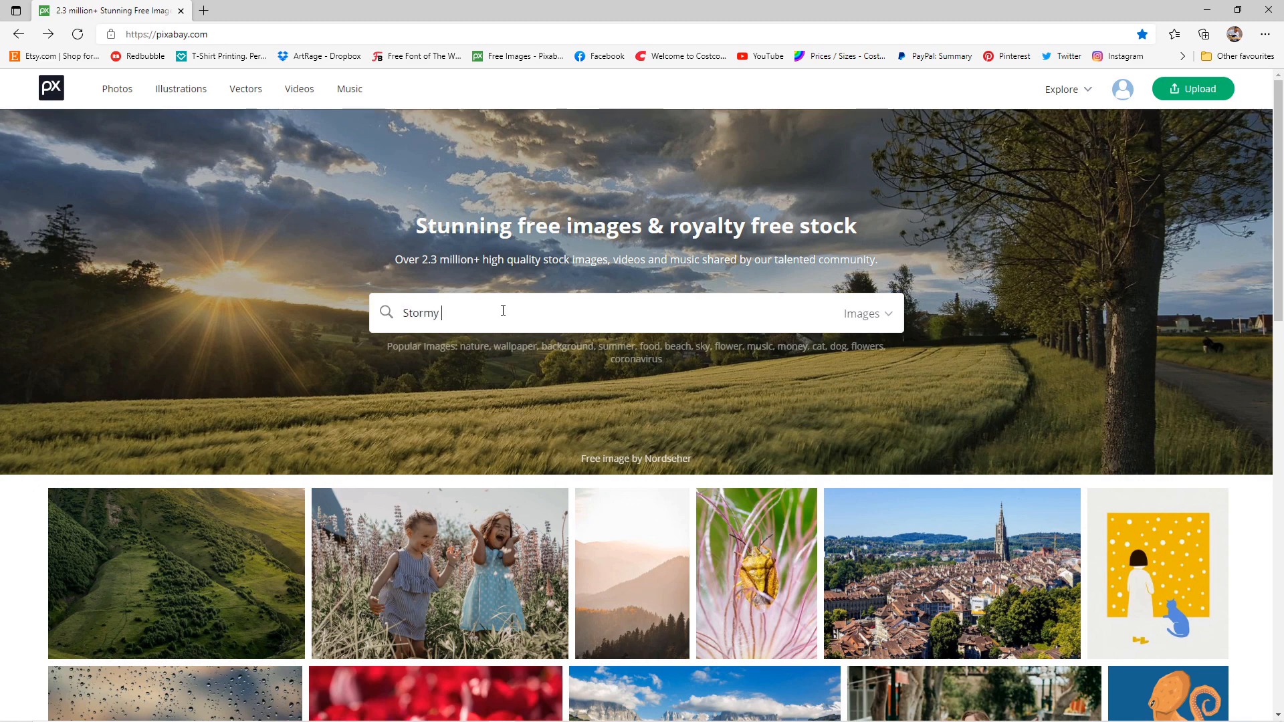
Search Pixabay's images for "Stormy Clouds".
{"action": "type", "text": "my Clouds"}
{"action": "key", "text": "Return"}
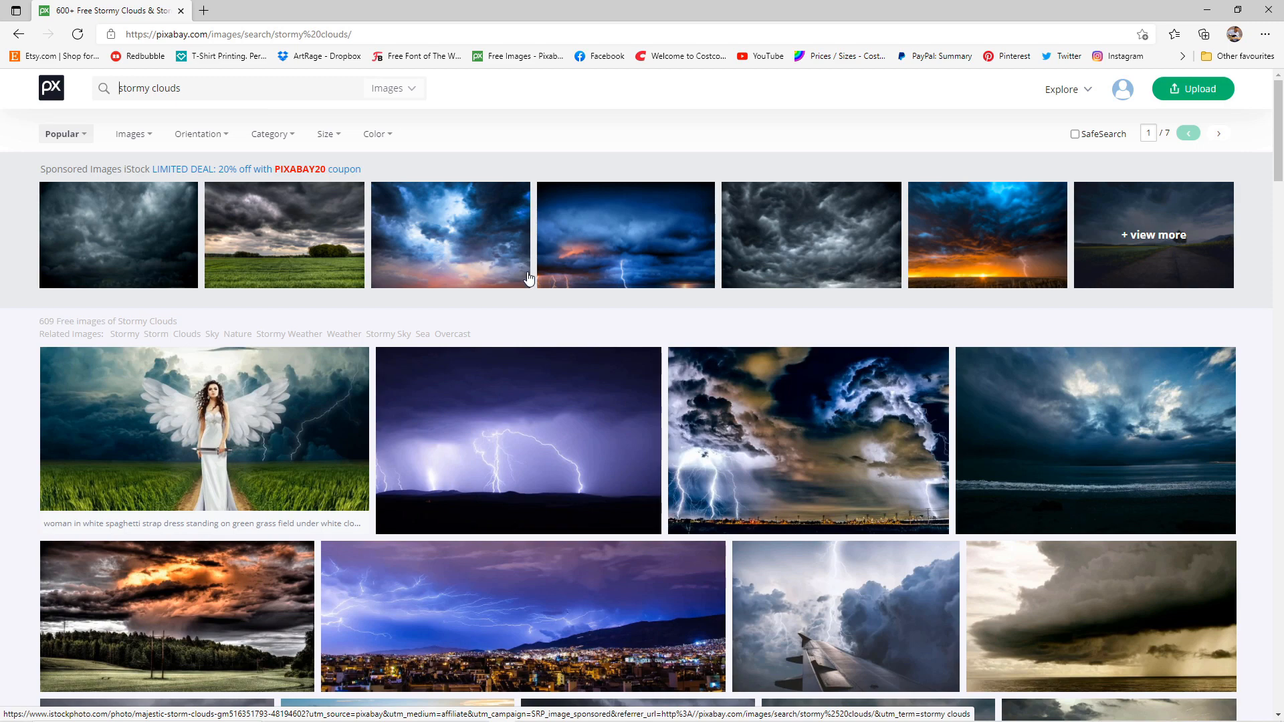
Examine the sponsored and free stormy cloud images in the search results for a suitable dramatic sky.
{"action": "scroll", "coordinate": [527, 279], "scroll_direction": "down", "scroll_amount": 3}
{"action": "scroll", "coordinate": [529, 278], "scroll_direction": "up", "scroll_amount": 3}
{"action": "scroll", "coordinate": [509, 257], "scroll_direction": "down", "scroll_amount": 2}
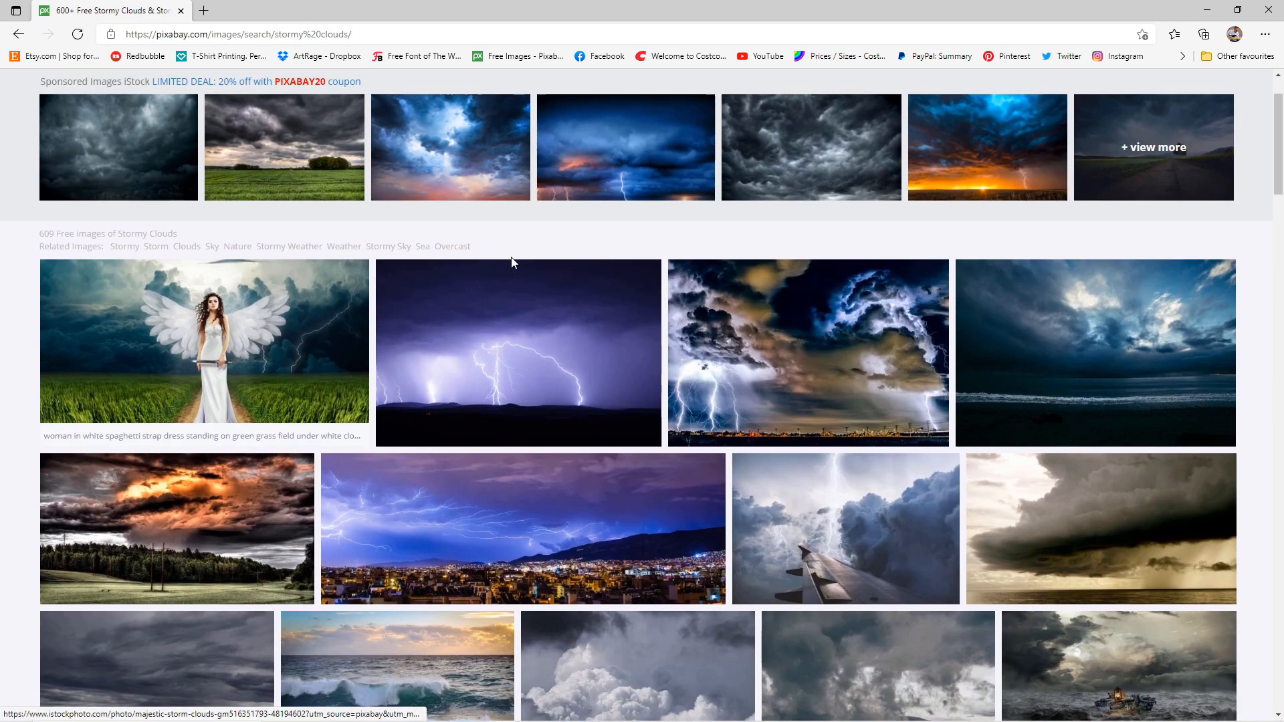
{"action": "scroll", "coordinate": [511, 256], "scroll_direction": "up", "scroll_amount": 2}
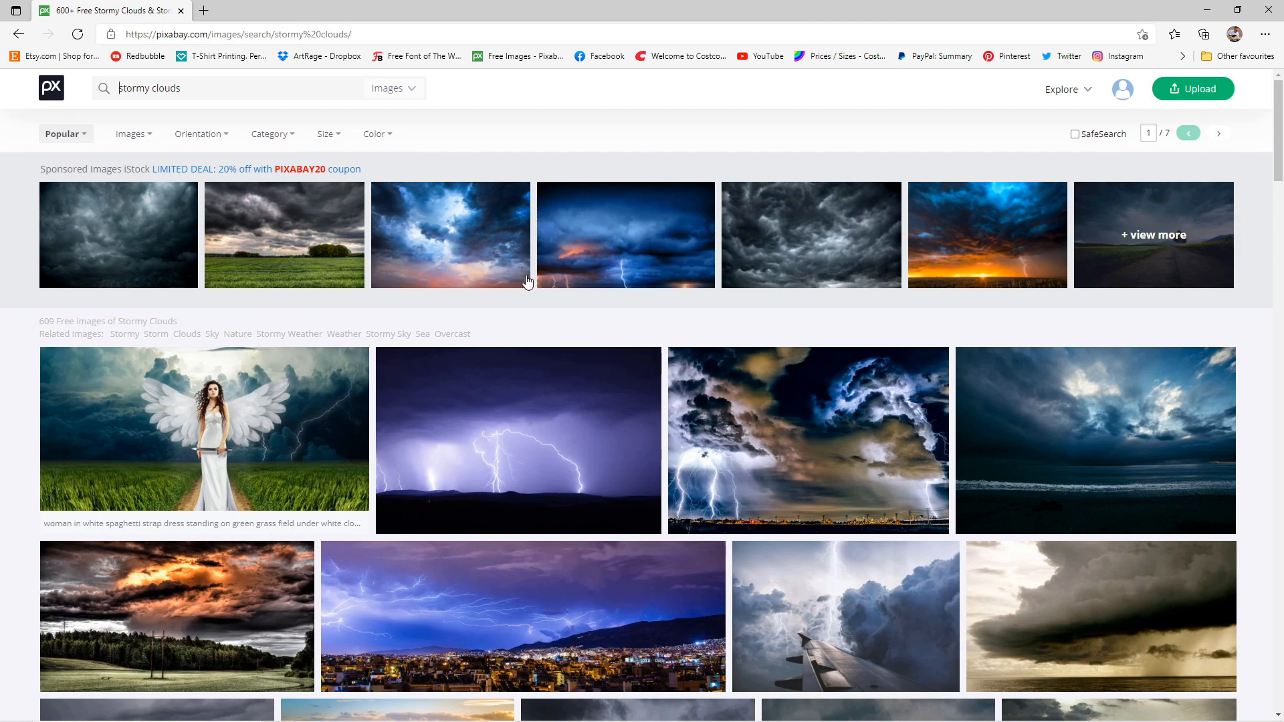
{"action": "scroll", "coordinate": [528, 274], "scroll_direction": "down", "scroll_amount": 3}
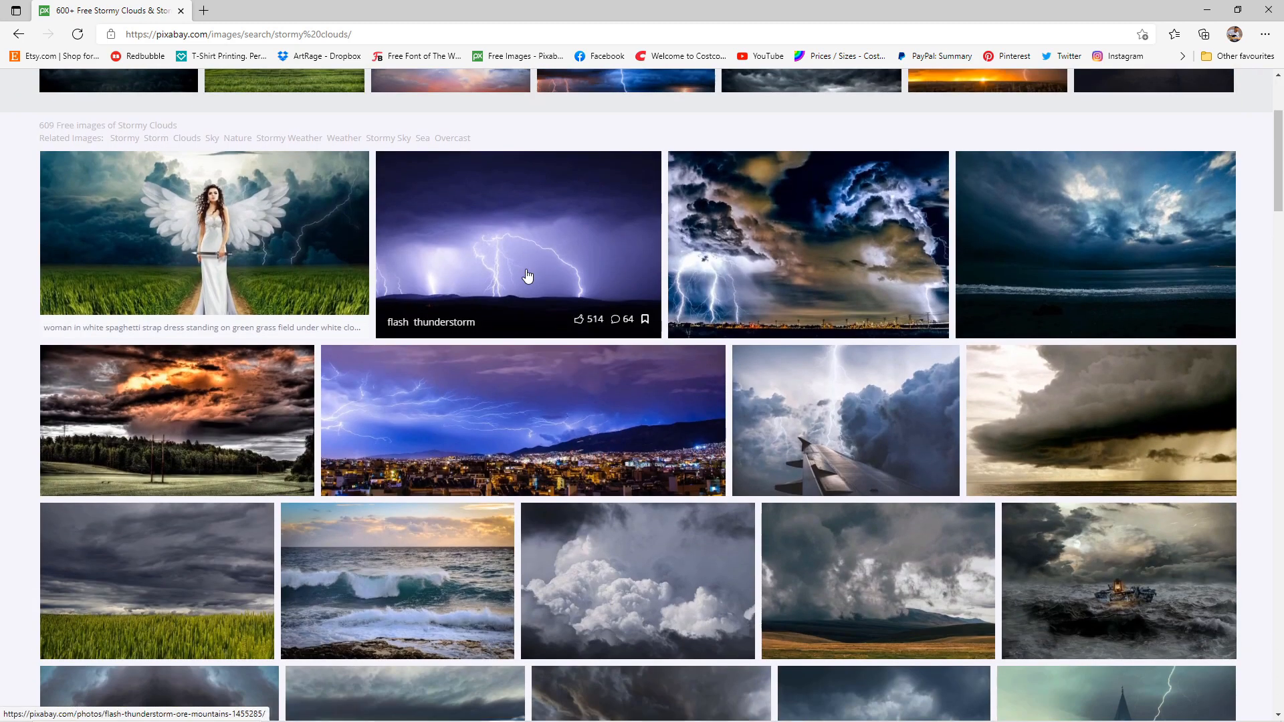
{"action": "scroll", "coordinate": [527, 274], "scroll_direction": "up", "scroll_amount": 3}
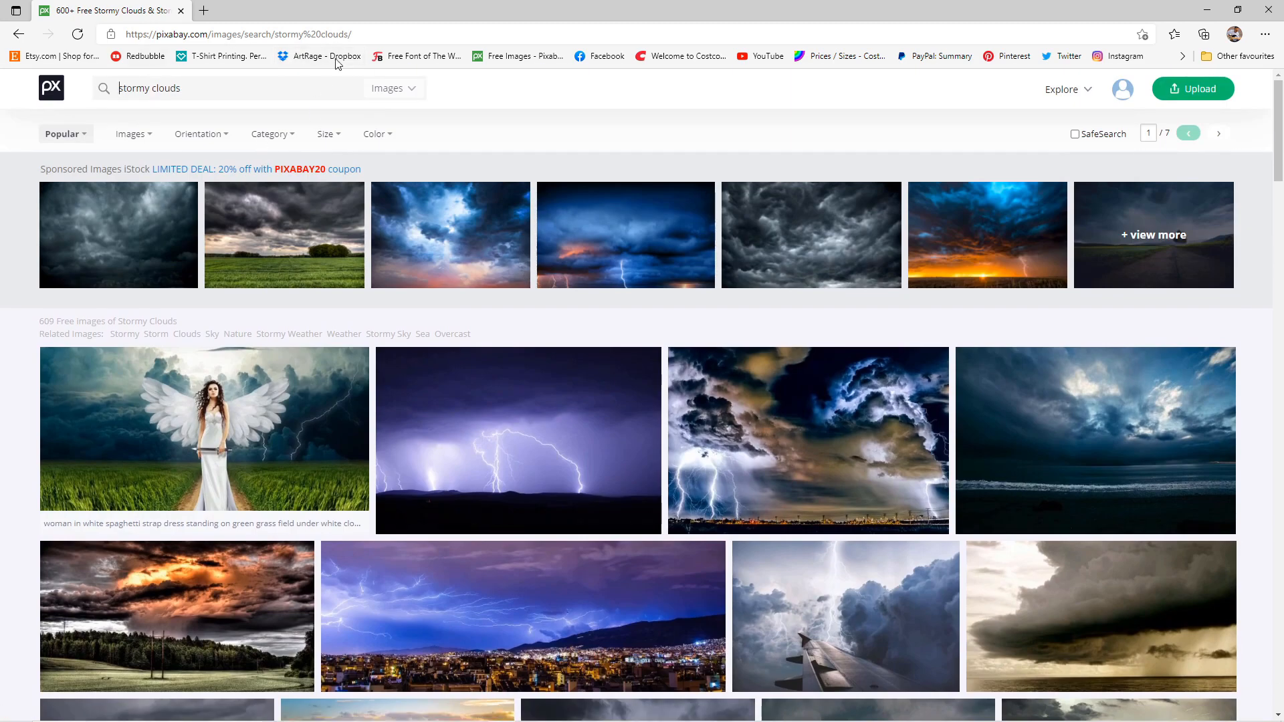
{"action": "scroll", "coordinate": [707, 367], "scroll_direction": "down", "scroll_amount": 3}
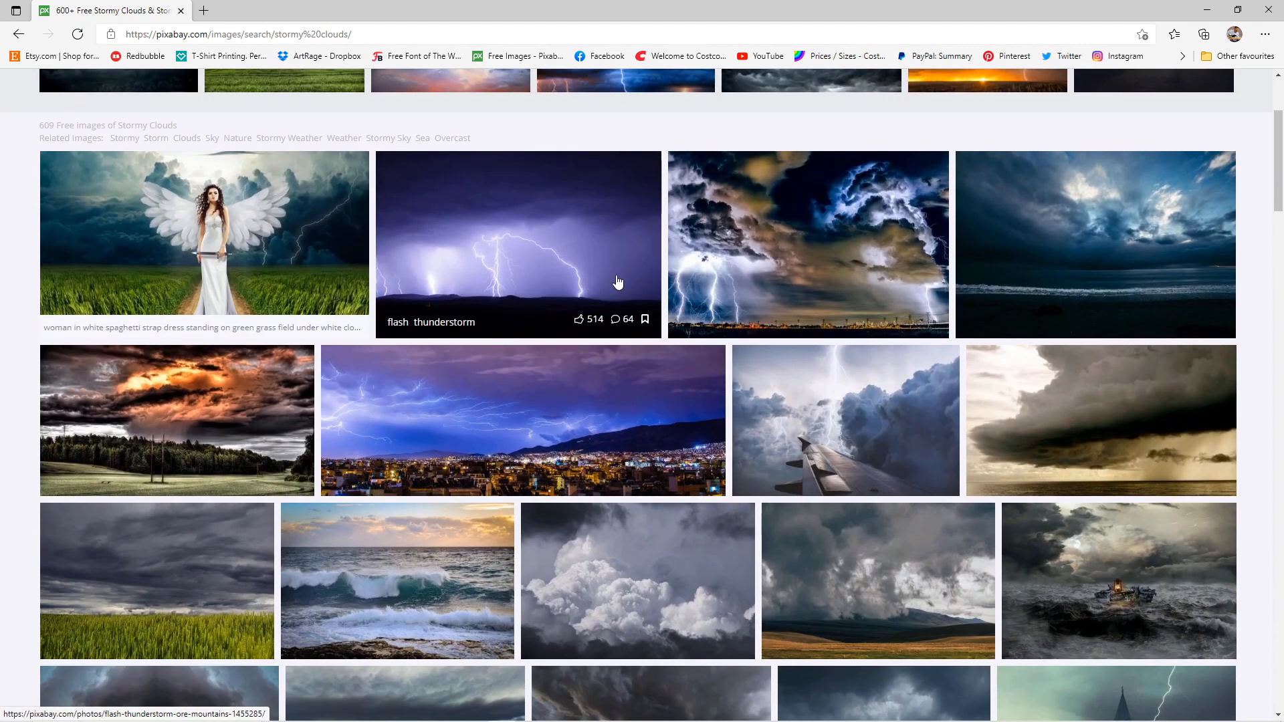
{"action": "scroll", "coordinate": [617, 282], "scroll_direction": "down", "scroll_amount": 3}
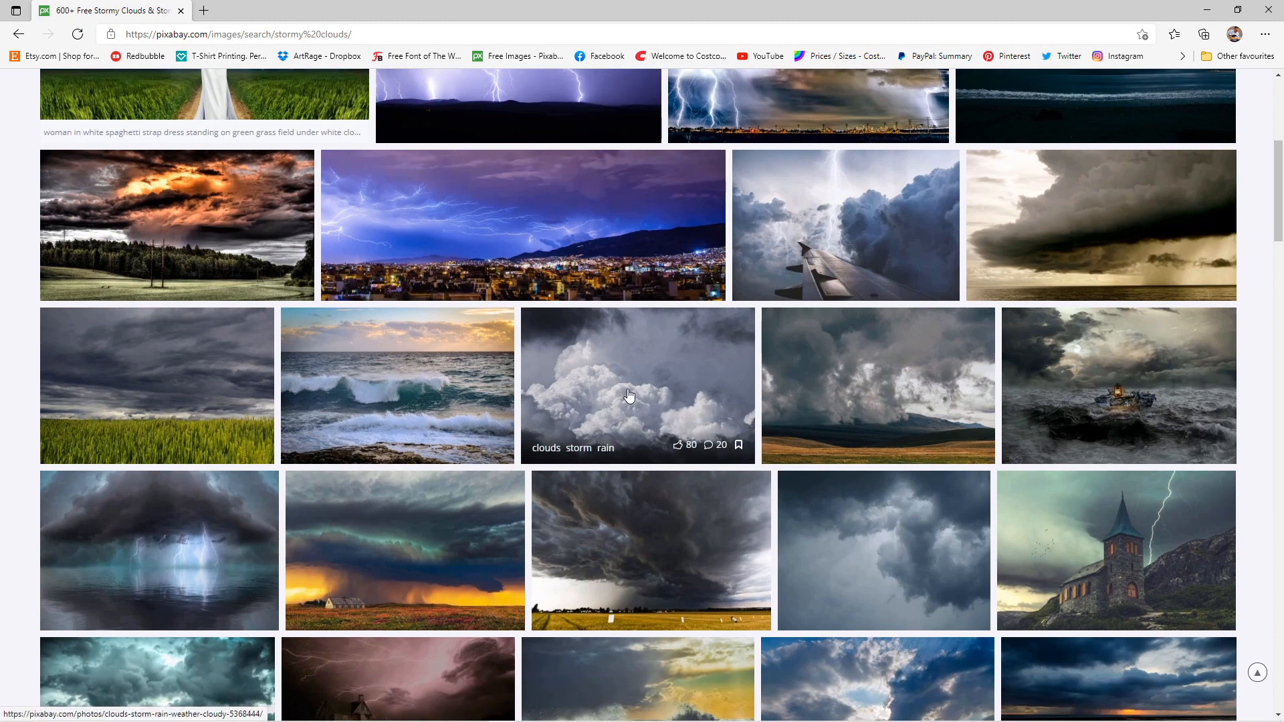
{"action": "scroll", "coordinate": [627, 400], "scroll_direction": "down", "scroll_amount": 3}
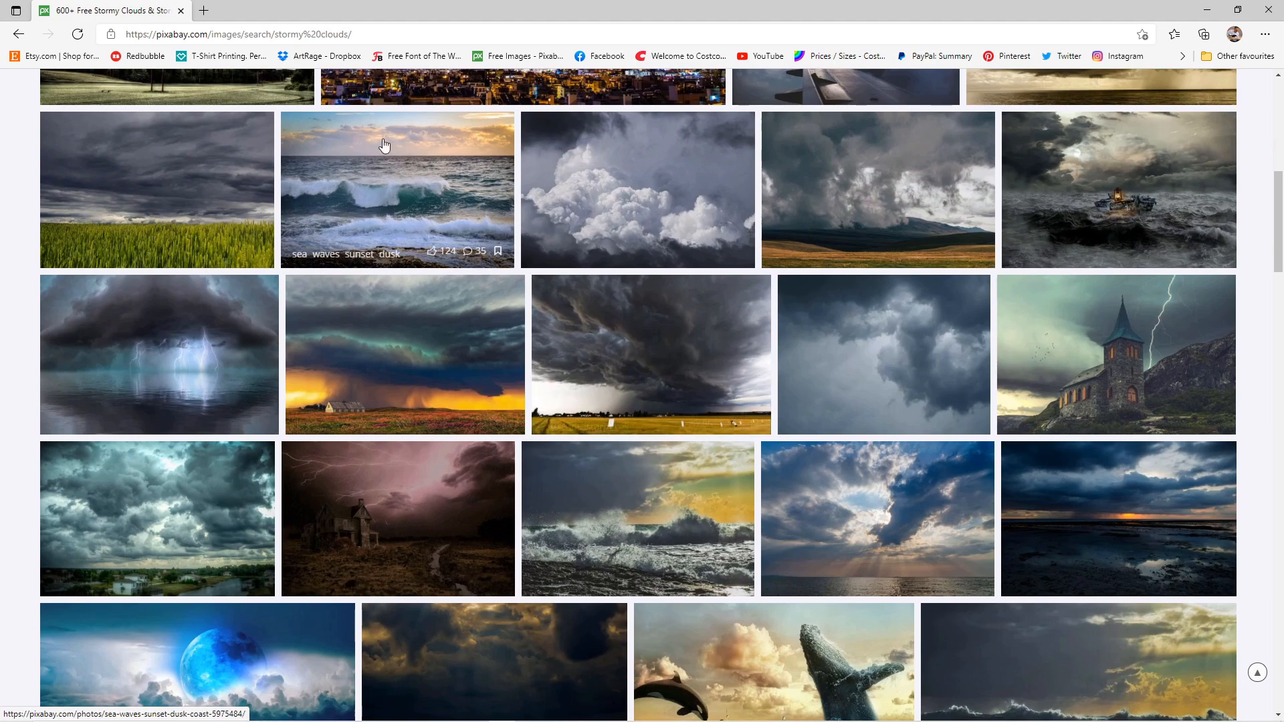
{"action": "scroll", "coordinate": [873, 234], "scroll_direction": "up", "scroll_amount": 9}
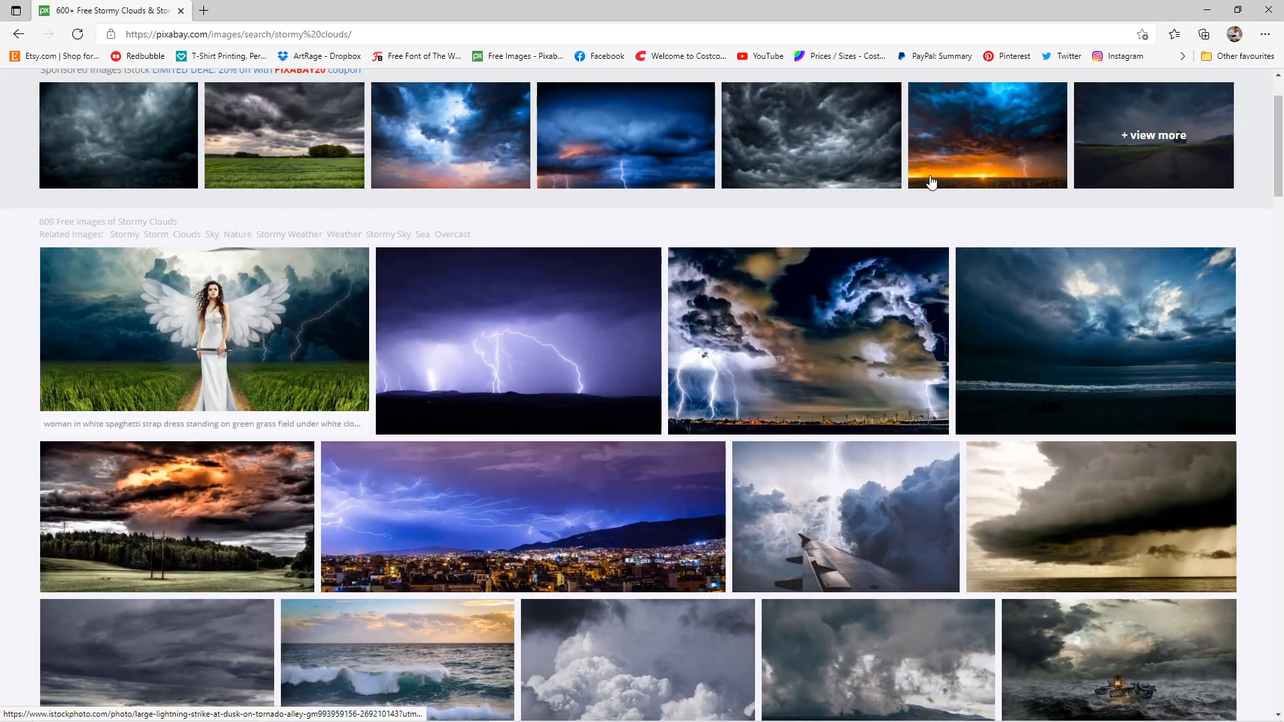
{"action": "scroll", "coordinate": [939, 247], "scroll_direction": "down", "scroll_amount": 10}
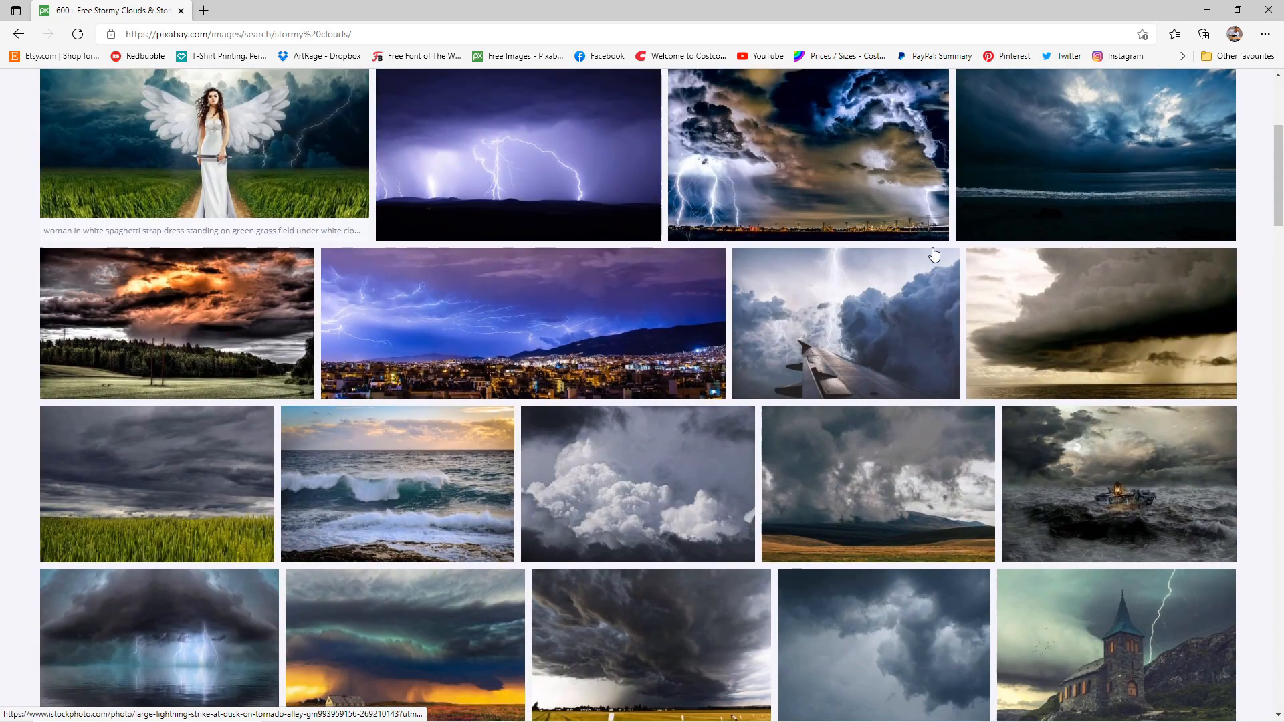
{"action": "scroll", "coordinate": [947, 267], "scroll_direction": "down", "scroll_amount": 4}
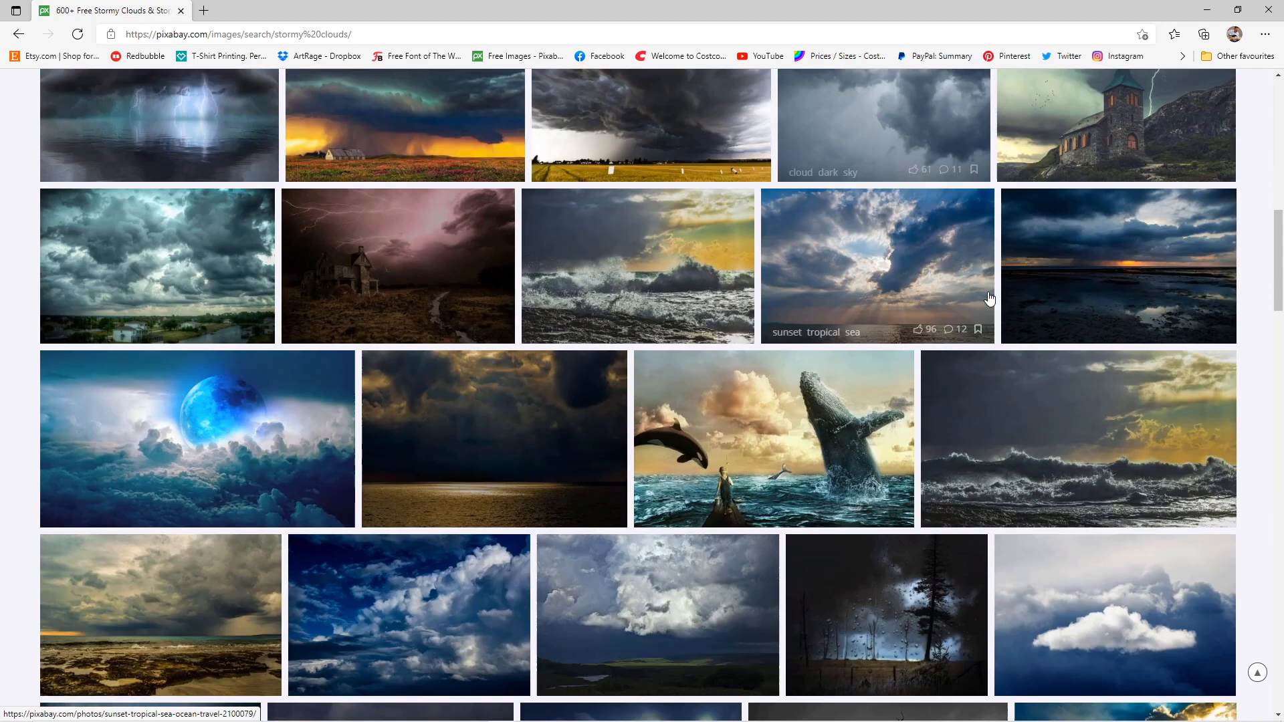
{"action": "scroll", "coordinate": [988, 298], "scroll_direction": "up", "scroll_amount": 6}
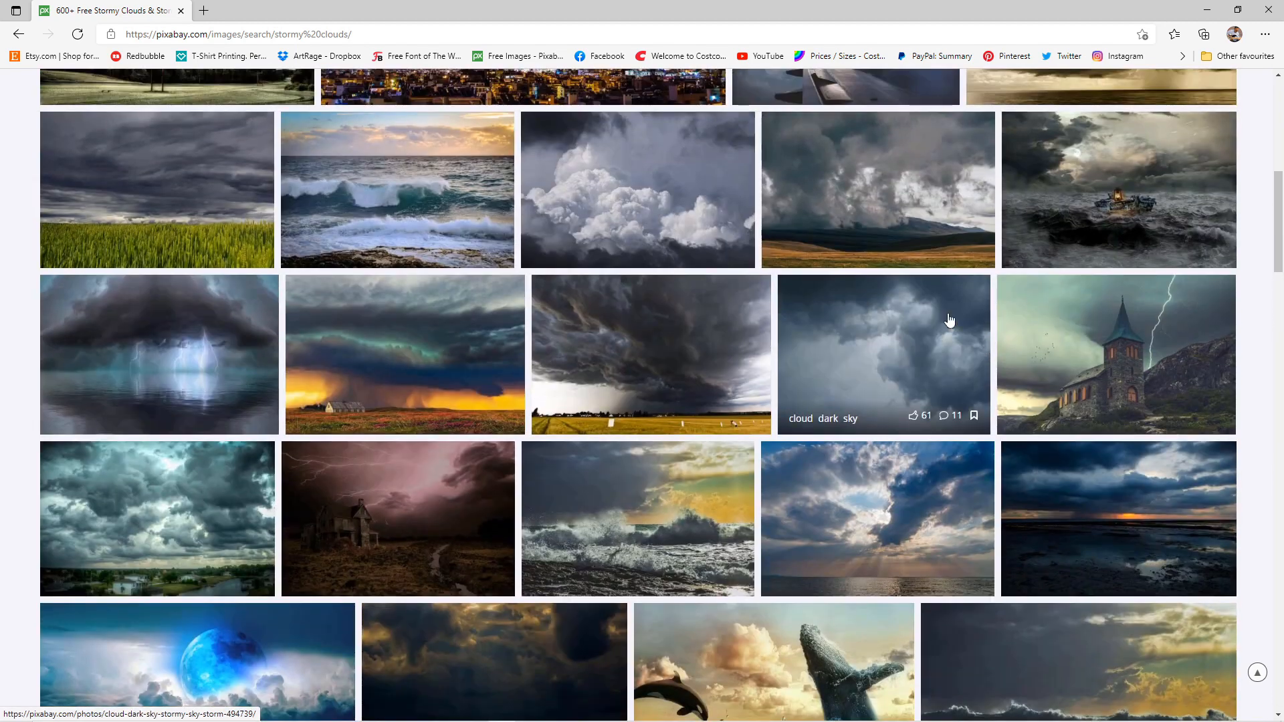
View the storm farm house photo's page in a new window, then return to the stormy clouds results.
{"action": "right_click", "coordinate": [384, 347]}
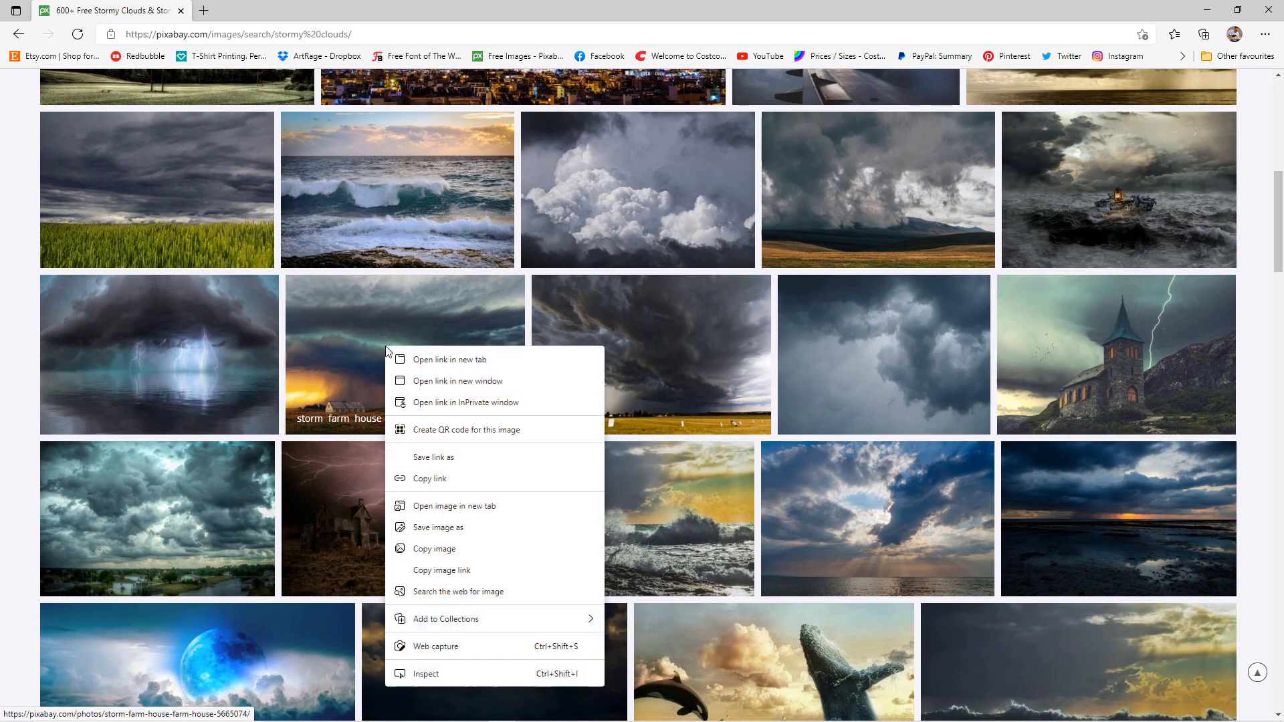
{"action": "left_click", "coordinate": [455, 382]}
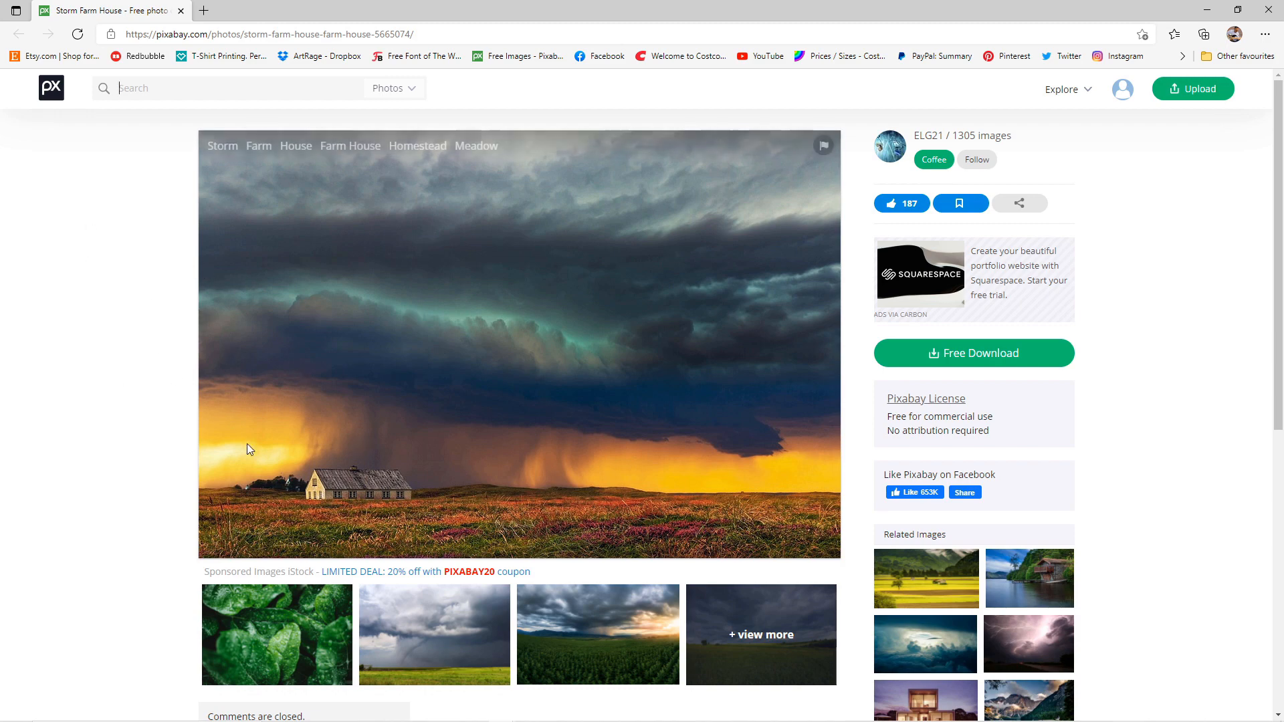
{"action": "scroll", "coordinate": [491, 358], "scroll_direction": "down", "scroll_amount": 4}
{"action": "scroll", "coordinate": [491, 359], "scroll_direction": "up", "scroll_amount": 4}
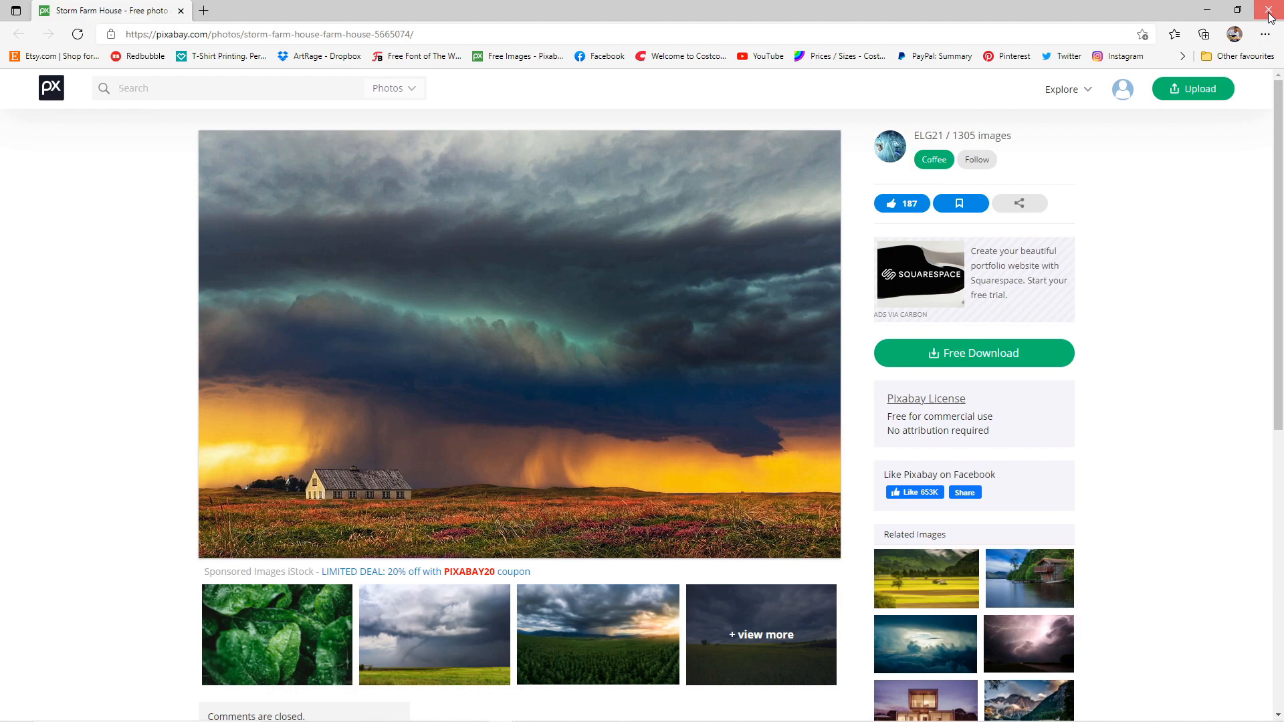
{"action": "key", "text": "alt+Left"}
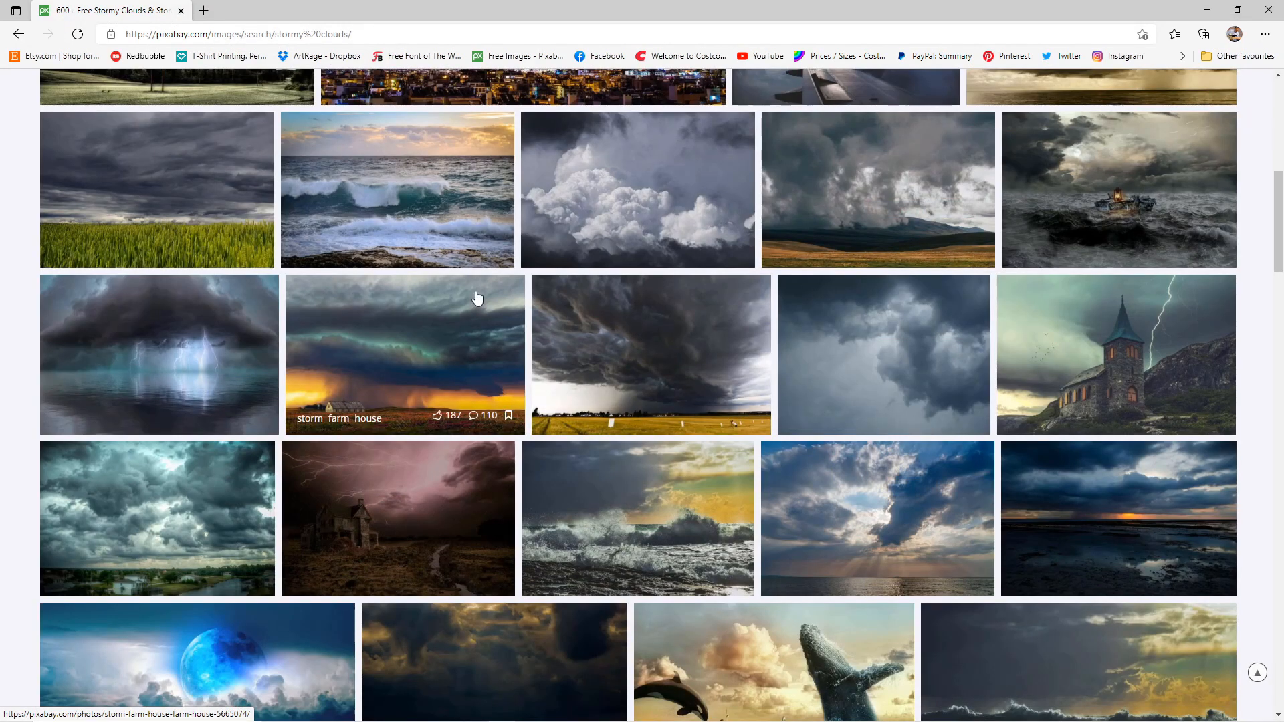
Find the dark blue Storm Florida Clouds photo among the results and open its page in a new tab.
{"action": "scroll", "coordinate": [475, 294], "scroll_direction": "down", "scroll_amount": 4}
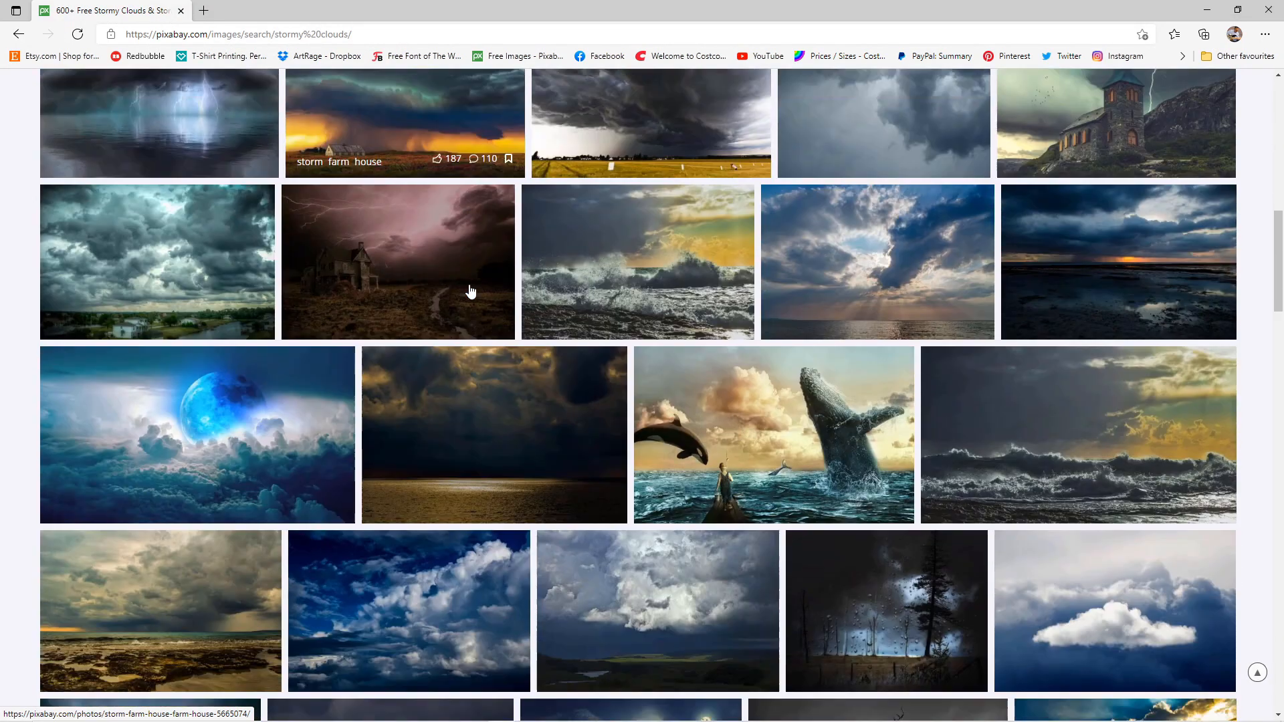
{"action": "scroll", "coordinate": [470, 291], "scroll_direction": "down", "scroll_amount": 5}
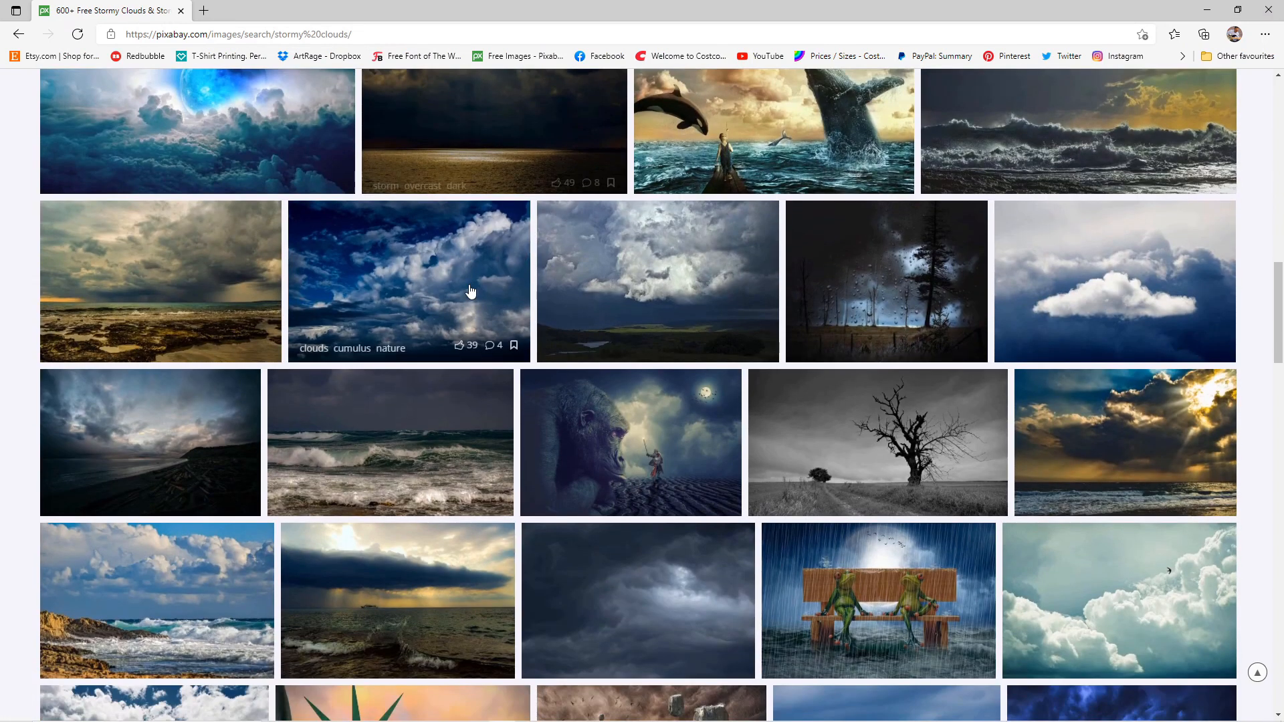
{"action": "scroll", "coordinate": [470, 291], "scroll_direction": "down", "scroll_amount": 2}
{"action": "scroll", "coordinate": [470, 291], "scroll_direction": "down", "scroll_amount": 2}
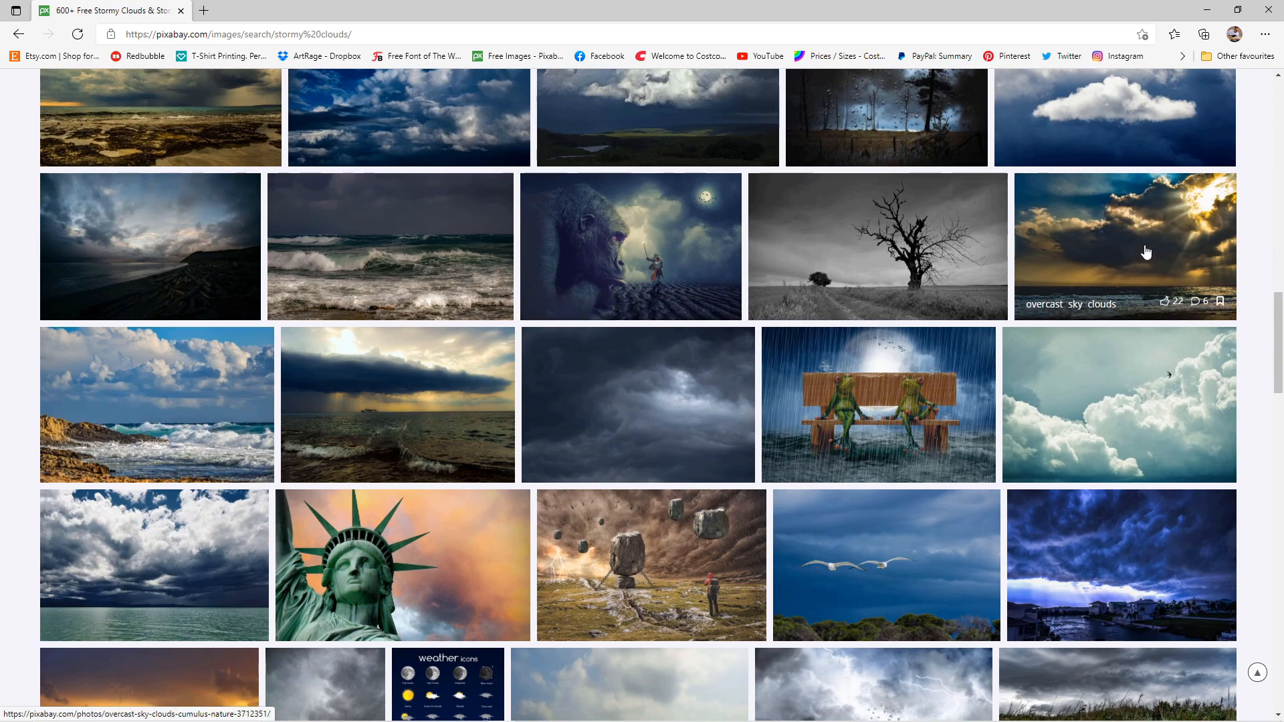
{"action": "scroll", "coordinate": [1147, 248], "scroll_direction": "down", "scroll_amount": 2}
{"action": "scroll", "coordinate": [1152, 246], "scroll_direction": "up", "scroll_amount": 2}
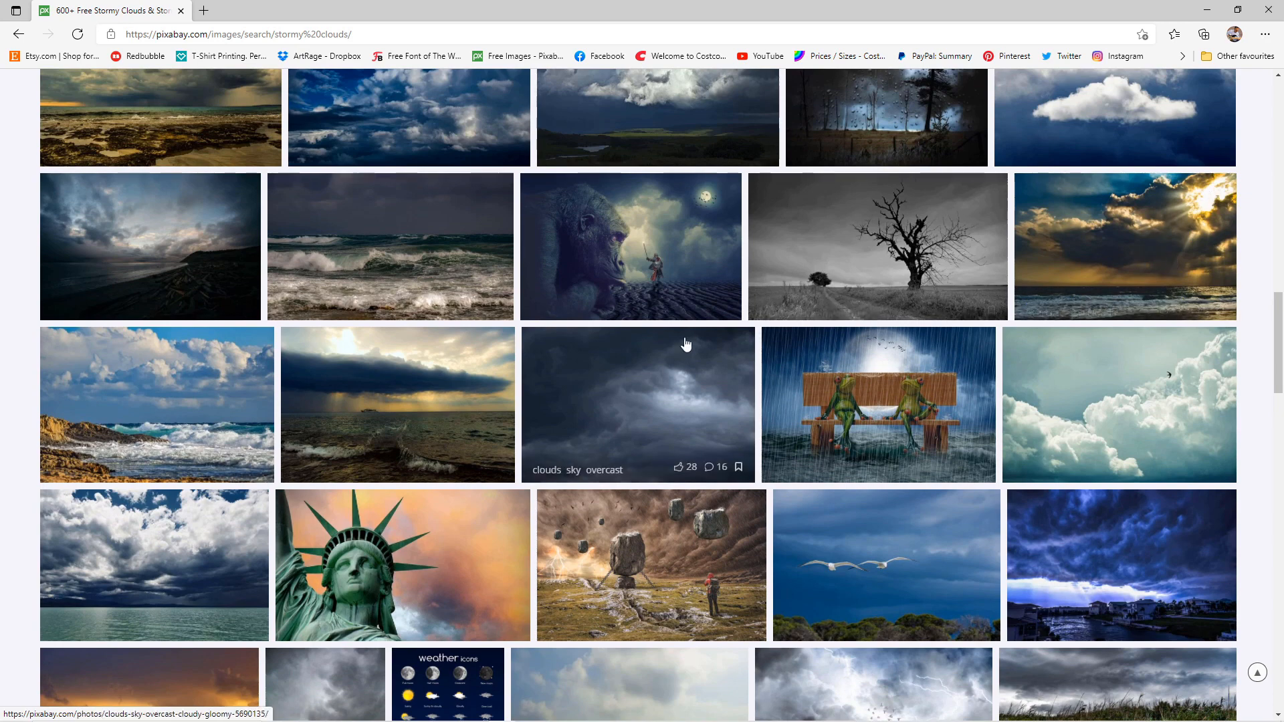
{"action": "scroll", "coordinate": [685, 301], "scroll_direction": "down", "scroll_amount": 1}
{"action": "scroll", "coordinate": [674, 302], "scroll_direction": "up", "scroll_amount": 1}
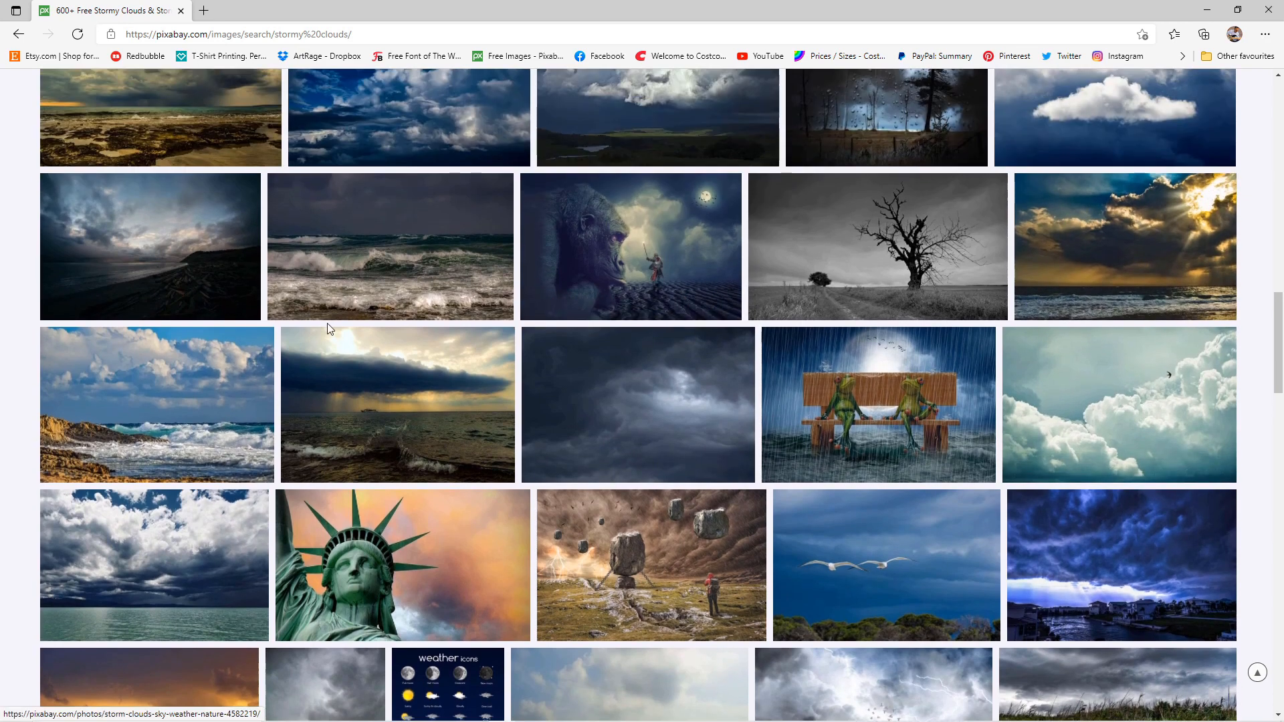
{"action": "scroll", "coordinate": [594, 408], "scroll_direction": "down", "scroll_amount": 3}
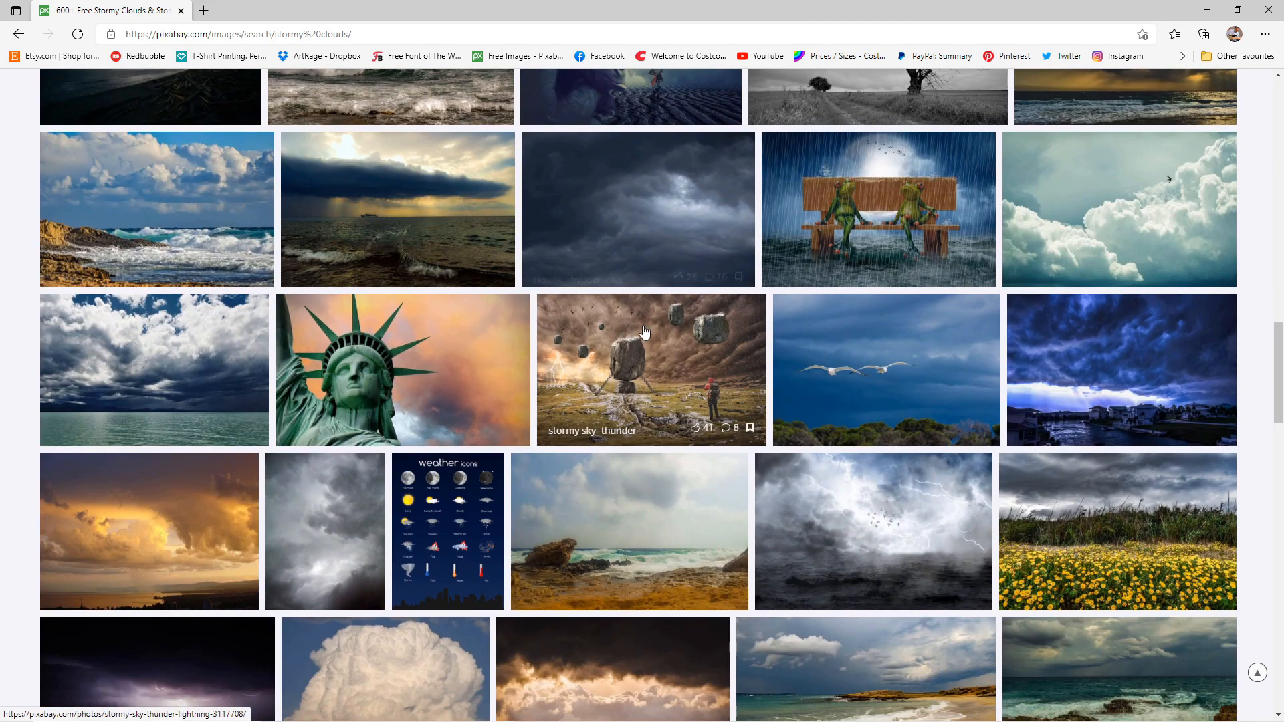
{"action": "scroll", "coordinate": [646, 238], "scroll_direction": "down", "scroll_amount": 3}
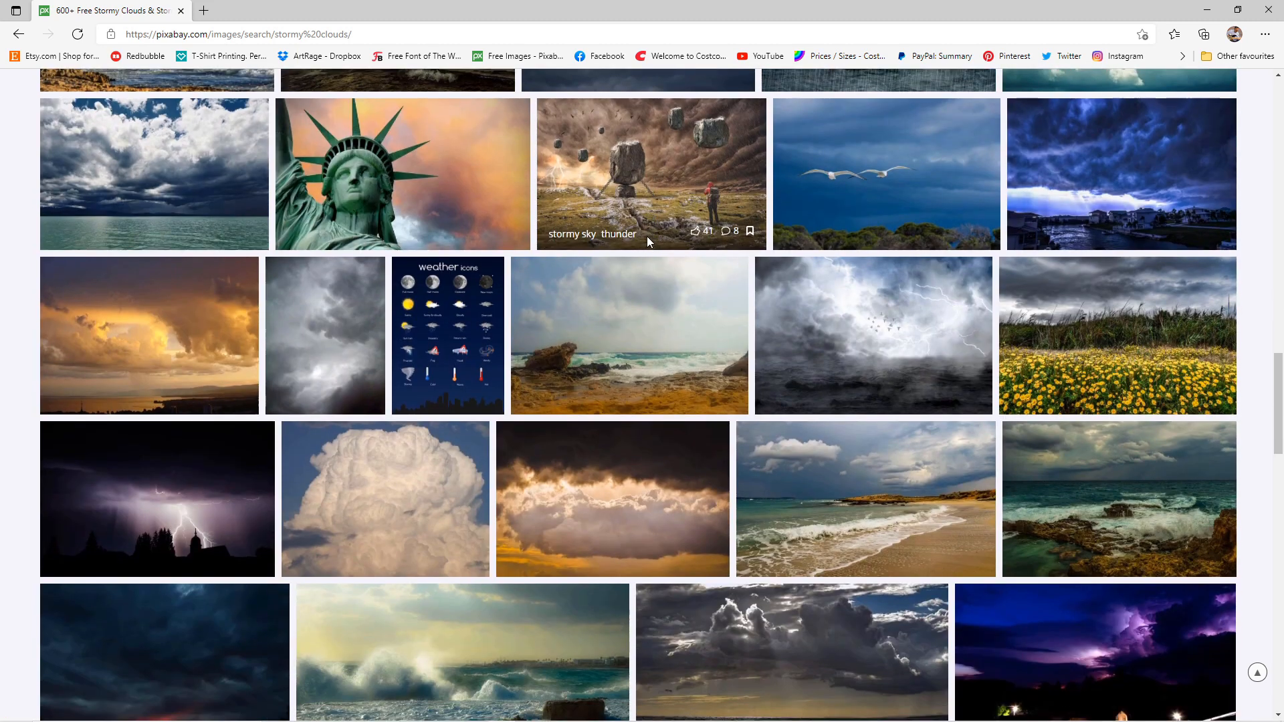
{"action": "scroll", "coordinate": [659, 232], "scroll_direction": "down", "scroll_amount": 4}
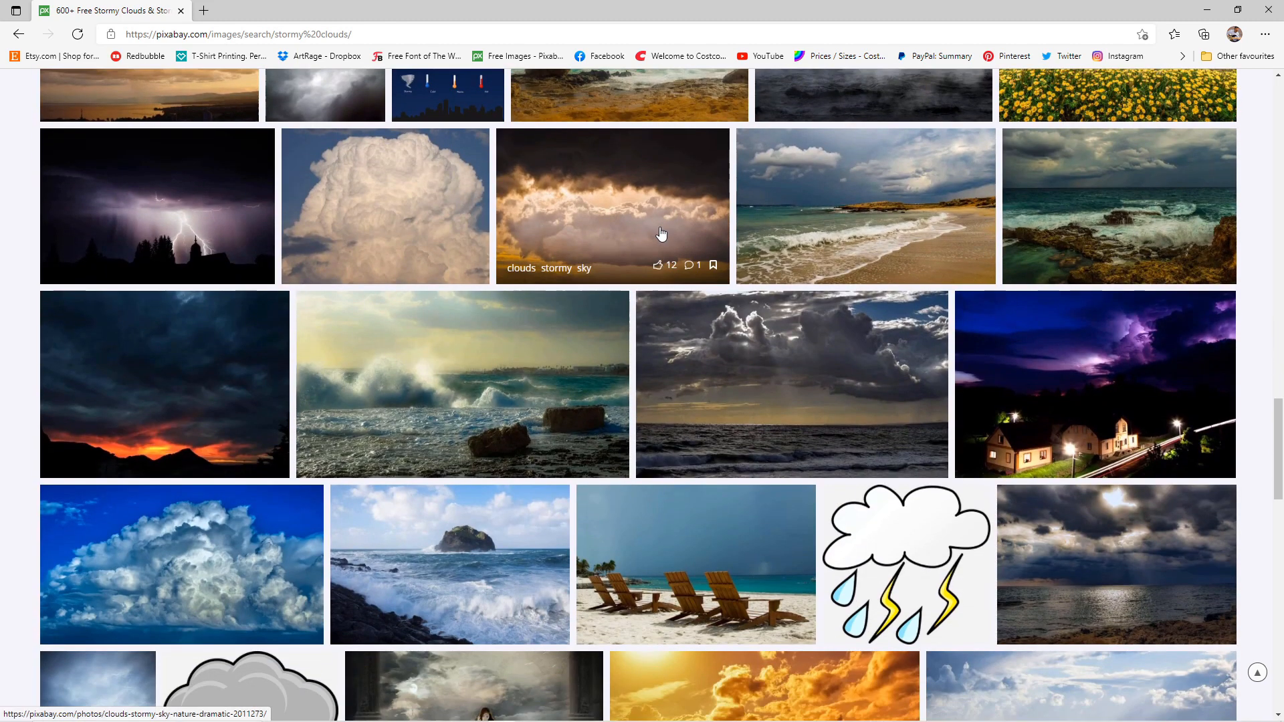
{"action": "scroll", "coordinate": [661, 232], "scroll_direction": "up", "scroll_amount": 4}
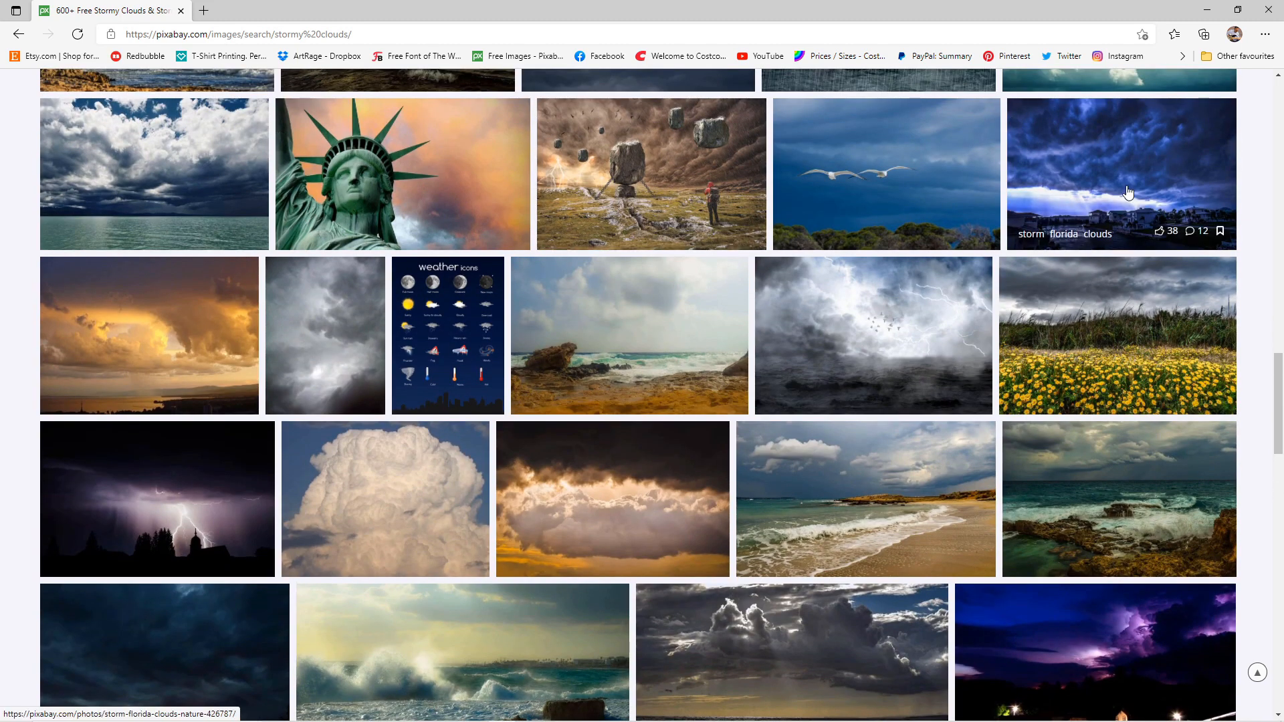
{"action": "left_click", "coordinate": [1127, 192]}
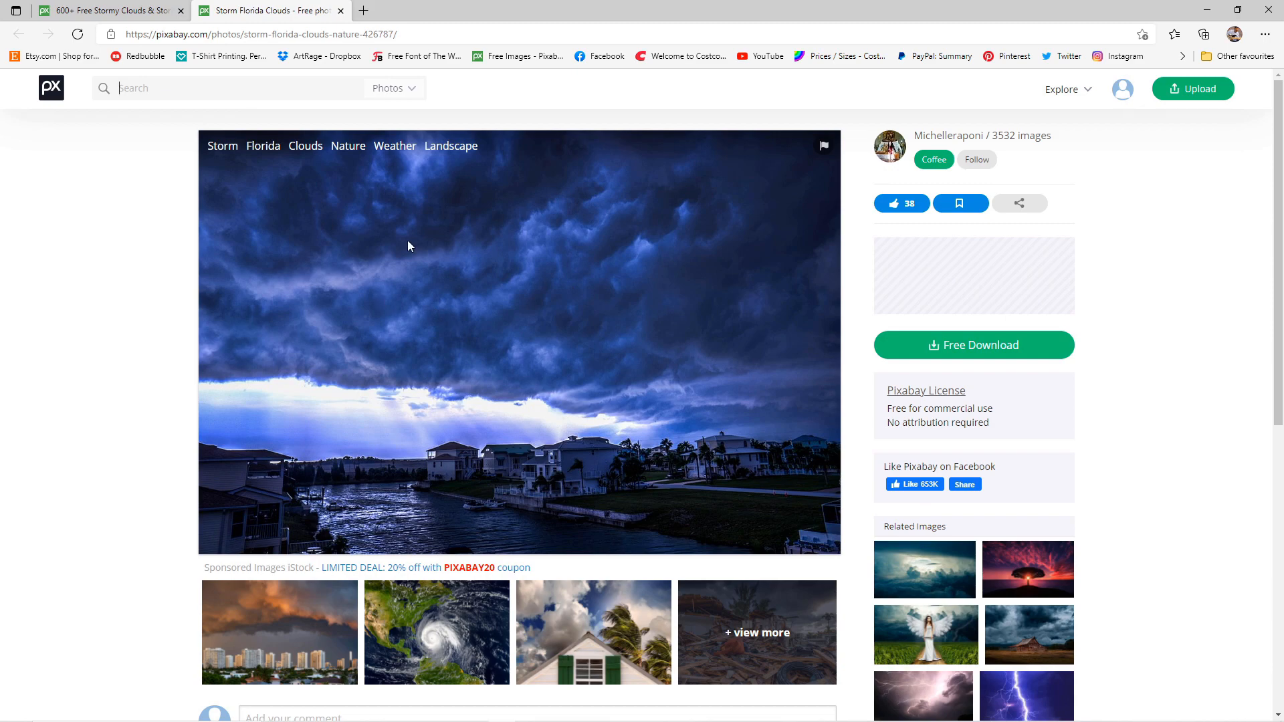
Return to the search results and open the "A Thunderstorm Cell" photo over the yellow field in another new tab.
{"action": "key", "text": "ctrl+shift+Tab"}
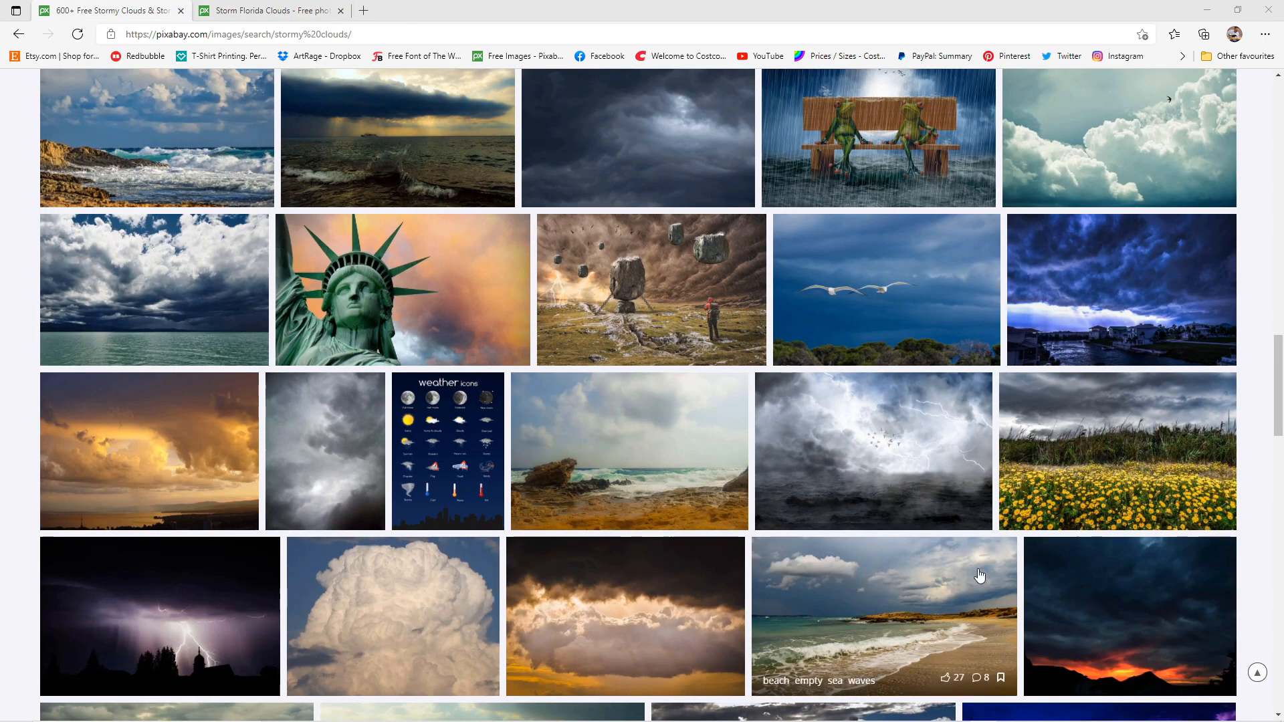
{"action": "scroll", "coordinate": [880, 431], "scroll_direction": "up", "scroll_amount": 2}
{"action": "scroll", "coordinate": [880, 432], "scroll_direction": "up", "scroll_amount": 12}
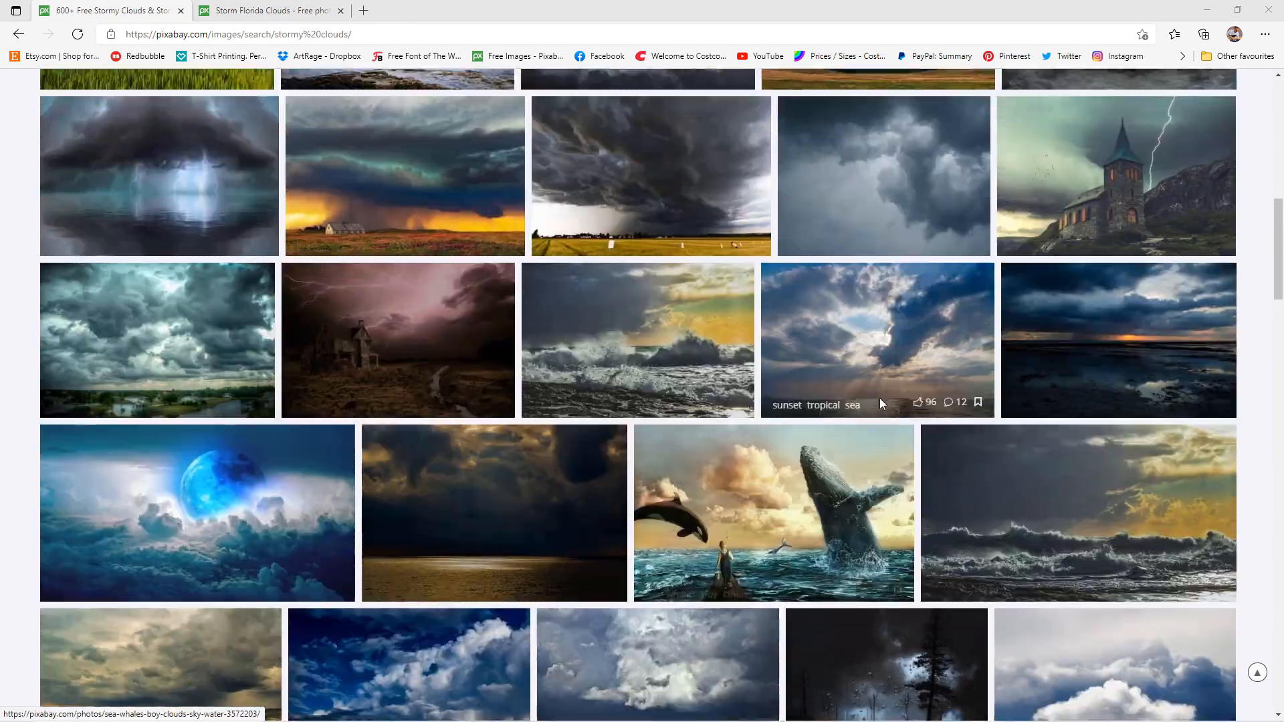
{"action": "scroll", "coordinate": [885, 397], "scroll_direction": "up", "scroll_amount": 6}
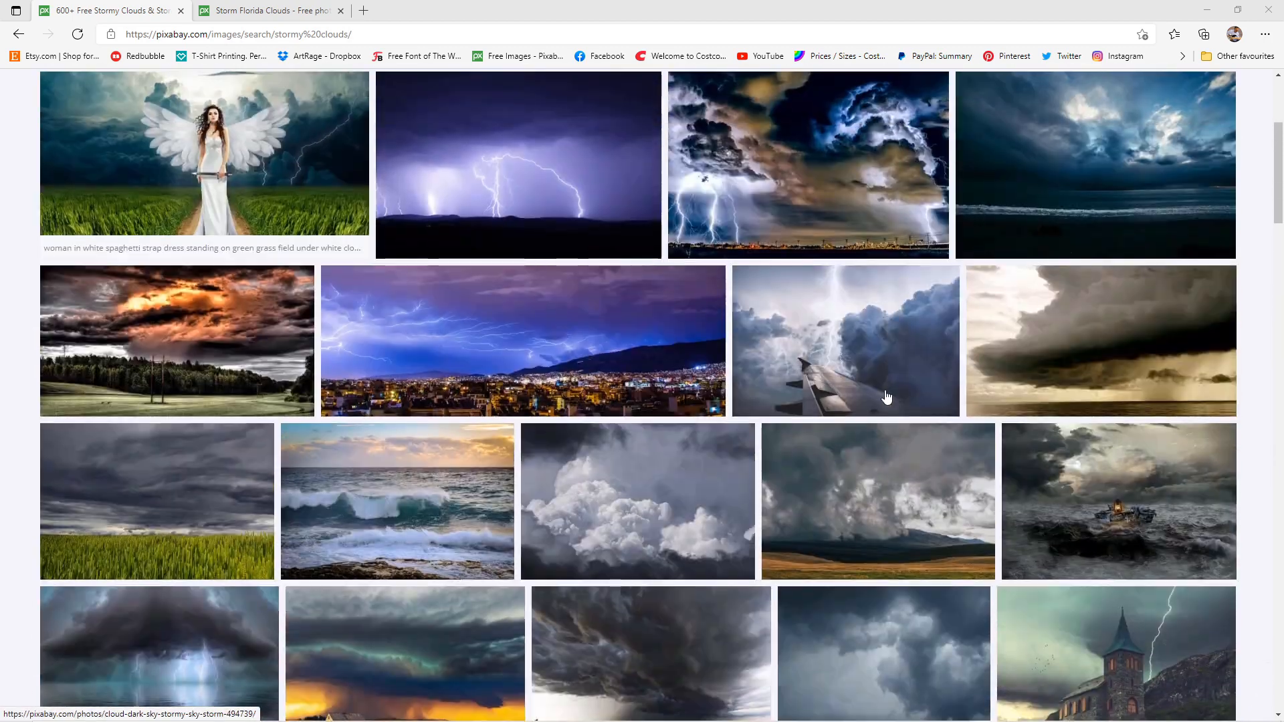
{"action": "scroll", "coordinate": [886, 397], "scroll_direction": "down", "scroll_amount": 9}
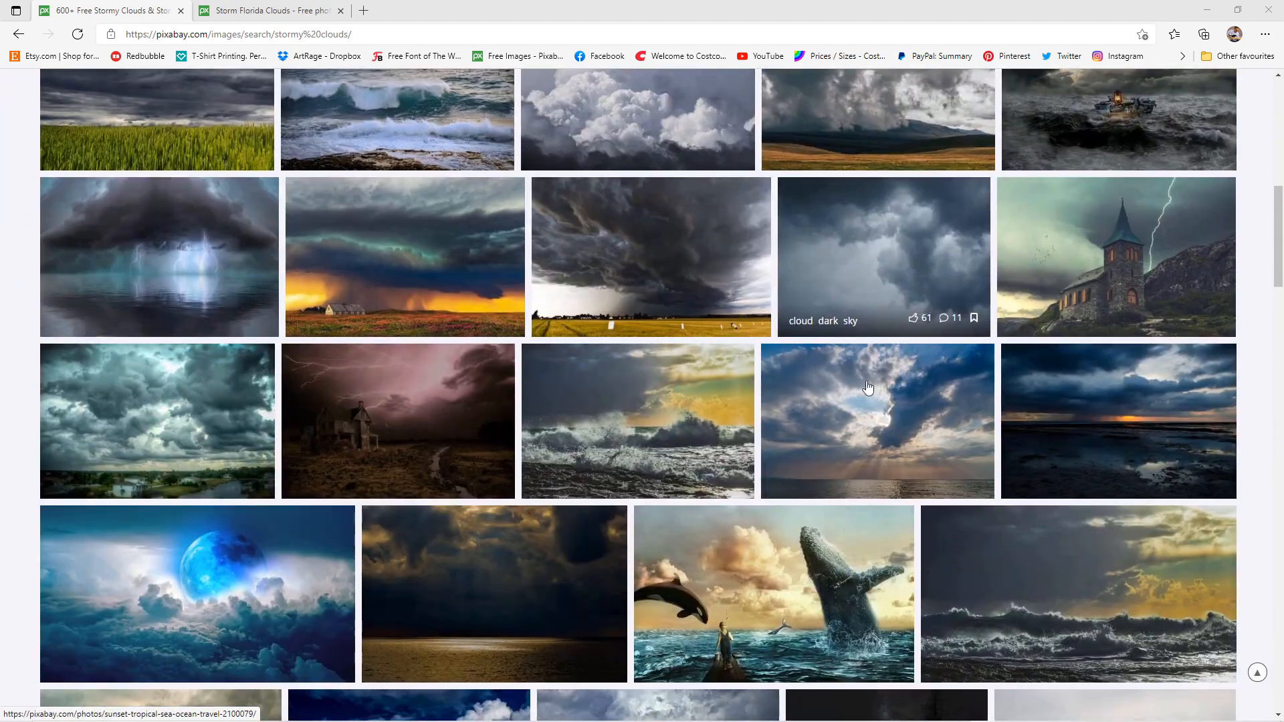
{"action": "right_click", "coordinate": [637, 258]}
{"action": "left_click", "coordinate": [702, 268]}
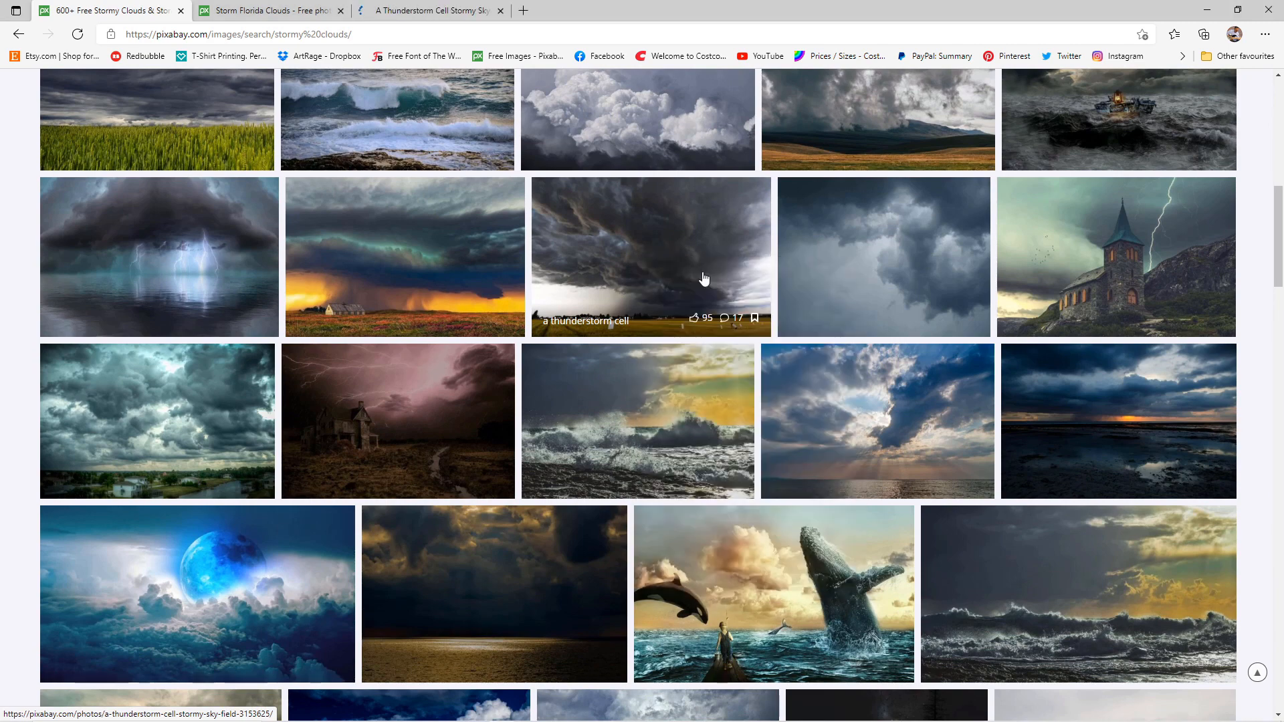
{"action": "left_click", "coordinate": [422, 12]}
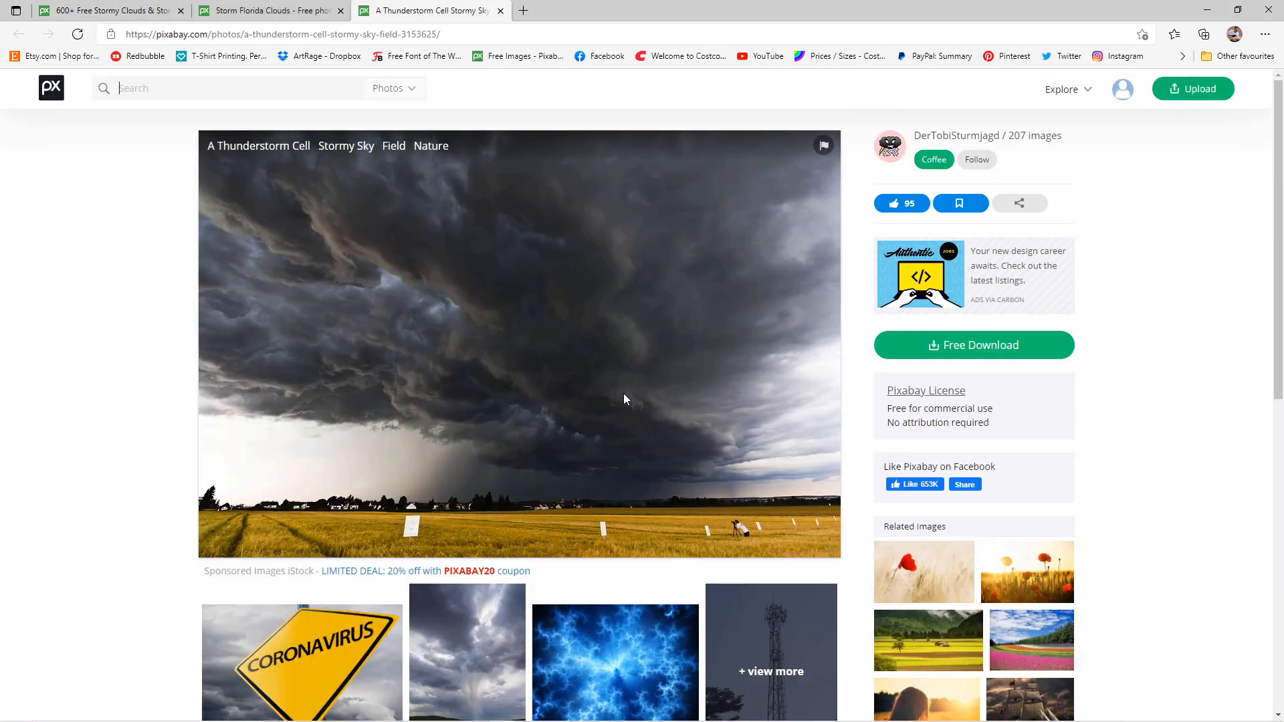
Compare the sky in the Storm Florida Clouds photo with the Thunderstorm Cell photo, finishing on the Florida photo.
{"action": "left_click", "coordinate": [271, 11]}
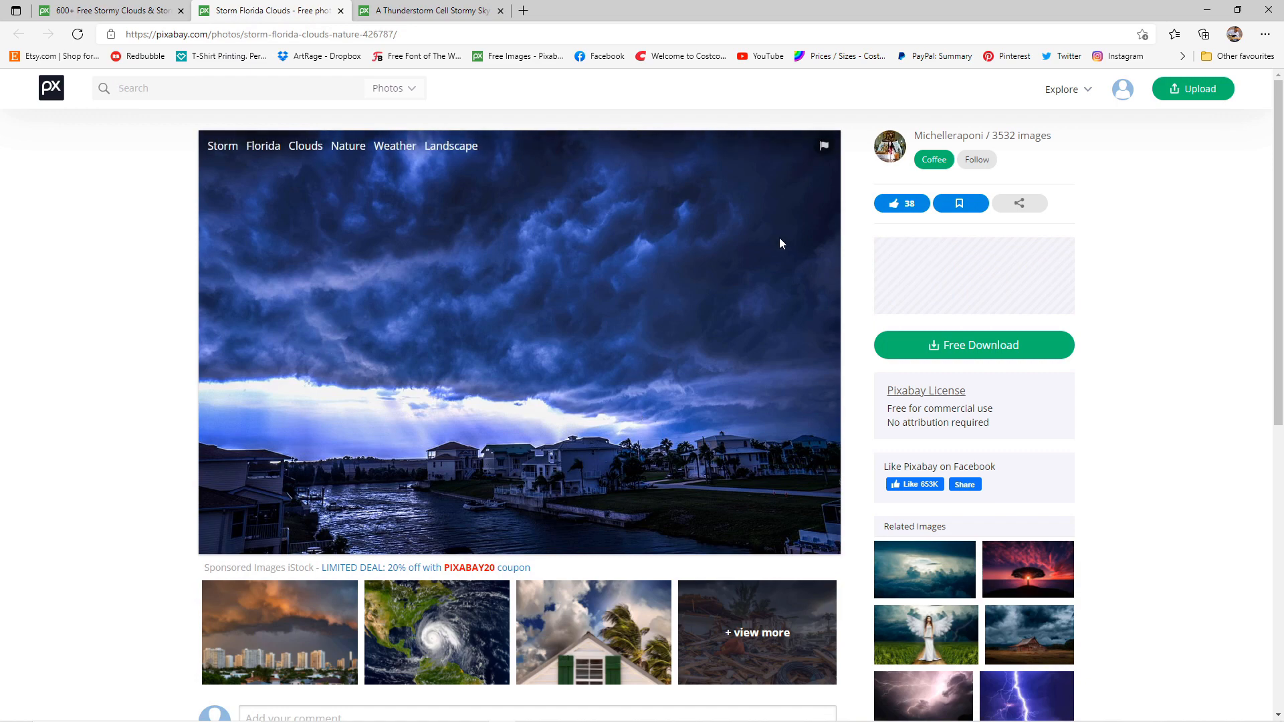
{"action": "left_click", "coordinate": [436, 12]}
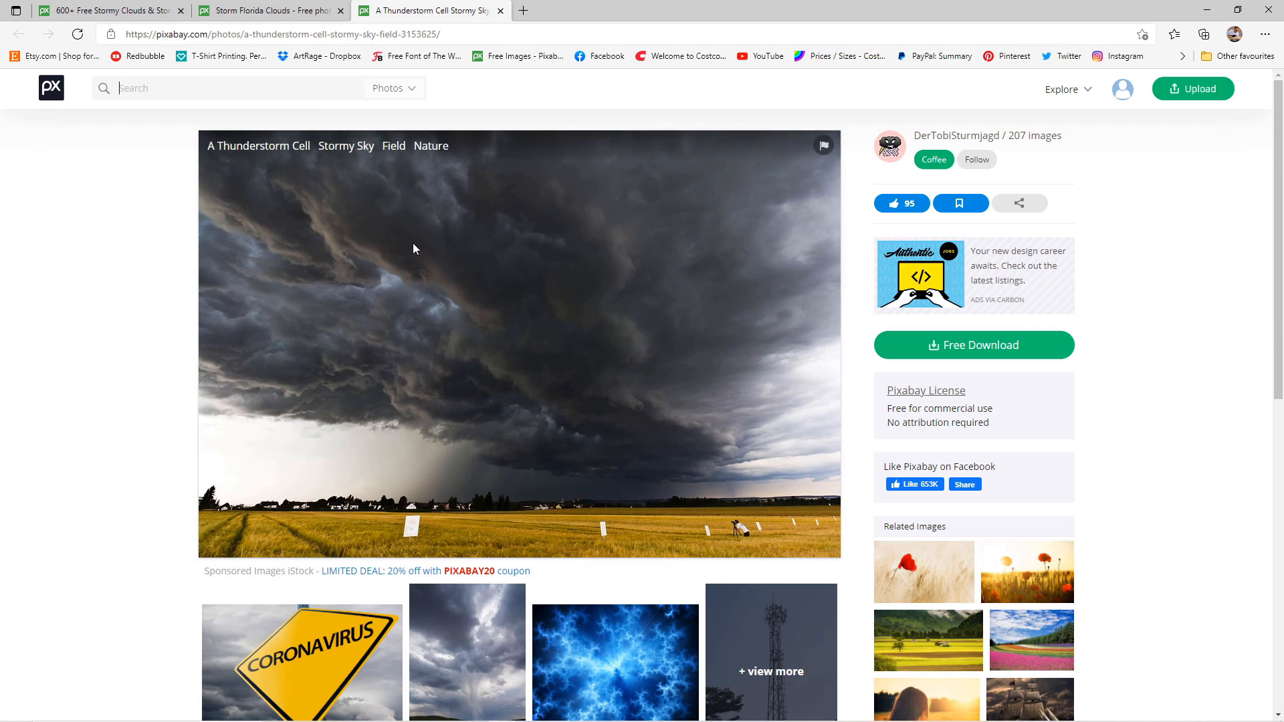
{"action": "left_click", "coordinate": [268, 11]}
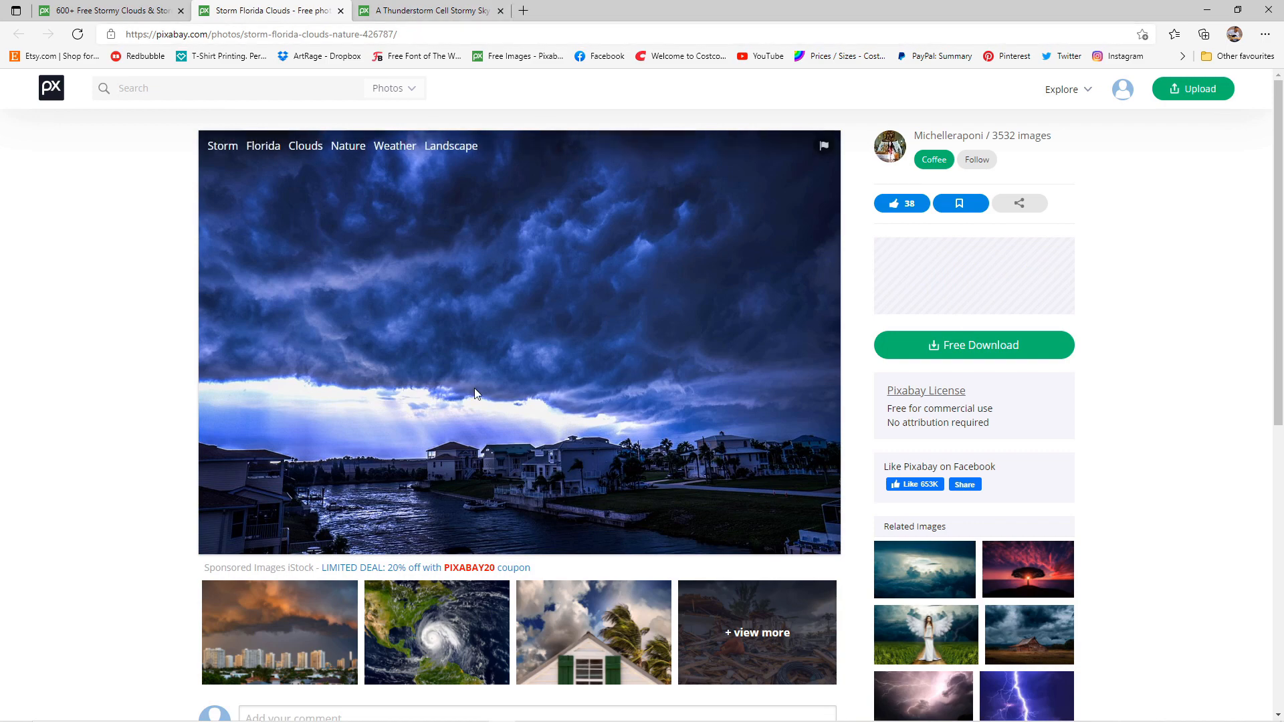
Recheck the Thunderstorm Cell photo, download the Storm Florida Clouds photo as a 1920×1269 JPG, and go back to the Thunderstorm Cell page.
{"action": "left_click", "coordinate": [476, 12]}
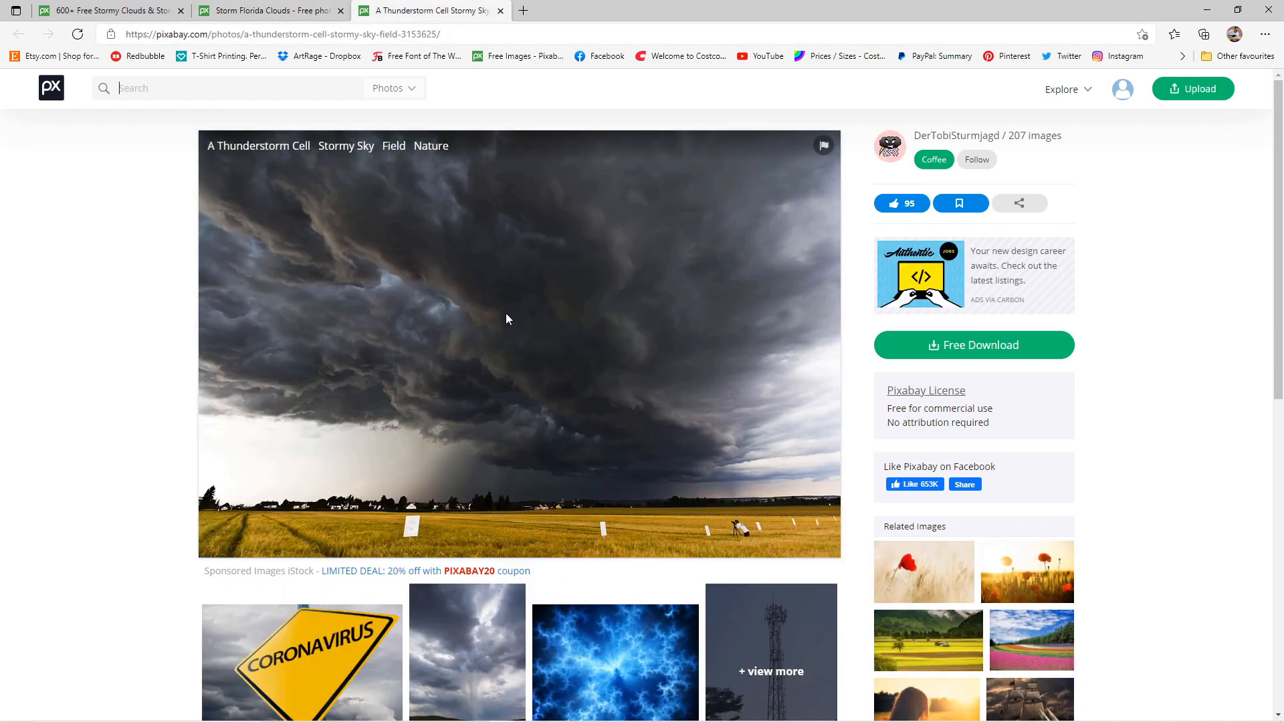
{"action": "left_click", "coordinate": [327, 8]}
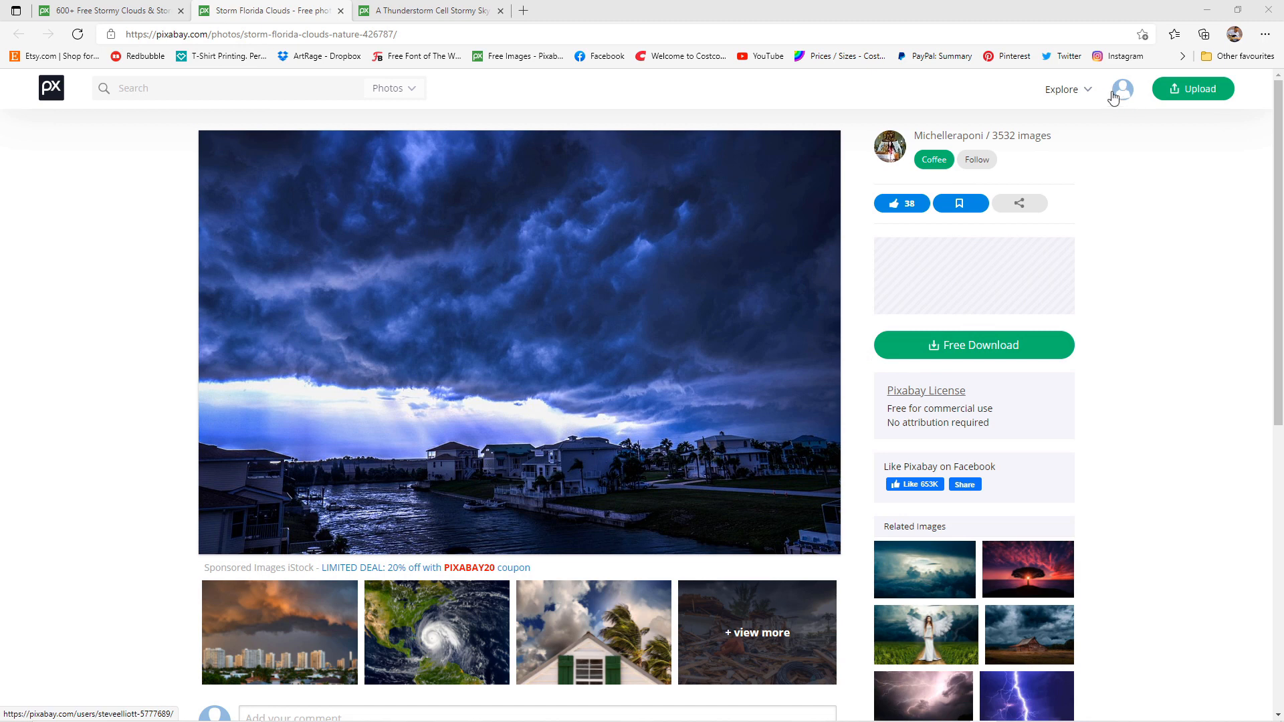
{"action": "left_click", "coordinate": [984, 353]}
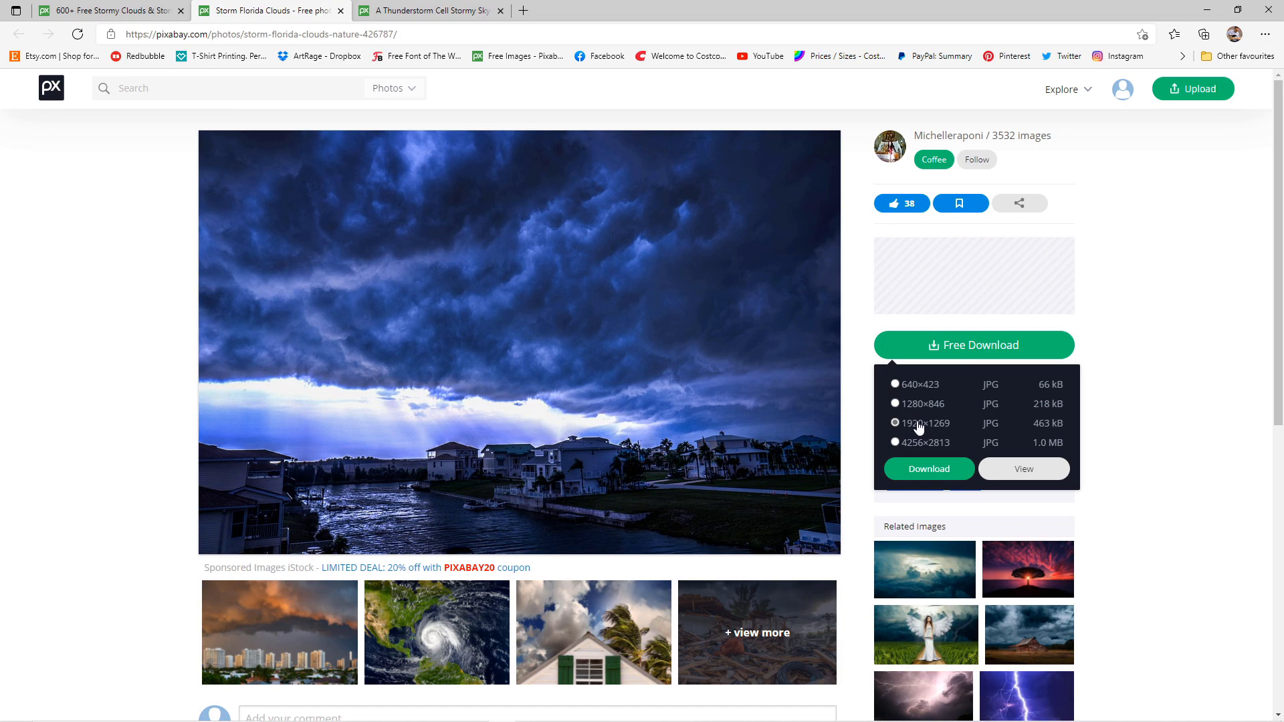
{"action": "left_click", "coordinate": [927, 469]}
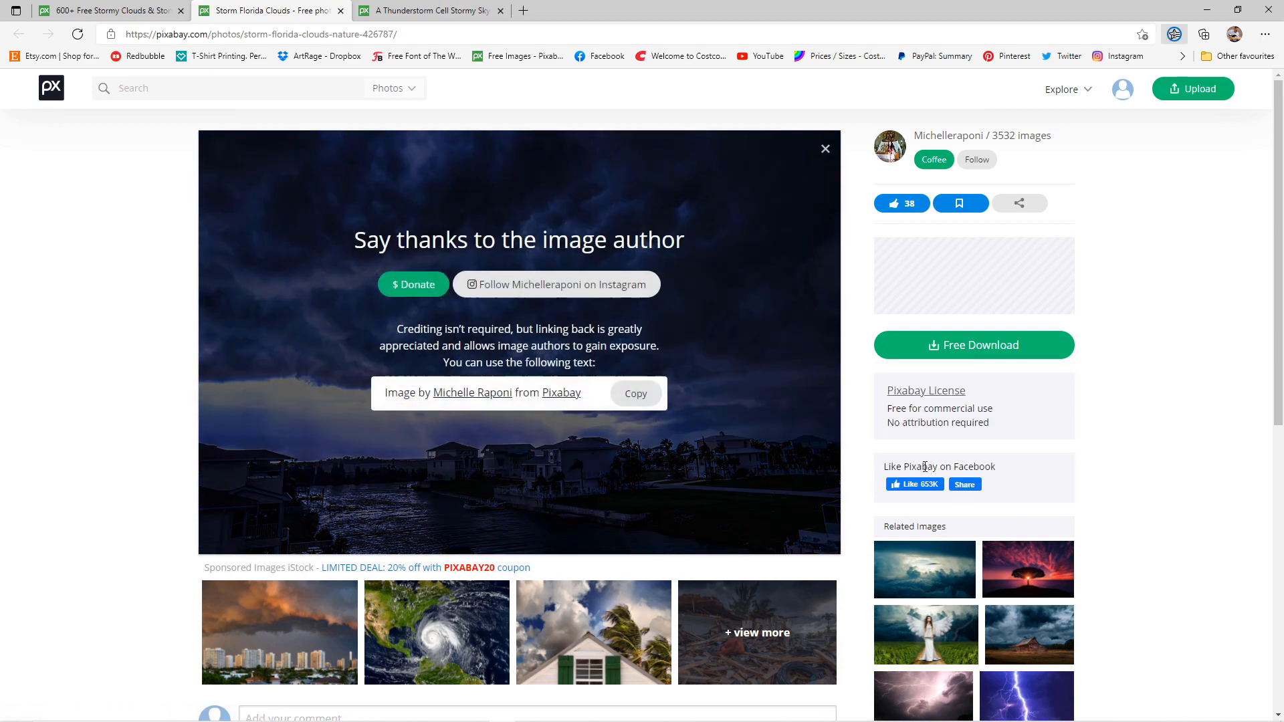
{"action": "left_click", "coordinate": [431, 10]}
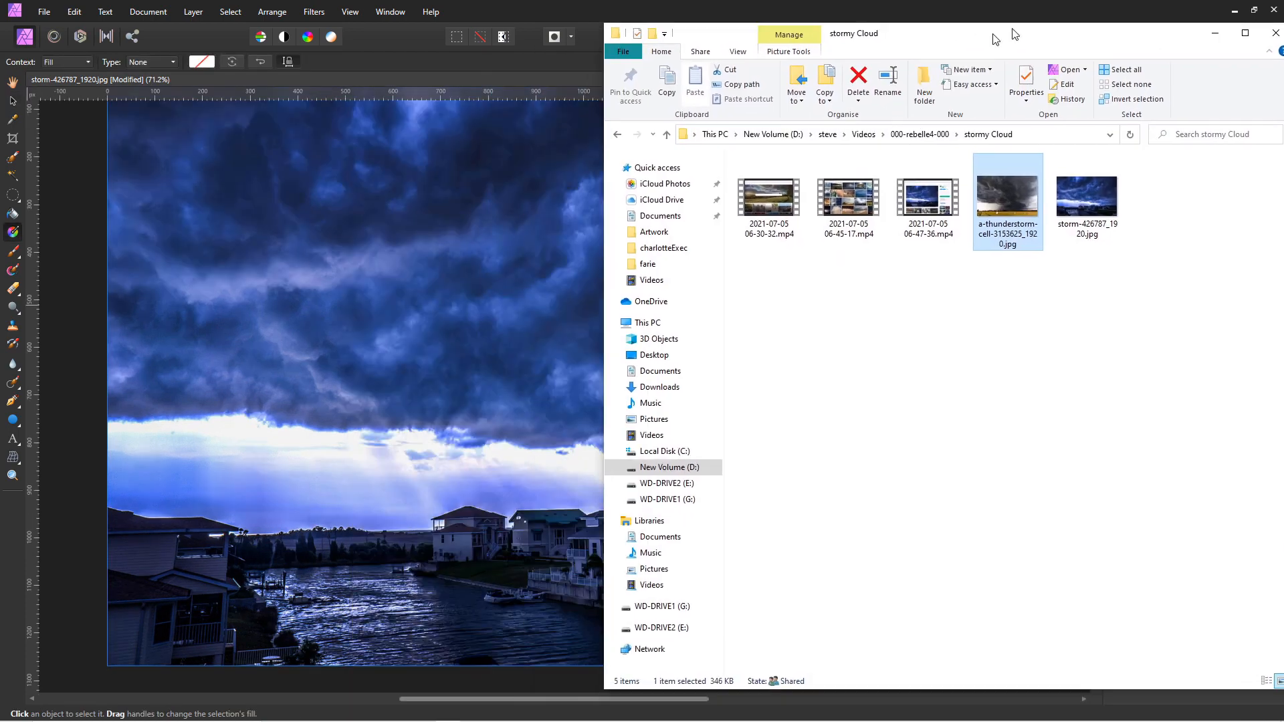
Place a-thunderstorm-cell-3153625_1920.jpg from the stormy Cloud folder onto the blue storm photo open in Affinity Photo.
{"action": "left_click_drag", "start_coordinate": [994, 38], "coordinate": [1143, 31]}
{"action": "left_click_drag", "start_coordinate": [1170, 192], "coordinate": [487, 193]}
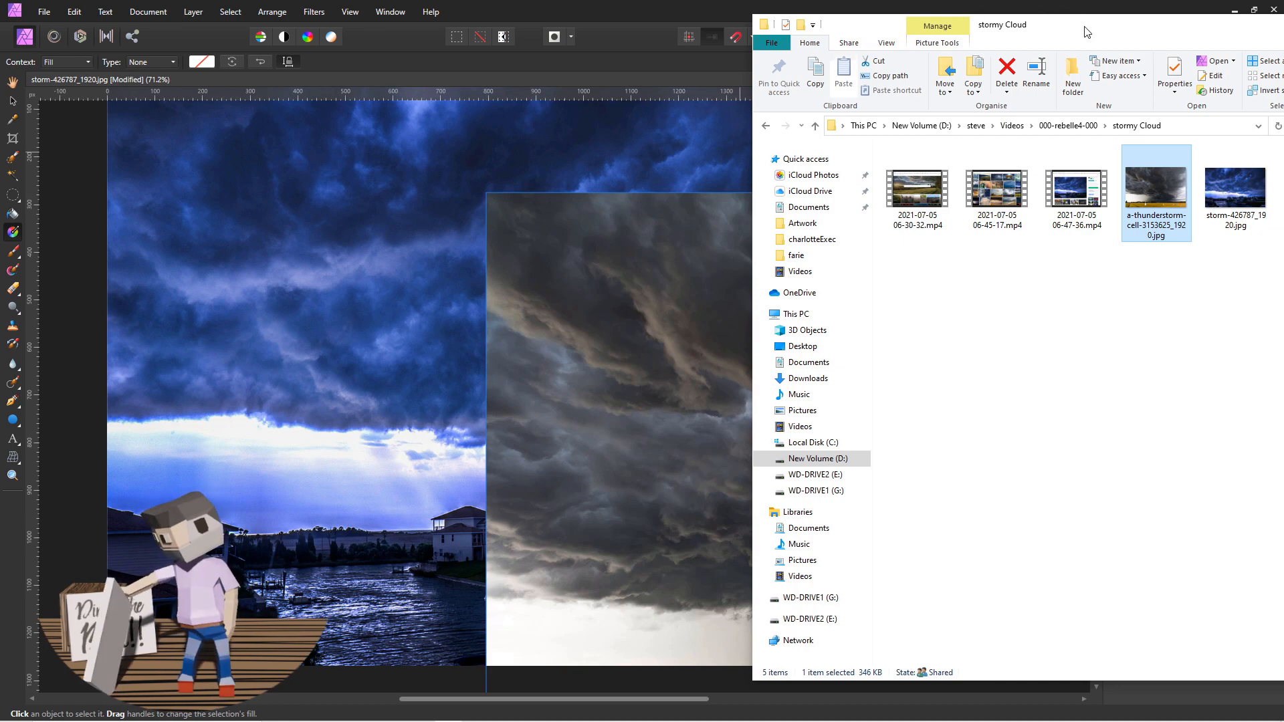
{"action": "left_click", "coordinate": [1234, 9]}
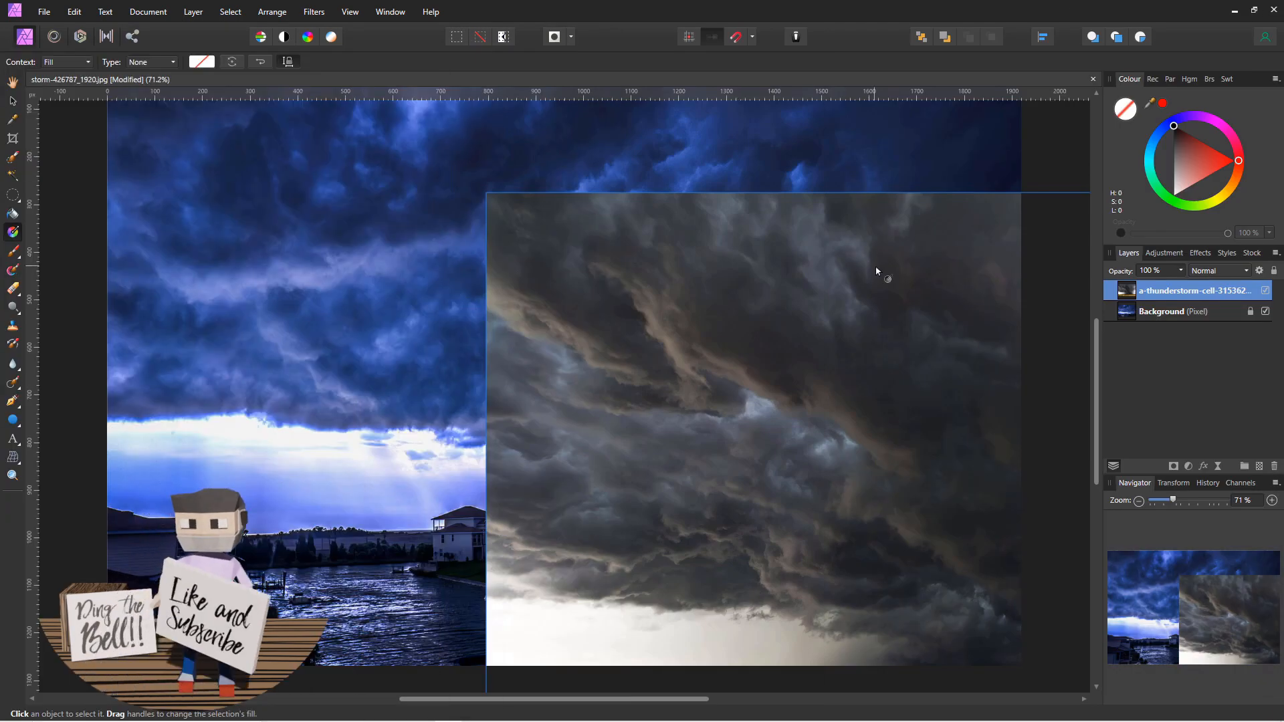
Undo the stray gradient on the thunderstorm image and move the image up over the blue storm photo.
{"action": "left_click_drag", "start_coordinate": [875, 267], "coordinate": [897, 240]}
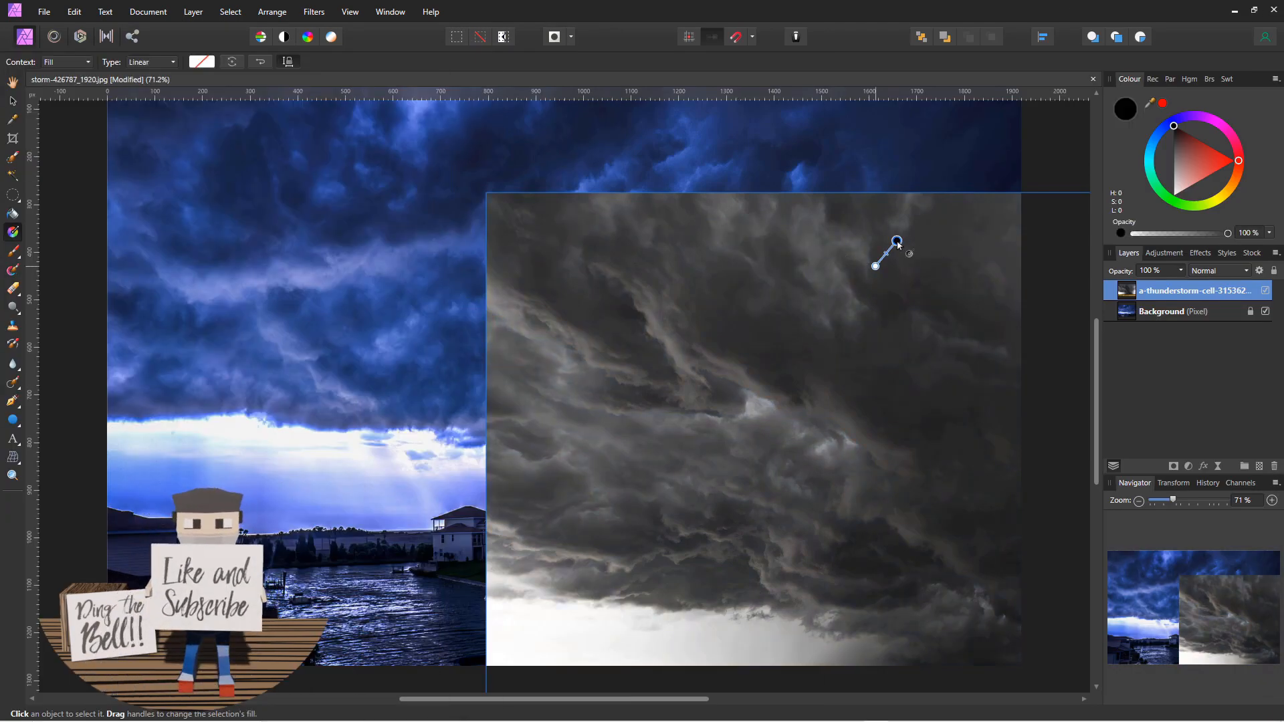
{"action": "key", "text": "ctrl+z"}
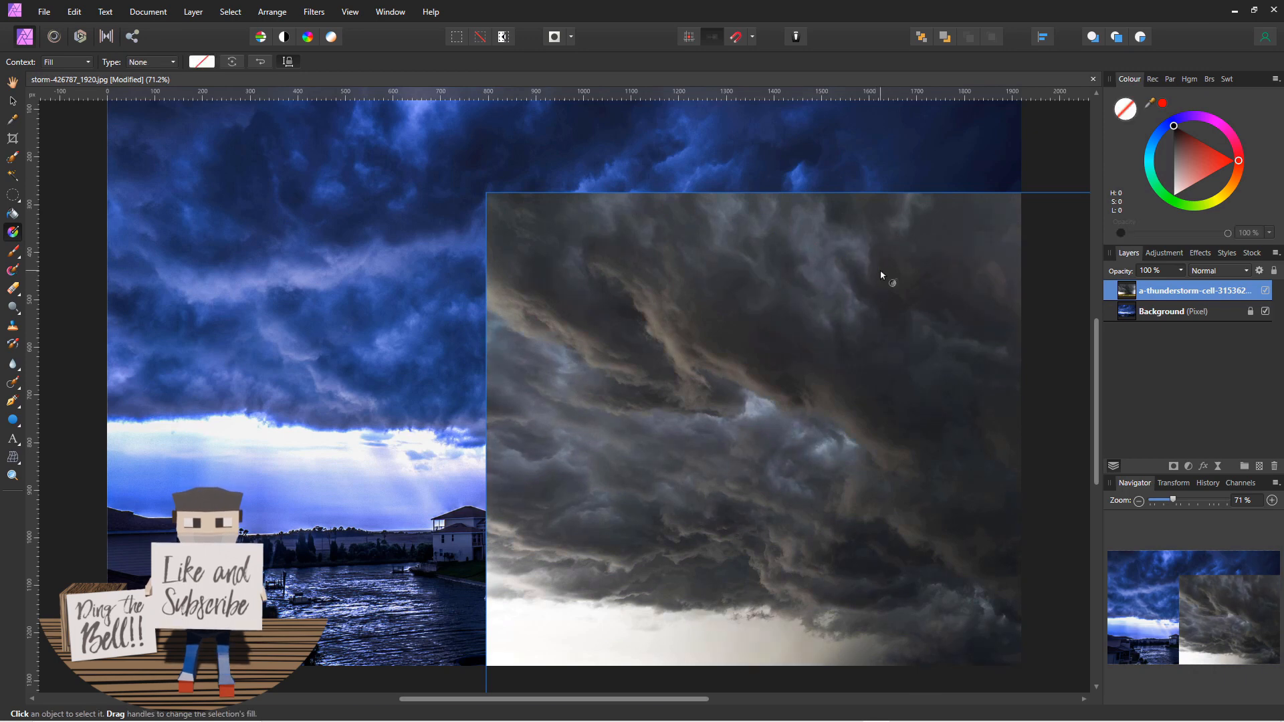
{"action": "left_click", "coordinate": [12, 101]}
{"action": "left_click_drag", "start_coordinate": [739, 240], "coordinate": [432, 178]}
Align the thunderstorm image with the canvas and enlarge it to about 103% so it extends slightly past the canvas edges.
{"action": "scroll", "coordinate": [433, 179], "scroll_direction": "down", "scroll_amount": 2}
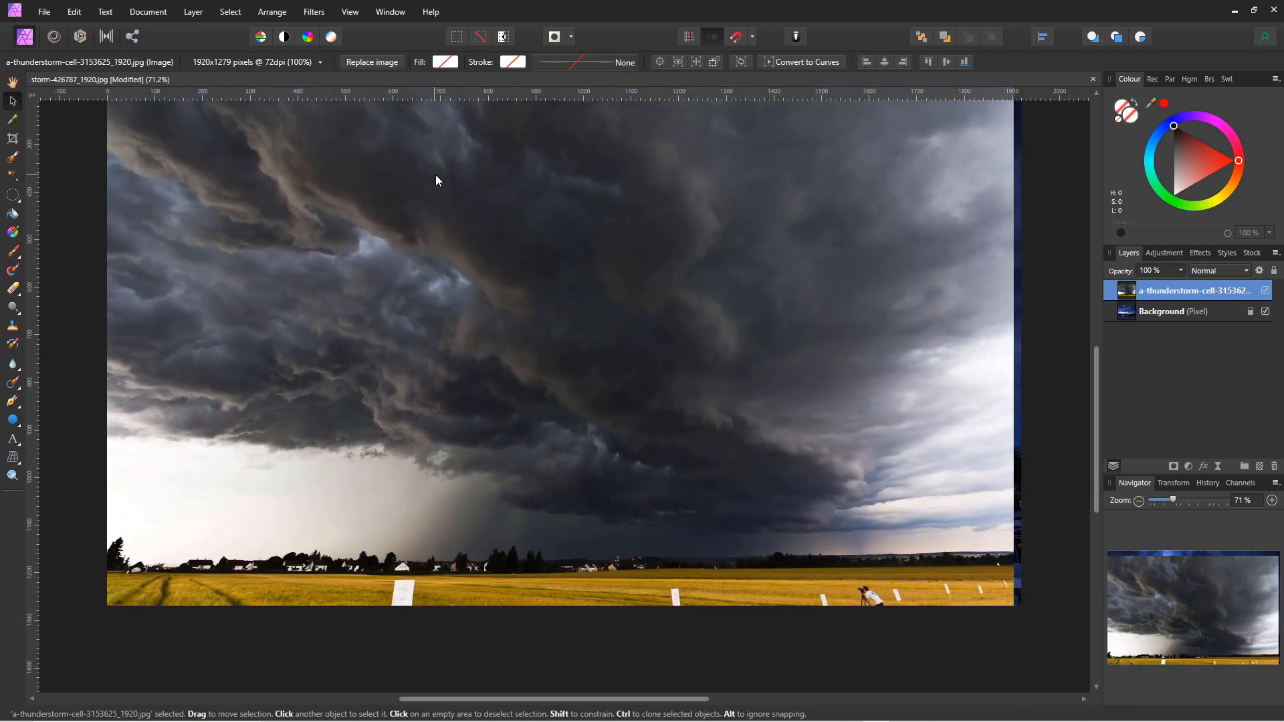
{"action": "scroll", "coordinate": [468, 181], "scroll_direction": "up", "scroll_amount": 1}
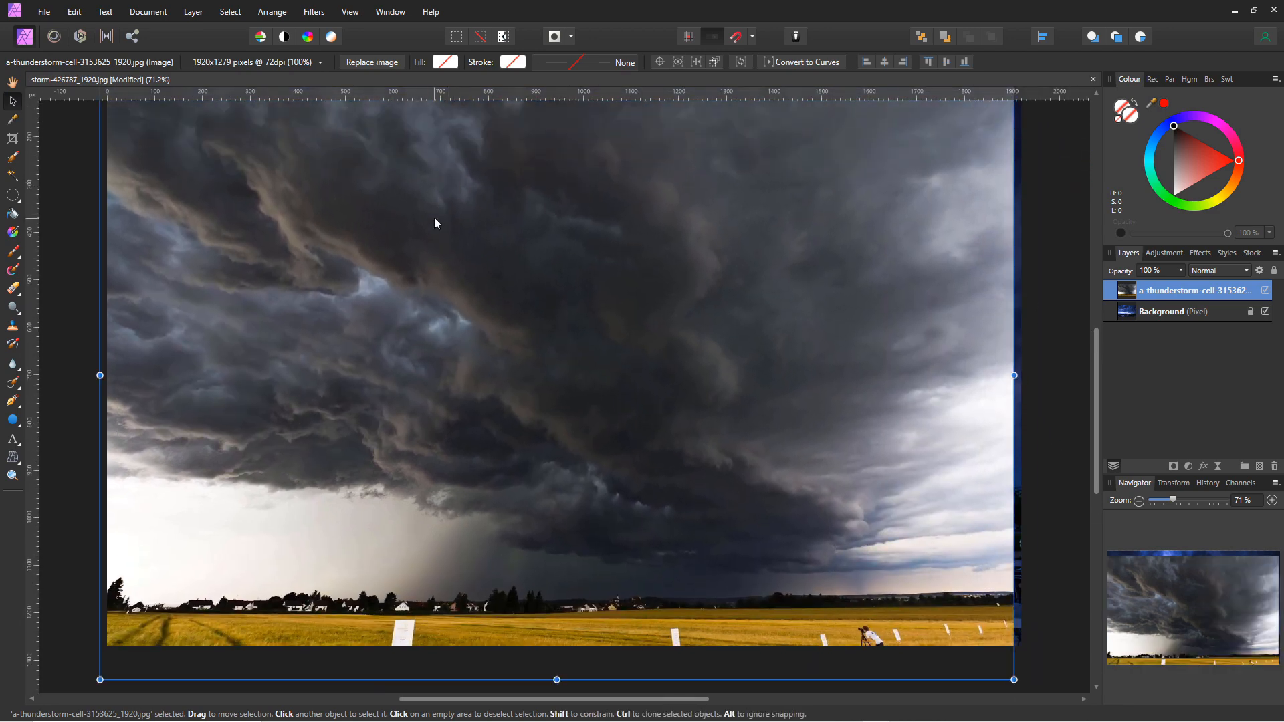
{"action": "scroll", "coordinate": [450, 223], "scroll_direction": "up", "scroll_amount": 2}
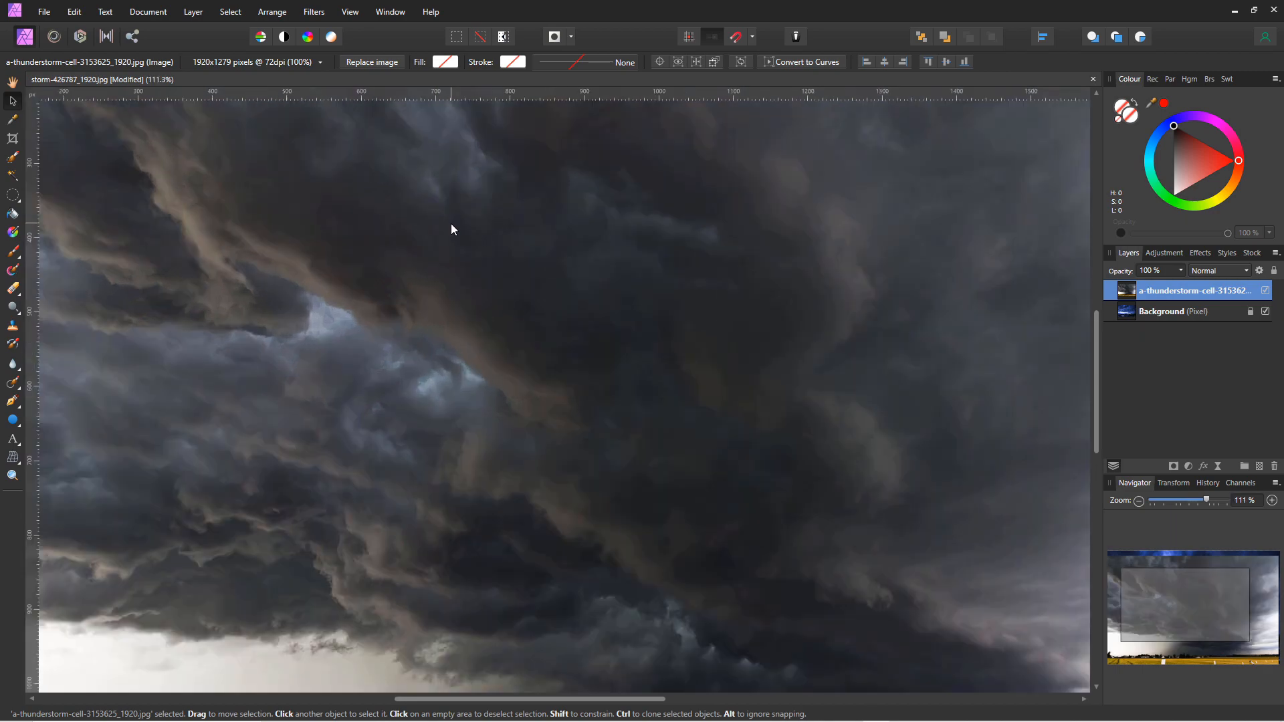
{"action": "scroll", "coordinate": [450, 223], "scroll_direction": "down", "scroll_amount": 5}
{"action": "scroll", "coordinate": [451, 229], "scroll_direction": "up", "scroll_amount": 1}
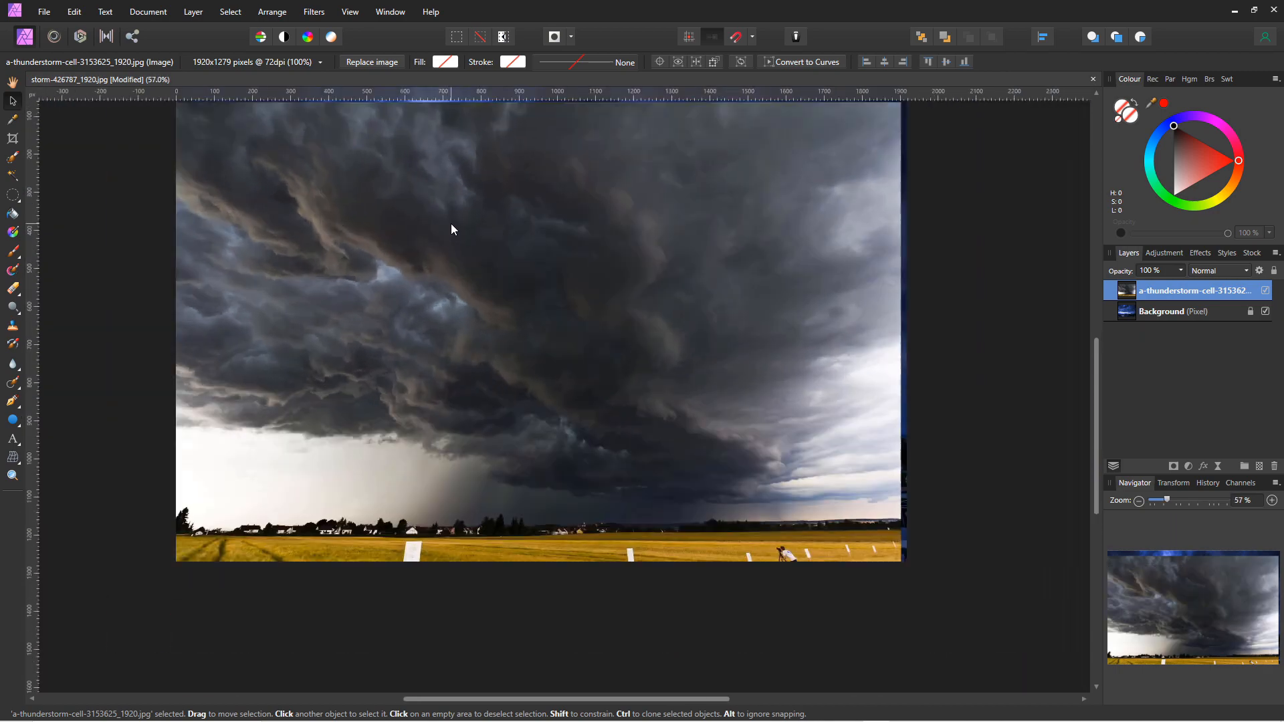
{"action": "scroll", "coordinate": [451, 228], "scroll_direction": "down", "scroll_amount": 1}
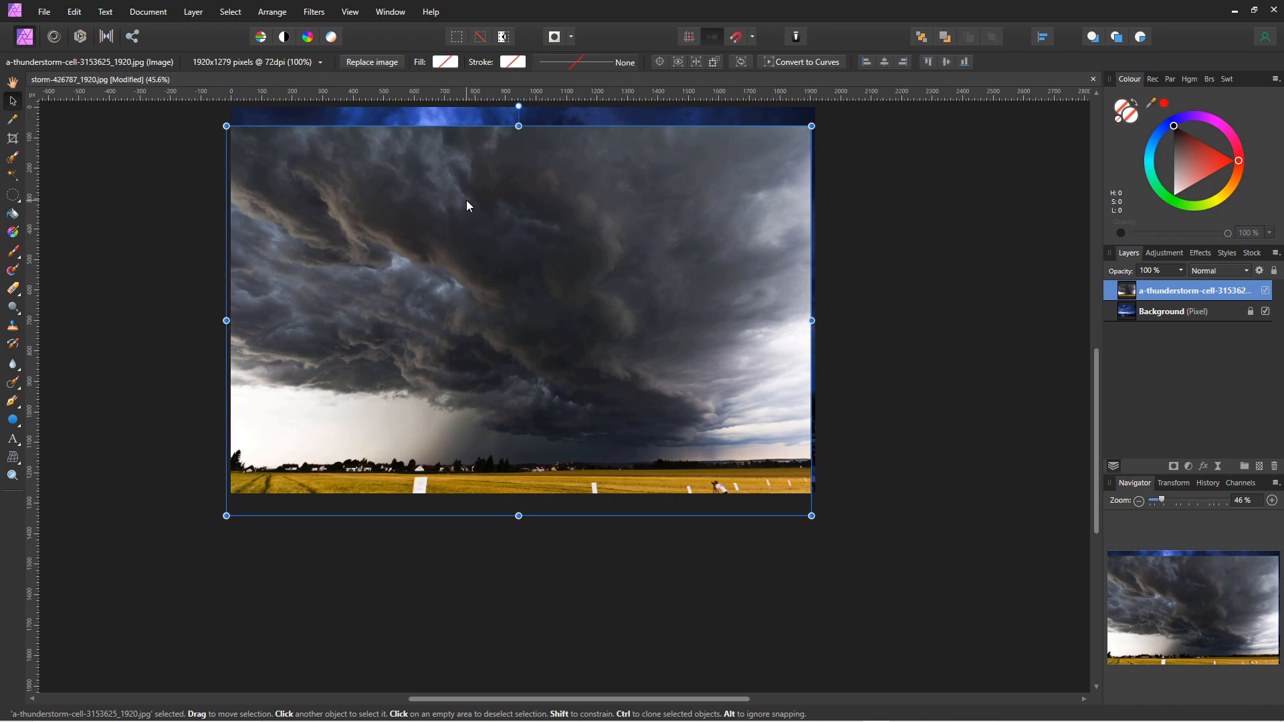
{"action": "left_click_drag", "start_coordinate": [638, 250], "coordinate": [643, 228]}
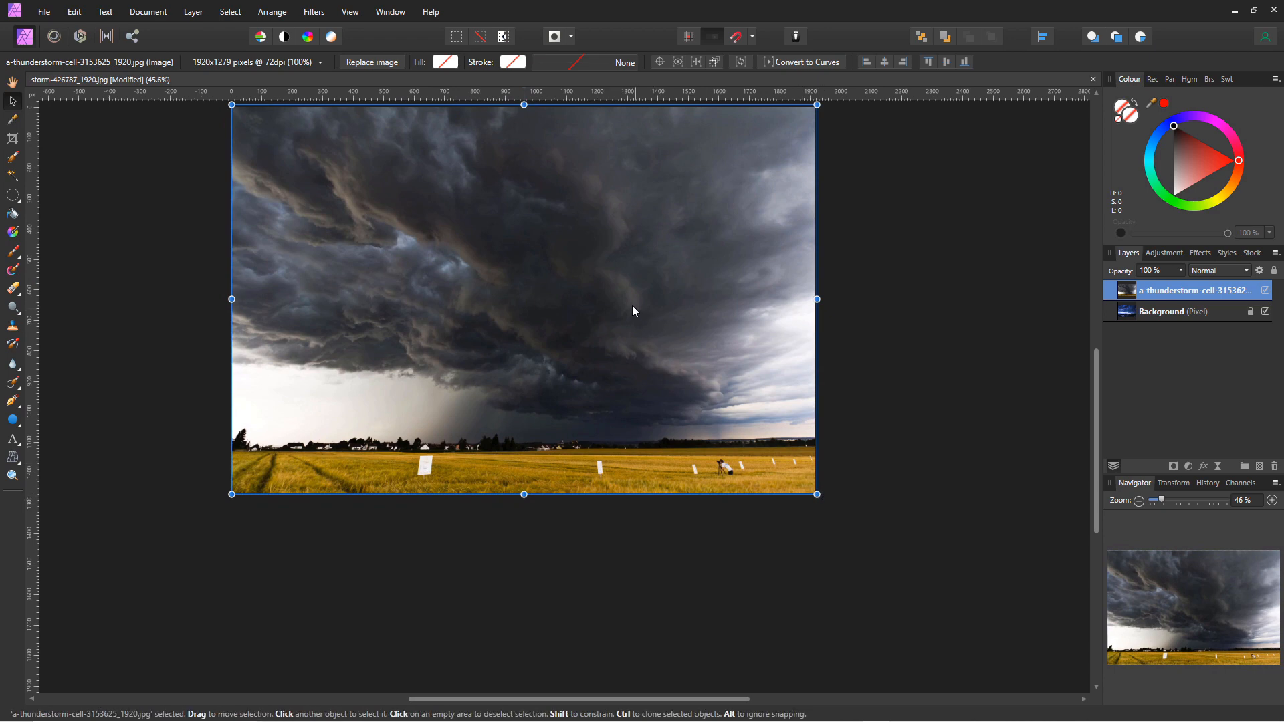
{"action": "left_click_drag", "start_coordinate": [632, 305], "coordinate": [632, 307]}
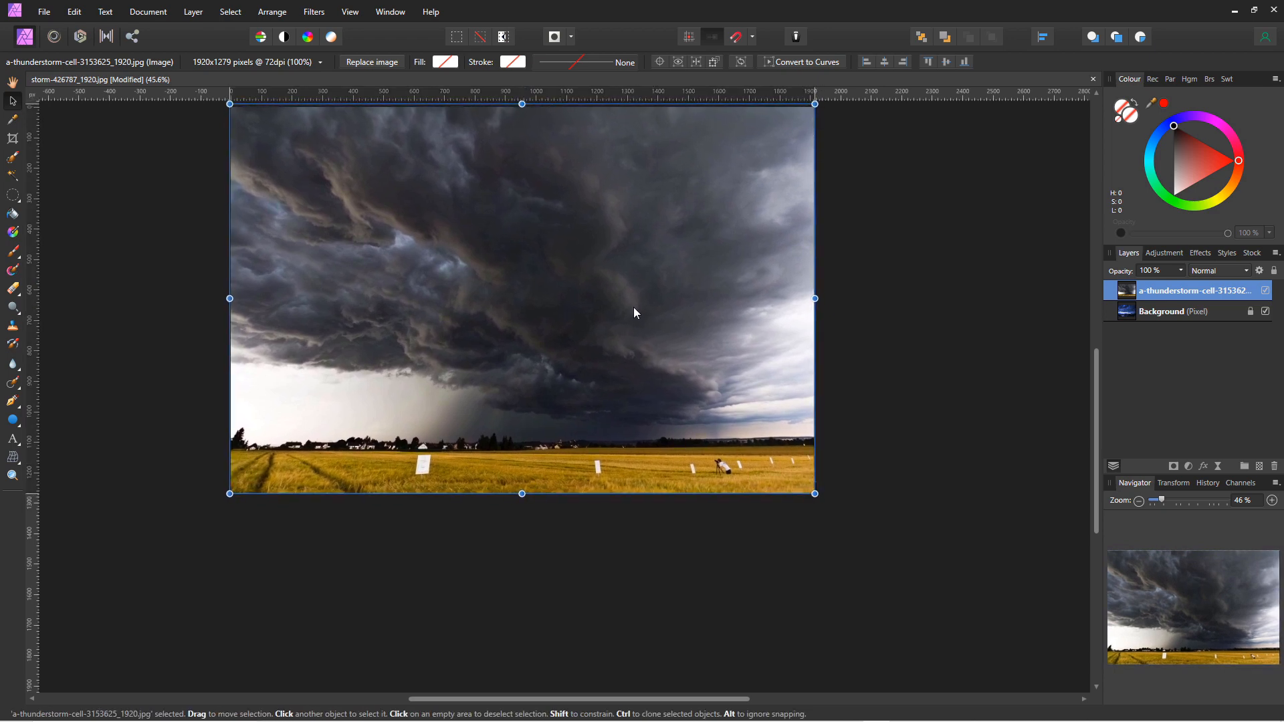
{"action": "left_click_drag", "start_coordinate": [230, 493], "coordinate": [224, 496]}
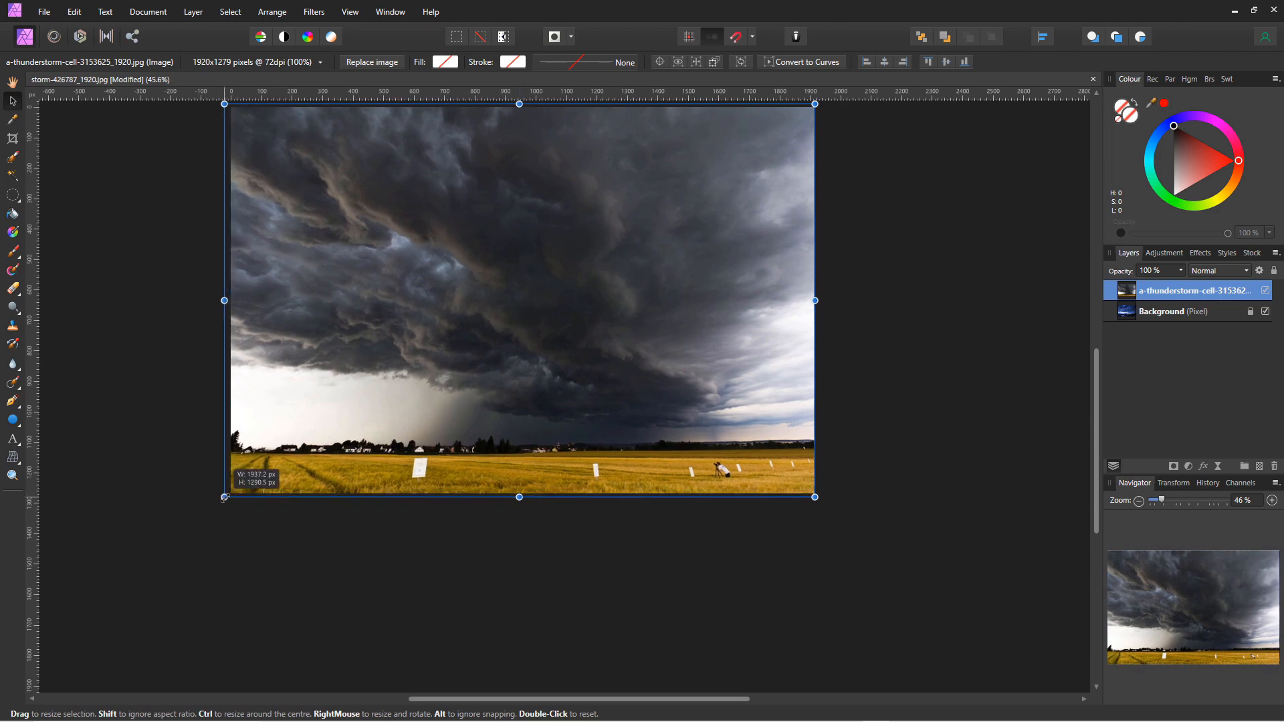
{"action": "left_click_drag", "start_coordinate": [814, 497], "coordinate": [819, 500]}
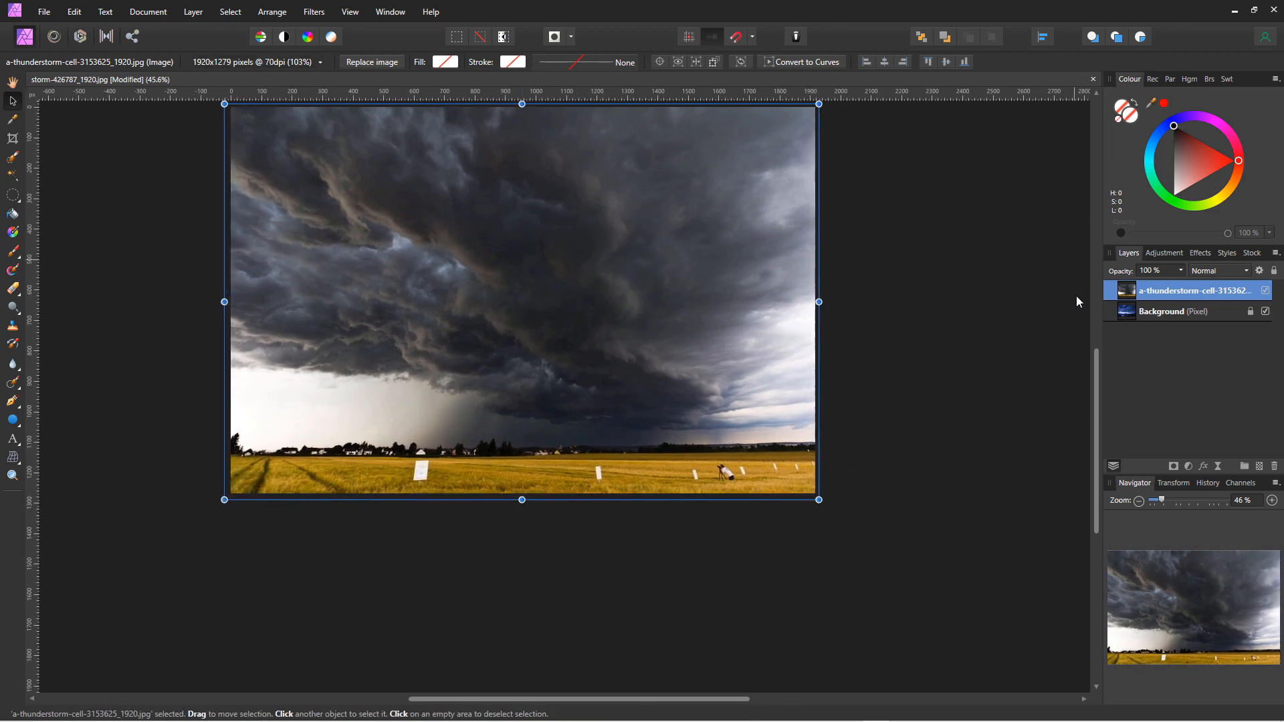
Hide the thunderstorm layer to view the blue storm background beneath it, and show the layer again.
{"action": "left_click_drag", "start_coordinate": [1097, 382], "coordinate": [1090, 352]}
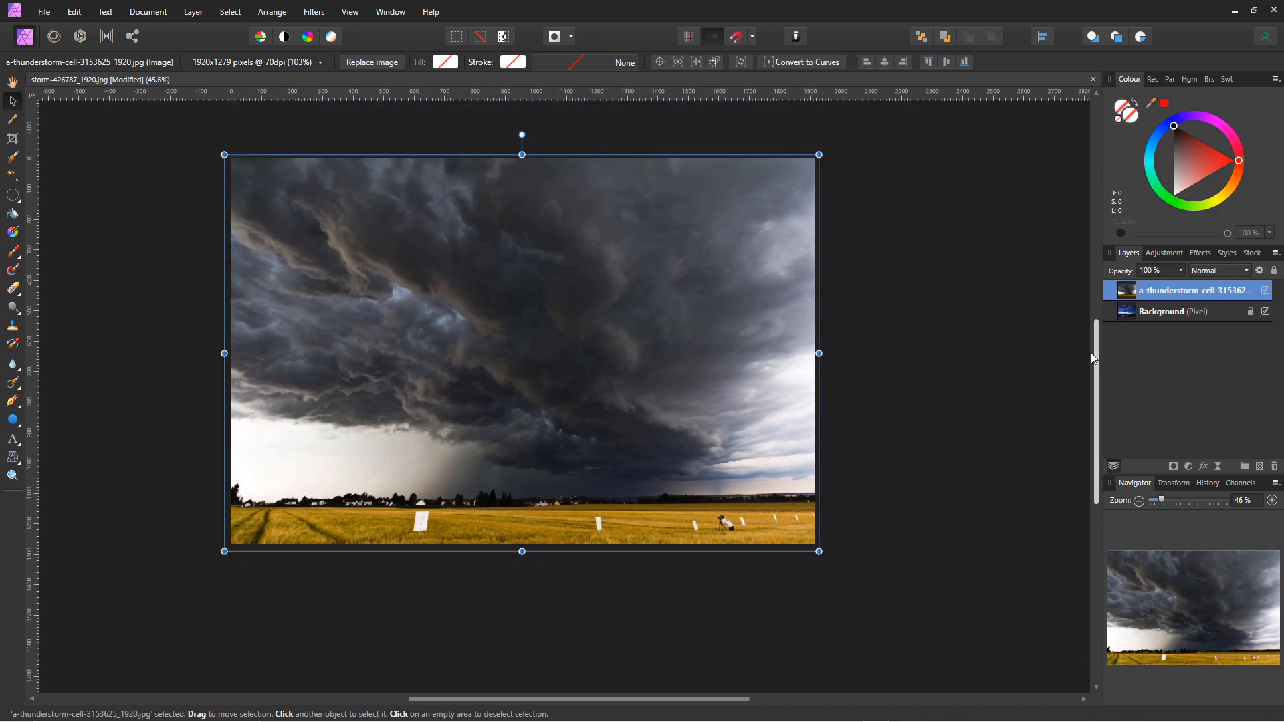
{"action": "key", "text": "z"}
{"action": "left_click", "coordinate": [523, 294]}
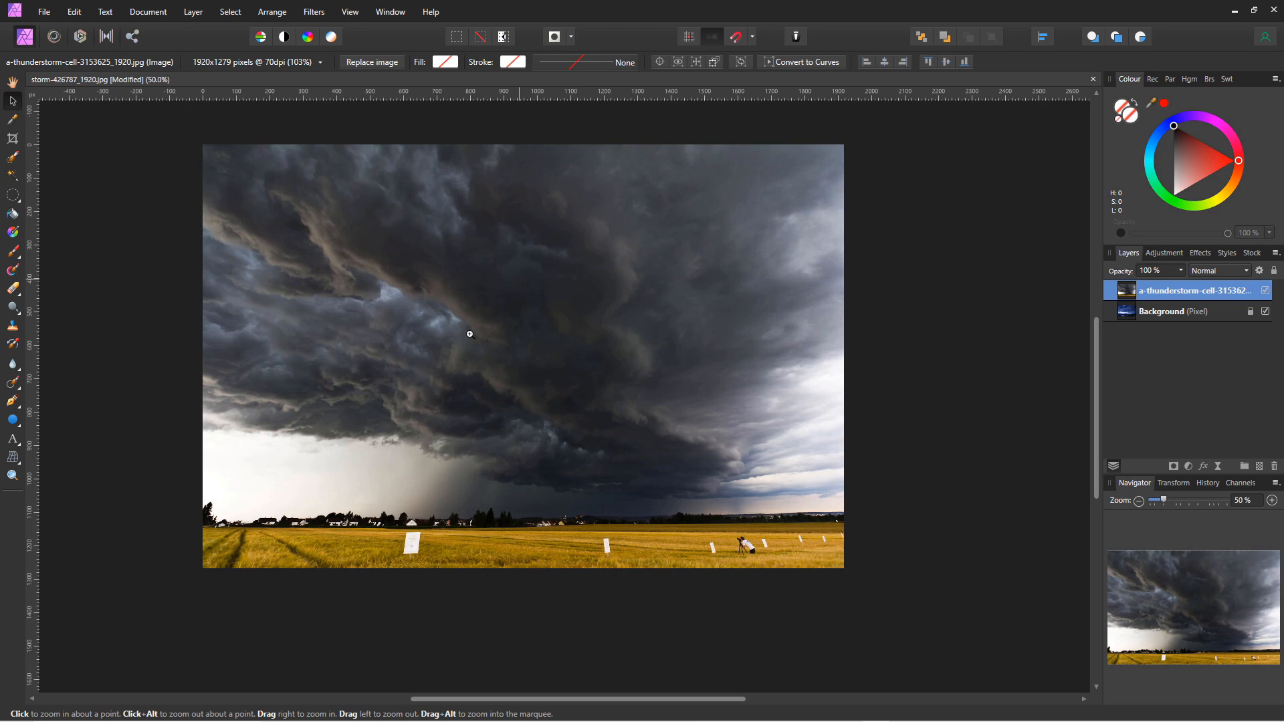
{"action": "left_click_drag", "start_coordinate": [469, 334], "coordinate": [519, 338]}
{"action": "key", "text": "v"}
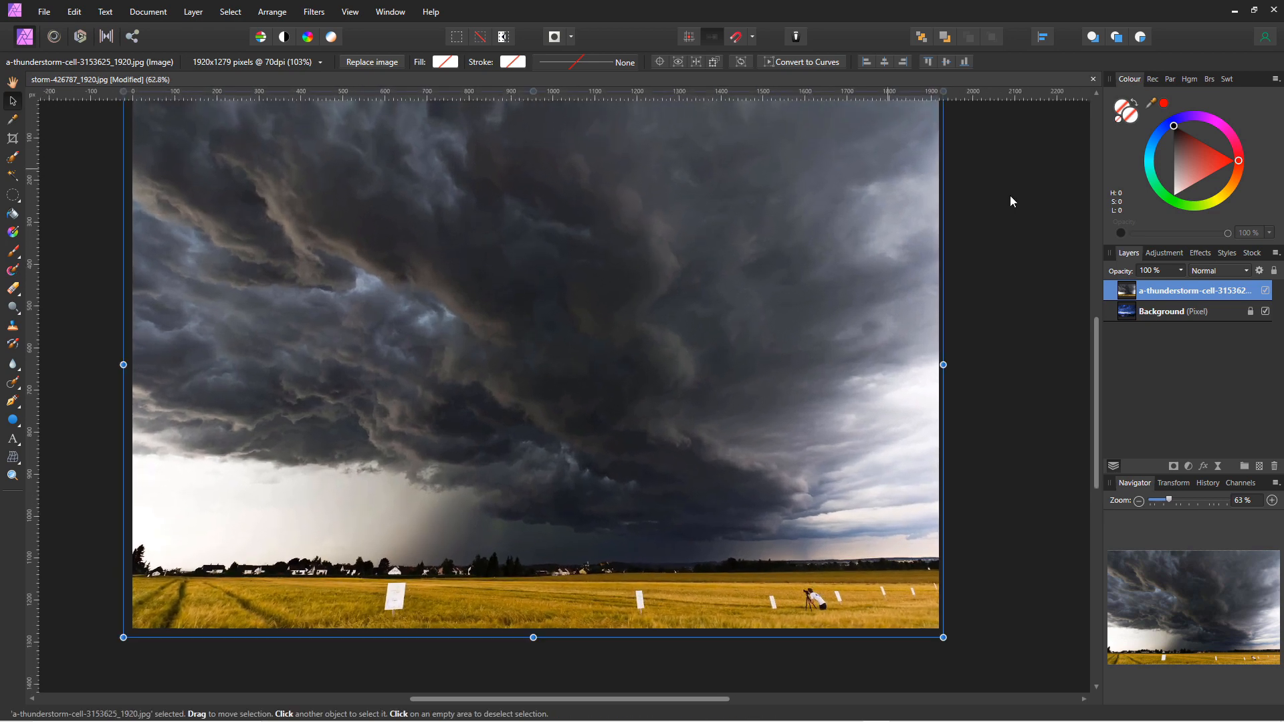
{"action": "left_click_drag", "start_coordinate": [1094, 328], "coordinate": [1087, 309]}
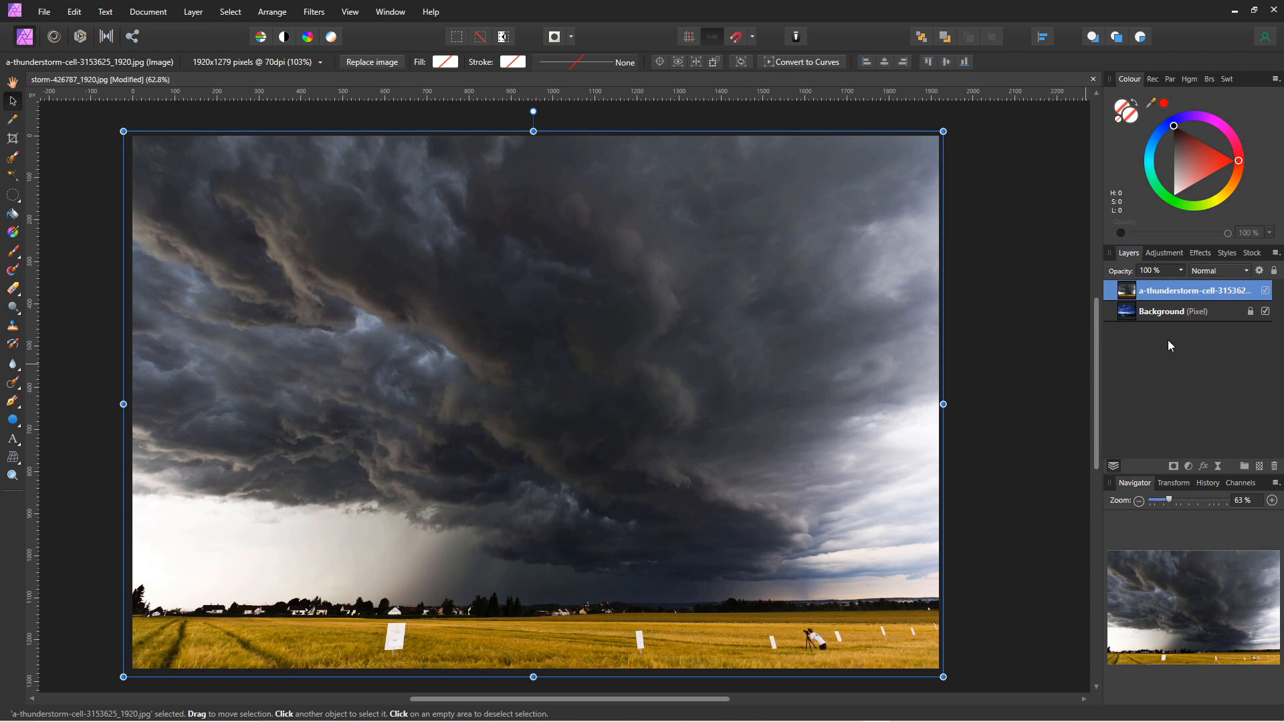
{"action": "left_click", "coordinate": [1182, 309]}
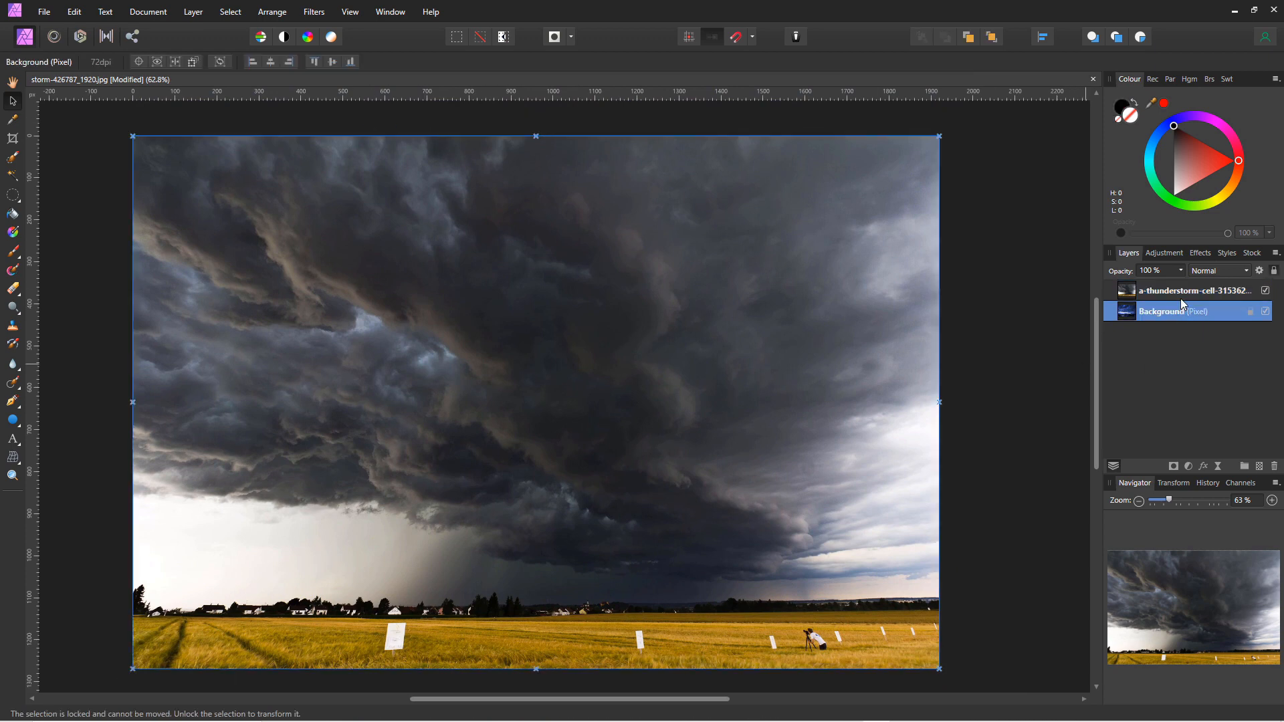
{"action": "left_click", "coordinate": [1181, 297]}
{"action": "left_click", "coordinate": [1265, 291]}
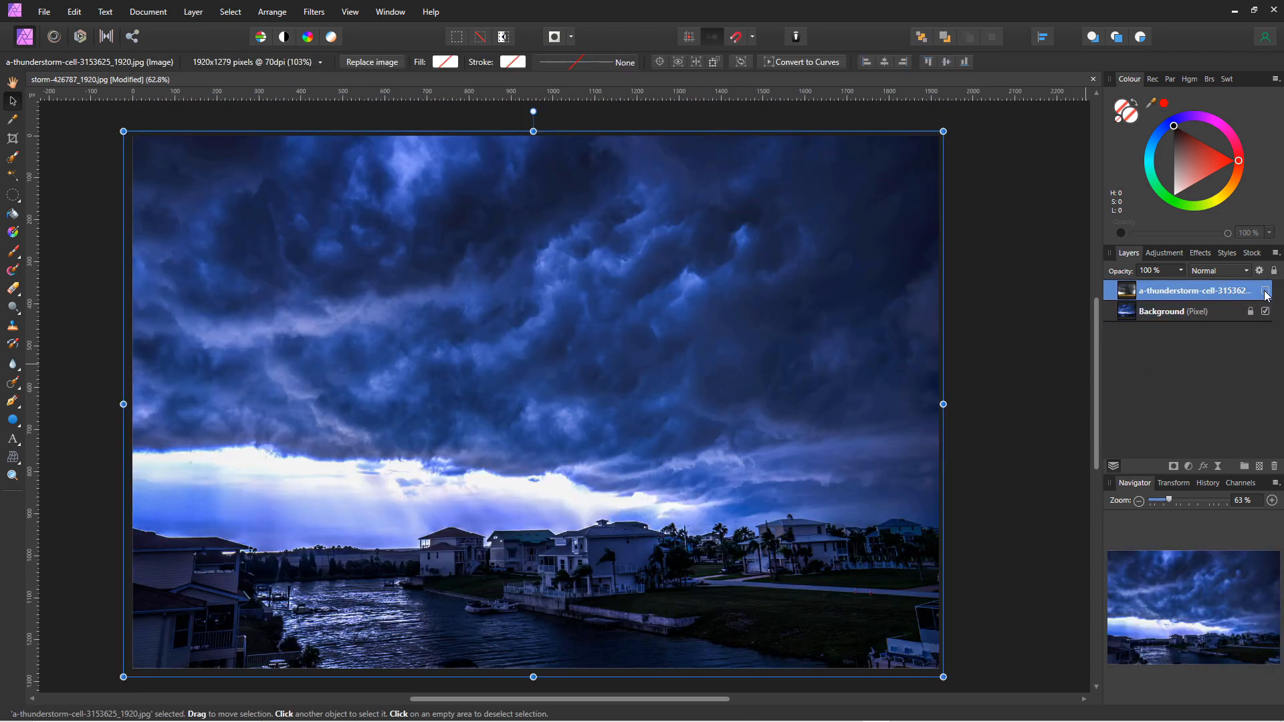
{"action": "left_click", "coordinate": [1265, 292]}
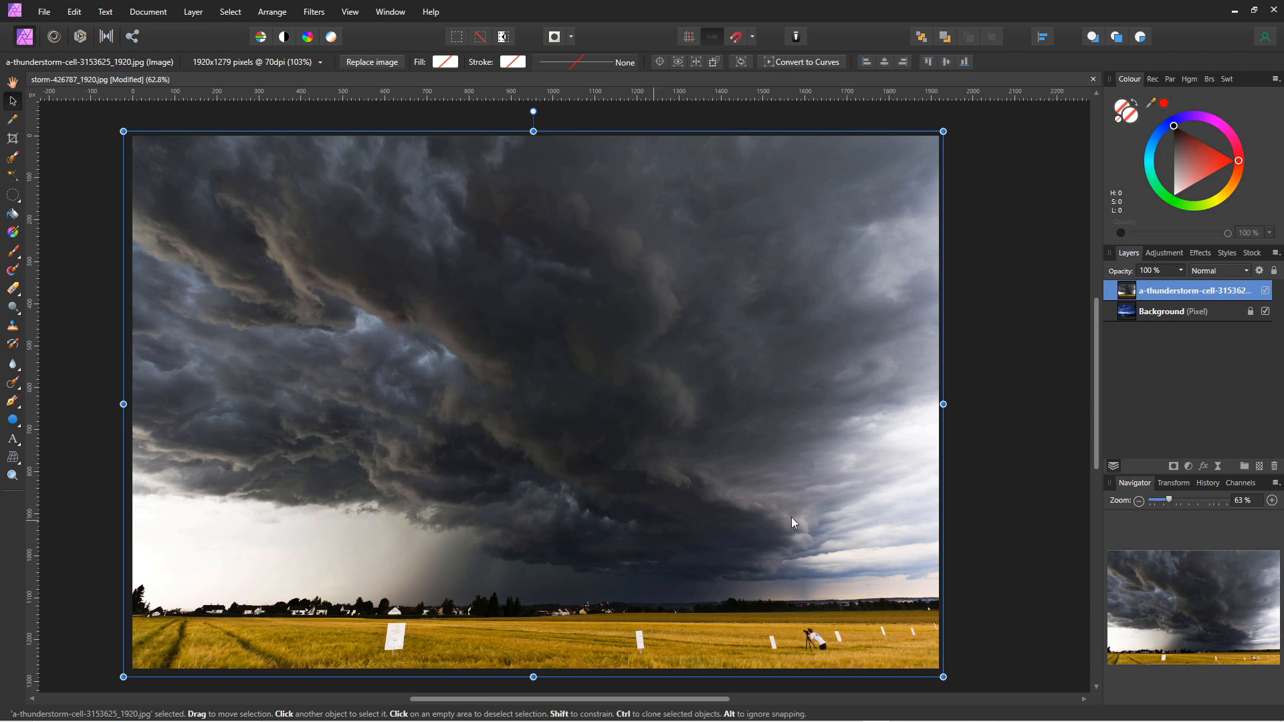
Add a mask to the thunderstorm layer and pull it out to the top of the layer stack.
{"action": "left_click", "coordinate": [1174, 468]}
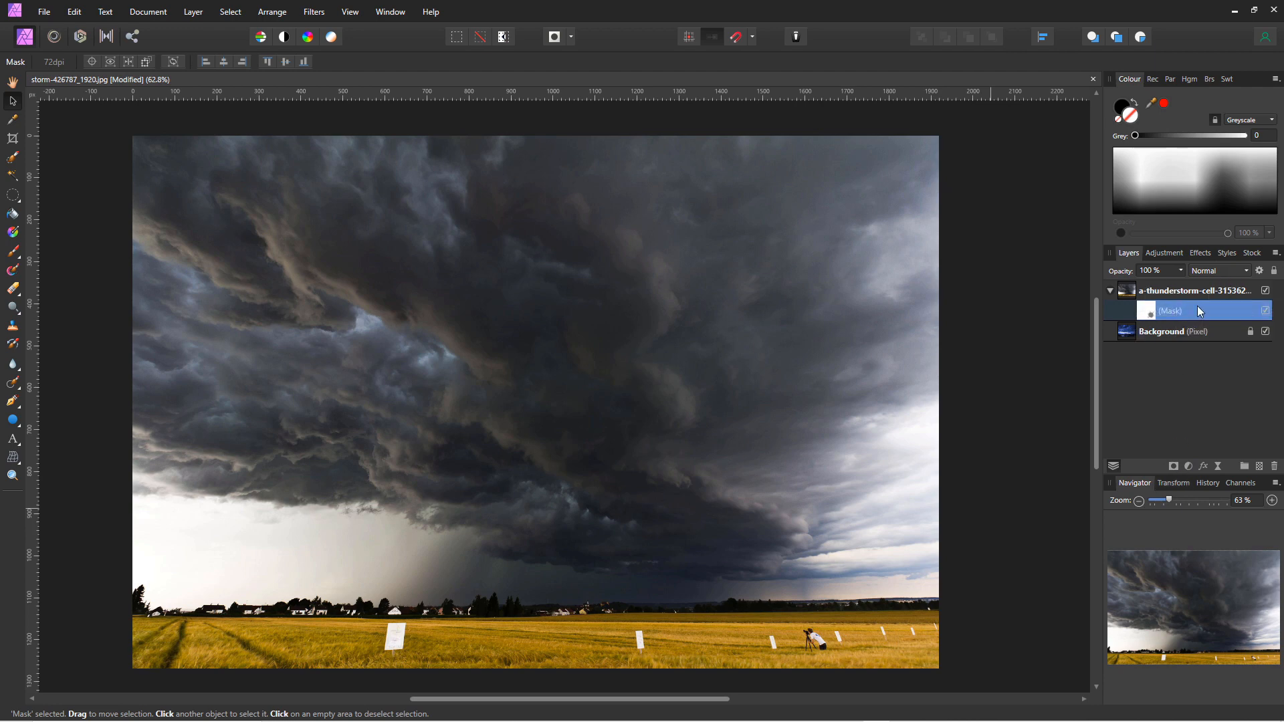
{"action": "left_click_drag", "start_coordinate": [1185, 307], "coordinate": [1173, 291]}
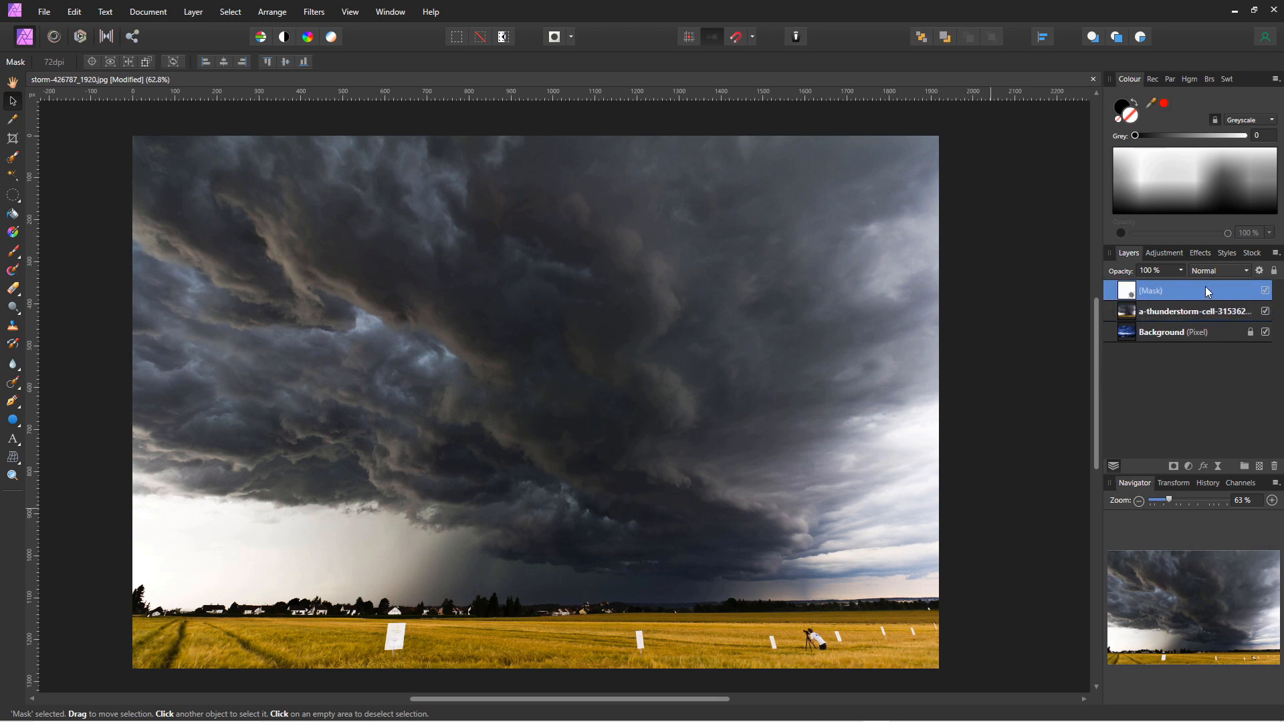
{"action": "double_click", "coordinate": [1145, 290]}
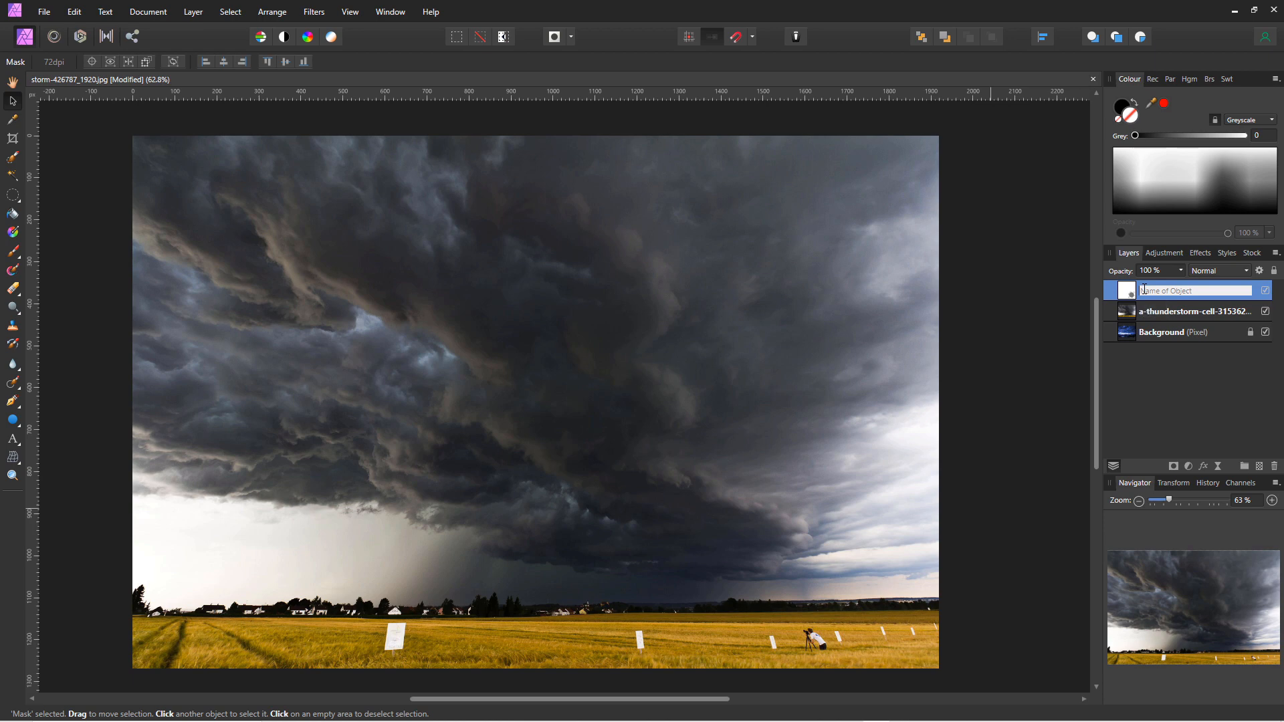
{"action": "left_click", "coordinate": [1136, 291]}
Nest the standalone mask back inside the thunderstorm layer.
{"action": "left_click_drag", "start_coordinate": [1132, 290], "coordinate": [1174, 311]}
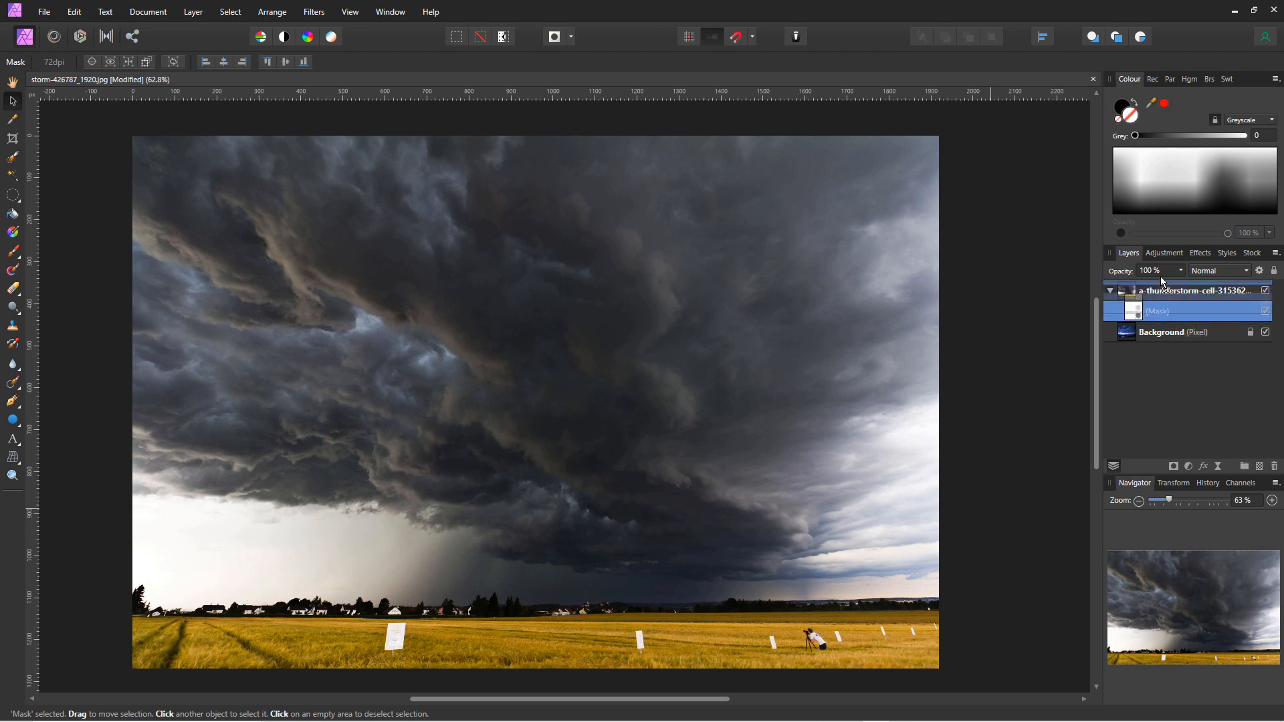
{"action": "left_click", "coordinate": [1138, 282]}
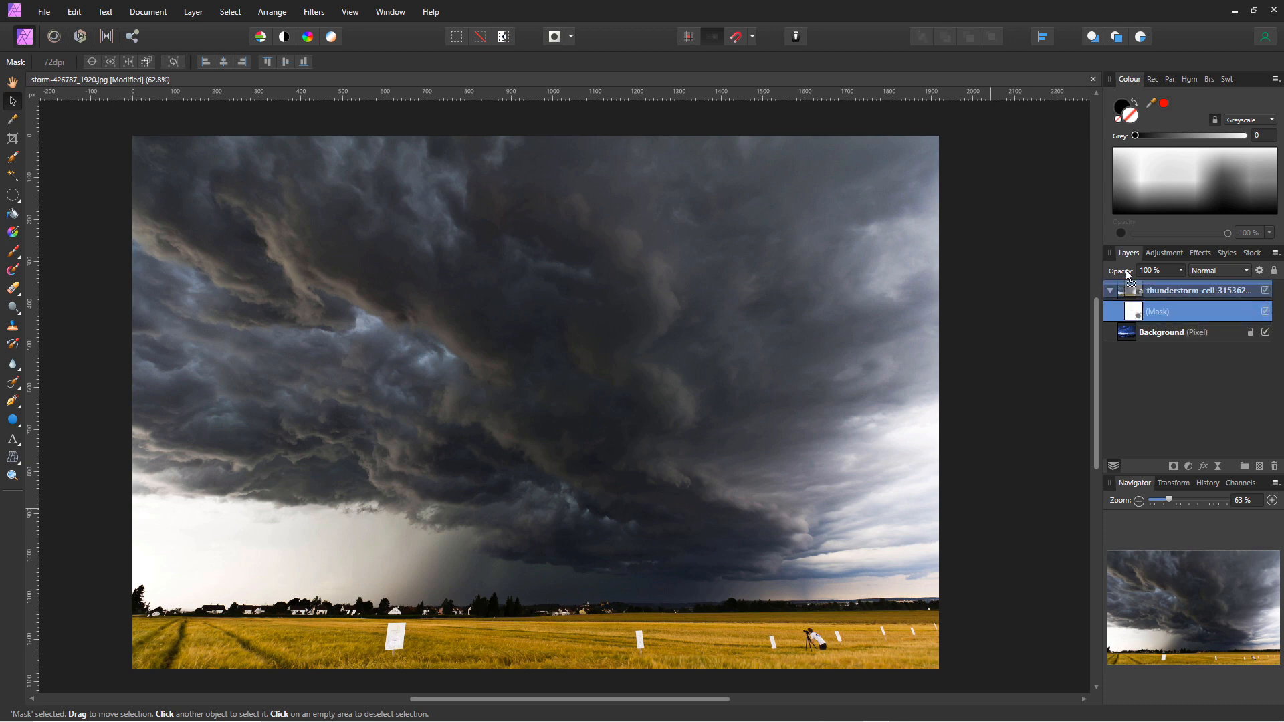
{"action": "key", "text": "ctrl+z"}
{"action": "left_click_drag", "start_coordinate": [1131, 291], "coordinate": [1189, 319]}
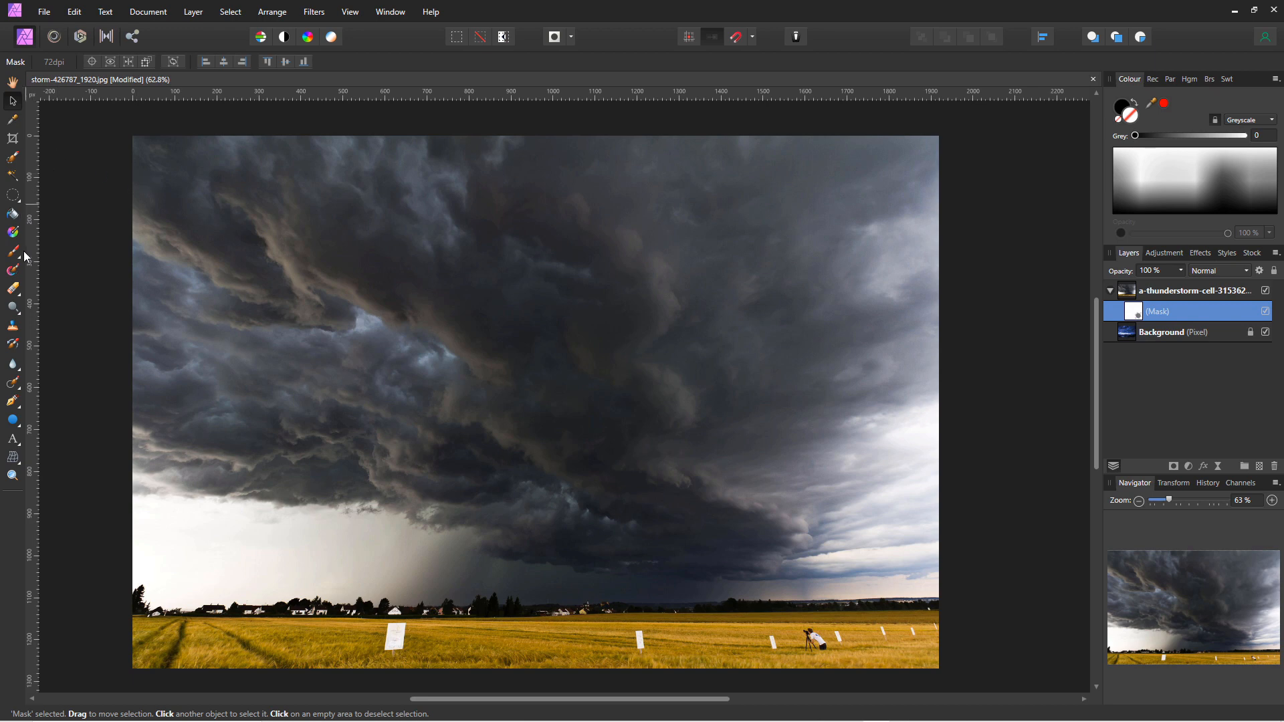
Draw a white-to-black linear gradient on the mask from the upper sky down to the horizon and shift its midpoint close to the black end.
{"action": "left_click", "coordinate": [13, 233]}
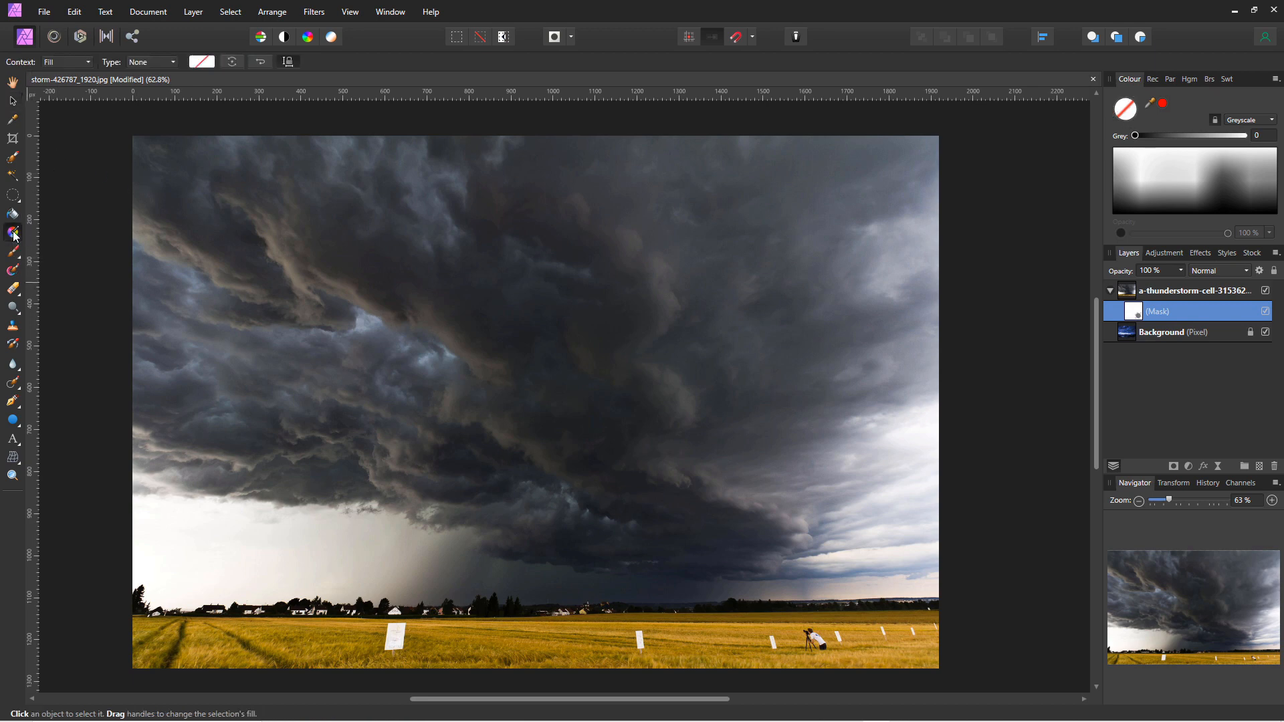
{"action": "left_click_drag", "start_coordinate": [555, 204], "coordinate": [563, 503]}
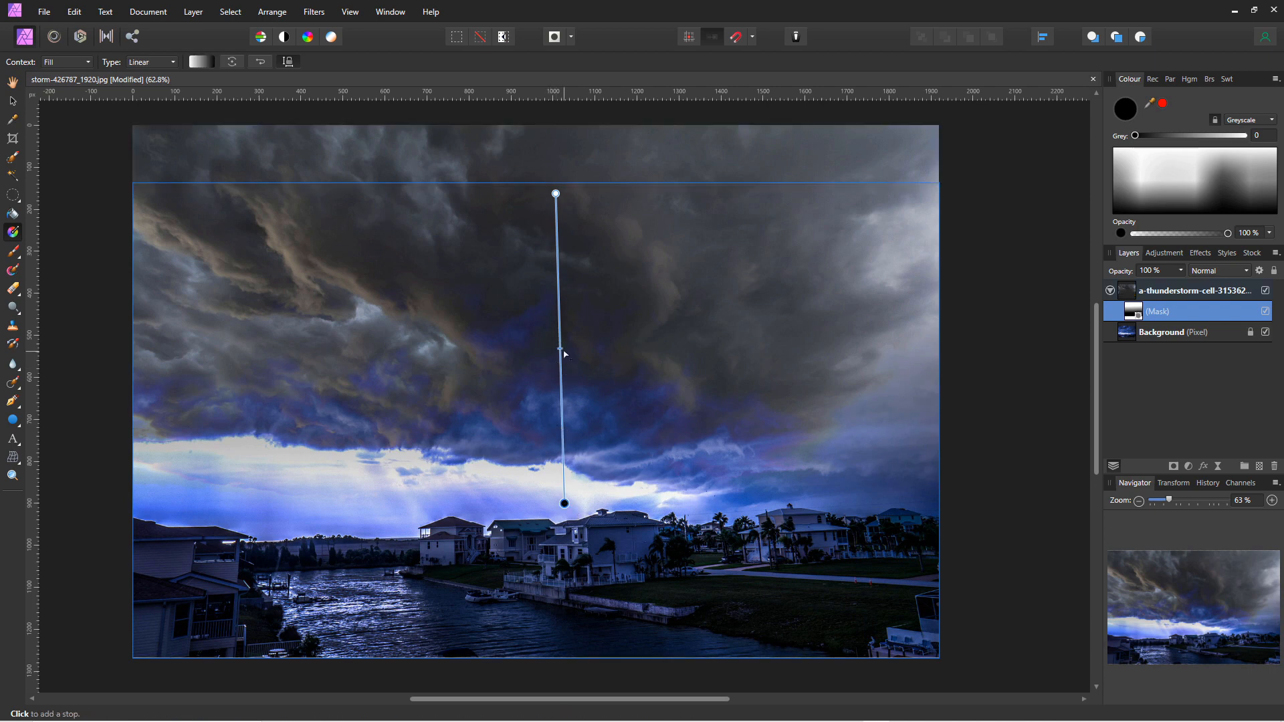
{"action": "left_click", "coordinate": [563, 380]}
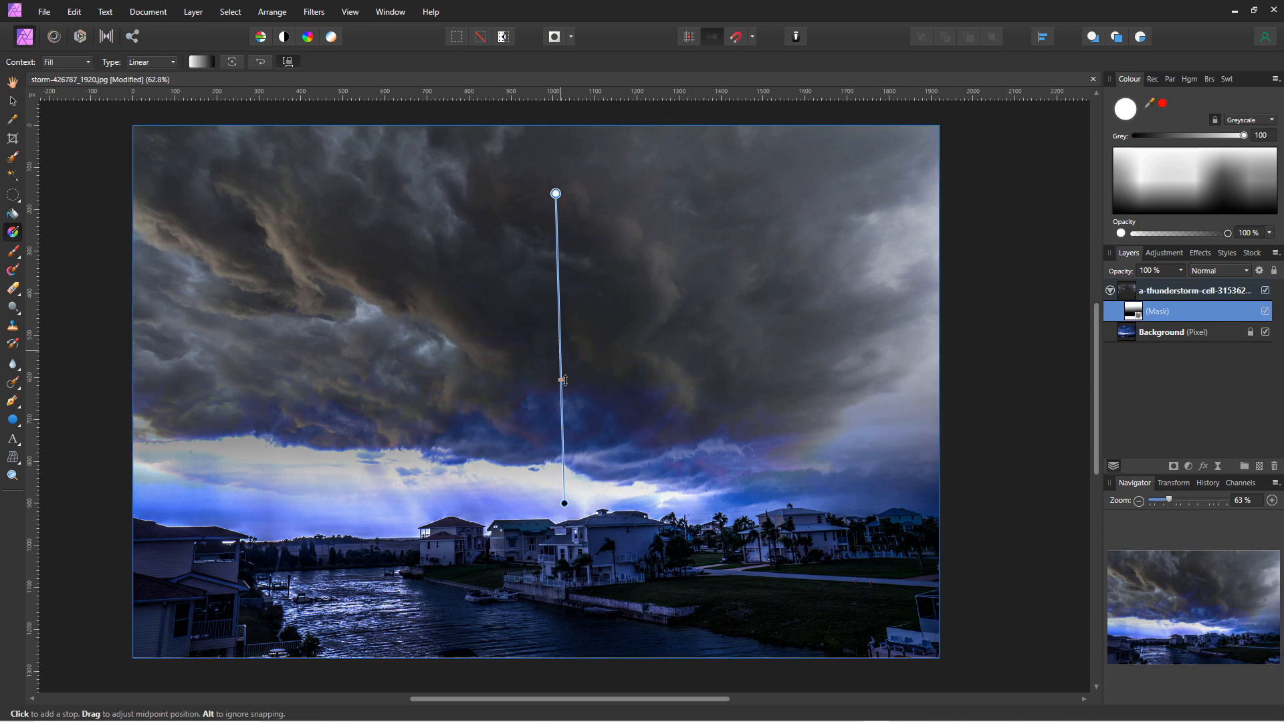
{"action": "left_click_drag", "start_coordinate": [563, 380], "coordinate": [590, 494]}
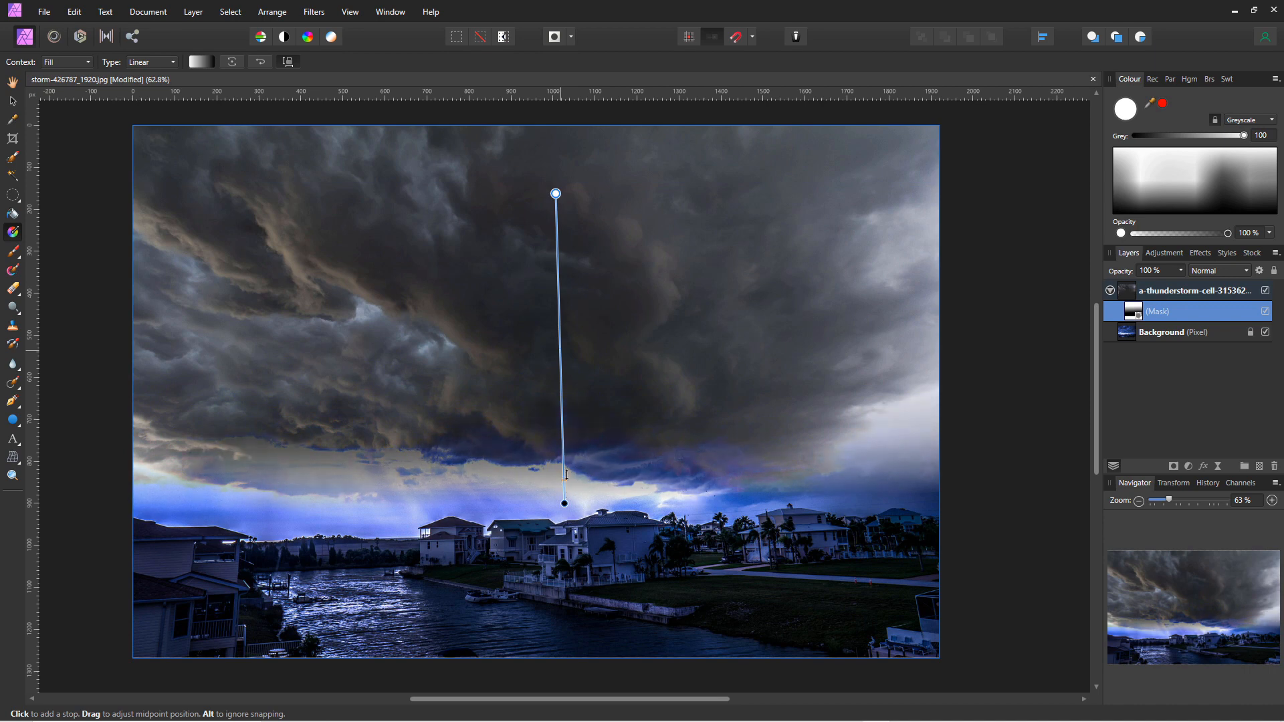
Shorten the mask gradient slightly at its black end, straighten it to vertical, and deselect the mask.
{"action": "mouse_move", "coordinate": [564, 503]}
{"action": "left_mouse_down"}
{"action": "mouse_move", "coordinate": [567, 529]}
{"action": "mouse_move", "coordinate": [560, 462]}
{"action": "mouse_move", "coordinate": [563, 494]}
{"action": "left_mouse_up"}
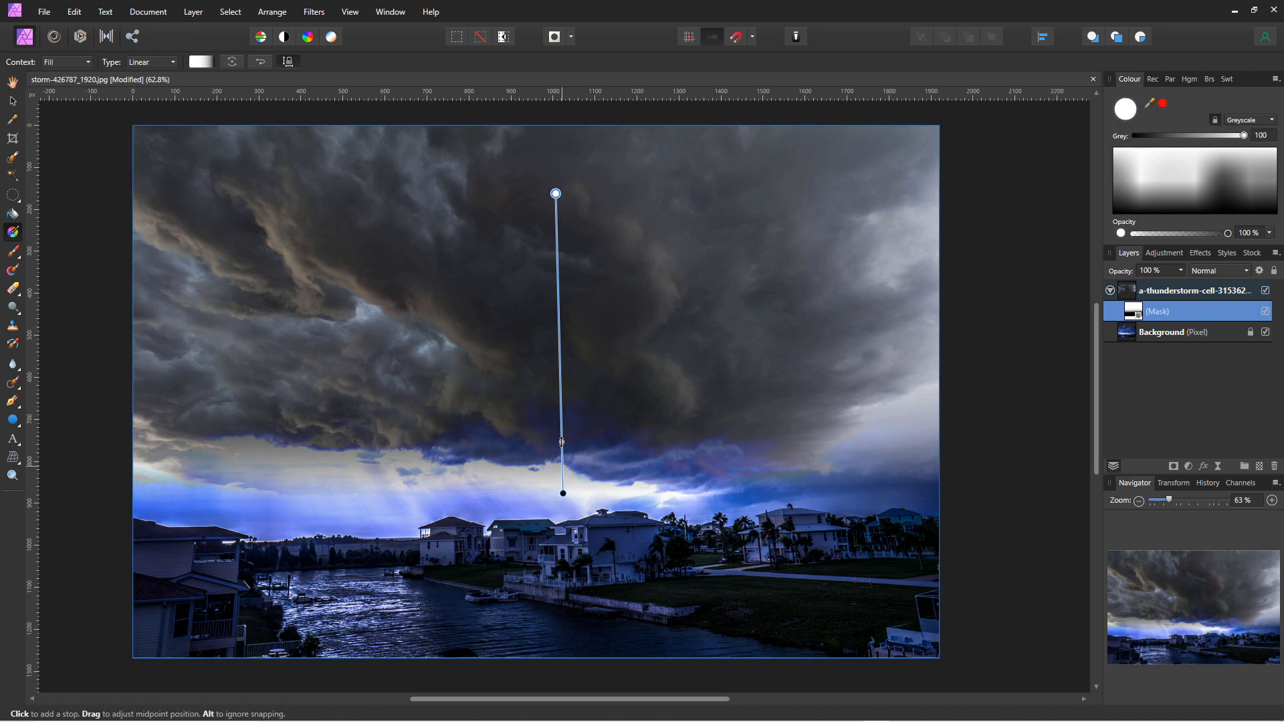
{"action": "left_click_drag", "start_coordinate": [555, 194], "coordinate": [562, 194]}
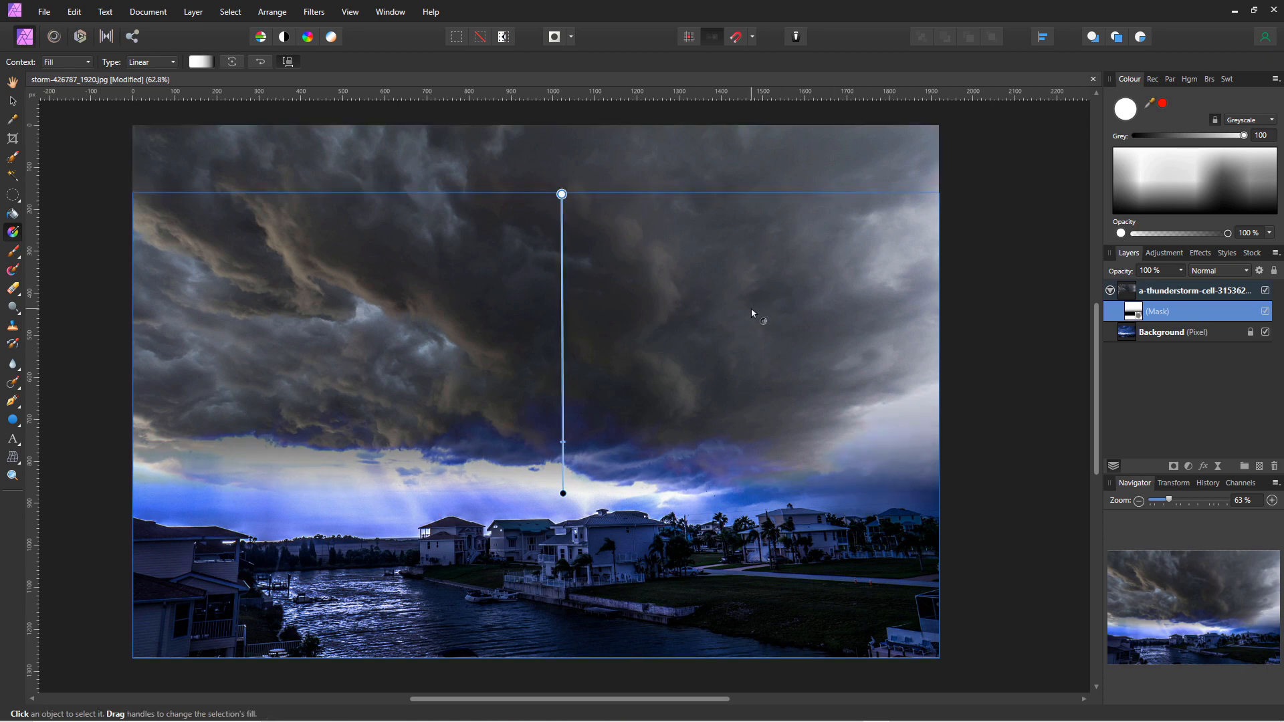
{"action": "left_click", "coordinate": [1011, 291]}
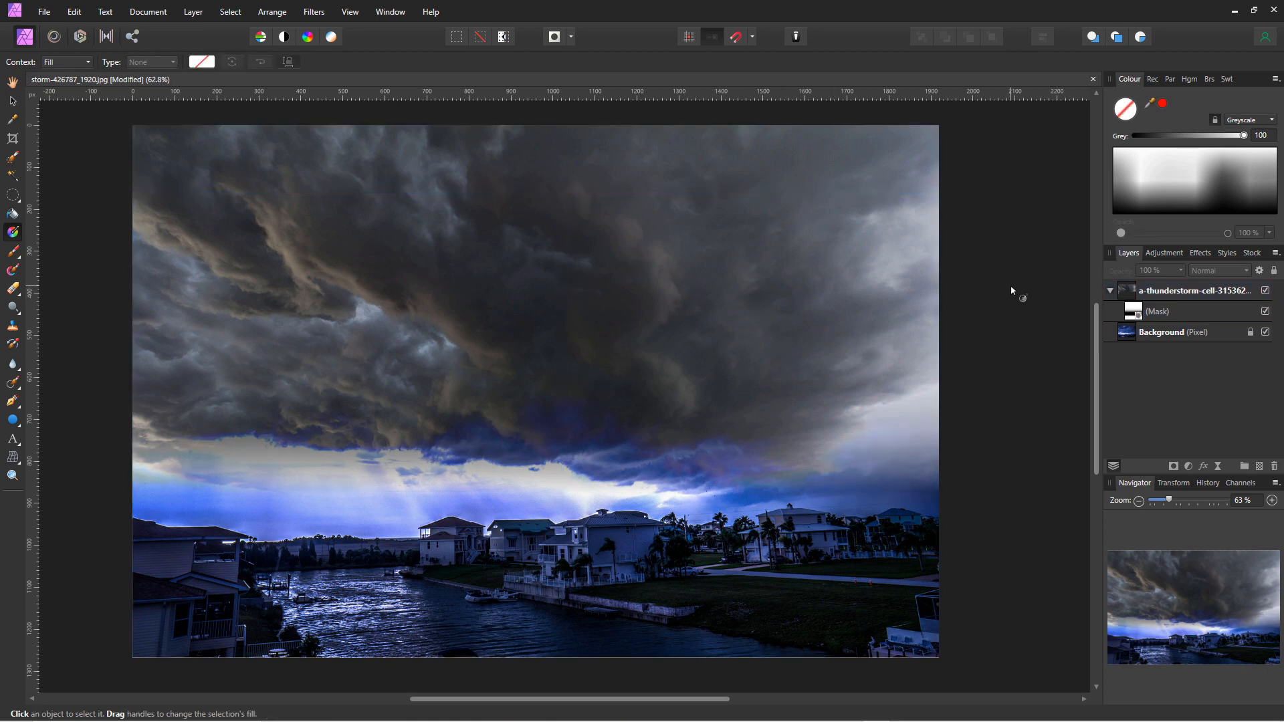
Add a Recolour adjustment and nest it inside the thunderstorm layer so it tints only that layer.
{"action": "left_click", "coordinate": [1167, 292]}
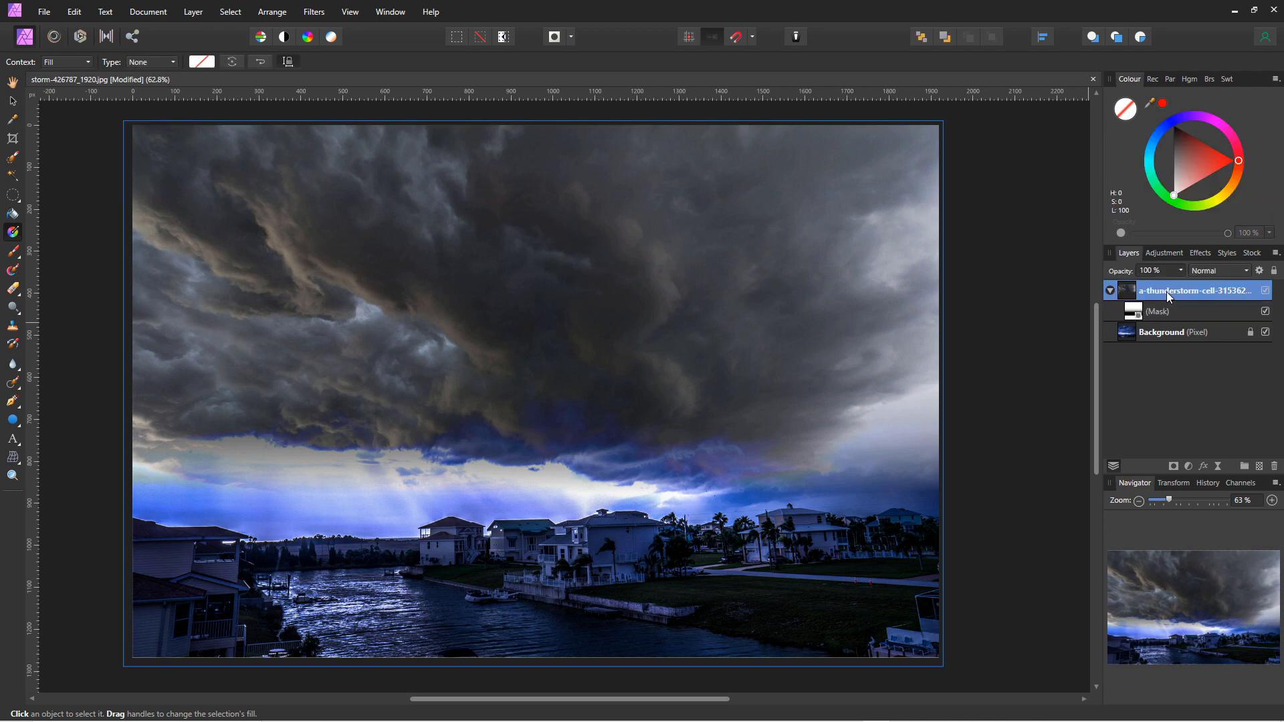
{"action": "left_click", "coordinate": [1189, 466]}
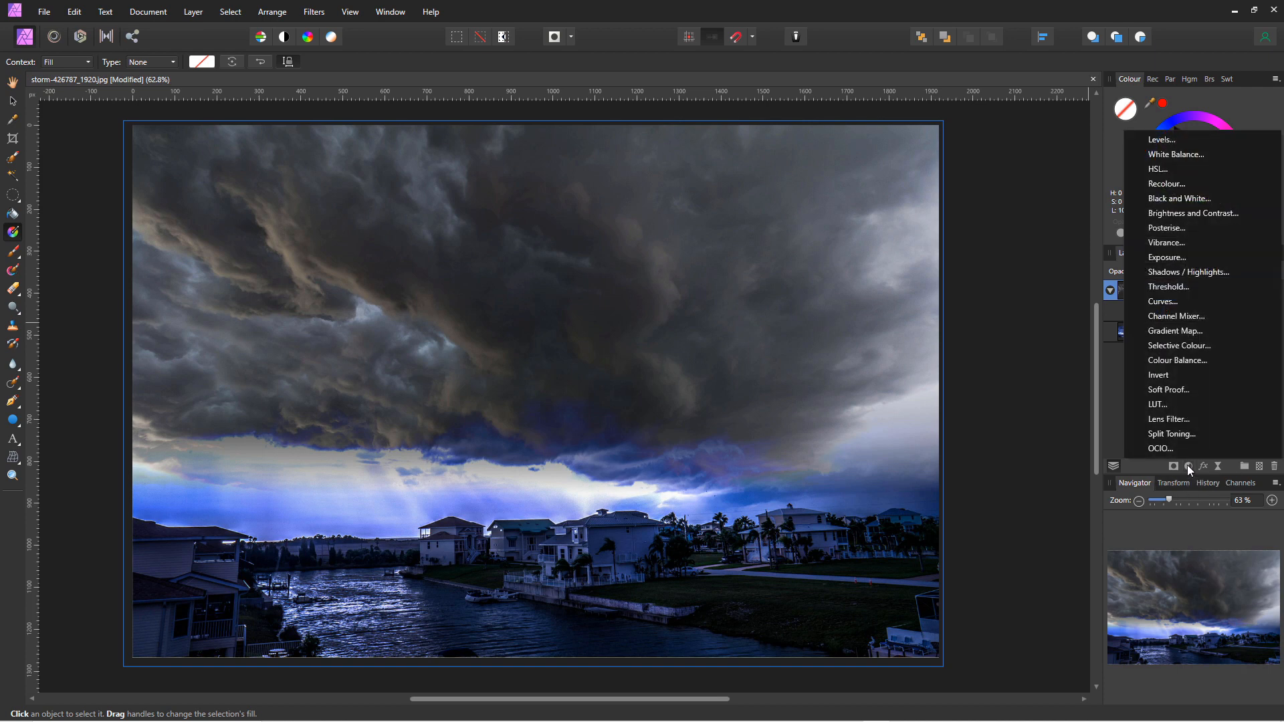
{"action": "left_click", "coordinate": [1158, 185]}
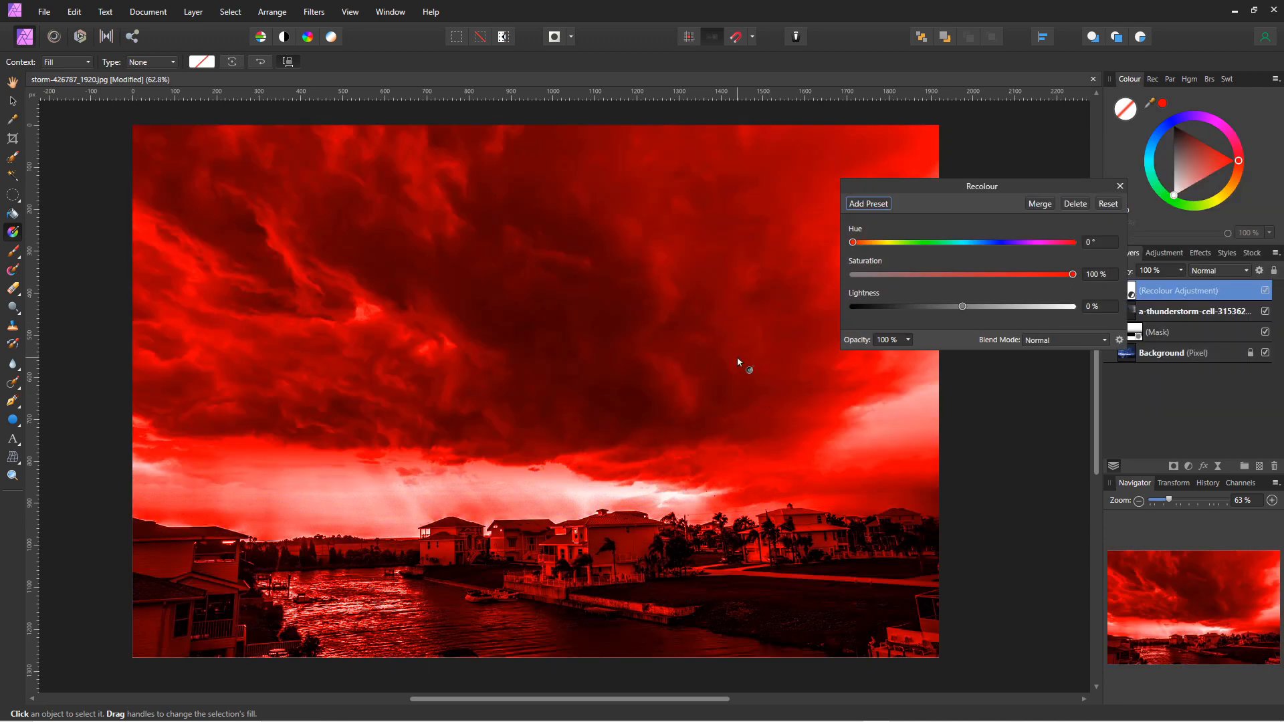
{"action": "left_click_drag", "start_coordinate": [1009, 188], "coordinate": [936, 157]}
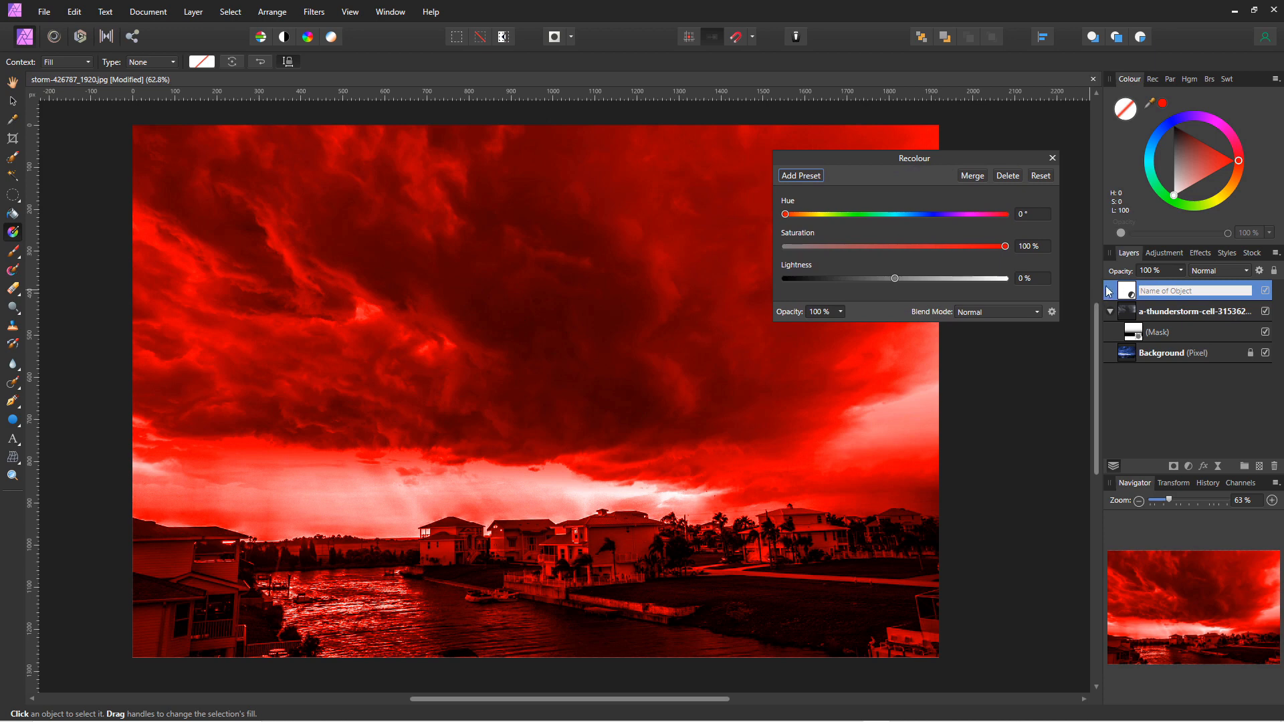
{"action": "left_click_drag", "start_coordinate": [1119, 292], "coordinate": [1136, 325]}
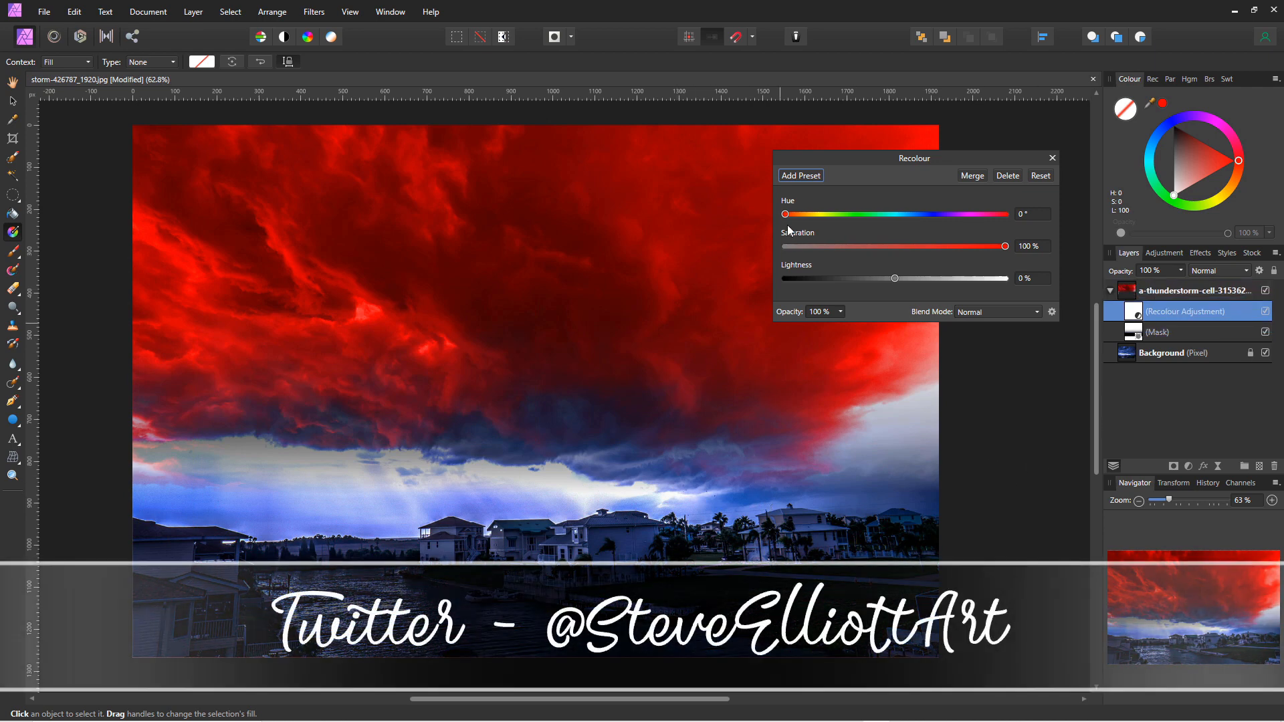
Set the Recolour adjustment to a blue hue of 248.4° with 26% lightness, and change its blend mode to Overlay.
{"action": "left_click_drag", "start_coordinate": [785, 214], "coordinate": [936, 219]}
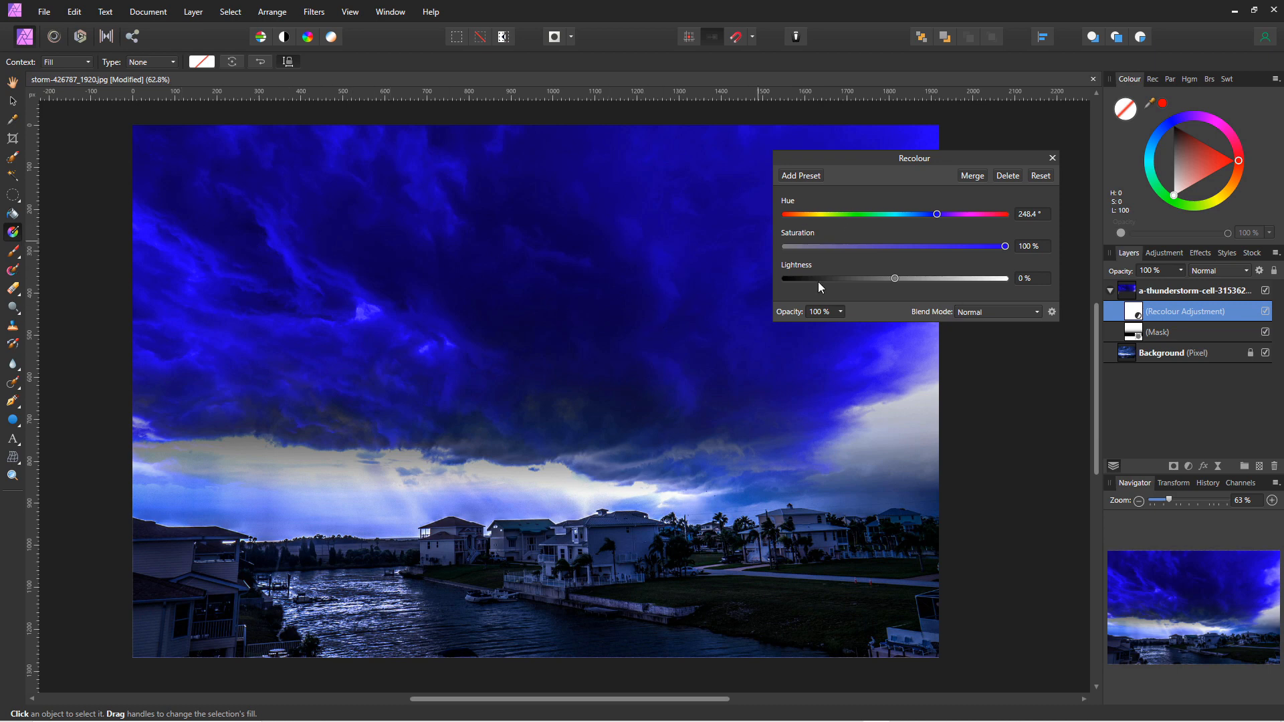
{"action": "left_click_drag", "start_coordinate": [895, 279], "coordinate": [924, 279]}
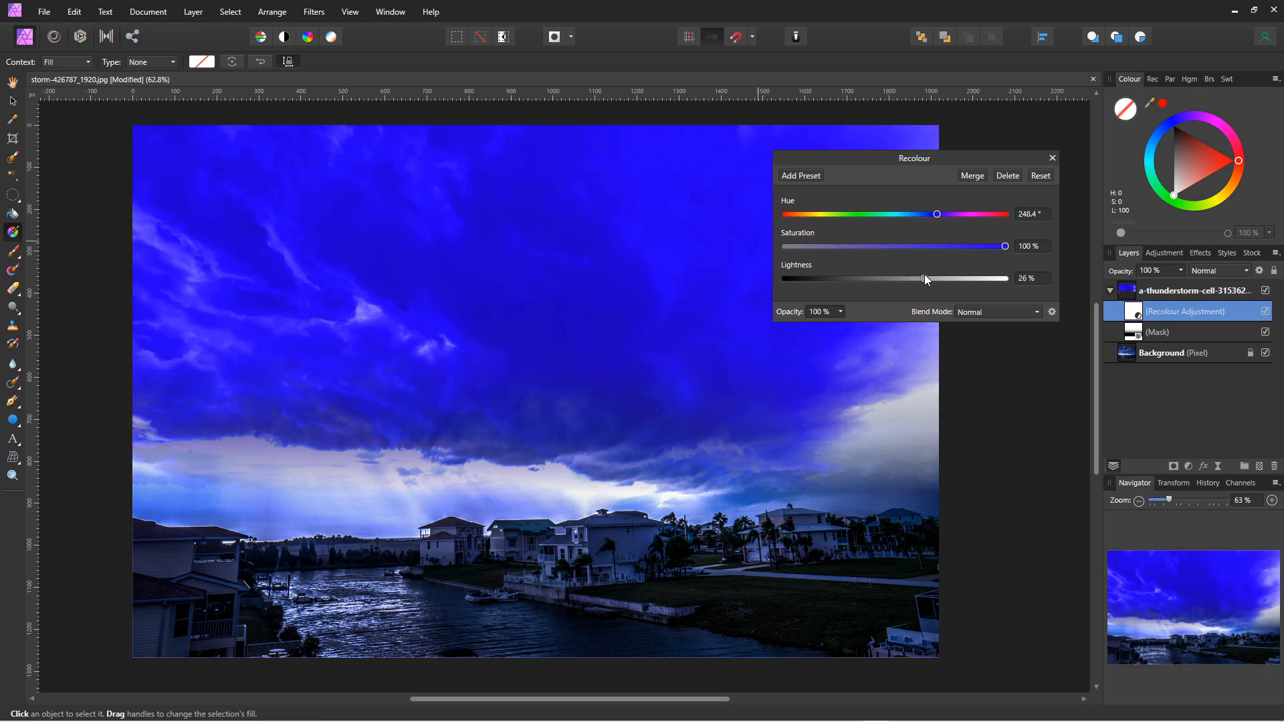
{"action": "left_click_drag", "start_coordinate": [945, 156], "coordinate": [1081, 210]}
{"action": "left_click", "coordinate": [1122, 359]}
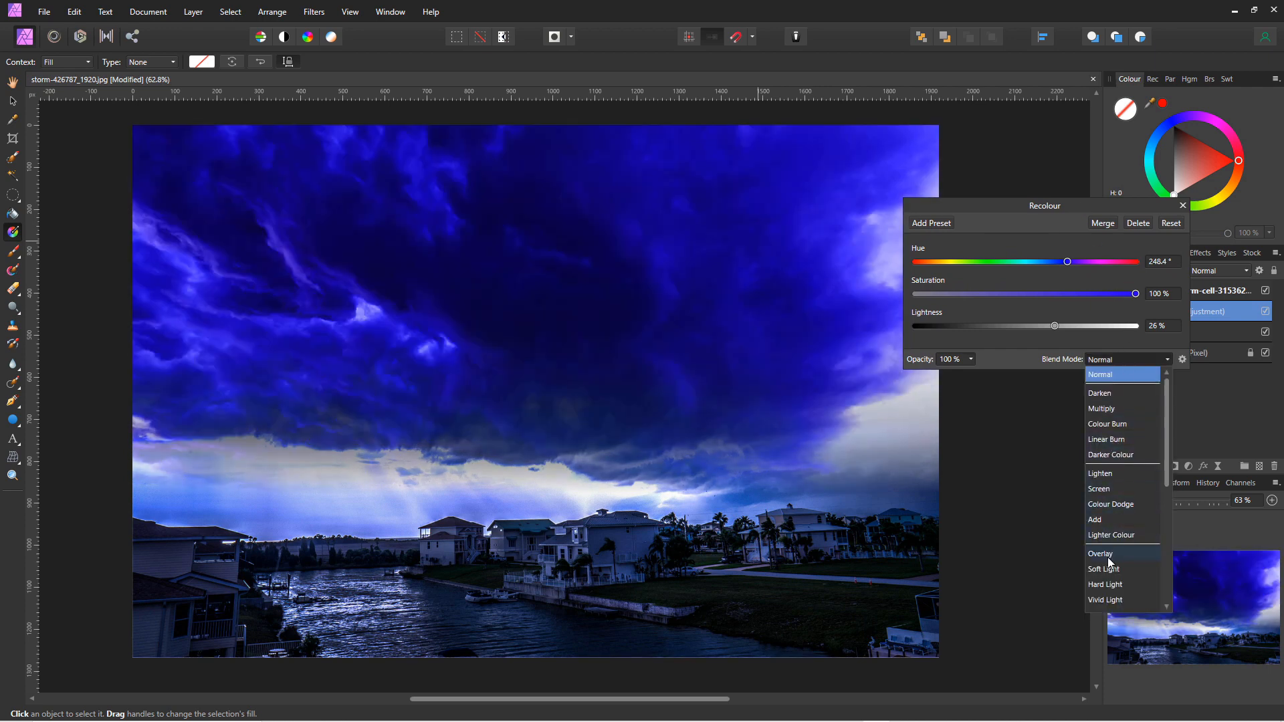
{"action": "left_click", "coordinate": [1110, 558]}
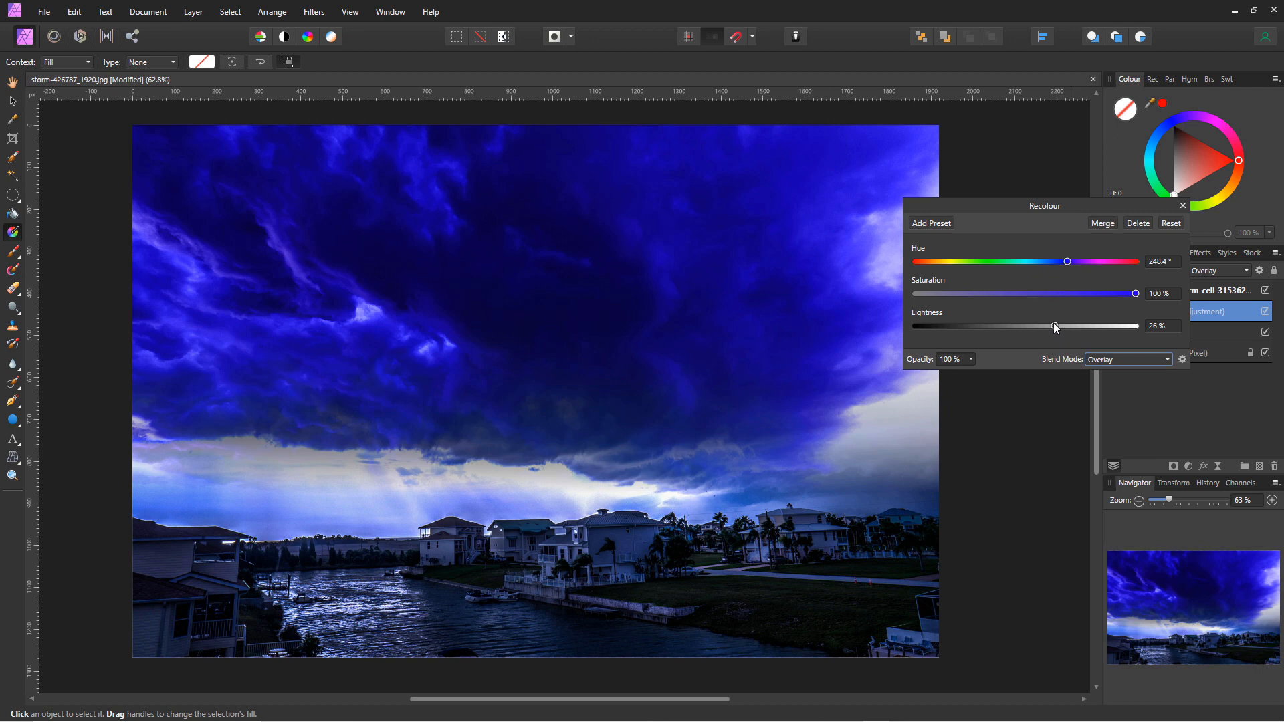
Raise the Recolour lightness to 61%, set its hue to 239.6°, and close the adjustment settings.
{"action": "left_click_drag", "start_coordinate": [1055, 326], "coordinate": [1093, 319]}
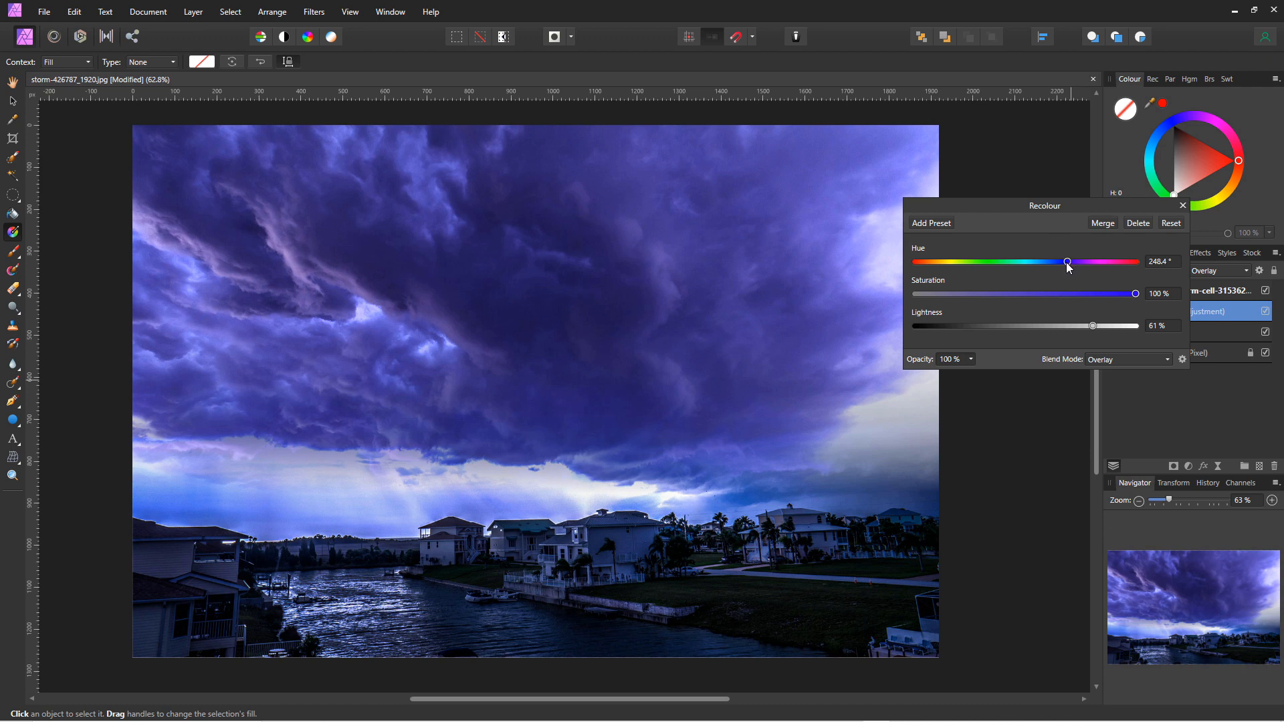
{"action": "left_click_drag", "start_coordinate": [1066, 264], "coordinate": [1064, 258]}
{"action": "left_click_drag", "start_coordinate": [1025, 201], "coordinate": [940, 170]}
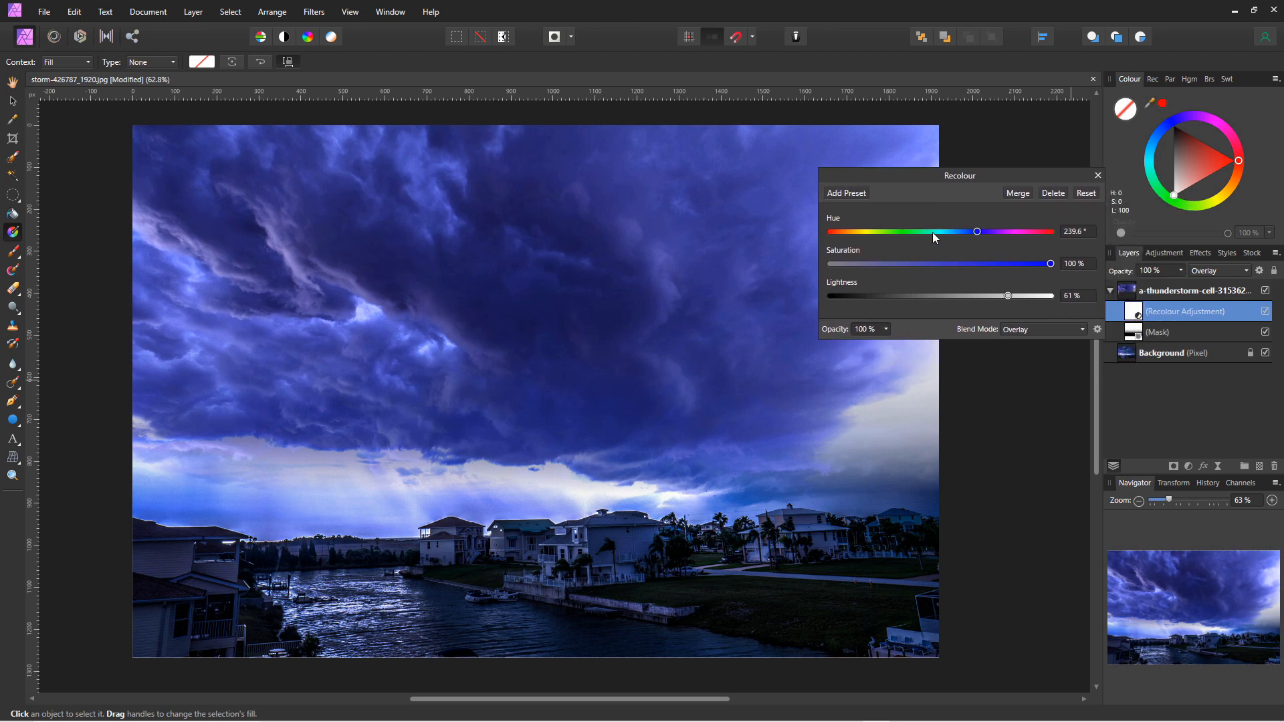
{"action": "left_click", "coordinate": [1097, 176]}
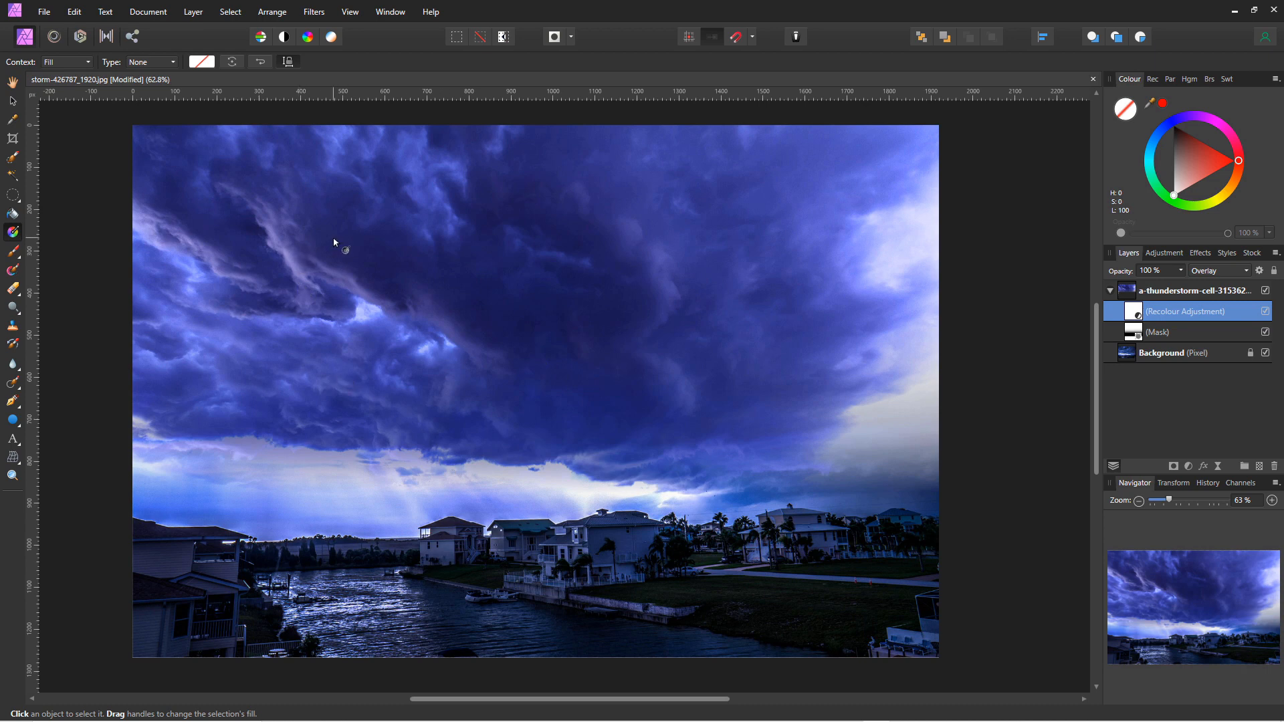
Hide the recoloured thunderstorm layer to compare it with the background sky, and show it again.
{"action": "left_click", "coordinate": [1265, 292]}
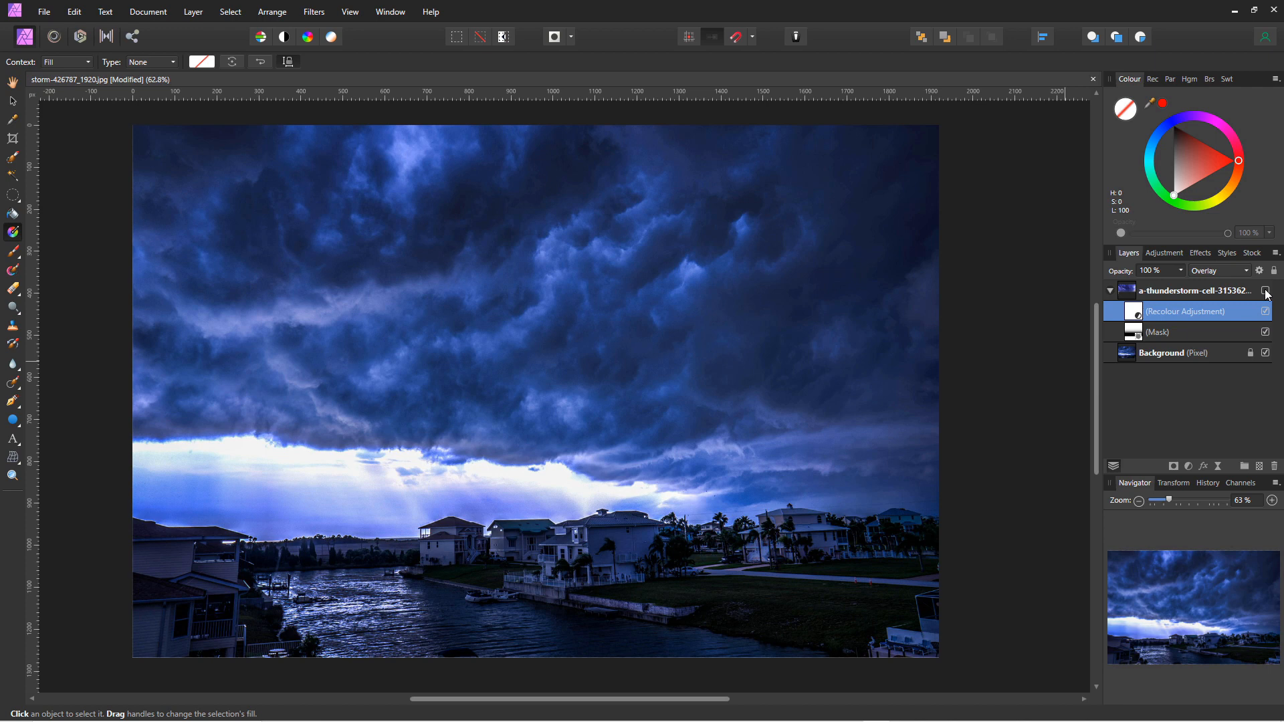
{"action": "left_click", "coordinate": [1266, 292]}
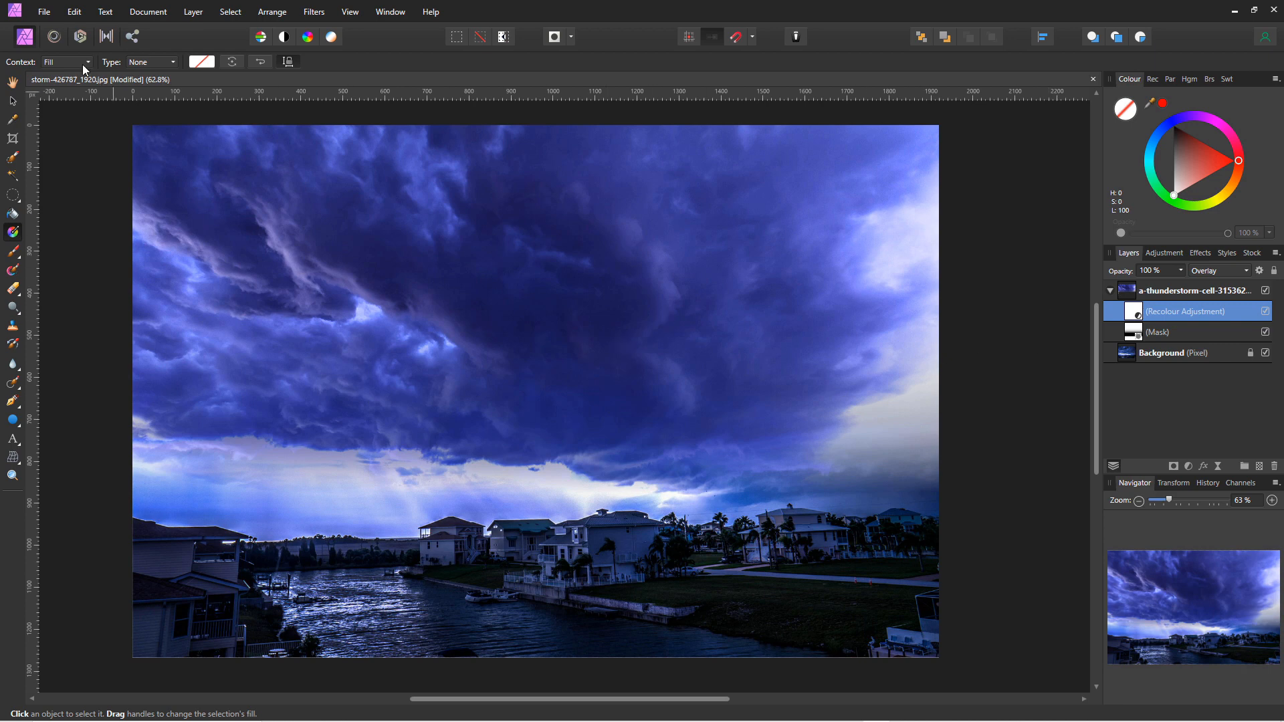
Open the export settings for the blended sky image.
{"action": "left_click", "coordinate": [44, 12]}
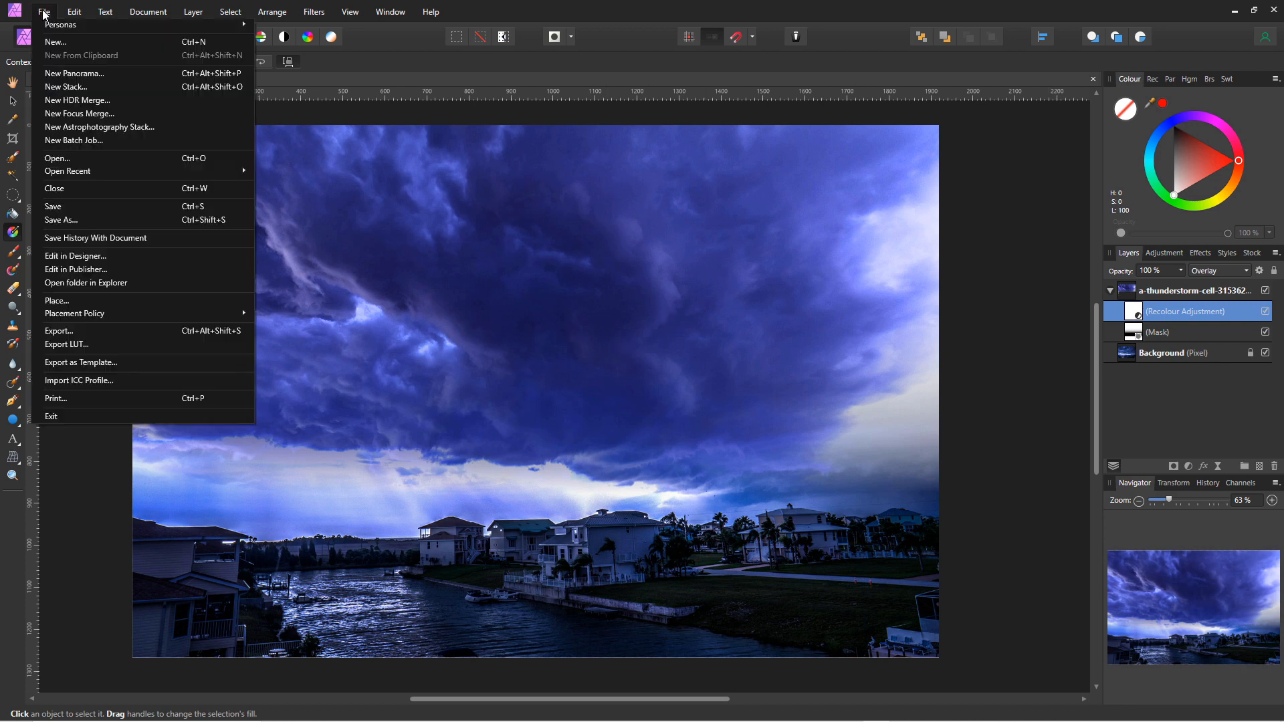
{"action": "left_click", "coordinate": [66, 331]}
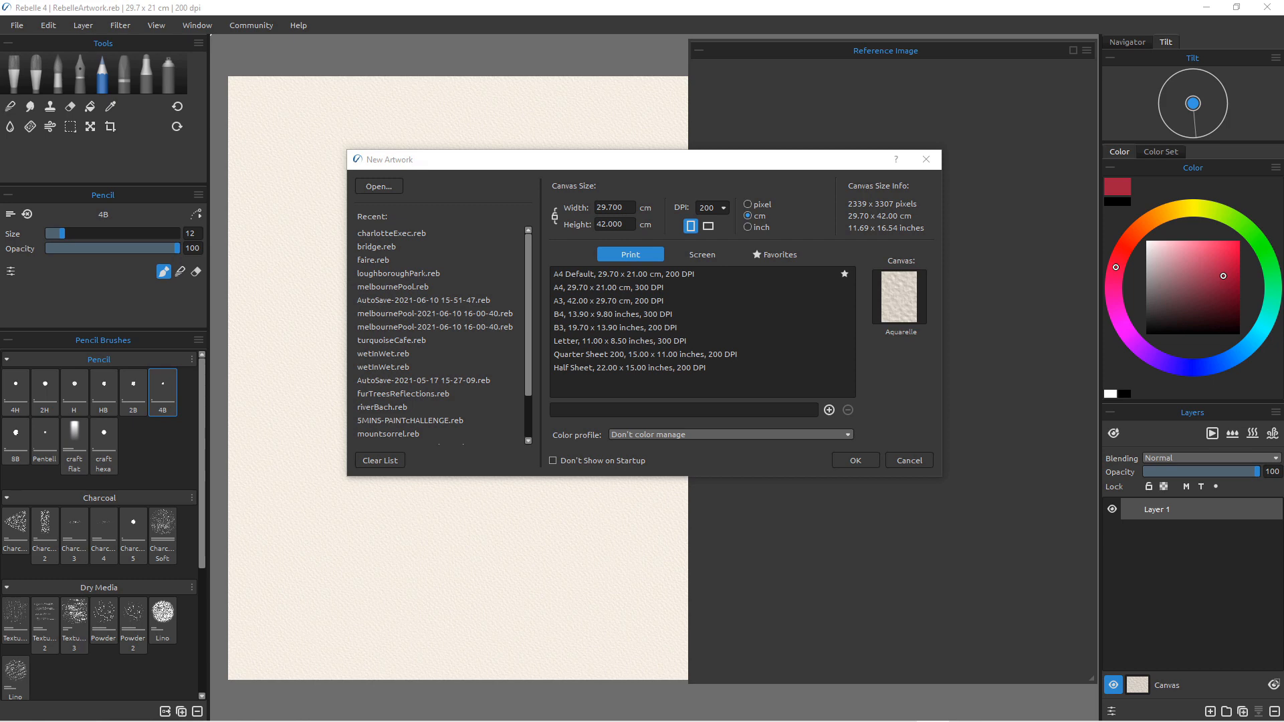
In Rebelle 4, set the new artwork to landscape orientation with the A3, 42.00 x 29.70 cm, 200 DPI preset.
{"action": "left_click", "coordinate": [708, 226]}
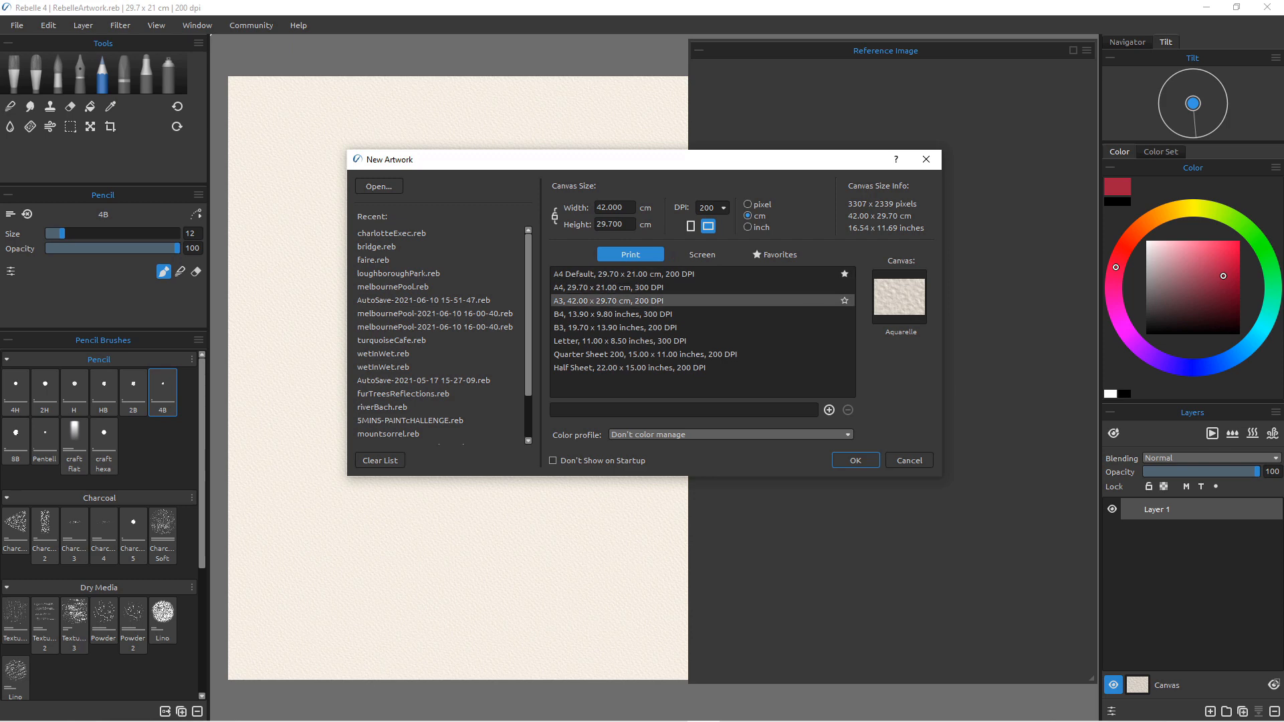
{"action": "left_click", "coordinate": [609, 300]}
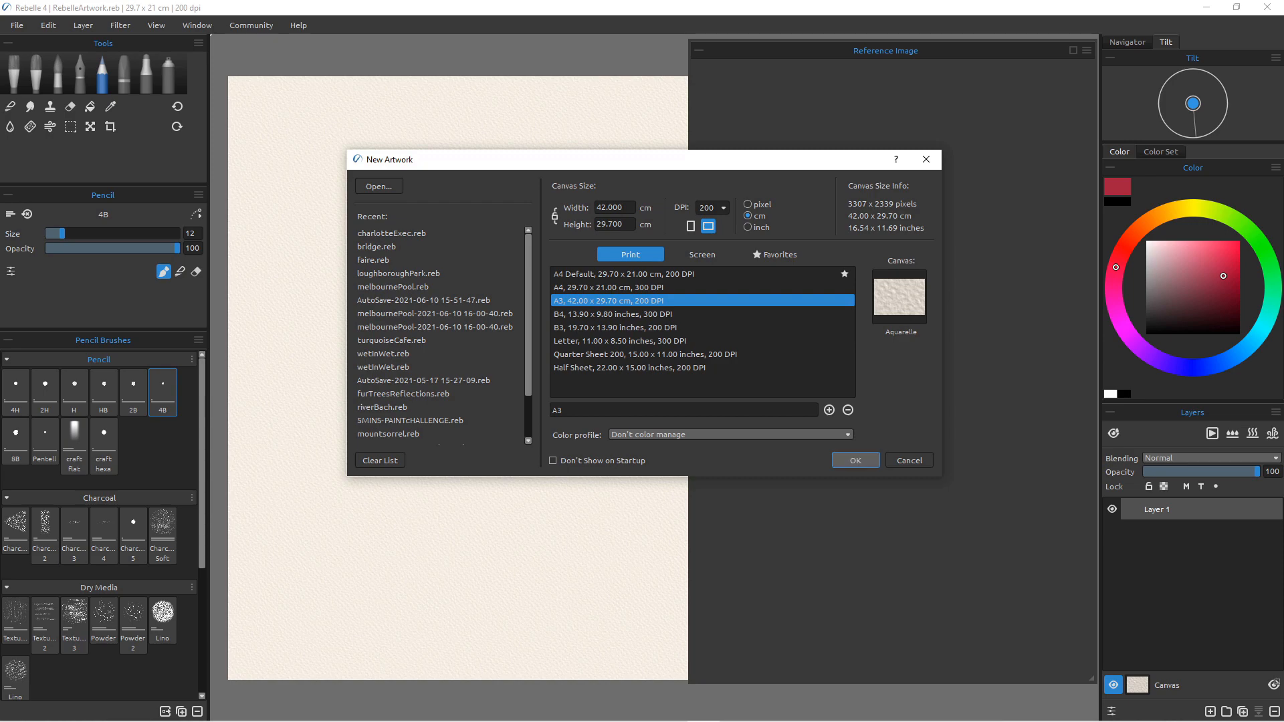
Choose the HP01 Hot Pressed canvas texture with a light peach canvas colour and create the artwork.
{"action": "left_click", "coordinate": [899, 297]}
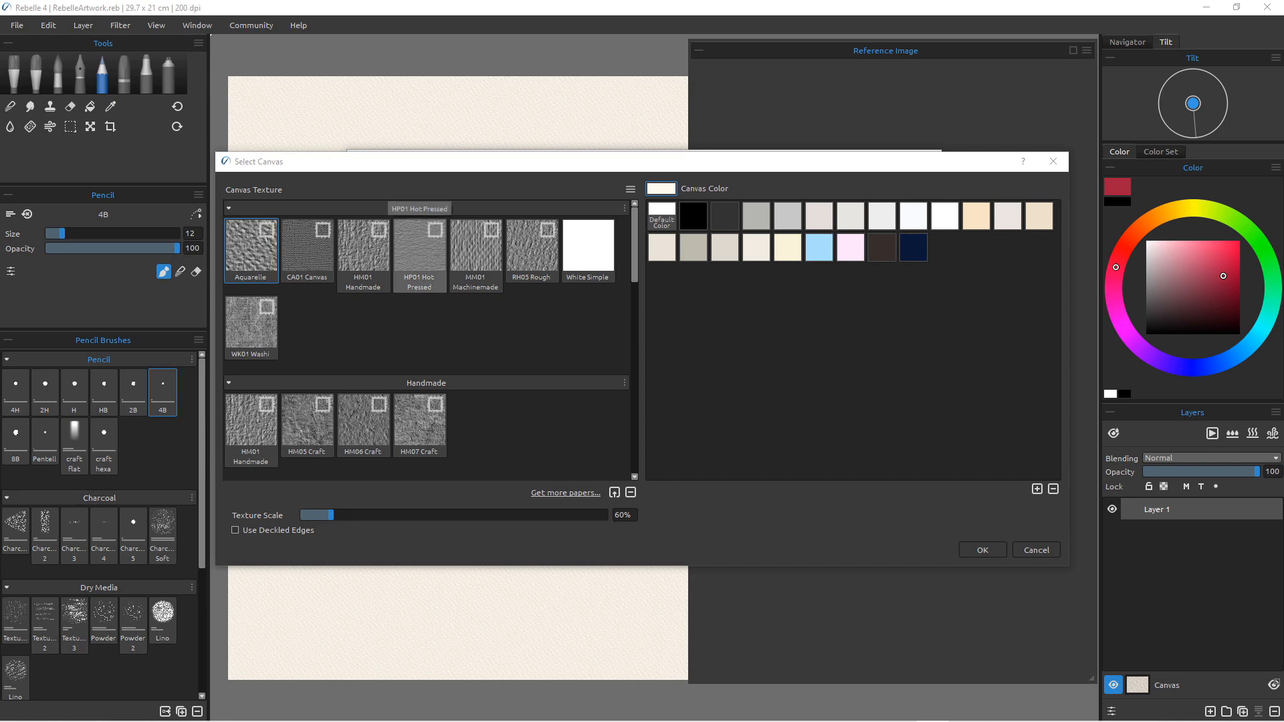
{"action": "left_click", "coordinate": [419, 248]}
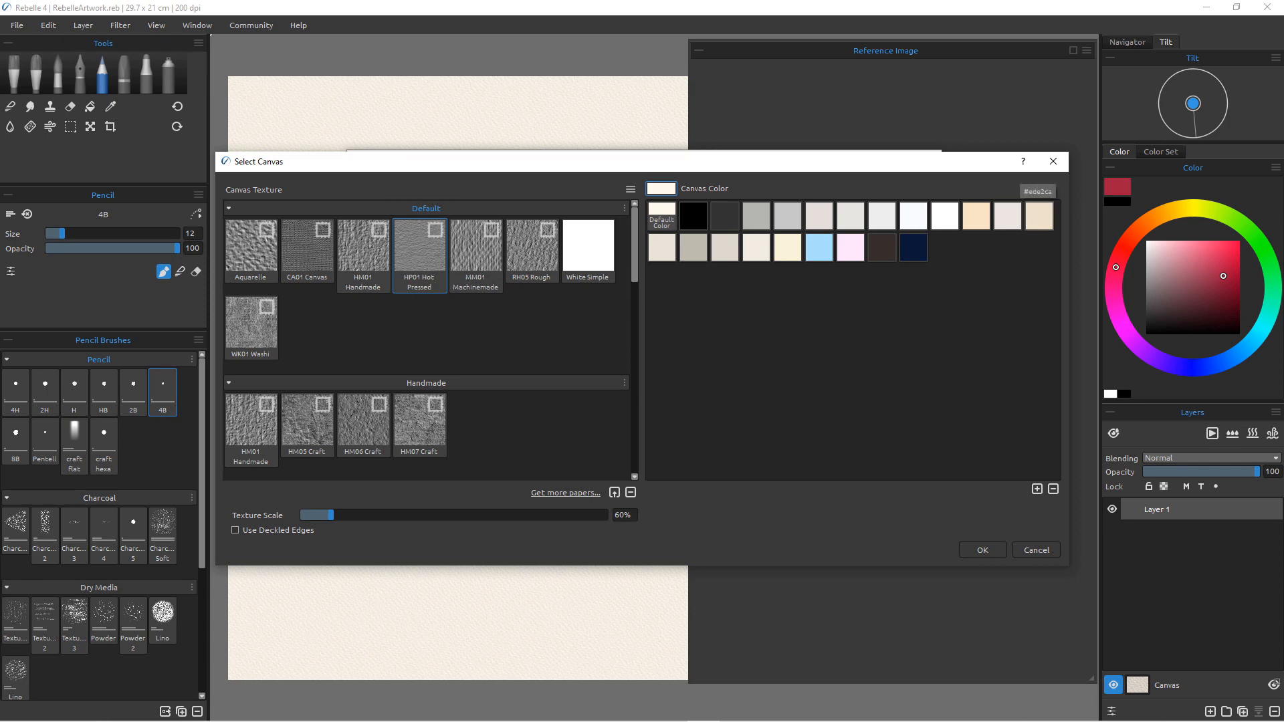
{"action": "left_click", "coordinate": [1039, 215]}
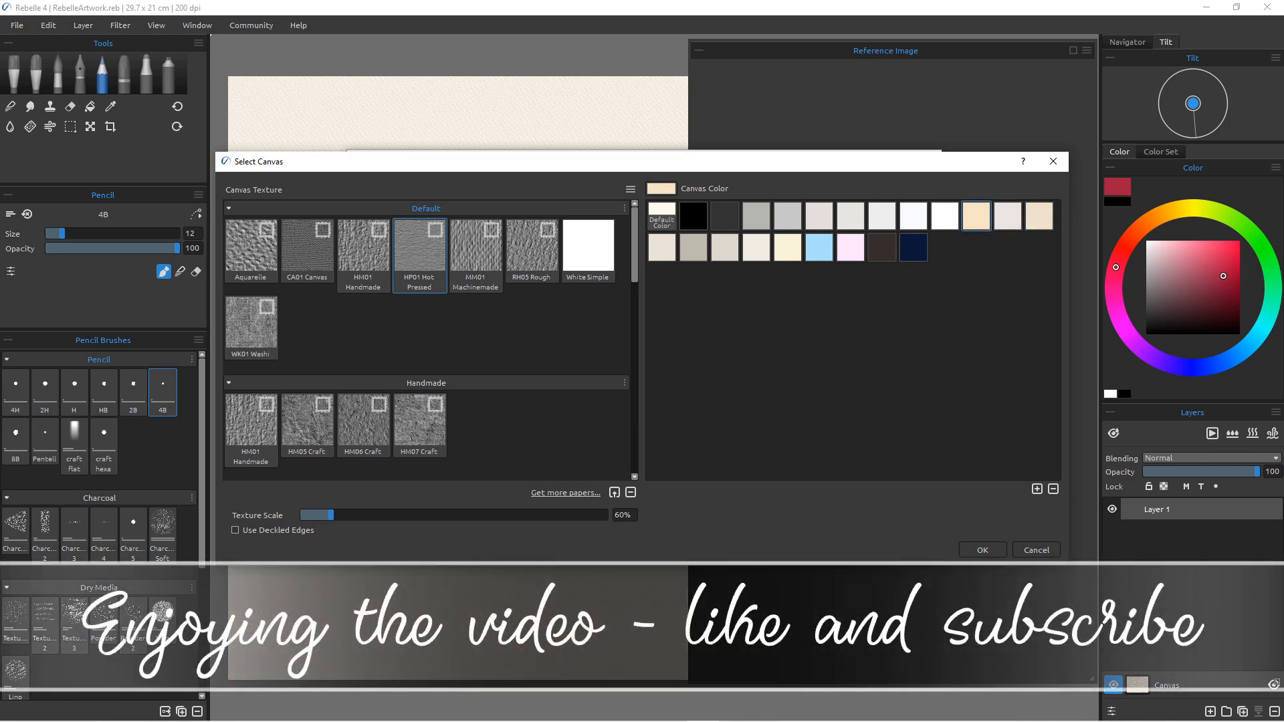
{"action": "left_click", "coordinate": [982, 549]}
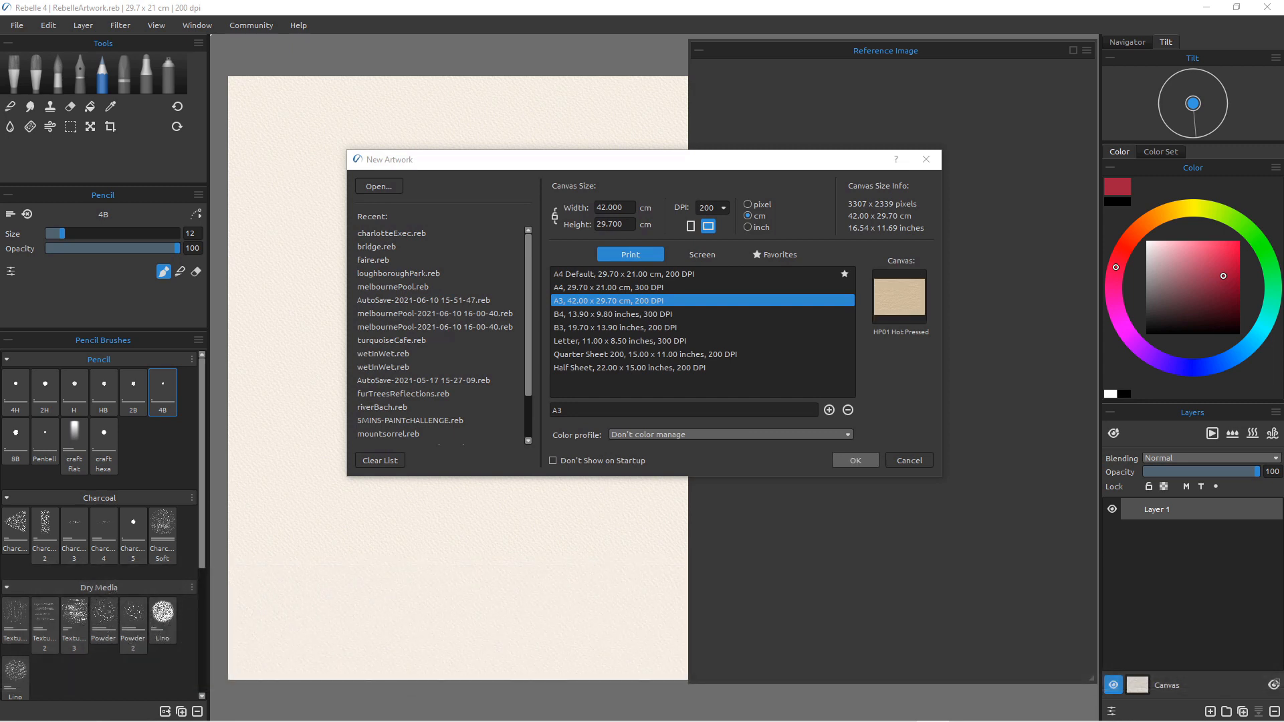
{"action": "key", "text": "Return"}
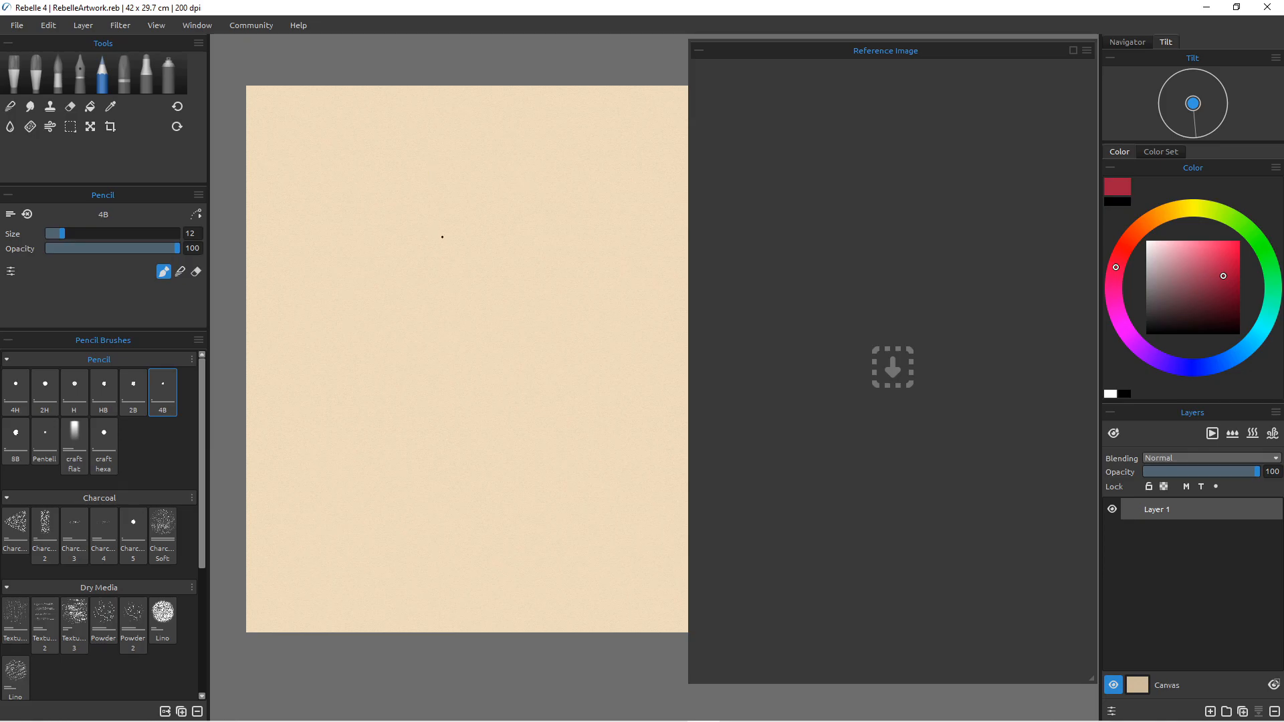
Load composite.jpg from the stormy Cloud folder as the reference image and close the folder window.
{"action": "scroll", "coordinate": [424, 369], "scroll_direction": "up", "scroll_amount": 3}
{"action": "scroll", "coordinate": [427, 364], "scroll_direction": "down", "scroll_amount": 2}
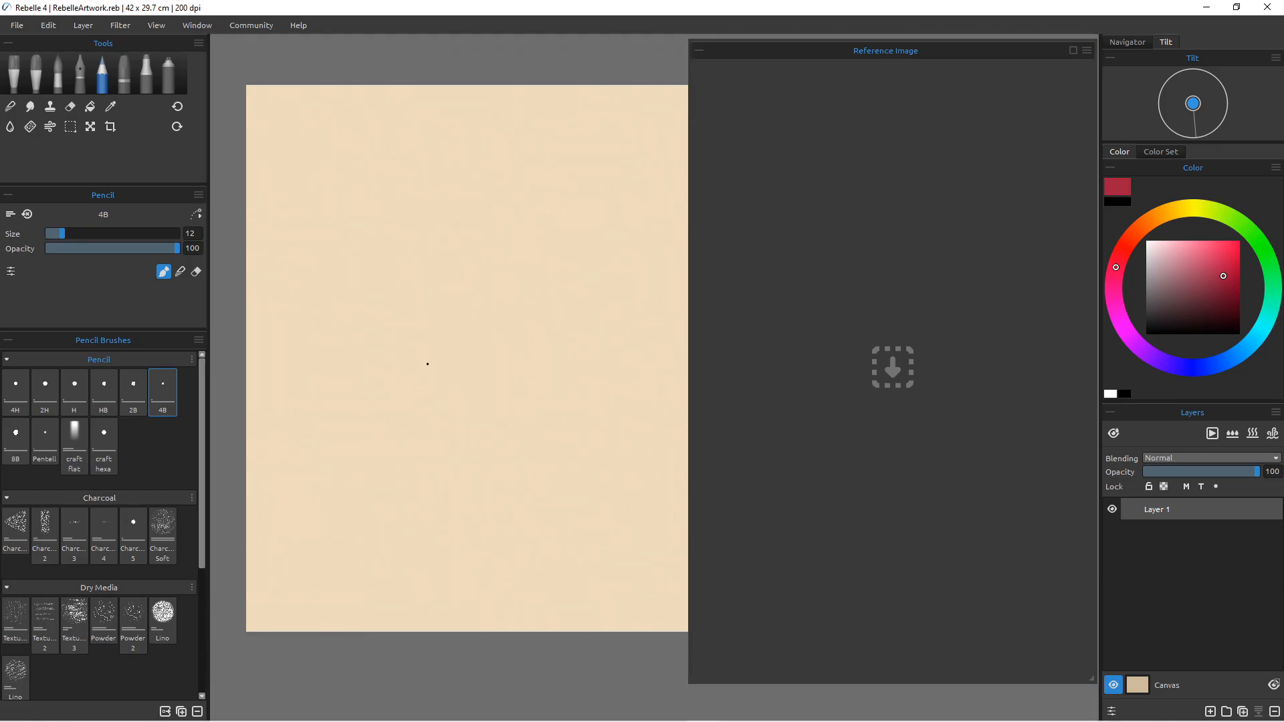
{"action": "scroll", "coordinate": [427, 364], "scroll_direction": "up", "scroll_amount": 1}
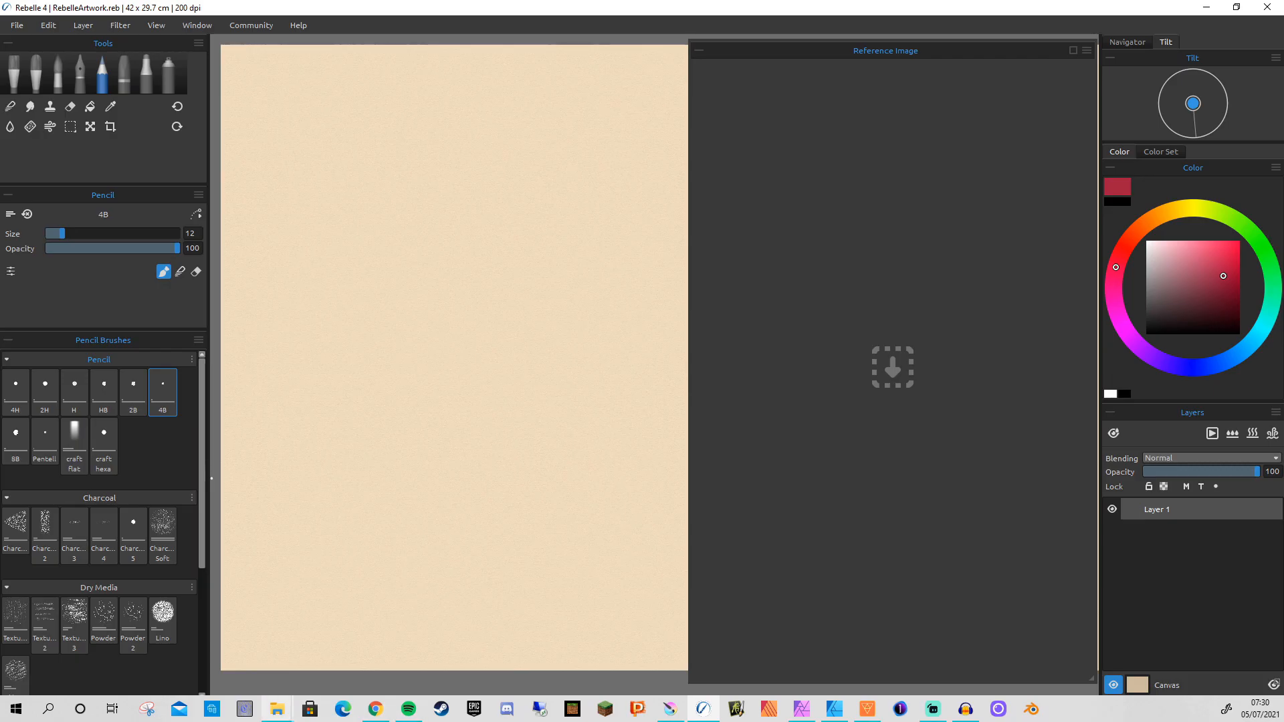
{"action": "mouse_move", "coordinate": [277, 709]}
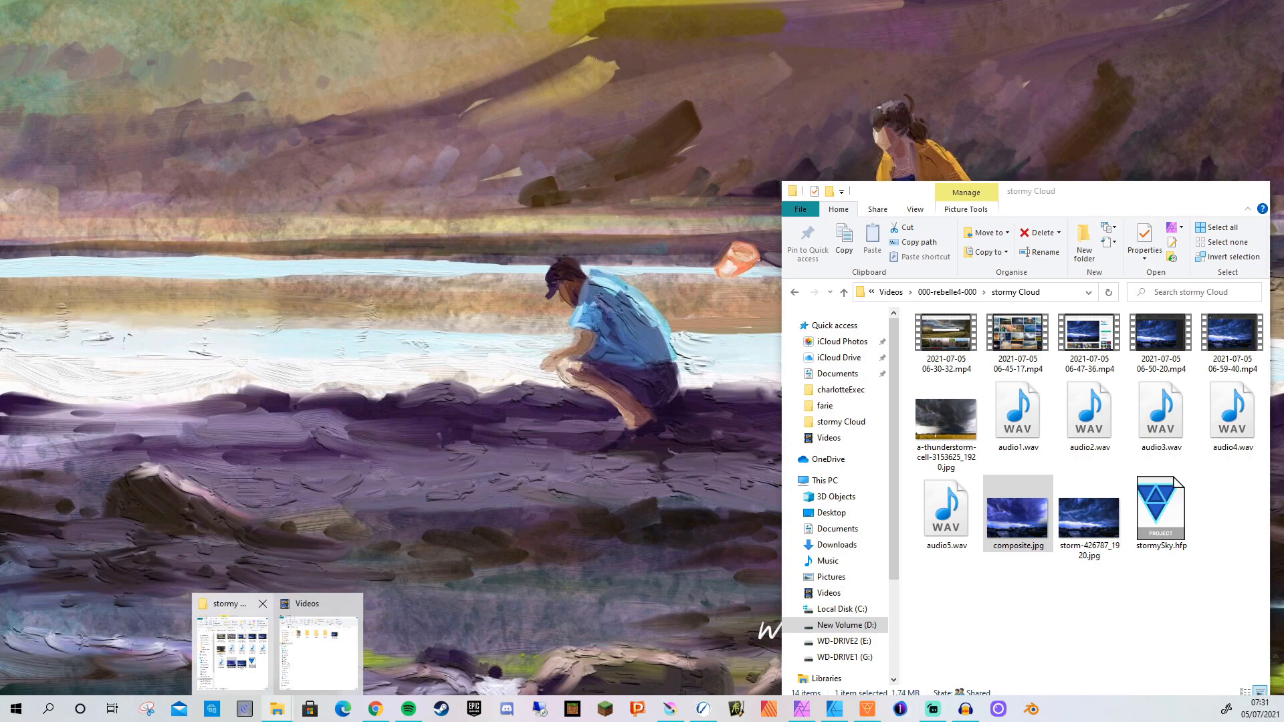
{"action": "left_click", "coordinate": [232, 652]}
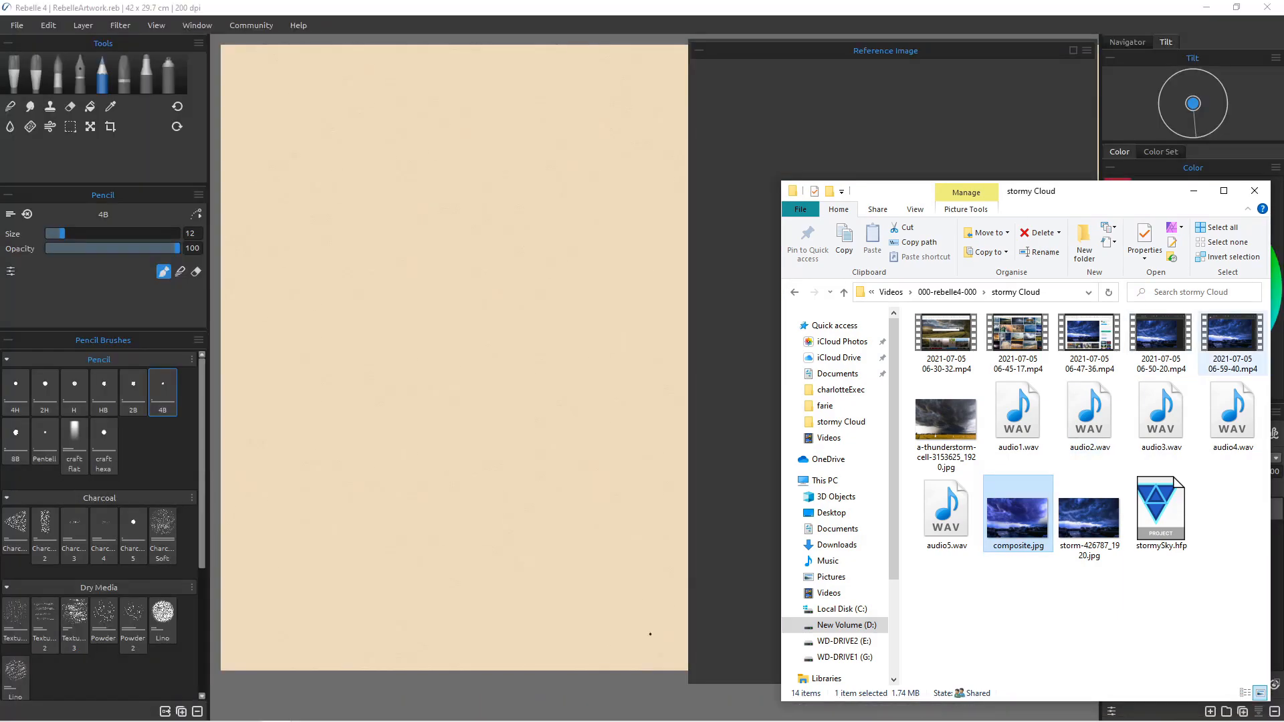
{"action": "left_click_drag", "start_coordinate": [1110, 197], "coordinate": [427, 92]}
{"action": "left_click_drag", "start_coordinate": [334, 405], "coordinate": [896, 386]}
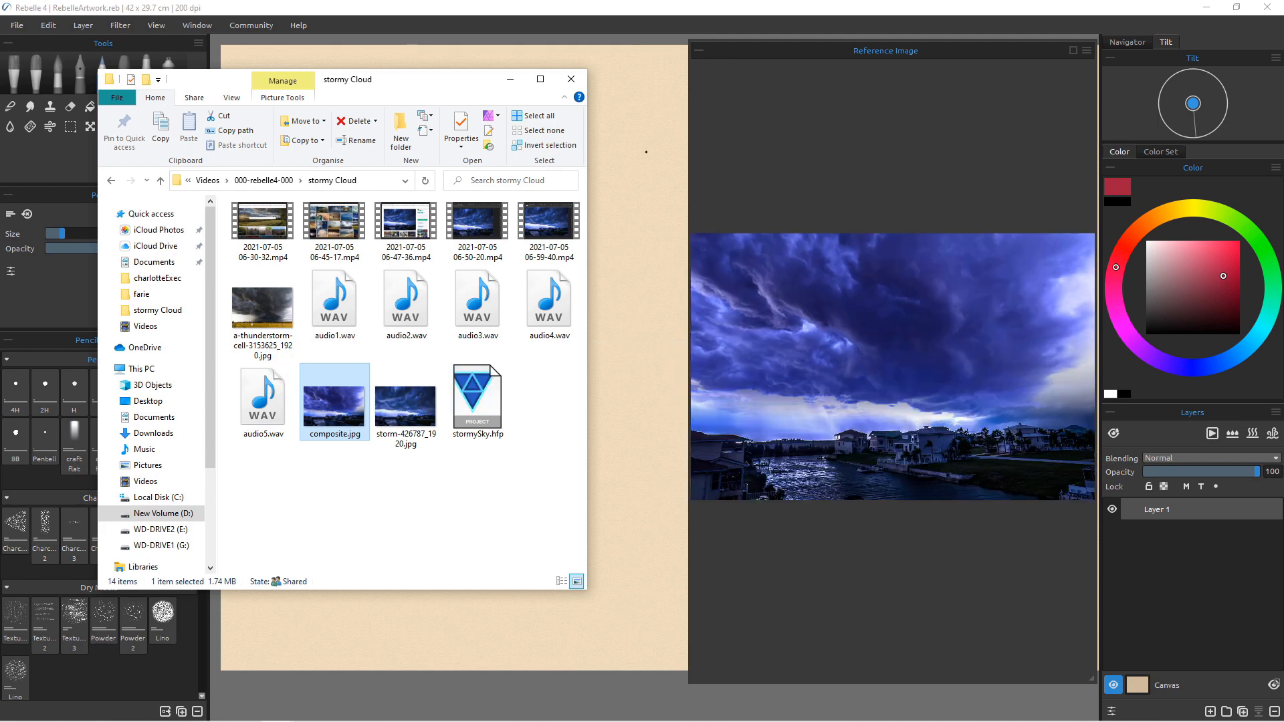
{"action": "left_click", "coordinate": [571, 79]}
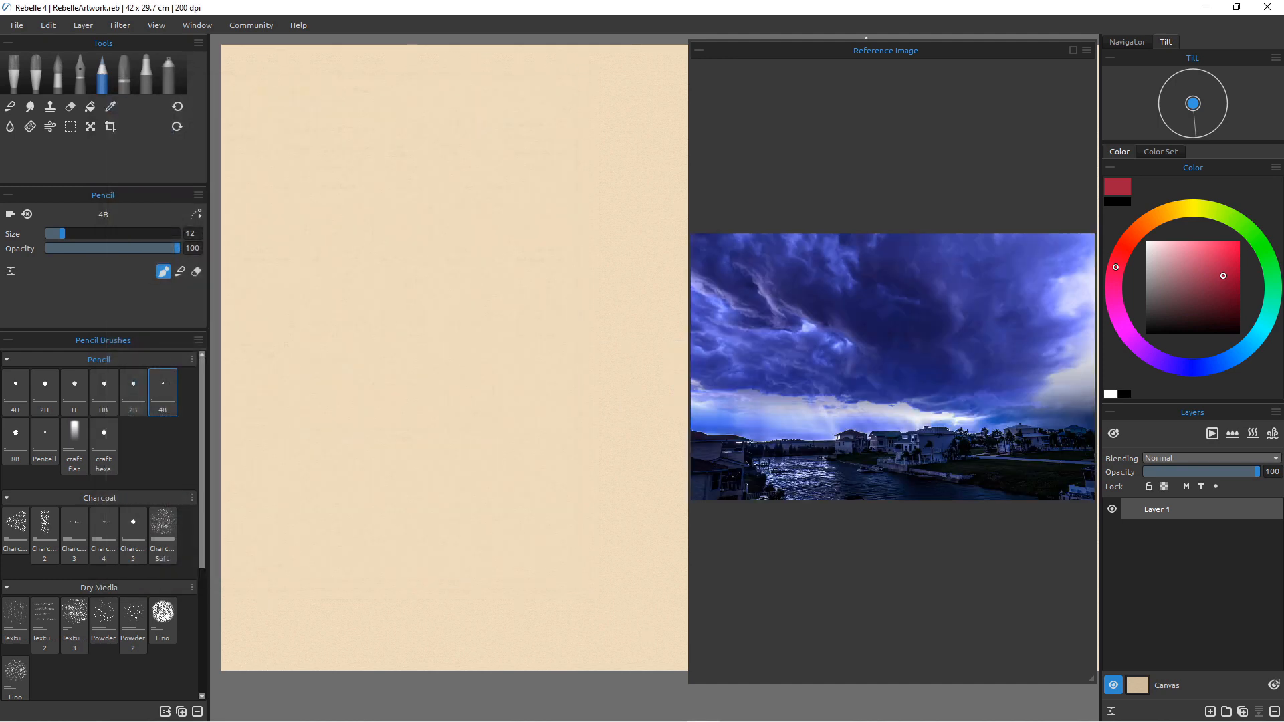
Shrink the reference image panel's height to fit the picture and place it over the canvas's upper-right corner.
{"action": "left_click_drag", "start_coordinate": [893, 40], "coordinate": [829, 29]}
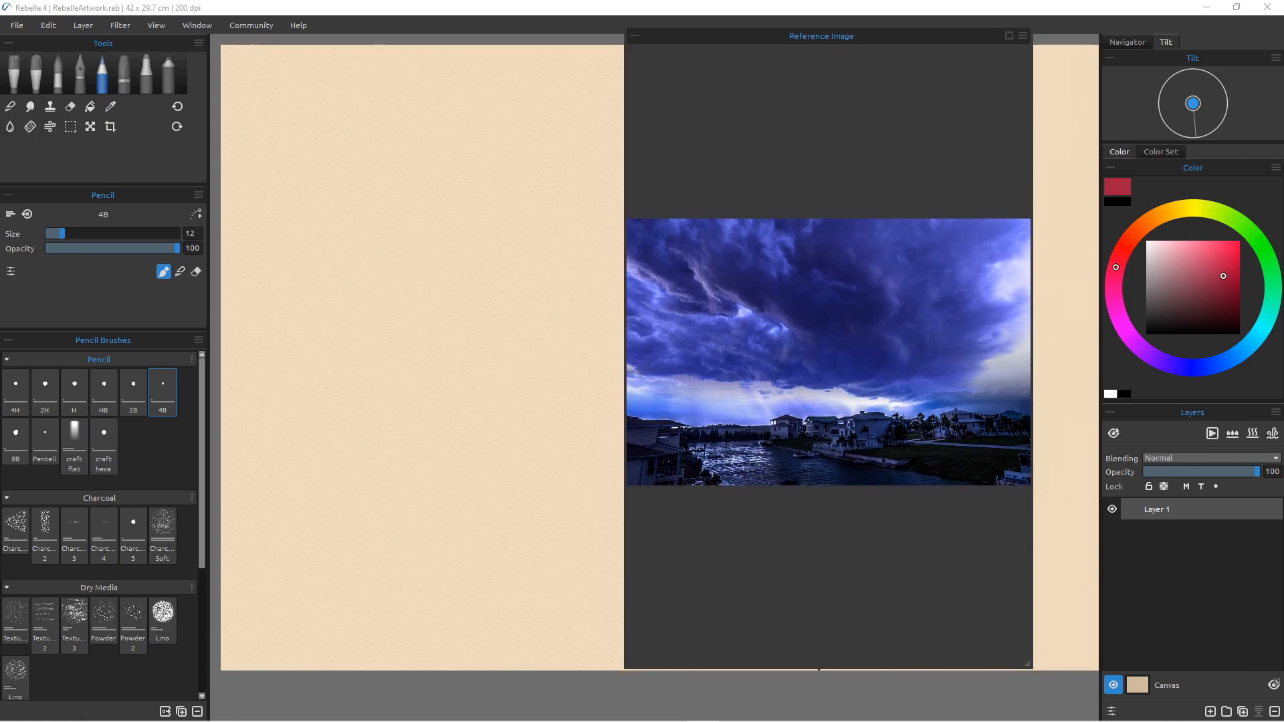
{"action": "left_click_drag", "start_coordinate": [817, 668], "coordinate": [817, 313]}
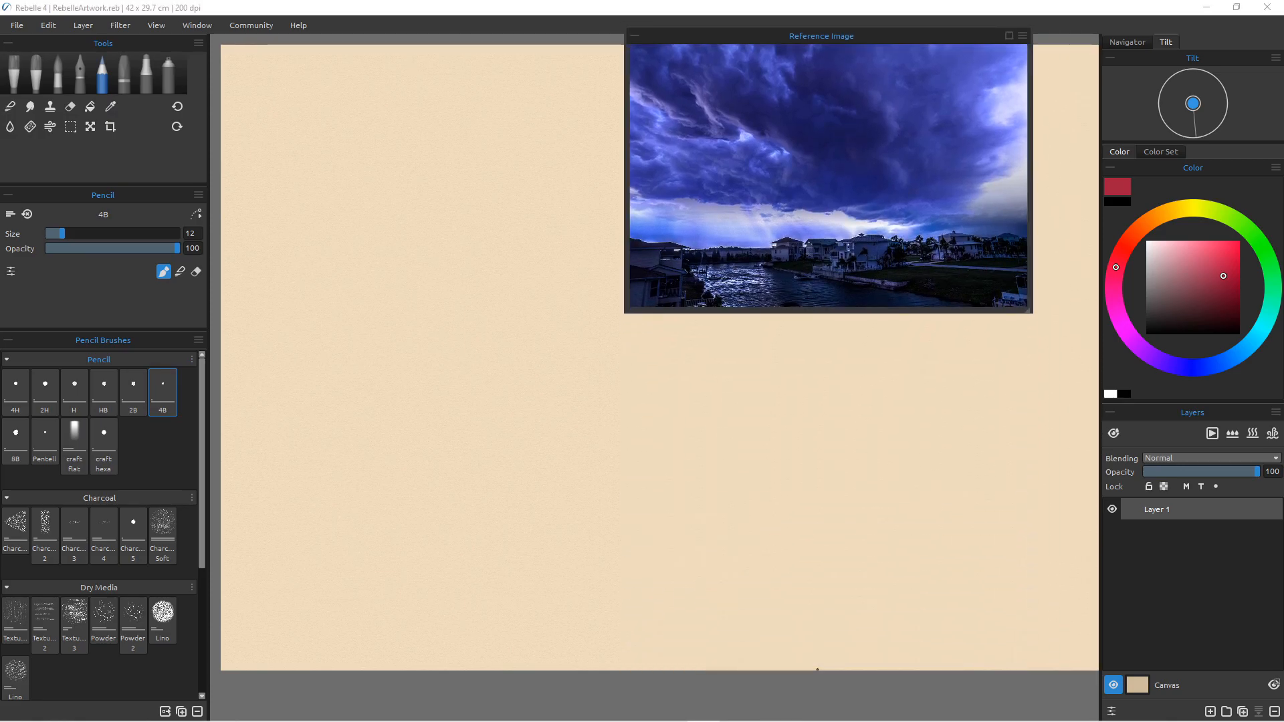
{"action": "left_click_drag", "start_coordinate": [821, 35], "coordinate": [880, 73]}
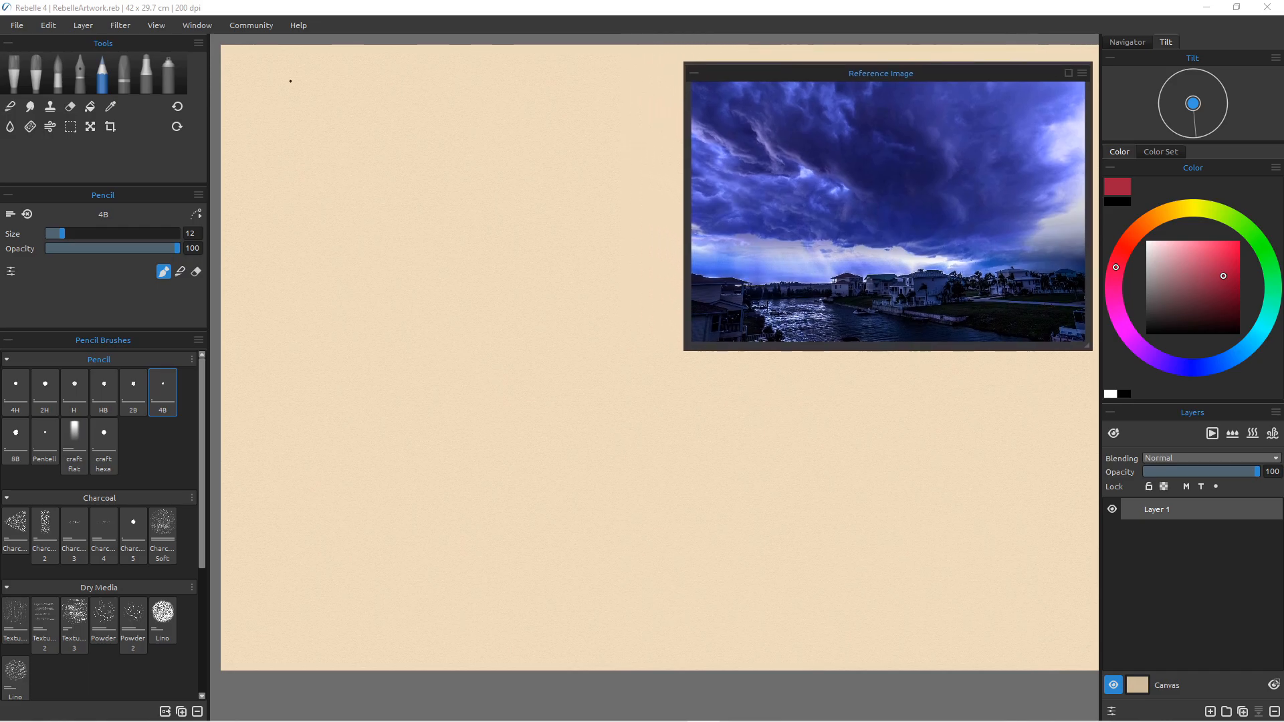
Hide the Reference Image panel and show it again.
{"action": "left_click", "coordinate": [197, 25]}
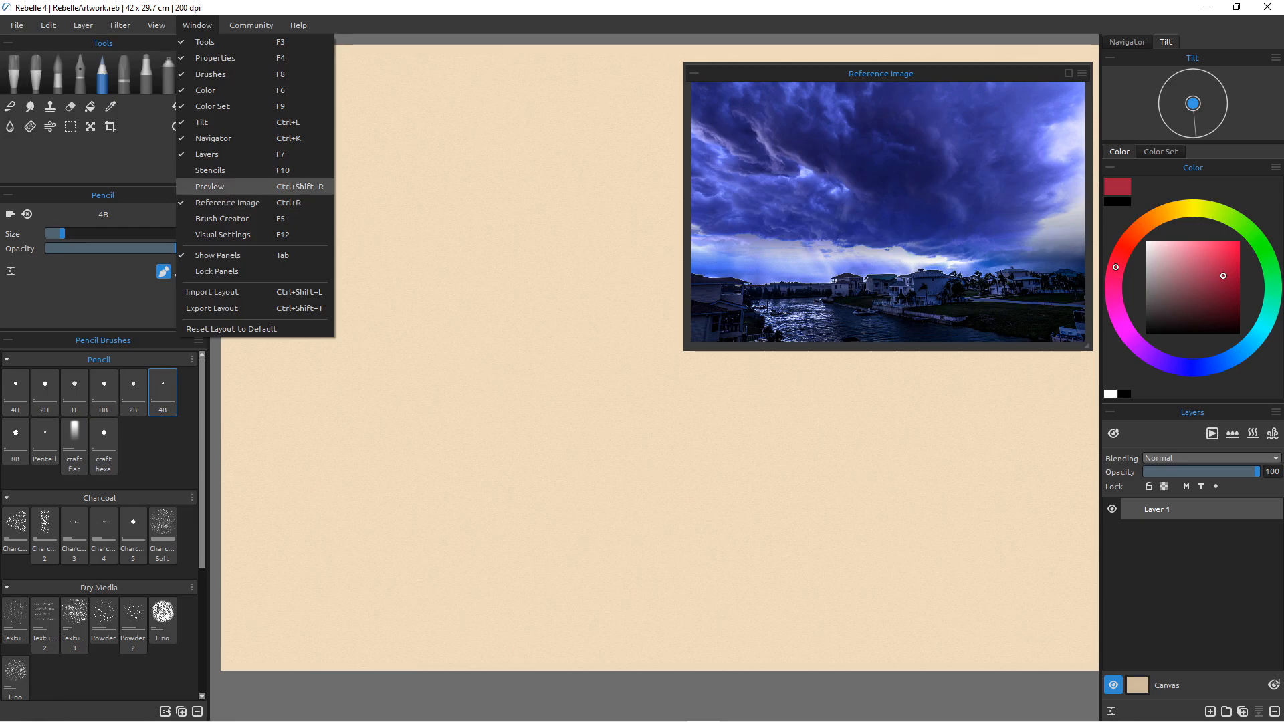
{"action": "left_click", "coordinate": [227, 201]}
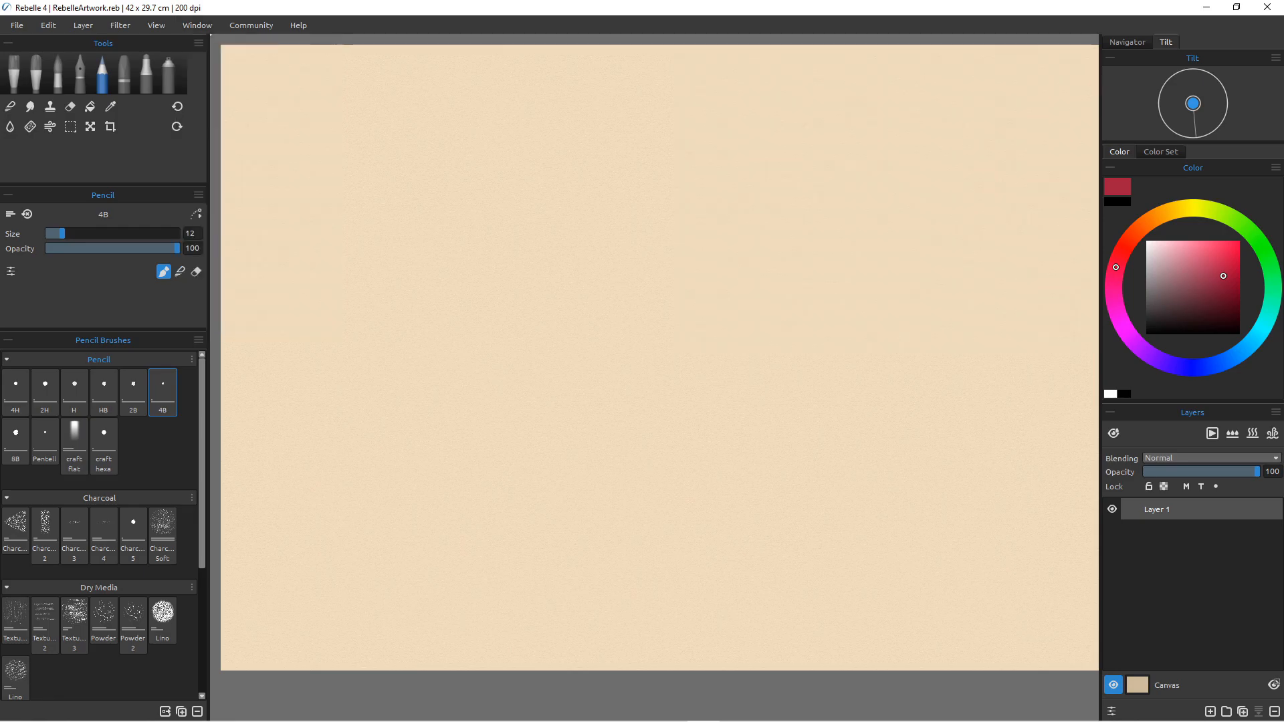
{"action": "left_click", "coordinate": [197, 25]}
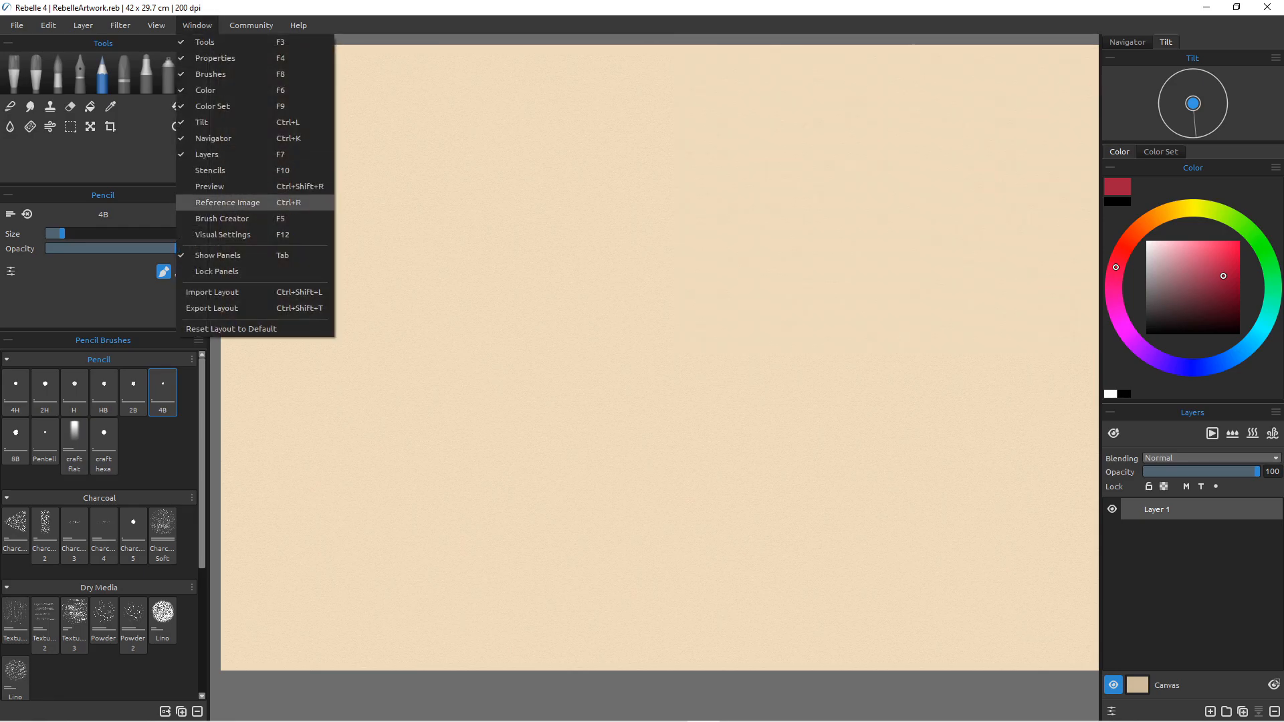
{"action": "left_click", "coordinate": [227, 202]}
Enlarge the Tilt panel, then shrink the reference image panel to the picture and place it over the Navigator and Tilt area, mostly off the canvas.
{"action": "mouse_move", "coordinate": [829, 73]}
{"action": "left_mouse_down"}
{"action": "mouse_move", "coordinate": [690, 239]}
{"action": "mouse_move", "coordinate": [827, 29]}
{"action": "mouse_move", "coordinate": [843, 26]}
{"action": "mouse_move", "coordinate": [825, 20]}
{"action": "mouse_move", "coordinate": [819, 51]}
{"action": "left_mouse_up"}
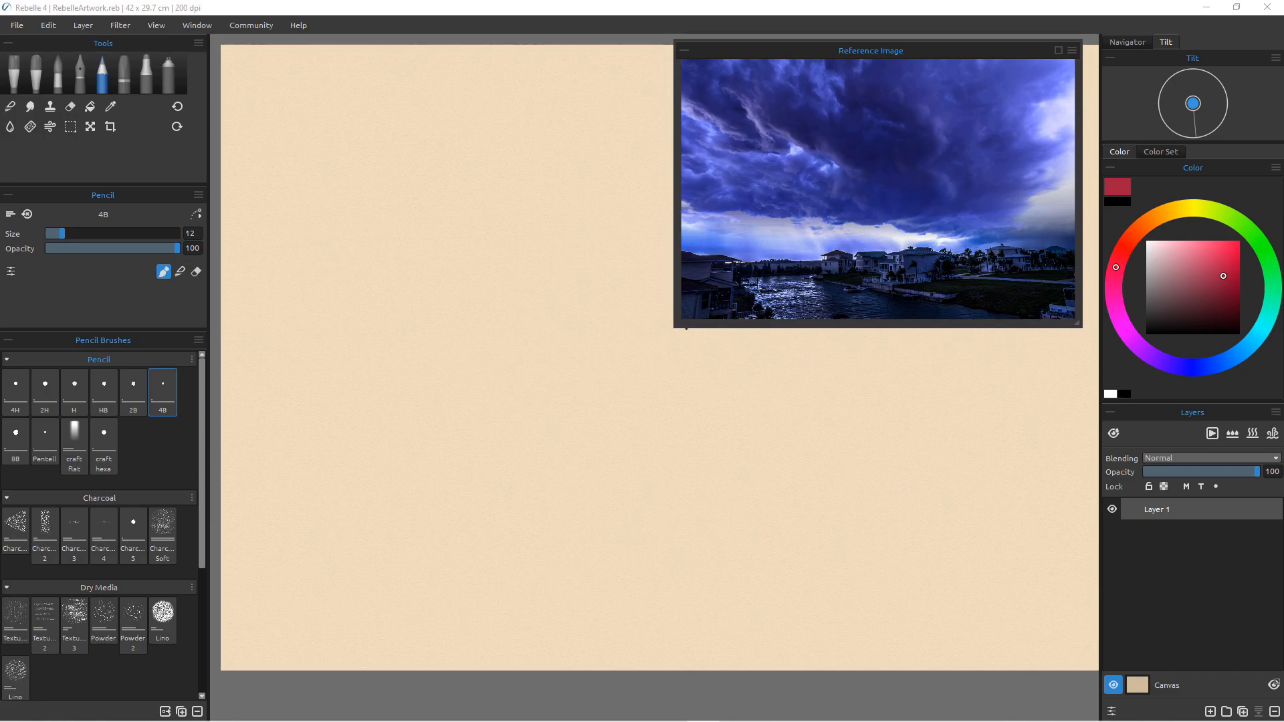
{"action": "left_click_drag", "start_coordinate": [674, 327], "coordinate": [682, 318]}
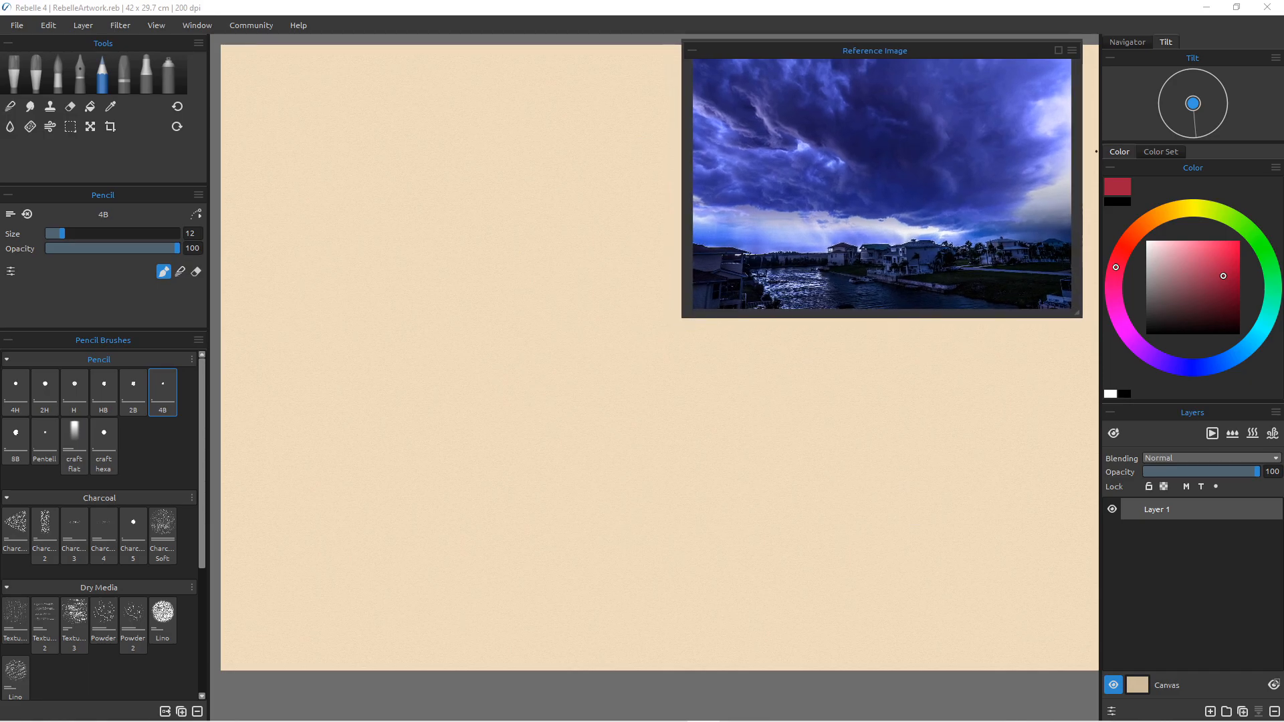
{"action": "left_click_drag", "start_coordinate": [1193, 142], "coordinate": [1193, 181]}
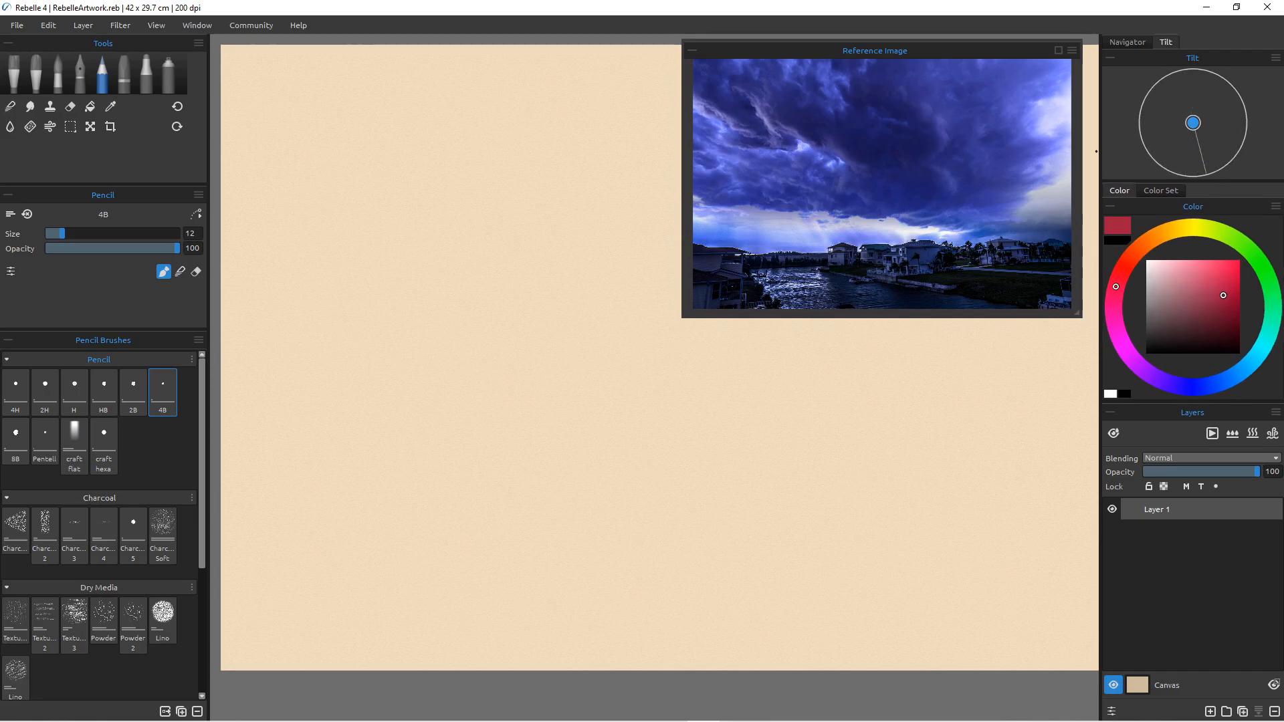
{"action": "left_click_drag", "start_coordinate": [900, 40], "coordinate": [1094, 4]}
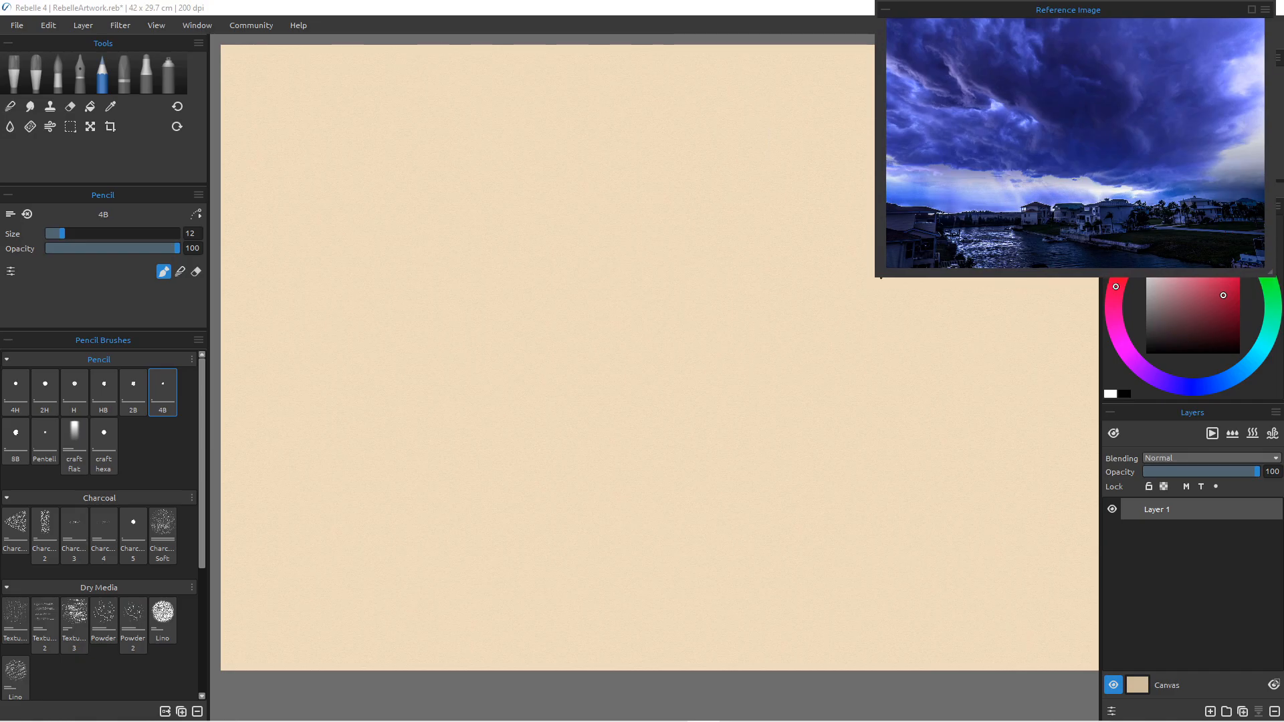
{"action": "left_click_drag", "start_coordinate": [875, 182], "coordinate": [980, 182]}
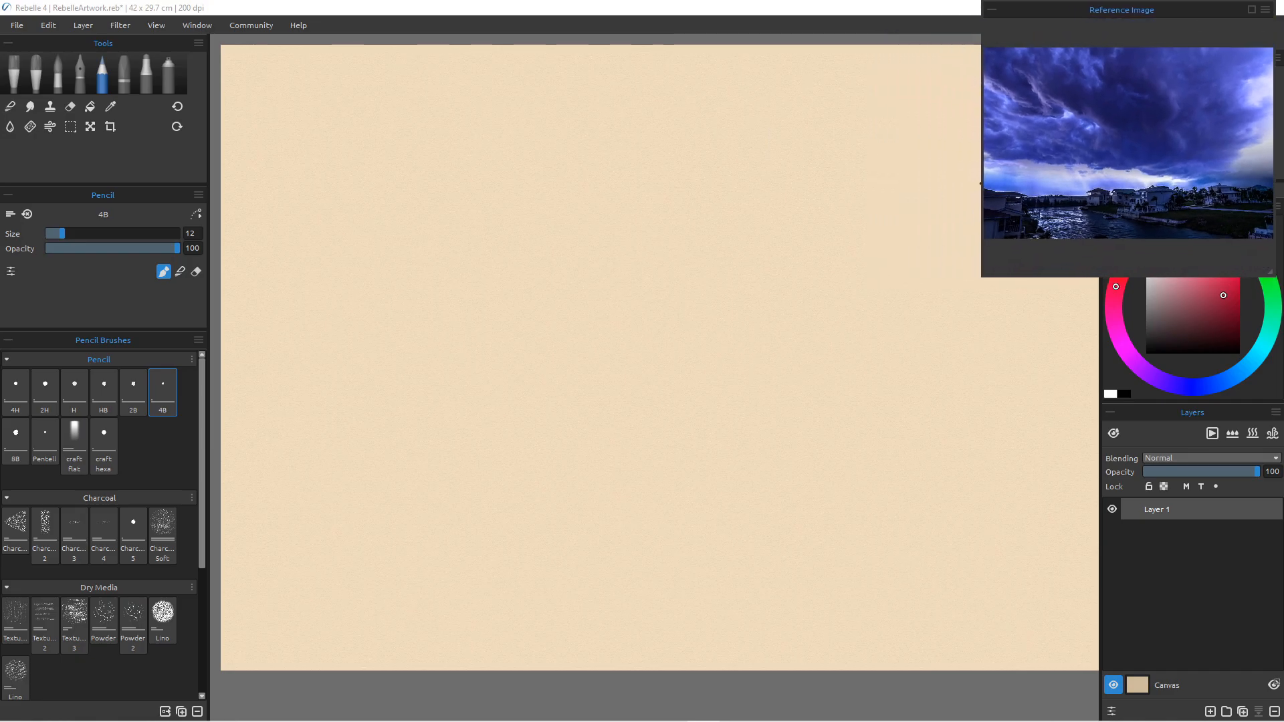
{"action": "left_click_drag", "start_coordinate": [1010, 277], "coordinate": [1014, 182]}
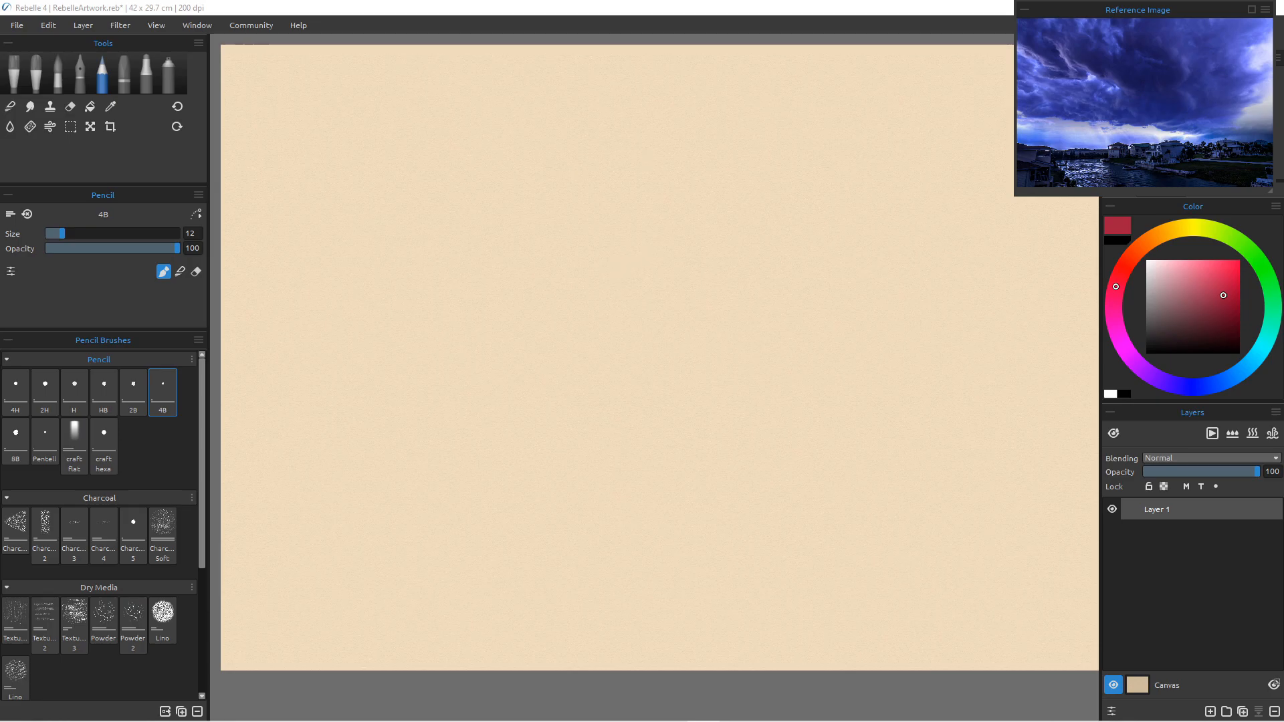
Sketch a rough horizon line across the lower quarter of the canvas with the 4B pencil, changing the colour from red to near-black after the first stroke.
{"action": "scroll", "coordinate": [660, 358], "scroll_direction": "down", "scroll_amount": 2}
{"action": "scroll", "coordinate": [660, 358], "scroll_direction": "up", "scroll_amount": 1}
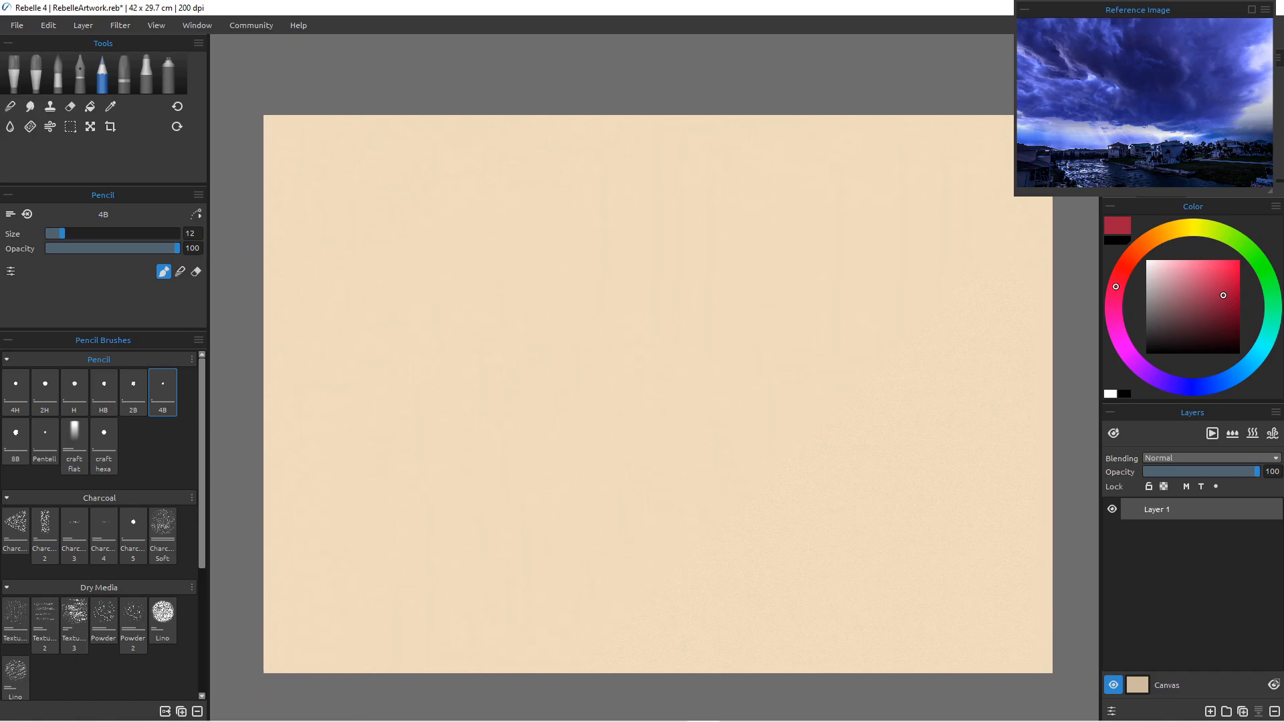
{"action": "scroll", "coordinate": [660, 358], "scroll_direction": "up", "scroll_amount": 1}
{"action": "scroll", "coordinate": [660, 358], "scroll_direction": "down", "scroll_amount": 2}
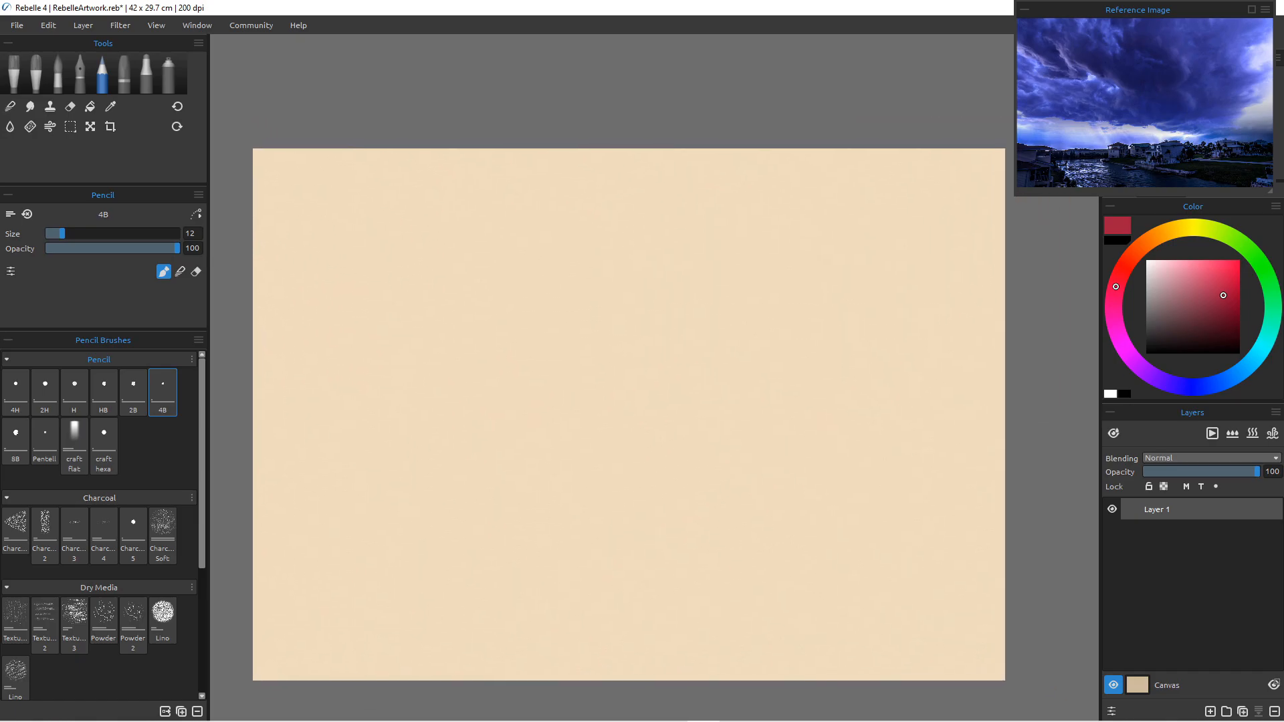
{"action": "scroll", "coordinate": [629, 414], "scroll_direction": "up", "scroll_amount": 1}
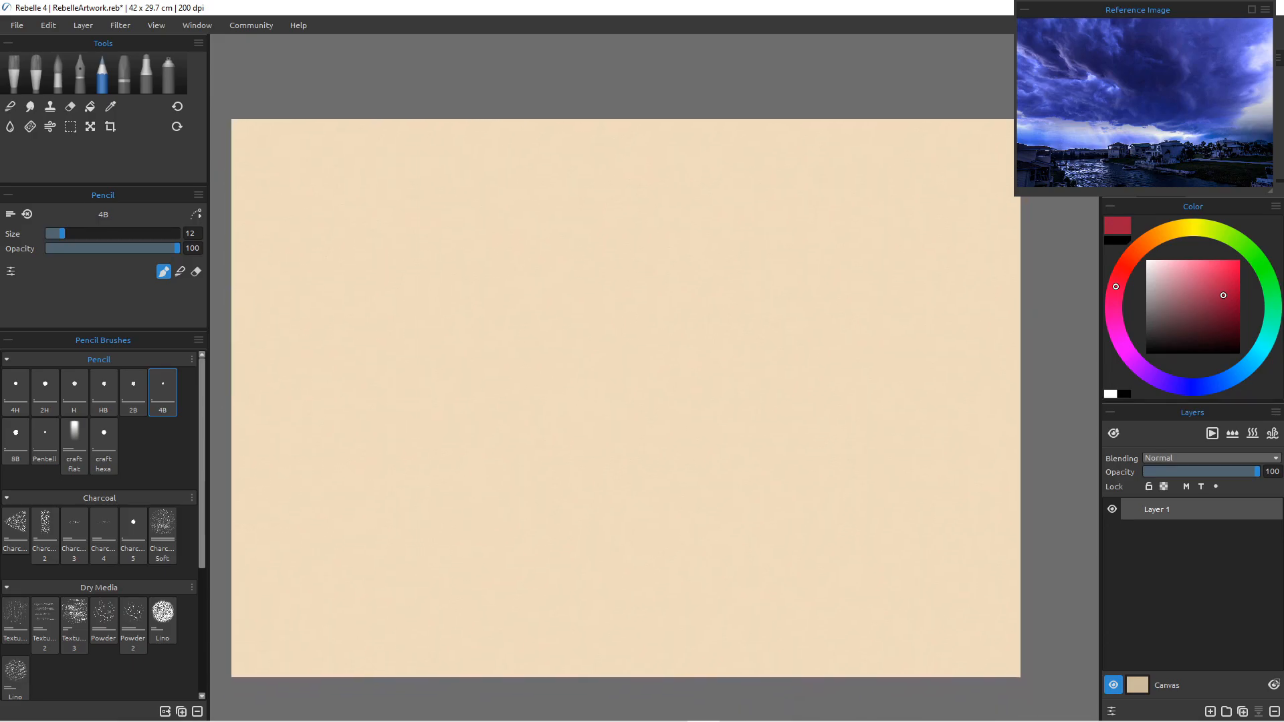
{"action": "scroll", "coordinate": [626, 397], "scroll_direction": "down", "scroll_amount": 1}
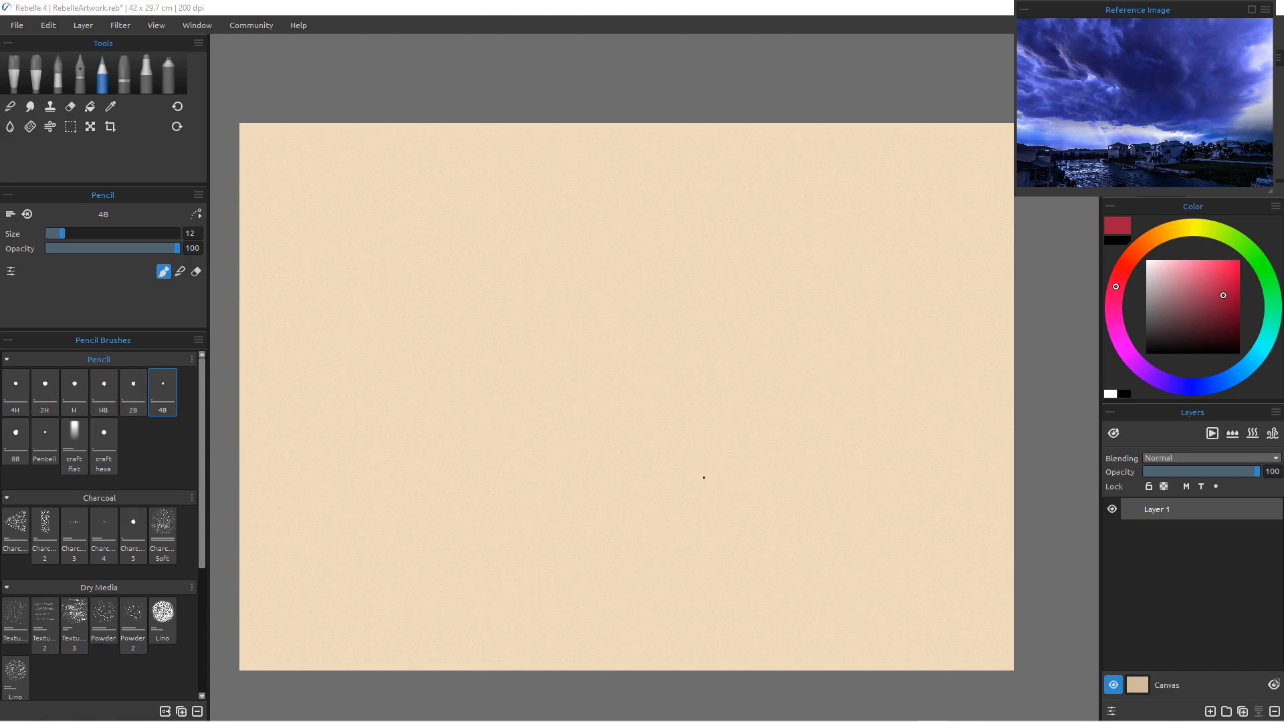
{"action": "left_click_drag", "start_coordinate": [963, 528], "coordinate": [805, 519]}
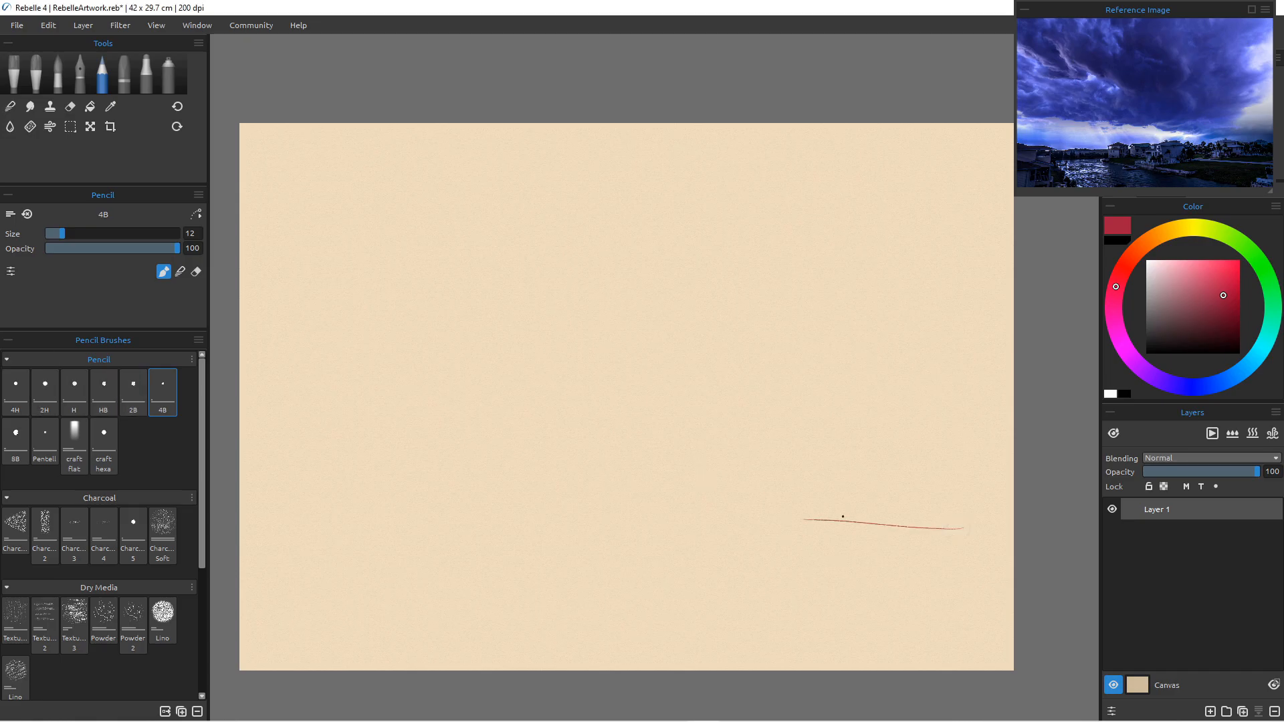
{"action": "left_click", "coordinate": [1156, 347]}
{"action": "left_click_drag", "start_coordinate": [965, 529], "coordinate": [566, 526]}
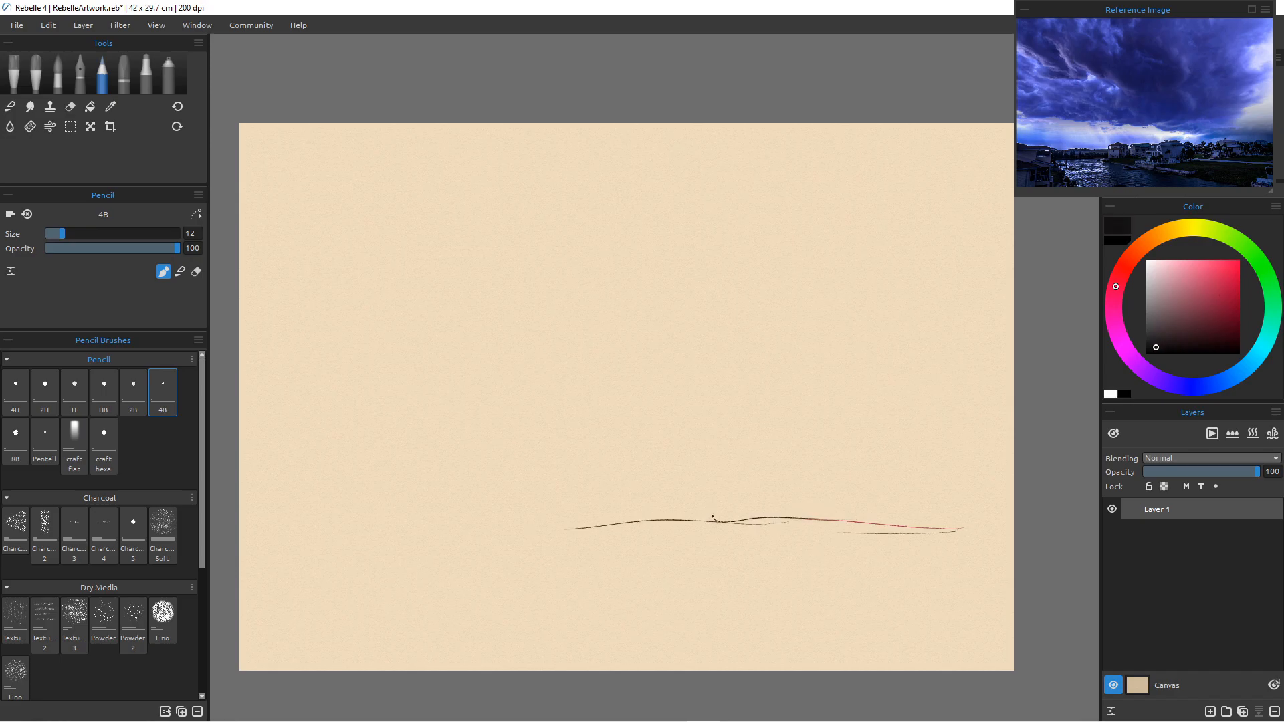
{"action": "mouse_move", "coordinate": [686, 530]}
{"action": "left_mouse_down"}
{"action": "mouse_move", "coordinate": [517, 527]}
{"action": "mouse_move", "coordinate": [448, 511]}
{"action": "mouse_move", "coordinate": [275, 520]}
{"action": "mouse_move", "coordinate": [574, 518]}
{"action": "mouse_move", "coordinate": [851, 537]}
{"action": "left_mouse_up"}
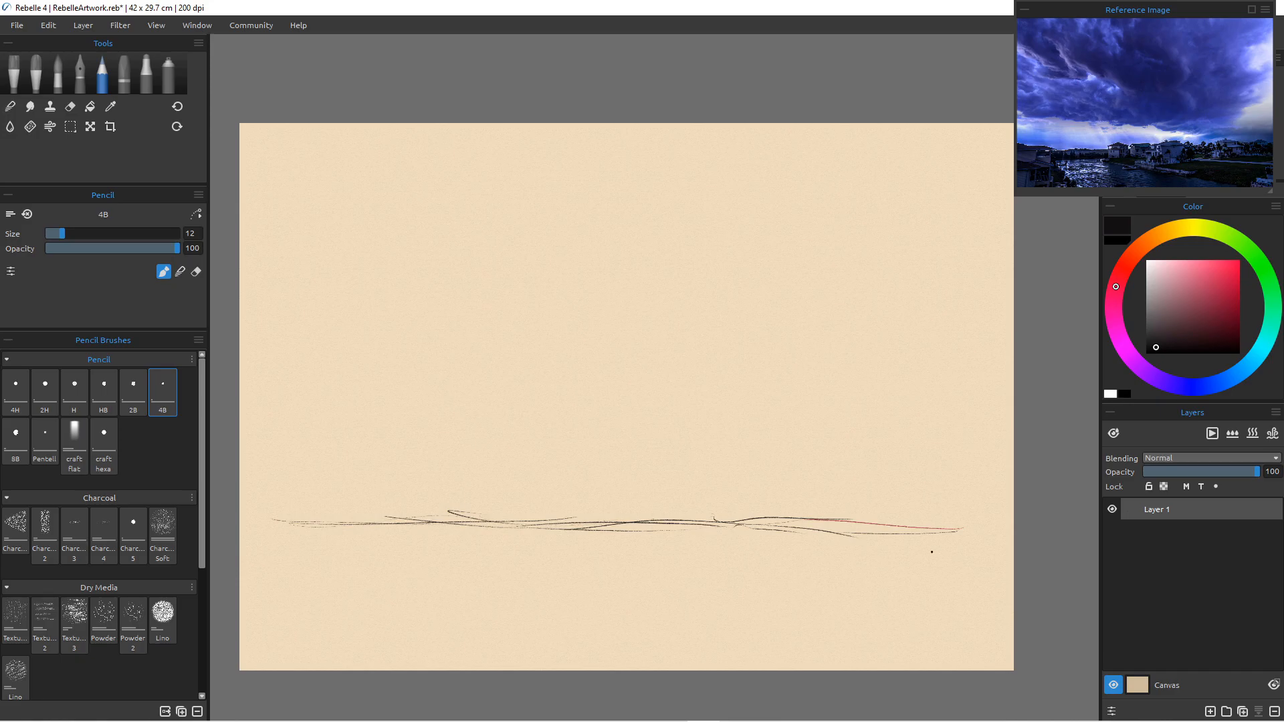
Erase the stray pencil strokes above and below the horizon line with the Chisel eraser.
{"action": "key", "text": "e"}
{"action": "mouse_move", "coordinate": [445, 515]}
{"action": "left_mouse_down"}
{"action": "mouse_move", "coordinate": [468, 513]}
{"action": "mouse_move", "coordinate": [388, 518]}
{"action": "mouse_move", "coordinate": [489, 525]}
{"action": "left_mouse_up"}
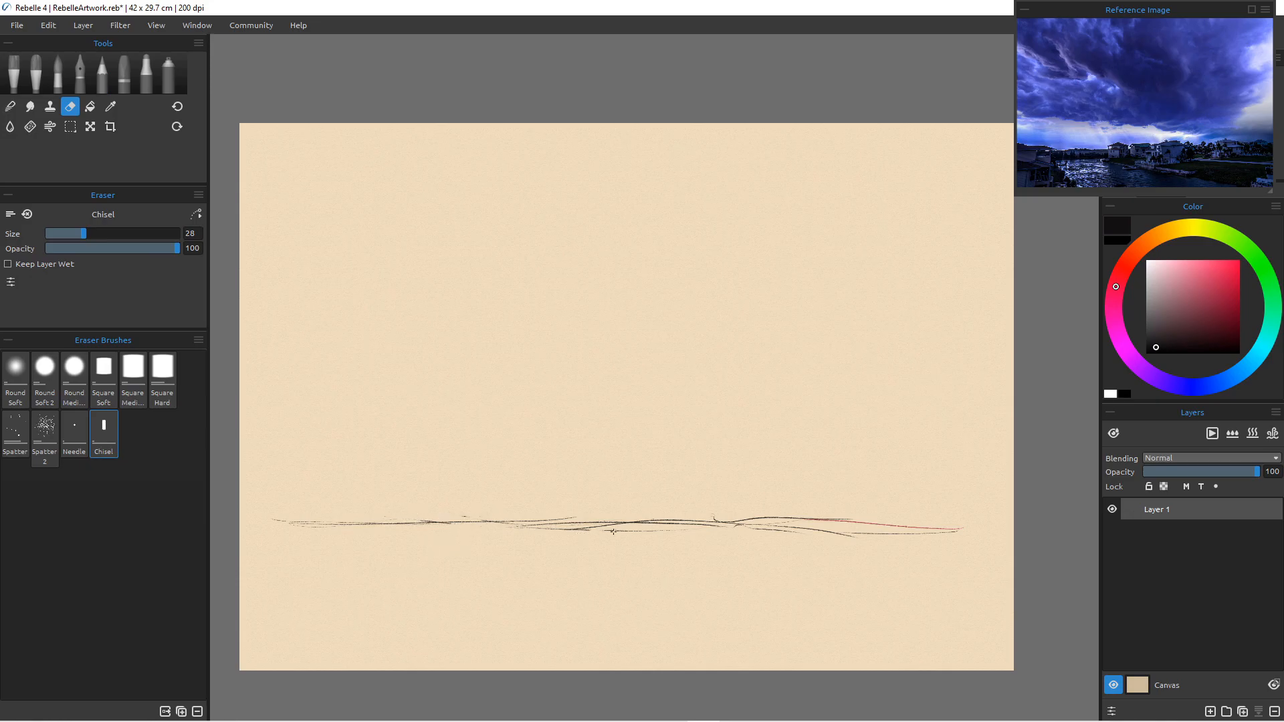
{"action": "mouse_move", "coordinate": [612, 532]}
{"action": "left_mouse_down"}
{"action": "mouse_move", "coordinate": [540, 528]}
{"action": "mouse_move", "coordinate": [616, 531]}
{"action": "left_mouse_up"}
{"action": "key", "text": "e"}
{"action": "key", "text": "e"}
{"action": "mouse_move", "coordinate": [832, 532]}
{"action": "left_mouse_down"}
{"action": "mouse_move", "coordinate": [732, 524]}
{"action": "mouse_move", "coordinate": [770, 532]}
{"action": "left_mouse_up"}
{"action": "mouse_move", "coordinate": [873, 540]}
{"action": "left_mouse_down"}
{"action": "mouse_move", "coordinate": [942, 534]}
{"action": "mouse_move", "coordinate": [903, 535]}
{"action": "mouse_move", "coordinate": [941, 533]}
{"action": "left_mouse_up"}
{"action": "left_click_drag", "start_coordinate": [724, 532], "coordinate": [662, 524]}
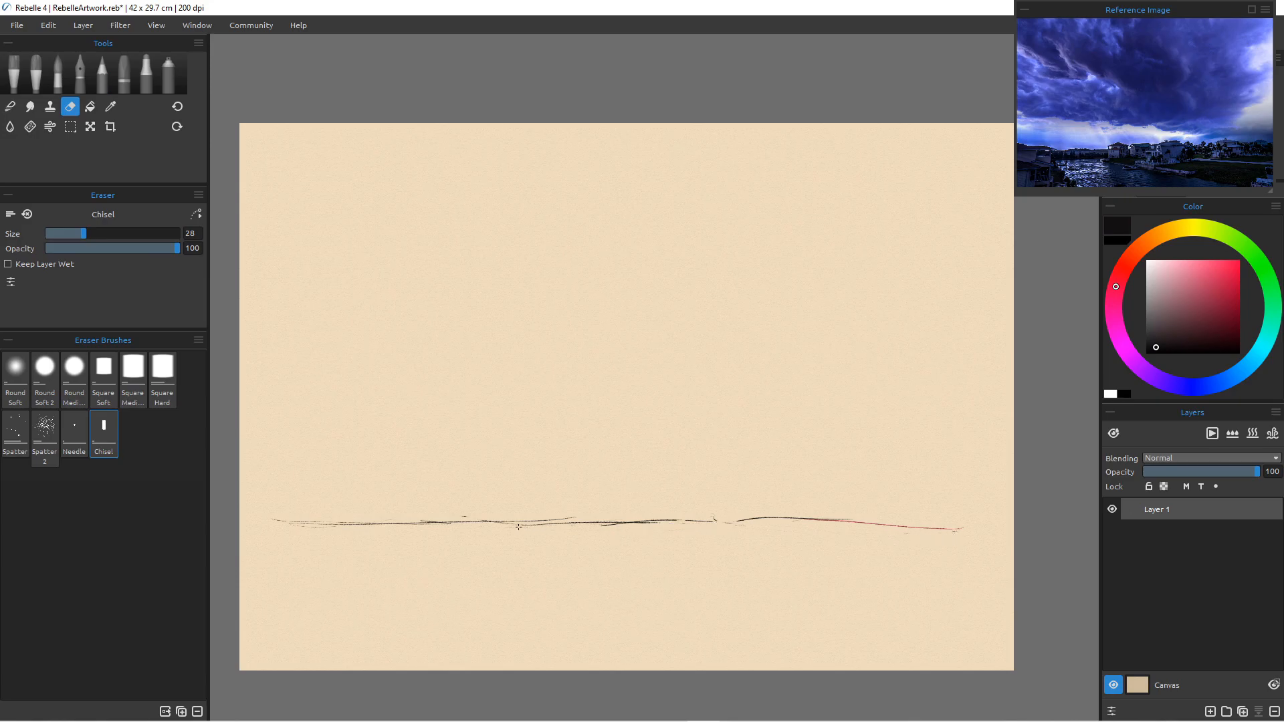
Redraw the right half of the horizon with the 4B pencil and sketch the shoreline sloping down from left of centre to the right edge.
{"action": "key", "text": "p"}
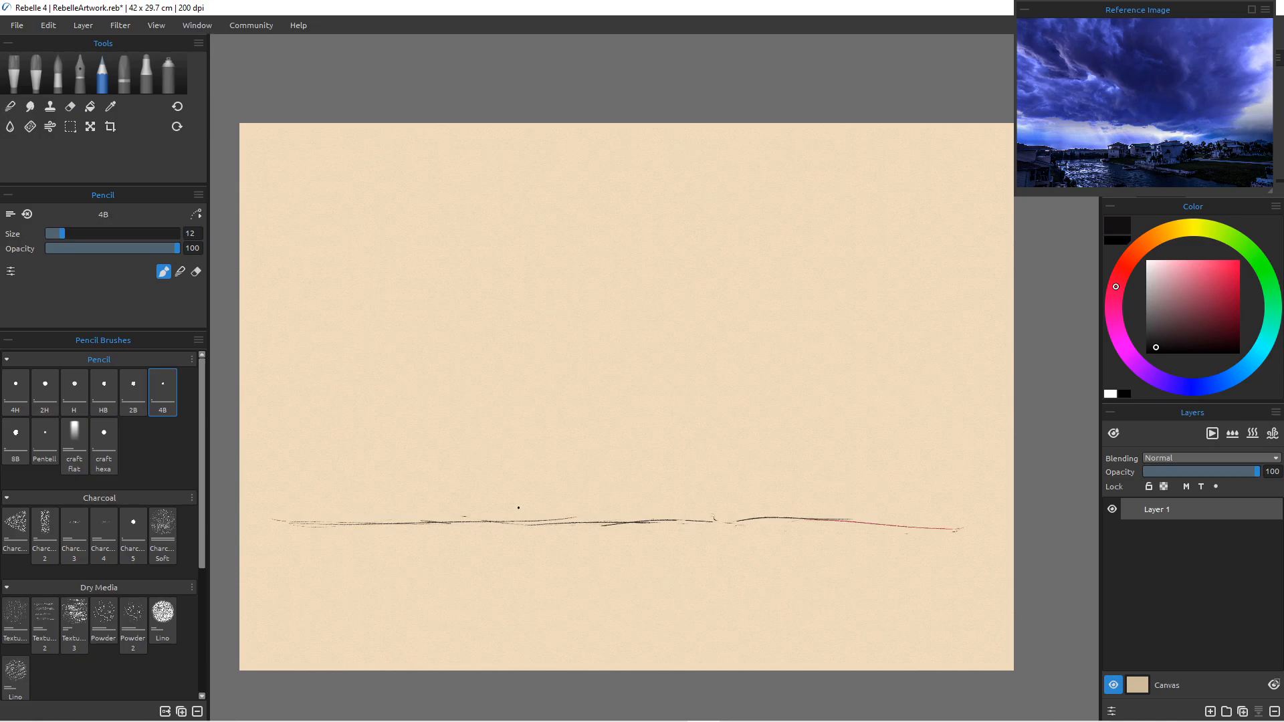
{"action": "left_click_drag", "start_coordinate": [965, 529], "coordinate": [685, 515]}
{"action": "left_click_drag", "start_coordinate": [913, 577], "coordinate": [699, 565]}
{"action": "left_click_drag", "start_coordinate": [793, 564], "coordinate": [599, 545]}
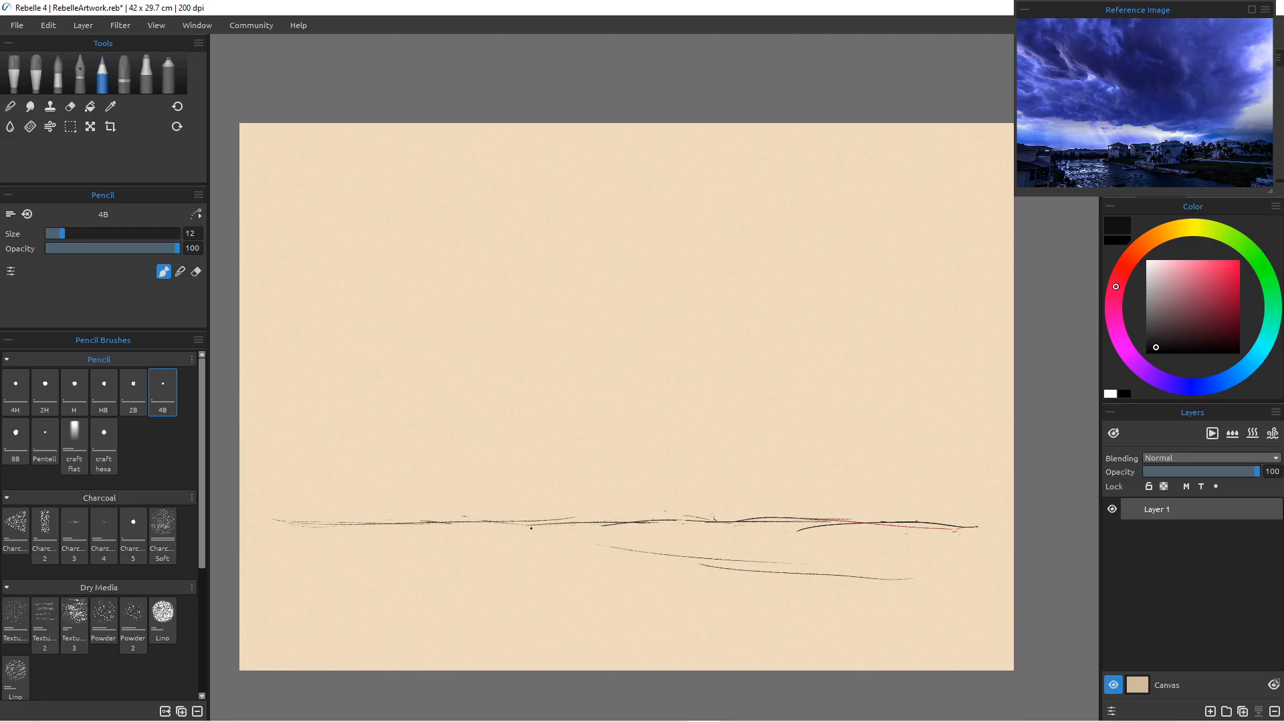
{"action": "left_click_drag", "start_coordinate": [493, 536], "coordinate": [676, 558]}
{"action": "left_click_drag", "start_coordinate": [963, 594], "coordinate": [484, 534]}
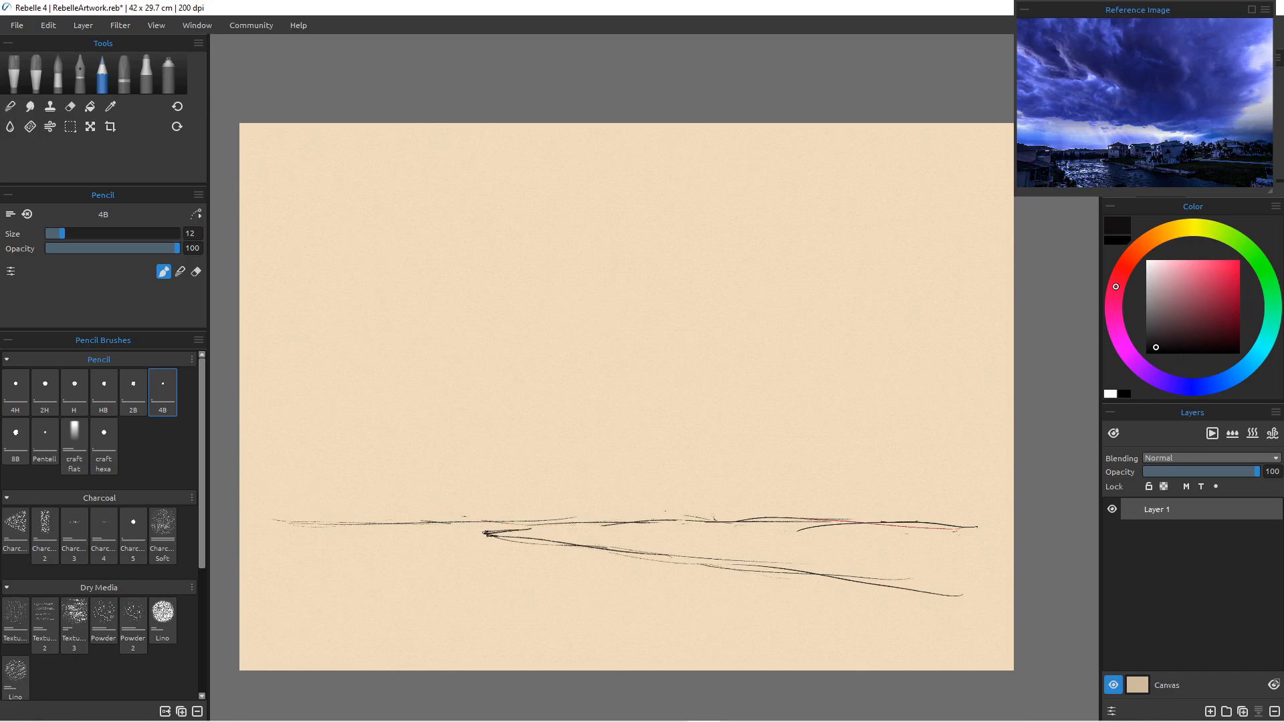
Sketch faint distant land strokes above the left horizon and the first wall and eave line of a house at their right end.
{"action": "mouse_move", "coordinate": [534, 496]}
{"action": "left_mouse_down"}
{"action": "mouse_move", "coordinate": [367, 505]}
{"action": "mouse_move", "coordinate": [457, 488]}
{"action": "left_mouse_up"}
{"action": "left_click_drag", "start_coordinate": [536, 487], "coordinate": [332, 496]}
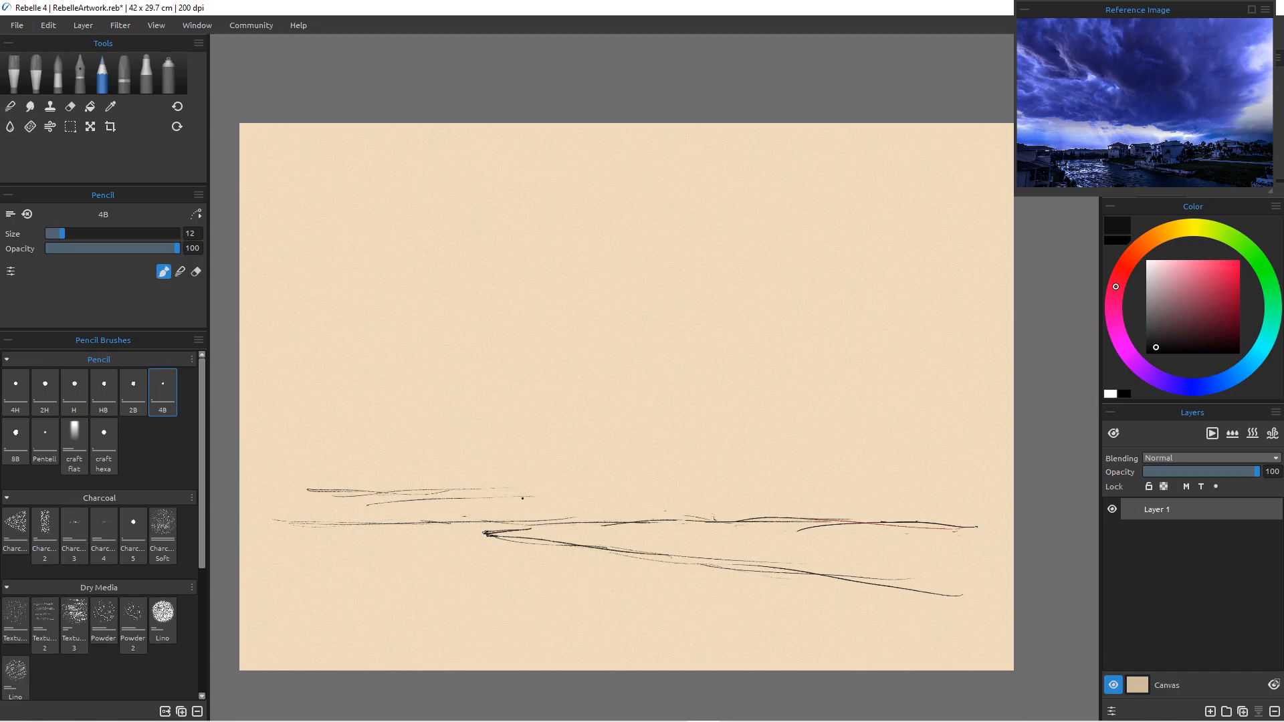
{"action": "left_click_drag", "start_coordinate": [523, 494], "coordinate": [524, 522]}
{"action": "left_click_drag", "start_coordinate": [518, 505], "coordinate": [552, 500]}
Draw the small front house section on the horizon with a gabled roof, right-hand posts and short window strokes under the eaves.
{"action": "scroll", "coordinate": [539, 532], "scroll_direction": "up", "scroll_amount": 10}
{"action": "scroll", "coordinate": [539, 532], "scroll_direction": "down", "scroll_amount": 9}
{"action": "left_click_drag", "start_coordinate": [541, 533], "coordinate": [535, 492]}
{"action": "scroll", "coordinate": [589, 505], "scroll_direction": "up", "scroll_amount": 1}
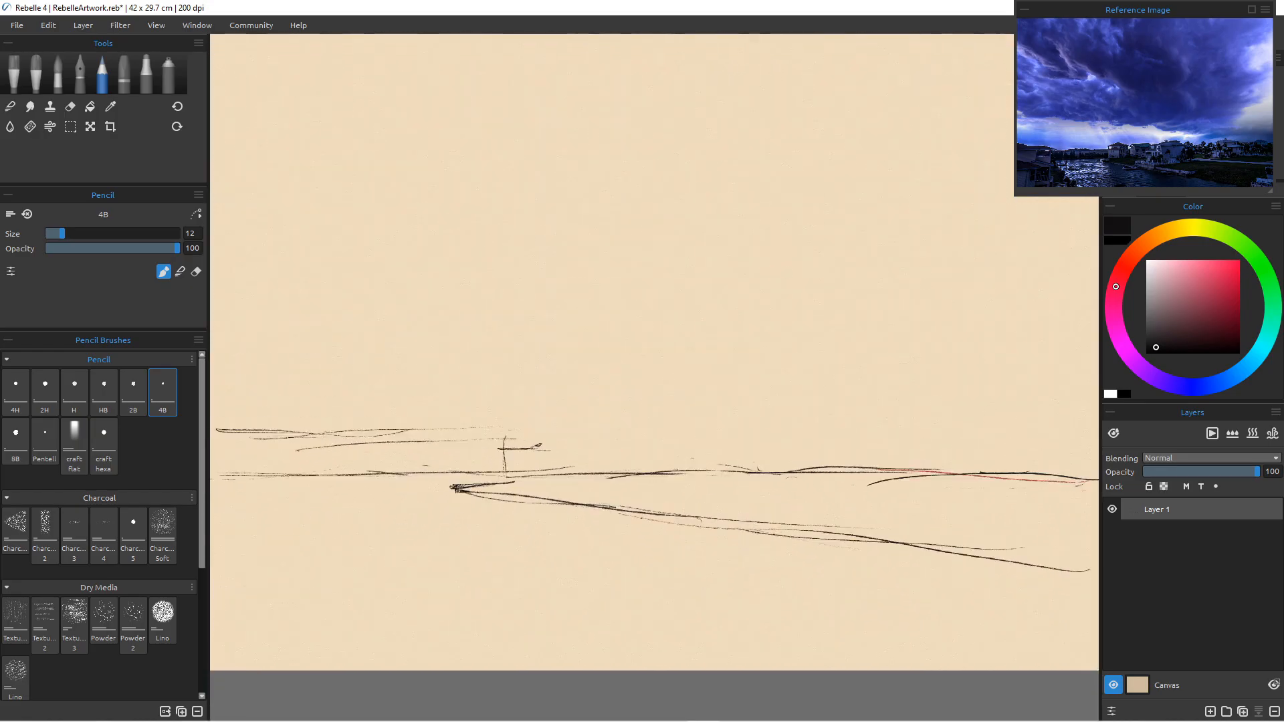
{"action": "scroll", "coordinate": [572, 489], "scroll_direction": "up", "scroll_amount": 3}
{"action": "scroll", "coordinate": [572, 488], "scroll_direction": "down", "scroll_amount": 1}
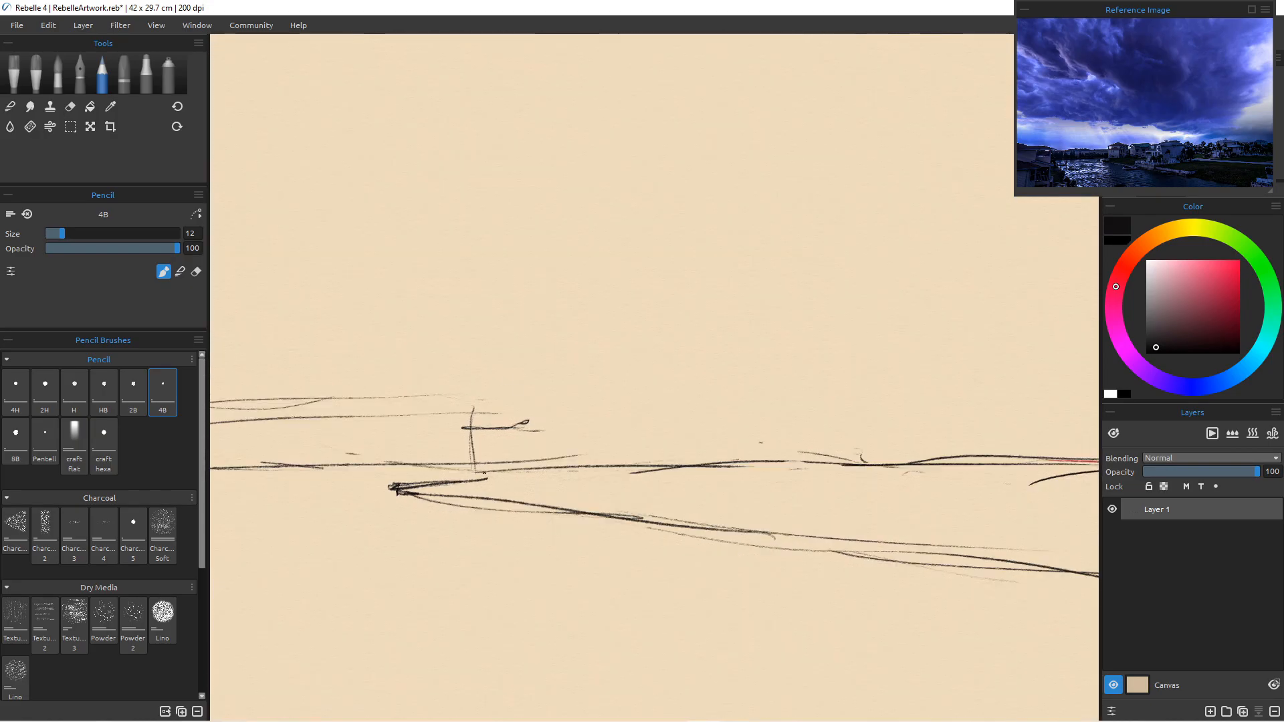
{"action": "mouse_move", "coordinate": [527, 425]}
{"action": "left_mouse_down"}
{"action": "mouse_move", "coordinate": [525, 477]}
{"action": "mouse_move", "coordinate": [494, 477]}
{"action": "left_mouse_up"}
{"action": "mouse_move", "coordinate": [498, 411]}
{"action": "left_mouse_down"}
{"action": "mouse_move", "coordinate": [538, 428]}
{"action": "mouse_move", "coordinate": [483, 419]}
{"action": "mouse_move", "coordinate": [452, 436]}
{"action": "left_mouse_up"}
{"action": "mouse_move", "coordinate": [495, 405]}
{"action": "left_mouse_down"}
{"action": "mouse_move", "coordinate": [459, 427]}
{"action": "mouse_move", "coordinate": [518, 426]}
{"action": "mouse_move", "coordinate": [478, 445]}
{"action": "mouse_move", "coordinate": [536, 471]}
{"action": "mouse_move", "coordinate": [584, 459]}
{"action": "left_mouse_up"}
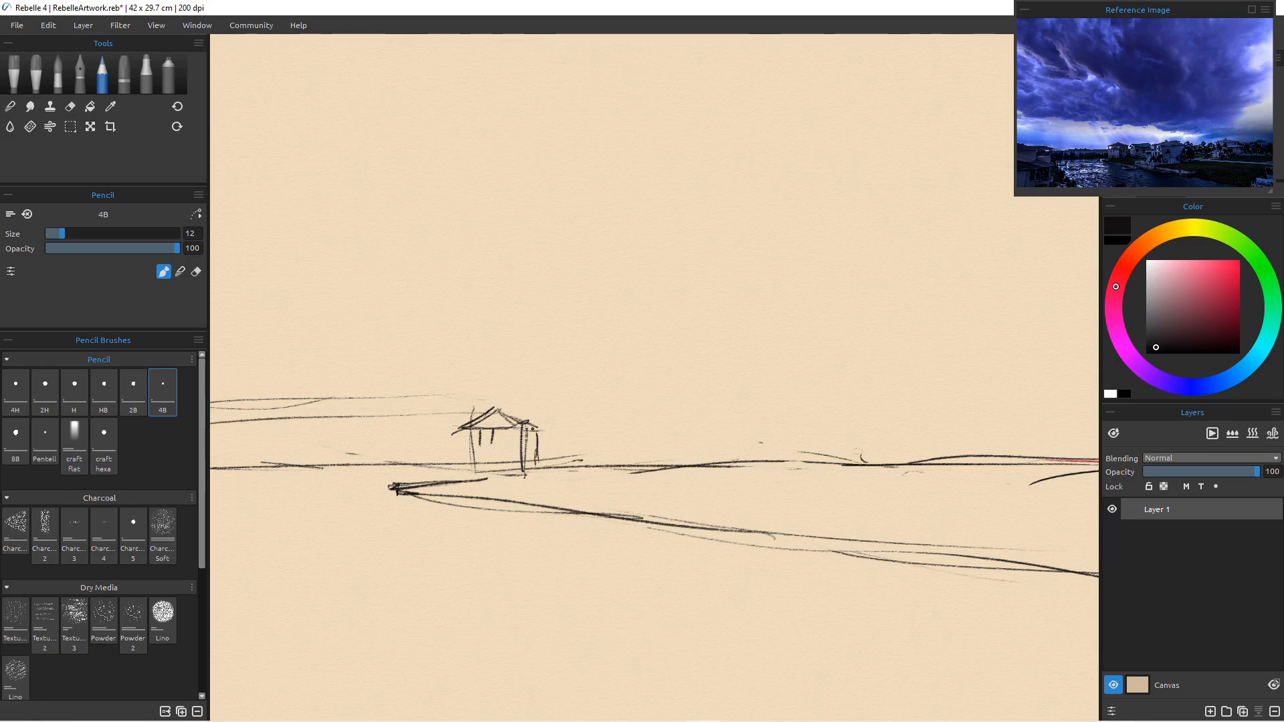
Sketch the taller main block beside the small house section, with a flat top line and a thick right wall.
{"action": "mouse_move", "coordinate": [537, 412]}
{"action": "left_mouse_down"}
{"action": "mouse_move", "coordinate": [583, 461]}
{"action": "mouse_move", "coordinate": [587, 413]}
{"action": "mouse_move", "coordinate": [588, 469]}
{"action": "left_mouse_up"}
{"action": "mouse_move", "coordinate": [544, 415]}
{"action": "left_mouse_down"}
{"action": "mouse_move", "coordinate": [580, 412]}
{"action": "mouse_move", "coordinate": [568, 412]}
{"action": "left_mouse_up"}
{"action": "left_click_drag", "start_coordinate": [582, 411], "coordinate": [548, 415]}
{"action": "mouse_move", "coordinate": [538, 400]}
{"action": "left_mouse_down"}
{"action": "mouse_move", "coordinate": [539, 428]}
{"action": "mouse_move", "coordinate": [589, 439]}
{"action": "mouse_move", "coordinate": [591, 470]}
{"action": "left_mouse_up"}
{"action": "left_click_drag", "start_coordinate": [535, 406], "coordinate": [593, 404]}
{"action": "mouse_move", "coordinate": [597, 404]}
{"action": "left_mouse_down"}
{"action": "mouse_move", "coordinate": [542, 408]}
{"action": "mouse_move", "coordinate": [596, 419]}
{"action": "mouse_move", "coordinate": [597, 471]}
{"action": "left_mouse_up"}
{"action": "left_click_drag", "start_coordinate": [599, 411], "coordinate": [598, 466]}
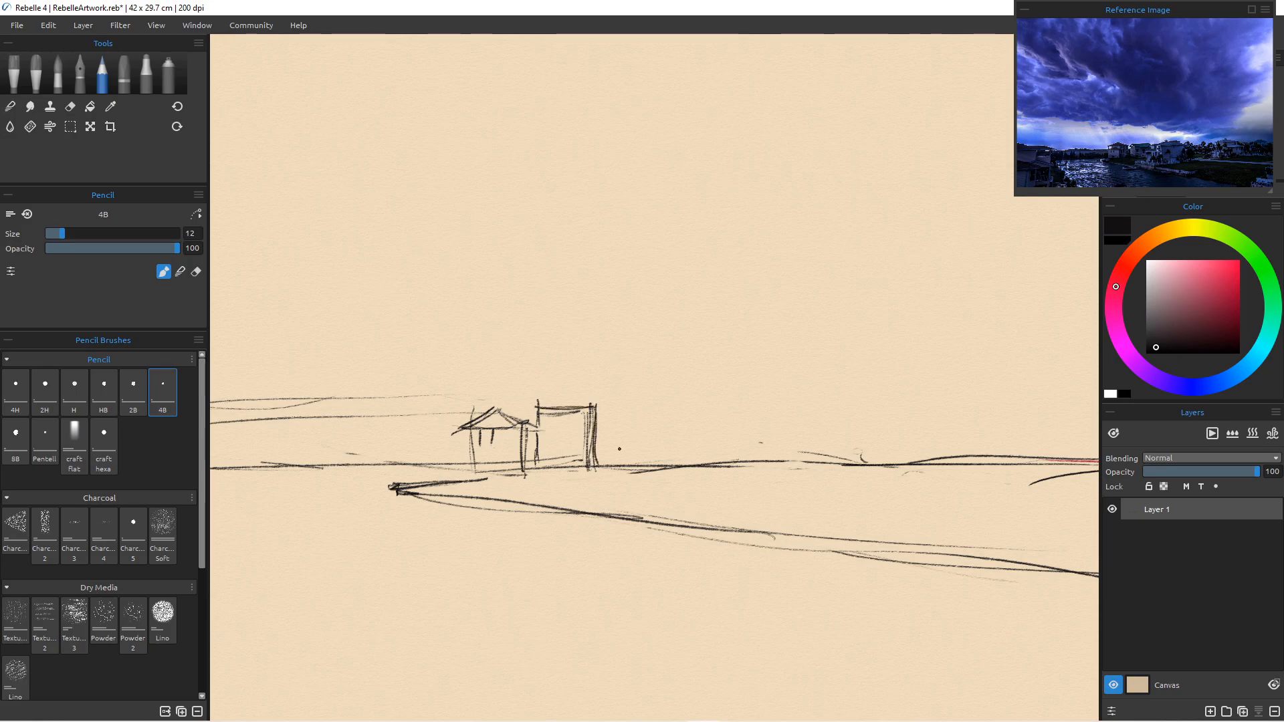
Erase the surplus lines inside the taller house block and return to the 4B pencil.
{"action": "key", "text": "e"}
{"action": "mouse_move", "coordinate": [539, 414]}
{"action": "left_mouse_down"}
{"action": "mouse_move", "coordinate": [577, 413]}
{"action": "mouse_move", "coordinate": [583, 454]}
{"action": "mouse_move", "coordinate": [583, 434]}
{"action": "left_mouse_up"}
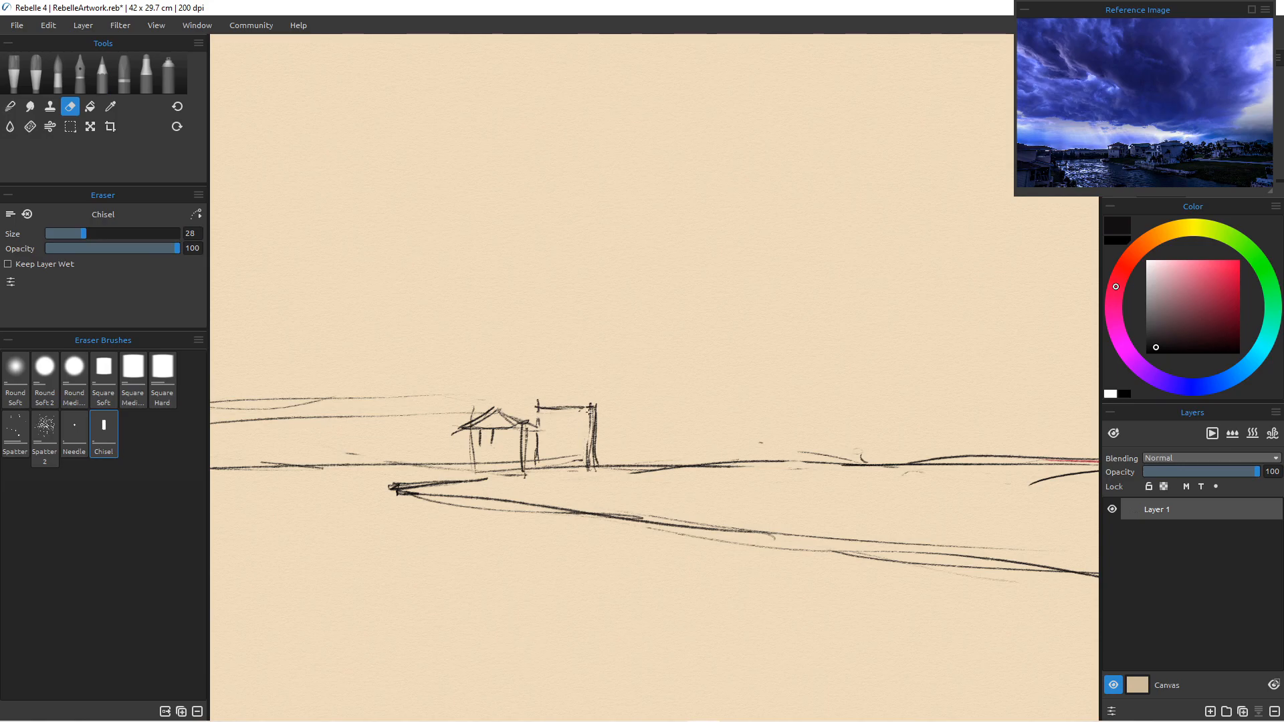
{"action": "right_click", "coordinate": [585, 462]}
{"action": "key", "text": "b"}
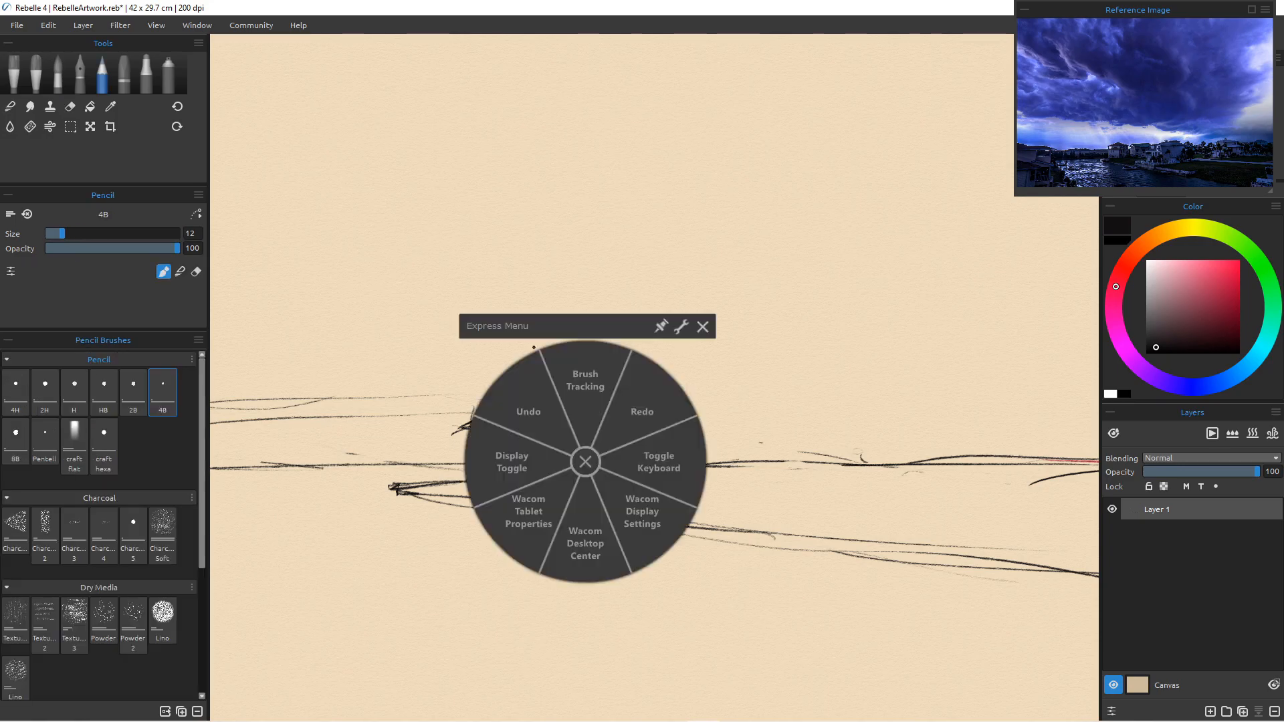
{"action": "left_click", "coordinate": [702, 327]}
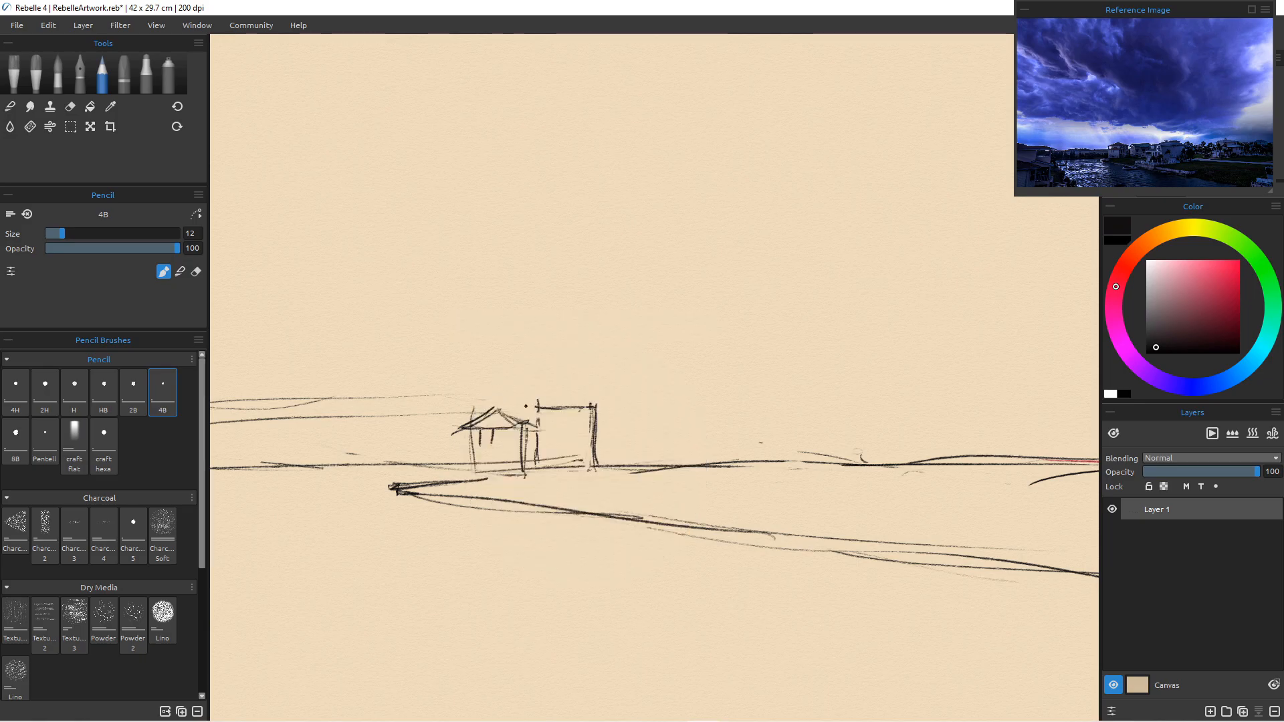
Sketch a pitched upper roof spanning both house sections and clean up its stray peak lines with the eraser.
{"action": "mouse_move", "coordinate": [535, 403]}
{"action": "left_mouse_down"}
{"action": "mouse_move", "coordinate": [459, 403]}
{"action": "mouse_move", "coordinate": [543, 405]}
{"action": "mouse_move", "coordinate": [491, 387]}
{"action": "mouse_move", "coordinate": [462, 404]}
{"action": "mouse_move", "coordinate": [549, 405]}
{"action": "mouse_move", "coordinate": [458, 403]}
{"action": "left_mouse_up"}
{"action": "mouse_move", "coordinate": [528, 384]}
{"action": "left_mouse_down"}
{"action": "mouse_move", "coordinate": [593, 407]}
{"action": "mouse_move", "coordinate": [514, 380]}
{"action": "mouse_move", "coordinate": [539, 406]}
{"action": "left_mouse_up"}
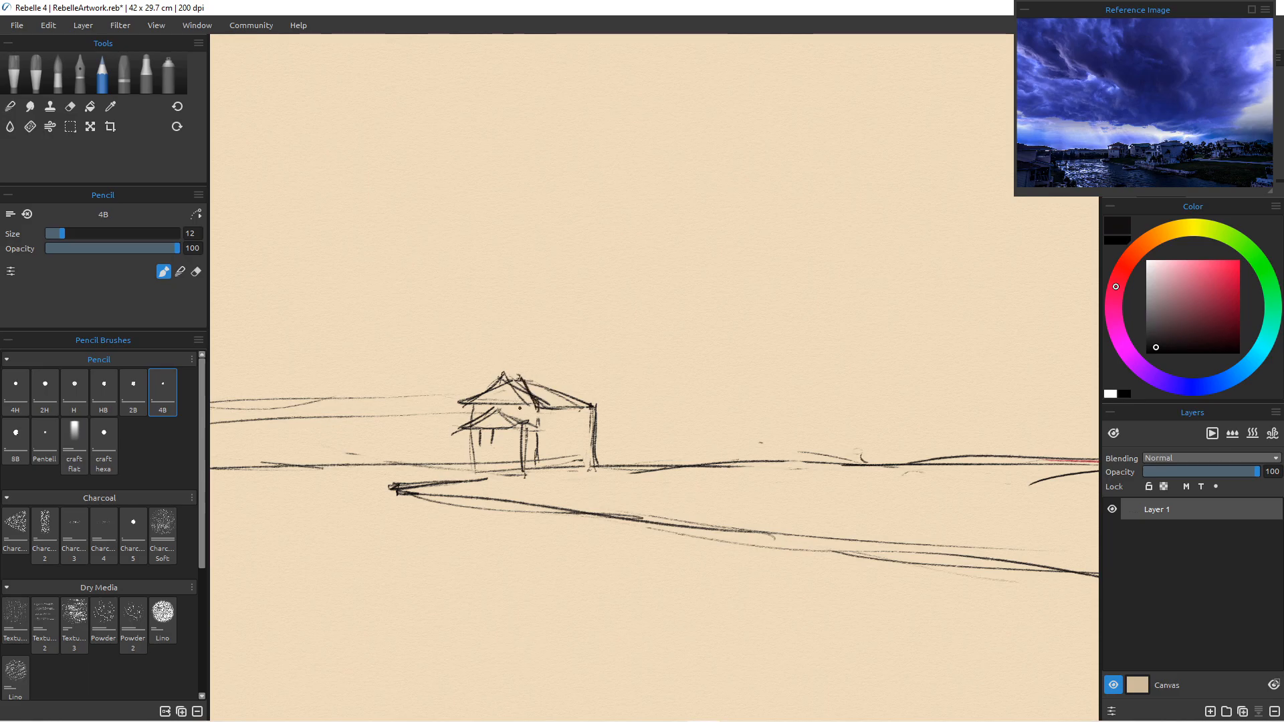
{"action": "mouse_move", "coordinate": [513, 380]}
{"action": "left_mouse_down"}
{"action": "mouse_move", "coordinate": [541, 408]}
{"action": "mouse_move", "coordinate": [486, 394]}
{"action": "mouse_move", "coordinate": [501, 378]}
{"action": "mouse_move", "coordinate": [476, 395]}
{"action": "left_mouse_up"}
{"action": "key", "text": "e"}
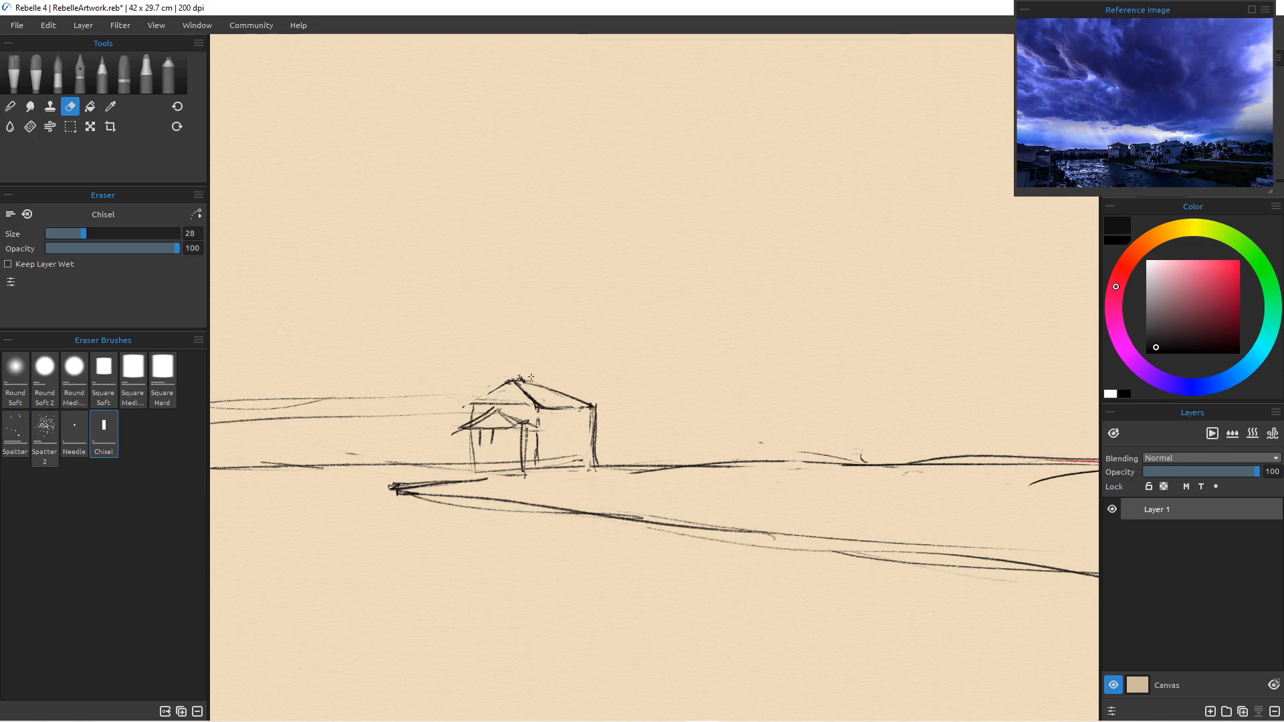
{"action": "key", "text": "e"}
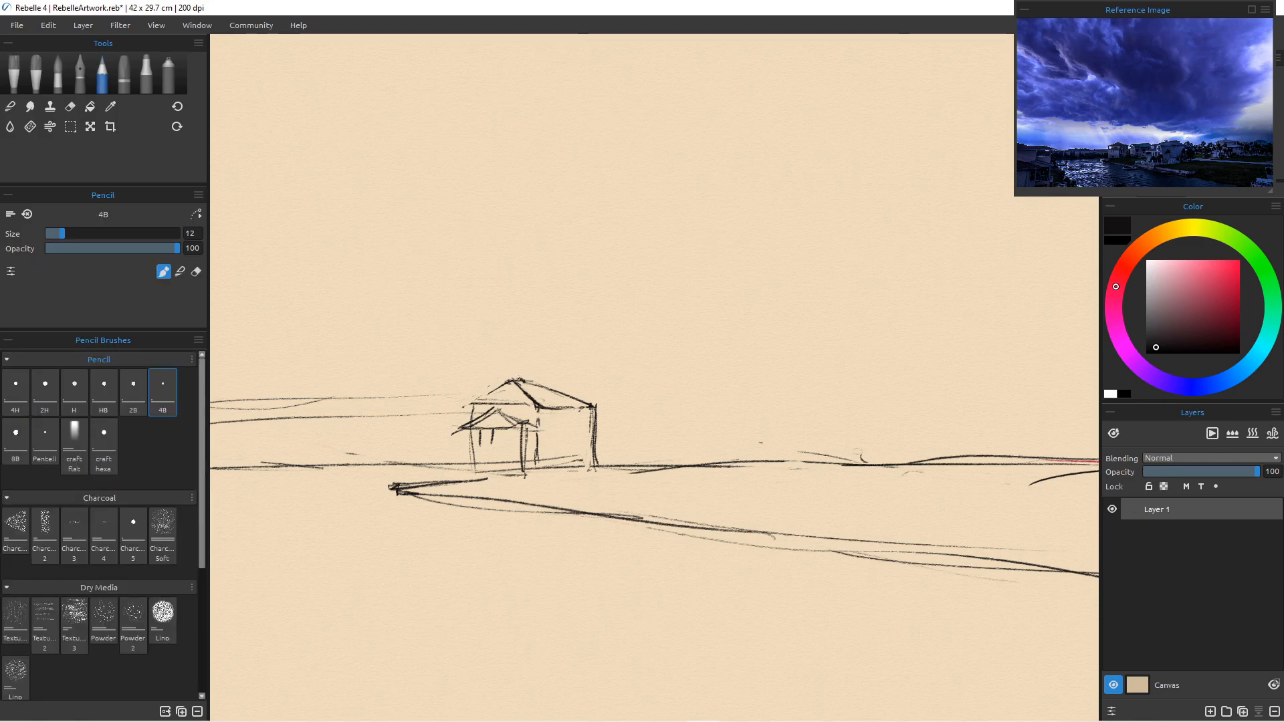
{"action": "key", "text": "ctrl+0"}
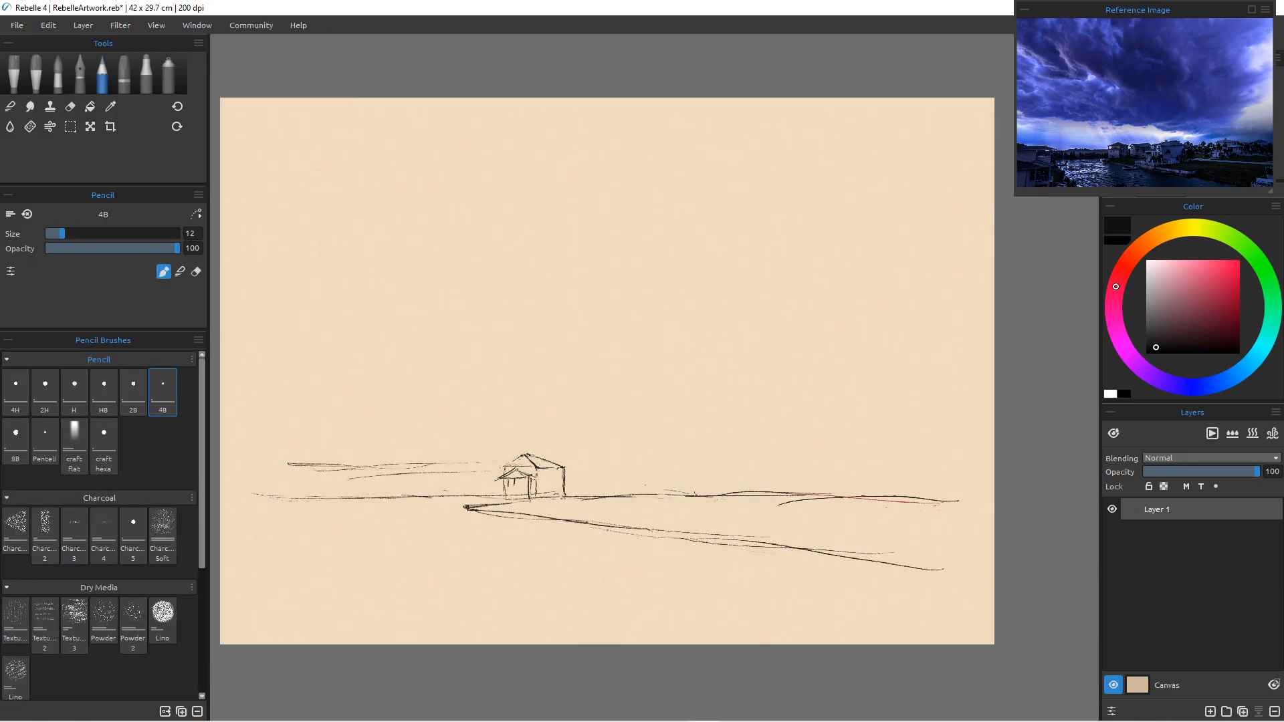
{"action": "scroll", "coordinate": [563, 506], "scroll_direction": "down", "scroll_amount": 1}
{"action": "scroll", "coordinate": [563, 506], "scroll_direction": "up", "scroll_amount": 2}
{"action": "scroll", "coordinate": [563, 506], "scroll_direction": "down", "scroll_amount": 1}
{"action": "scroll", "coordinate": [522, 532], "scroll_direction": "up", "scroll_amount": 8}
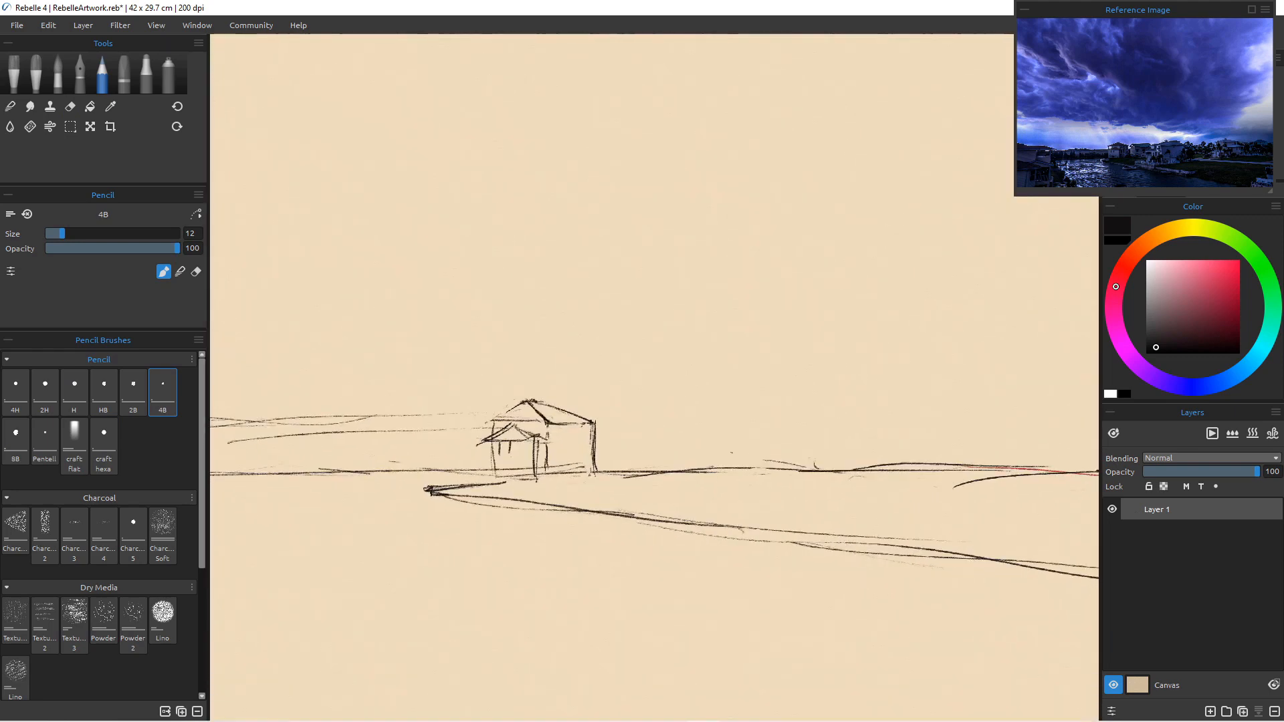
{"action": "scroll", "coordinate": [526, 530], "scroll_direction": "down", "scroll_amount": 1}
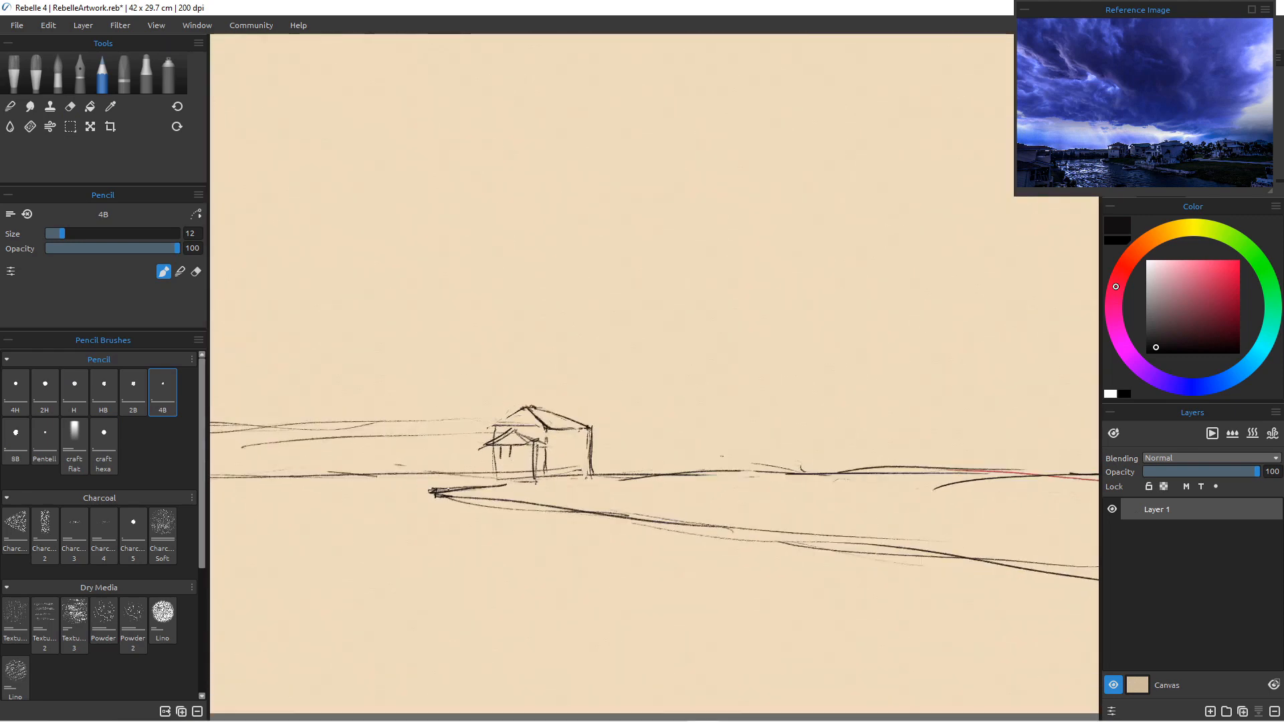
Sketch a second house beside the first with a gabled front, long ridge roof, evenly spaced wall posts and a ground line.
{"action": "mouse_move", "coordinate": [594, 428]}
{"action": "left_mouse_down"}
{"action": "mouse_move", "coordinate": [593, 468]}
{"action": "mouse_move", "coordinate": [583, 442]}
{"action": "mouse_move", "coordinate": [605, 429]}
{"action": "mouse_move", "coordinate": [607, 465]}
{"action": "left_mouse_up"}
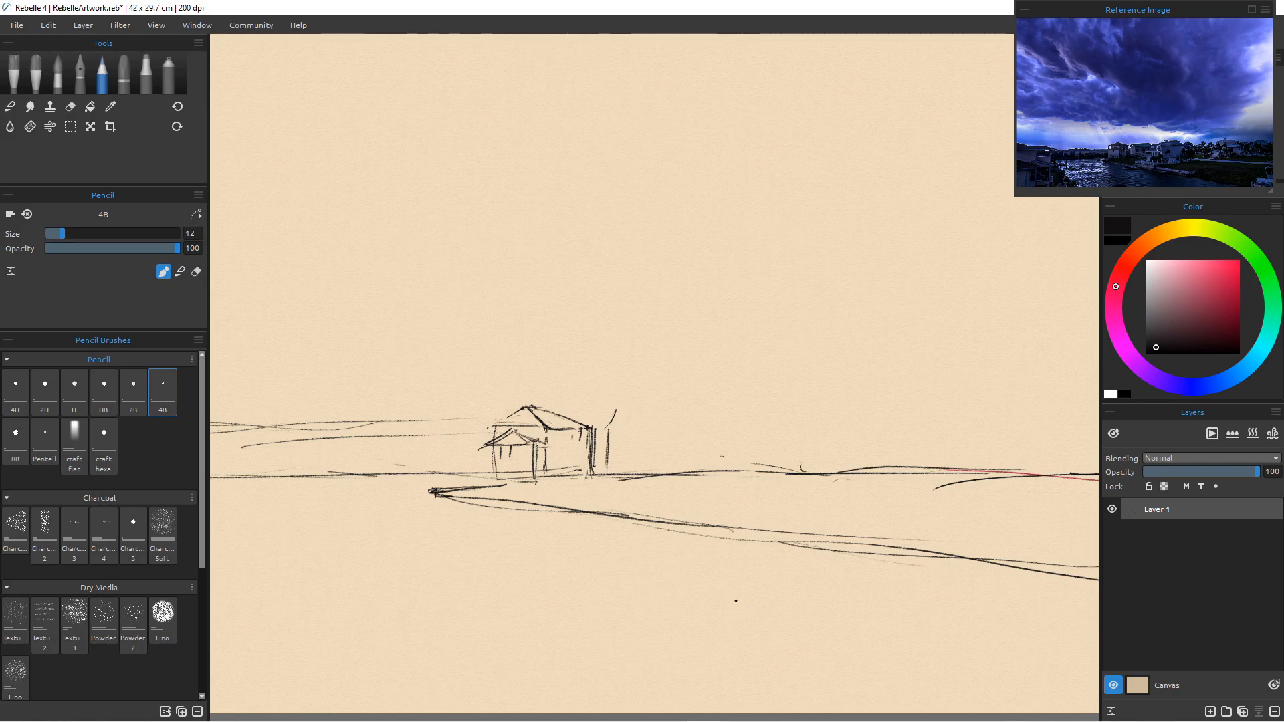
{"action": "left_click_drag", "start_coordinate": [617, 410], "coordinate": [702, 410]}
{"action": "mouse_move", "coordinate": [614, 411]}
{"action": "left_mouse_down"}
{"action": "mouse_move", "coordinate": [640, 438]}
{"action": "mouse_move", "coordinate": [597, 432]}
{"action": "mouse_move", "coordinate": [630, 435]}
{"action": "mouse_move", "coordinate": [634, 473]}
{"action": "left_mouse_up"}
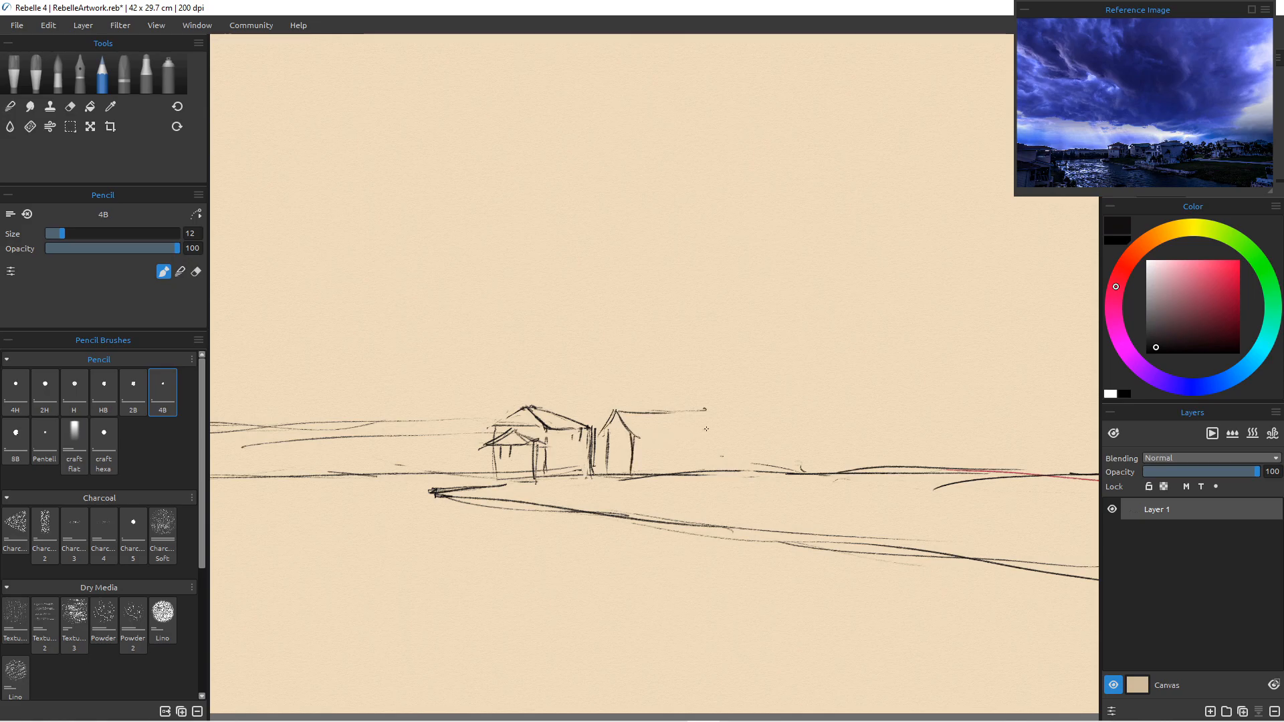
{"action": "mouse_move", "coordinate": [706, 429]}
{"action": "left_mouse_down"}
{"action": "mouse_move", "coordinate": [620, 434]}
{"action": "mouse_move", "coordinate": [677, 449]}
{"action": "mouse_move", "coordinate": [683, 434]}
{"action": "mouse_move", "coordinate": [681, 477]}
{"action": "mouse_move", "coordinate": [644, 436]}
{"action": "left_mouse_up"}
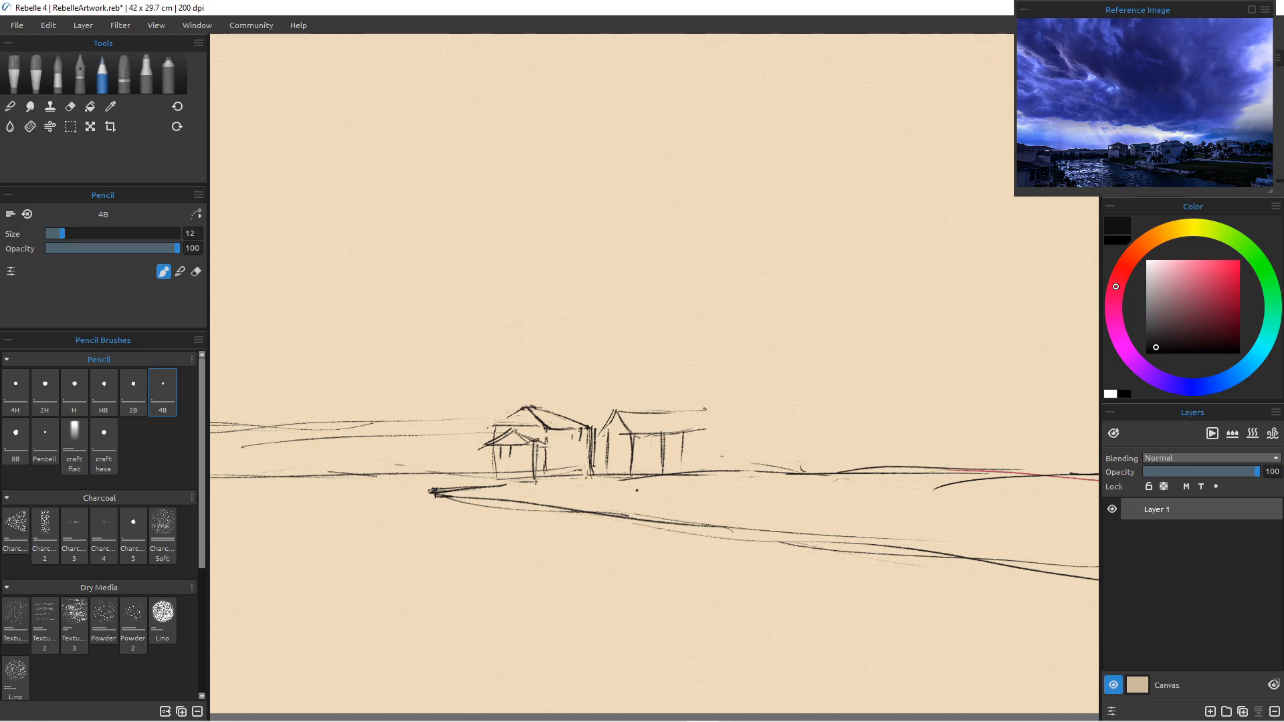
{"action": "left_click_drag", "start_coordinate": [571, 479], "coordinate": [695, 468]}
Sketch the tiered, upswept roofs of a third house adjoining the second house's right end.
{"action": "left_click_drag", "start_coordinate": [699, 410], "coordinate": [791, 432]}
{"action": "left_click_drag", "start_coordinate": [769, 429], "coordinate": [800, 426]}
{"action": "mouse_move", "coordinate": [749, 410]}
{"action": "left_mouse_down"}
{"action": "mouse_move", "coordinate": [708, 422]}
{"action": "mouse_move", "coordinate": [740, 412]}
{"action": "mouse_move", "coordinate": [718, 431]}
{"action": "left_mouse_up"}
{"action": "left_click_drag", "start_coordinate": [722, 425], "coordinate": [708, 425]}
{"action": "mouse_move", "coordinate": [714, 420]}
{"action": "left_mouse_down"}
{"action": "mouse_move", "coordinate": [703, 430]}
{"action": "mouse_move", "coordinate": [760, 426]}
{"action": "mouse_move", "coordinate": [769, 401]}
{"action": "left_mouse_up"}
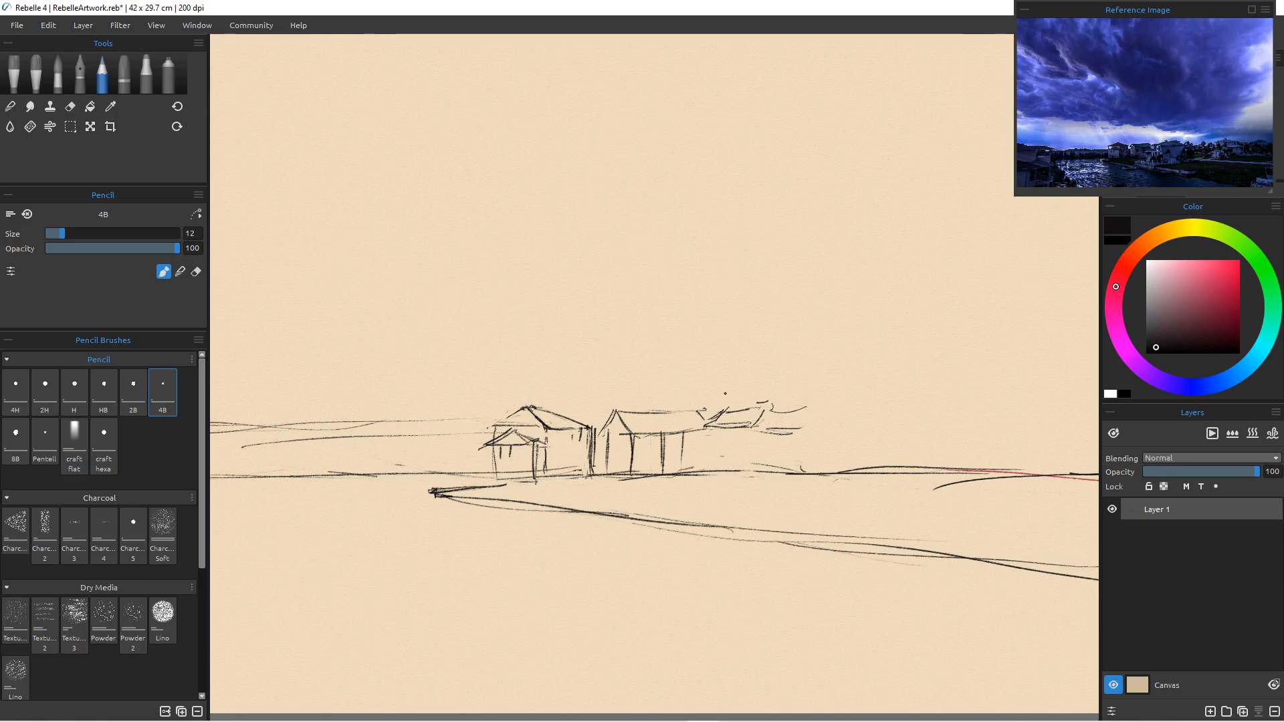
{"action": "left_click_drag", "start_coordinate": [729, 433], "coordinate": [722, 436]}
{"action": "mouse_move", "coordinate": [711, 435]}
{"action": "left_mouse_down"}
{"action": "mouse_move", "coordinate": [696, 450]}
{"action": "mouse_move", "coordinate": [715, 449]}
{"action": "mouse_move", "coordinate": [688, 449]}
{"action": "left_mouse_up"}
Erase the horizon line running right from beneath the third house and return to the 4B pencil.
{"action": "key", "text": "e"}
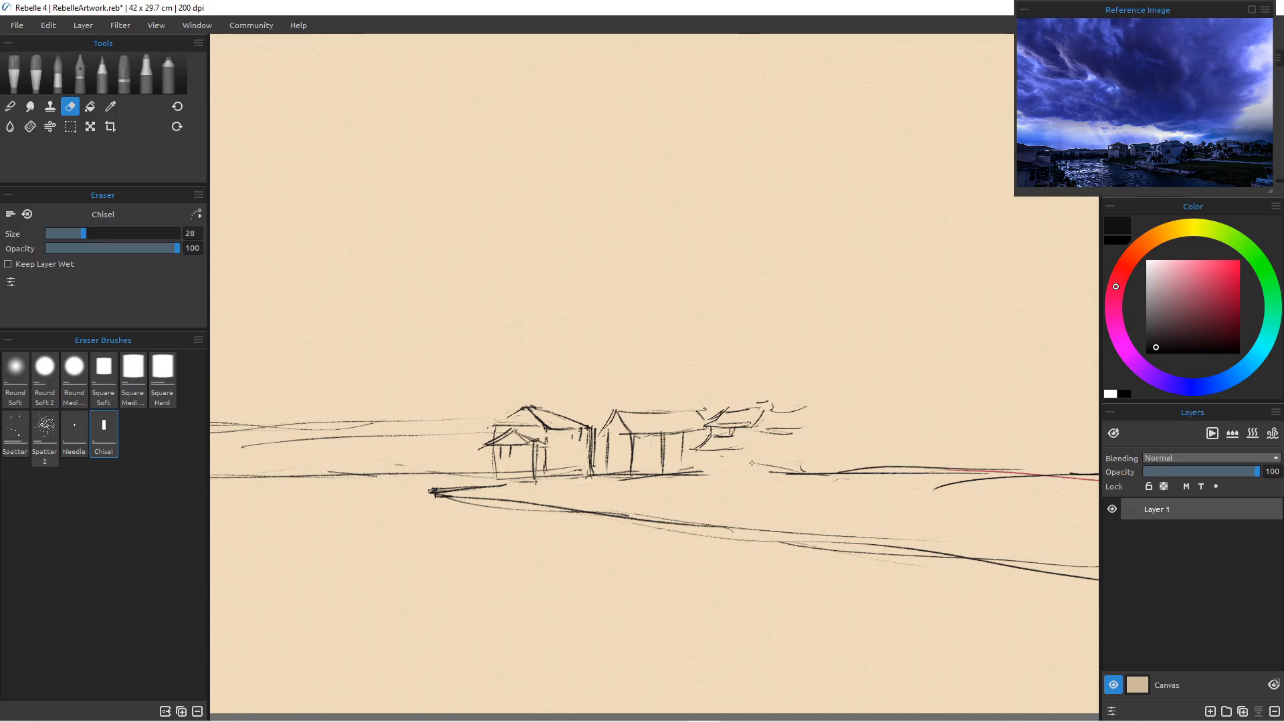
{"action": "left_click_drag", "start_coordinate": [751, 463], "coordinate": [820, 478]}
{"action": "key", "text": "b"}
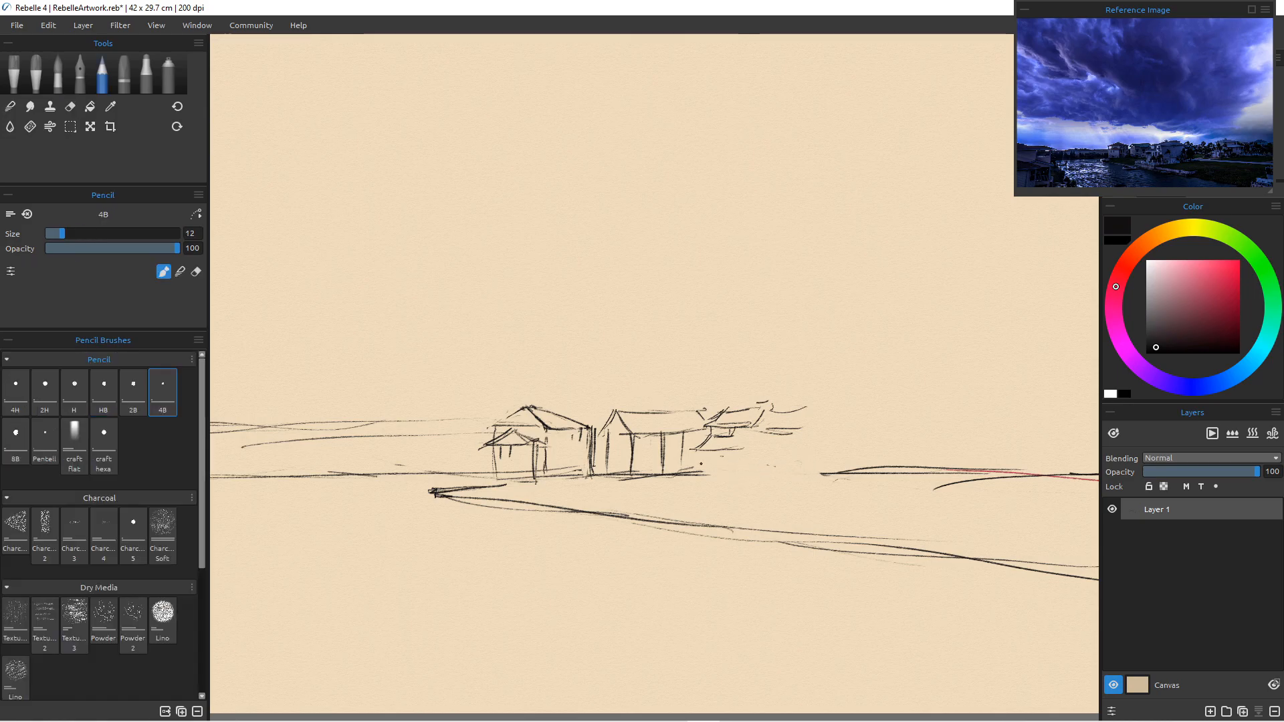
Draw the third house's left wall and a low slatted dock with end posts in front of it.
{"action": "left_click_drag", "start_coordinate": [700, 452], "coordinate": [696, 479]}
{"action": "mouse_move", "coordinate": [671, 509]}
{"action": "left_mouse_down"}
{"action": "mouse_move", "coordinate": [774, 513]}
{"action": "mouse_move", "coordinate": [709, 511]}
{"action": "left_mouse_up"}
{"action": "left_click_drag", "start_coordinate": [752, 512], "coordinate": [686, 510]}
{"action": "left_click_drag", "start_coordinate": [764, 502], "coordinate": [678, 503]}
{"action": "mouse_move", "coordinate": [726, 502]}
{"action": "left_mouse_down"}
{"action": "mouse_move", "coordinate": [679, 498]}
{"action": "mouse_move", "coordinate": [684, 512]}
{"action": "left_mouse_up"}
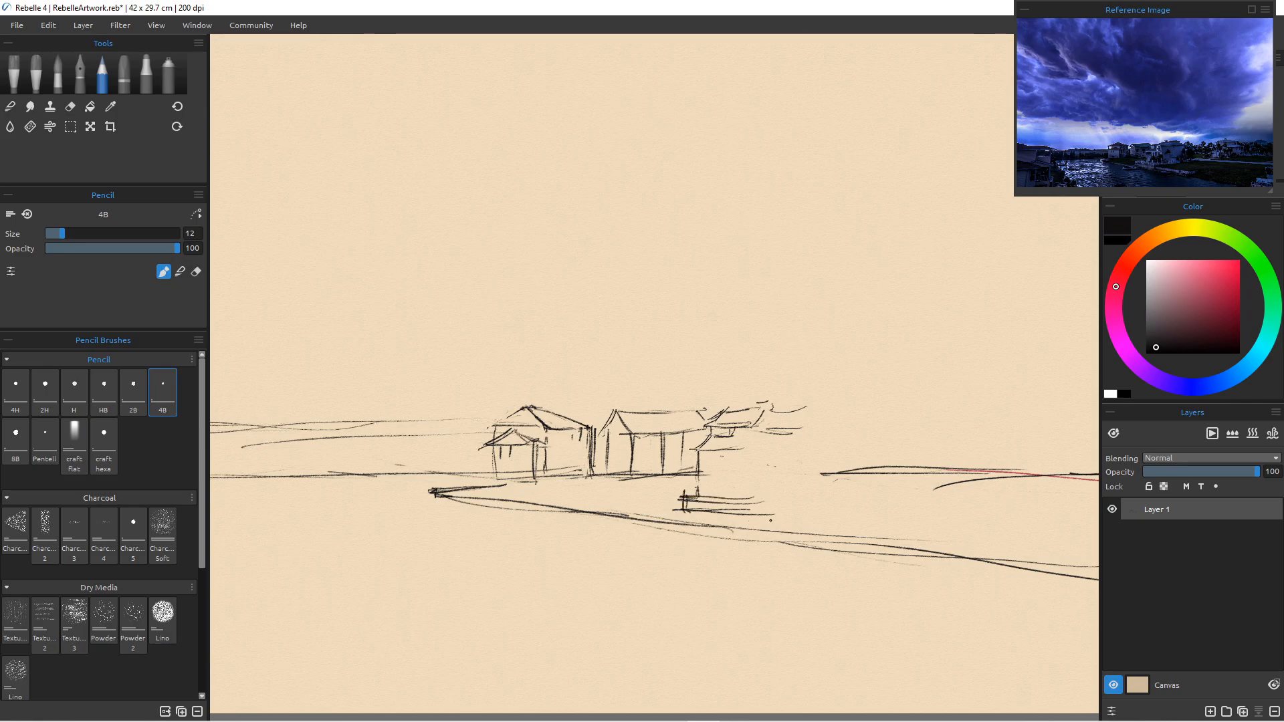
{"action": "mouse_move", "coordinate": [770, 499]}
{"action": "left_mouse_down"}
{"action": "mouse_move", "coordinate": [766, 520]}
{"action": "mouse_move", "coordinate": [782, 516]}
{"action": "left_mouse_up"}
Add door and wall posts to the third house, darken its ground line and strengthen the lower roof eaves.
{"action": "mouse_move", "coordinate": [733, 464]}
{"action": "left_mouse_down"}
{"action": "mouse_move", "coordinate": [697, 468]}
{"action": "mouse_move", "coordinate": [735, 478]}
{"action": "mouse_move", "coordinate": [730, 491]}
{"action": "mouse_move", "coordinate": [740, 469]}
{"action": "mouse_move", "coordinate": [730, 477]}
{"action": "left_mouse_up"}
{"action": "left_click_drag", "start_coordinate": [729, 472], "coordinate": [729, 493]}
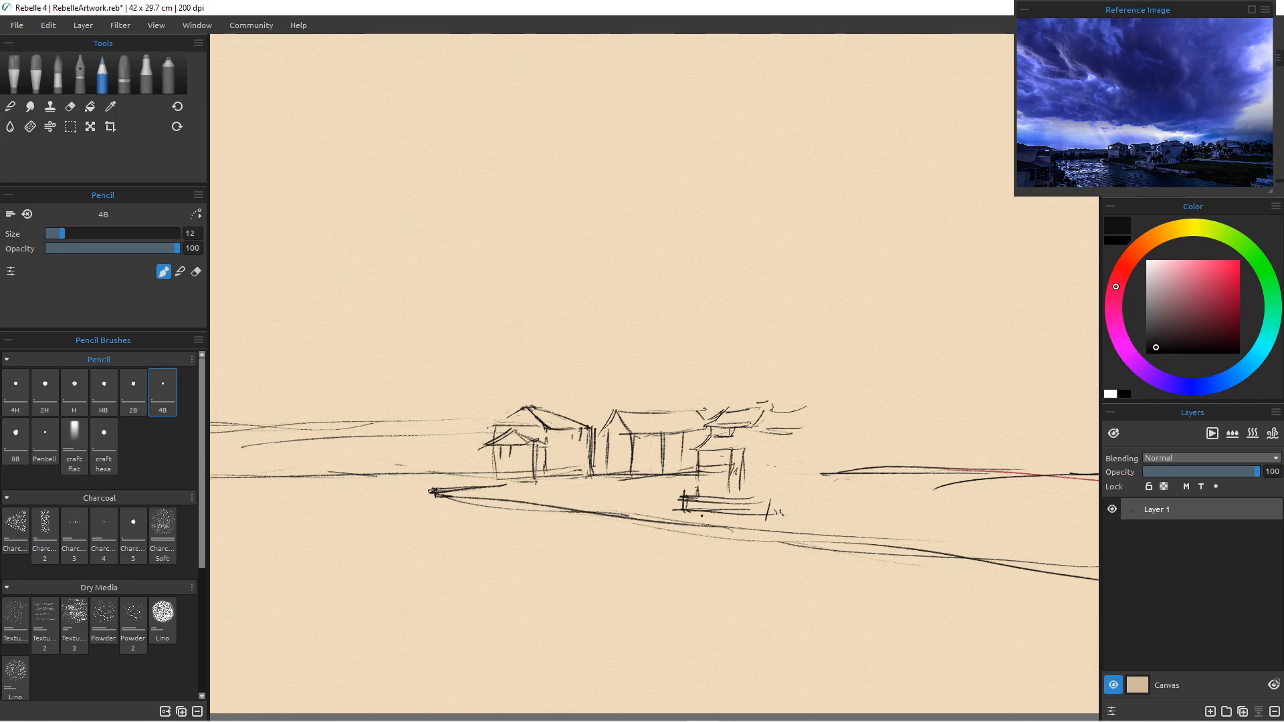
{"action": "mouse_move", "coordinate": [707, 470]}
{"action": "left_mouse_down"}
{"action": "mouse_move", "coordinate": [707, 491]}
{"action": "mouse_move", "coordinate": [675, 478]}
{"action": "left_mouse_up"}
{"action": "mouse_move", "coordinate": [760, 462]}
{"action": "left_mouse_down"}
{"action": "mouse_move", "coordinate": [785, 463]}
{"action": "mouse_move", "coordinate": [777, 453]}
{"action": "left_mouse_up"}
{"action": "left_click_drag", "start_coordinate": [790, 451], "coordinate": [739, 455]}
{"action": "left_click_drag", "start_coordinate": [780, 453], "coordinate": [751, 458]}
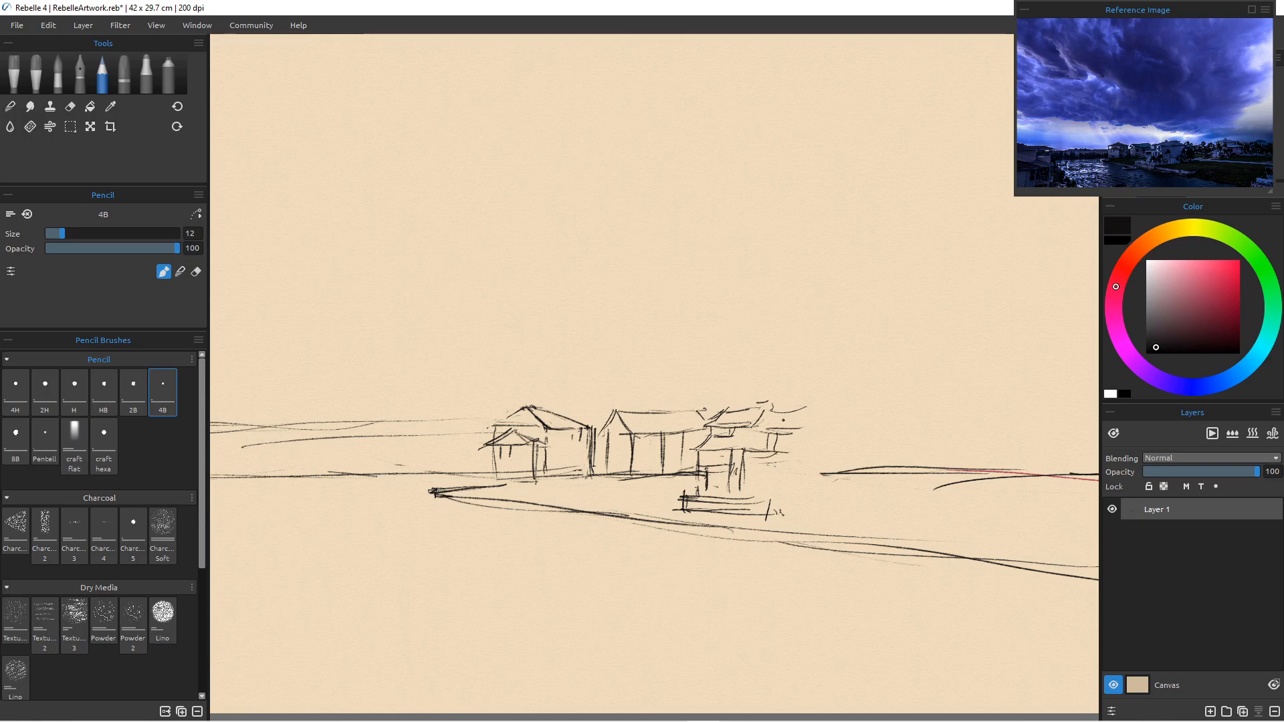
Close the third house's right side with an angled roof end and a vertical wall line down to the dock.
{"action": "left_click_drag", "start_coordinate": [804, 403], "coordinate": [779, 450]}
{"action": "left_click_drag", "start_coordinate": [801, 406], "coordinate": [782, 452]}
{"action": "key", "text": "e"}
{"action": "left_click_drag", "start_coordinate": [787, 454], "coordinate": [784, 505]}
Sketch a wide hipped roof for the large house right of the tiered roofs, topped with a small cupola.
{"action": "left_click_drag", "start_coordinate": [794, 426], "coordinate": [890, 429]}
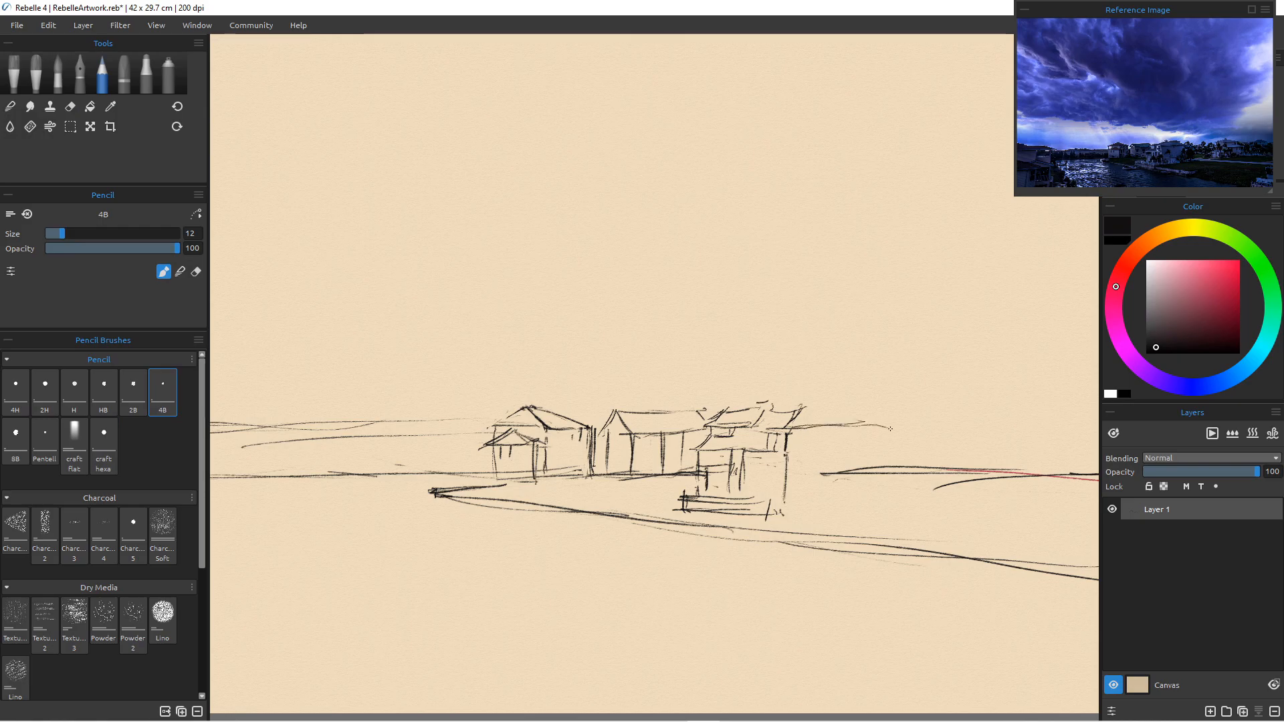
{"action": "scroll", "coordinate": [653, 373], "scroll_direction": "down", "scroll_amount": 5}
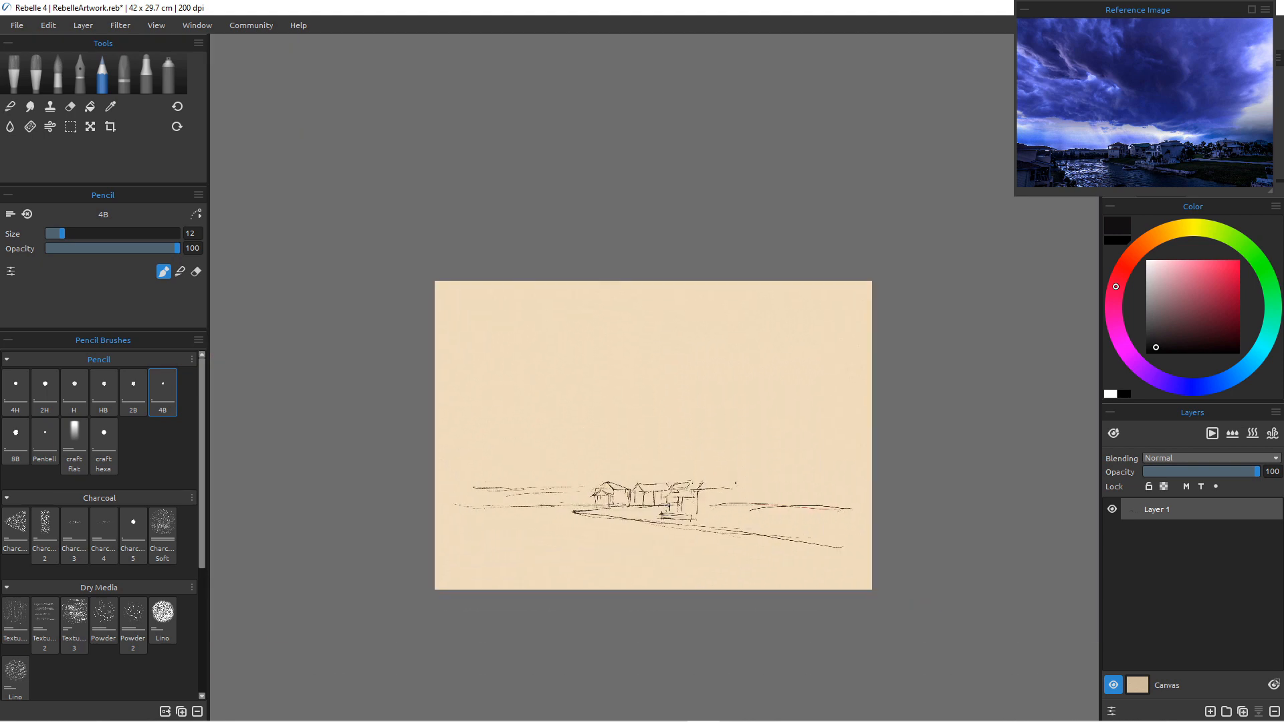
{"action": "left_click_drag", "start_coordinate": [696, 487], "coordinate": [742, 488]}
{"action": "scroll", "coordinate": [714, 487], "scroll_direction": "up", "scroll_amount": 5}
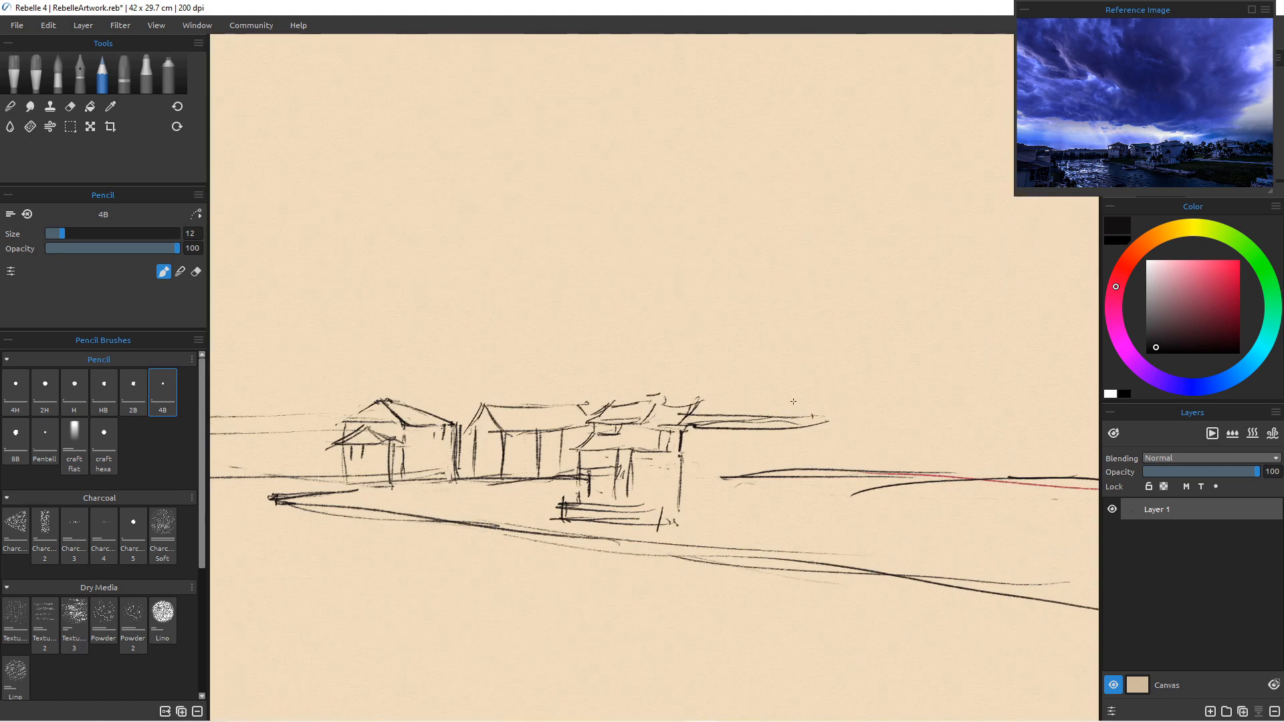
{"action": "mouse_move", "coordinate": [791, 400]}
{"action": "left_mouse_down"}
{"action": "mouse_move", "coordinate": [825, 430]}
{"action": "mouse_move", "coordinate": [774, 426]}
{"action": "left_mouse_up"}
{"action": "mouse_move", "coordinate": [692, 400]}
{"action": "left_mouse_down"}
{"action": "mouse_move", "coordinate": [789, 398]}
{"action": "mouse_move", "coordinate": [718, 382]}
{"action": "mouse_move", "coordinate": [738, 386]}
{"action": "mouse_move", "coordinate": [730, 376]}
{"action": "mouse_move", "coordinate": [737, 385]}
{"action": "mouse_move", "coordinate": [708, 386]}
{"action": "mouse_move", "coordinate": [732, 376]}
{"action": "mouse_move", "coordinate": [801, 392]}
{"action": "mouse_move", "coordinate": [819, 417]}
{"action": "left_mouse_up"}
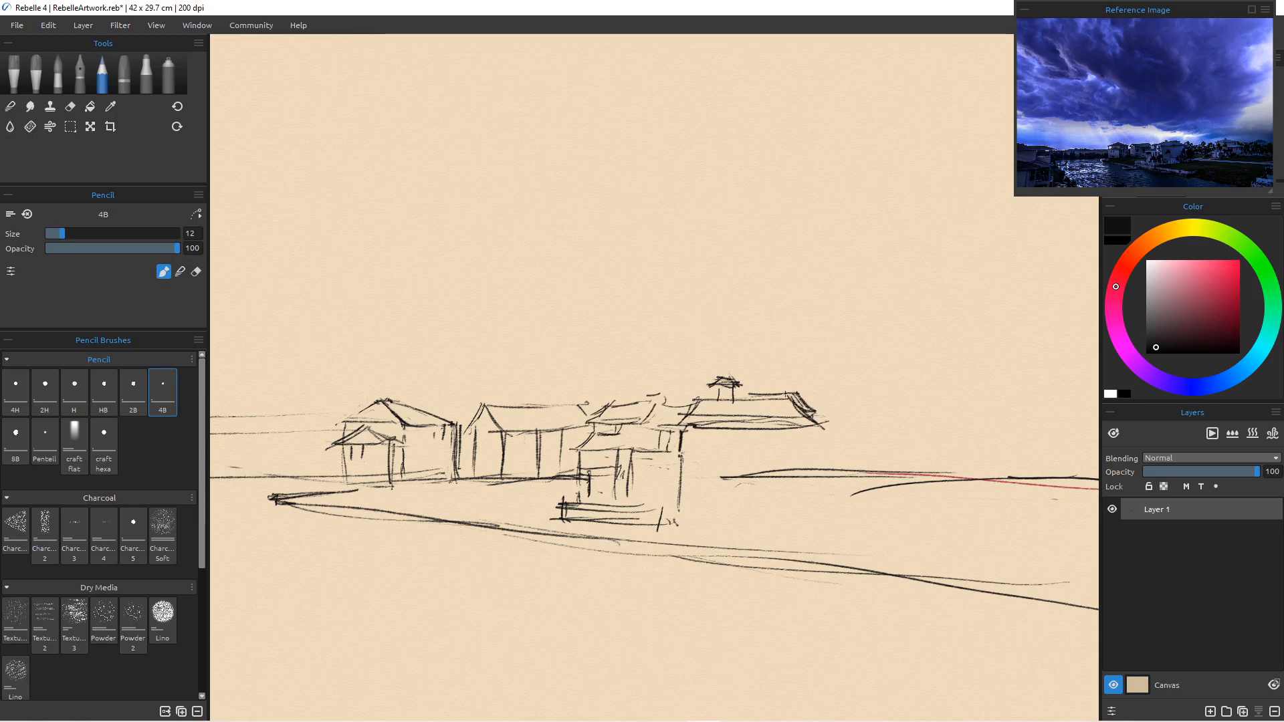
{"action": "left_click_drag", "start_coordinate": [746, 394], "coordinate": [790, 392]}
Erase the surplus line inside the large house's roof above the eave and return to the 4B pencil.
{"action": "key", "text": "e"}
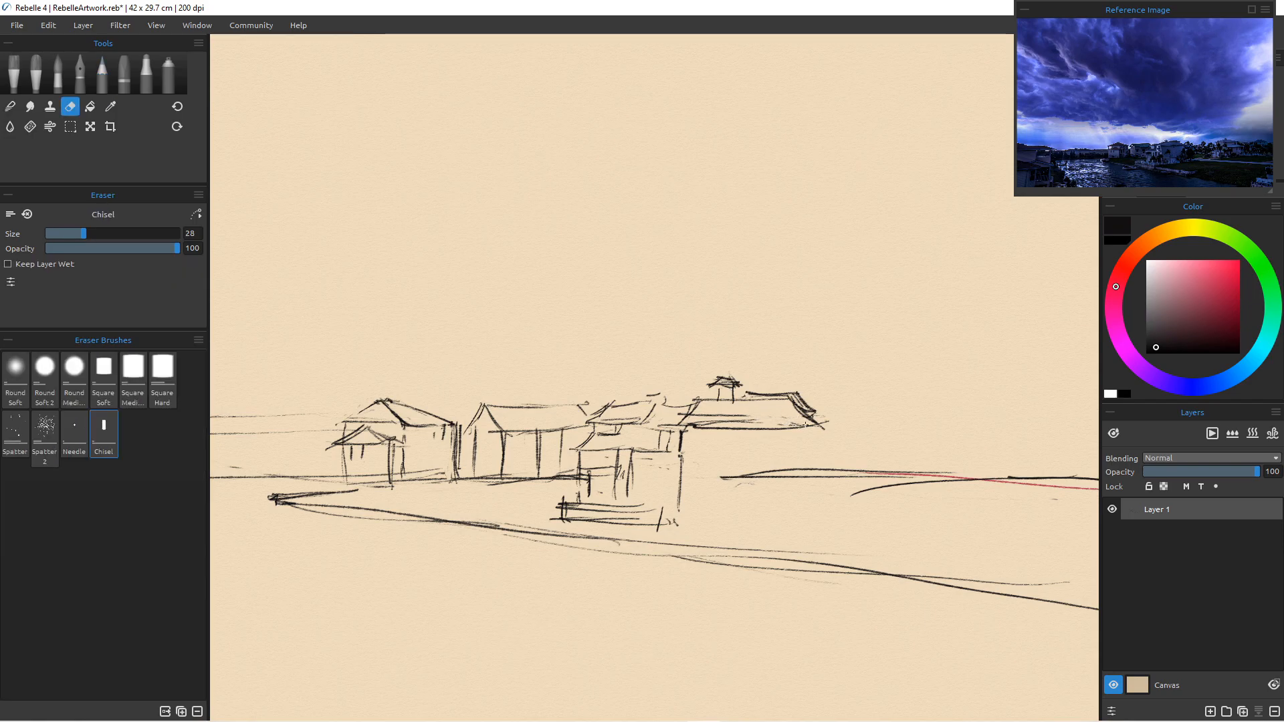
{"action": "left_click_drag", "start_coordinate": [806, 424], "coordinate": [712, 410]}
{"action": "left_click_drag", "start_coordinate": [796, 422], "coordinate": [707, 417]}
{"action": "key", "text": "e"}
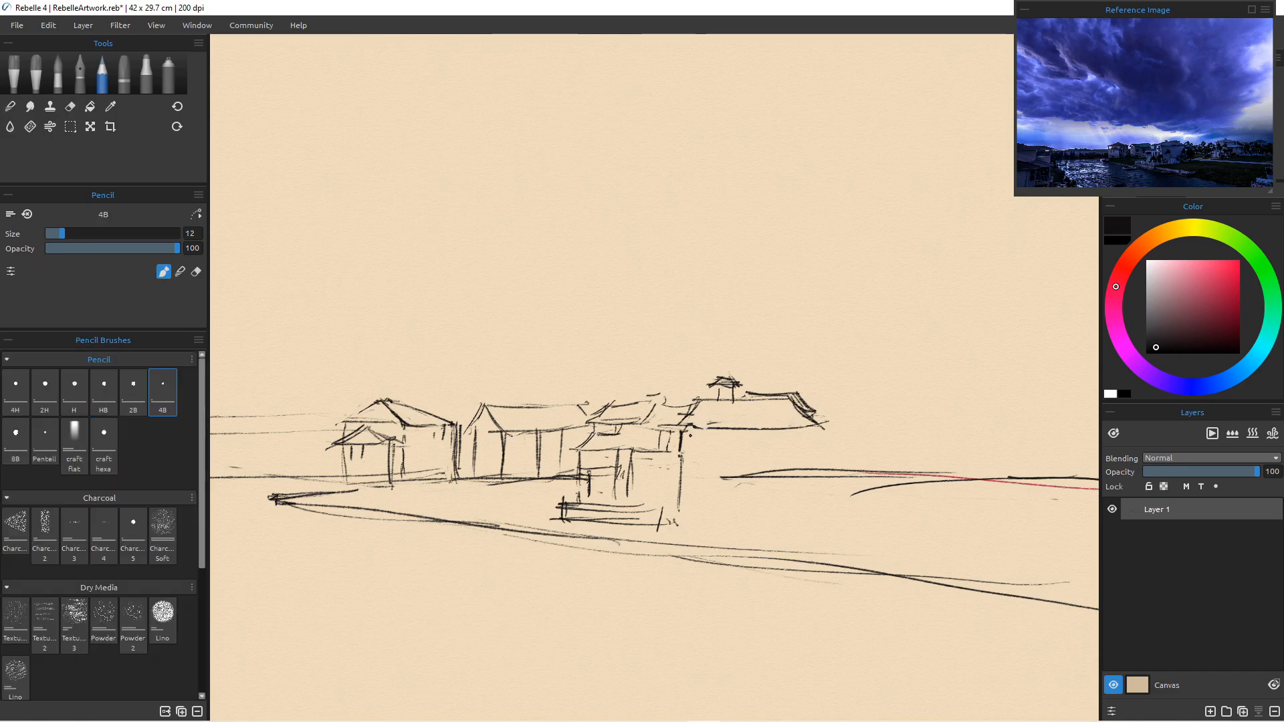
{"action": "key", "text": "e"}
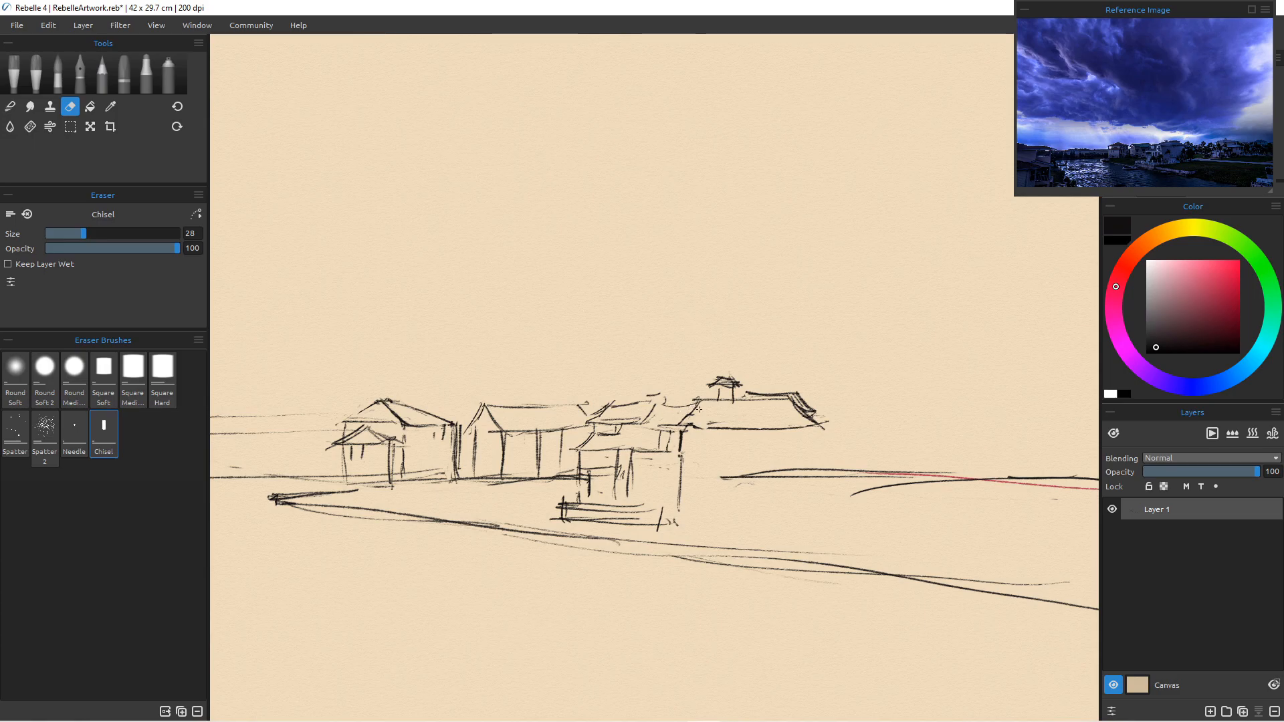
{"action": "key", "text": "e"}
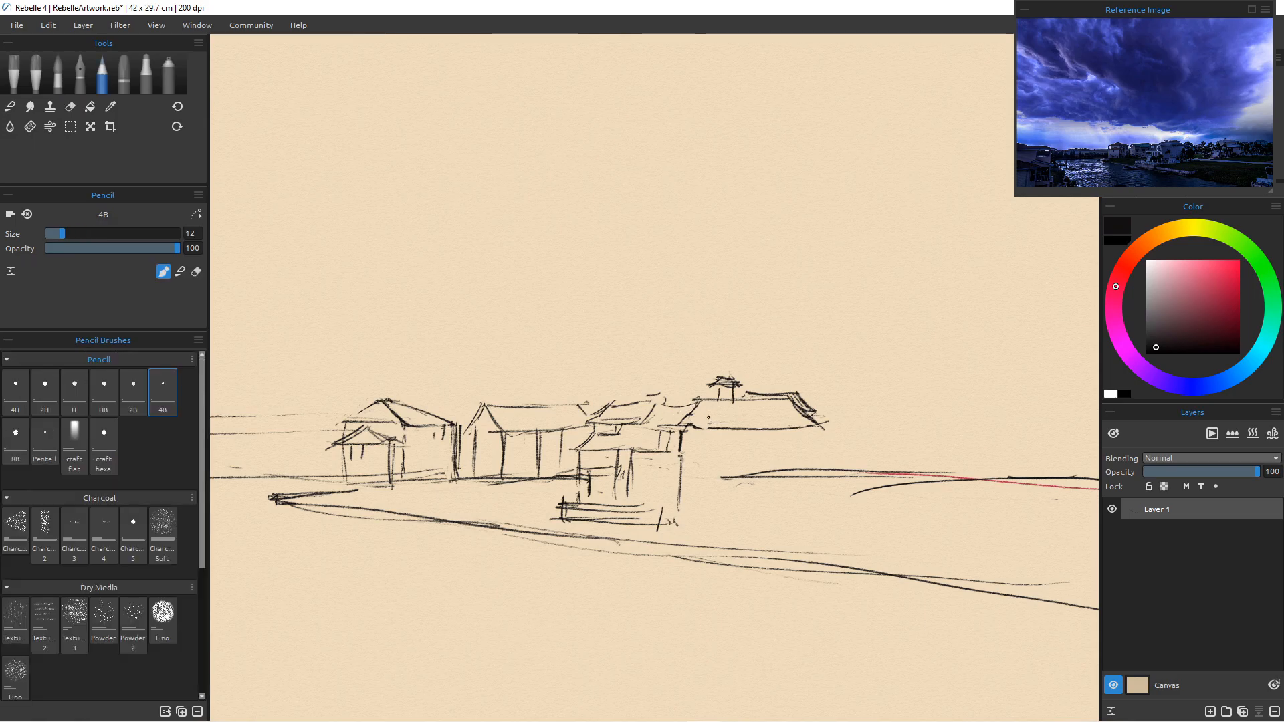
Refine the large roof's left edge and sketch tree foliage hanging below its right eave with a trunk stroke.
{"action": "left_click_drag", "start_coordinate": [699, 400], "coordinate": [650, 426]}
{"action": "left_click_drag", "start_coordinate": [811, 426], "coordinate": [814, 437]}
{"action": "mouse_move", "coordinate": [817, 440]}
{"action": "left_mouse_down"}
{"action": "mouse_move", "coordinate": [842, 459]}
{"action": "mouse_move", "coordinate": [854, 493]}
{"action": "mouse_move", "coordinate": [807, 441]}
{"action": "mouse_move", "coordinate": [821, 452]}
{"action": "mouse_move", "coordinate": [827, 437]}
{"action": "mouse_move", "coordinate": [829, 492]}
{"action": "left_mouse_up"}
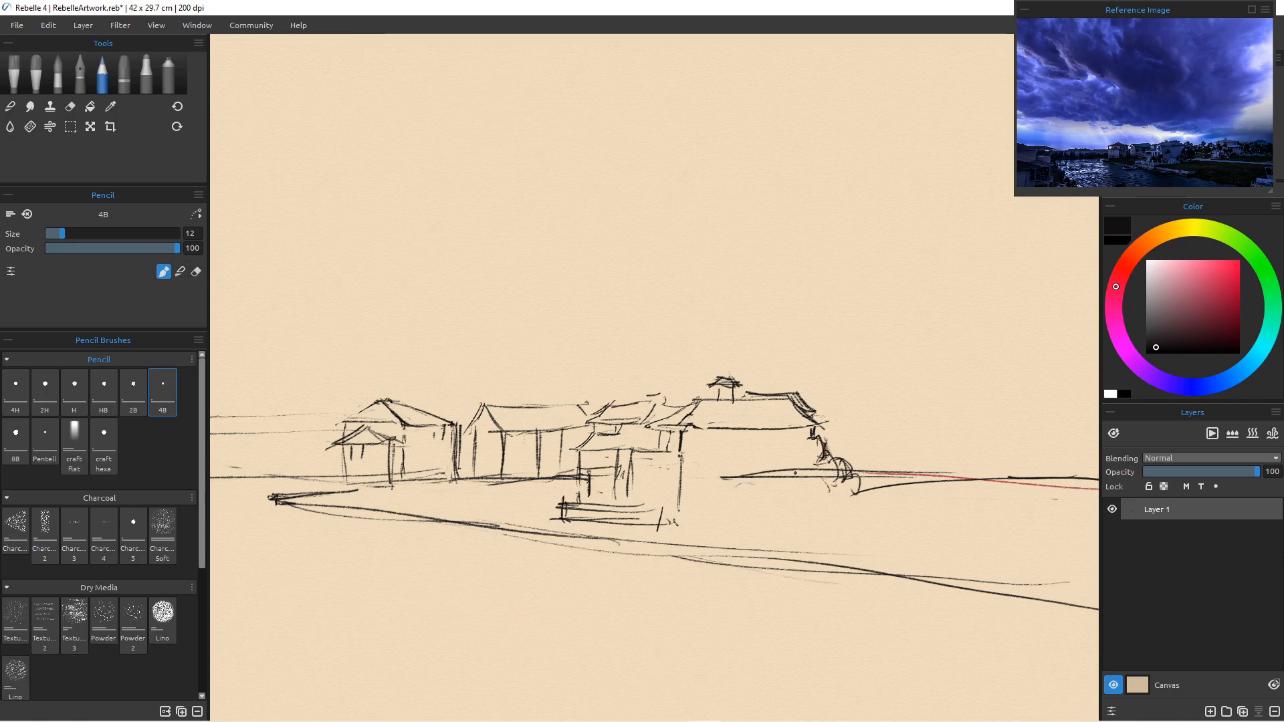
{"action": "mouse_move", "coordinate": [807, 438]}
{"action": "left_mouse_down"}
{"action": "mouse_move", "coordinate": [802, 473]}
{"action": "mouse_move", "coordinate": [811, 447]}
{"action": "mouse_move", "coordinate": [815, 515]}
{"action": "left_mouse_up"}
Erase the messy foliage strokes beside the large house and redraw the tall tree with a darker crown and trunk.
{"action": "key", "text": "e"}
{"action": "mouse_move", "coordinate": [831, 458]}
{"action": "left_mouse_down"}
{"action": "mouse_move", "coordinate": [836, 491]}
{"action": "mouse_move", "coordinate": [848, 478]}
{"action": "mouse_move", "coordinate": [831, 446]}
{"action": "mouse_move", "coordinate": [824, 478]}
{"action": "mouse_move", "coordinate": [803, 463]}
{"action": "left_mouse_up"}
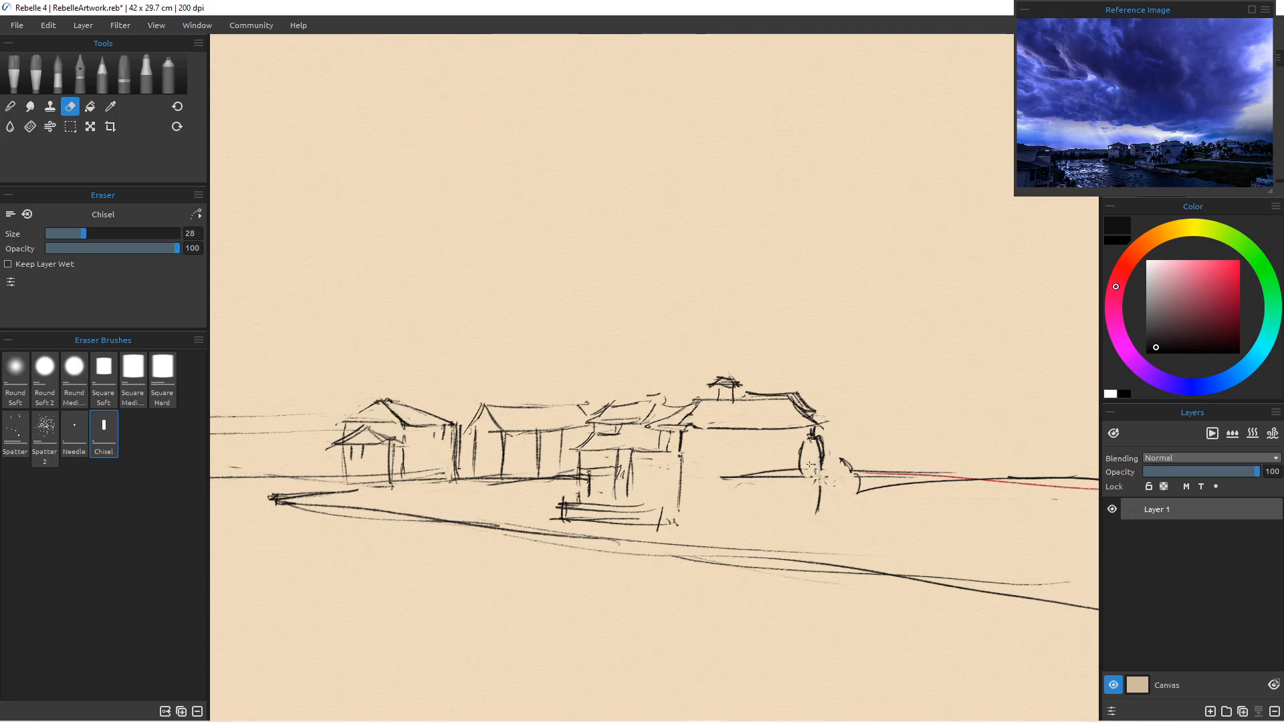
{"action": "key", "text": "b"}
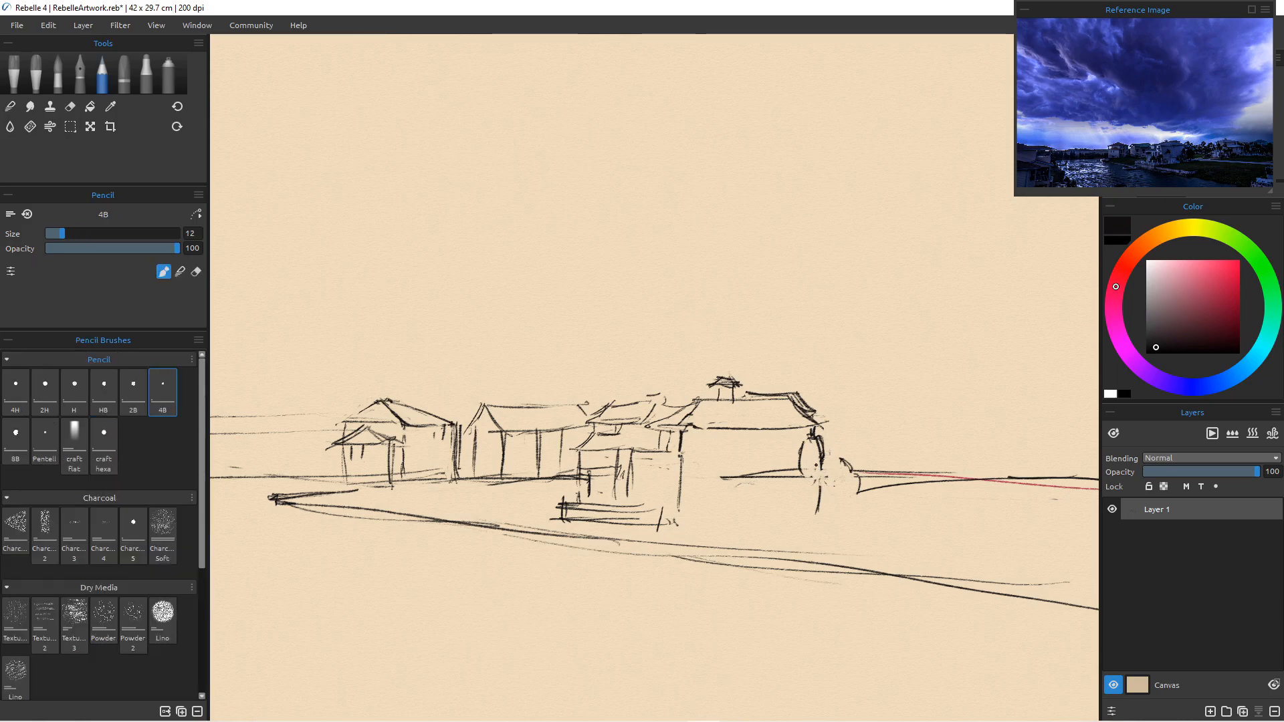
{"action": "left_click_drag", "start_coordinate": [821, 453], "coordinate": [820, 508]}
{"action": "left_click_drag", "start_coordinate": [801, 449], "coordinate": [811, 462]}
{"action": "mouse_move", "coordinate": [819, 505]}
{"action": "left_mouse_down"}
{"action": "mouse_move", "coordinate": [816, 517]}
{"action": "mouse_move", "coordinate": [808, 504]}
{"action": "left_mouse_up"}
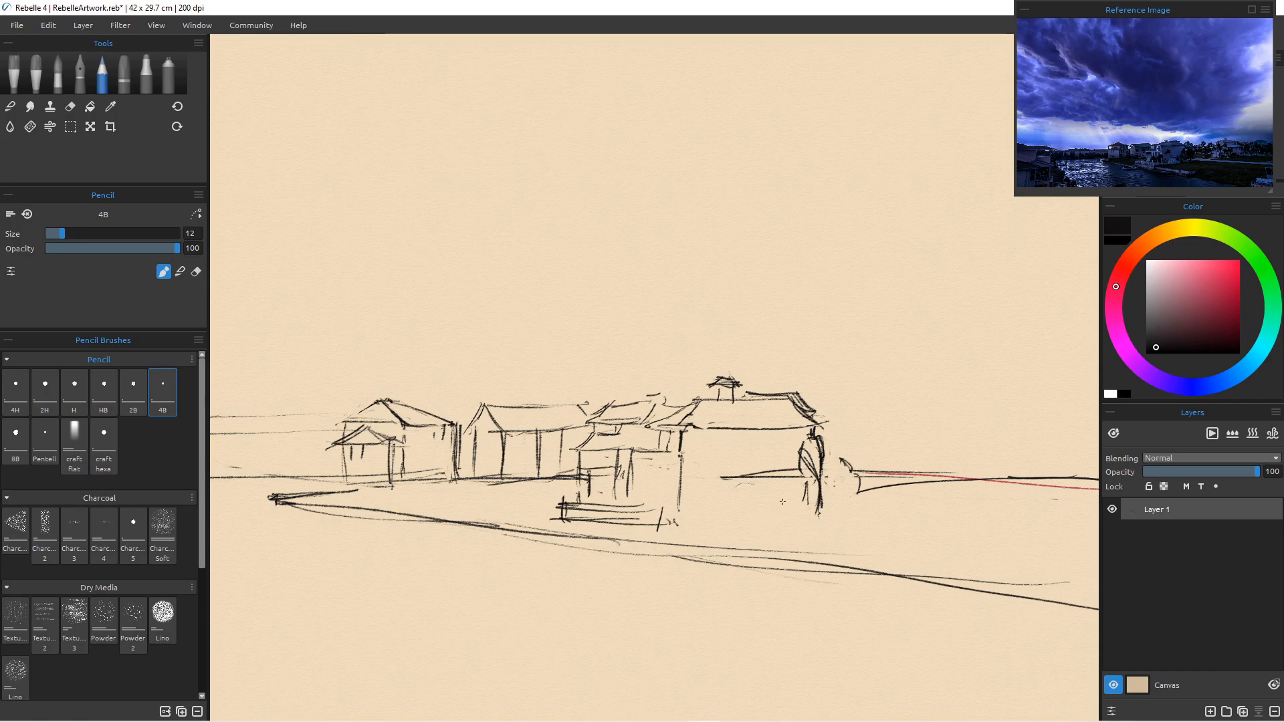
Sketch a small rowboat below the dock, reinforce the dock's slats and posts, and draw the sloping bank beside it.
{"action": "mouse_move", "coordinate": [698, 523]}
{"action": "left_mouse_down"}
{"action": "mouse_move", "coordinate": [796, 496]}
{"action": "mouse_move", "coordinate": [672, 534]}
{"action": "mouse_move", "coordinate": [682, 533]}
{"action": "mouse_move", "coordinate": [657, 551]}
{"action": "mouse_move", "coordinate": [547, 521]}
{"action": "mouse_move", "coordinate": [555, 531]}
{"action": "left_mouse_up"}
{"action": "mouse_move", "coordinate": [556, 498]}
{"action": "left_mouse_down"}
{"action": "mouse_move", "coordinate": [552, 538]}
{"action": "mouse_move", "coordinate": [588, 539]}
{"action": "mouse_move", "coordinate": [507, 536]}
{"action": "left_mouse_up"}
{"action": "mouse_move", "coordinate": [508, 538]}
{"action": "left_mouse_down"}
{"action": "mouse_move", "coordinate": [578, 548]}
{"action": "mouse_move", "coordinate": [483, 540]}
{"action": "mouse_move", "coordinate": [583, 555]}
{"action": "left_mouse_up"}
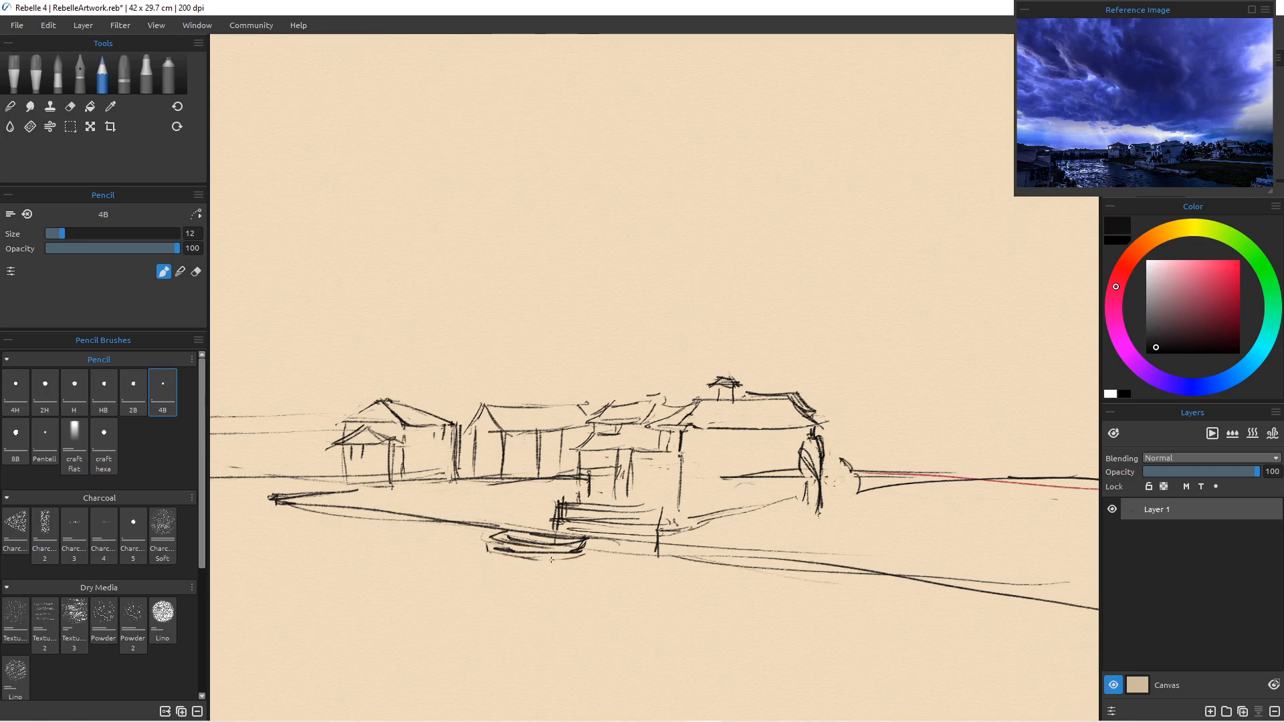
{"action": "left_click_drag", "start_coordinate": [660, 504], "coordinate": [601, 505]}
{"action": "left_click_drag", "start_coordinate": [667, 512], "coordinate": [564, 512]}
{"action": "left_click_drag", "start_coordinate": [744, 515], "coordinate": [661, 535]}
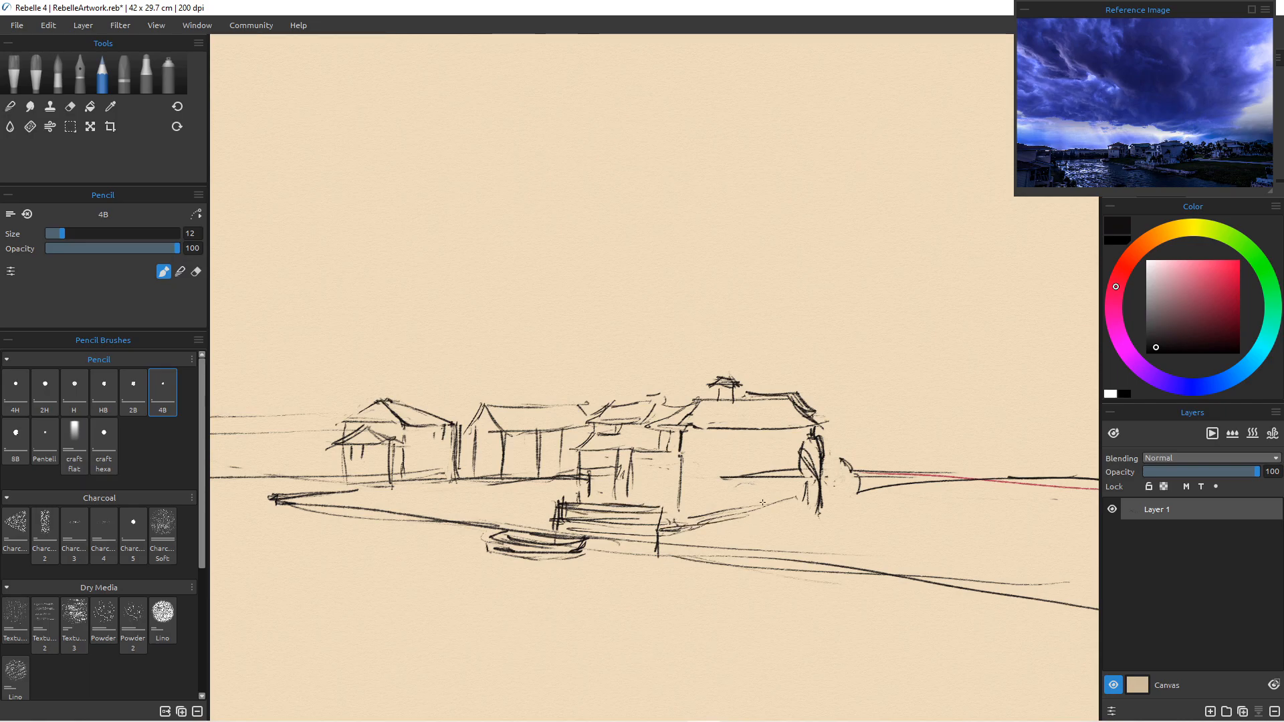
Hatch the shaded underside of the large house above the dock and add short fence posts along the bank.
{"action": "mouse_move", "coordinate": [762, 502]}
{"action": "left_mouse_down"}
{"action": "mouse_move", "coordinate": [704, 531]}
{"action": "mouse_move", "coordinate": [678, 516]}
{"action": "mouse_move", "coordinate": [678, 537]}
{"action": "mouse_move", "coordinate": [670, 524]}
{"action": "mouse_move", "coordinate": [710, 507]}
{"action": "left_mouse_up"}
{"action": "mouse_move", "coordinate": [674, 485]}
{"action": "left_mouse_down"}
{"action": "mouse_move", "coordinate": [618, 478]}
{"action": "mouse_move", "coordinate": [702, 482]}
{"action": "mouse_move", "coordinate": [684, 482]}
{"action": "mouse_move", "coordinate": [681, 512]}
{"action": "mouse_move", "coordinate": [718, 511]}
{"action": "mouse_move", "coordinate": [638, 501]}
{"action": "mouse_move", "coordinate": [634, 480]}
{"action": "mouse_move", "coordinate": [635, 503]}
{"action": "mouse_move", "coordinate": [655, 499]}
{"action": "left_mouse_up"}
{"action": "left_click_drag", "start_coordinate": [735, 511], "coordinate": [767, 508]}
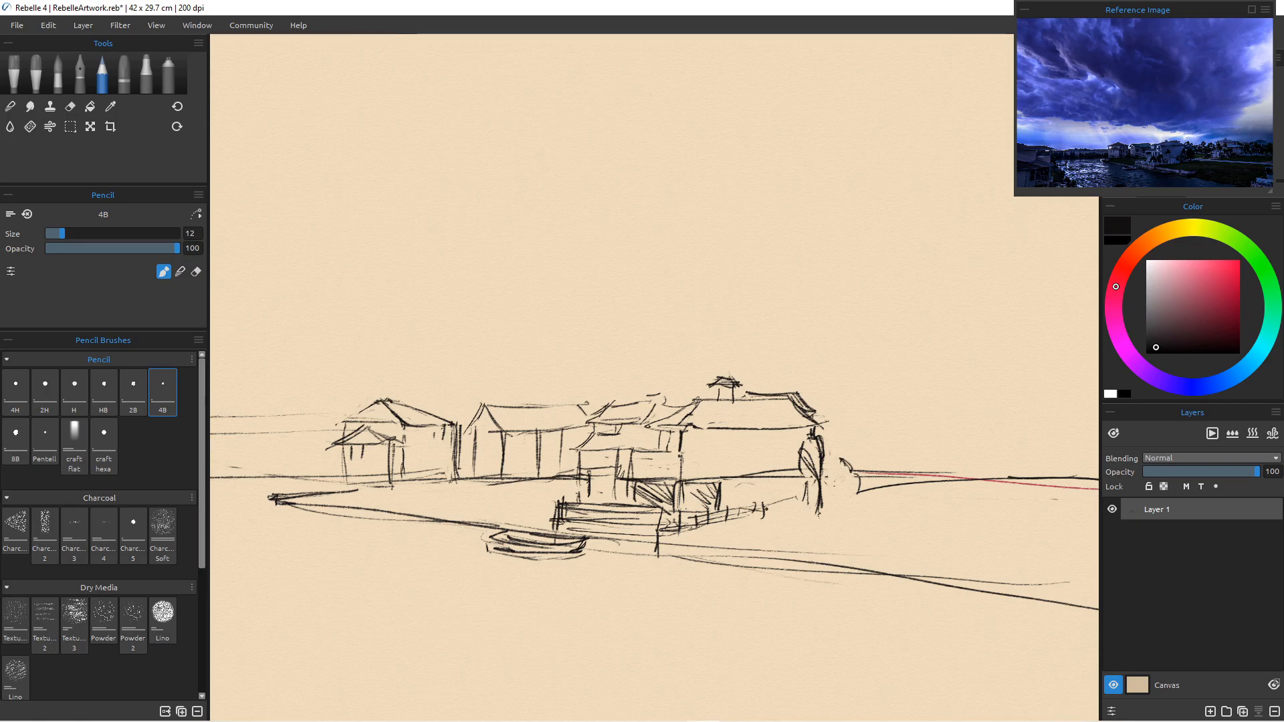
Sketch a rounded bush beside the tall tree and a long flat land strip with layered strokes extending right.
{"action": "mouse_move", "coordinate": [840, 465]}
{"action": "left_mouse_down"}
{"action": "mouse_move", "coordinate": [863, 489]}
{"action": "mouse_move", "coordinate": [837, 485]}
{"action": "mouse_move", "coordinate": [864, 488]}
{"action": "mouse_move", "coordinate": [838, 495]}
{"action": "mouse_move", "coordinate": [843, 475]}
{"action": "mouse_move", "coordinate": [854, 507]}
{"action": "mouse_move", "coordinate": [826, 480]}
{"action": "mouse_move", "coordinate": [837, 475]}
{"action": "mouse_move", "coordinate": [831, 497]}
{"action": "mouse_move", "coordinate": [843, 504]}
{"action": "mouse_move", "coordinate": [827, 513]}
{"action": "mouse_move", "coordinate": [818, 501]}
{"action": "mouse_move", "coordinate": [934, 518]}
{"action": "mouse_move", "coordinate": [914, 511]}
{"action": "mouse_move", "coordinate": [1006, 507]}
{"action": "mouse_move", "coordinate": [1086, 526]}
{"action": "left_mouse_up"}
{"action": "left_click_drag", "start_coordinate": [1006, 508], "coordinate": [846, 502]}
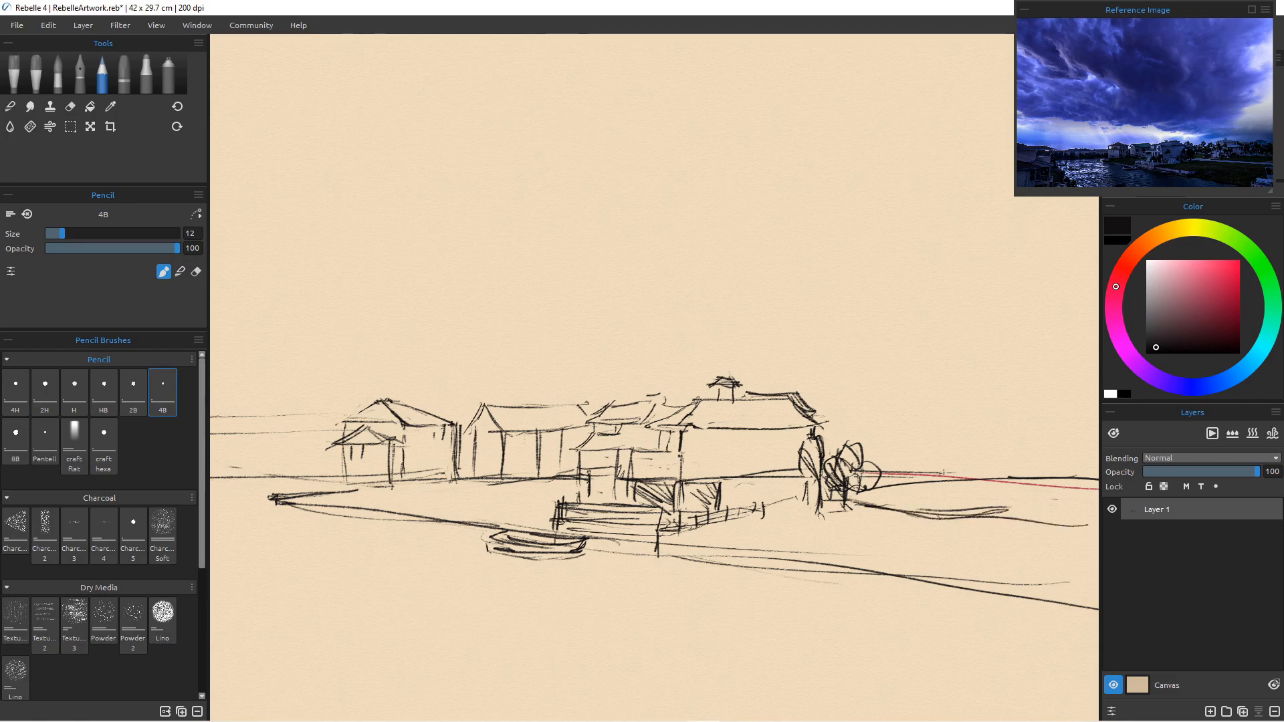
{"action": "mouse_move", "coordinate": [942, 476]}
{"action": "left_mouse_down"}
{"action": "mouse_move", "coordinate": [873, 496]}
{"action": "mouse_move", "coordinate": [1091, 510]}
{"action": "mouse_move", "coordinate": [1051, 508]}
{"action": "left_mouse_up"}
{"action": "left_click_drag", "start_coordinate": [942, 500], "coordinate": [1068, 511]}
{"action": "mouse_move", "coordinate": [904, 498]}
{"action": "left_mouse_down"}
{"action": "mouse_move", "coordinate": [977, 501]}
{"action": "mouse_move", "coordinate": [902, 491]}
{"action": "mouse_move", "coordinate": [951, 516]}
{"action": "left_mouse_up"}
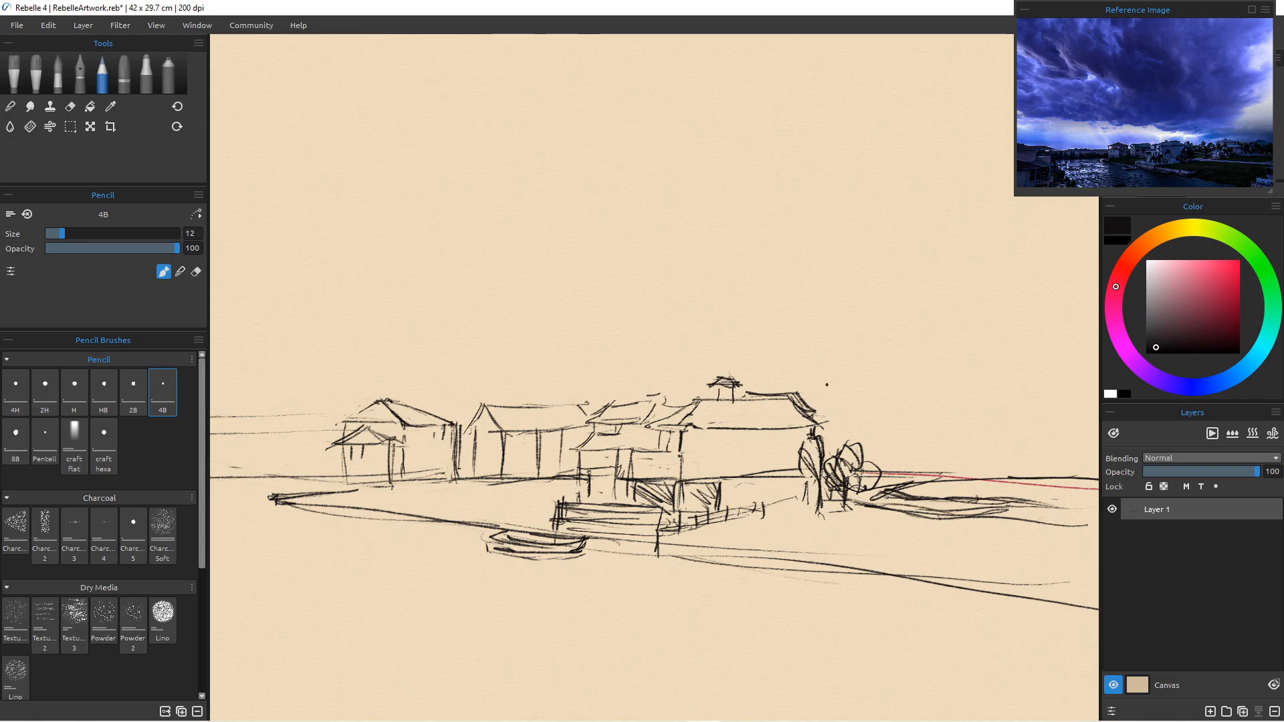
Sketch hatched, pitched roofs of a background house behind the bush with light treetop strokes above.
{"action": "mouse_move", "coordinate": [875, 416]}
{"action": "left_mouse_down"}
{"action": "mouse_move", "coordinate": [898, 431]}
{"action": "mouse_move", "coordinate": [889, 418]}
{"action": "left_mouse_up"}
{"action": "mouse_move", "coordinate": [896, 396]}
{"action": "left_mouse_down"}
{"action": "mouse_move", "coordinate": [912, 463]}
{"action": "mouse_move", "coordinate": [898, 466]}
{"action": "left_mouse_up"}
{"action": "left_click_drag", "start_coordinate": [865, 449], "coordinate": [886, 468]}
{"action": "mouse_move", "coordinate": [869, 418]}
{"action": "left_mouse_down"}
{"action": "mouse_move", "coordinate": [899, 438]}
{"action": "mouse_move", "coordinate": [840, 438]}
{"action": "mouse_move", "coordinate": [882, 430]}
{"action": "left_mouse_up"}
{"action": "left_click_drag", "start_coordinate": [826, 435], "coordinate": [840, 426]}
{"action": "mouse_move", "coordinate": [838, 437]}
{"action": "left_mouse_down"}
{"action": "mouse_move", "coordinate": [931, 420]}
{"action": "mouse_move", "coordinate": [924, 436]}
{"action": "mouse_move", "coordinate": [935, 423]}
{"action": "left_mouse_up"}
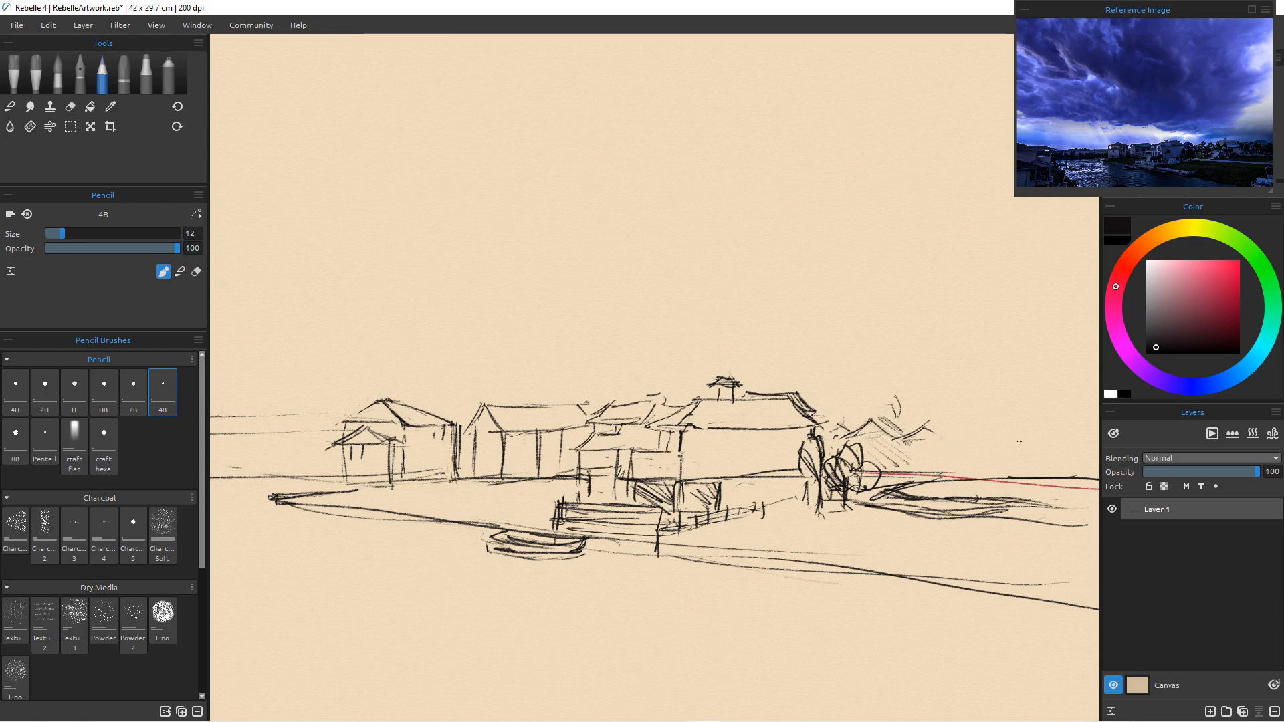
Draw a low background house with wall posts right of the hatched roofs, plus a small tiered roof beyond it.
{"action": "left_click_drag", "start_coordinate": [1016, 443], "coordinate": [944, 441]}
{"action": "left_click_drag", "start_coordinate": [957, 438], "coordinate": [1016, 443]}
{"action": "mouse_move", "coordinate": [945, 444]}
{"action": "left_mouse_down"}
{"action": "mouse_move", "coordinate": [1008, 428]}
{"action": "mouse_move", "coordinate": [950, 448]}
{"action": "mouse_move", "coordinate": [1022, 471]}
{"action": "mouse_move", "coordinate": [983, 478]}
{"action": "left_mouse_up"}
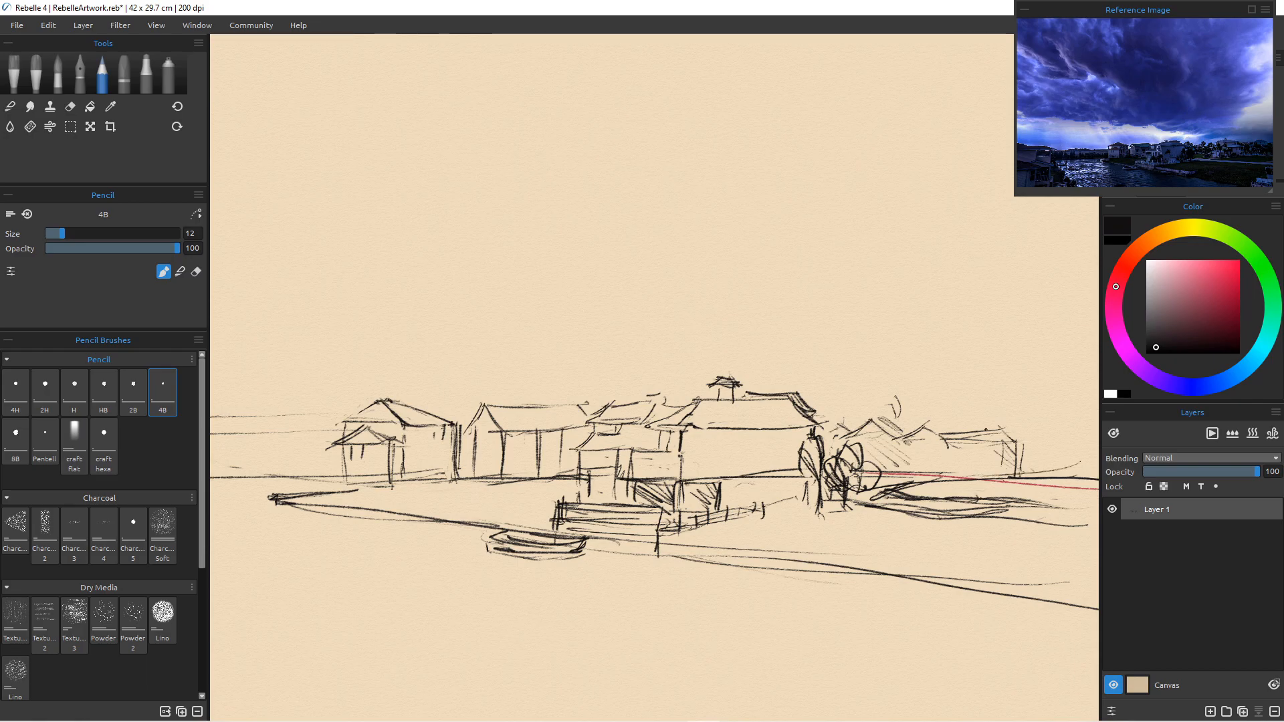
{"action": "mouse_move", "coordinate": [986, 429]}
{"action": "left_mouse_down"}
{"action": "mouse_move", "coordinate": [936, 431]}
{"action": "mouse_move", "coordinate": [1063, 415]}
{"action": "mouse_move", "coordinate": [1059, 403]}
{"action": "mouse_move", "coordinate": [1015, 422]}
{"action": "left_mouse_up"}
{"action": "mouse_move", "coordinate": [1067, 416]}
{"action": "left_mouse_down"}
{"action": "mouse_move", "coordinate": [1033, 418]}
{"action": "mouse_move", "coordinate": [1089, 438]}
{"action": "left_mouse_up"}
{"action": "mouse_move", "coordinate": [1029, 428]}
{"action": "left_mouse_down"}
{"action": "mouse_move", "coordinate": [1068, 431]}
{"action": "mouse_move", "coordinate": [1009, 438]}
{"action": "left_mouse_up"}
{"action": "left_click_drag", "start_coordinate": [1016, 426], "coordinate": [1003, 433]}
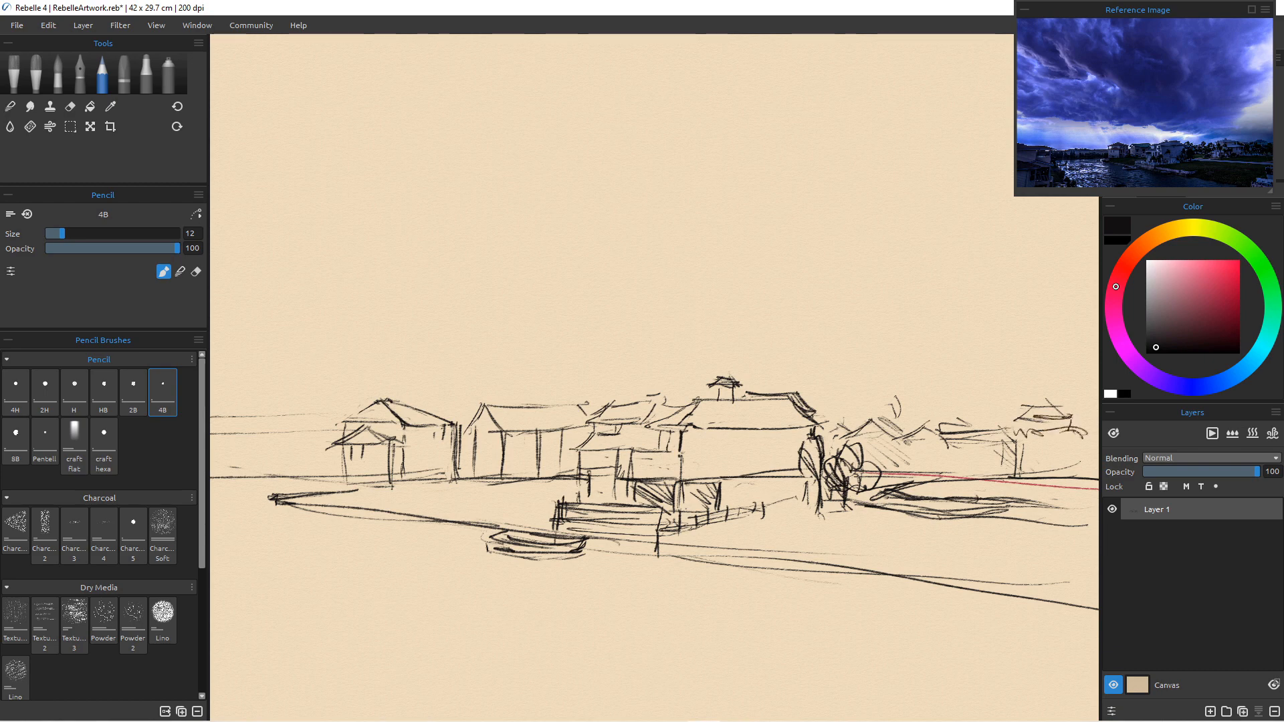
Extend the low background house's walls down to the land strip and erase the horizon lines crossing it.
{"action": "scroll", "coordinate": [744, 503], "scroll_direction": "down", "scroll_amount": 6}
{"action": "scroll", "coordinate": [744, 503], "scroll_direction": "up", "scroll_amount": 3}
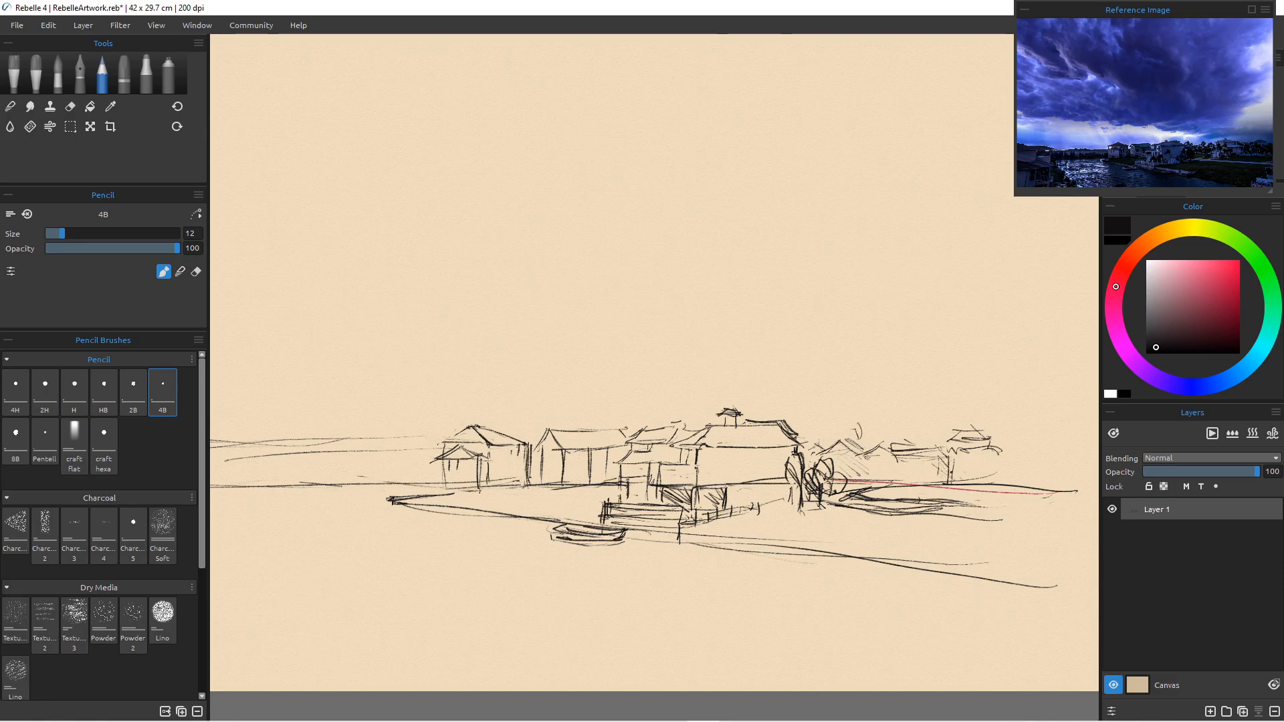
{"action": "mouse_move", "coordinate": [952, 455]}
{"action": "left_mouse_down"}
{"action": "mouse_move", "coordinate": [952, 498]}
{"action": "mouse_move", "coordinate": [916, 481]}
{"action": "mouse_move", "coordinate": [885, 486]}
{"action": "left_mouse_up"}
{"action": "key", "text": "e"}
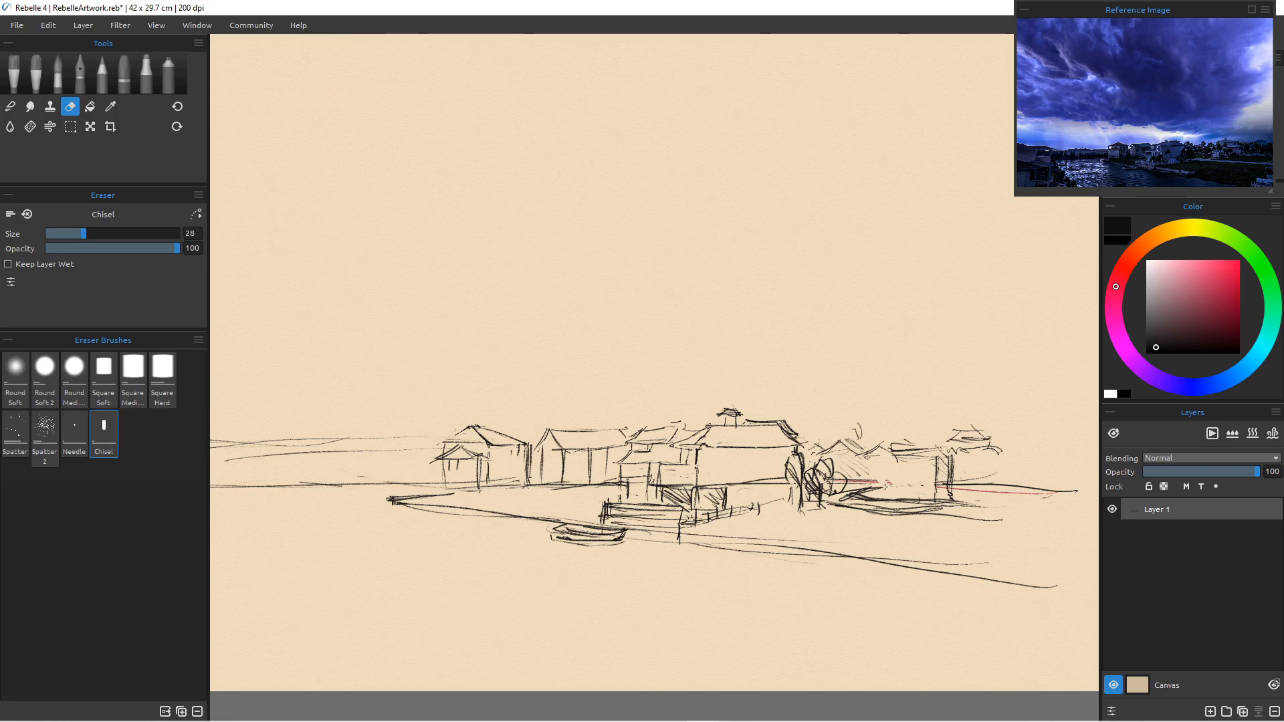
{"action": "key", "text": "e"}
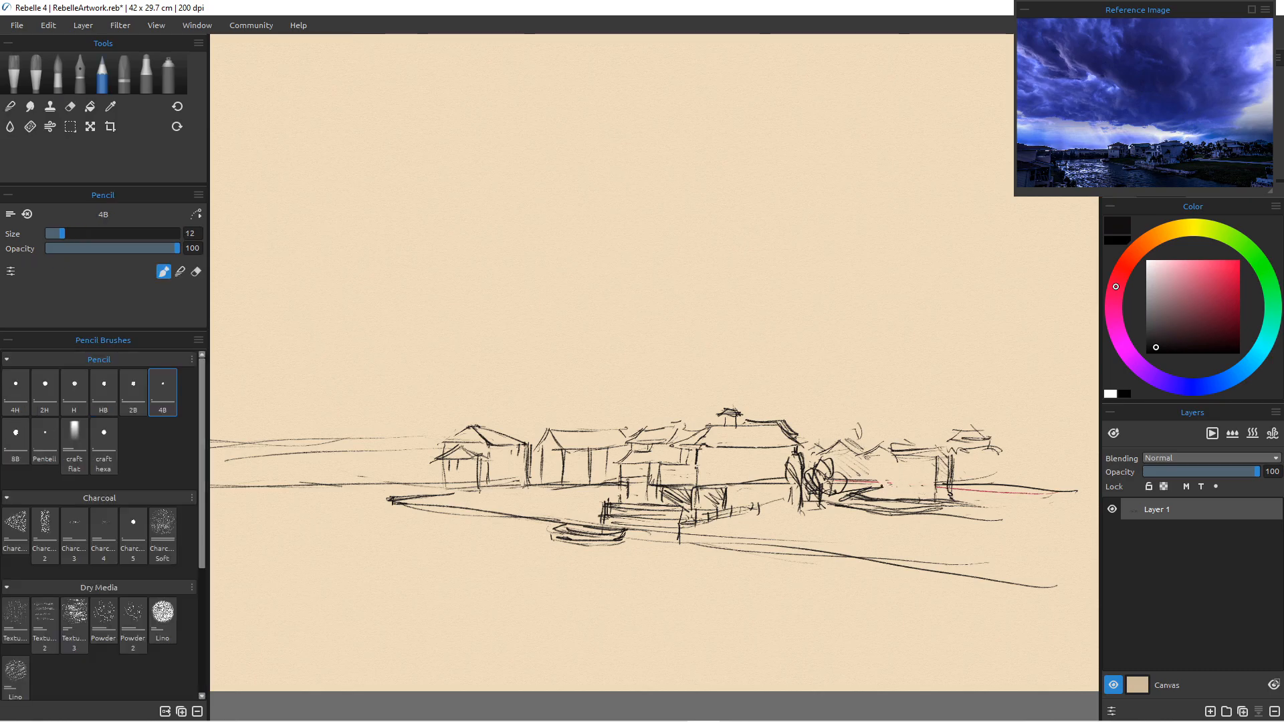
Erase the low background house's roof and redraw it as a broad pitched roof with a clear eave line.
{"action": "key", "text": "e"}
{"action": "mouse_move", "coordinate": [919, 448]}
{"action": "left_mouse_down"}
{"action": "mouse_move", "coordinate": [889, 446]}
{"action": "mouse_move", "coordinate": [905, 459]}
{"action": "mouse_move", "coordinate": [899, 436]}
{"action": "mouse_move", "coordinate": [924, 452]}
{"action": "left_mouse_up"}
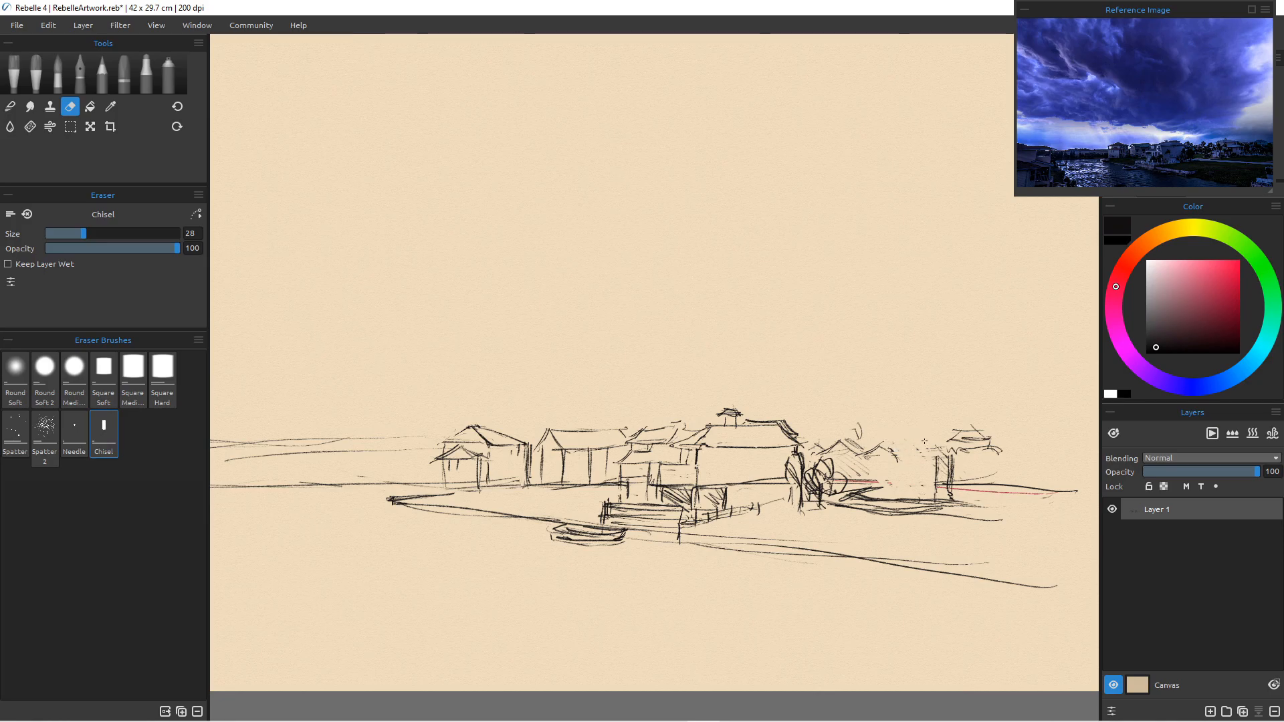
{"action": "key", "text": "e"}
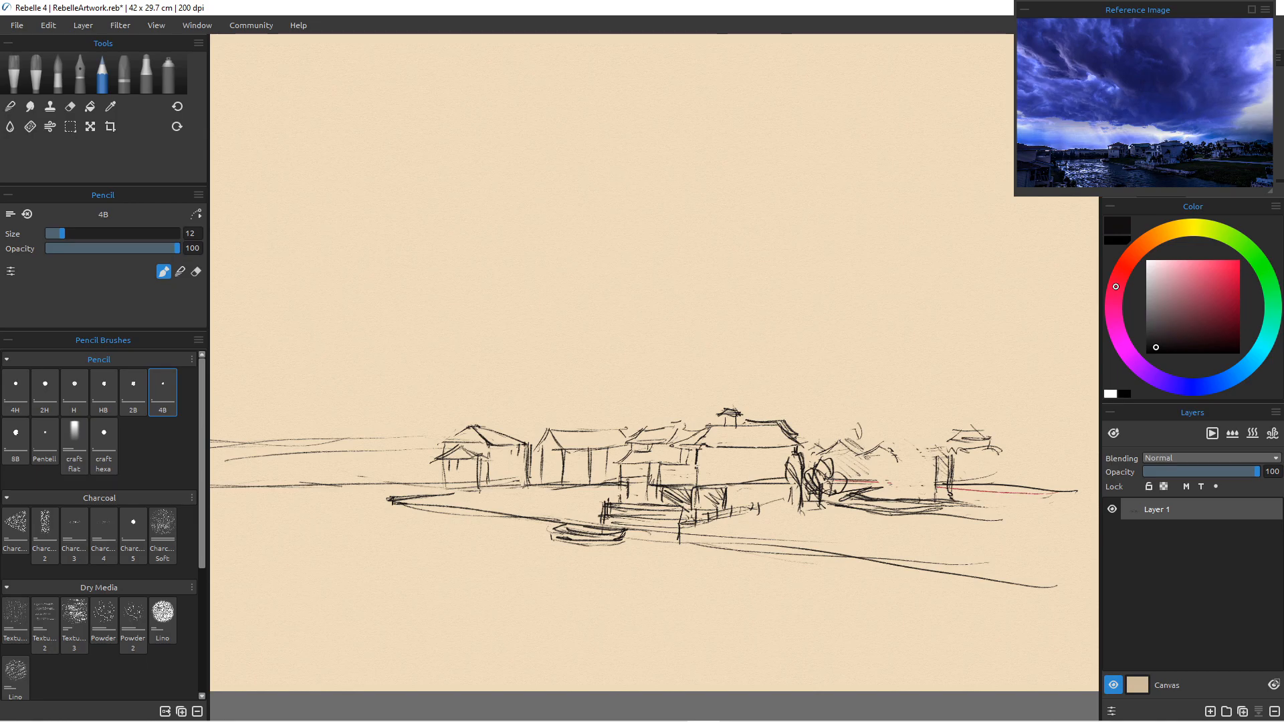
{"action": "left_click_drag", "start_coordinate": [878, 462], "coordinate": [951, 459]}
{"action": "mouse_move", "coordinate": [883, 448]}
{"action": "left_mouse_down"}
{"action": "mouse_move", "coordinate": [936, 440]}
{"action": "mouse_move", "coordinate": [948, 455]}
{"action": "left_mouse_up"}
{"action": "key", "text": "e"}
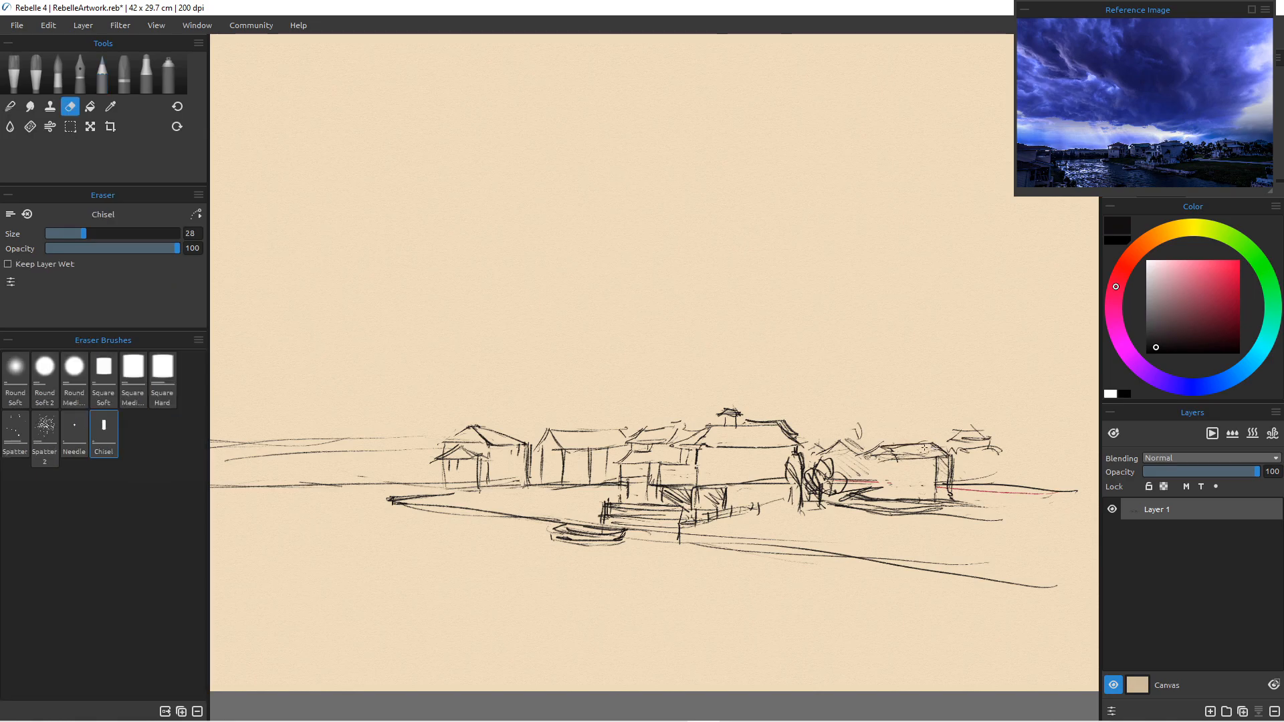
Draw a broad flat-topped roof with an eave line for a second house behind the low background house.
{"action": "key", "text": "e"}
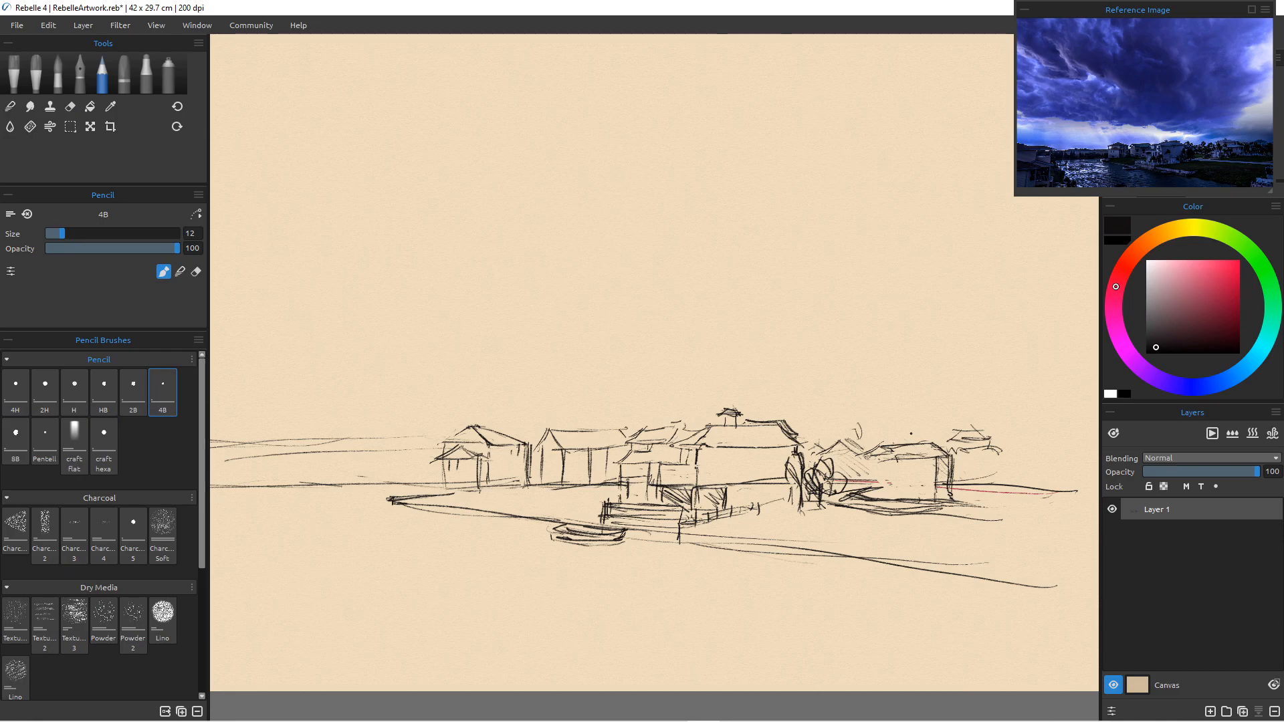
{"action": "scroll", "coordinate": [903, 379], "scroll_direction": "down", "scroll_amount": 1}
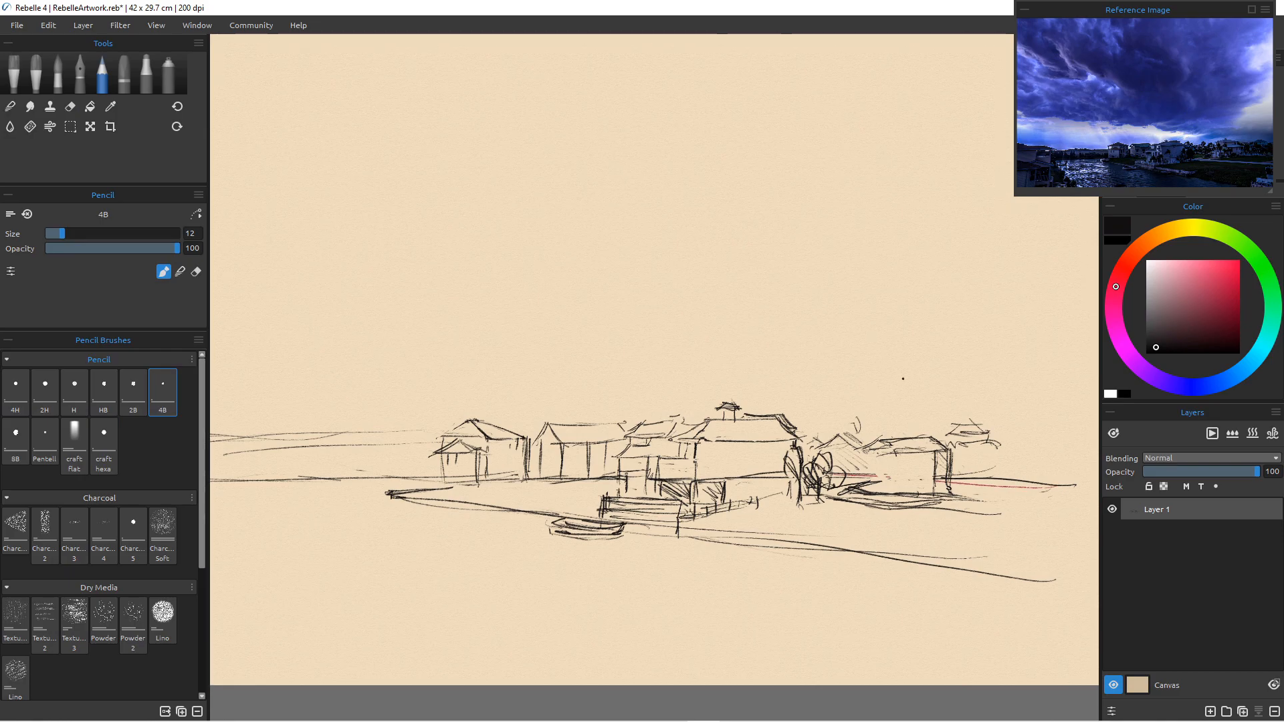
{"action": "mouse_move", "coordinate": [923, 420]}
{"action": "left_mouse_down"}
{"action": "mouse_move", "coordinate": [925, 434]}
{"action": "mouse_move", "coordinate": [924, 419]}
{"action": "mouse_move", "coordinate": [873, 420]}
{"action": "mouse_move", "coordinate": [929, 414]}
{"action": "mouse_move", "coordinate": [822, 414]}
{"action": "mouse_move", "coordinate": [822, 439]}
{"action": "left_mouse_up"}
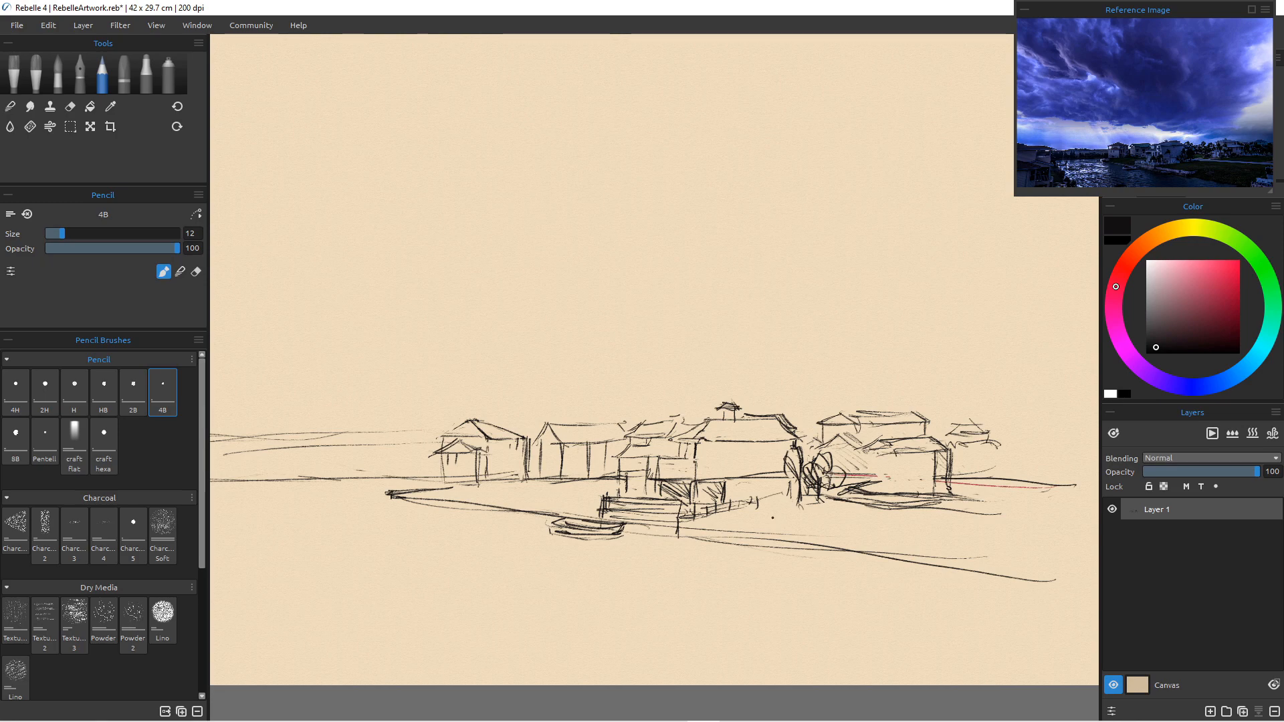
Select the house group beyond the main house, scale it to about 6.7 × 4.6 cm, move it farther right, and deselect it.
{"action": "scroll", "coordinate": [772, 518], "scroll_direction": "down", "scroll_amount": 5}
{"action": "scroll", "coordinate": [772, 517], "scroll_direction": "up", "scroll_amount": 2}
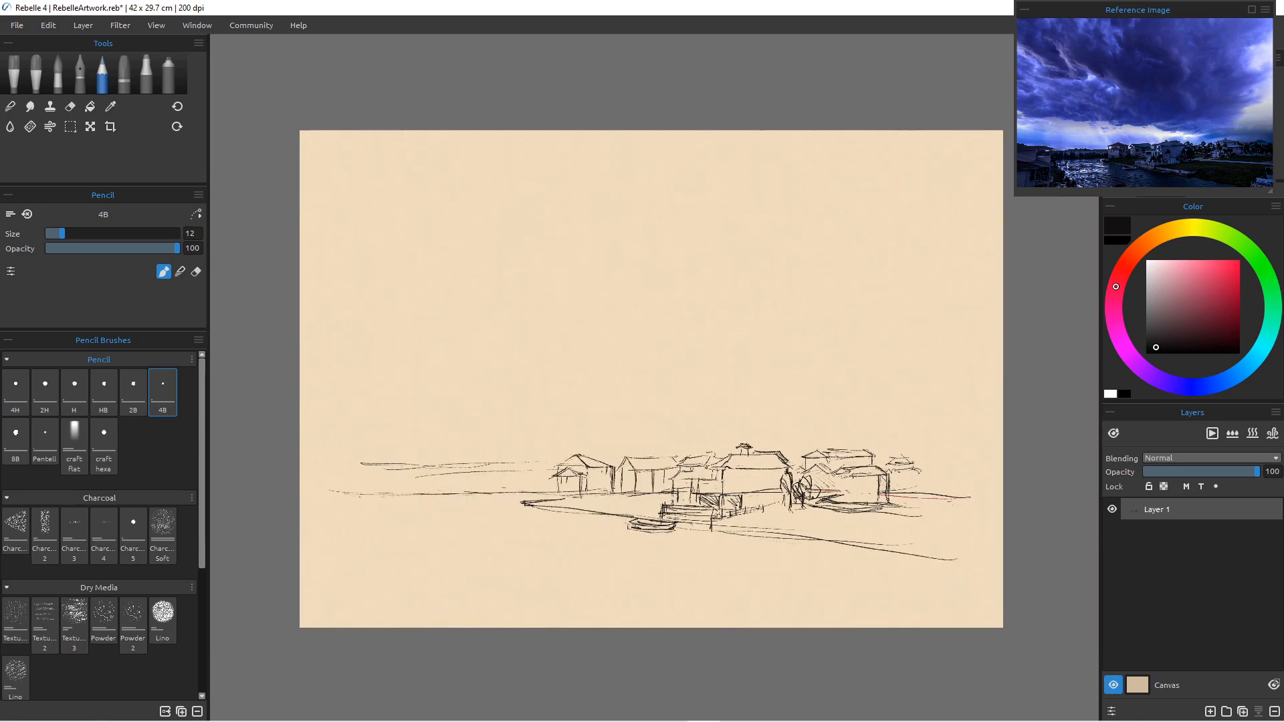
{"action": "scroll", "coordinate": [789, 523], "scroll_direction": "up", "scroll_amount": 3}
{"action": "scroll", "coordinate": [789, 522], "scroll_direction": "down", "scroll_amount": 2}
{"action": "scroll", "coordinate": [789, 522], "scroll_direction": "up", "scroll_amount": 1}
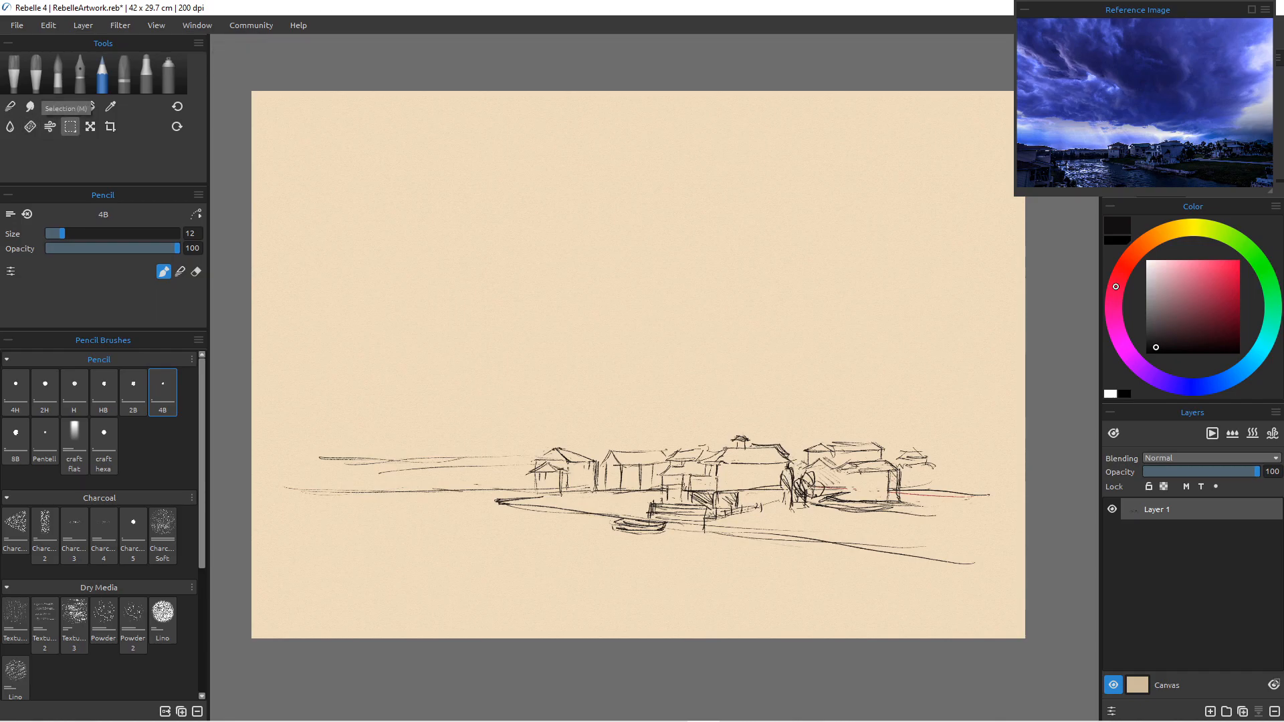
{"action": "left_click", "coordinate": [70, 126]}
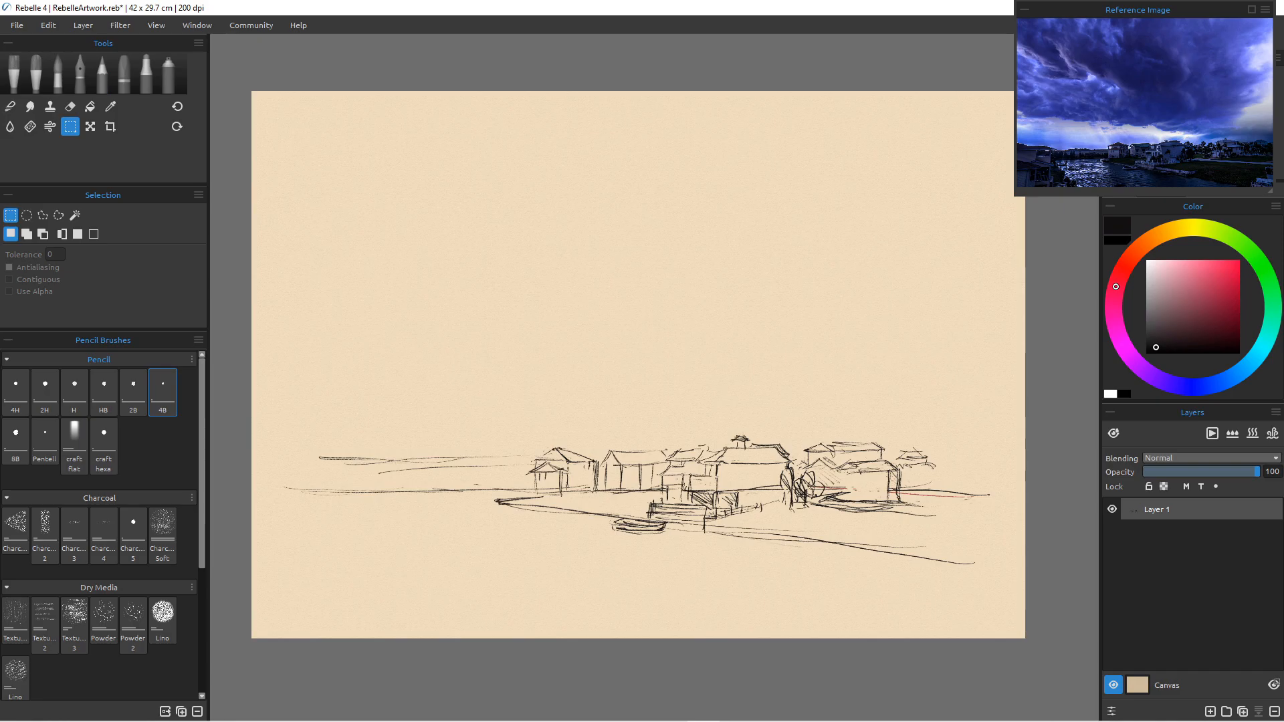
{"action": "left_click_drag", "start_coordinate": [797, 413], "coordinate": [937, 516]}
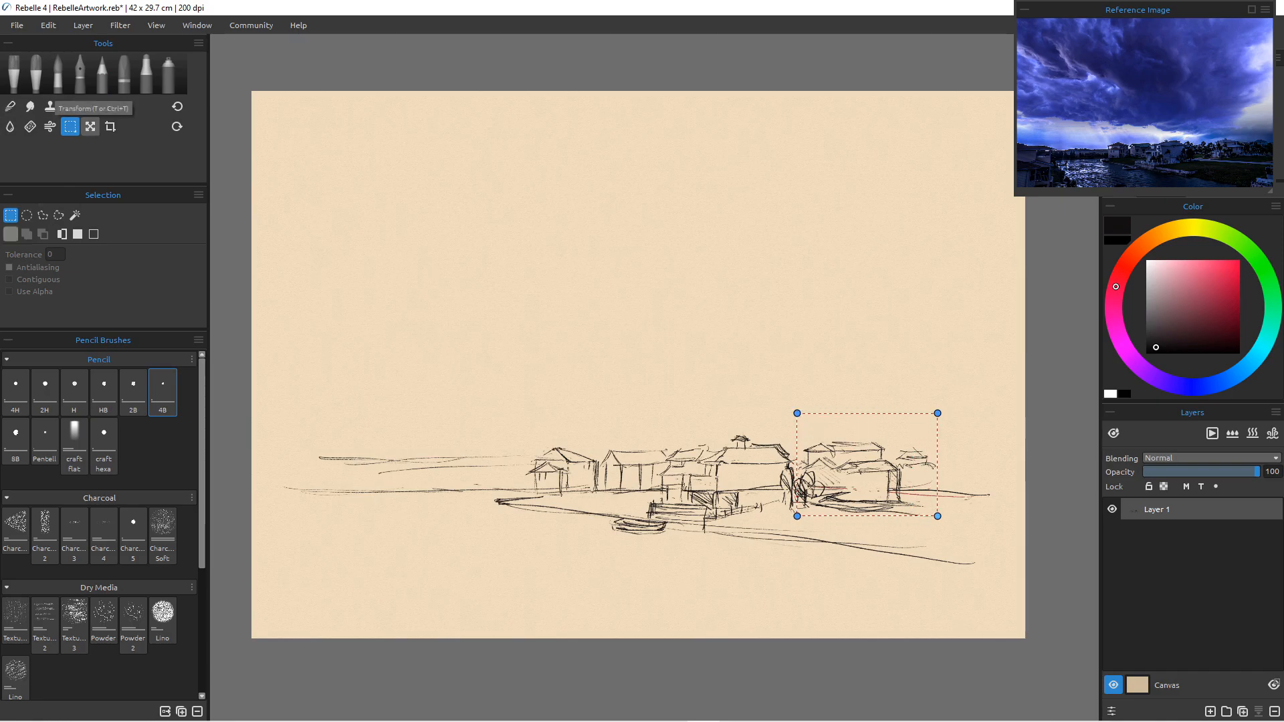
{"action": "left_click", "coordinate": [90, 127]}
{"action": "left_click_drag", "start_coordinate": [797, 413], "coordinate": [825, 430]}
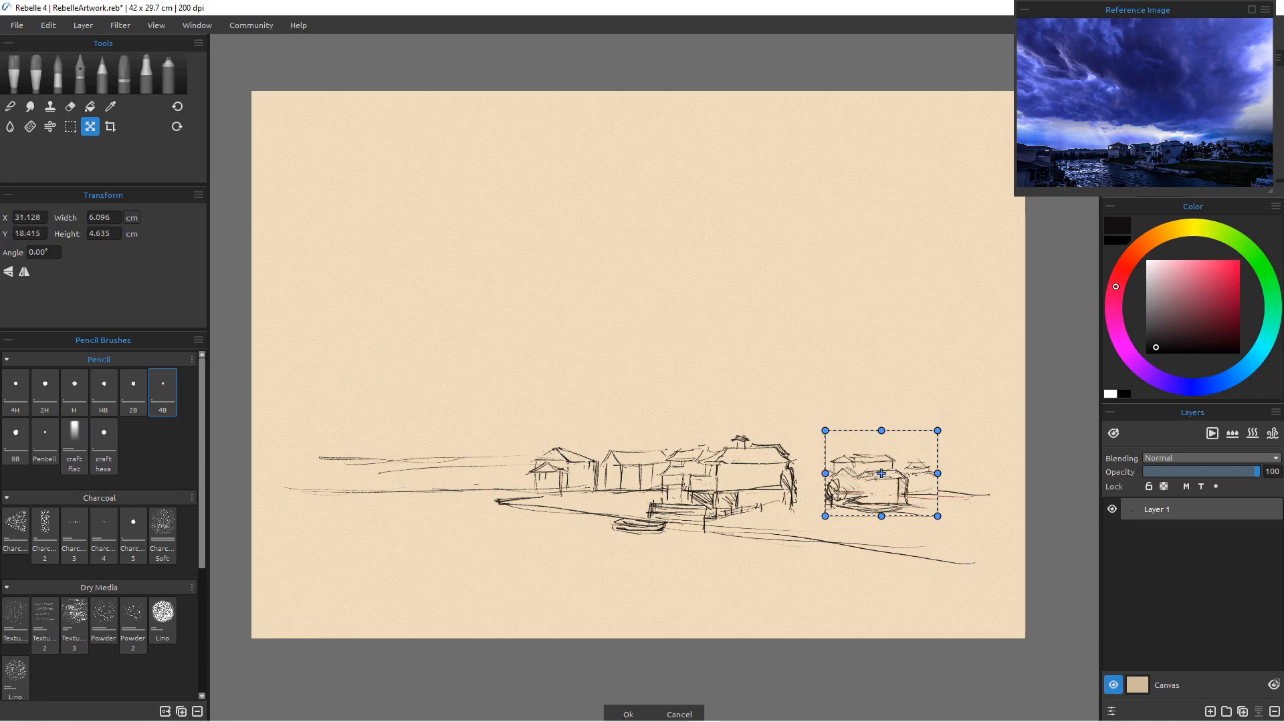
{"action": "left_click_drag", "start_coordinate": [881, 474], "coordinate": [896, 468]}
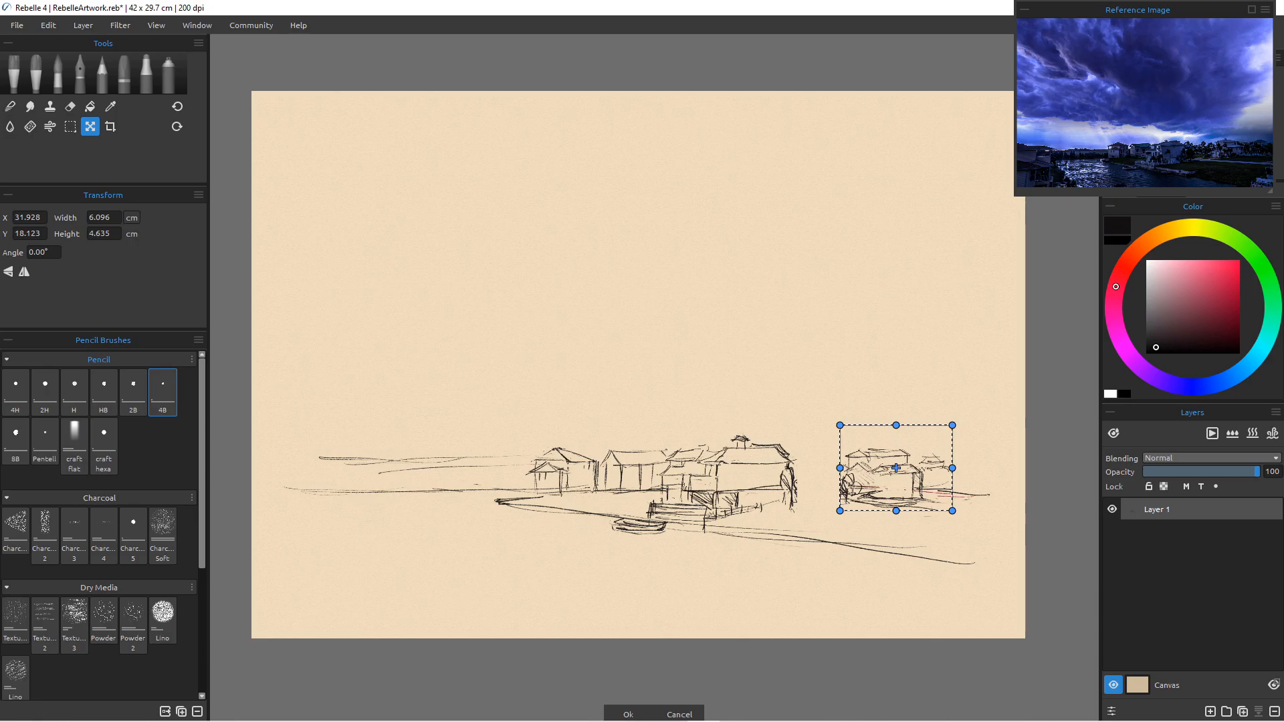
{"action": "mouse_move", "coordinate": [840, 468]}
{"action": "left_mouse_down"}
{"action": "mouse_move", "coordinate": [829, 468]}
{"action": "mouse_move", "coordinate": [895, 470]}
{"action": "left_mouse_up"}
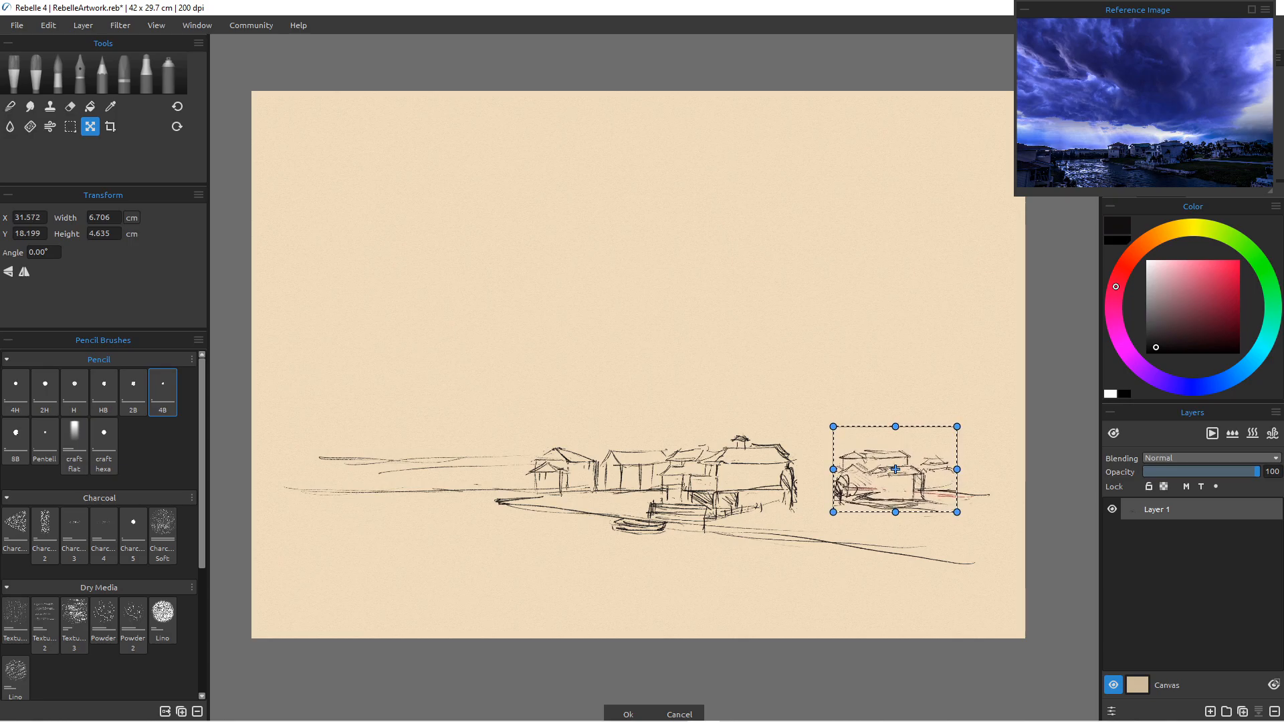
{"action": "key", "text": "Return"}
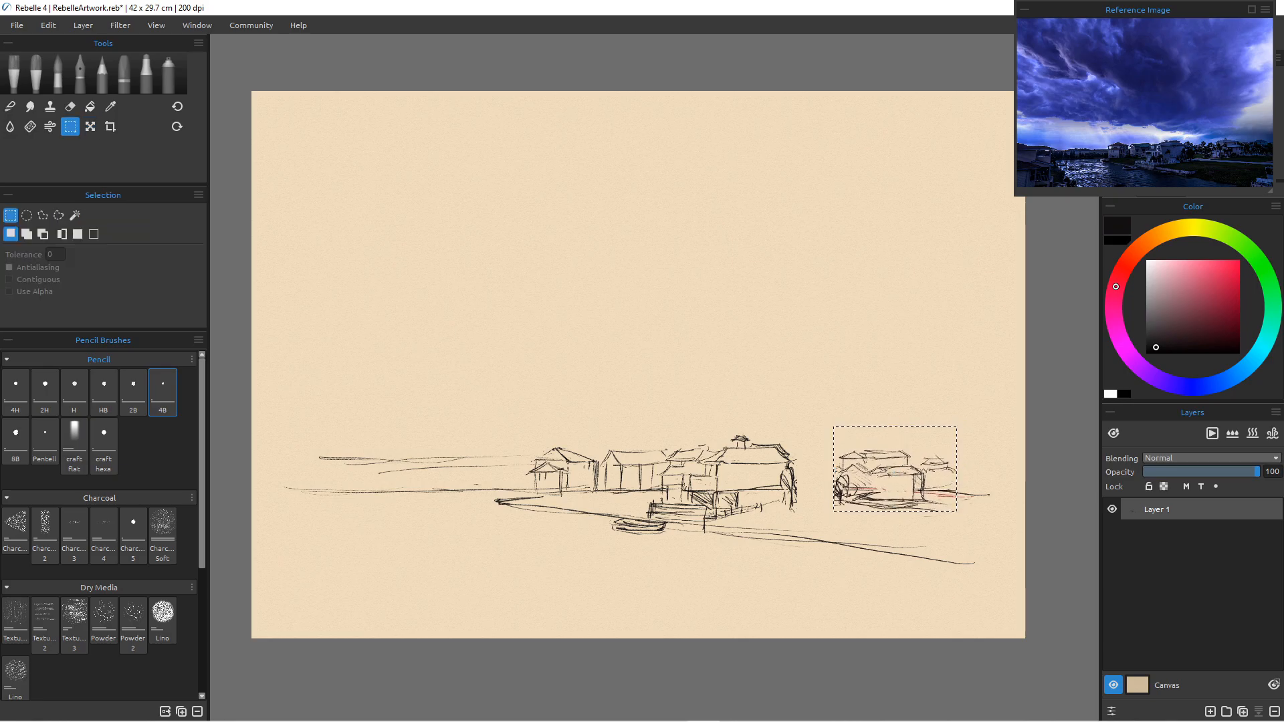
{"action": "scroll", "coordinate": [841, 491], "scroll_direction": "up", "scroll_amount": 3}
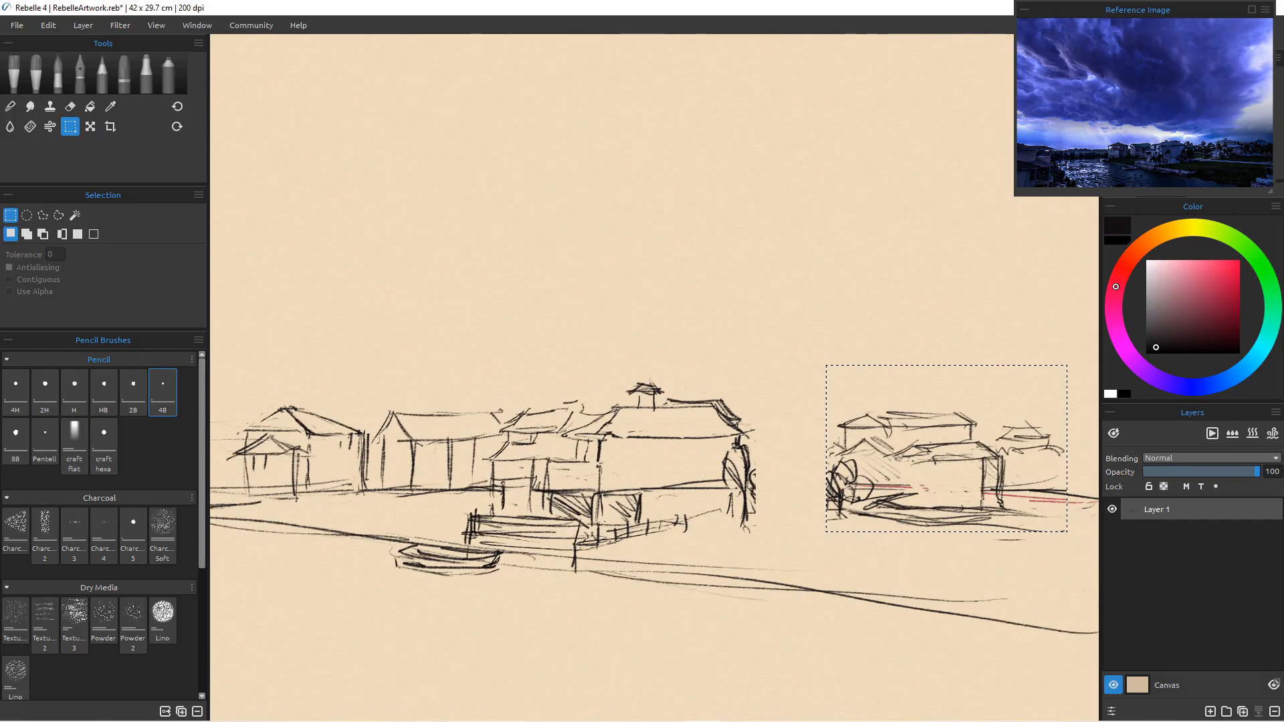
{"action": "key", "text": "ctrl+d"}
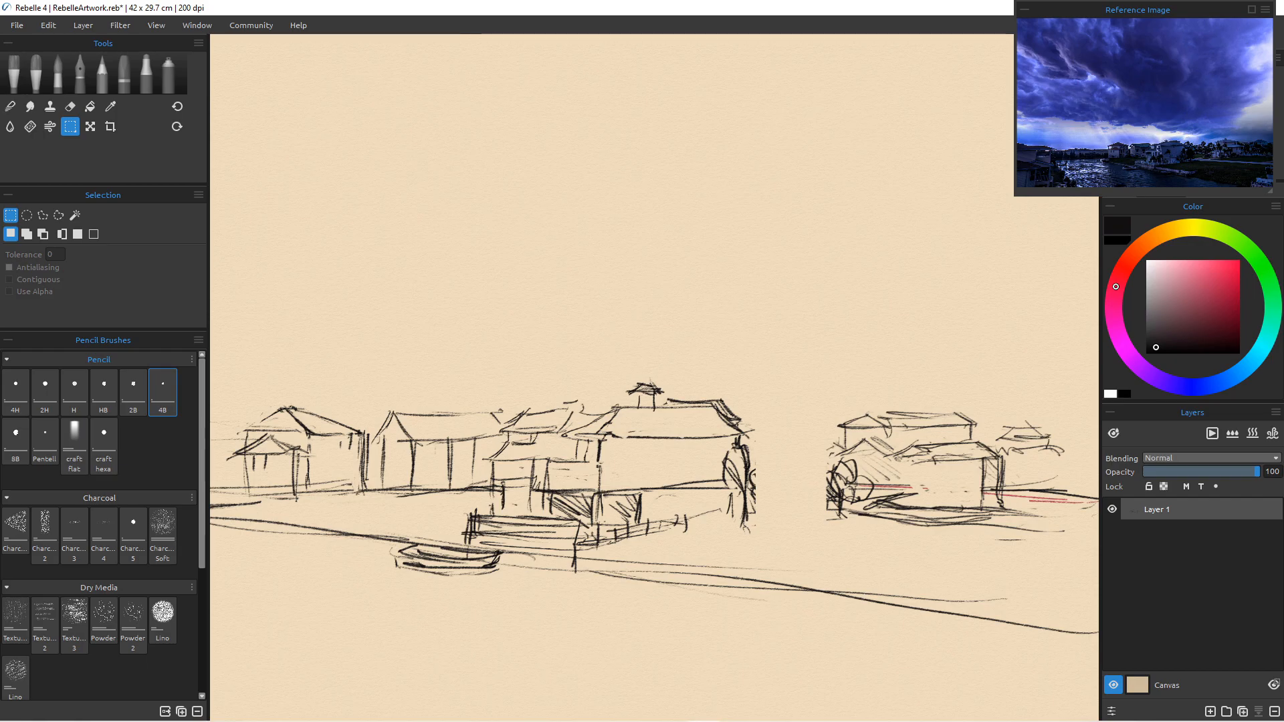
Pencil a short horizon line and a small distant gabled roof in the gap between the main house and the resized houses.
{"action": "left_click", "coordinate": [101, 72]}
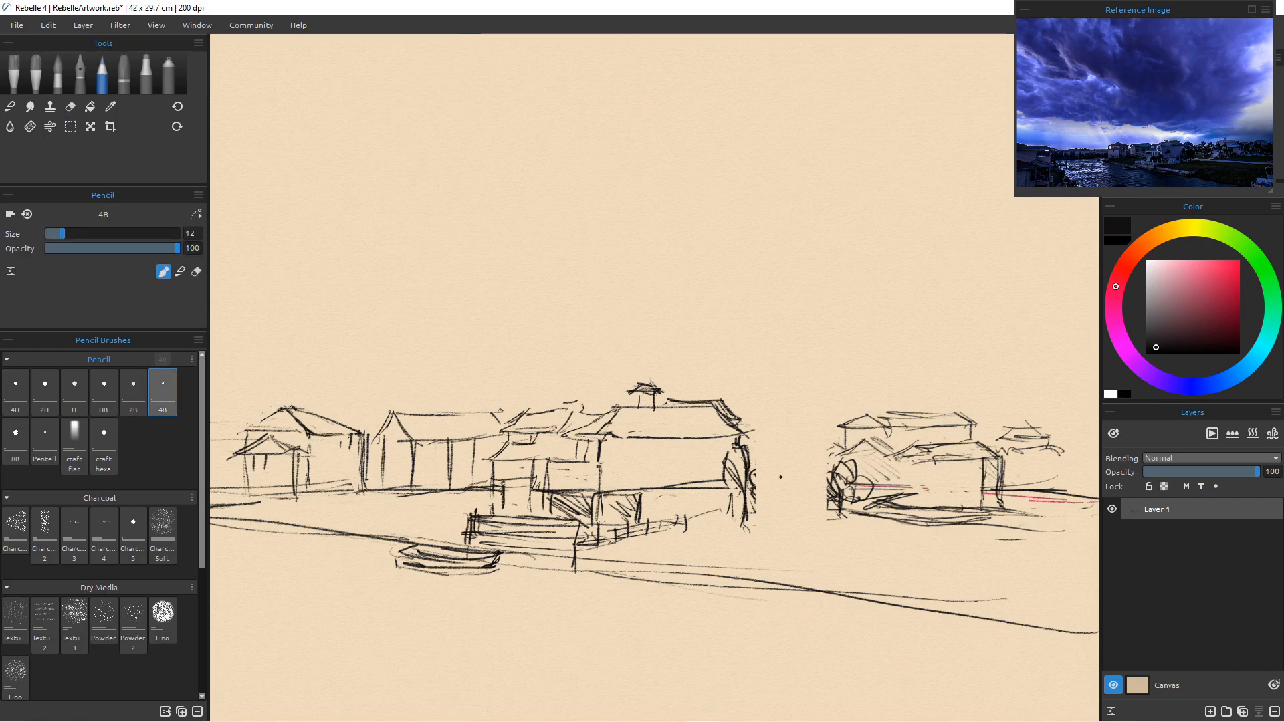
{"action": "left_click_drag", "start_coordinate": [829, 483], "coordinate": [774, 483]}
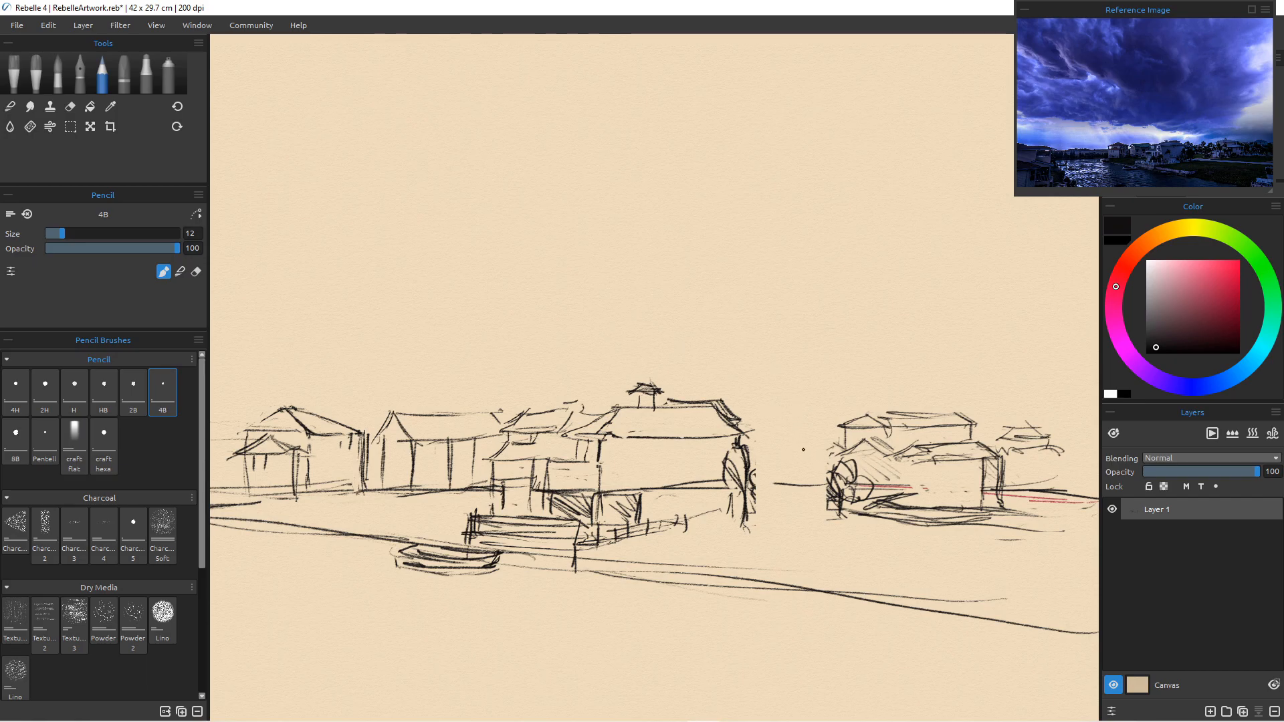
{"action": "mouse_move", "coordinate": [797, 428]}
{"action": "left_mouse_down"}
{"action": "mouse_move", "coordinate": [814, 442]}
{"action": "mouse_move", "coordinate": [776, 444]}
{"action": "left_mouse_up"}
{"action": "left_click_drag", "start_coordinate": [796, 432], "coordinate": [794, 449]}
{"action": "mouse_move", "coordinate": [772, 448]}
{"action": "left_mouse_down"}
{"action": "mouse_move", "coordinate": [793, 425]}
{"action": "mouse_move", "coordinate": [771, 445]}
{"action": "left_mouse_up"}
Sketch a slim round-topped tree in front of the resized houses and a taller leafy tree beside the main house.
{"action": "mouse_move", "coordinate": [820, 402]}
{"action": "left_mouse_down"}
{"action": "mouse_move", "coordinate": [807, 417]}
{"action": "mouse_move", "coordinate": [825, 430]}
{"action": "mouse_move", "coordinate": [818, 492]}
{"action": "left_mouse_up"}
{"action": "left_click_drag", "start_coordinate": [823, 429], "coordinate": [821, 489]}
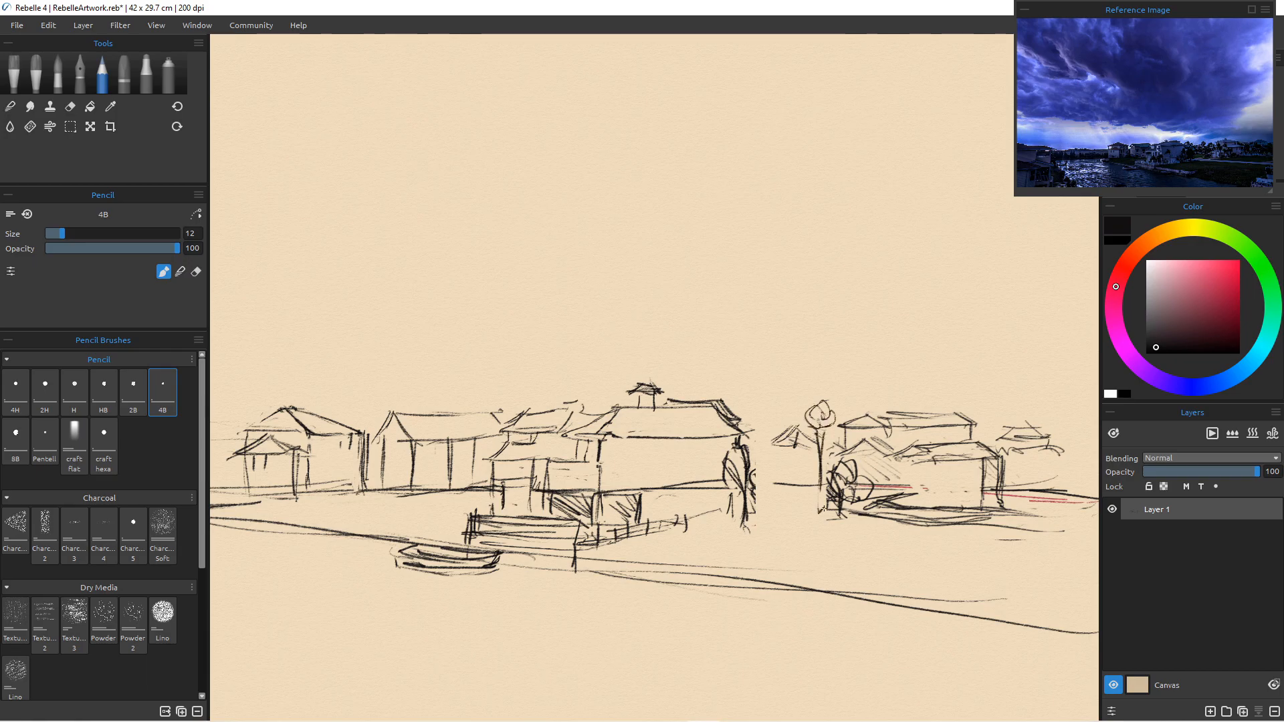
{"action": "mouse_move", "coordinate": [741, 403]}
{"action": "left_mouse_down"}
{"action": "mouse_move", "coordinate": [762, 422]}
{"action": "mouse_move", "coordinate": [748, 396]}
{"action": "mouse_move", "coordinate": [743, 406]}
{"action": "mouse_move", "coordinate": [770, 392]}
{"action": "mouse_move", "coordinate": [757, 432]}
{"action": "mouse_move", "coordinate": [765, 446]}
{"action": "mouse_move", "coordinate": [774, 435]}
{"action": "mouse_move", "coordinate": [769, 499]}
{"action": "left_mouse_up"}
{"action": "left_click_drag", "start_coordinate": [768, 446], "coordinate": [766, 498]}
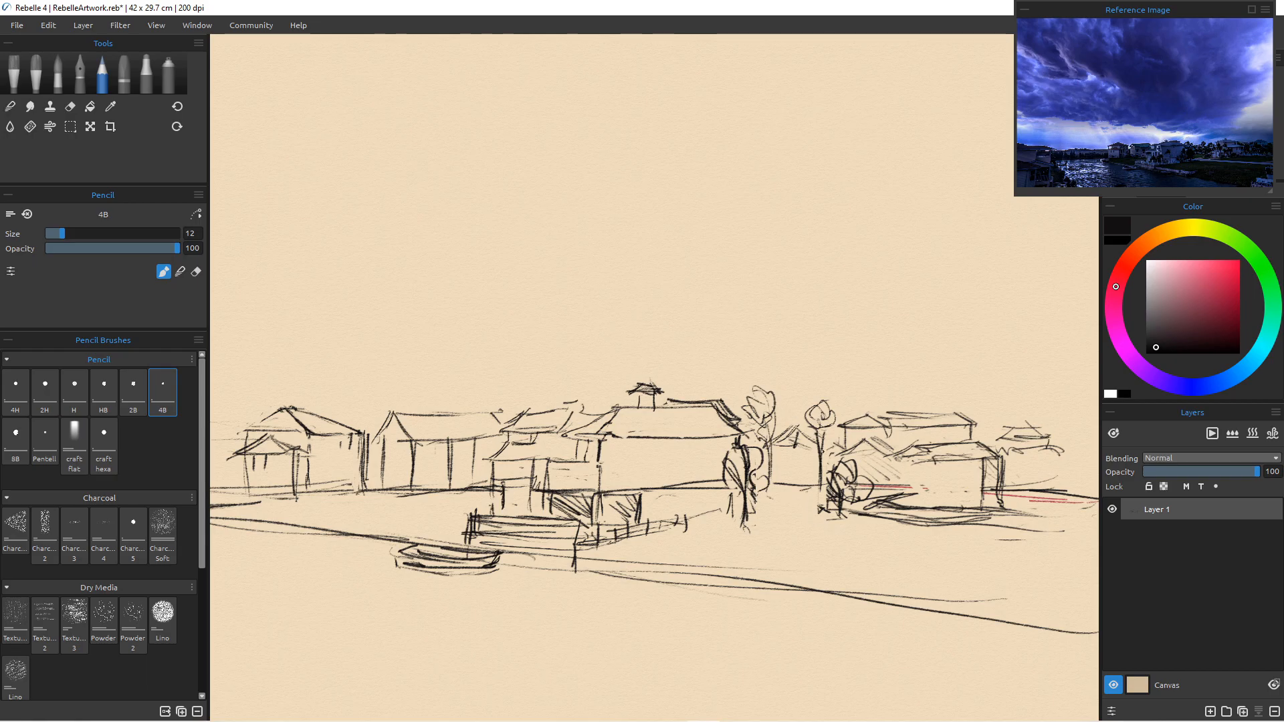
Erase the bush, hatching and small inner roof lines in front of the resized background houses, touching up the roof edges.
{"action": "key", "text": "e"}
{"action": "mouse_move", "coordinate": [869, 485]}
{"action": "left_mouse_down"}
{"action": "mouse_move", "coordinate": [833, 478]}
{"action": "mouse_move", "coordinate": [856, 509]}
{"action": "mouse_move", "coordinate": [880, 471]}
{"action": "mouse_move", "coordinate": [944, 502]}
{"action": "mouse_move", "coordinate": [928, 521]}
{"action": "mouse_move", "coordinate": [858, 487]}
{"action": "mouse_move", "coordinate": [869, 513]}
{"action": "left_mouse_up"}
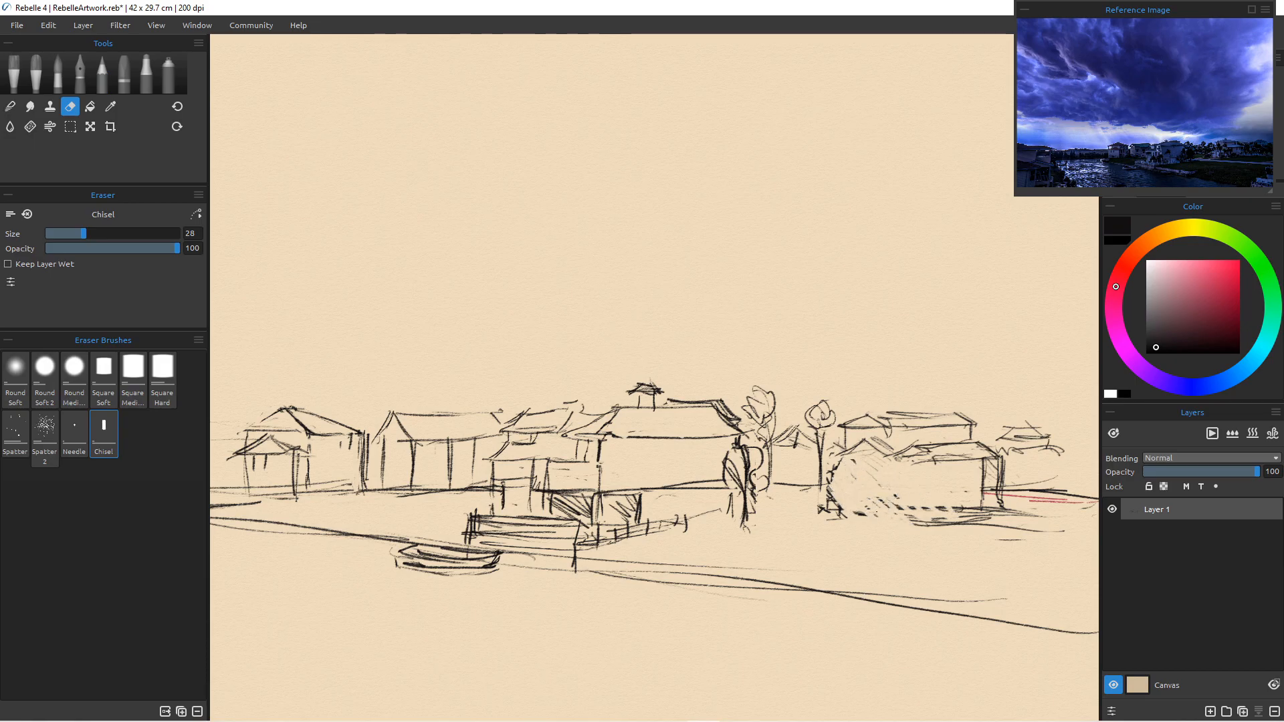
{"action": "key", "text": "e"}
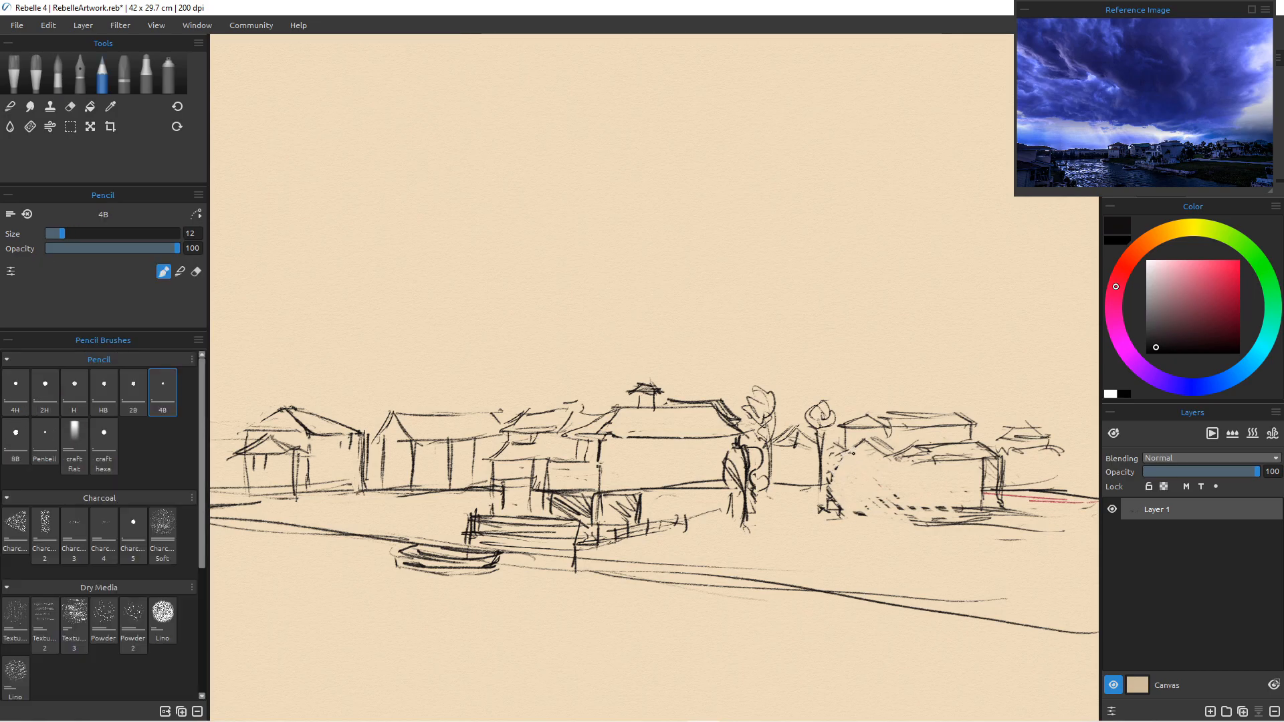
{"action": "mouse_move", "coordinate": [868, 448]}
{"action": "left_mouse_down"}
{"action": "mouse_move", "coordinate": [822, 459]}
{"action": "mouse_move", "coordinate": [883, 462]}
{"action": "left_mouse_up"}
{"action": "key", "text": "e"}
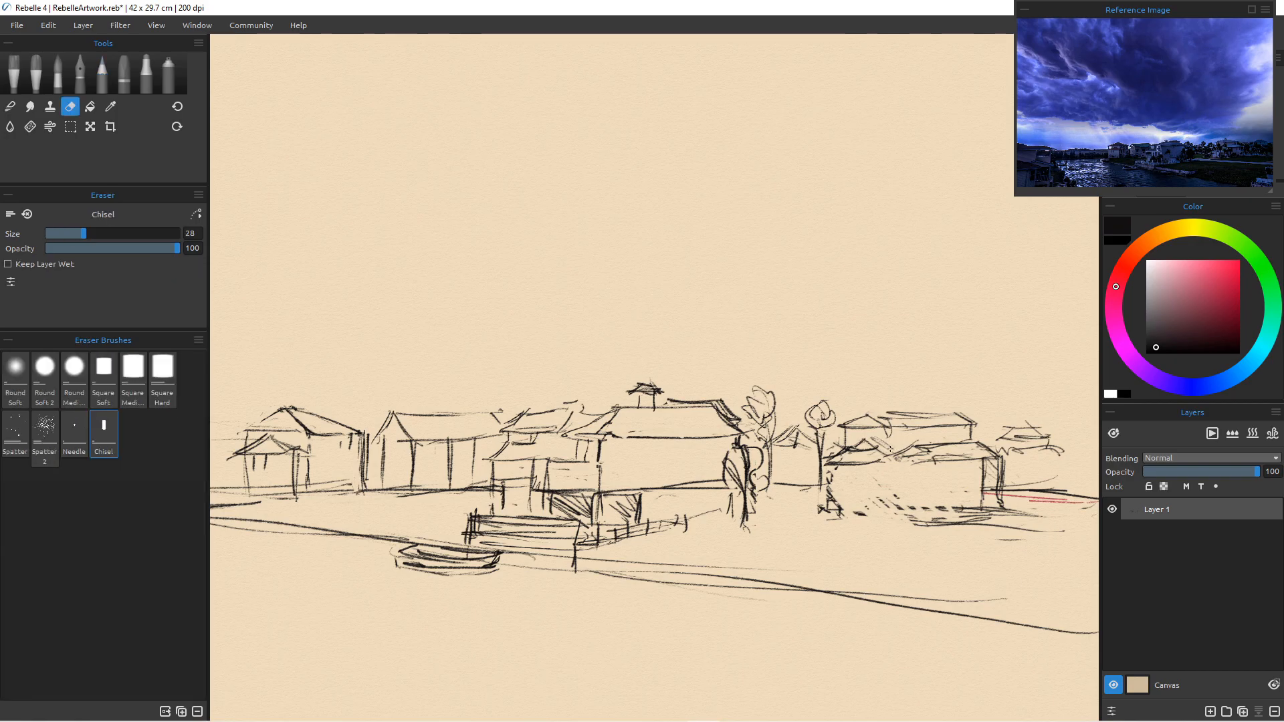
{"action": "left_click_drag", "start_coordinate": [865, 446], "coordinate": [894, 468]}
Draw wall posts under the background roofs, a small tree between the two houses, and hatched grass against the lower house.
{"action": "key", "text": "e"}
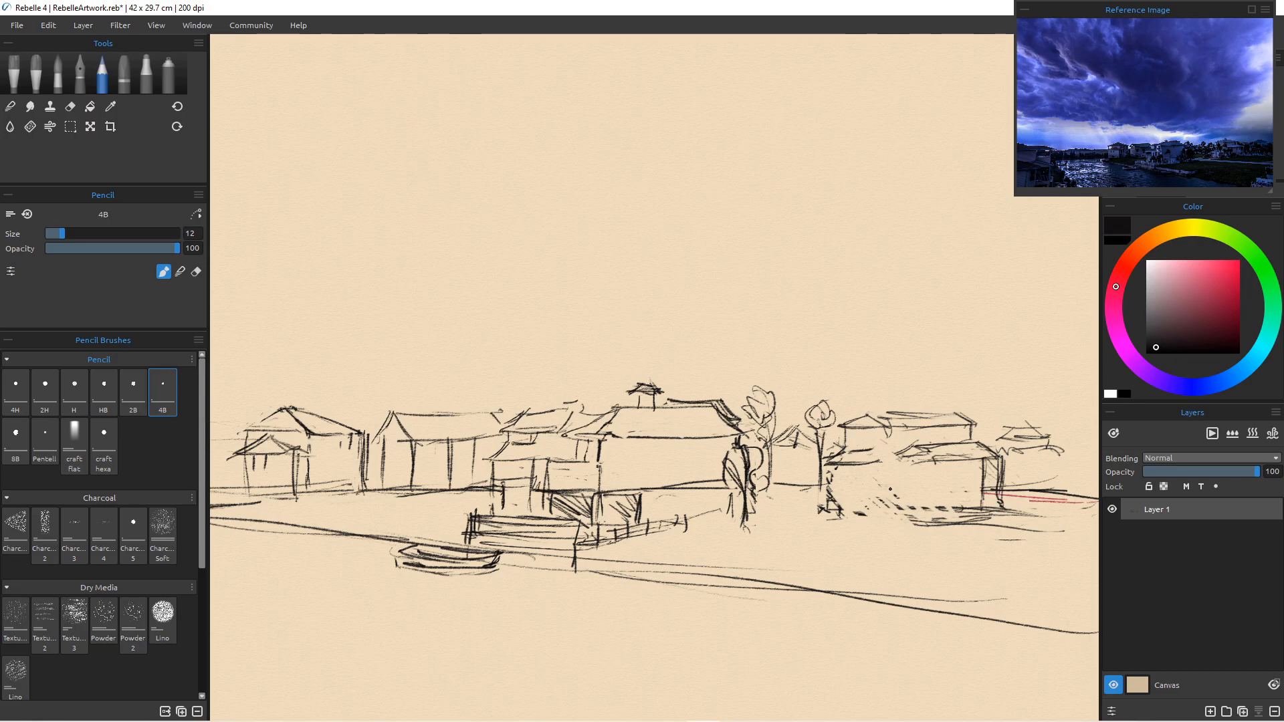
{"action": "left_click_drag", "start_coordinate": [831, 464], "coordinate": [826, 505]}
{"action": "left_click_drag", "start_coordinate": [867, 468], "coordinate": [870, 505]}
{"action": "left_click_drag", "start_coordinate": [907, 462], "coordinate": [909, 505]}
{"action": "mouse_move", "coordinate": [890, 430]}
{"action": "left_mouse_down"}
{"action": "mouse_move", "coordinate": [877, 460]}
{"action": "mouse_move", "coordinate": [896, 464]}
{"action": "left_mouse_up"}
{"action": "mouse_move", "coordinate": [882, 464]}
{"action": "left_mouse_down"}
{"action": "mouse_move", "coordinate": [889, 511]}
{"action": "mouse_move", "coordinate": [973, 512]}
{"action": "left_mouse_up"}
{"action": "left_click_drag", "start_coordinate": [932, 493], "coordinate": [968, 507]}
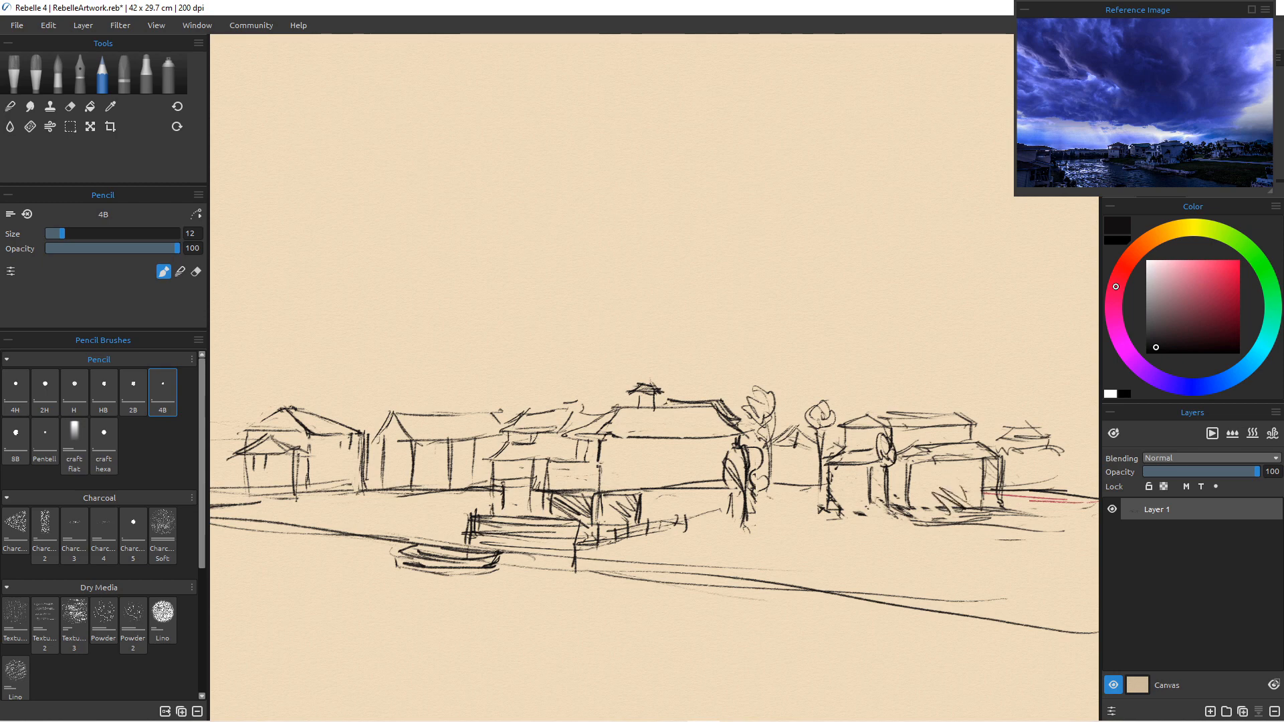
Build up the small house near the right canvas edge with walls, and add sloping foliage and ground lines beside it.
{"action": "scroll", "coordinate": [895, 524], "scroll_direction": "down", "scroll_amount": 8}
{"action": "scroll", "coordinate": [895, 524], "scroll_direction": "up", "scroll_amount": 2}
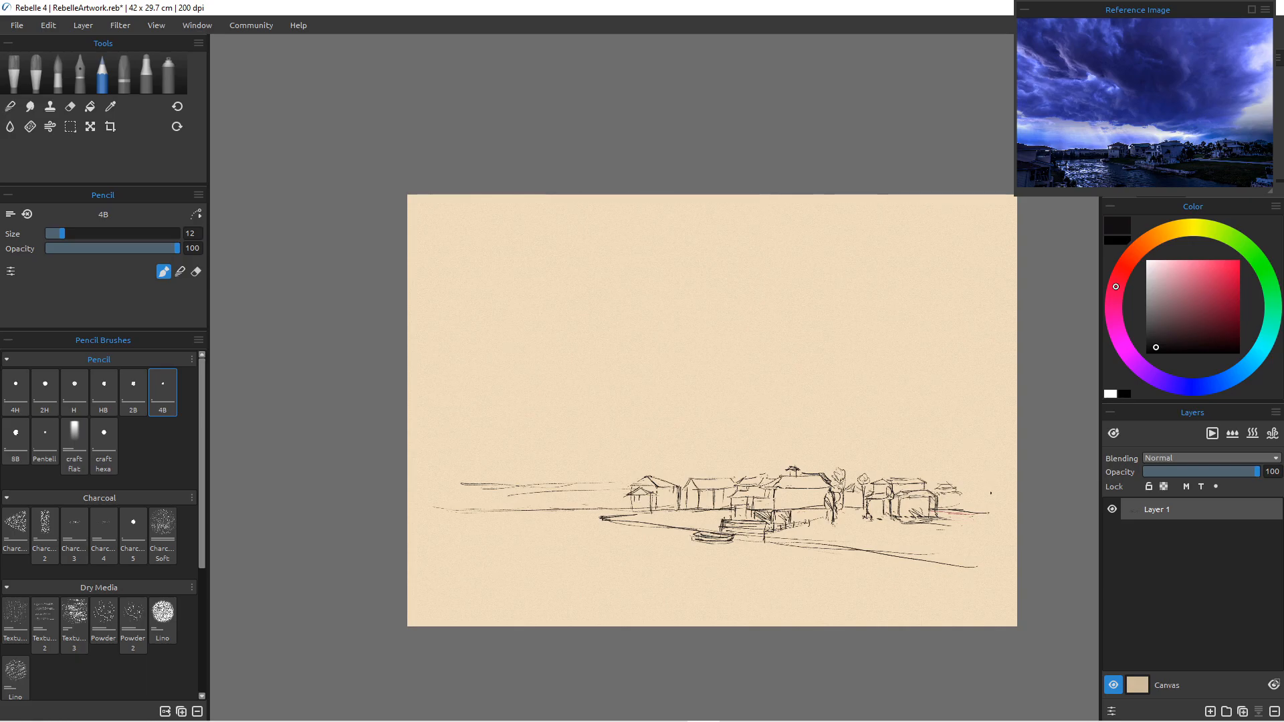
{"action": "mouse_move", "coordinate": [978, 480]}
{"action": "left_mouse_down"}
{"action": "mouse_move", "coordinate": [991, 495]}
{"action": "mouse_move", "coordinate": [987, 480]}
{"action": "mouse_move", "coordinate": [955, 490]}
{"action": "mouse_move", "coordinate": [980, 488]}
{"action": "mouse_move", "coordinate": [987, 506]}
{"action": "mouse_move", "coordinate": [960, 509]}
{"action": "mouse_move", "coordinate": [966, 496]}
{"action": "mouse_move", "coordinate": [973, 515]}
{"action": "mouse_move", "coordinate": [1007, 513]}
{"action": "left_mouse_up"}
{"action": "key", "text": "e"}
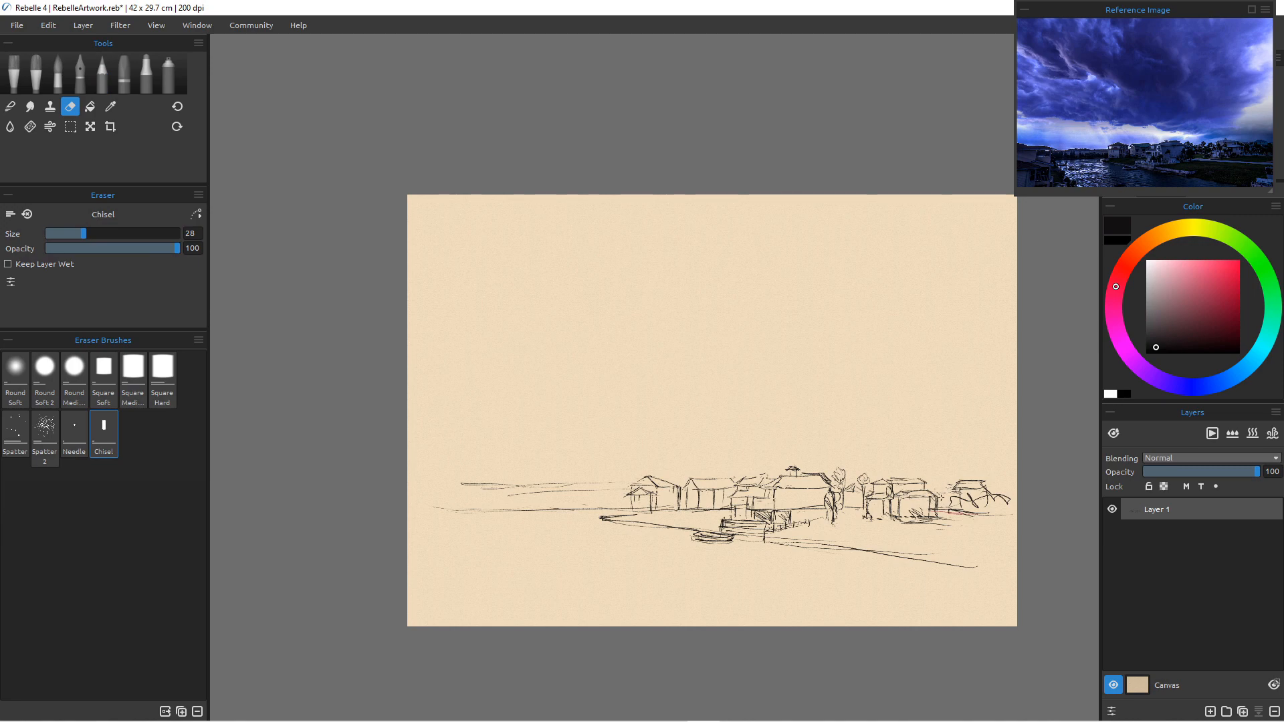
{"action": "key", "text": "p"}
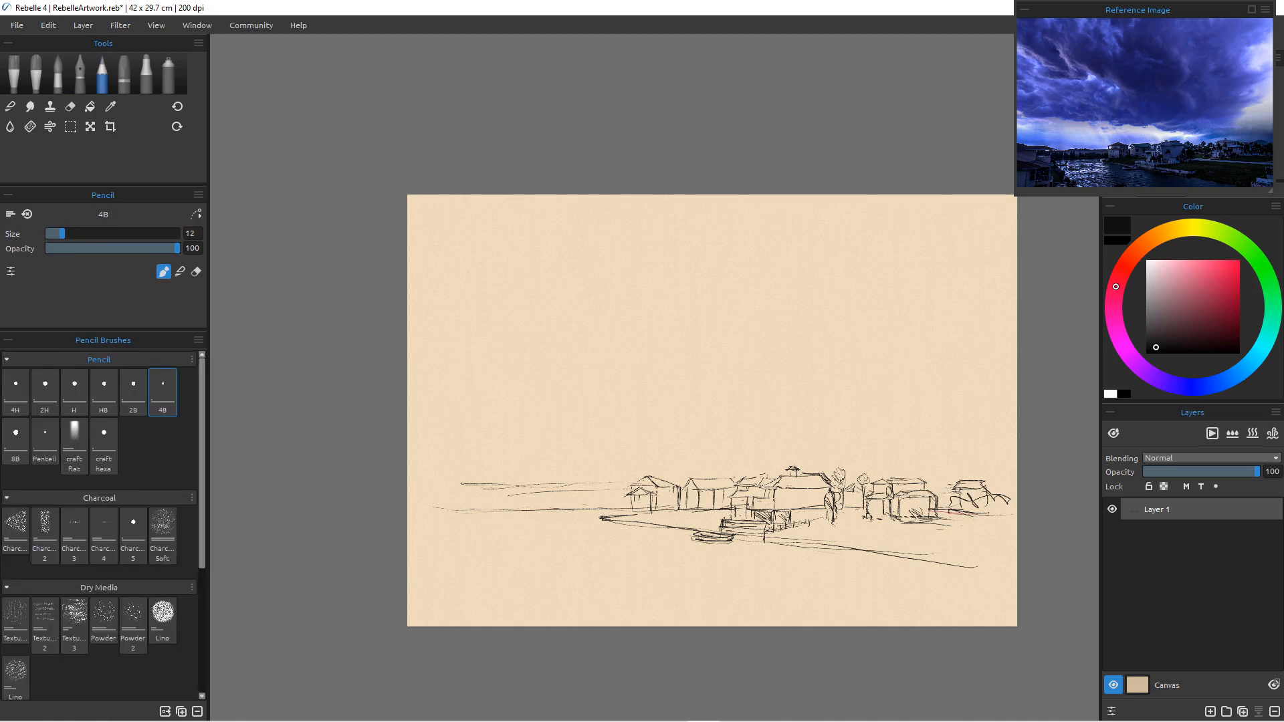
Sketch a low, curling cloud edge across the left part of the sky above the distant shoreline.
{"action": "scroll", "coordinate": [713, 495], "scroll_direction": "up", "scroll_amount": 5}
{"action": "scroll", "coordinate": [712, 495], "scroll_direction": "down", "scroll_amount": 6}
{"action": "scroll", "coordinate": [712, 495], "scroll_direction": "up", "scroll_amount": 2}
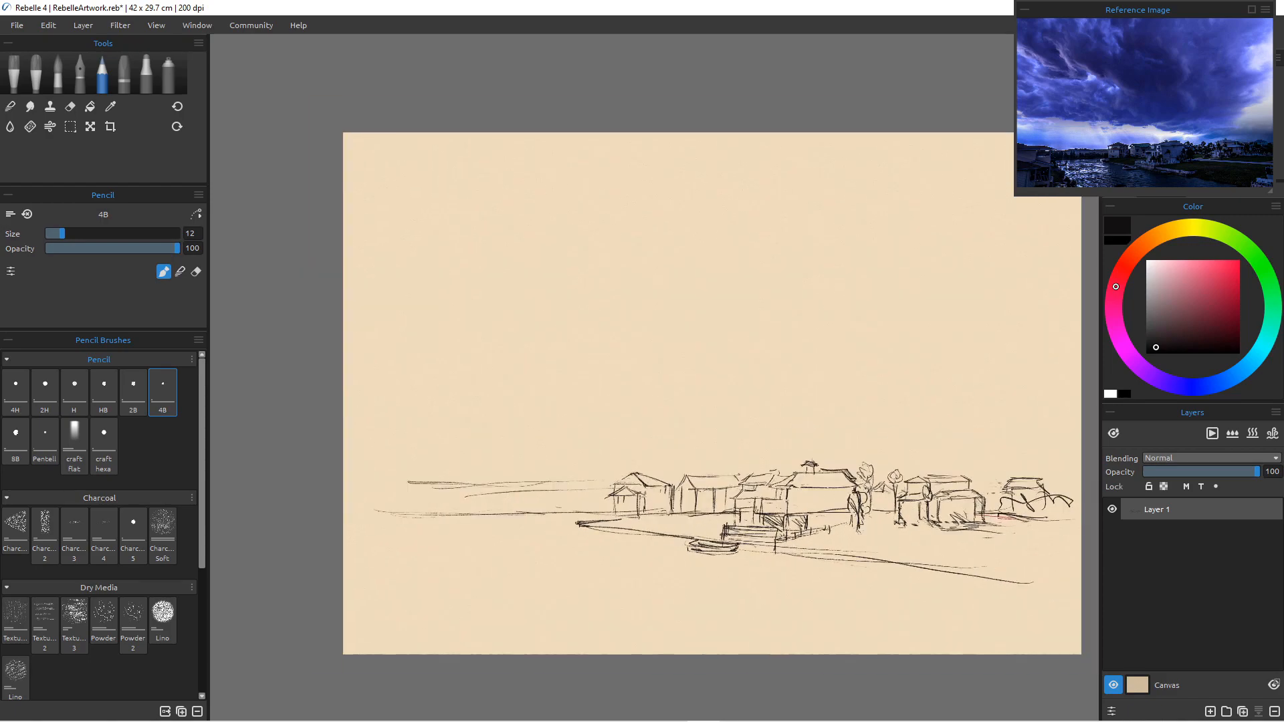
{"action": "left_click_drag", "start_coordinate": [712, 393], "coordinate": [667, 344]}
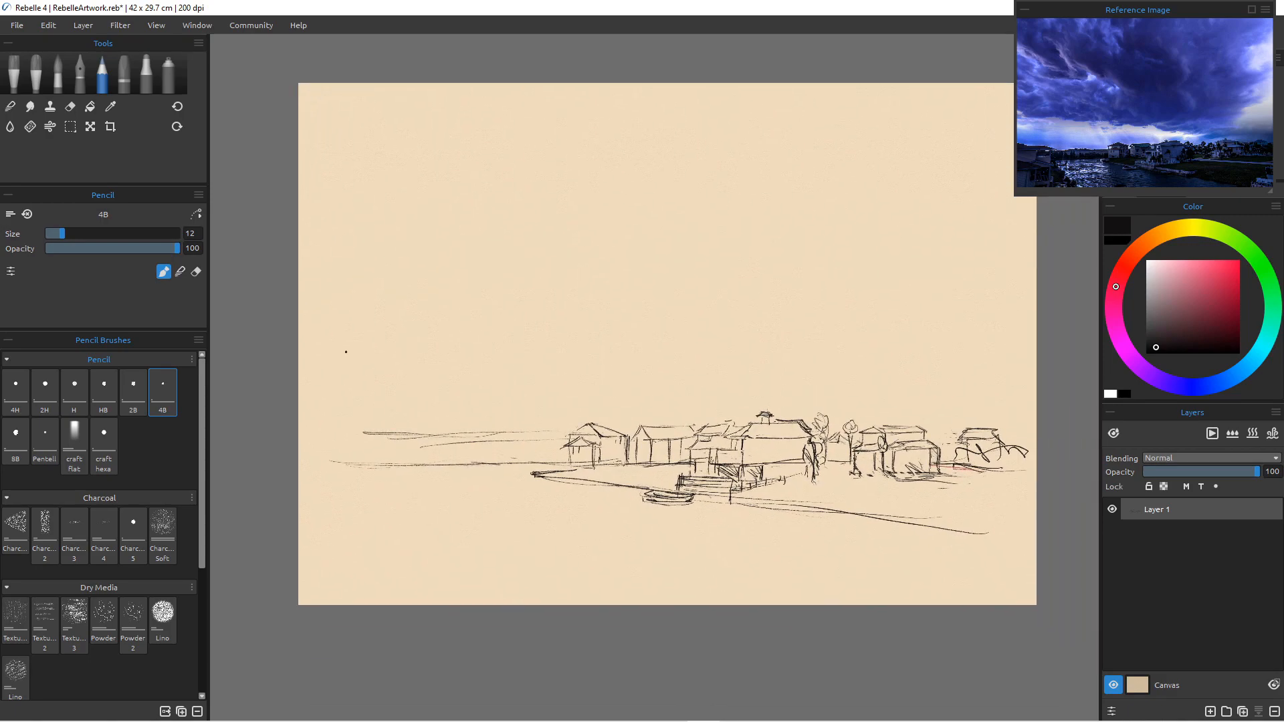
{"action": "mouse_move", "coordinate": [305, 325]}
{"action": "left_mouse_down"}
{"action": "mouse_move", "coordinate": [344, 343]}
{"action": "mouse_move", "coordinate": [413, 338]}
{"action": "left_mouse_up"}
{"action": "mouse_move", "coordinate": [300, 327]}
{"action": "left_mouse_down"}
{"action": "mouse_move", "coordinate": [415, 357]}
{"action": "mouse_move", "coordinate": [468, 334]}
{"action": "mouse_move", "coordinate": [434, 345]}
{"action": "mouse_move", "coordinate": [626, 369]}
{"action": "left_mouse_up"}
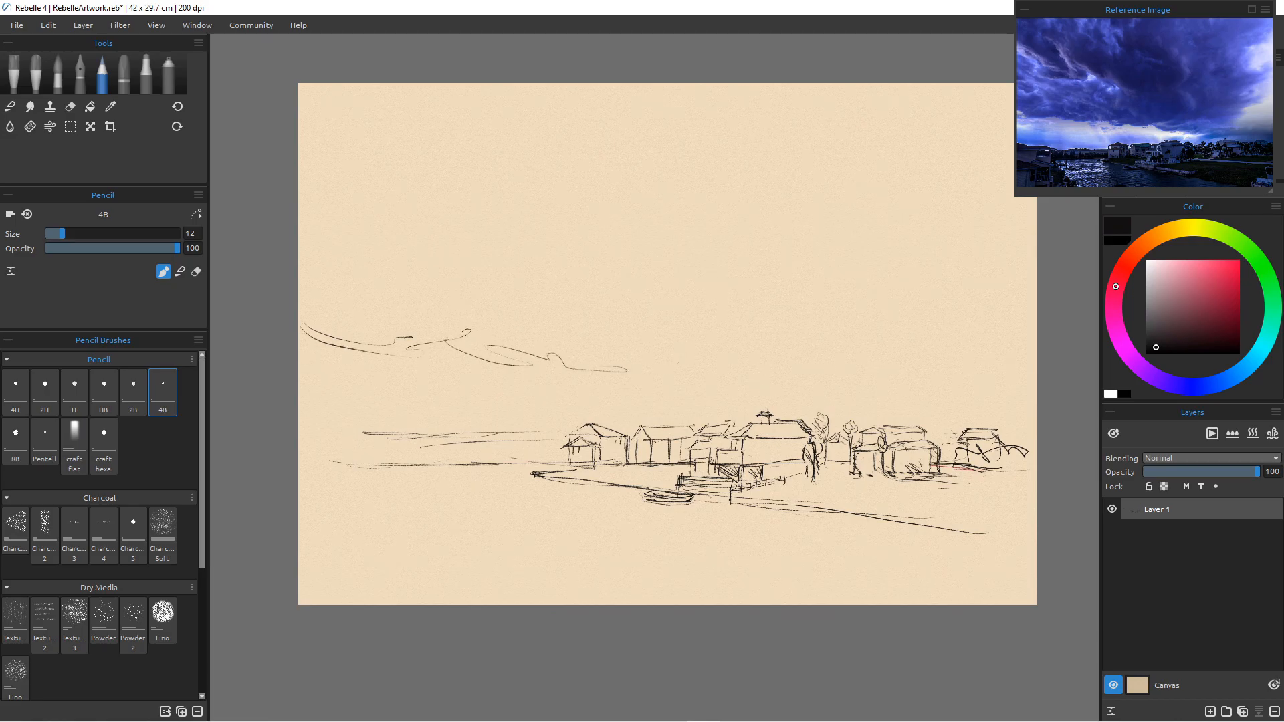
Draw slanting light rays from the low cloud toward the houses, plus a looping cloud contour above the right-hand houses.
{"action": "left_click_drag", "start_coordinate": [431, 357], "coordinate": [564, 425]}
{"action": "left_click_drag", "start_coordinate": [499, 353], "coordinate": [604, 416]}
{"action": "left_click_drag", "start_coordinate": [574, 355], "coordinate": [670, 422]}
{"action": "mouse_move", "coordinate": [670, 355]}
{"action": "left_mouse_down"}
{"action": "mouse_move", "coordinate": [803, 403]}
{"action": "mouse_move", "coordinate": [853, 390]}
{"action": "mouse_move", "coordinate": [962, 409]}
{"action": "mouse_move", "coordinate": [989, 371]}
{"action": "left_mouse_up"}
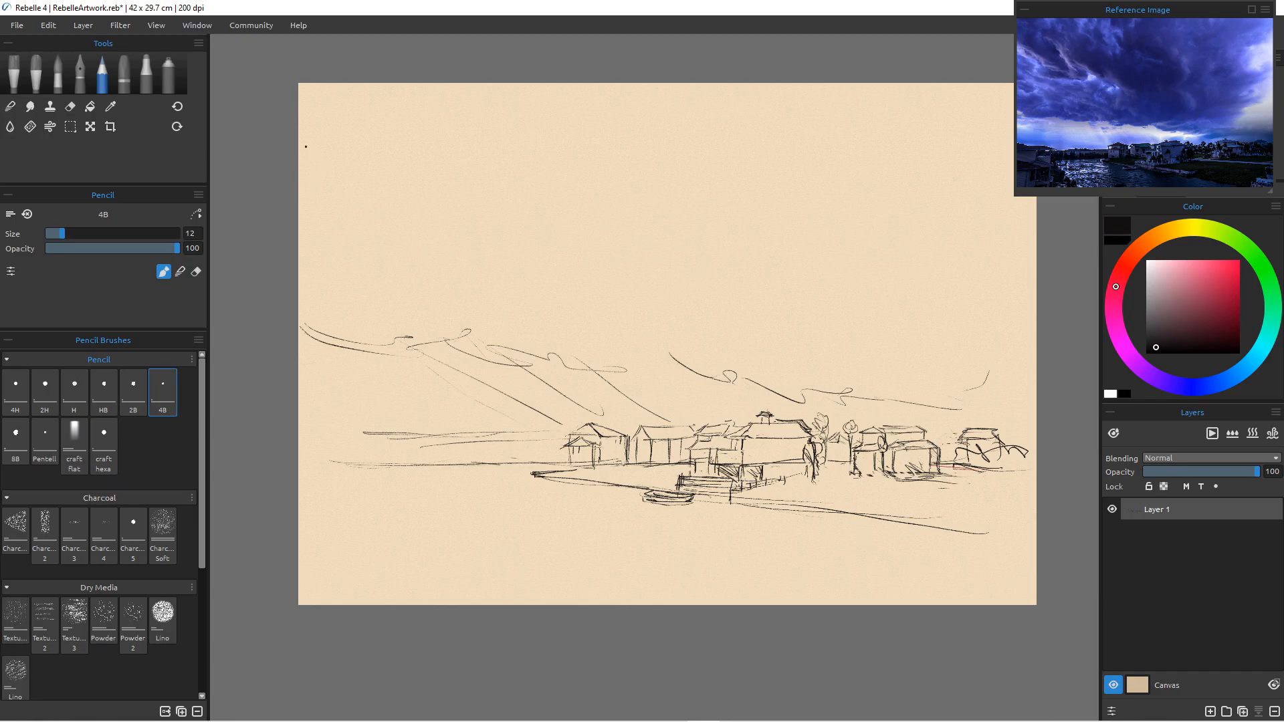
Sketch a large stepped storm-cloud edge descending from the upper-left canvas edge toward the middle of the sky.
{"action": "mouse_move", "coordinate": [307, 143]}
{"action": "left_mouse_down"}
{"action": "mouse_move", "coordinate": [360, 185]}
{"action": "mouse_move", "coordinate": [440, 192]}
{"action": "mouse_move", "coordinate": [472, 245]}
{"action": "left_mouse_up"}
{"action": "left_click_drag", "start_coordinate": [492, 246], "coordinate": [554, 254]}
{"action": "left_click_drag", "start_coordinate": [541, 278], "coordinate": [632, 292]}
{"action": "left_click_drag", "start_coordinate": [417, 194], "coordinate": [535, 259]}
{"action": "left_click_drag", "start_coordinate": [539, 255], "coordinate": [582, 268]}
{"action": "left_click_drag", "start_coordinate": [650, 290], "coordinate": [641, 309]}
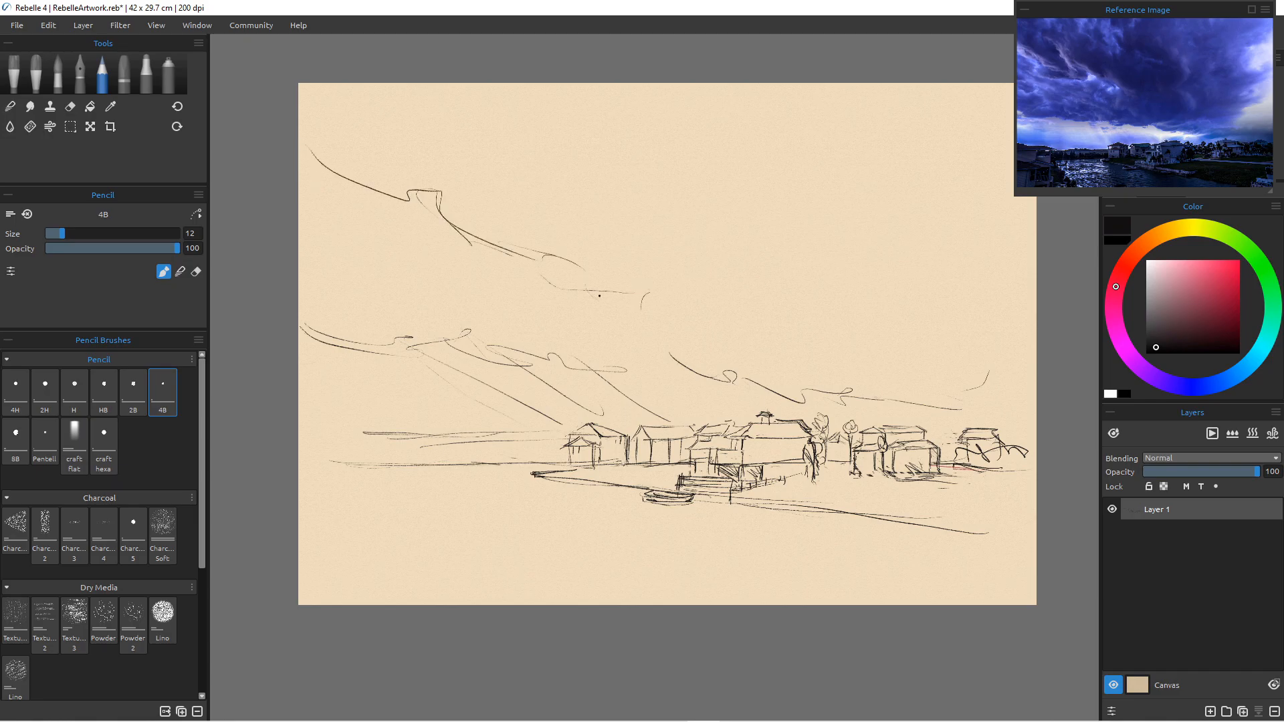
Reinforce the descending storm-cloud edge with overlapping strokes and small curls along its length.
{"action": "mouse_move", "coordinate": [299, 154]}
{"action": "left_mouse_down"}
{"action": "mouse_move", "coordinate": [389, 178]}
{"action": "mouse_move", "coordinate": [622, 301]}
{"action": "left_mouse_up"}
{"action": "left_click_drag", "start_coordinate": [565, 258], "coordinate": [612, 296]}
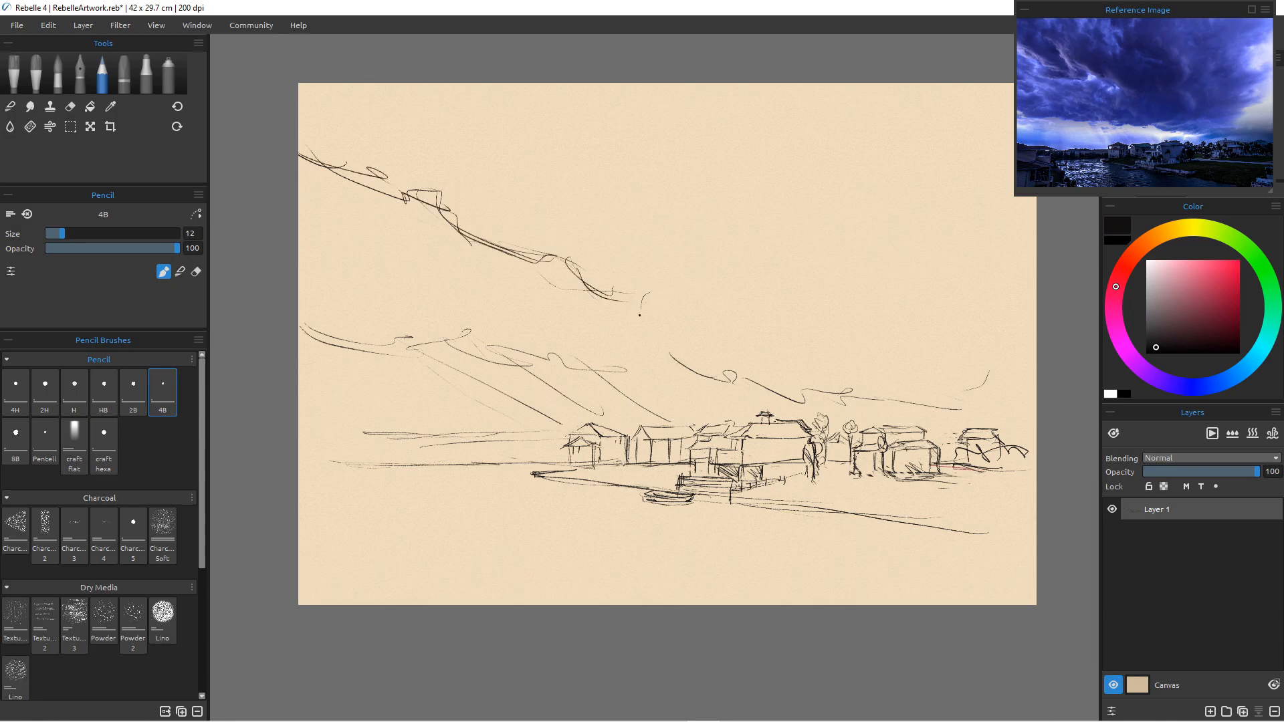
{"action": "left_click_drag", "start_coordinate": [446, 229], "coordinate": [536, 257]}
{"action": "mouse_move", "coordinate": [435, 208]}
{"action": "left_mouse_down"}
{"action": "mouse_move", "coordinate": [510, 261]}
{"action": "mouse_move", "coordinate": [550, 268]}
{"action": "left_mouse_up"}
Sketch long arcs across the upper middle sky and swirling cloud folds running down toward the right-hand houses.
{"action": "left_click_drag", "start_coordinate": [468, 122], "coordinate": [674, 253]}
{"action": "left_click_drag", "start_coordinate": [724, 274], "coordinate": [719, 255]}
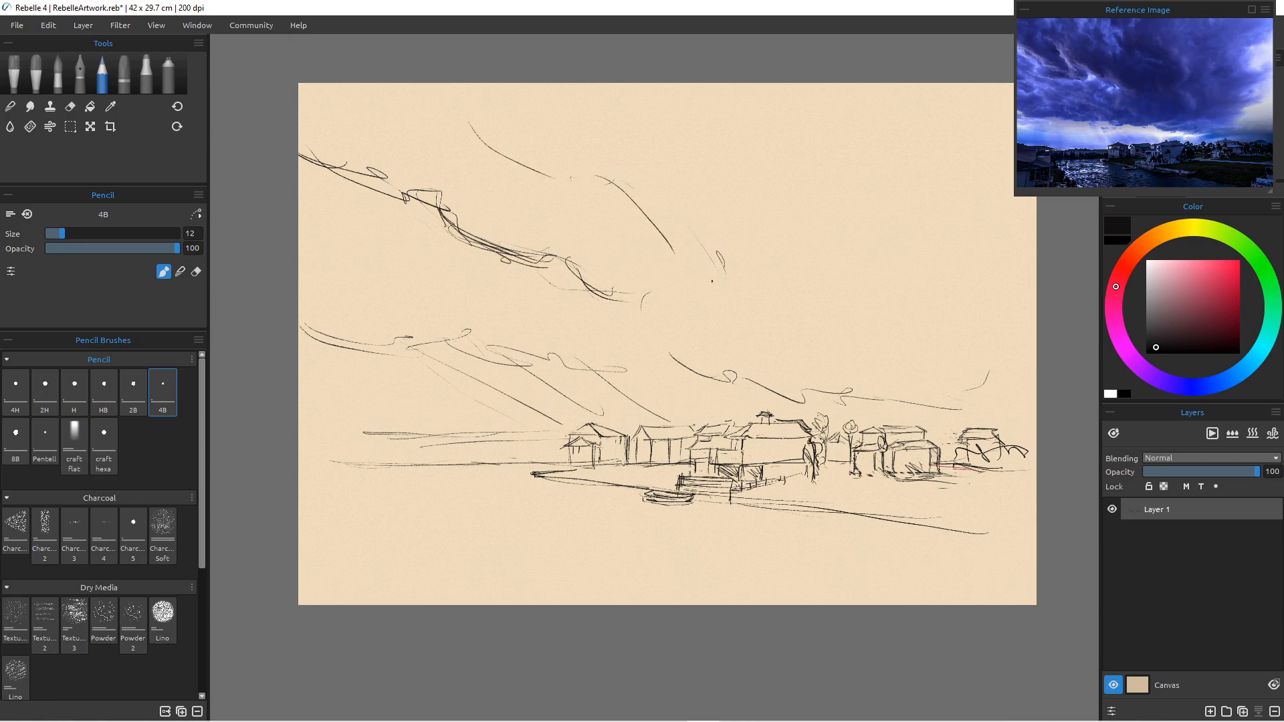
{"action": "left_click_drag", "start_coordinate": [774, 171], "coordinate": [797, 204]}
{"action": "left_click_drag", "start_coordinate": [776, 149], "coordinate": [803, 224]}
{"action": "left_click_drag", "start_coordinate": [810, 160], "coordinate": [765, 241]}
{"action": "left_click_drag", "start_coordinate": [767, 141], "coordinate": [803, 220]}
{"action": "mouse_move", "coordinate": [742, 234]}
{"action": "left_mouse_down"}
{"action": "mouse_move", "coordinate": [768, 269]}
{"action": "mouse_move", "coordinate": [764, 257]}
{"action": "mouse_move", "coordinate": [802, 271]}
{"action": "mouse_move", "coordinate": [824, 310]}
{"action": "mouse_move", "coordinate": [802, 320]}
{"action": "mouse_move", "coordinate": [834, 282]}
{"action": "mouse_move", "coordinate": [835, 326]}
{"action": "mouse_move", "coordinate": [817, 322]}
{"action": "mouse_move", "coordinate": [819, 374]}
{"action": "mouse_move", "coordinate": [870, 383]}
{"action": "left_mouse_up"}
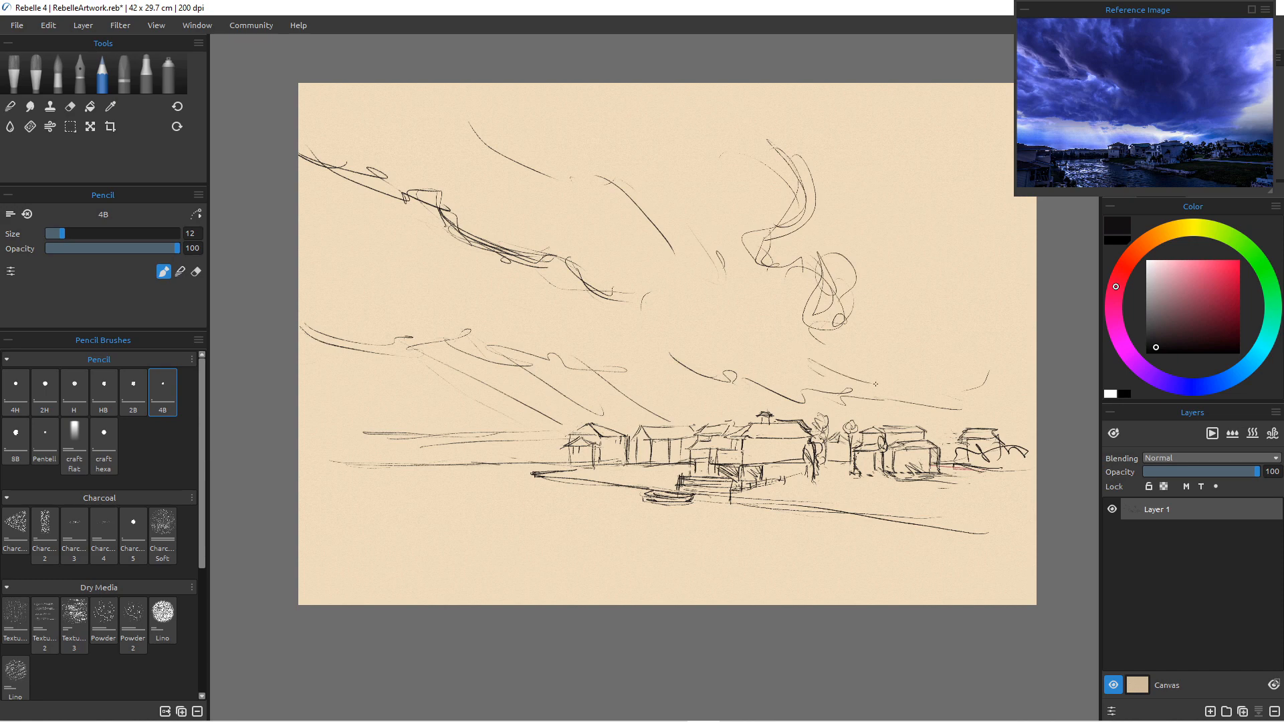
Draw sweeping cloud curves through the right side of the sky and rounded cloud tops along the upper middle.
{"action": "left_click_drag", "start_coordinate": [945, 339], "coordinate": [831, 331]}
{"action": "left_click_drag", "start_coordinate": [912, 324], "coordinate": [956, 284]}
{"action": "left_click_drag", "start_coordinate": [874, 273], "coordinate": [986, 221]}
{"action": "mouse_move", "coordinate": [933, 275]}
{"action": "left_mouse_down"}
{"action": "mouse_move", "coordinate": [955, 271]}
{"action": "mouse_move", "coordinate": [911, 289]}
{"action": "left_mouse_up"}
{"action": "left_click_drag", "start_coordinate": [855, 151], "coordinate": [974, 139]}
{"action": "left_click_drag", "start_coordinate": [858, 171], "coordinate": [1010, 178]}
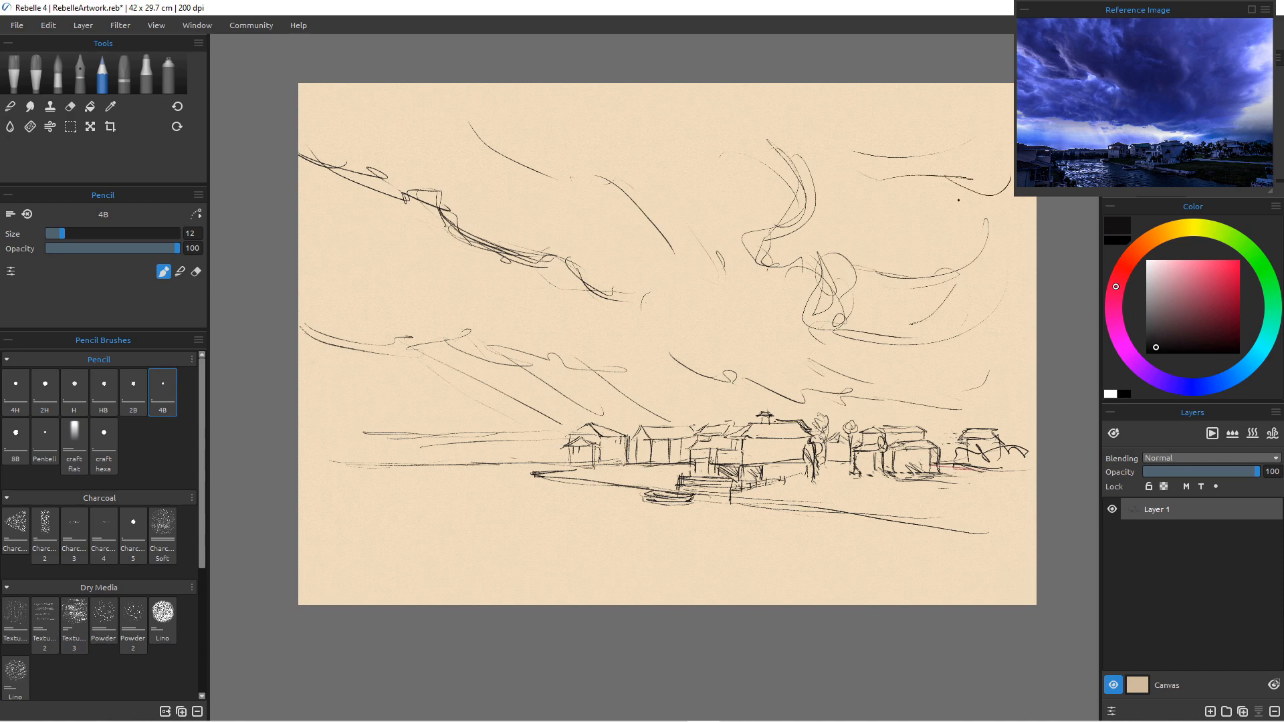
{"action": "mouse_move", "coordinate": [509, 91]}
{"action": "left_mouse_down"}
{"action": "mouse_move", "coordinate": [534, 130]}
{"action": "mouse_move", "coordinate": [579, 148]}
{"action": "left_mouse_up"}
{"action": "left_click_drag", "start_coordinate": [595, 144], "coordinate": [652, 200]}
Sketch small trees along the distant left shore and a pitched-roof structure with posts at the left canvas edge.
{"action": "mouse_move", "coordinate": [551, 461]}
{"action": "left_mouse_down"}
{"action": "mouse_move", "coordinate": [566, 457]}
{"action": "mouse_move", "coordinate": [537, 438]}
{"action": "left_mouse_up"}
{"action": "mouse_move", "coordinate": [522, 463]}
{"action": "left_mouse_down"}
{"action": "mouse_move", "coordinate": [543, 461]}
{"action": "mouse_move", "coordinate": [495, 449]}
{"action": "mouse_move", "coordinate": [447, 463]}
{"action": "mouse_move", "coordinate": [478, 468]}
{"action": "mouse_move", "coordinate": [441, 466]}
{"action": "mouse_move", "coordinate": [409, 435]}
{"action": "mouse_move", "coordinate": [418, 468]}
{"action": "mouse_move", "coordinate": [298, 457]}
{"action": "mouse_move", "coordinate": [366, 444]}
{"action": "mouse_move", "coordinate": [298, 446]}
{"action": "mouse_move", "coordinate": [400, 479]}
{"action": "mouse_move", "coordinate": [329, 457]}
{"action": "mouse_move", "coordinate": [380, 497]}
{"action": "mouse_move", "coordinate": [378, 520]}
{"action": "mouse_move", "coordinate": [377, 468]}
{"action": "mouse_move", "coordinate": [365, 492]}
{"action": "mouse_move", "coordinate": [330, 489]}
{"action": "left_mouse_up"}
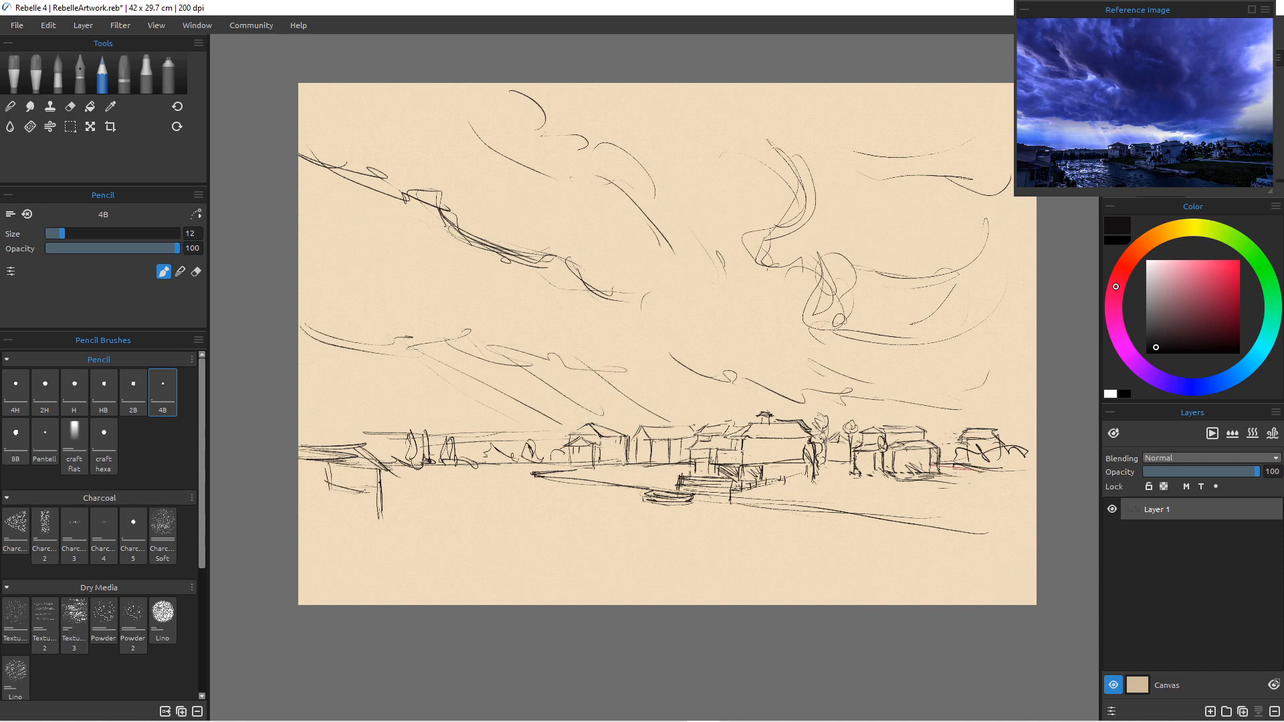
Erase the roofed structure at the canvas's left edge with the Chisel eraser at size 28 and return to the 4B pencil.
{"action": "left_click_drag", "start_coordinate": [372, 447], "coordinate": [403, 470]}
{"action": "key", "text": "e"}
{"action": "mouse_move", "coordinate": [405, 468]}
{"action": "left_mouse_down"}
{"action": "mouse_move", "coordinate": [353, 444]}
{"action": "mouse_move", "coordinate": [310, 445]}
{"action": "mouse_move", "coordinate": [415, 522]}
{"action": "left_mouse_up"}
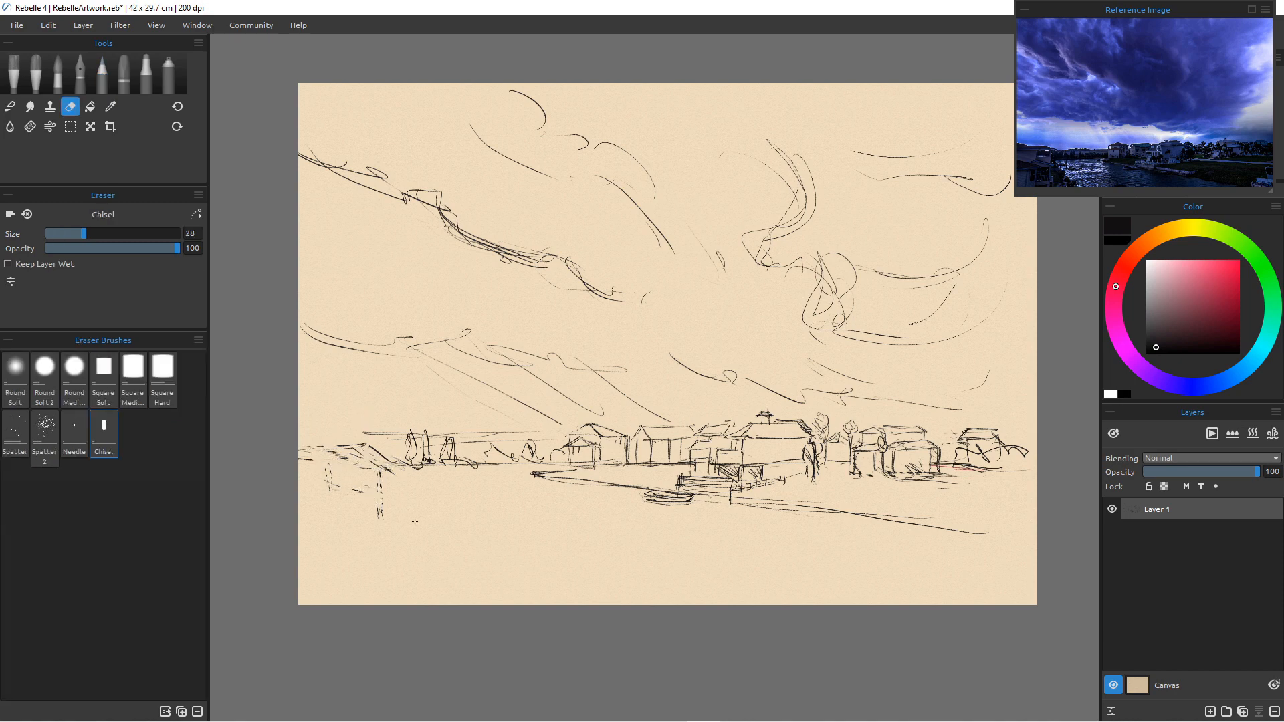
{"action": "mouse_move", "coordinate": [305, 451]}
{"action": "left_mouse_down"}
{"action": "mouse_move", "coordinate": [403, 462]}
{"action": "mouse_move", "coordinate": [302, 458]}
{"action": "left_mouse_up"}
{"action": "key", "text": "b"}
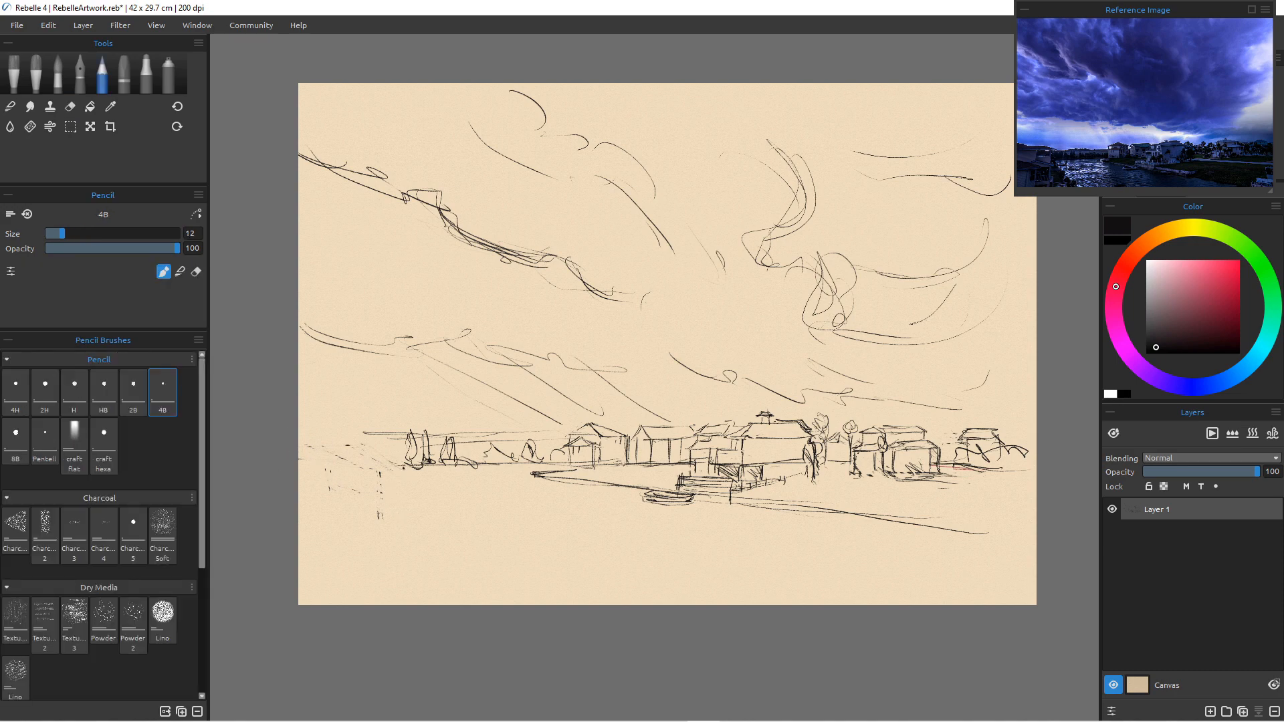
Redraw the left-edge pavilion with a flat roof and posts, and sketch a sloping foreground deck edge with a thick piling below.
{"action": "mouse_move", "coordinate": [377, 427]}
{"action": "left_mouse_down"}
{"action": "mouse_move", "coordinate": [399, 438]}
{"action": "mouse_move", "coordinate": [298, 430]}
{"action": "mouse_move", "coordinate": [343, 422]}
{"action": "mouse_move", "coordinate": [385, 480]}
{"action": "left_mouse_up"}
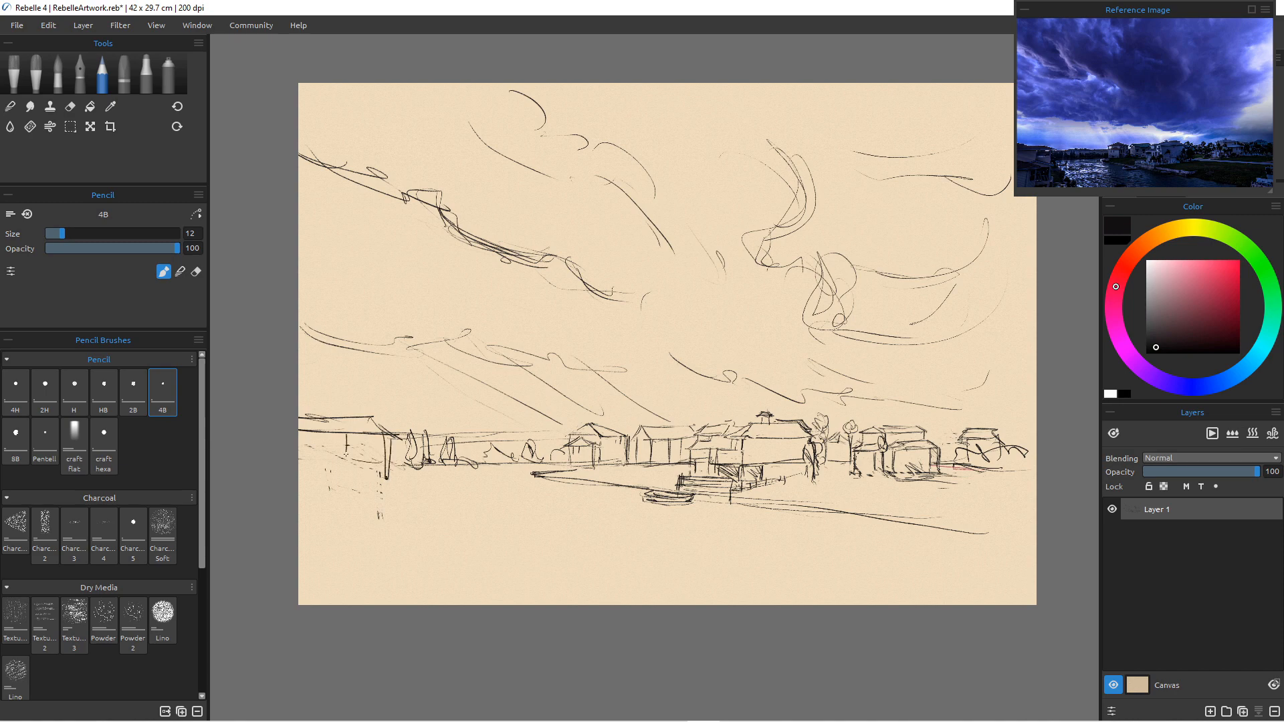
{"action": "left_click_drag", "start_coordinate": [343, 431], "coordinate": [339, 485]}
{"action": "mouse_move", "coordinate": [337, 476]}
{"action": "left_mouse_down"}
{"action": "mouse_move", "coordinate": [349, 468]}
{"action": "mouse_move", "coordinate": [338, 481]}
{"action": "mouse_move", "coordinate": [425, 500]}
{"action": "mouse_move", "coordinate": [354, 476]}
{"action": "mouse_move", "coordinate": [383, 503]}
{"action": "mouse_move", "coordinate": [298, 518]}
{"action": "mouse_move", "coordinate": [380, 513]}
{"action": "mouse_move", "coordinate": [380, 589]}
{"action": "left_mouse_up"}
{"action": "left_click", "coordinate": [401, 481]}
{"action": "left_click_drag", "start_coordinate": [371, 523], "coordinate": [370, 603]}
{"action": "left_click_drag", "start_coordinate": [391, 493], "coordinate": [438, 520]}
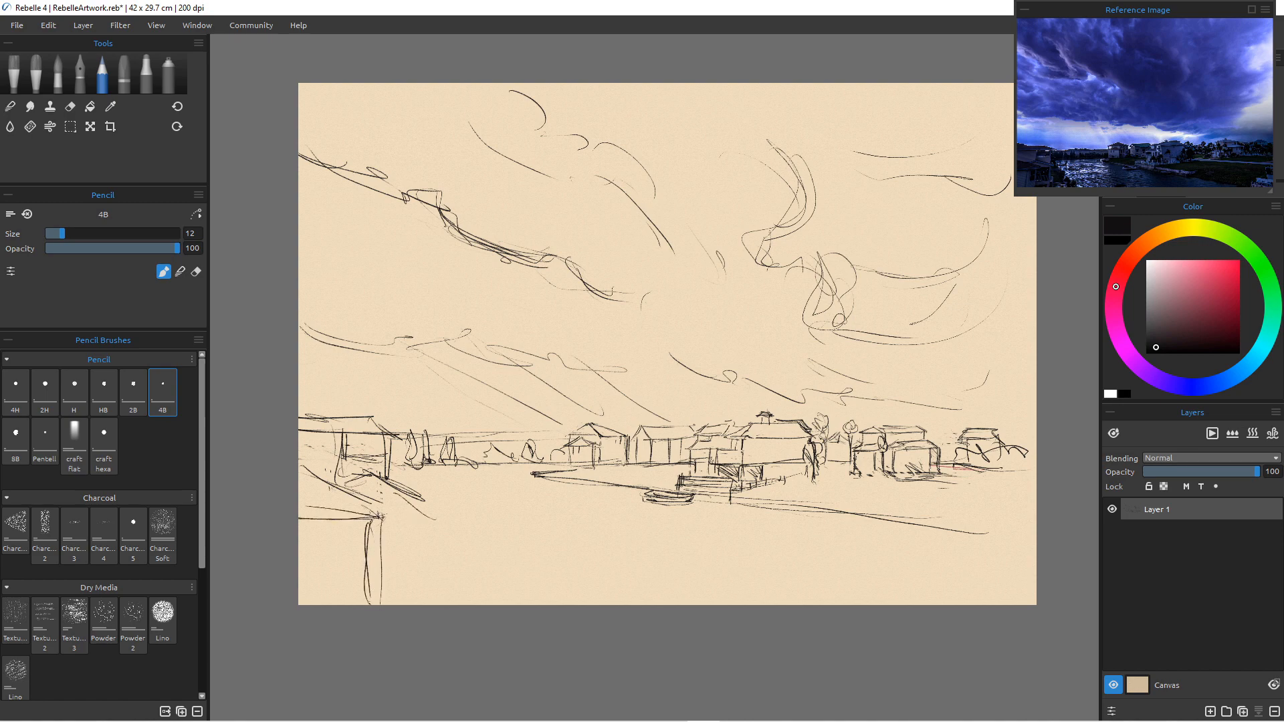
Add a second piling under the foreground deck and sketch long curving ripple lines across the water.
{"action": "mouse_move", "coordinate": [367, 472]}
{"action": "left_mouse_down"}
{"action": "mouse_move", "coordinate": [447, 520]}
{"action": "mouse_move", "coordinate": [427, 558]}
{"action": "mouse_move", "coordinate": [435, 592]}
{"action": "left_mouse_up"}
{"action": "left_click_drag", "start_coordinate": [437, 528], "coordinate": [441, 596]}
{"action": "left_click_drag", "start_coordinate": [441, 480], "coordinate": [625, 511]}
{"action": "mouse_move", "coordinate": [626, 509]}
{"action": "left_mouse_down"}
{"action": "mouse_move", "coordinate": [463, 533]}
{"action": "mouse_move", "coordinate": [658, 534]}
{"action": "left_mouse_up"}
{"action": "left_click_drag", "start_coordinate": [463, 543], "coordinate": [667, 538]}
{"action": "left_click_drag", "start_coordinate": [502, 549], "coordinate": [811, 574]}
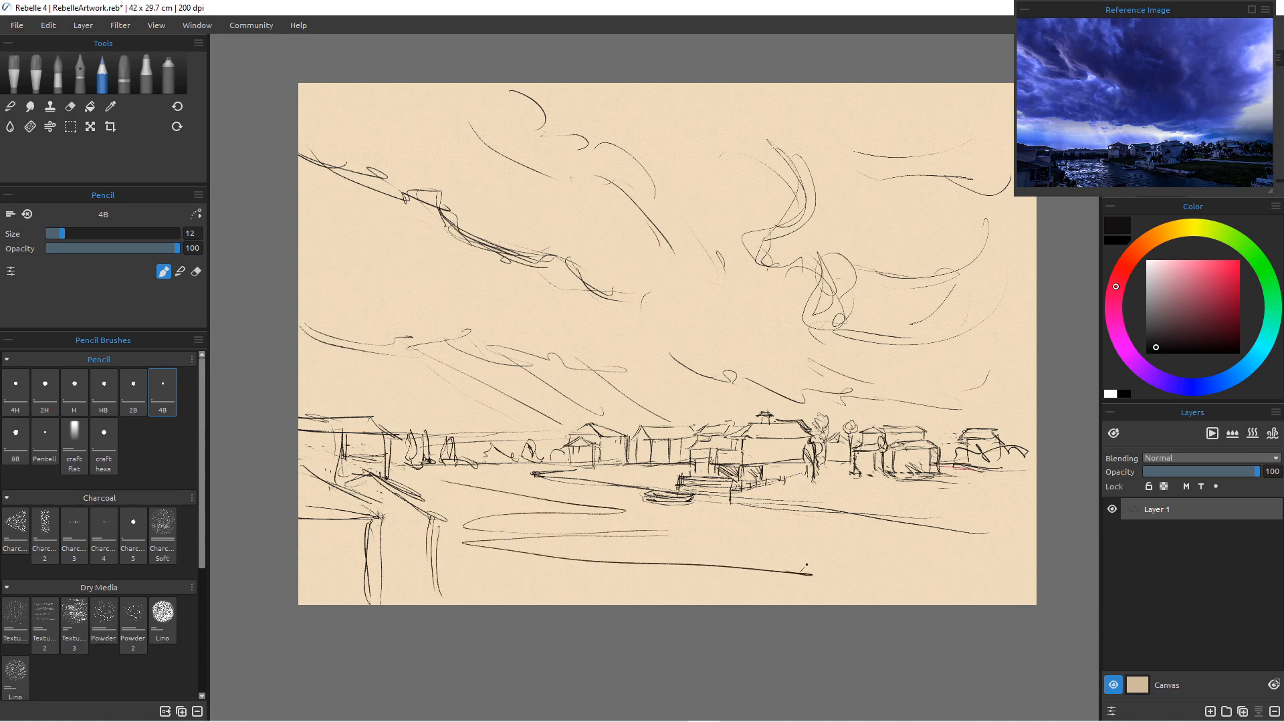
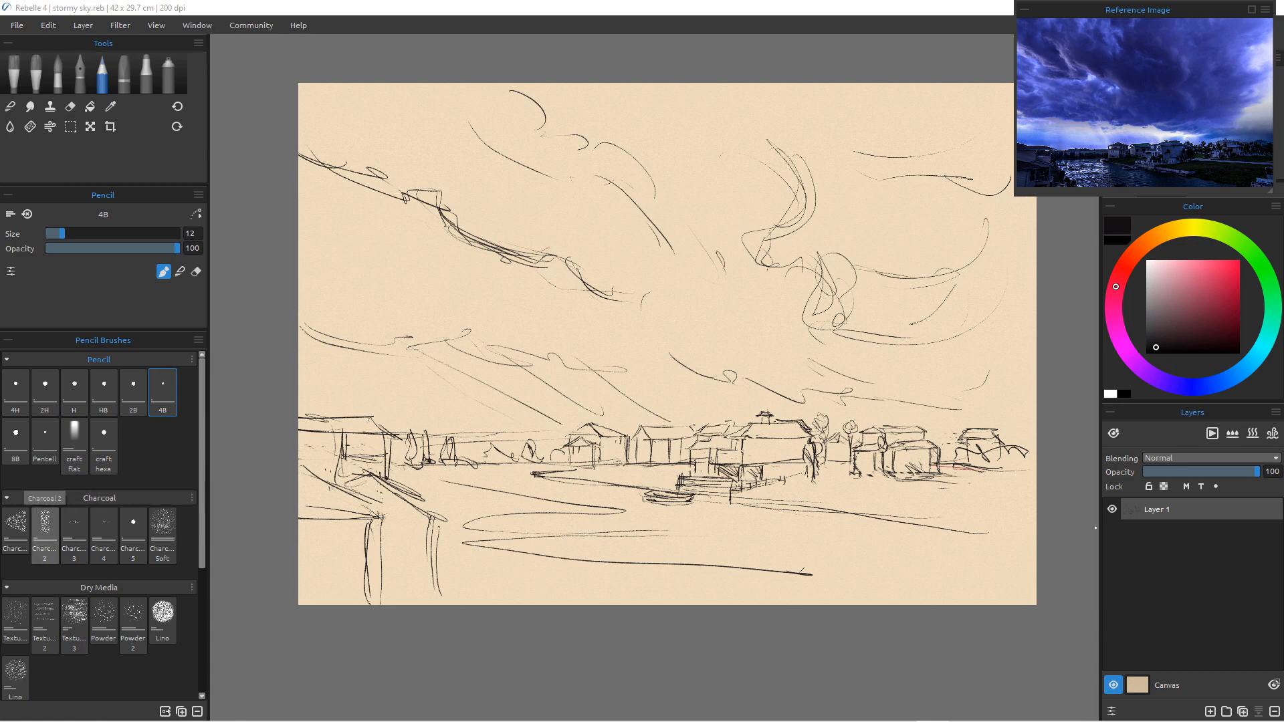
Shade the upper-left storm clouds with diagonal strokes, using Charcoal Soft briefly and Charcoal 2 at size 100 for most of it.
{"action": "left_click", "coordinate": [162, 535]}
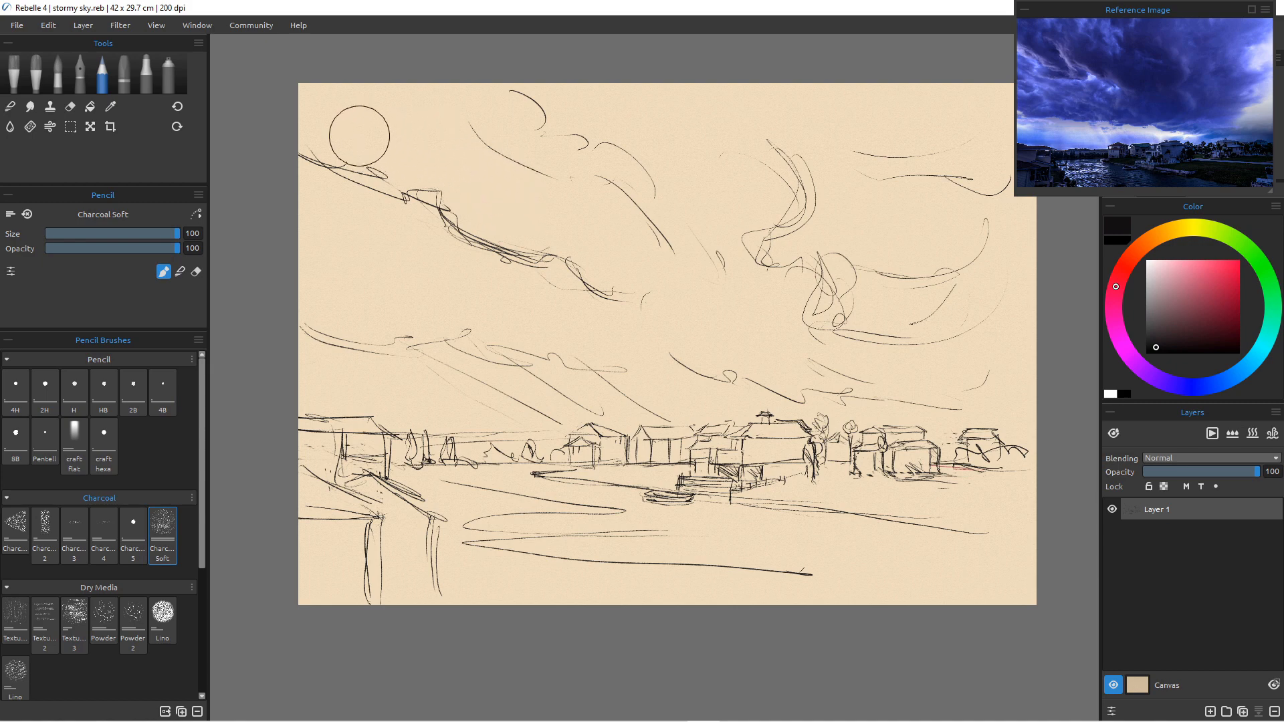
{"action": "mouse_move", "coordinate": [441, 94]}
{"action": "left_mouse_down"}
{"action": "mouse_move", "coordinate": [552, 135]}
{"action": "mouse_move", "coordinate": [545, 197]}
{"action": "mouse_move", "coordinate": [561, 138]}
{"action": "mouse_move", "coordinate": [509, 90]}
{"action": "mouse_move", "coordinate": [575, 125]}
{"action": "left_mouse_up"}
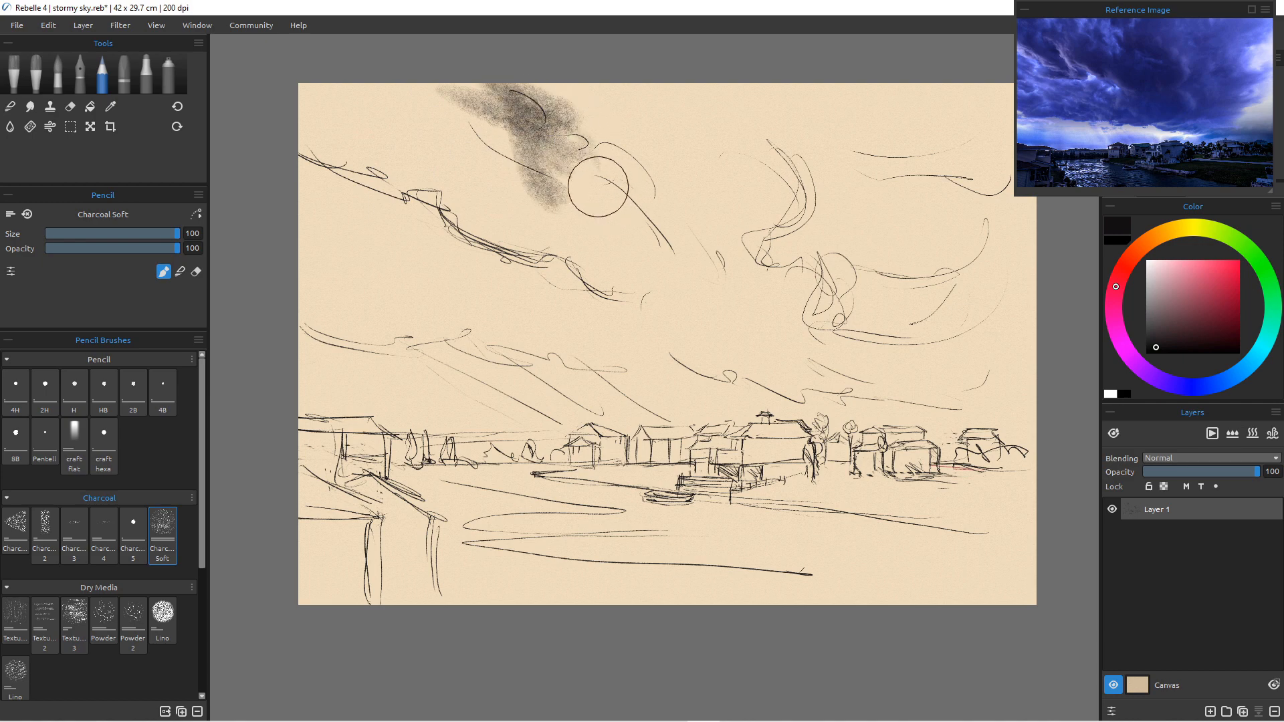
{"action": "left_click", "coordinate": [45, 533]}
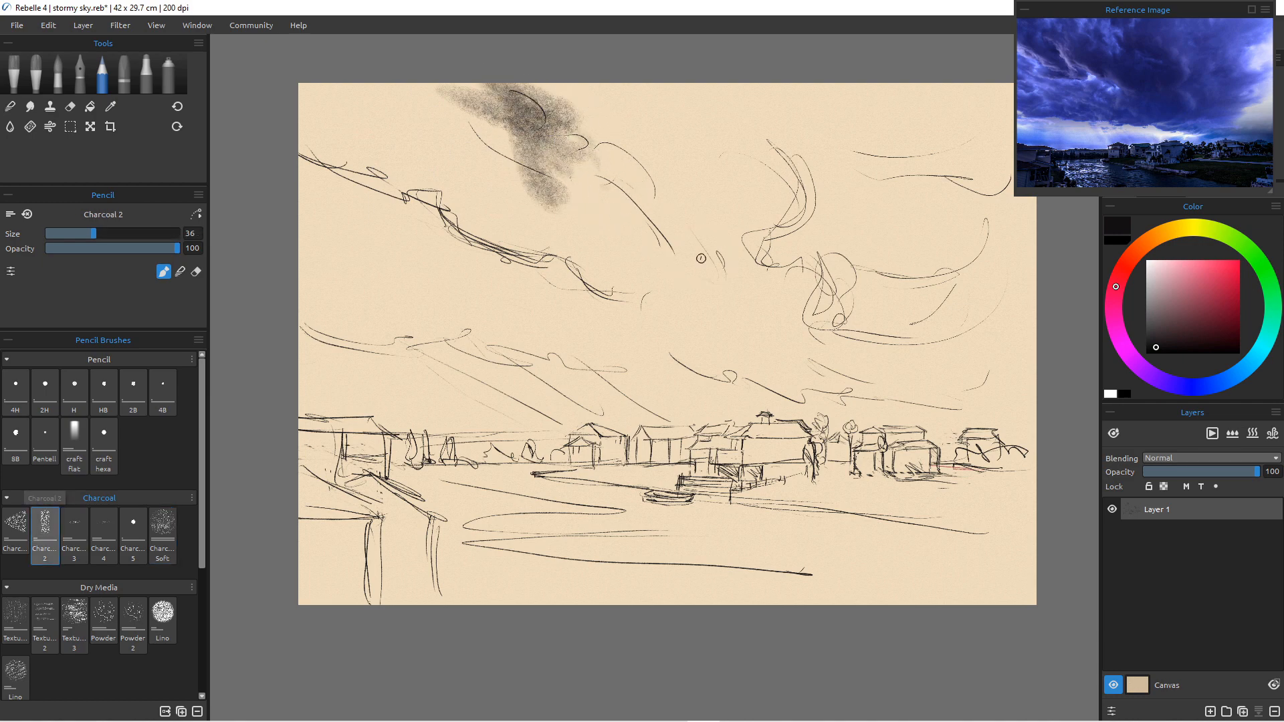
{"action": "key", "text": "bracketright"}
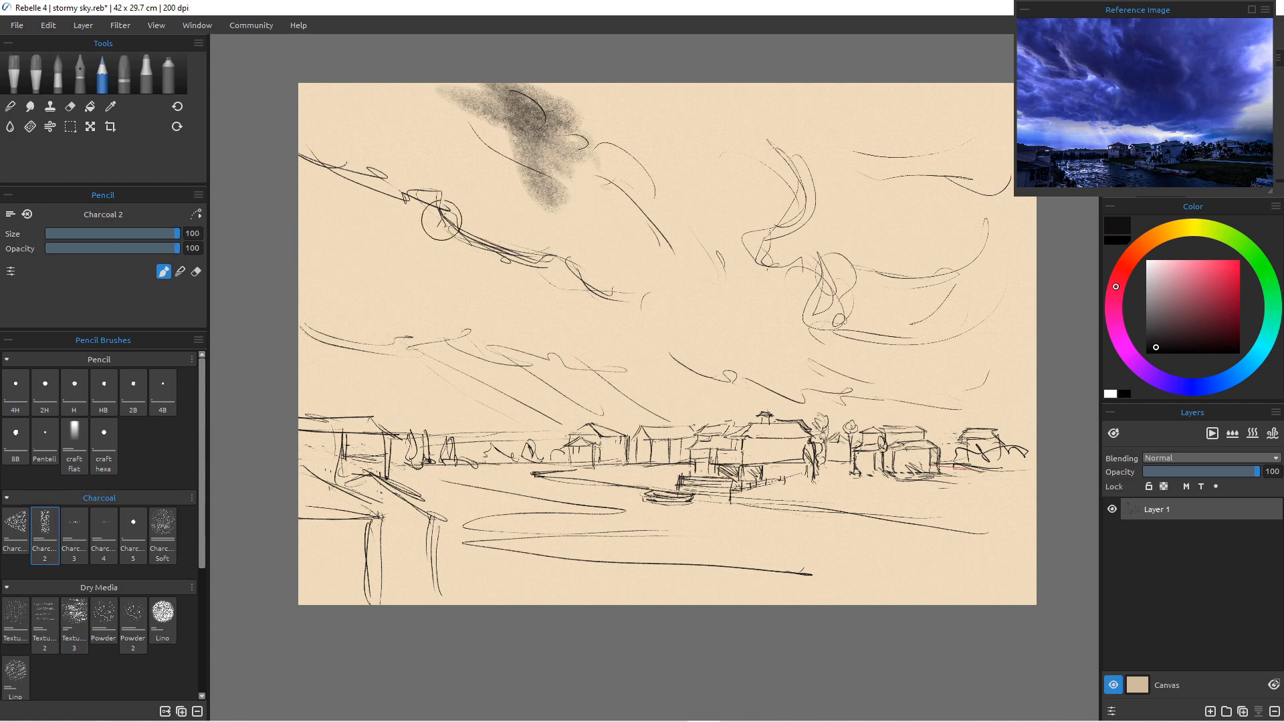
{"action": "mouse_move", "coordinate": [488, 94]}
{"action": "left_mouse_down"}
{"action": "mouse_move", "coordinate": [589, 133]}
{"action": "mouse_move", "coordinate": [536, 121]}
{"action": "mouse_move", "coordinate": [575, 220]}
{"action": "mouse_move", "coordinate": [410, 72]}
{"action": "mouse_move", "coordinate": [567, 232]}
{"action": "mouse_move", "coordinate": [326, 47]}
{"action": "mouse_move", "coordinate": [306, 90]}
{"action": "mouse_move", "coordinate": [332, 139]}
{"action": "mouse_move", "coordinate": [317, 112]}
{"action": "mouse_move", "coordinate": [418, 167]}
{"action": "mouse_move", "coordinate": [529, 275]}
{"action": "mouse_move", "coordinate": [468, 200]}
{"action": "mouse_move", "coordinate": [570, 265]}
{"action": "mouse_move", "coordinate": [359, 195]}
{"action": "mouse_move", "coordinate": [279, 114]}
{"action": "mouse_move", "coordinate": [302, 191]}
{"action": "mouse_move", "coordinate": [441, 252]}
{"action": "mouse_move", "coordinate": [459, 288]}
{"action": "left_mouse_up"}
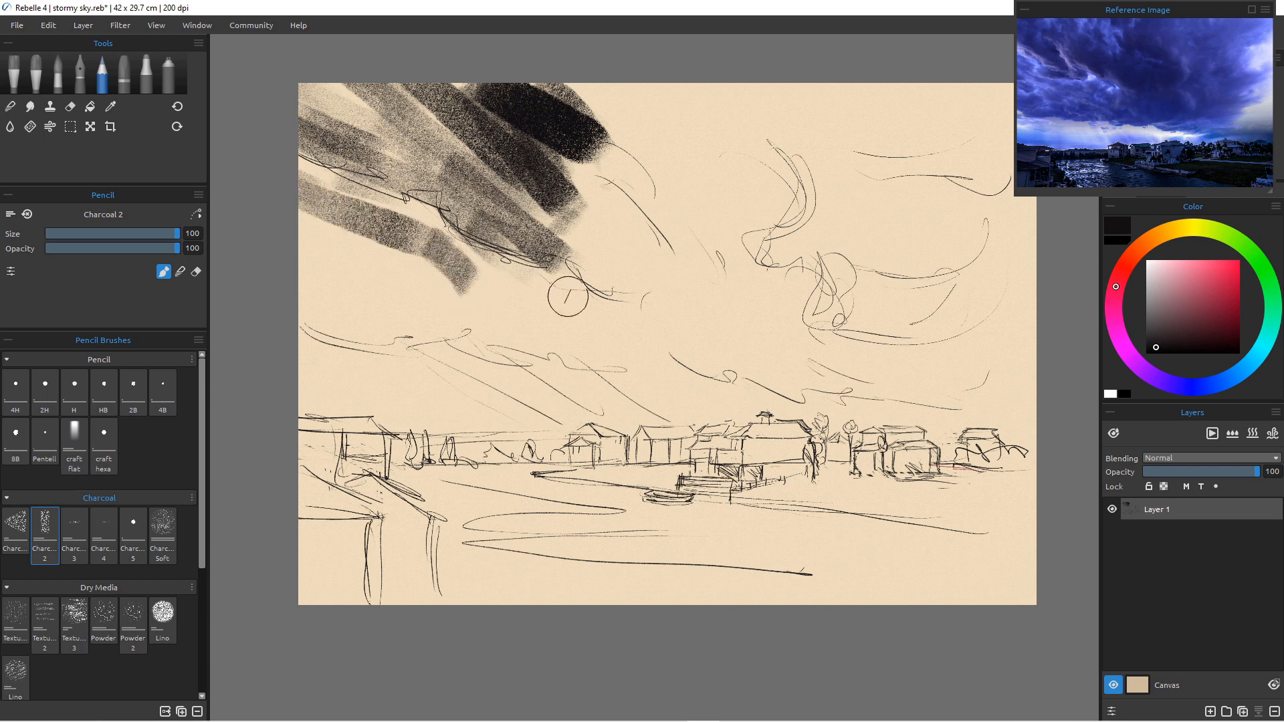
{"action": "left_click_drag", "start_coordinate": [303, 230], "coordinate": [471, 281]}
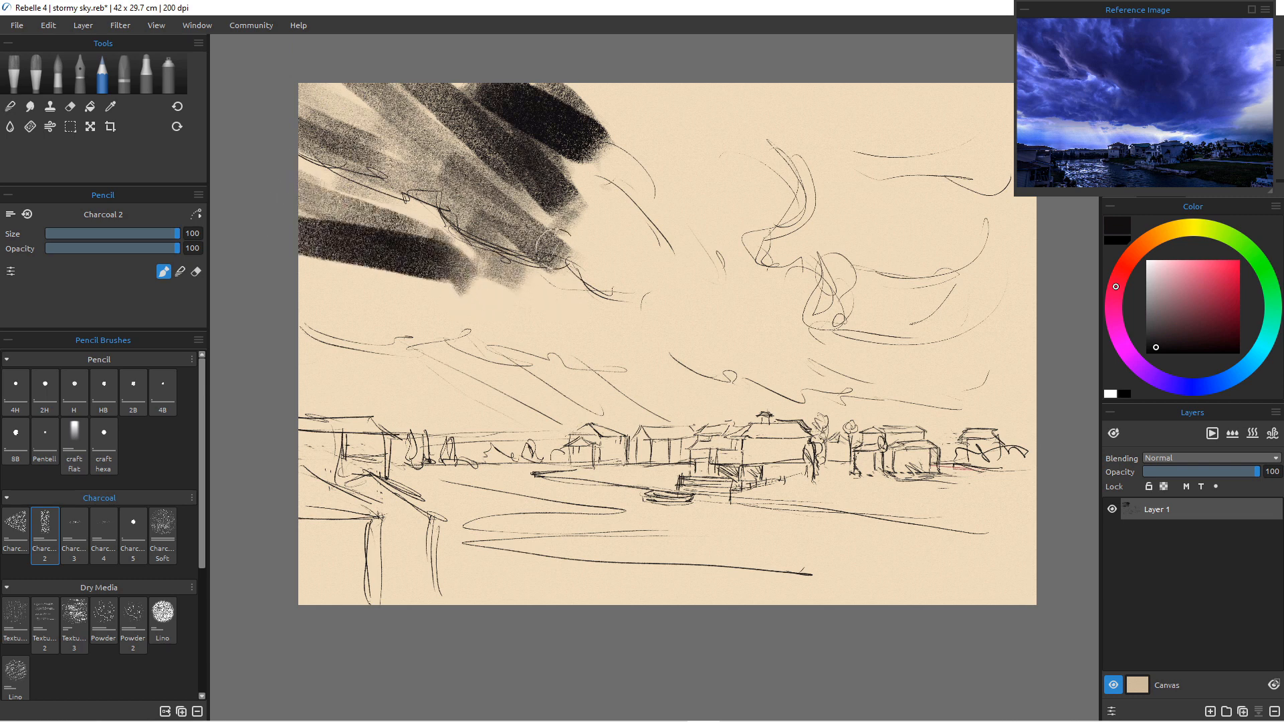
Block in the dark clouds along the upper middle sky with broad charcoal strokes converging downward from the canvas's top edge.
{"action": "mouse_move", "coordinate": [599, 89]}
{"action": "left_mouse_down"}
{"action": "mouse_move", "coordinate": [581, 79]}
{"action": "mouse_move", "coordinate": [700, 164]}
{"action": "left_mouse_up"}
{"action": "left_click_drag", "start_coordinate": [702, 81], "coordinate": [699, 167]}
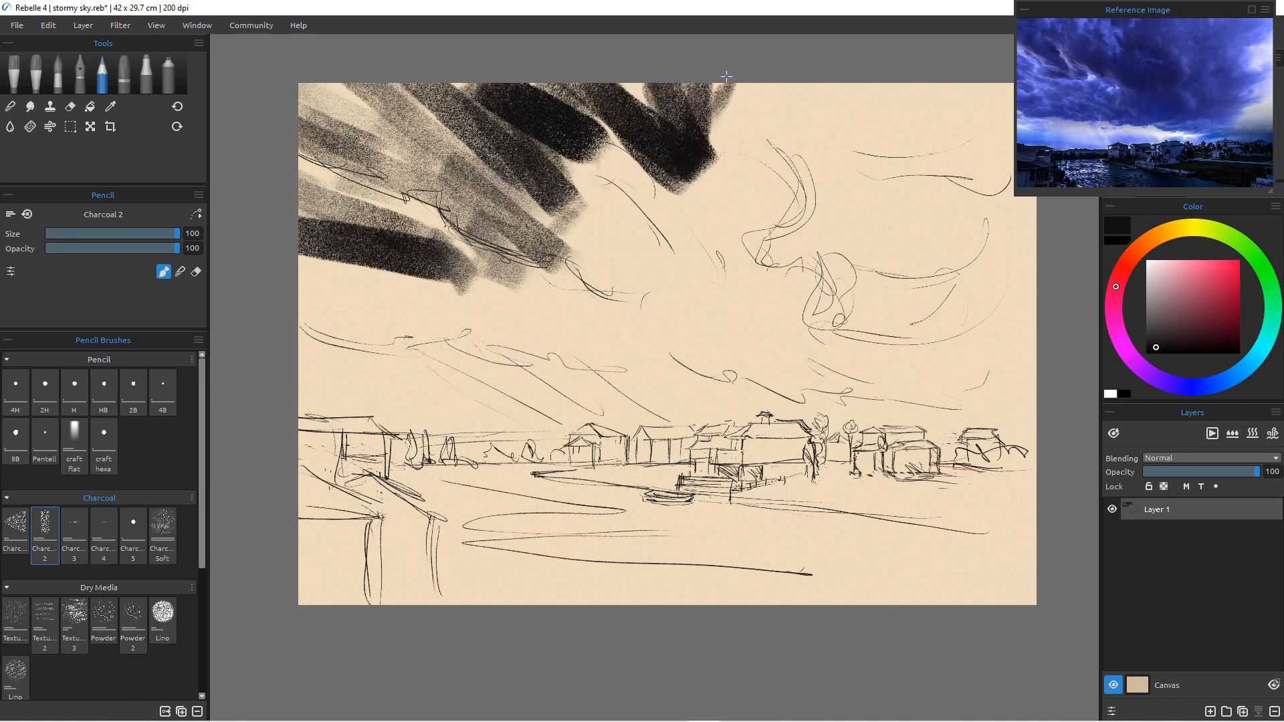
{"action": "left_click_drag", "start_coordinate": [749, 80], "coordinate": [718, 177]}
{"action": "left_click_drag", "start_coordinate": [829, 77], "coordinate": [722, 174]}
{"action": "left_click_drag", "start_coordinate": [860, 94], "coordinate": [777, 162]}
{"action": "left_click_drag", "start_coordinate": [709, 84], "coordinate": [789, 134]}
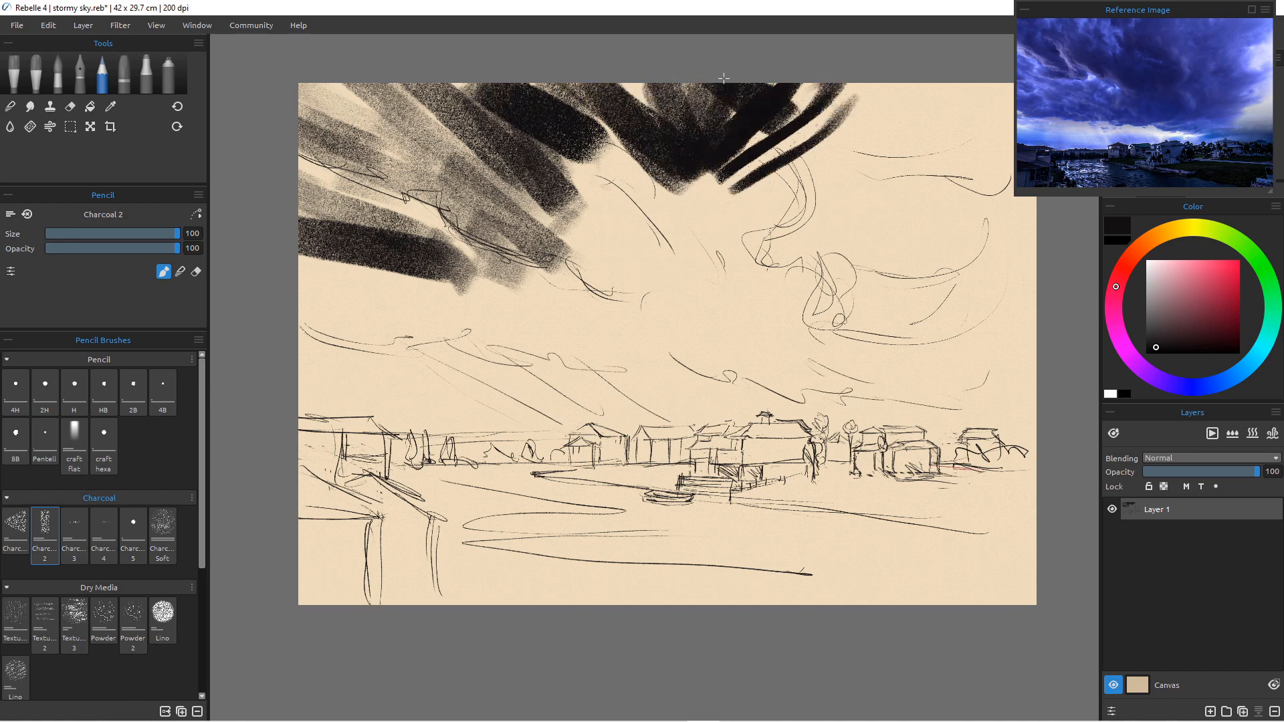
{"action": "mouse_move", "coordinate": [889, 84]}
{"action": "left_mouse_down"}
{"action": "mouse_move", "coordinate": [793, 120]}
{"action": "mouse_move", "coordinate": [732, 107]}
{"action": "left_mouse_up"}
{"action": "mouse_move", "coordinate": [695, 201]}
{"action": "left_mouse_down"}
{"action": "mouse_move", "coordinate": [581, 150]}
{"action": "mouse_move", "coordinate": [709, 221]}
{"action": "left_mouse_up"}
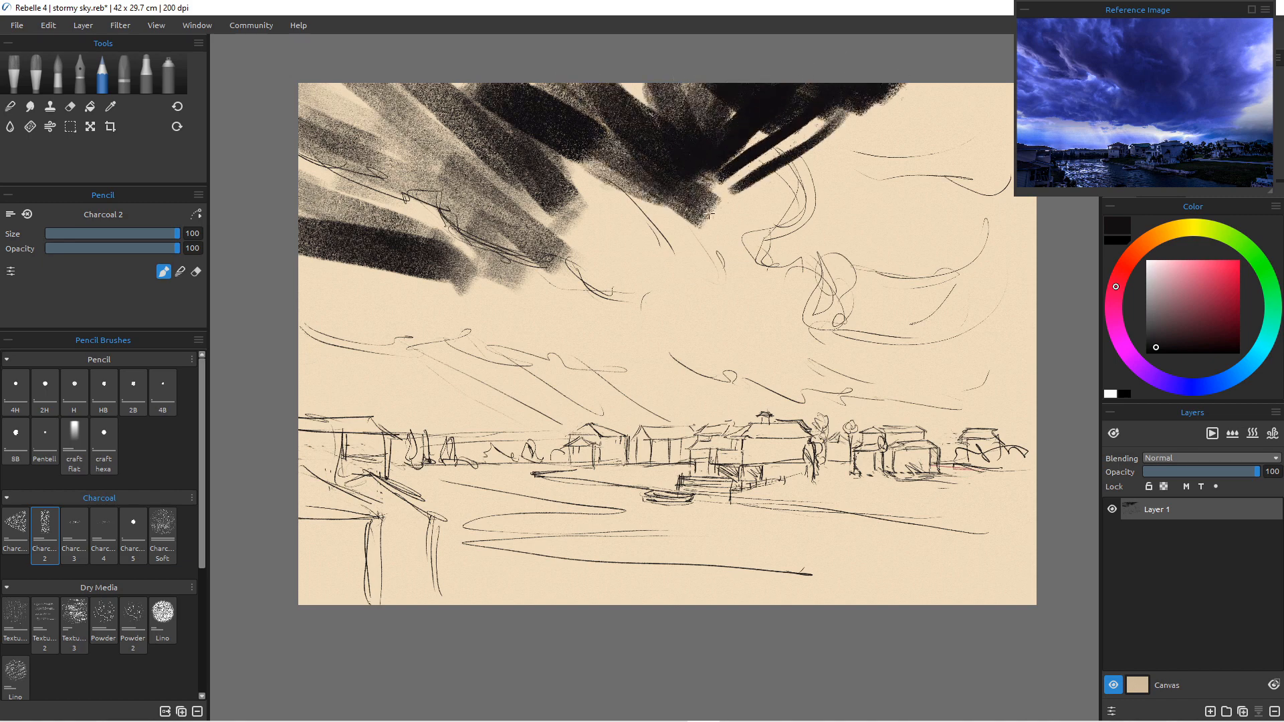
Extend the dark charcoal cloud mass down through the middle of the sky toward the houses, filling its pointed lower end.
{"action": "left_click_drag", "start_coordinate": [535, 141], "coordinate": [651, 231]}
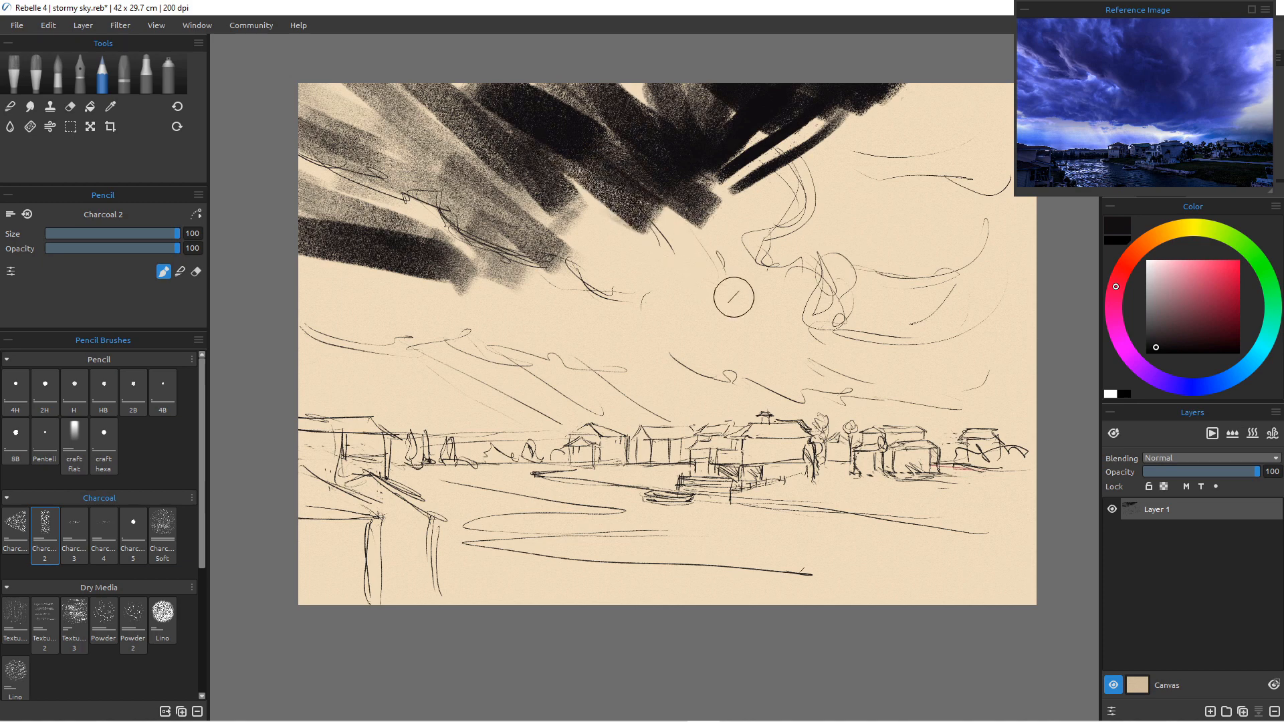
{"action": "left_click_drag", "start_coordinate": [695, 164], "coordinate": [769, 211]}
{"action": "left_click_drag", "start_coordinate": [806, 144], "coordinate": [715, 251]}
{"action": "mouse_move", "coordinate": [742, 251]}
{"action": "left_mouse_down"}
{"action": "mouse_move", "coordinate": [713, 187]}
{"action": "mouse_move", "coordinate": [716, 270]}
{"action": "left_mouse_up"}
{"action": "mouse_move", "coordinate": [676, 227]}
{"action": "left_mouse_down"}
{"action": "mouse_move", "coordinate": [589, 177]}
{"action": "mouse_move", "coordinate": [651, 231]}
{"action": "mouse_move", "coordinate": [572, 223]}
{"action": "mouse_move", "coordinate": [672, 260]}
{"action": "mouse_move", "coordinate": [692, 321]}
{"action": "mouse_move", "coordinate": [542, 194]}
{"action": "mouse_move", "coordinate": [659, 321]}
{"action": "left_mouse_up"}
{"action": "mouse_move", "coordinate": [636, 321]}
{"action": "left_mouse_down"}
{"action": "mouse_move", "coordinate": [530, 276]}
{"action": "mouse_move", "coordinate": [621, 328]}
{"action": "left_mouse_up"}
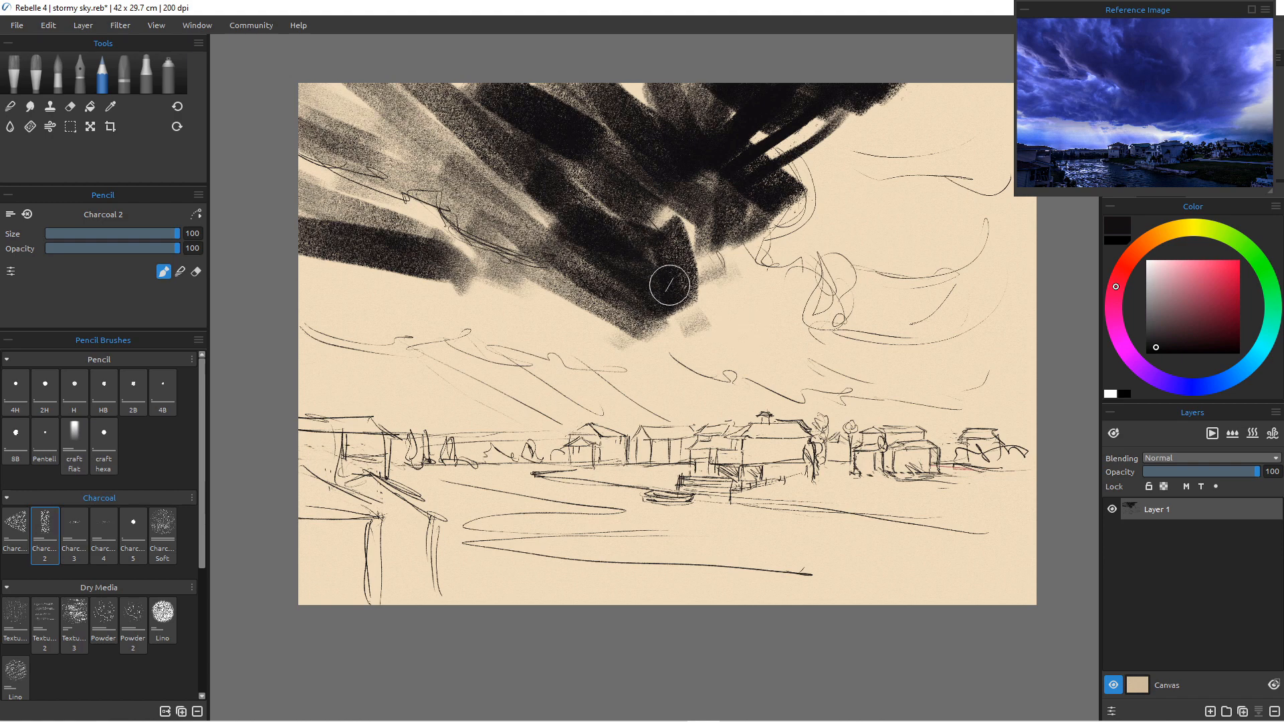
{"action": "mouse_move", "coordinate": [661, 264]}
{"action": "left_mouse_down"}
{"action": "mouse_move", "coordinate": [749, 294]}
{"action": "mouse_move", "coordinate": [763, 354]}
{"action": "left_mouse_up"}
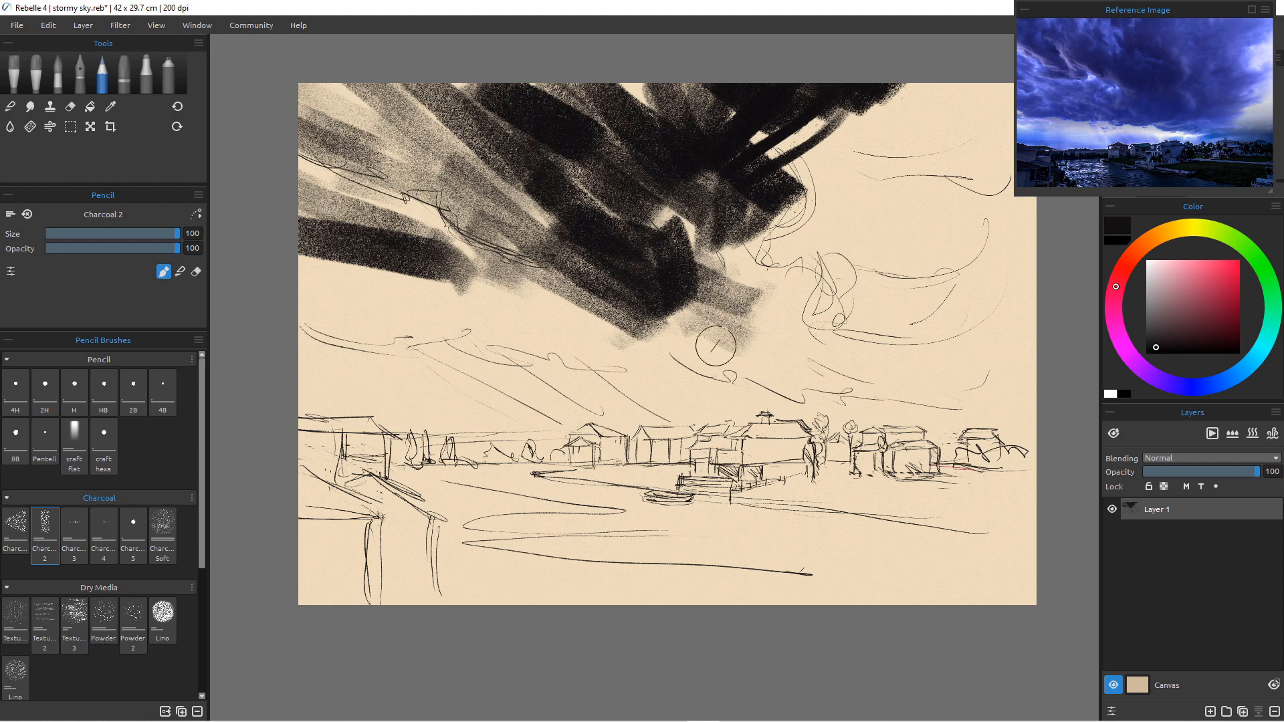
{"action": "mouse_move", "coordinate": [711, 338]}
{"action": "left_mouse_down"}
{"action": "mouse_move", "coordinate": [682, 334]}
{"action": "mouse_move", "coordinate": [693, 345]}
{"action": "mouse_move", "coordinate": [717, 309]}
{"action": "mouse_move", "coordinate": [678, 301]}
{"action": "mouse_move", "coordinate": [709, 356]}
{"action": "mouse_move", "coordinate": [655, 328]}
{"action": "mouse_move", "coordinate": [703, 290]}
{"action": "mouse_move", "coordinate": [766, 284]}
{"action": "left_mouse_up"}
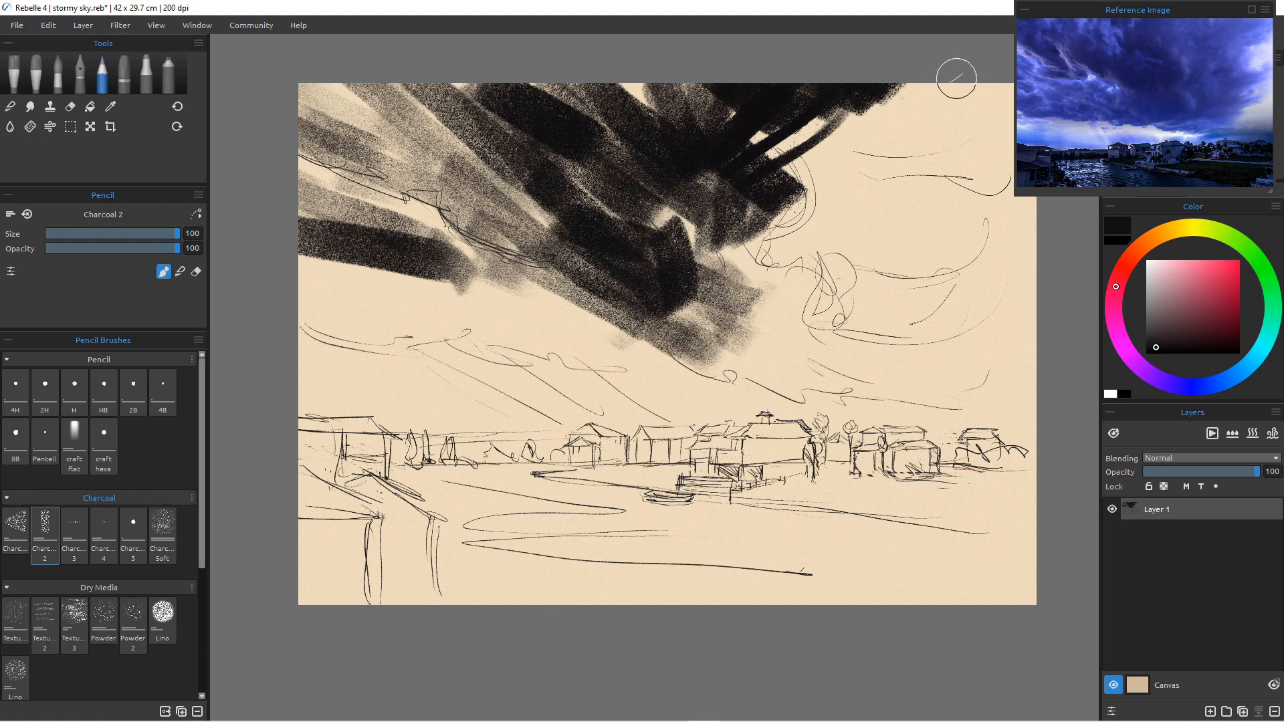
Stroke light charcoal into the upper-right sky and block in a dark cloud mass above the right-hand houses.
{"action": "left_click_drag", "start_coordinate": [954, 77], "coordinate": [813, 161]}
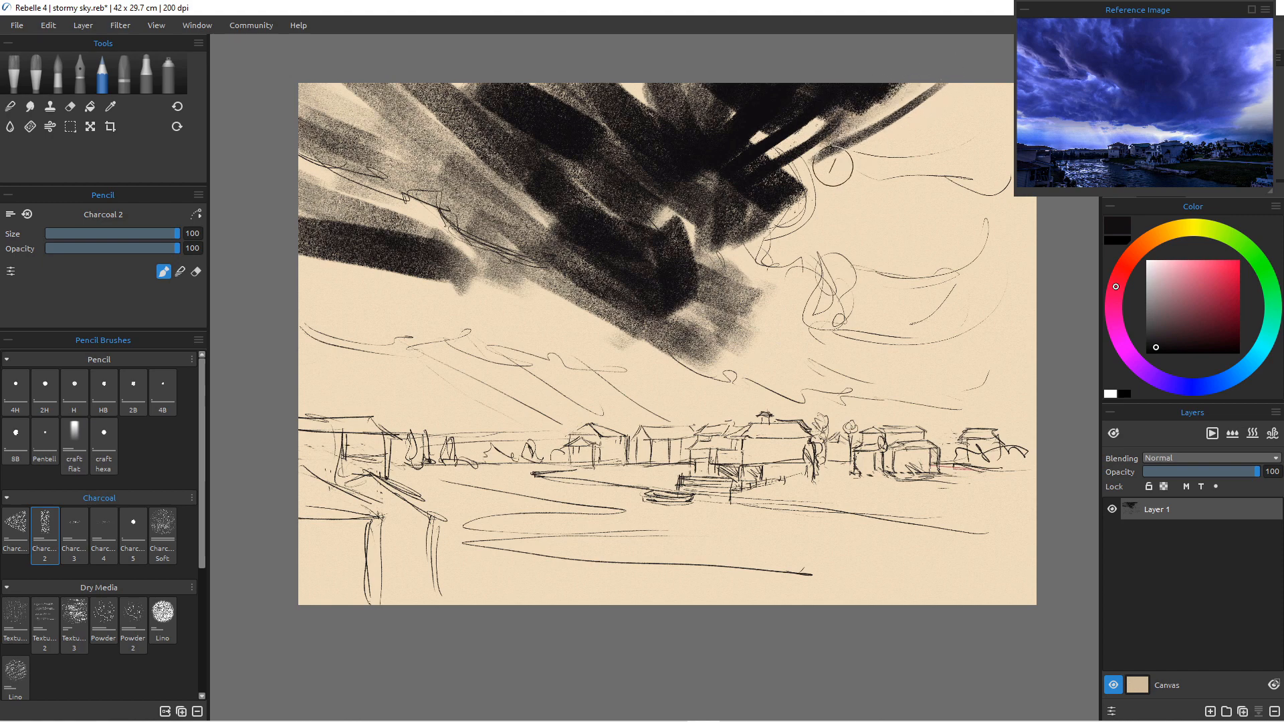
{"action": "mouse_move", "coordinate": [989, 83]}
{"action": "left_mouse_down"}
{"action": "mouse_move", "coordinate": [931, 120]}
{"action": "mouse_move", "coordinate": [947, 117]}
{"action": "left_mouse_up"}
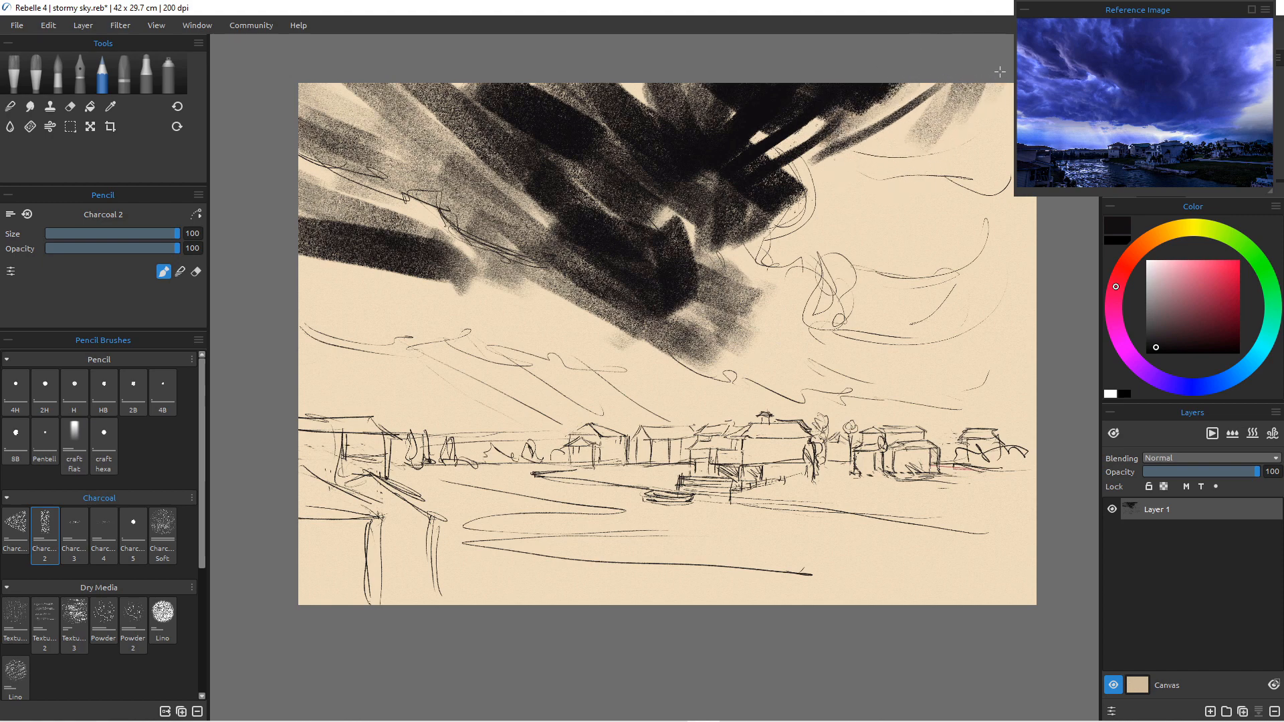
{"action": "left_click_drag", "start_coordinate": [1003, 86], "coordinate": [926, 165]}
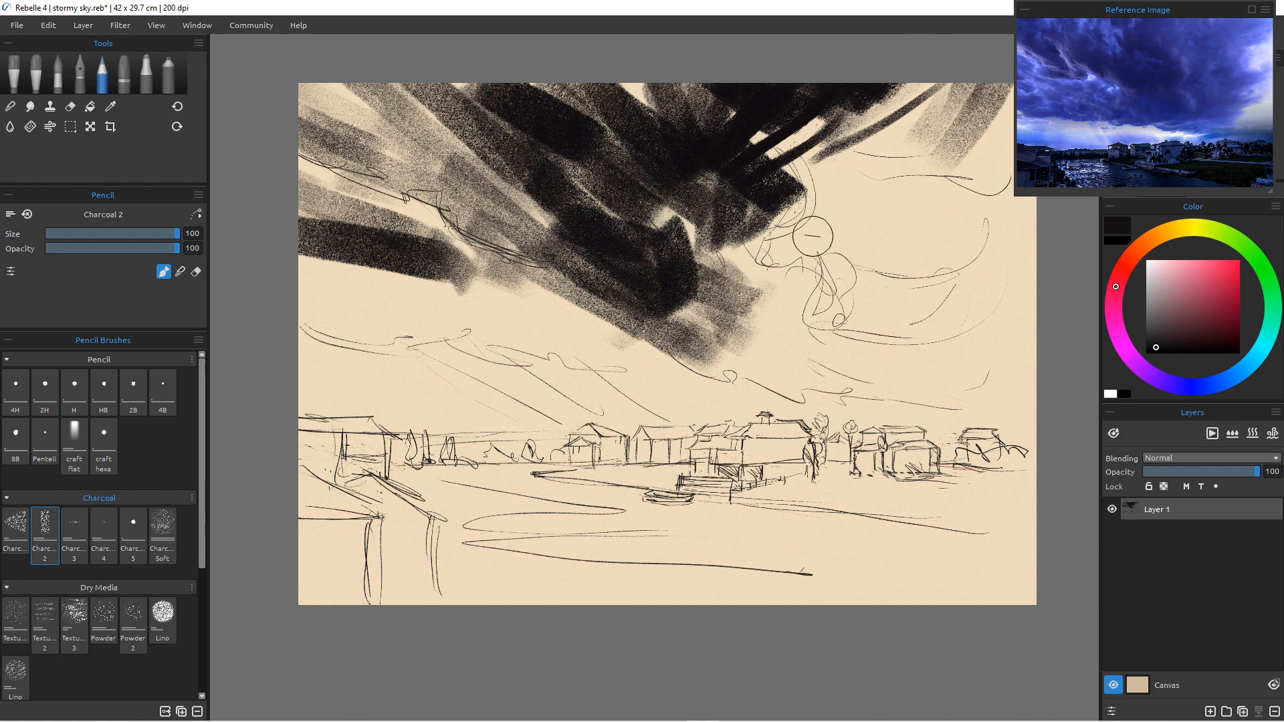
{"action": "mouse_move", "coordinate": [829, 224]}
{"action": "left_mouse_down"}
{"action": "mouse_move", "coordinate": [784, 272]}
{"action": "mouse_move", "coordinate": [813, 232]}
{"action": "mouse_move", "coordinate": [783, 261]}
{"action": "mouse_move", "coordinate": [807, 304]}
{"action": "mouse_move", "coordinate": [842, 236]}
{"action": "mouse_move", "coordinate": [840, 307]}
{"action": "mouse_move", "coordinate": [834, 262]}
{"action": "mouse_move", "coordinate": [851, 259]}
{"action": "mouse_move", "coordinate": [871, 286]}
{"action": "mouse_move", "coordinate": [846, 349]}
{"action": "mouse_move", "coordinate": [833, 310]}
{"action": "mouse_move", "coordinate": [791, 289]}
{"action": "mouse_move", "coordinate": [784, 311]}
{"action": "mouse_move", "coordinate": [777, 279]}
{"action": "mouse_move", "coordinate": [772, 344]}
{"action": "mouse_move", "coordinate": [814, 369]}
{"action": "left_mouse_up"}
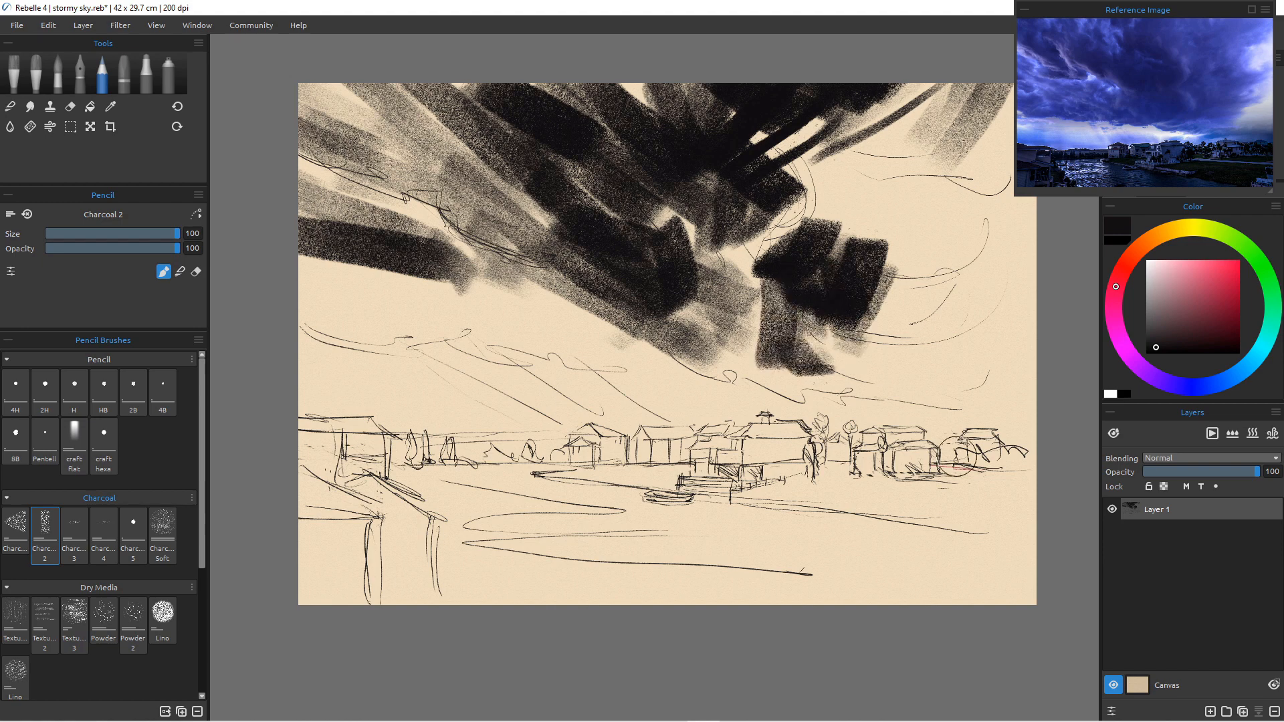
{"action": "mouse_move", "coordinate": [748, 334]}
{"action": "left_mouse_down"}
{"action": "mouse_move", "coordinate": [778, 353]}
{"action": "mouse_move", "coordinate": [790, 325]}
{"action": "mouse_move", "coordinate": [812, 329]}
{"action": "mouse_move", "coordinate": [875, 366]}
{"action": "mouse_move", "coordinate": [745, 365]}
{"action": "mouse_move", "coordinate": [832, 393]}
{"action": "mouse_move", "coordinate": [866, 355]}
{"action": "mouse_move", "coordinate": [850, 242]}
{"action": "mouse_move", "coordinate": [870, 270]}
{"action": "mouse_move", "coordinate": [882, 224]}
{"action": "mouse_move", "coordinate": [885, 354]}
{"action": "mouse_move", "coordinate": [828, 342]}
{"action": "left_mouse_up"}
Shade the upper-right sky with diagonal charcoal strokes sweeping inward from the canvas's right edge.
{"action": "scroll", "coordinate": [729, 318], "scroll_direction": "down", "scroll_amount": 5}
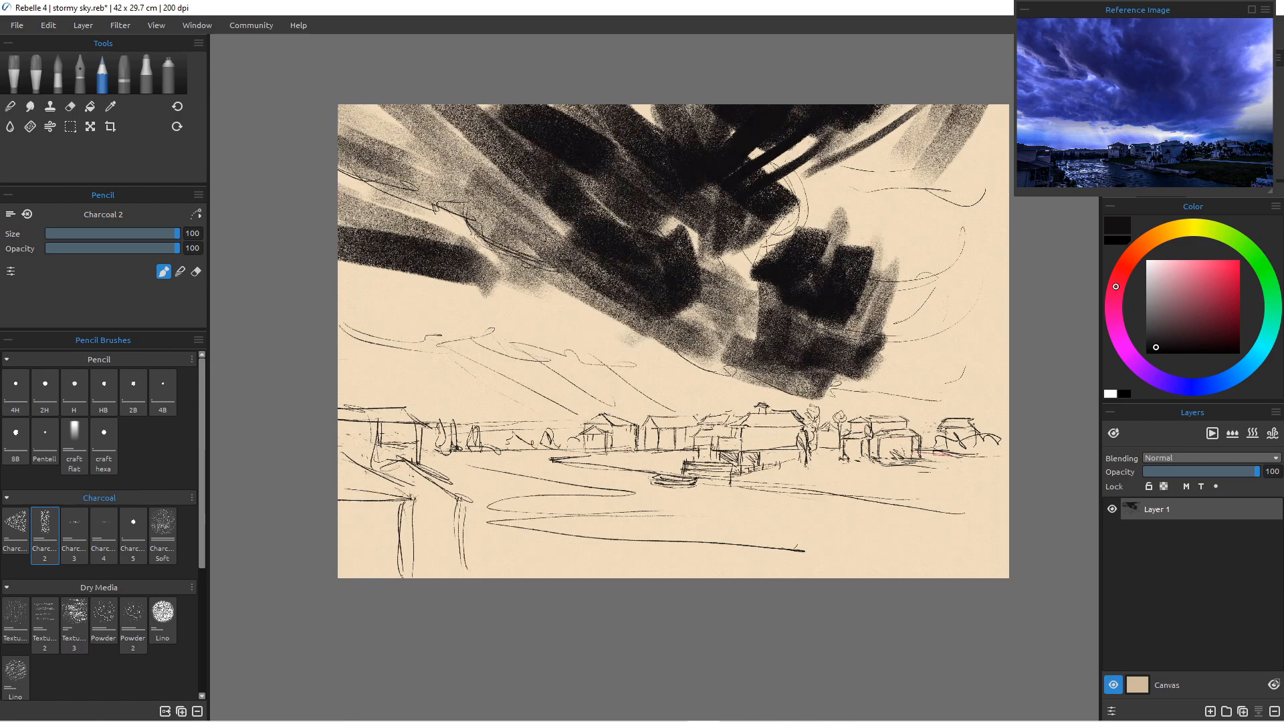
{"action": "scroll", "coordinate": [729, 319], "scroll_direction": "up", "scroll_amount": 1}
{"action": "left_click_drag", "start_coordinate": [728, 319], "coordinate": [586, 407]}
{"action": "scroll", "coordinate": [587, 407], "scroll_direction": "up", "scroll_amount": 3}
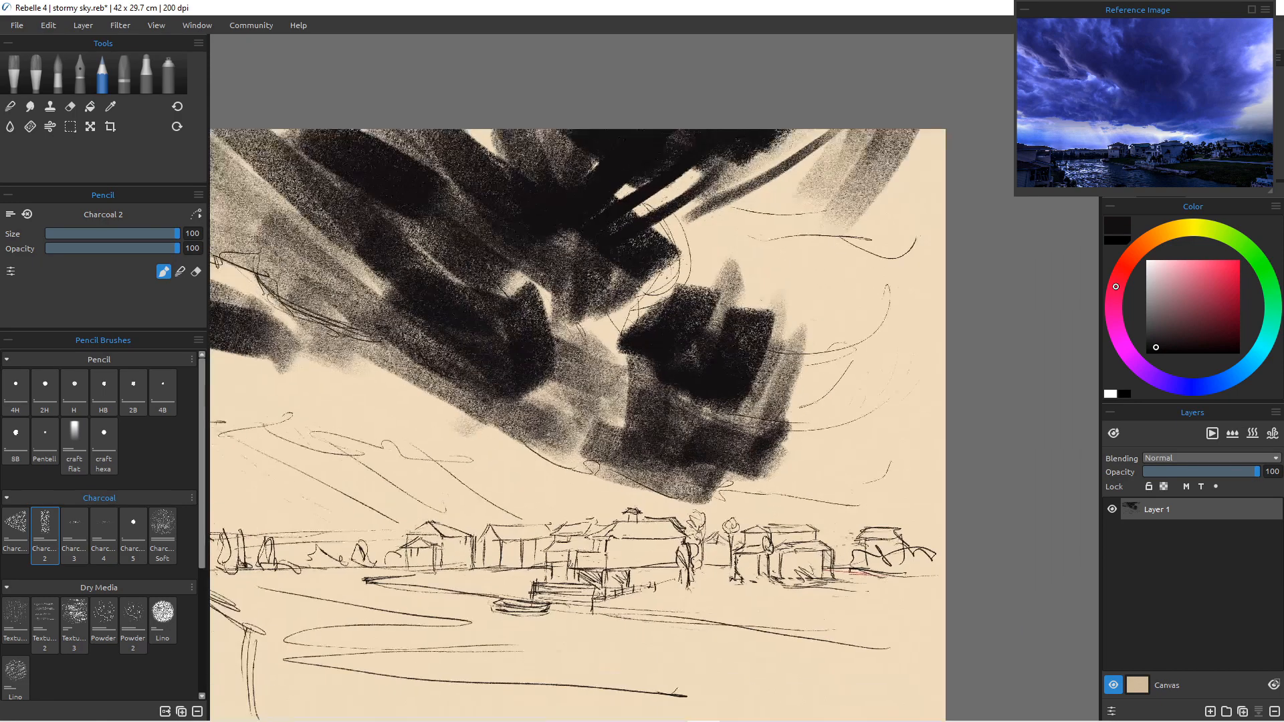
{"action": "mouse_move", "coordinate": [717, 268]}
{"action": "left_mouse_down"}
{"action": "mouse_move", "coordinate": [817, 167]}
{"action": "mouse_move", "coordinate": [842, 187]}
{"action": "mouse_move", "coordinate": [813, 247]}
{"action": "mouse_move", "coordinate": [909, 153]}
{"action": "mouse_move", "coordinate": [819, 249]}
{"action": "mouse_move", "coordinate": [841, 161]}
{"action": "mouse_move", "coordinate": [836, 197]}
{"action": "mouse_move", "coordinate": [744, 258]}
{"action": "mouse_move", "coordinate": [836, 247]}
{"action": "mouse_move", "coordinate": [795, 278]}
{"action": "left_mouse_up"}
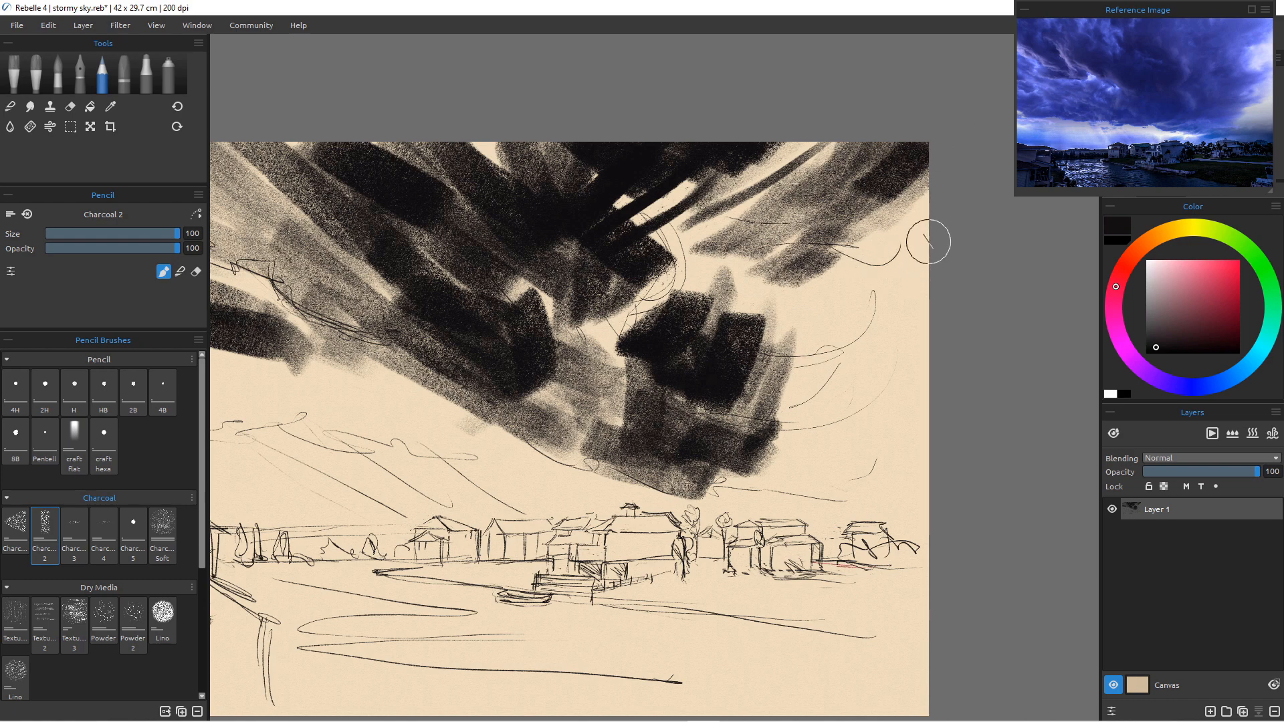
{"action": "mouse_move", "coordinate": [900, 245]}
{"action": "left_mouse_down"}
{"action": "mouse_move", "coordinate": [858, 248]}
{"action": "mouse_move", "coordinate": [859, 300]}
{"action": "left_mouse_up"}
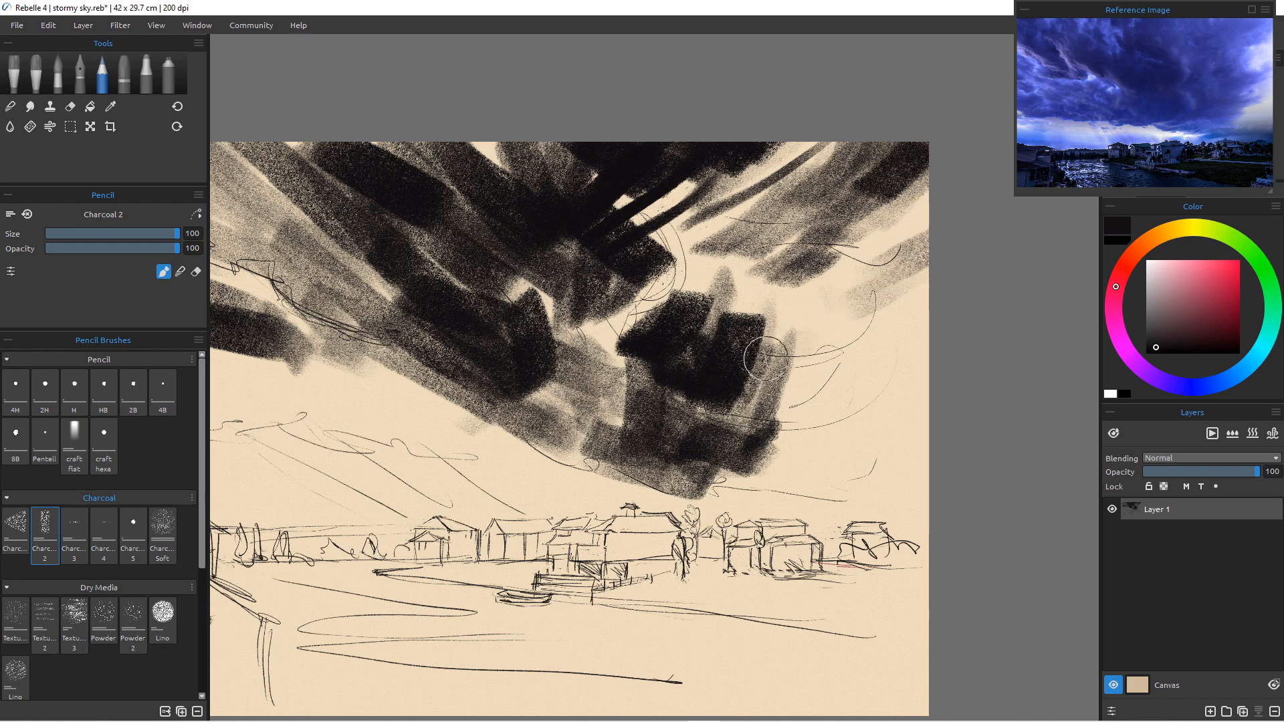
{"action": "left_click_drag", "start_coordinate": [919, 253], "coordinate": [856, 282]}
{"action": "mouse_move", "coordinate": [925, 206]}
{"action": "left_mouse_down"}
{"action": "mouse_move", "coordinate": [827, 304]}
{"action": "mouse_move", "coordinate": [935, 216]}
{"action": "mouse_move", "coordinate": [751, 345]}
{"action": "left_mouse_up"}
{"action": "left_click_drag", "start_coordinate": [896, 288], "coordinate": [825, 321]}
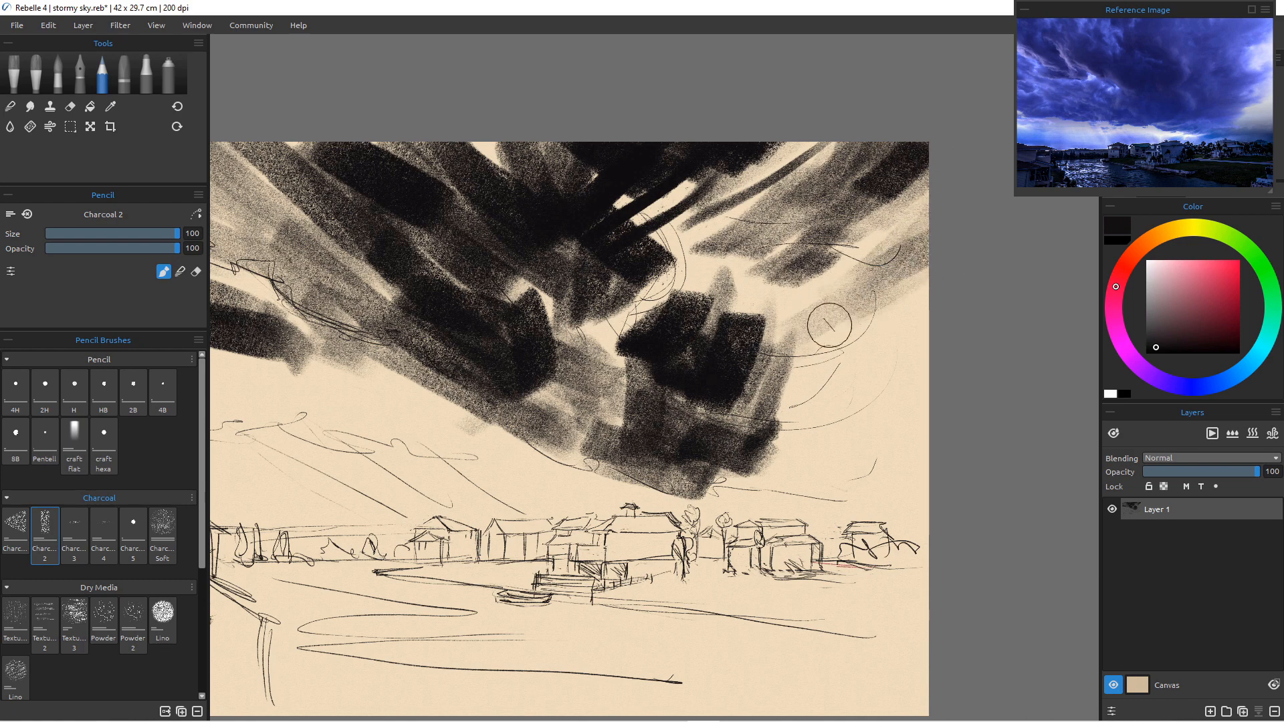
Sweep charcoal strokes across the lower-right sky and darken the cloud's underside just above the right-hand houses.
{"action": "mouse_move", "coordinate": [940, 257]}
{"action": "left_mouse_down"}
{"action": "mouse_move", "coordinate": [770, 357]}
{"action": "mouse_move", "coordinate": [791, 358]}
{"action": "left_mouse_up"}
{"action": "mouse_move", "coordinate": [906, 349]}
{"action": "left_mouse_down"}
{"action": "mouse_move", "coordinate": [749, 404]}
{"action": "mouse_move", "coordinate": [772, 398]}
{"action": "left_mouse_up"}
{"action": "mouse_move", "coordinate": [894, 359]}
{"action": "left_mouse_down"}
{"action": "mouse_move", "coordinate": [745, 423]}
{"action": "mouse_move", "coordinate": [853, 413]}
{"action": "mouse_move", "coordinate": [833, 424]}
{"action": "mouse_move", "coordinate": [836, 414]}
{"action": "mouse_move", "coordinate": [805, 426]}
{"action": "mouse_move", "coordinate": [895, 384]}
{"action": "mouse_move", "coordinate": [767, 446]}
{"action": "mouse_move", "coordinate": [774, 413]}
{"action": "mouse_move", "coordinate": [742, 408]}
{"action": "mouse_move", "coordinate": [797, 354]}
{"action": "mouse_move", "coordinate": [782, 419]}
{"action": "mouse_move", "coordinate": [806, 402]}
{"action": "mouse_move", "coordinate": [791, 438]}
{"action": "mouse_move", "coordinate": [746, 463]}
{"action": "mouse_move", "coordinate": [912, 469]}
{"action": "mouse_move", "coordinate": [916, 486]}
{"action": "mouse_move", "coordinate": [740, 484]}
{"action": "left_mouse_up"}
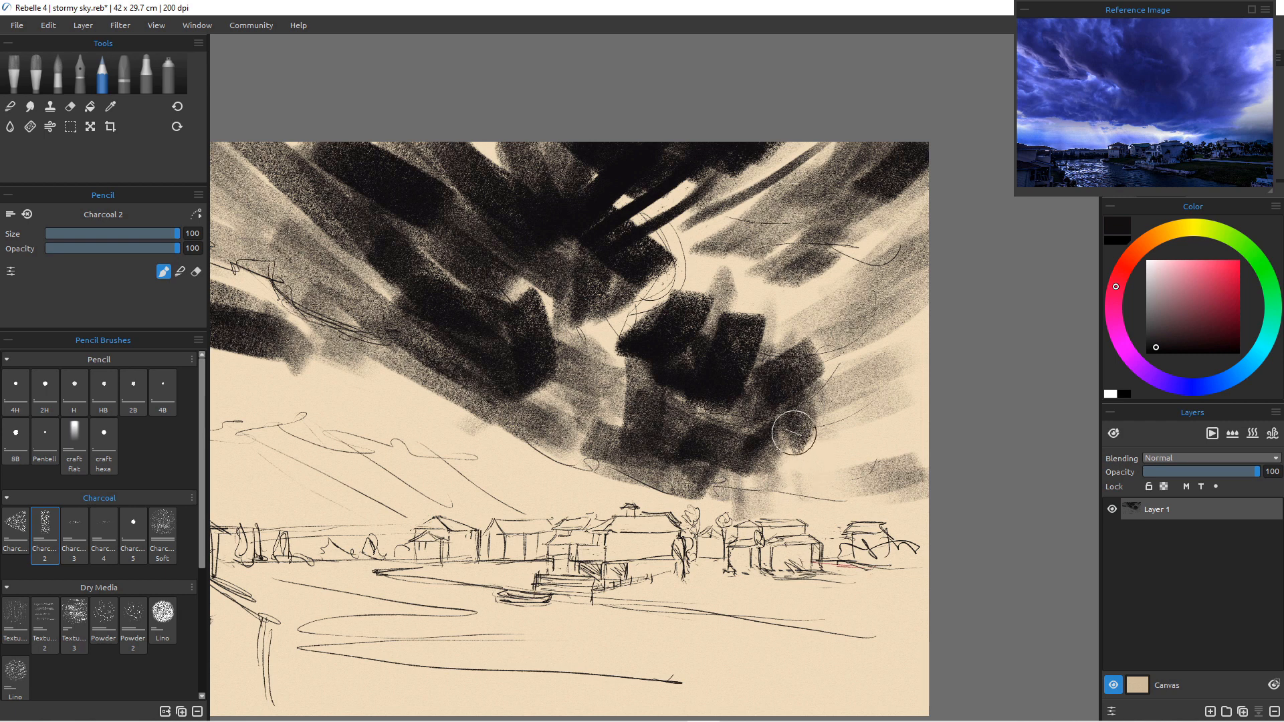
{"action": "mouse_move", "coordinate": [788, 430]}
{"action": "left_mouse_down"}
{"action": "mouse_move", "coordinate": [796, 484]}
{"action": "mouse_move", "coordinate": [909, 471]}
{"action": "mouse_move", "coordinate": [769, 485]}
{"action": "mouse_move", "coordinate": [842, 491]}
{"action": "mouse_move", "coordinate": [660, 480]}
{"action": "left_mouse_up"}
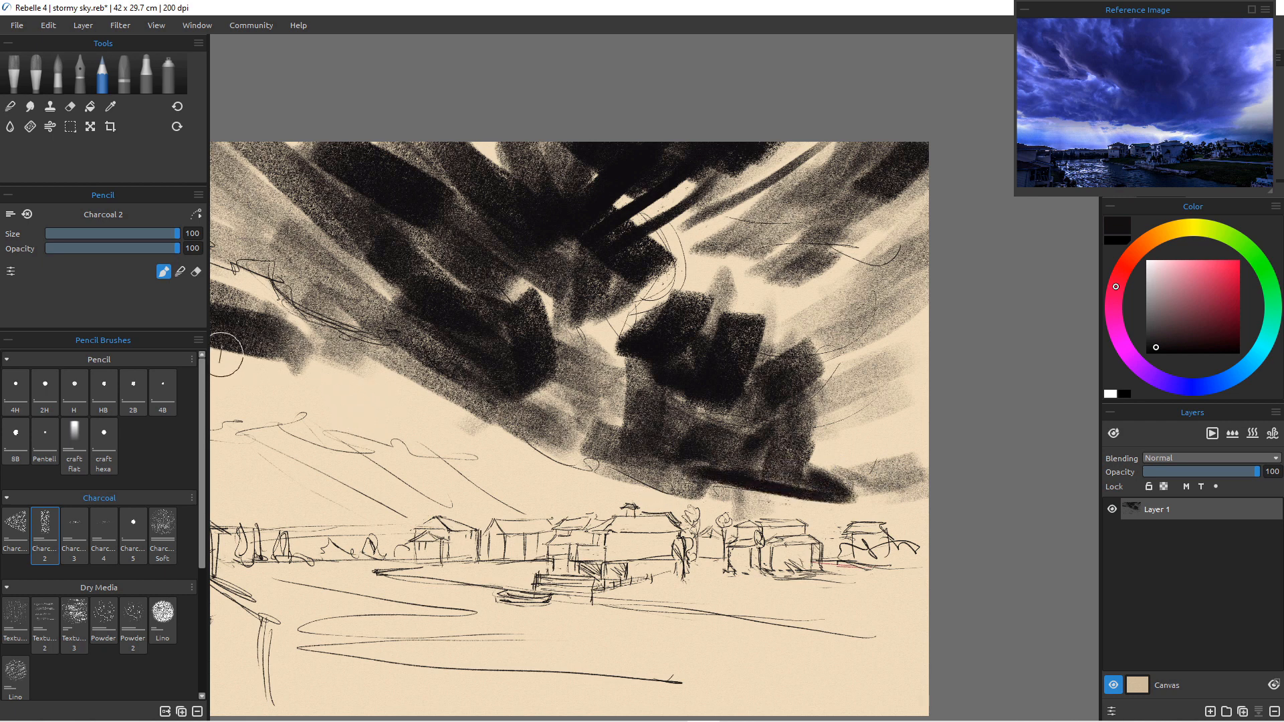
{"action": "scroll", "coordinate": [366, 407], "scroll_direction": "up", "scroll_amount": 10}
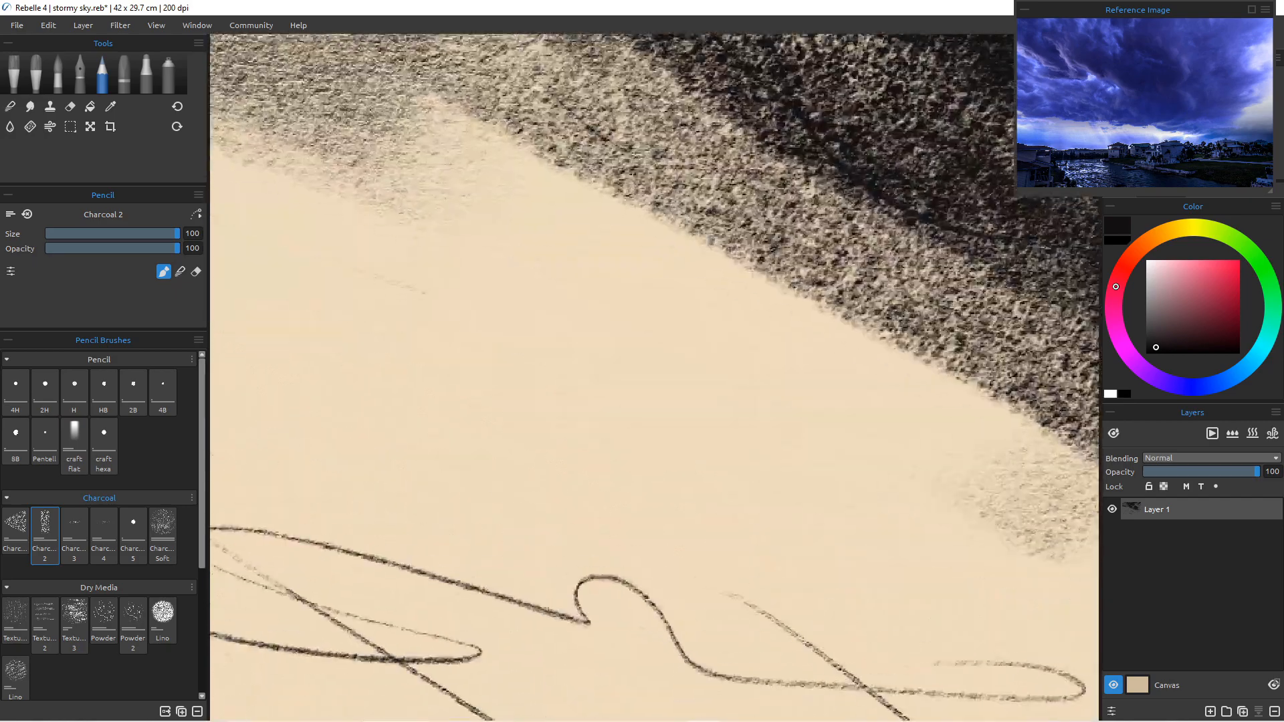
Shade dark cloud bands across the left side of the lower sky with the Charcoal 2 pencil.
{"action": "scroll", "coordinate": [366, 407], "scroll_direction": "down", "scroll_amount": 11}
{"action": "mouse_move", "coordinate": [369, 408]}
{"action": "left_mouse_down"}
{"action": "mouse_move", "coordinate": [558, 408]}
{"action": "mouse_move", "coordinate": [450, 427]}
{"action": "left_mouse_up"}
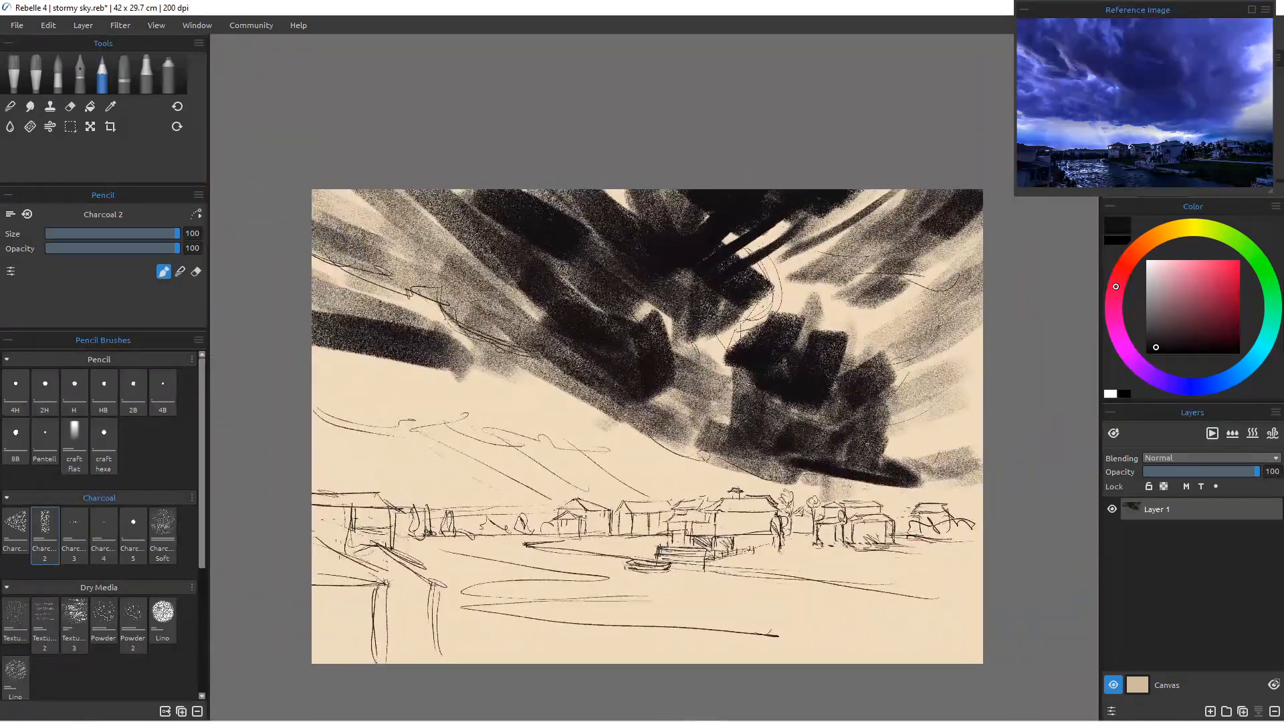
{"action": "scroll", "coordinate": [450, 427], "scroll_direction": "down", "scroll_amount": 1}
{"action": "scroll", "coordinate": [449, 427], "scroll_direction": "up", "scroll_amount": 1}
{"action": "mouse_move", "coordinate": [548, 361]}
{"action": "left_mouse_down"}
{"action": "mouse_move", "coordinate": [287, 352]}
{"action": "mouse_move", "coordinate": [521, 380]}
{"action": "mouse_move", "coordinate": [510, 368]}
{"action": "mouse_move", "coordinate": [575, 402]}
{"action": "mouse_move", "coordinate": [515, 366]}
{"action": "mouse_move", "coordinate": [689, 447]}
{"action": "left_mouse_up"}
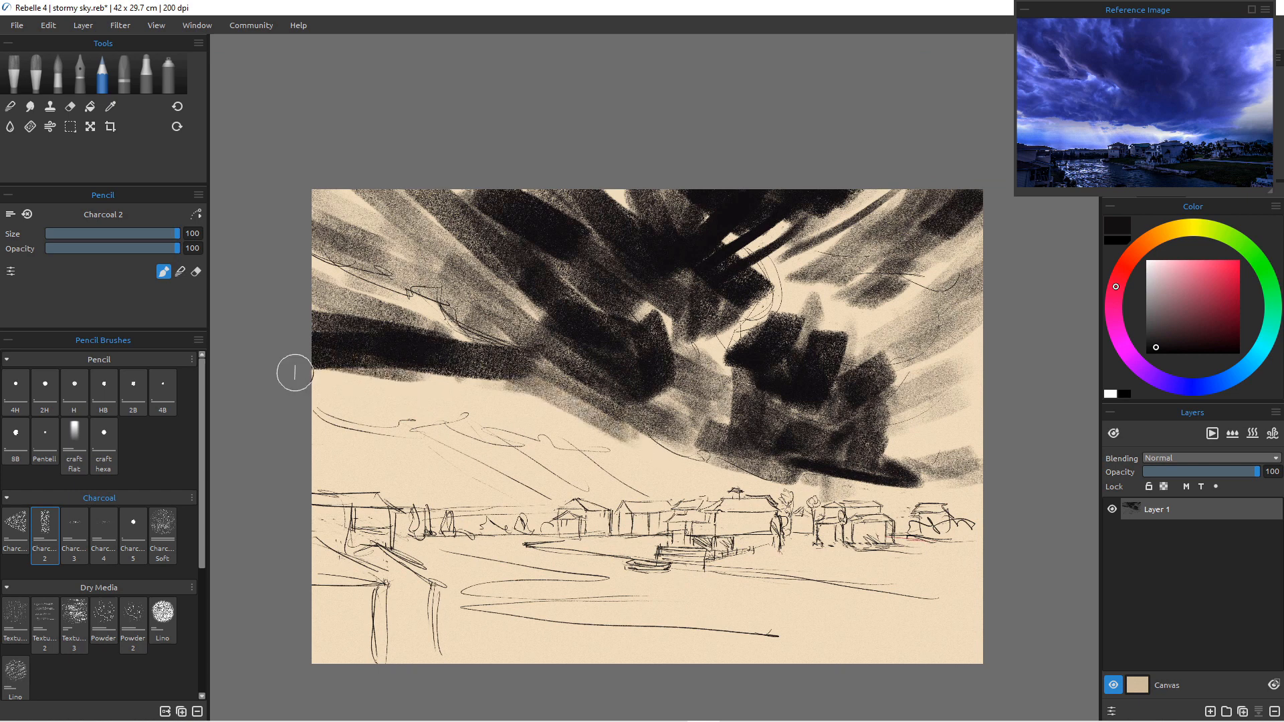
{"action": "mouse_move", "coordinate": [289, 369]}
{"action": "left_mouse_down"}
{"action": "mouse_move", "coordinate": [343, 398]}
{"action": "mouse_move", "coordinate": [480, 403]}
{"action": "mouse_move", "coordinate": [437, 400]}
{"action": "mouse_move", "coordinate": [578, 431]}
{"action": "mouse_move", "coordinate": [559, 411]}
{"action": "mouse_move", "coordinate": [575, 411]}
{"action": "mouse_move", "coordinate": [684, 441]}
{"action": "mouse_move", "coordinate": [511, 420]}
{"action": "mouse_move", "coordinate": [669, 435]}
{"action": "mouse_move", "coordinate": [632, 401]}
{"action": "mouse_move", "coordinate": [702, 444]}
{"action": "mouse_move", "coordinate": [660, 411]}
{"action": "mouse_move", "coordinate": [658, 421]}
{"action": "mouse_move", "coordinate": [654, 397]}
{"action": "mouse_move", "coordinate": [685, 412]}
{"action": "mouse_move", "coordinate": [646, 332]}
{"action": "mouse_move", "coordinate": [739, 356]}
{"action": "left_mouse_up"}
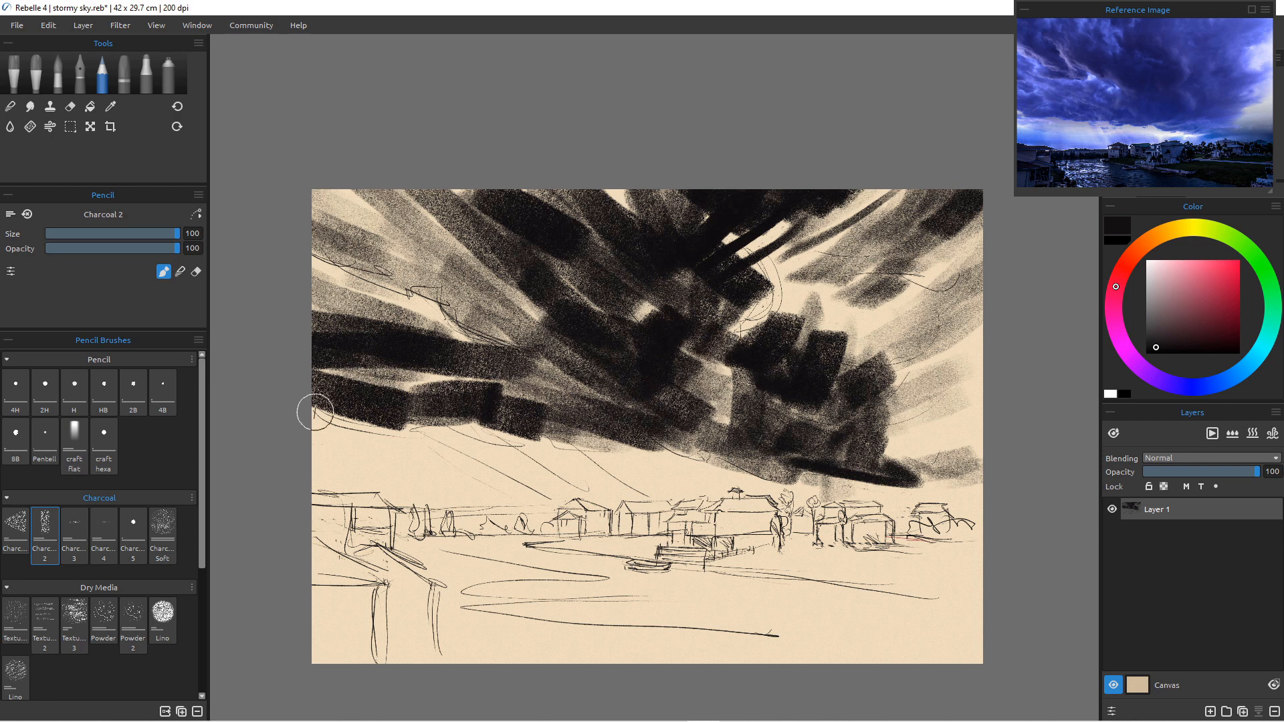
{"action": "mouse_move", "coordinate": [474, 403]}
{"action": "left_mouse_down"}
{"action": "mouse_move", "coordinate": [354, 421]}
{"action": "mouse_move", "coordinate": [276, 395]}
{"action": "left_mouse_up"}
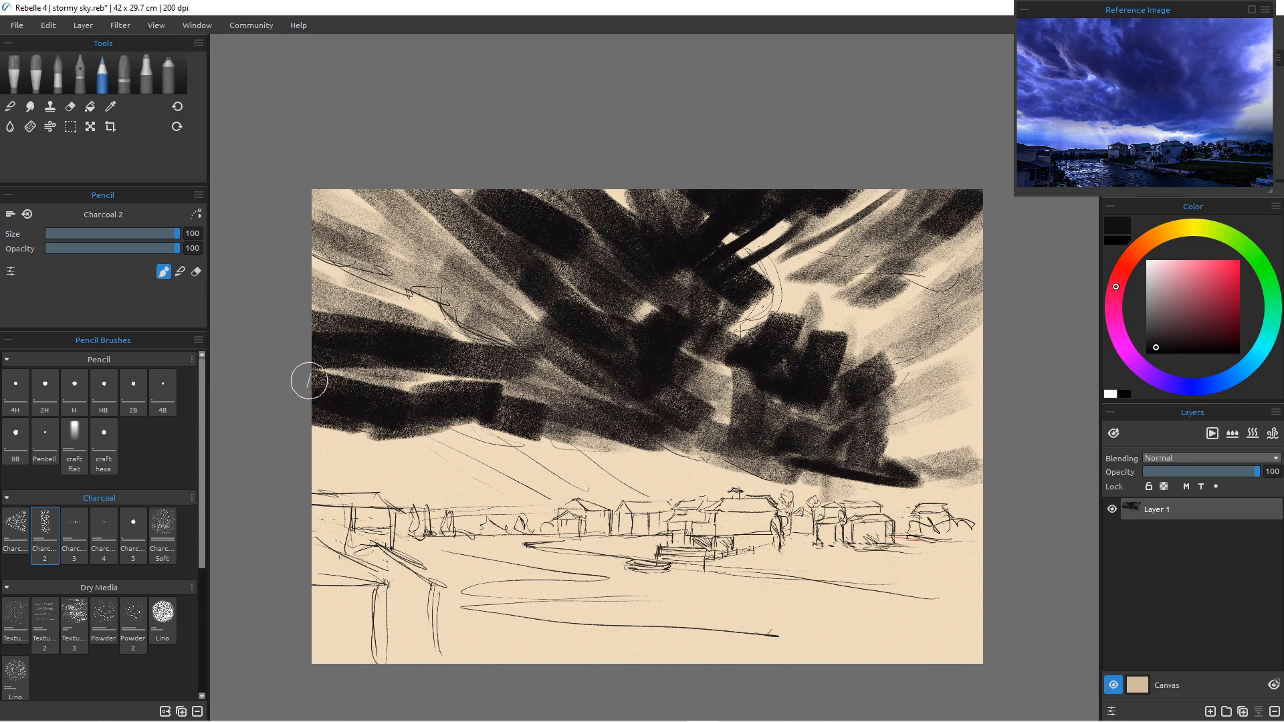
Fill out the underside of the storm cloud with charcoal and add a light patch of tone near the right horizon.
{"action": "mouse_move", "coordinate": [522, 431]}
{"action": "left_mouse_down"}
{"action": "mouse_move", "coordinate": [672, 448]}
{"action": "mouse_move", "coordinate": [519, 429]}
{"action": "mouse_move", "coordinate": [555, 442]}
{"action": "left_mouse_up"}
{"action": "mouse_move", "coordinate": [371, 412]}
{"action": "left_mouse_down"}
{"action": "mouse_move", "coordinate": [288, 424]}
{"action": "mouse_move", "coordinate": [407, 434]}
{"action": "left_mouse_up"}
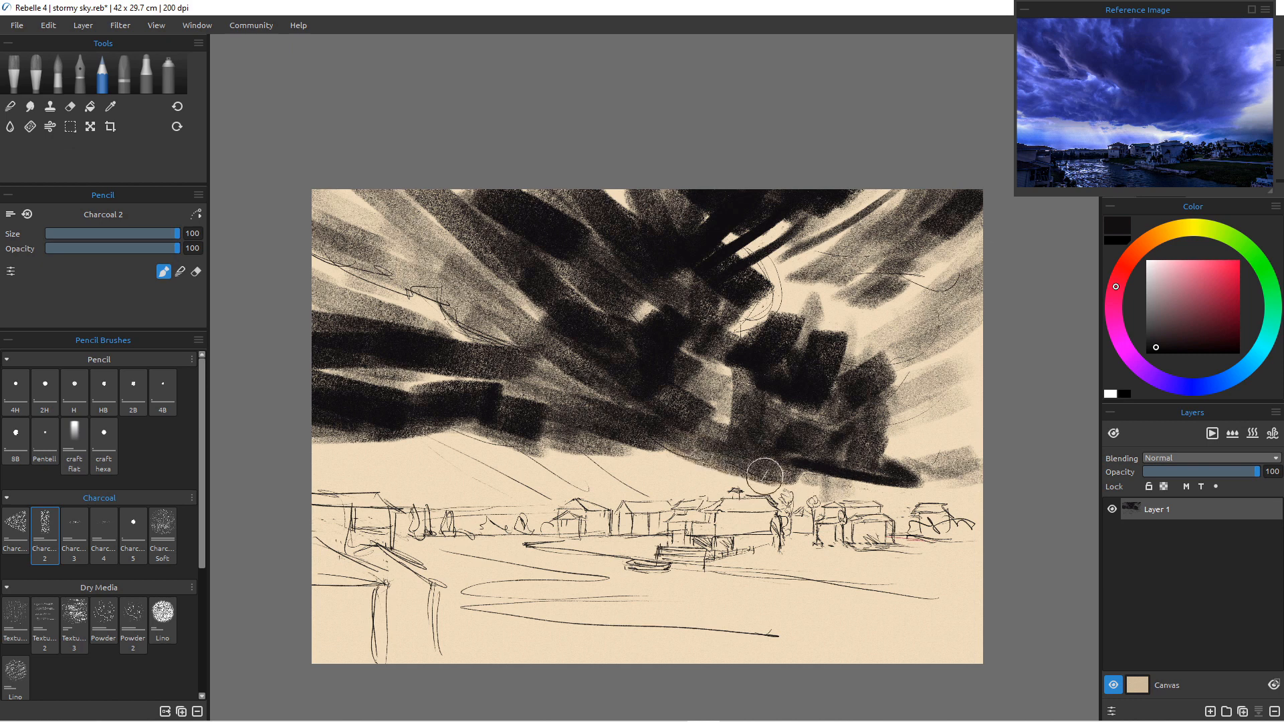
{"action": "left_click_drag", "start_coordinate": [688, 453], "coordinate": [545, 435]}
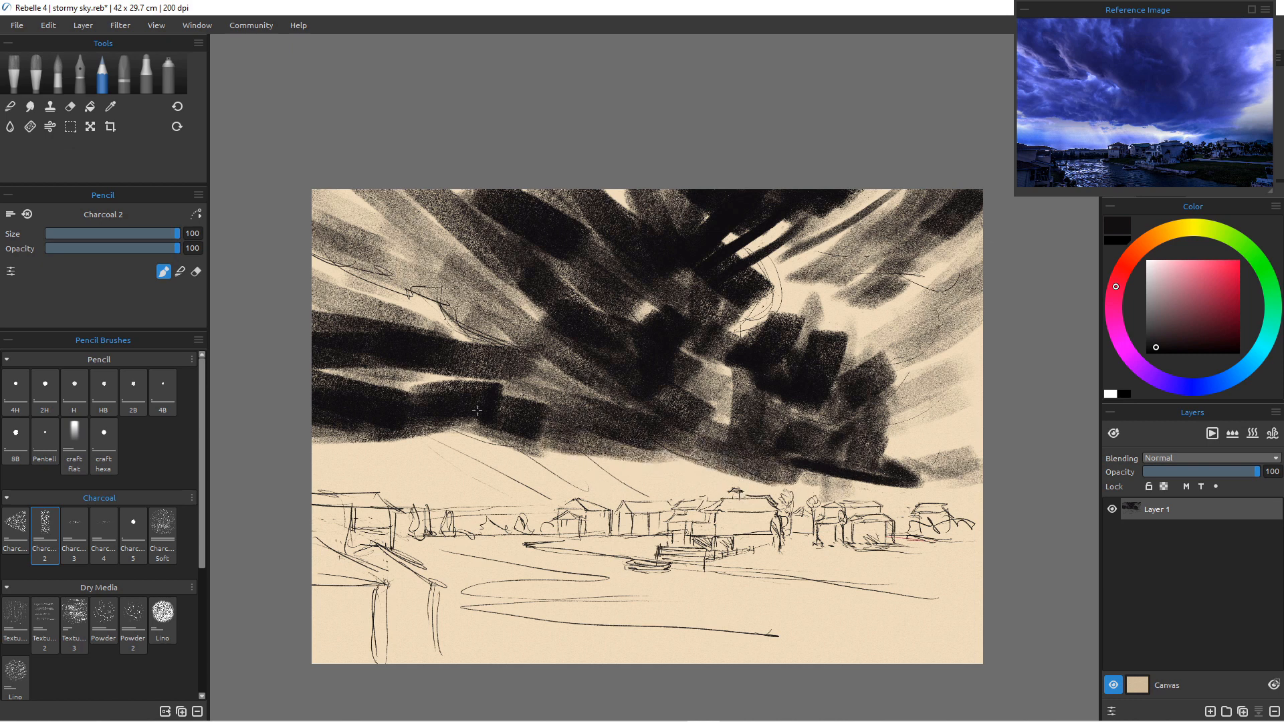
{"action": "mouse_move", "coordinate": [642, 444]}
{"action": "left_mouse_down"}
{"action": "mouse_move", "coordinate": [695, 461]}
{"action": "mouse_move", "coordinate": [646, 448]}
{"action": "left_mouse_up"}
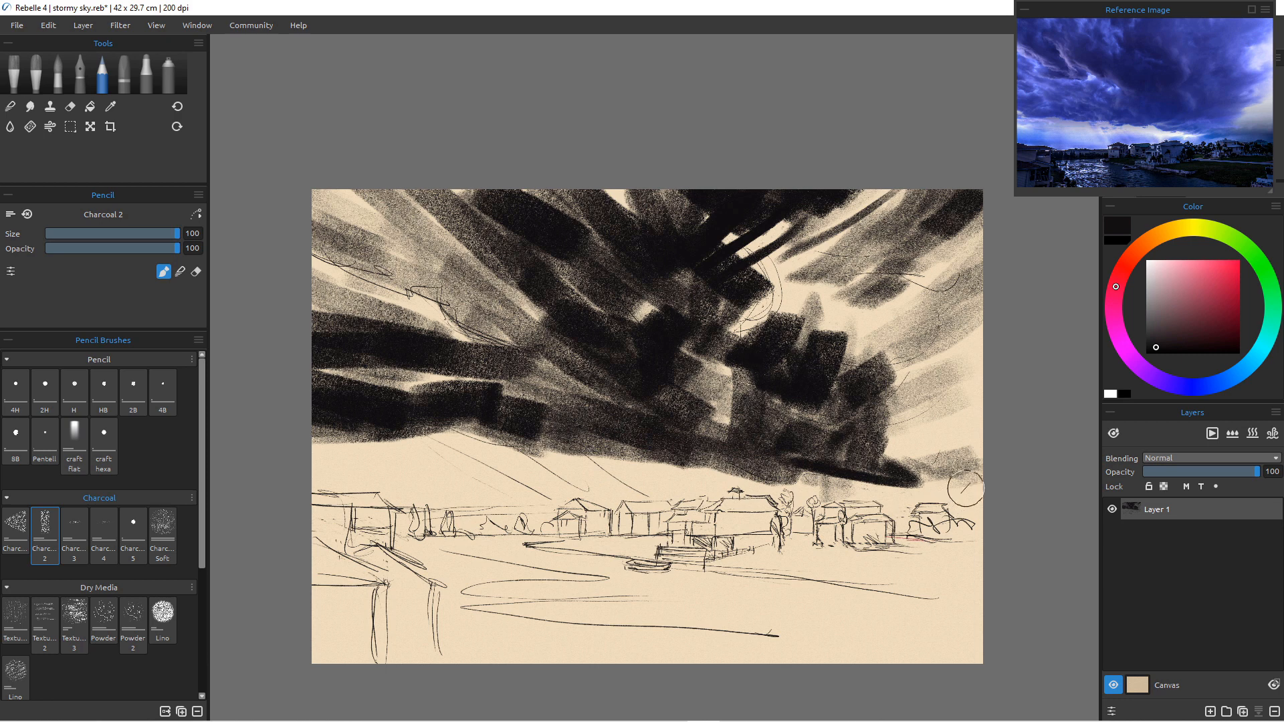
{"action": "left_click_drag", "start_coordinate": [970, 482], "coordinate": [925, 455]}
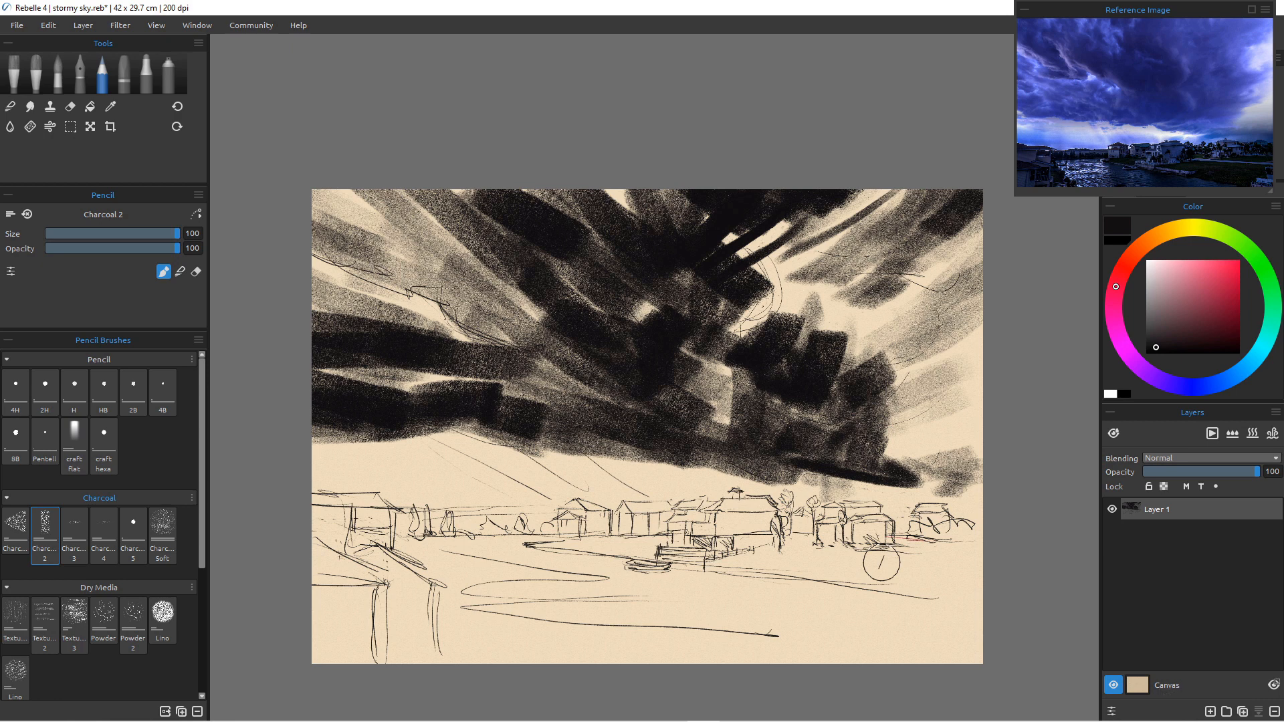
Add a new layer and shade slanted rain streaks from the cloud's underside down to the horizon above the houses.
{"action": "left_click", "coordinate": [1210, 712]}
{"action": "mouse_move", "coordinate": [676, 458]}
{"action": "left_mouse_down"}
{"action": "mouse_move", "coordinate": [723, 488]}
{"action": "mouse_move", "coordinate": [681, 460]}
{"action": "mouse_move", "coordinate": [744, 481]}
{"action": "mouse_move", "coordinate": [684, 451]}
{"action": "mouse_move", "coordinate": [634, 478]}
{"action": "mouse_move", "coordinate": [704, 492]}
{"action": "mouse_move", "coordinate": [521, 421]}
{"action": "mouse_move", "coordinate": [627, 461]}
{"action": "mouse_move", "coordinate": [595, 443]}
{"action": "left_mouse_up"}
{"action": "mouse_move", "coordinate": [649, 480]}
{"action": "left_mouse_down"}
{"action": "mouse_move", "coordinate": [682, 515]}
{"action": "mouse_move", "coordinate": [574, 460]}
{"action": "mouse_move", "coordinate": [639, 508]}
{"action": "left_mouse_up"}
{"action": "left_click_drag", "start_coordinate": [448, 431], "coordinate": [636, 531]}
{"action": "left_click_drag", "start_coordinate": [468, 458], "coordinate": [525, 501]}
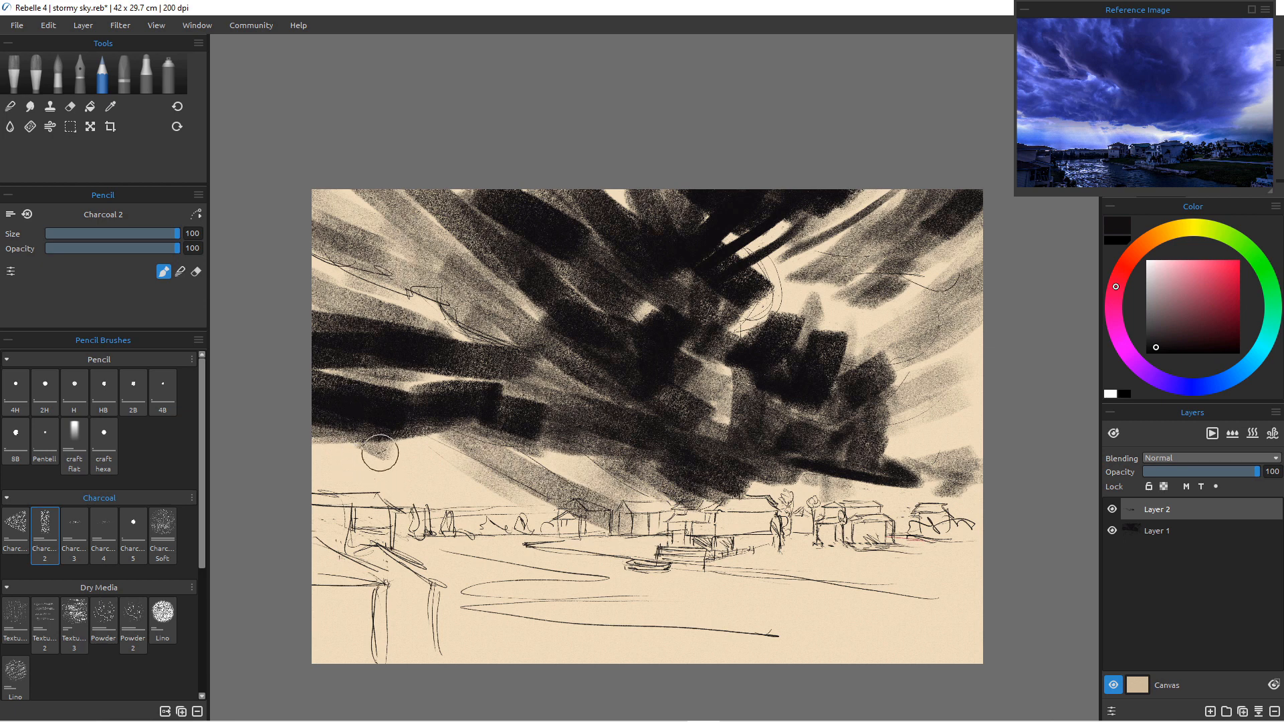
{"action": "mouse_move", "coordinate": [377, 428]}
{"action": "left_mouse_down"}
{"action": "mouse_move", "coordinate": [451, 527]}
{"action": "mouse_move", "coordinate": [413, 513]}
{"action": "left_mouse_up"}
{"action": "mouse_move", "coordinate": [312, 426]}
{"action": "left_mouse_down"}
{"action": "mouse_move", "coordinate": [376, 492]}
{"action": "mouse_move", "coordinate": [378, 514]}
{"action": "mouse_move", "coordinate": [392, 505]}
{"action": "left_mouse_up"}
Darken the lower cloud band across the sky and carry the charcoal tone over the houses on the right.
{"action": "mouse_move", "coordinate": [355, 413]}
{"action": "left_mouse_down"}
{"action": "mouse_move", "coordinate": [457, 385]}
{"action": "mouse_move", "coordinate": [537, 401]}
{"action": "mouse_move", "coordinate": [561, 388]}
{"action": "mouse_move", "coordinate": [631, 428]}
{"action": "left_mouse_up"}
{"action": "mouse_move", "coordinate": [481, 420]}
{"action": "left_mouse_down"}
{"action": "mouse_move", "coordinate": [616, 430]}
{"action": "mouse_move", "coordinate": [675, 462]}
{"action": "mouse_move", "coordinate": [617, 418]}
{"action": "mouse_move", "coordinate": [704, 465]}
{"action": "mouse_move", "coordinate": [701, 482]}
{"action": "mouse_move", "coordinate": [708, 450]}
{"action": "mouse_move", "coordinate": [829, 501]}
{"action": "left_mouse_up"}
{"action": "mouse_move", "coordinate": [755, 462]}
{"action": "left_mouse_down"}
{"action": "mouse_move", "coordinate": [896, 491]}
{"action": "mouse_move", "coordinate": [841, 462]}
{"action": "mouse_move", "coordinate": [994, 495]}
{"action": "mouse_move", "coordinate": [1003, 482]}
{"action": "left_mouse_up"}
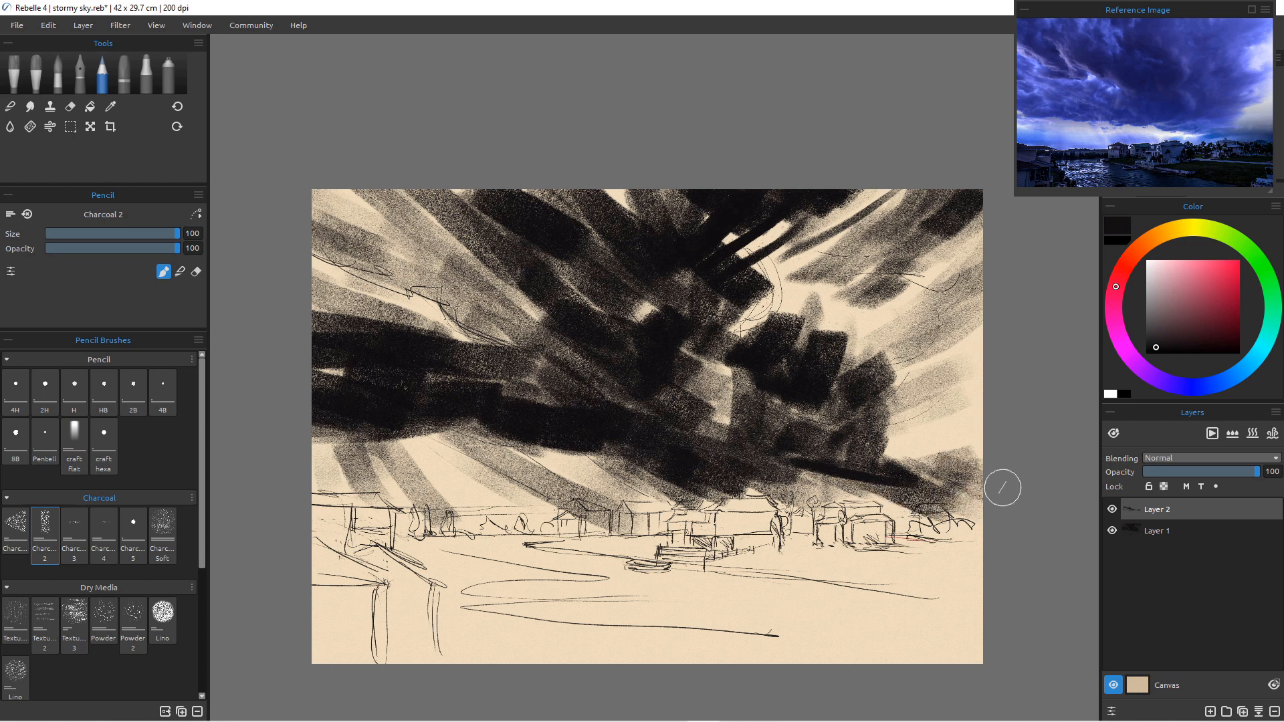
{"action": "mouse_move", "coordinate": [835, 456]}
{"action": "left_mouse_down"}
{"action": "mouse_move", "coordinate": [962, 535]}
{"action": "mouse_move", "coordinate": [869, 511]}
{"action": "mouse_move", "coordinate": [973, 543]}
{"action": "mouse_move", "coordinate": [819, 475]}
{"action": "left_mouse_up"}
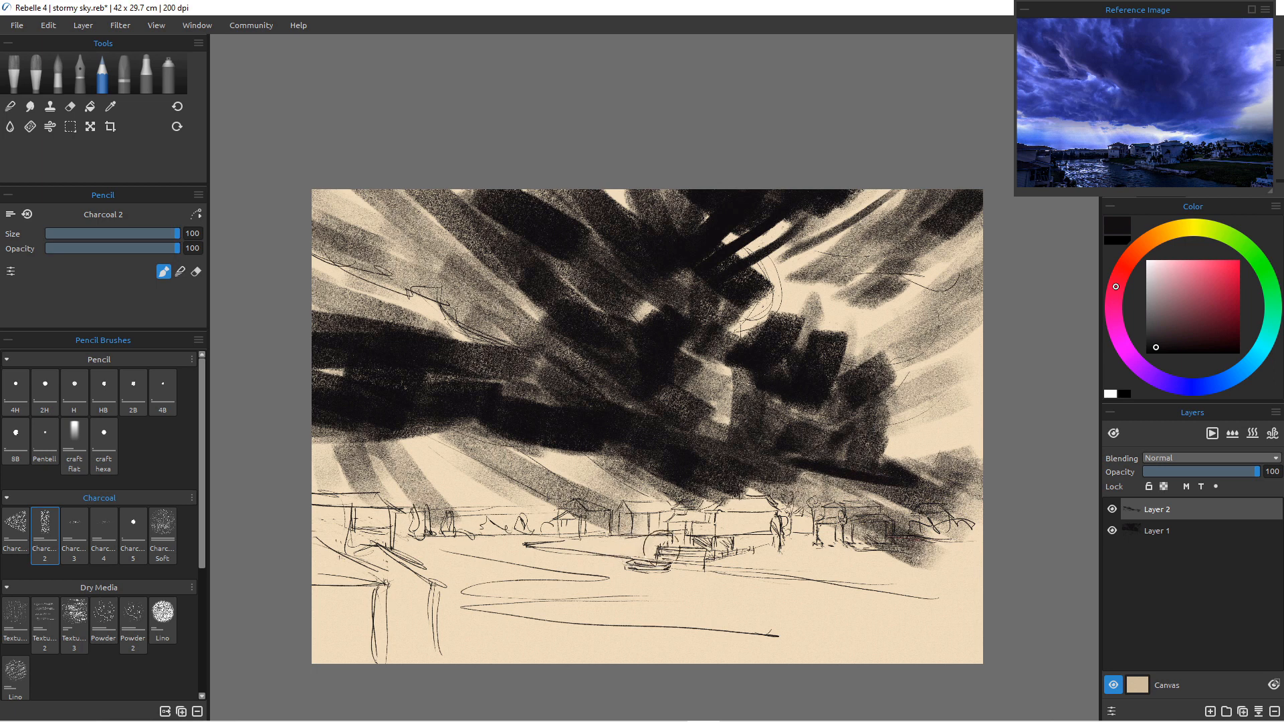
Block in the dark shore beside the central dock and trim it to a tapered wedge with the Chisel eraser at size 53.
{"action": "left_click_drag", "start_coordinate": [672, 549], "coordinate": [538, 545]}
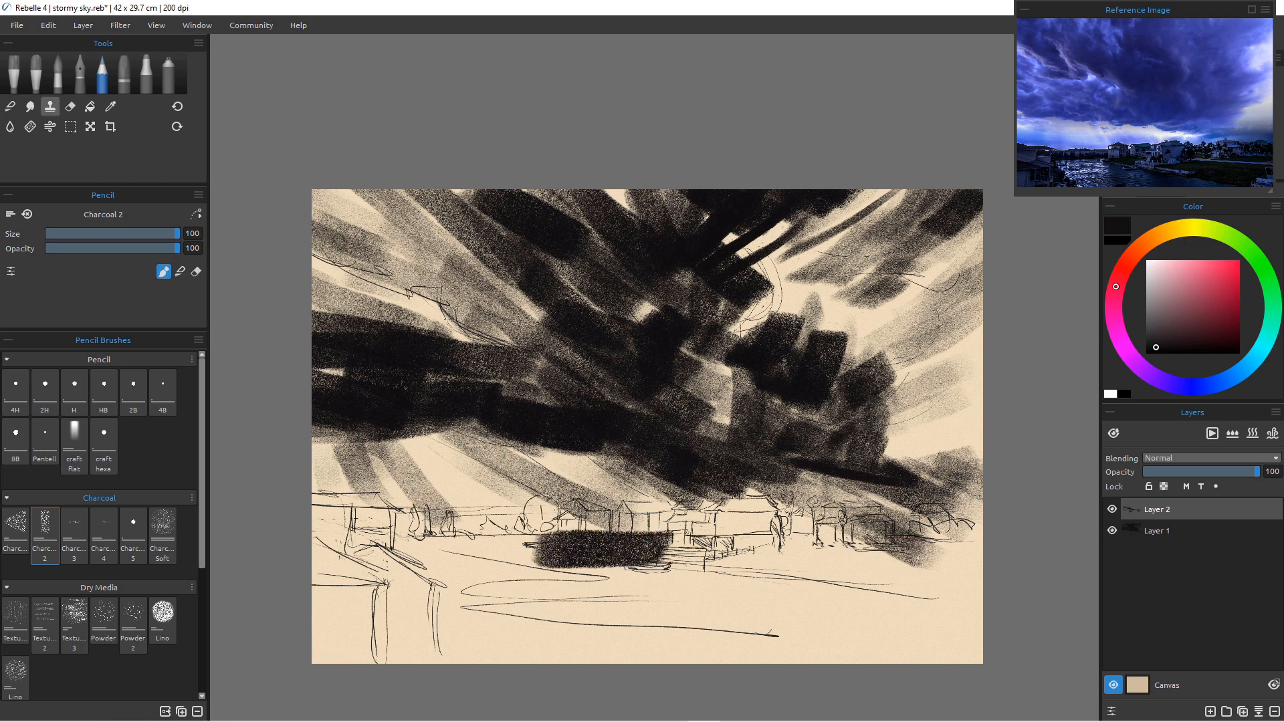
{"action": "key", "text": "e"}
{"action": "key", "text": "bracketright"}
{"action": "key", "text": "bracketright"}
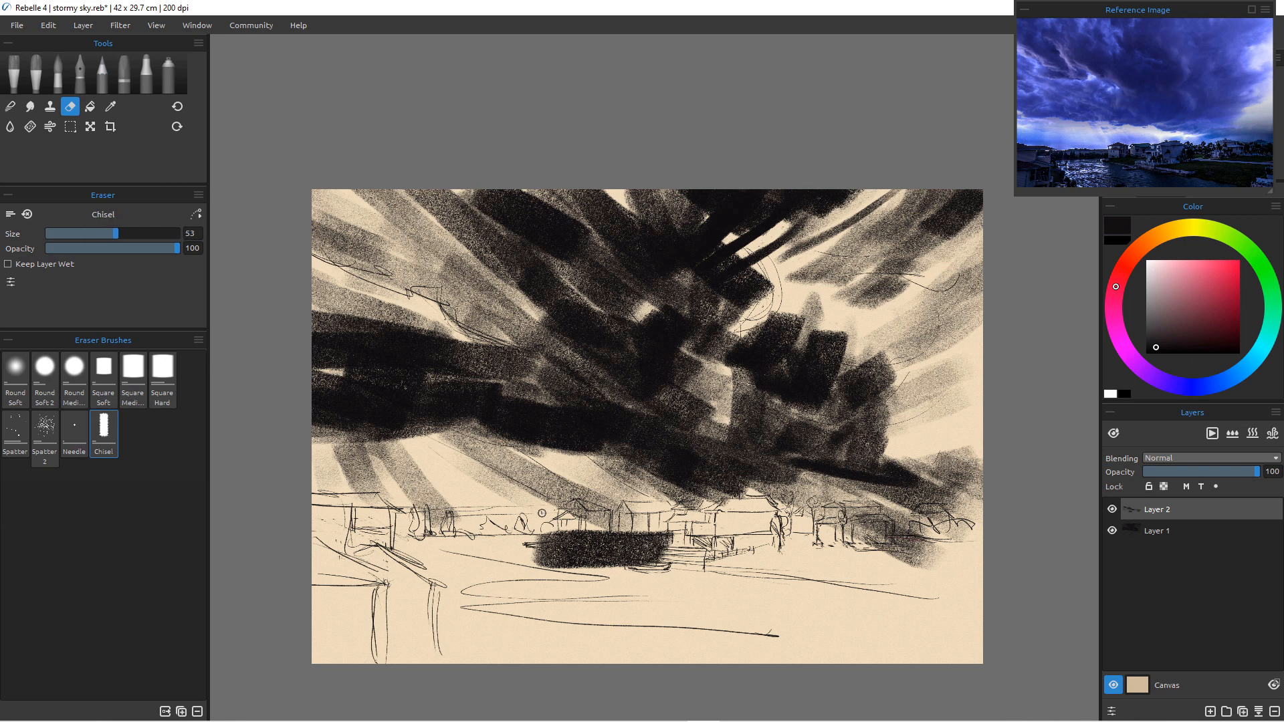
{"action": "left_click_drag", "start_coordinate": [679, 535], "coordinate": [535, 541]}
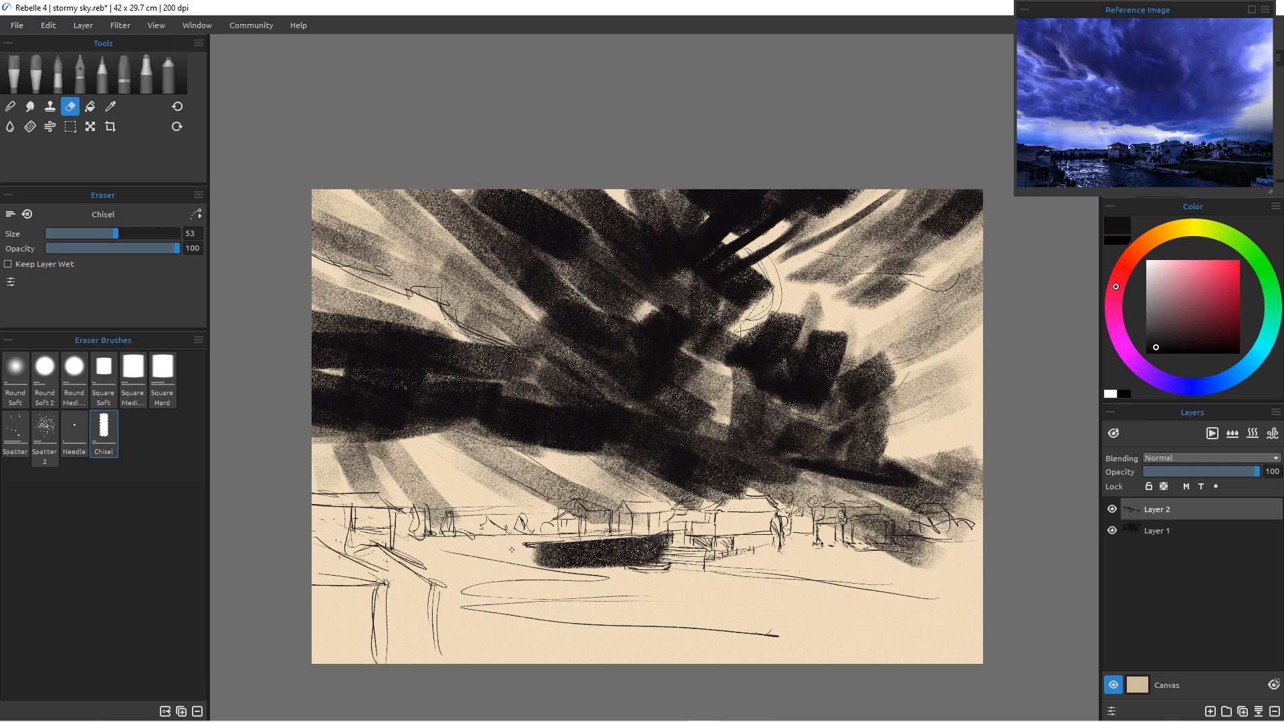
{"action": "left_click_drag", "start_coordinate": [511, 550], "coordinate": [586, 559]}
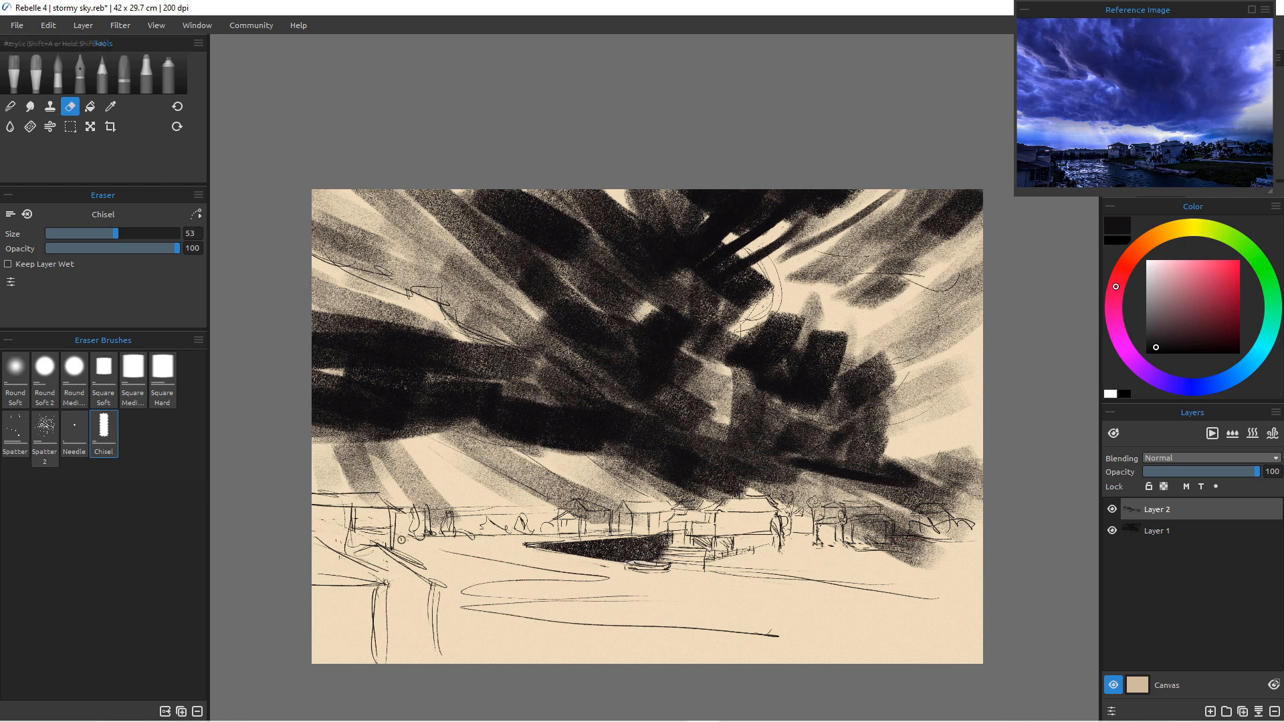
Block in the dark right-hand riverbank and the bush at the canvas edge with Charcoal 2.
{"action": "key", "text": "p"}
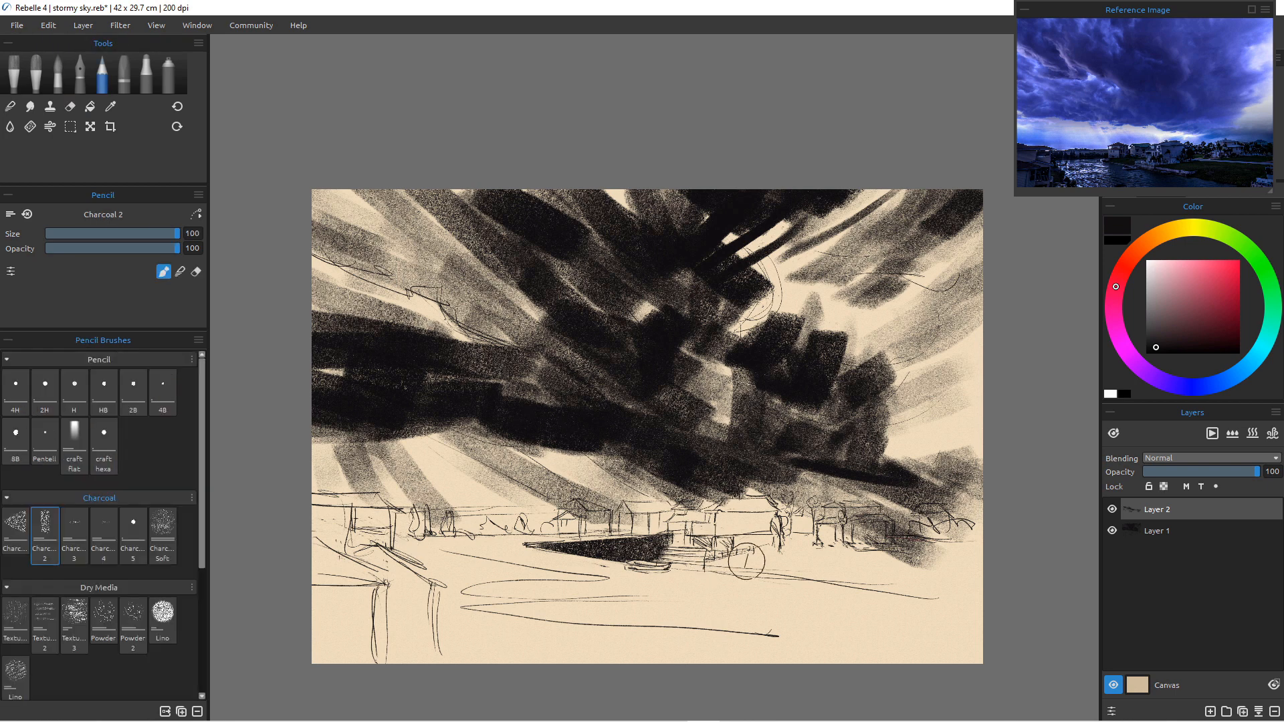
{"action": "mouse_move", "coordinate": [746, 561]}
{"action": "left_mouse_down"}
{"action": "mouse_move", "coordinate": [863, 562]}
{"action": "mouse_move", "coordinate": [815, 575]}
{"action": "mouse_move", "coordinate": [725, 556]}
{"action": "left_mouse_up"}
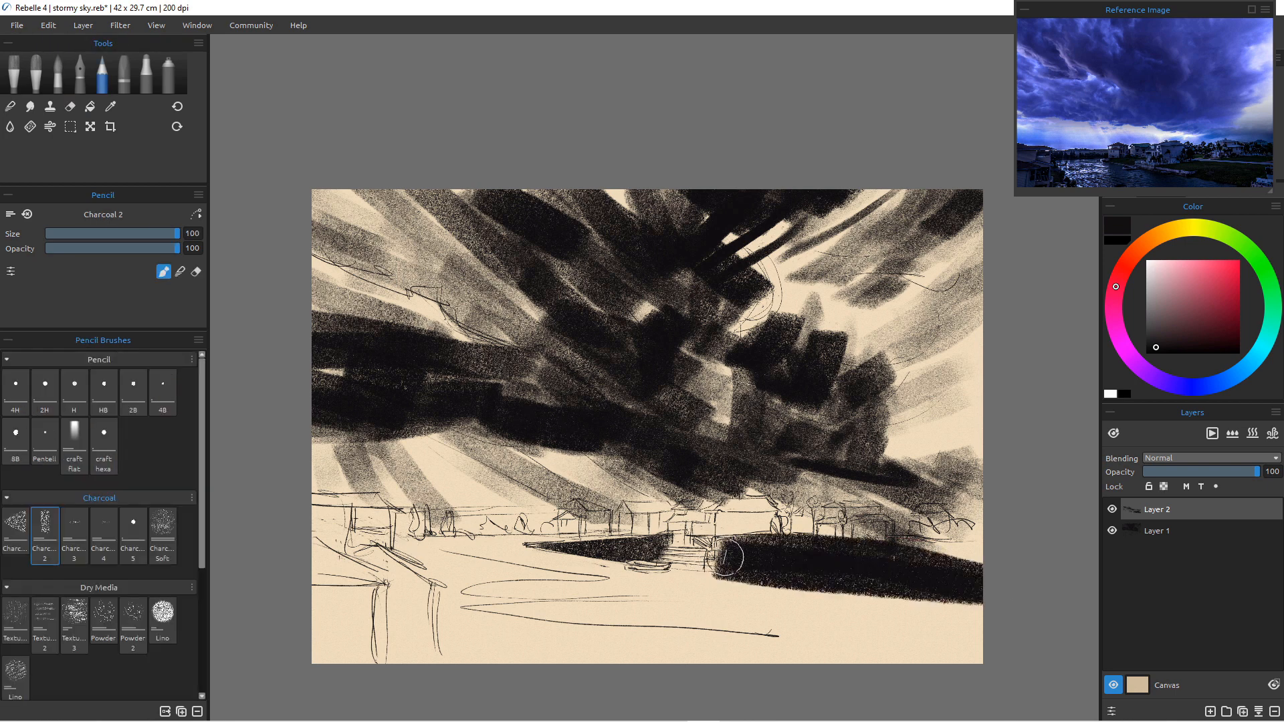
{"action": "left_click_drag", "start_coordinate": [900, 546], "coordinate": [972, 543]}
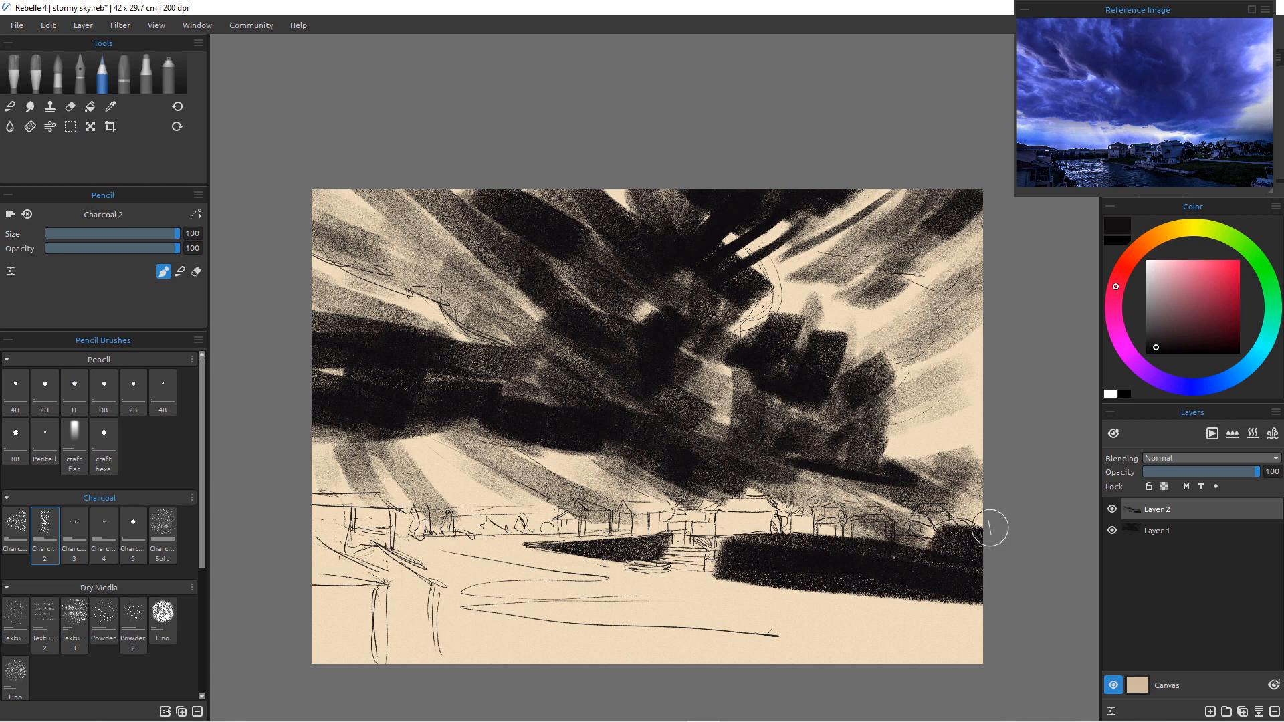
Erase the charcoal overlapping the houses, roofs and path along the bank with the Chisel eraser, and return to the Charcoal 2 pencil.
{"action": "key", "text": "e"}
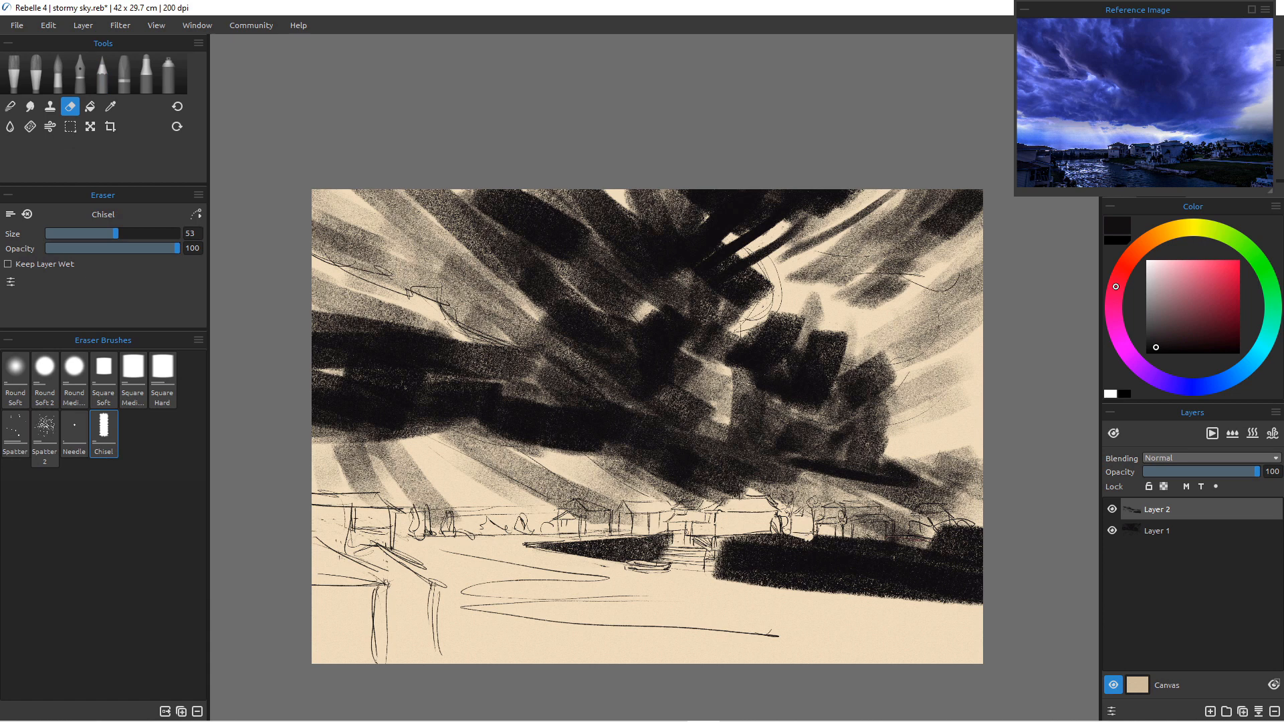
{"action": "key", "text": "b"}
{"action": "key", "text": "e"}
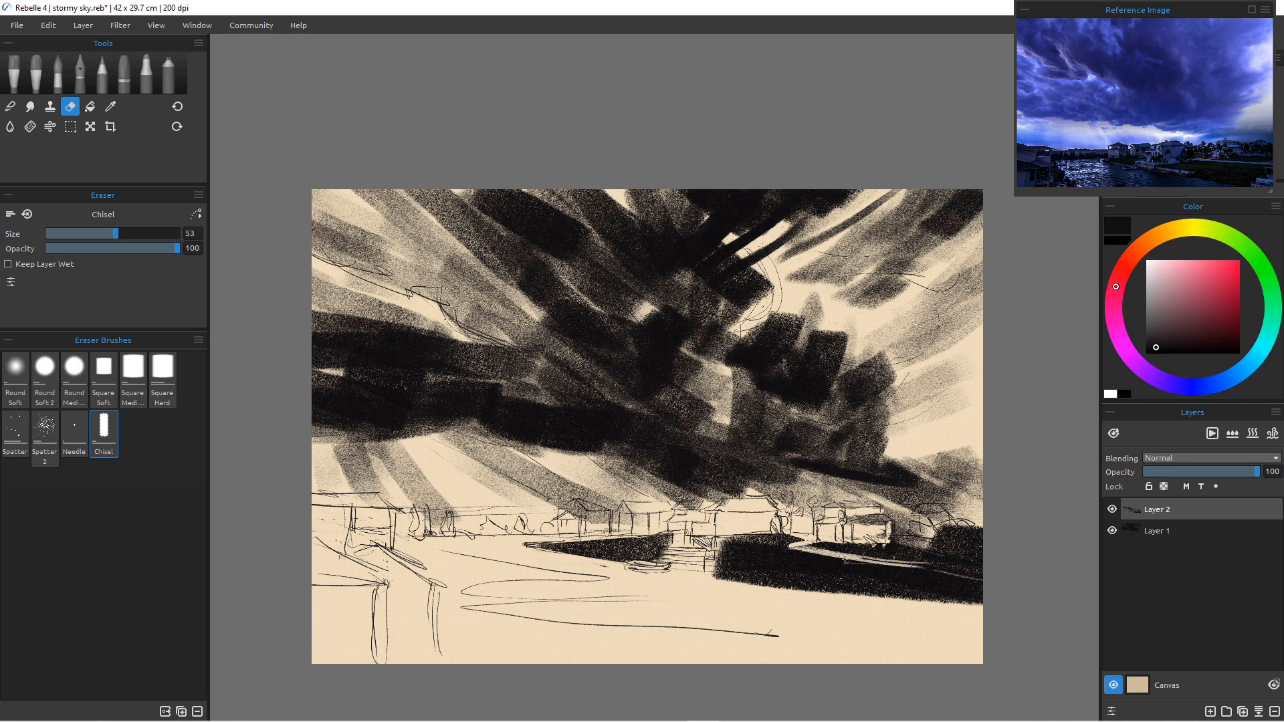
{"action": "mouse_move", "coordinate": [769, 518]}
{"action": "left_mouse_down"}
{"action": "mouse_move", "coordinate": [709, 563]}
{"action": "mouse_move", "coordinate": [766, 552]}
{"action": "left_mouse_up"}
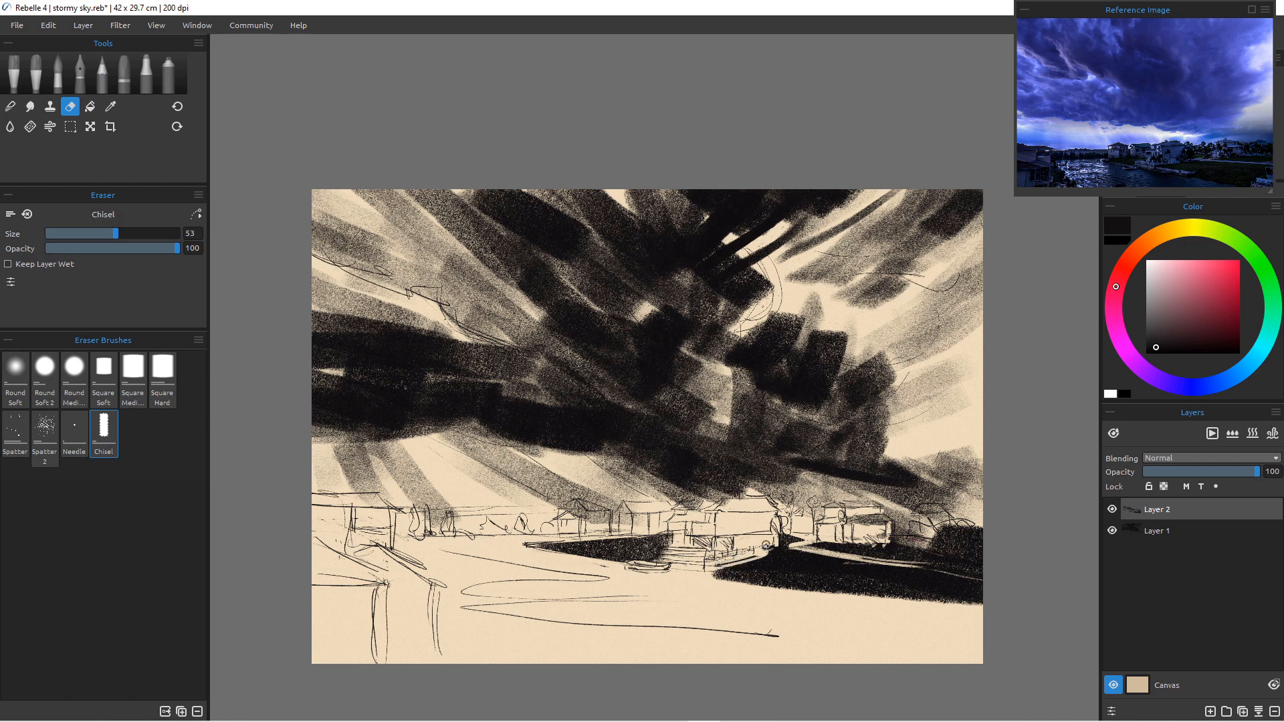
{"action": "key", "text": "b"}
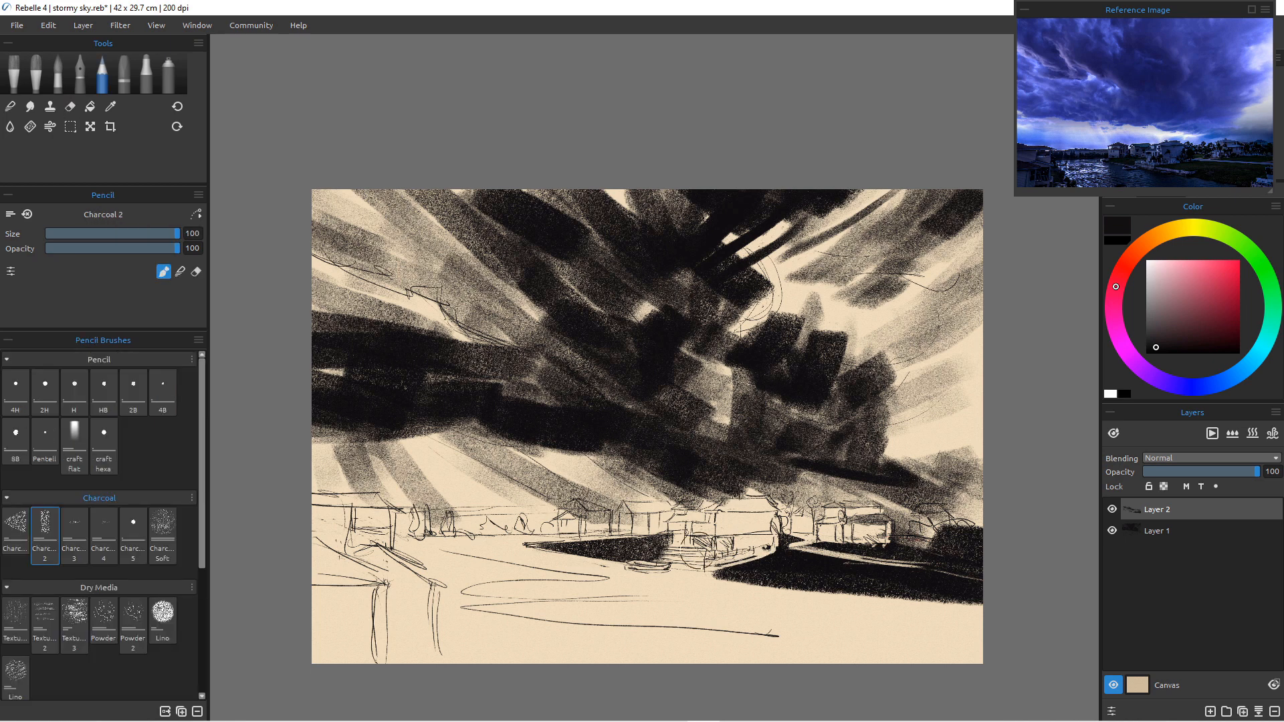
{"action": "key", "text": "e"}
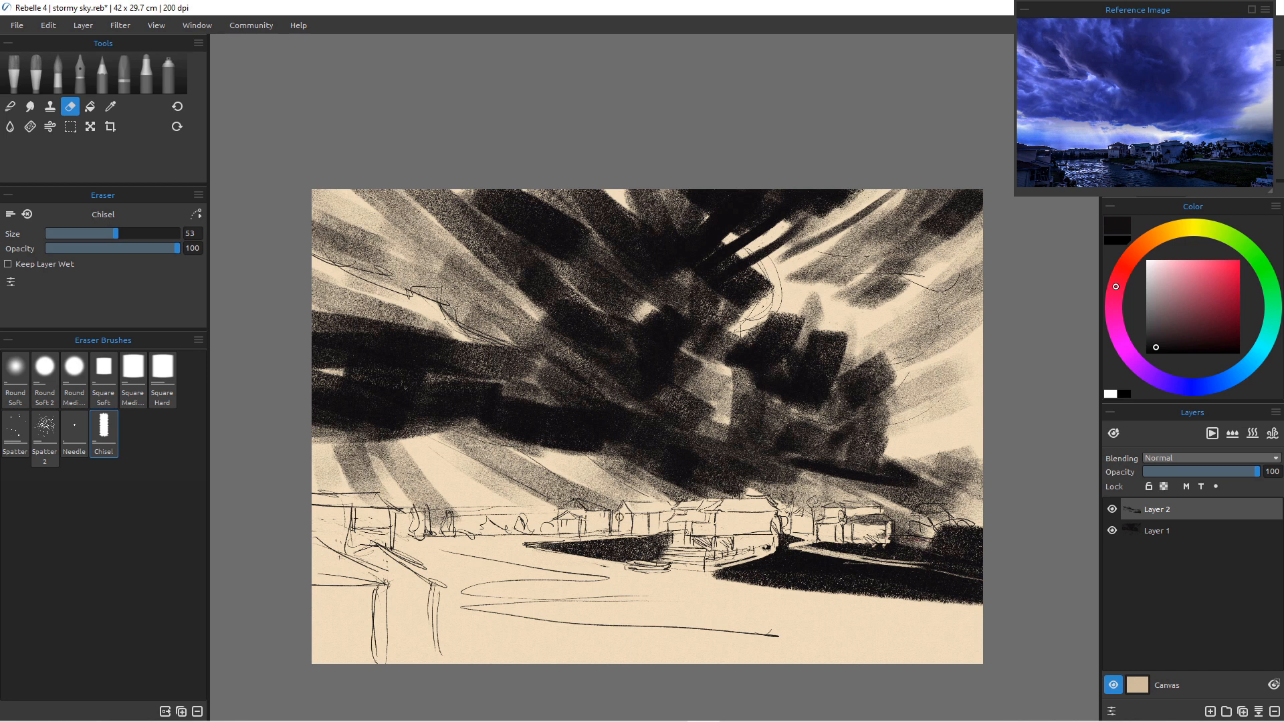
{"action": "key", "text": "p"}
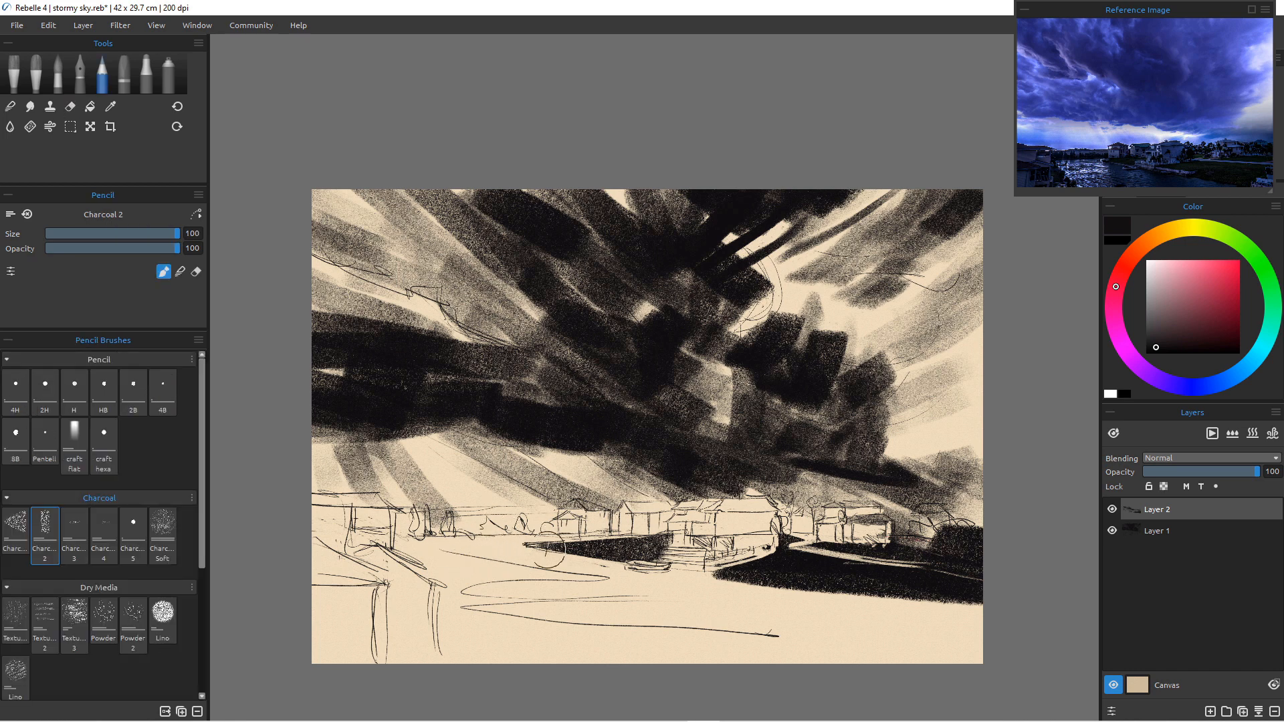
{"action": "mouse_move", "coordinate": [425, 529]}
{"action": "left_mouse_down"}
{"action": "mouse_move", "coordinate": [549, 519]}
{"action": "mouse_move", "coordinate": [426, 527]}
{"action": "mouse_move", "coordinate": [552, 537]}
{"action": "left_mouse_up"}
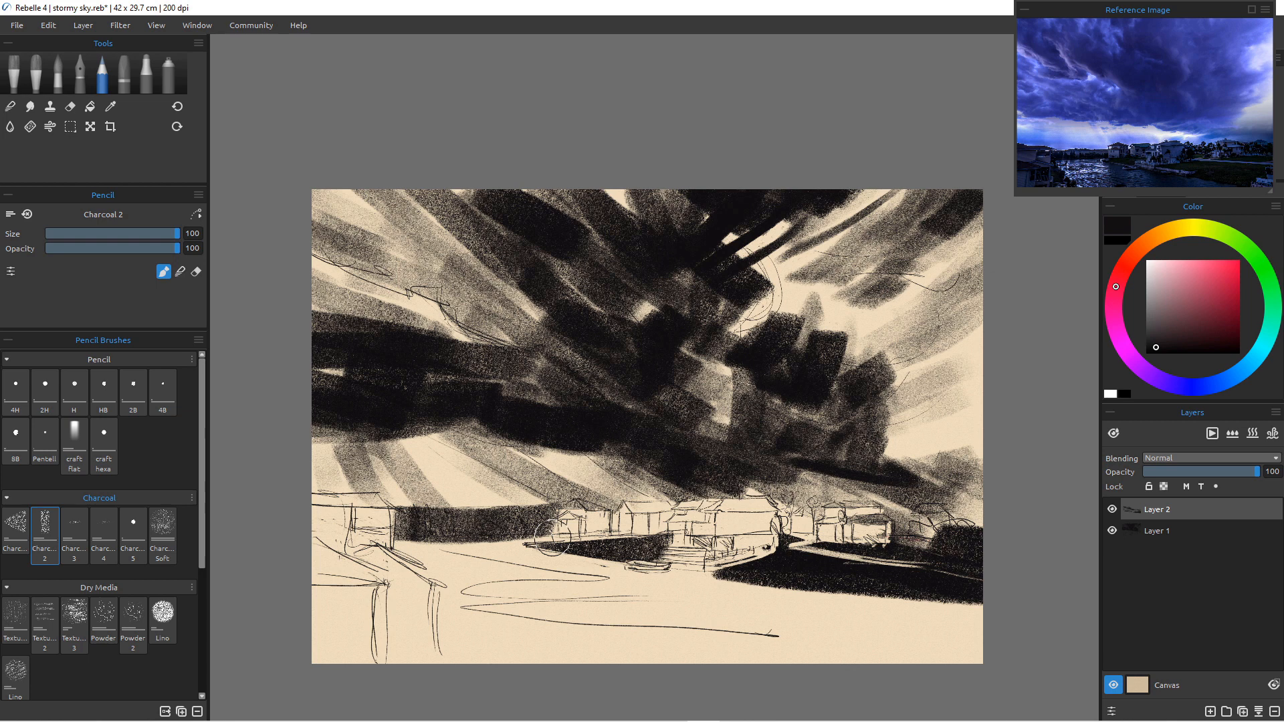
{"action": "key", "text": "e"}
{"action": "left_click_drag", "start_coordinate": [552, 506], "coordinate": [394, 506]}
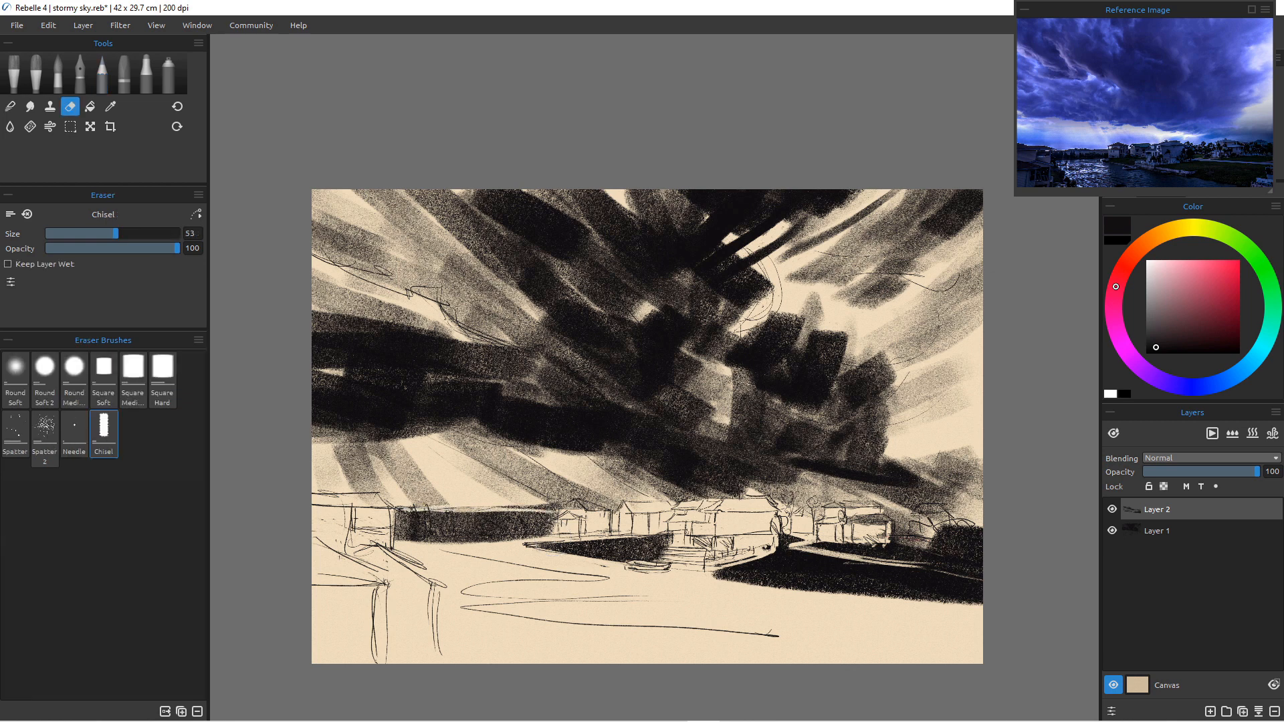
{"action": "key", "text": "e"}
{"action": "key", "text": "ctrl+z"}
{"action": "key", "text": "ctrl+z"}
{"action": "key", "text": "ctrl+z"}
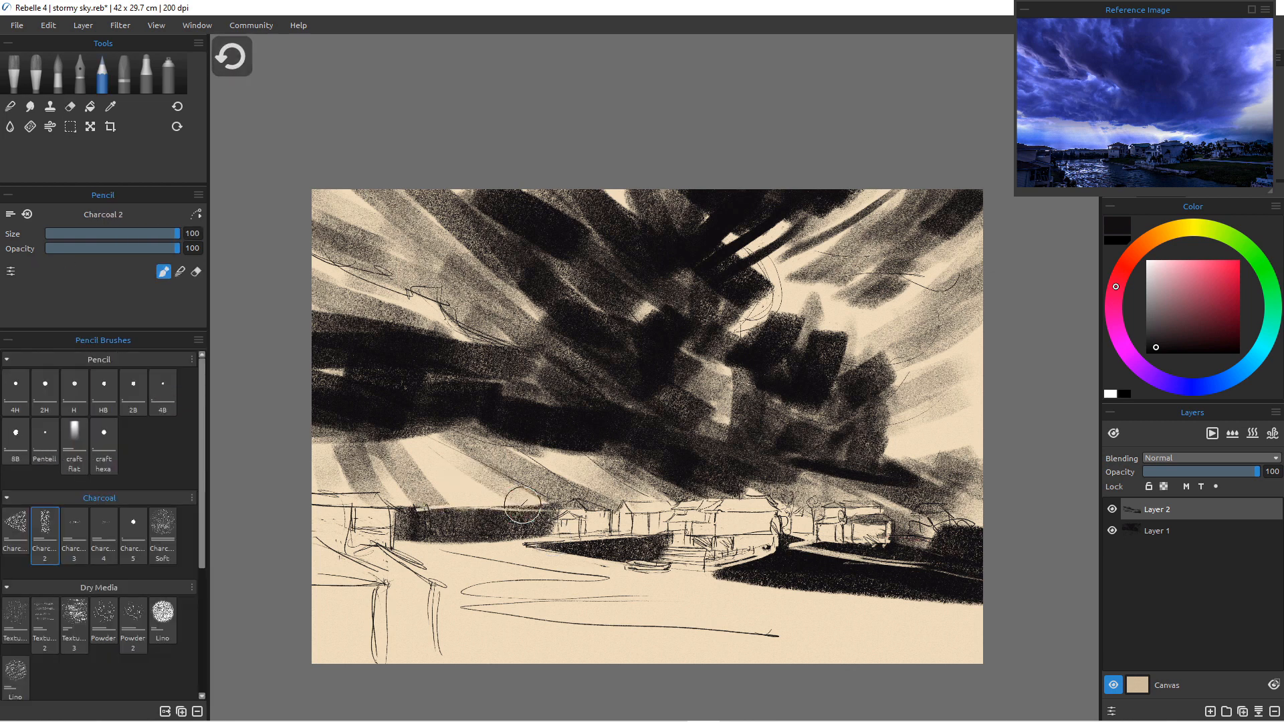
{"action": "key", "text": "ctrl+z"}
{"action": "key", "text": "ctrl+z"}
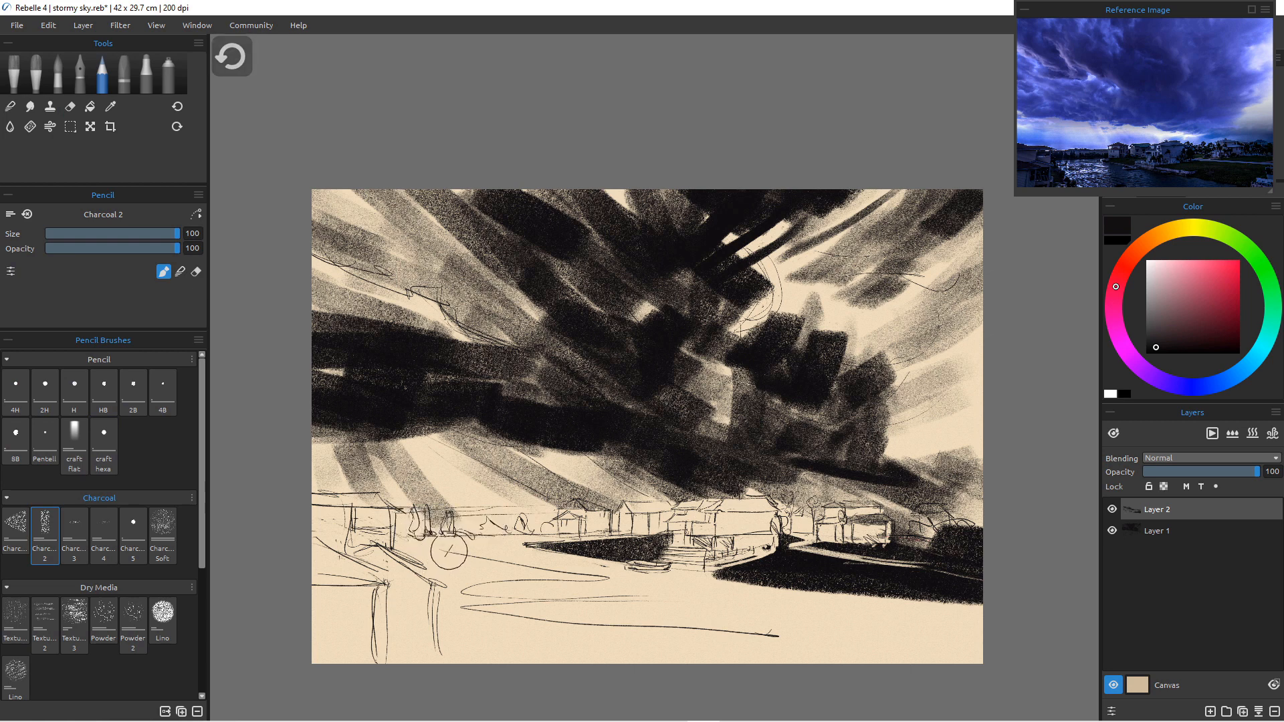
Set the pencil opacity to 61, shade the distant tree line on the left shore, and erase the overlap on the left house.
{"action": "left_click_drag", "start_coordinate": [177, 248], "coordinate": [123, 249]}
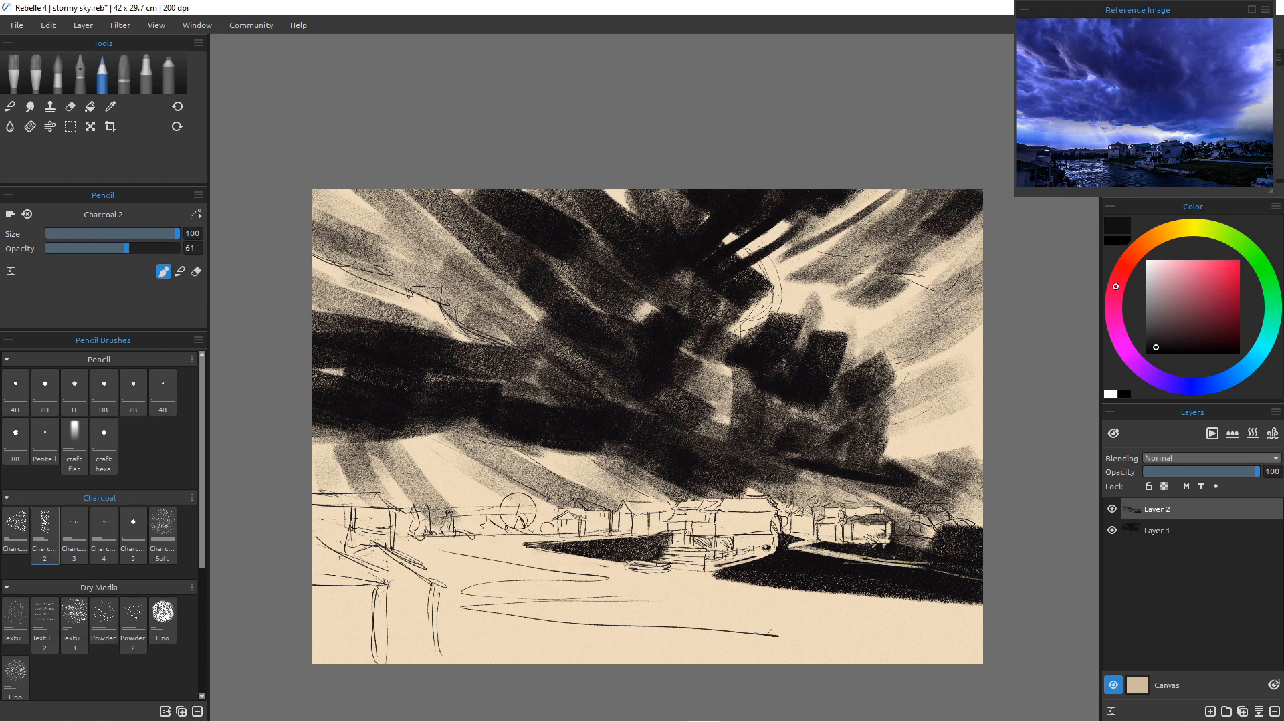
{"action": "left_click_drag", "start_coordinate": [549, 522], "coordinate": [358, 529]}
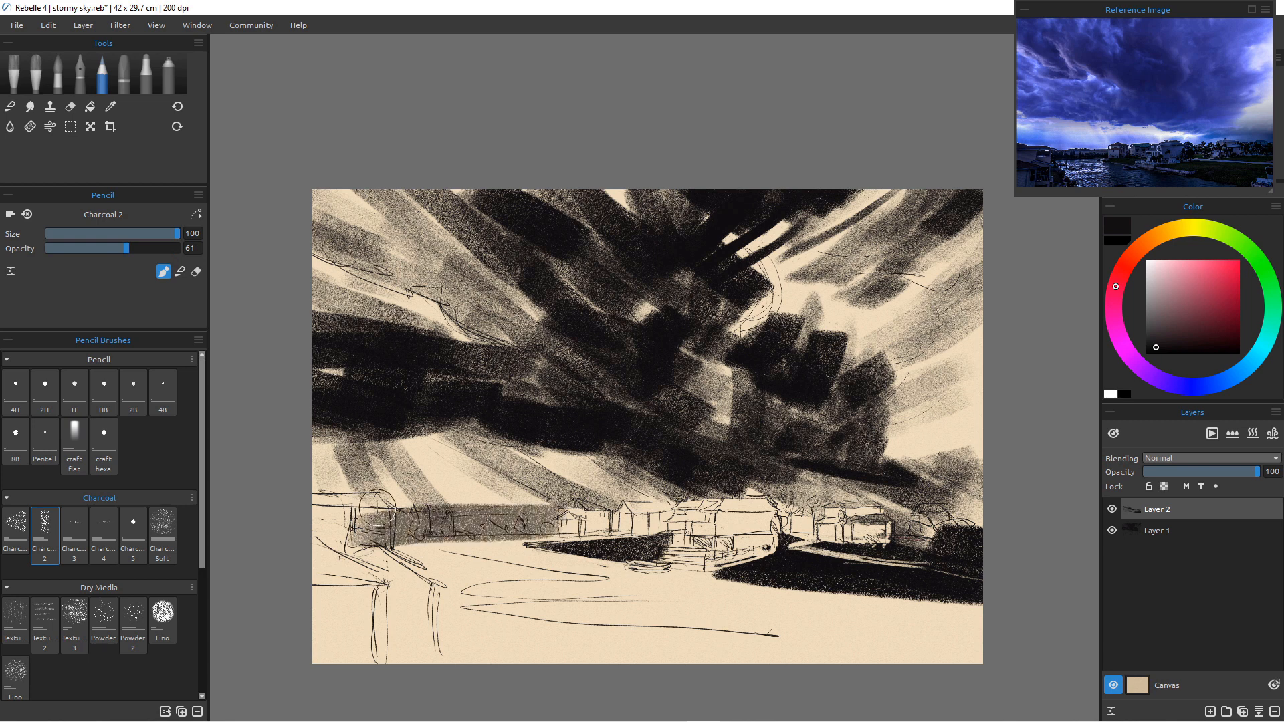
{"action": "key", "text": "e"}
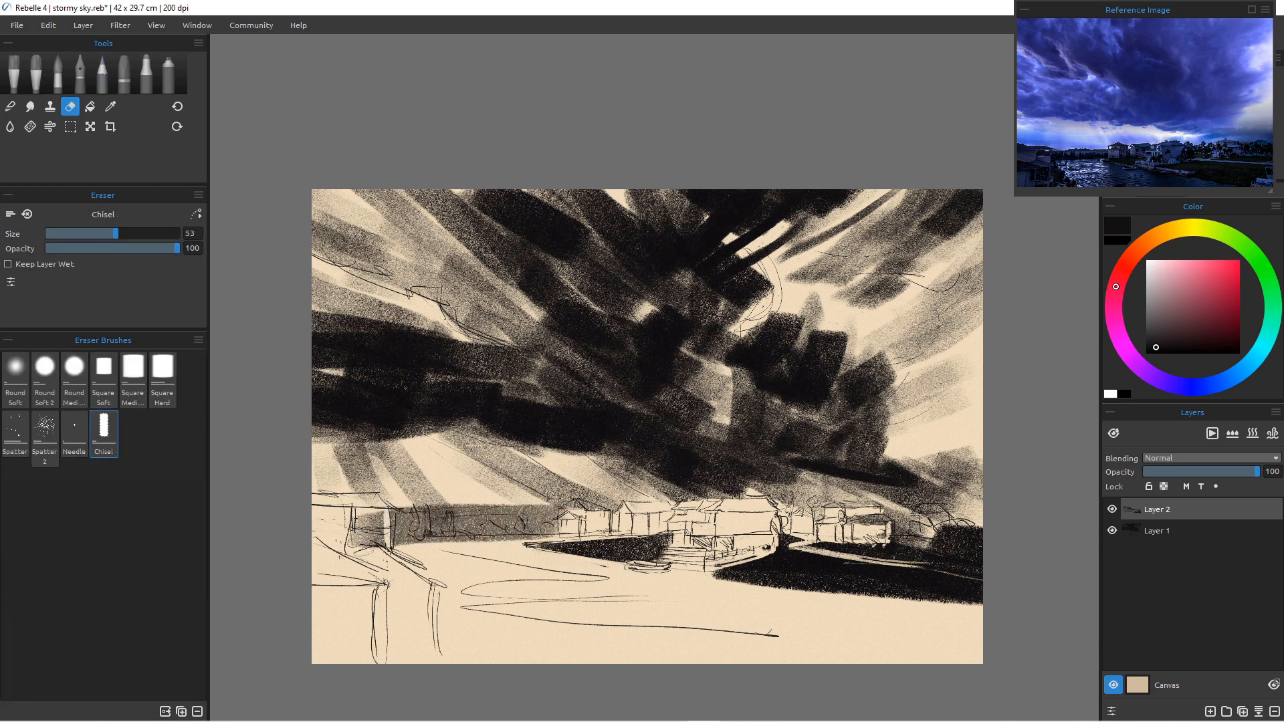
{"action": "left_click_drag", "start_coordinate": [389, 528], "coordinate": [355, 543]}
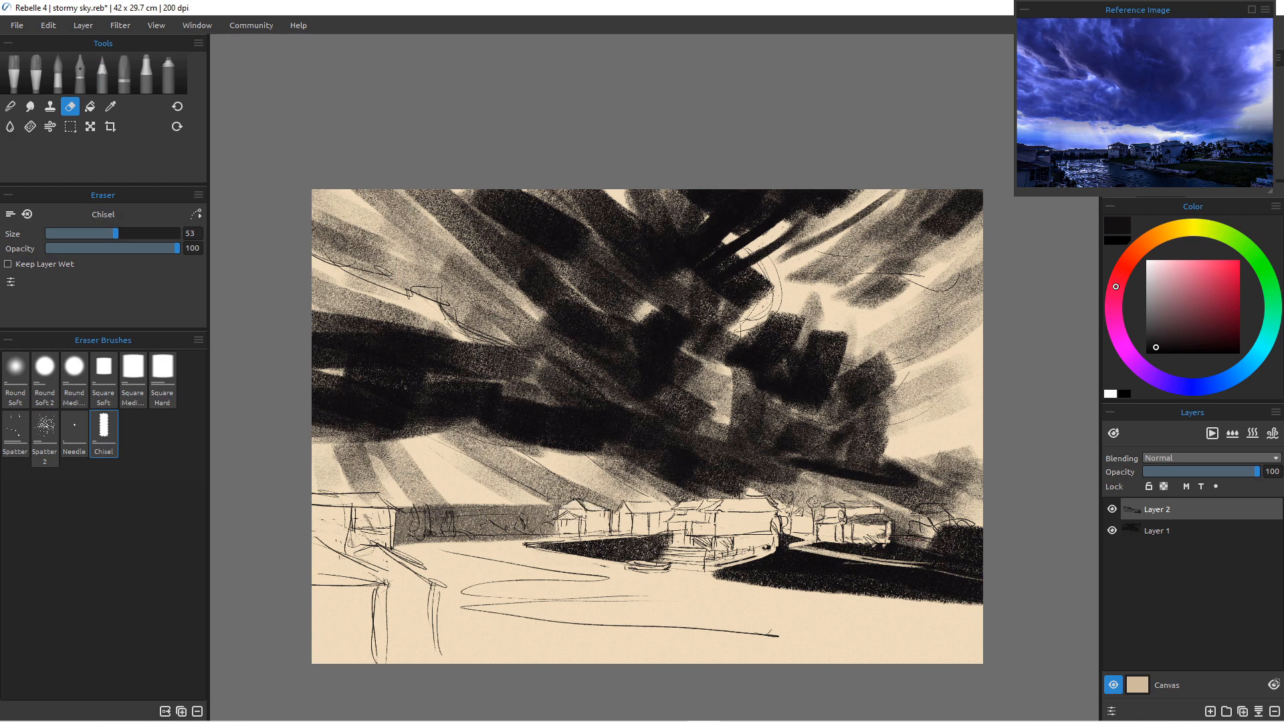
Shade the water below the houses and the right bank with soft vertical and horizontal charcoal reflections.
{"action": "key", "text": "b"}
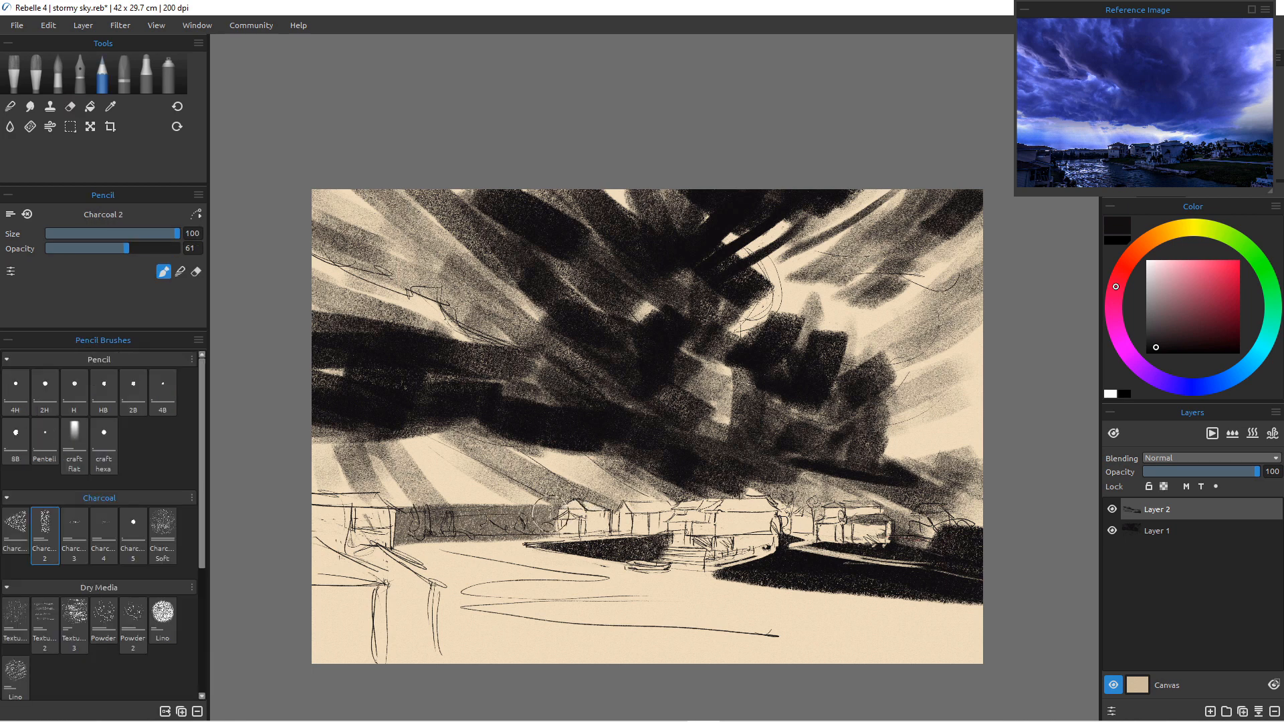
{"action": "mouse_move", "coordinate": [542, 512]}
{"action": "left_mouse_down"}
{"action": "mouse_move", "coordinate": [476, 555]}
{"action": "mouse_move", "coordinate": [588, 579]}
{"action": "mouse_move", "coordinate": [533, 560]}
{"action": "mouse_move", "coordinate": [522, 531]}
{"action": "mouse_move", "coordinate": [602, 593]}
{"action": "mouse_move", "coordinate": [569, 589]}
{"action": "mouse_move", "coordinate": [560, 565]}
{"action": "mouse_move", "coordinate": [688, 588]}
{"action": "mouse_move", "coordinate": [580, 584]}
{"action": "mouse_move", "coordinate": [687, 604]}
{"action": "mouse_move", "coordinate": [612, 611]}
{"action": "mouse_move", "coordinate": [571, 599]}
{"action": "mouse_move", "coordinate": [589, 602]}
{"action": "mouse_move", "coordinate": [588, 577]}
{"action": "mouse_move", "coordinate": [588, 632]}
{"action": "mouse_move", "coordinate": [572, 581]}
{"action": "mouse_move", "coordinate": [573, 656]}
{"action": "mouse_move", "coordinate": [560, 559]}
{"action": "mouse_move", "coordinate": [554, 665]}
{"action": "mouse_move", "coordinate": [692, 582]}
{"action": "mouse_move", "coordinate": [711, 626]}
{"action": "mouse_move", "coordinate": [732, 616]}
{"action": "mouse_move", "coordinate": [732, 585]}
{"action": "mouse_move", "coordinate": [748, 598]}
{"action": "mouse_move", "coordinate": [754, 672]}
{"action": "mouse_move", "coordinate": [765, 646]}
{"action": "mouse_move", "coordinate": [811, 668]}
{"action": "left_mouse_up"}
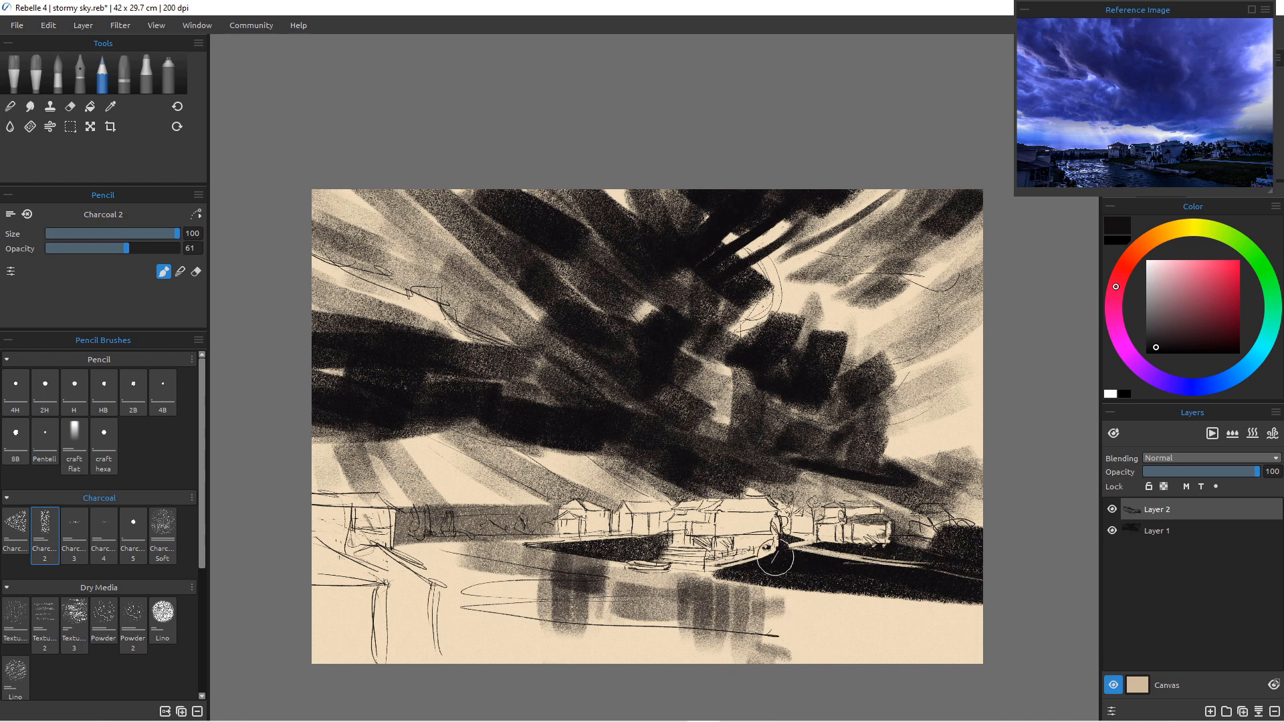
{"action": "left_click_drag", "start_coordinate": [916, 615], "coordinate": [738, 602]}
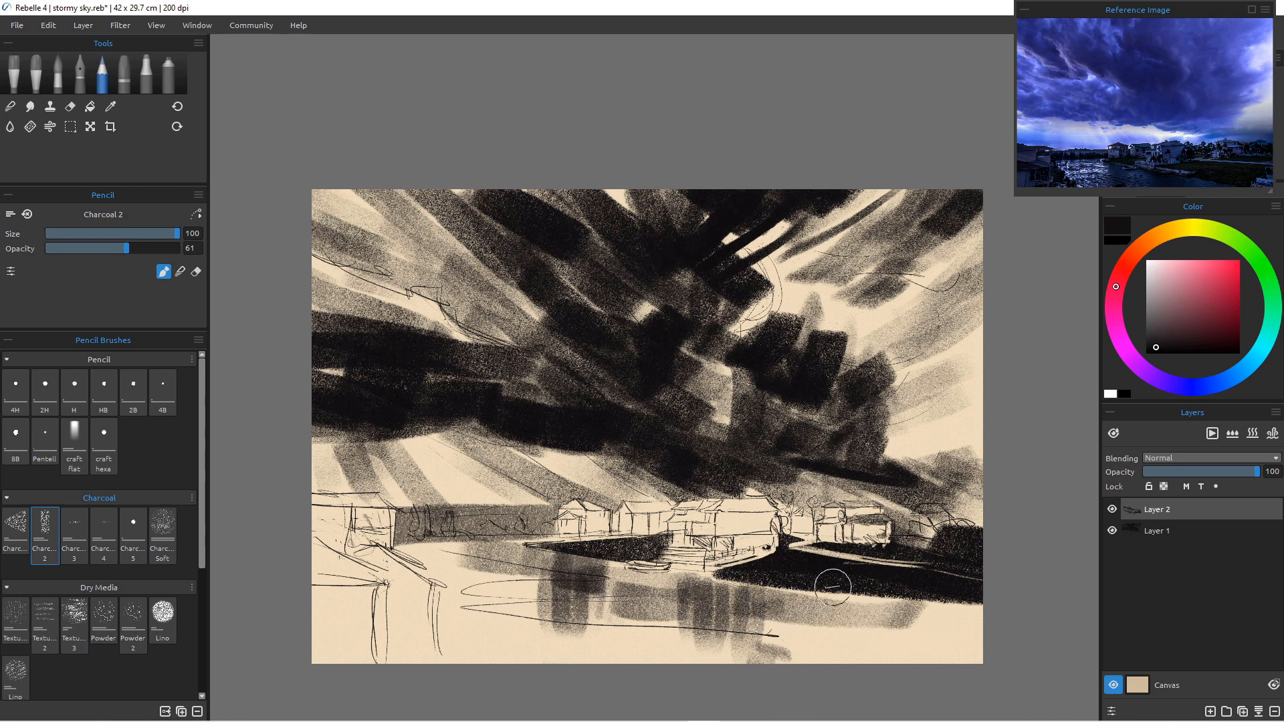
Extend the grey charcoal water shading across the lower right foreground and down the left-centre water to the canvas edge.
{"action": "mouse_move", "coordinate": [833, 587]}
{"action": "left_mouse_down"}
{"action": "mouse_move", "coordinate": [843, 639]}
{"action": "mouse_move", "coordinate": [867, 610]}
{"action": "mouse_move", "coordinate": [878, 625]}
{"action": "mouse_move", "coordinate": [974, 623]}
{"action": "mouse_move", "coordinate": [856, 614]}
{"action": "mouse_move", "coordinate": [953, 639]}
{"action": "left_mouse_up"}
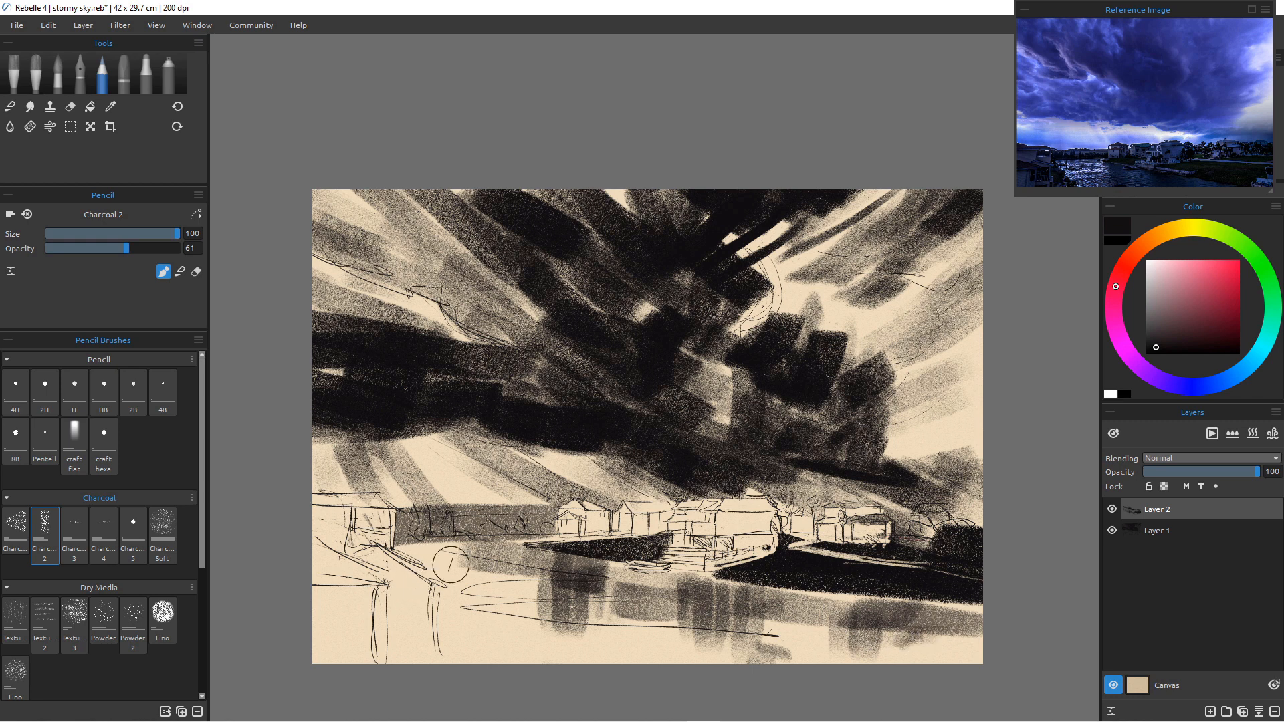
{"action": "mouse_move", "coordinate": [498, 558]}
{"action": "left_mouse_down"}
{"action": "mouse_move", "coordinate": [441, 567]}
{"action": "mouse_move", "coordinate": [421, 555]}
{"action": "mouse_move", "coordinate": [480, 550]}
{"action": "mouse_move", "coordinate": [449, 546]}
{"action": "mouse_move", "coordinate": [431, 563]}
{"action": "mouse_move", "coordinate": [407, 555]}
{"action": "mouse_move", "coordinate": [460, 588]}
{"action": "mouse_move", "coordinate": [444, 570]}
{"action": "mouse_move", "coordinate": [440, 594]}
{"action": "mouse_move", "coordinate": [441, 572]}
{"action": "mouse_move", "coordinate": [477, 580]}
{"action": "mouse_move", "coordinate": [431, 607]}
{"action": "mouse_move", "coordinate": [604, 620]}
{"action": "mouse_move", "coordinate": [445, 623]}
{"action": "mouse_move", "coordinate": [482, 636]}
{"action": "mouse_move", "coordinate": [444, 640]}
{"action": "mouse_move", "coordinate": [713, 667]}
{"action": "left_mouse_up"}
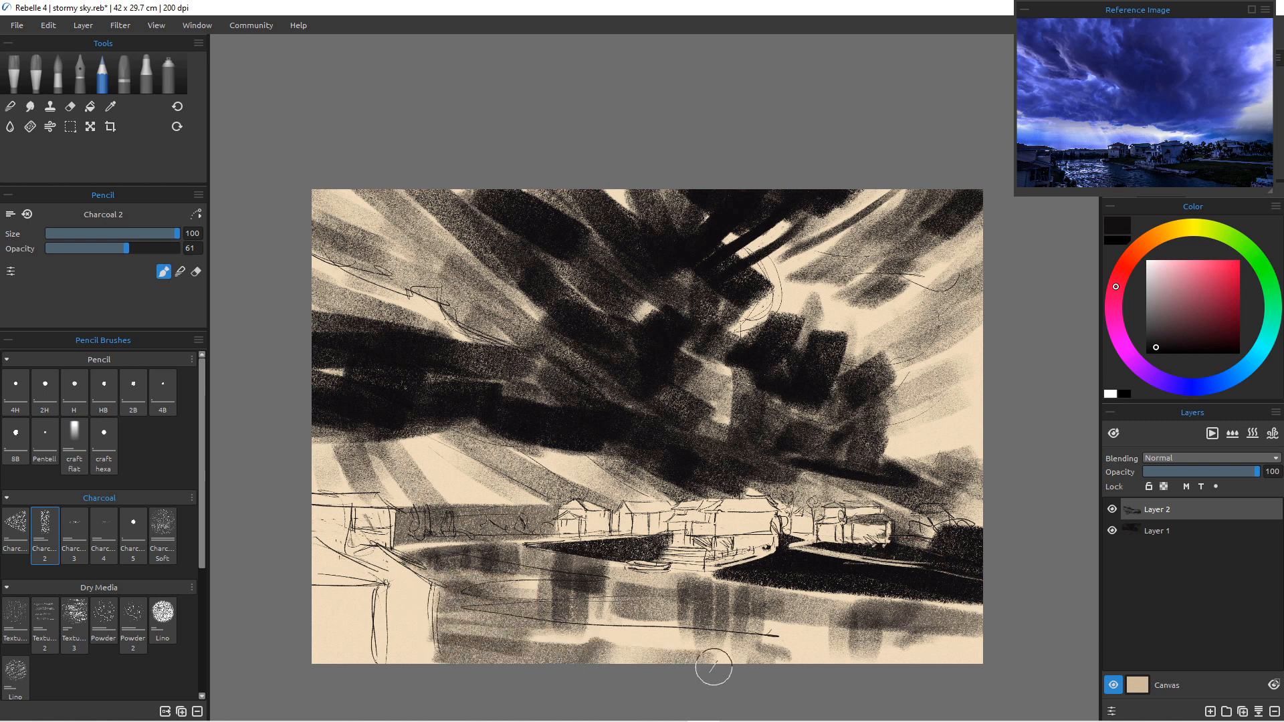
Raise the pencil opacity to 100 and block in the dark openings of the left houses and the dark water beside them.
{"action": "left_click_drag", "start_coordinate": [405, 587], "coordinate": [411, 638]}
{"action": "left_click_drag", "start_coordinate": [107, 249], "coordinate": [181, 248]}
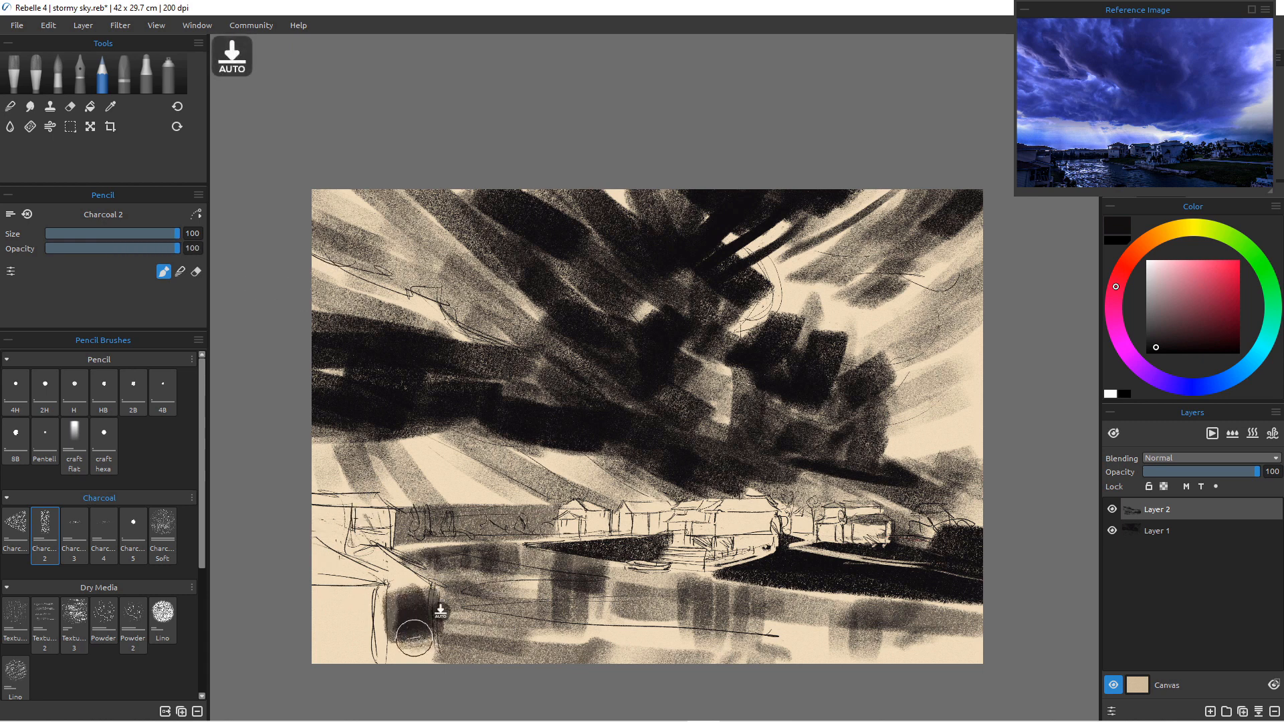
{"action": "mouse_move", "coordinate": [404, 601]}
{"action": "left_mouse_down"}
{"action": "mouse_move", "coordinate": [424, 640]}
{"action": "mouse_move", "coordinate": [443, 611]}
{"action": "mouse_move", "coordinate": [495, 662]}
{"action": "mouse_move", "coordinate": [525, 657]}
{"action": "mouse_move", "coordinate": [535, 676]}
{"action": "mouse_move", "coordinate": [447, 659]}
{"action": "mouse_move", "coordinate": [441, 643]}
{"action": "mouse_move", "coordinate": [443, 665]}
{"action": "mouse_move", "coordinate": [469, 657]}
{"action": "mouse_move", "coordinate": [388, 655]}
{"action": "mouse_move", "coordinate": [401, 642]}
{"action": "mouse_move", "coordinate": [393, 655]}
{"action": "mouse_move", "coordinate": [365, 621]}
{"action": "left_mouse_up"}
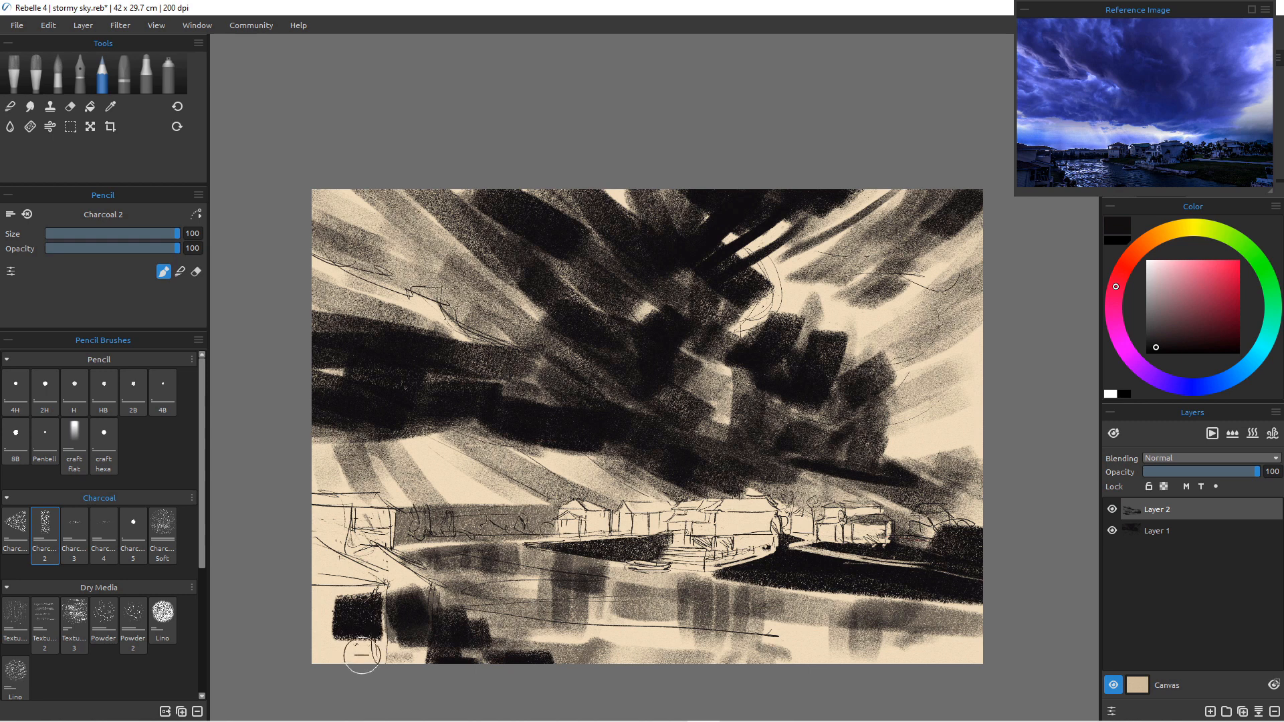
{"action": "mouse_move", "coordinate": [365, 521]}
{"action": "left_mouse_down"}
{"action": "mouse_move", "coordinate": [379, 525]}
{"action": "mouse_move", "coordinate": [373, 539]}
{"action": "left_mouse_up"}
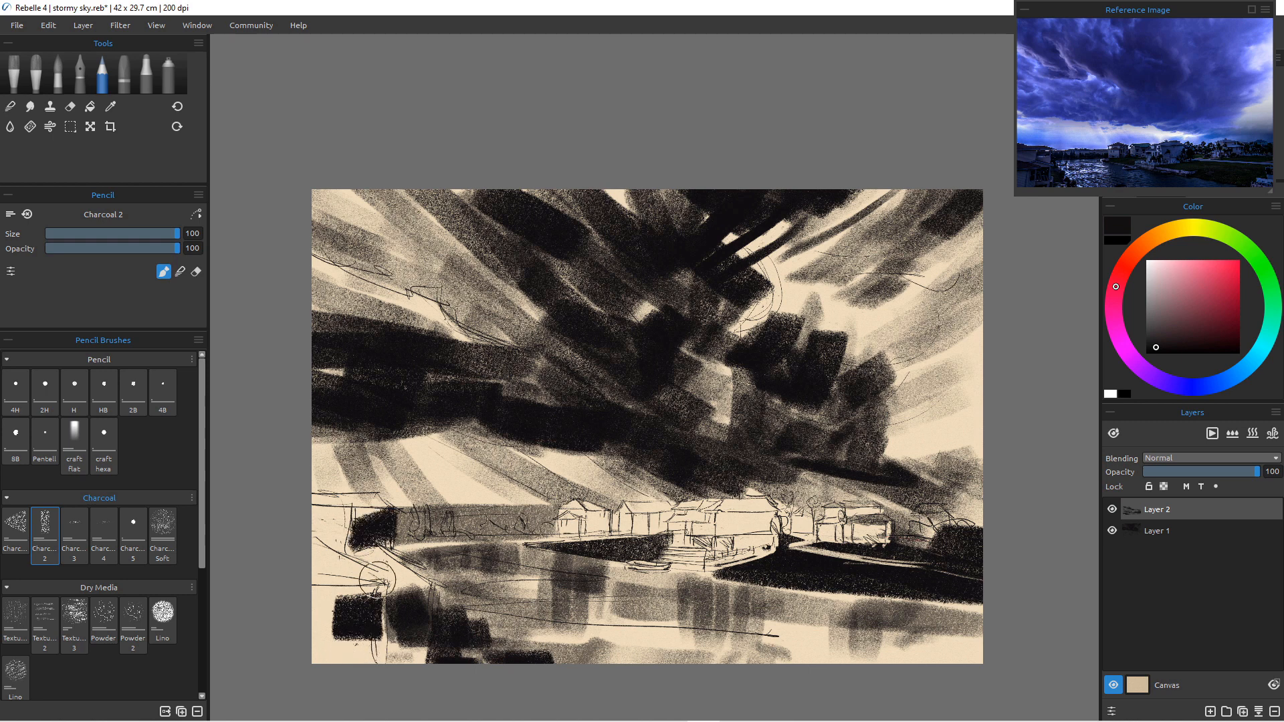
Erase the charcoal overlapping the left houses' roof edges and posts with the Chisel eraser, and return to the Charcoal 2 pencil.
{"action": "key", "text": "e"}
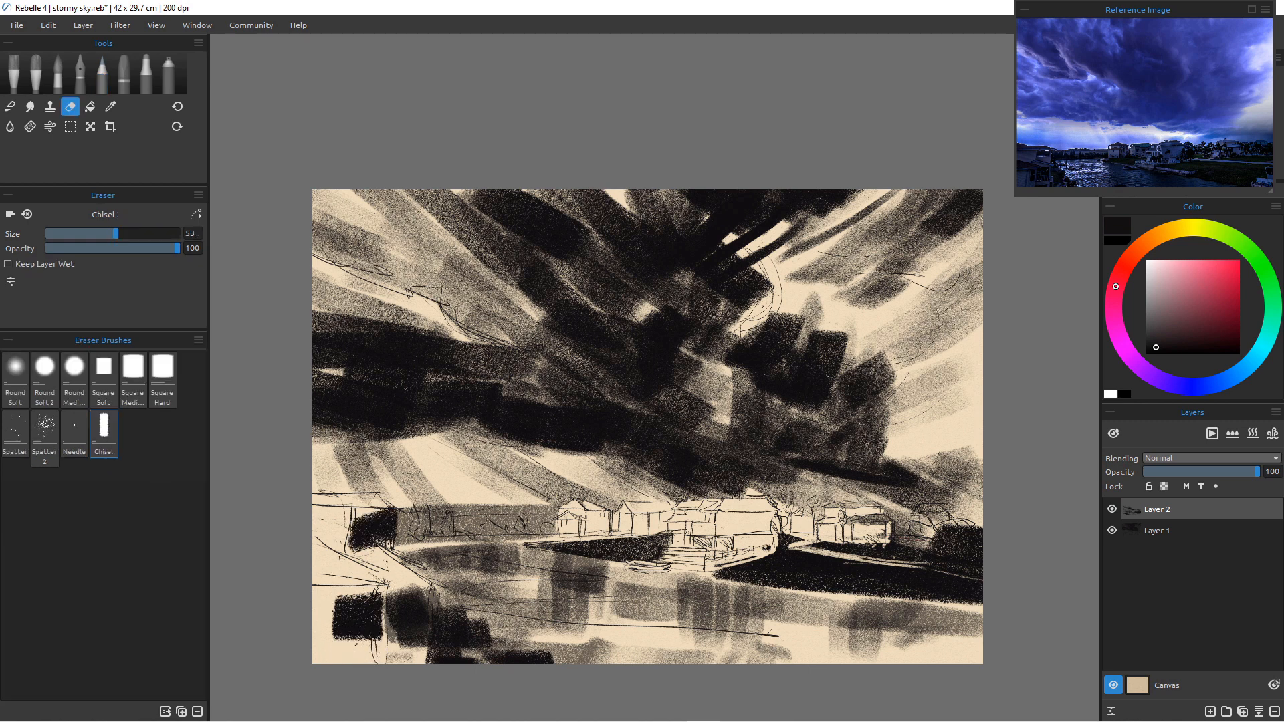
{"action": "middle_click", "coordinate": [387, 507]}
{"action": "left_click", "coordinate": [387, 506]}
{"action": "mouse_move", "coordinate": [391, 513]}
{"action": "left_mouse_down"}
{"action": "mouse_move", "coordinate": [375, 549]}
{"action": "mouse_move", "coordinate": [350, 544]}
{"action": "left_mouse_up"}
{"action": "mouse_move", "coordinate": [353, 544]}
{"action": "left_mouse_down"}
{"action": "mouse_move", "coordinate": [388, 540]}
{"action": "mouse_move", "coordinate": [349, 546]}
{"action": "mouse_move", "coordinate": [441, 589]}
{"action": "mouse_move", "coordinate": [429, 638]}
{"action": "left_mouse_up"}
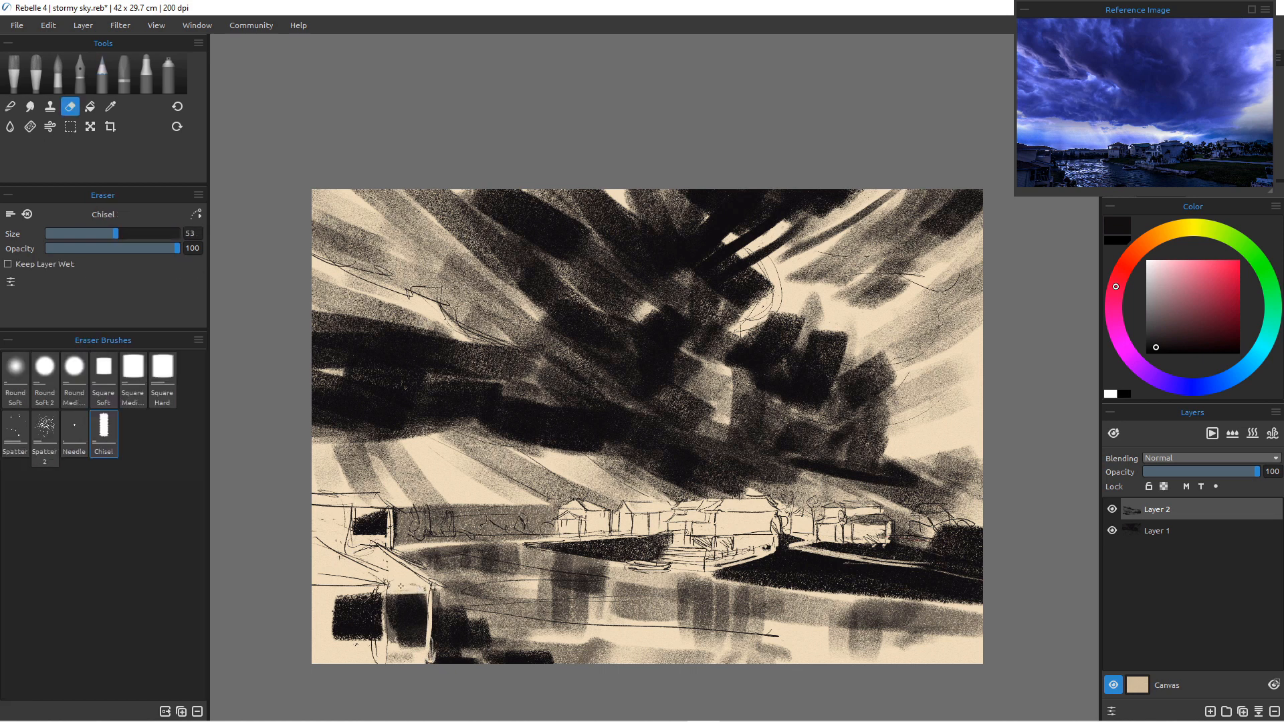
{"action": "left_click_drag", "start_coordinate": [382, 591], "coordinate": [378, 642]}
{"action": "key", "text": "e"}
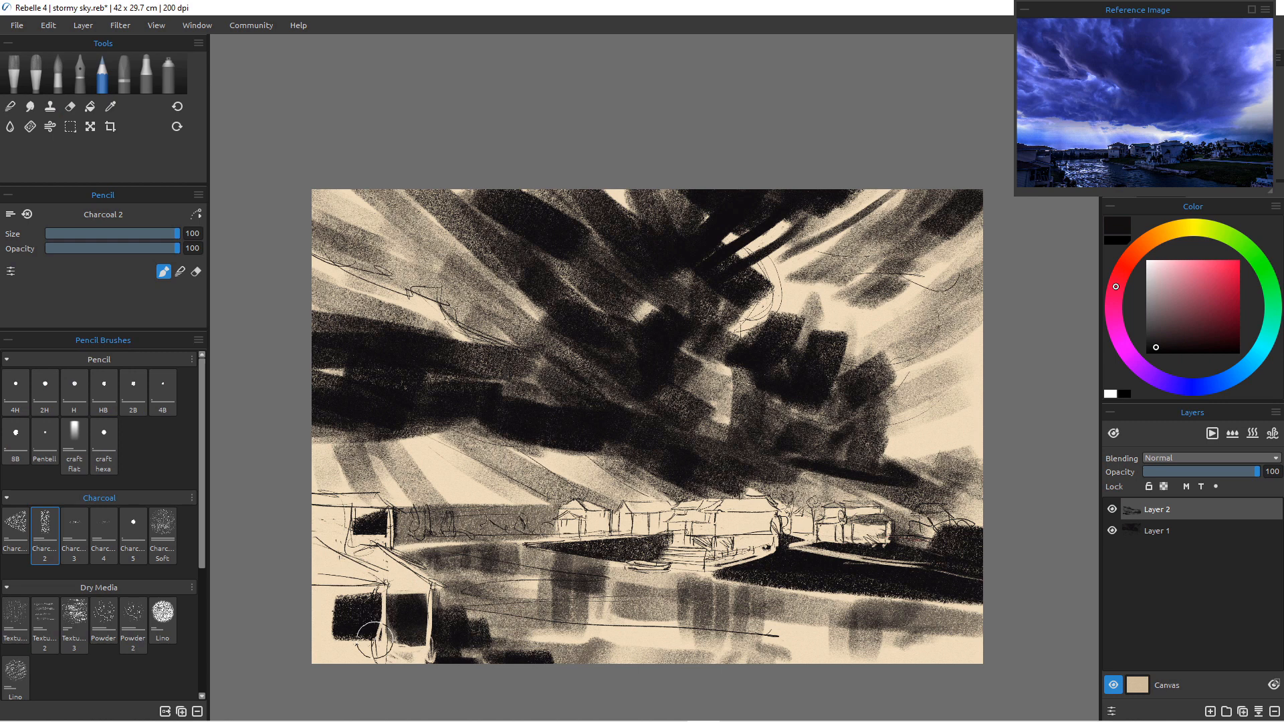
Add a new layer above the charcoal layers and set the Charcoal 2 opacity to 97.
{"action": "left_click", "coordinate": [1211, 711]}
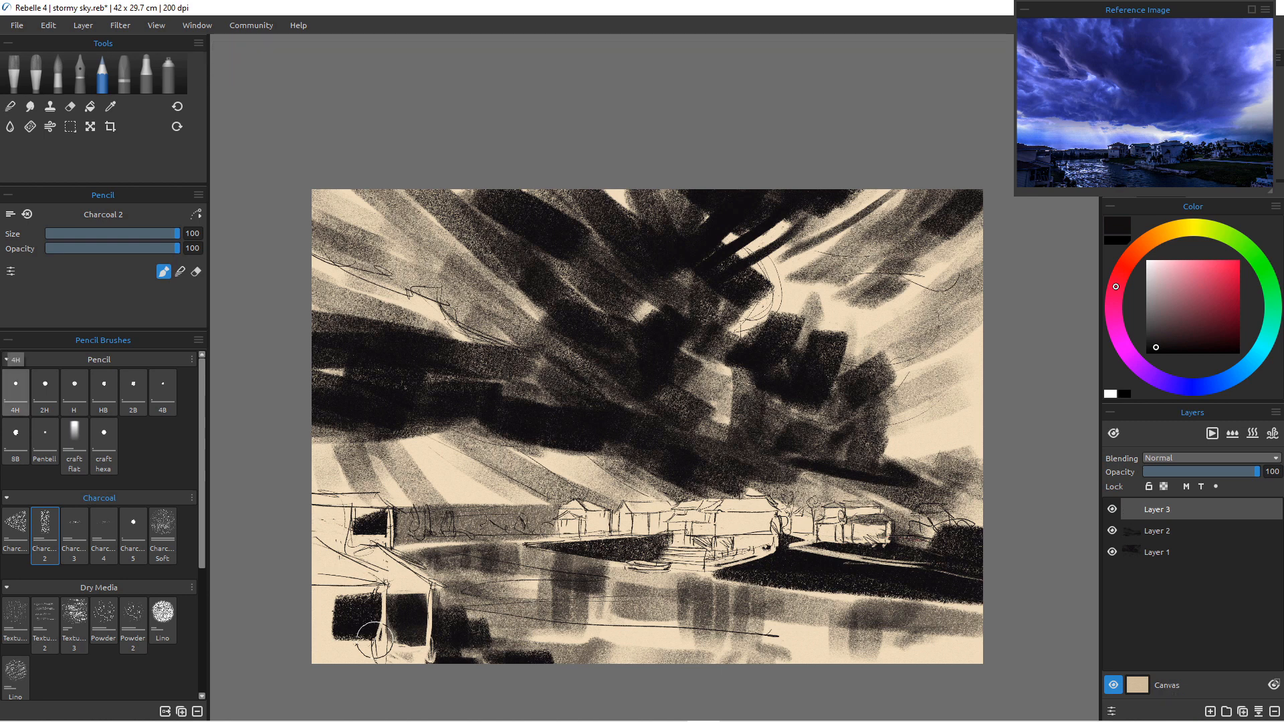
{"action": "mouse_move", "coordinate": [177, 248]}
{"action": "left_mouse_down"}
{"action": "mouse_move", "coordinate": [93, 248]}
{"action": "mouse_move", "coordinate": [172, 248]}
{"action": "left_mouse_up"}
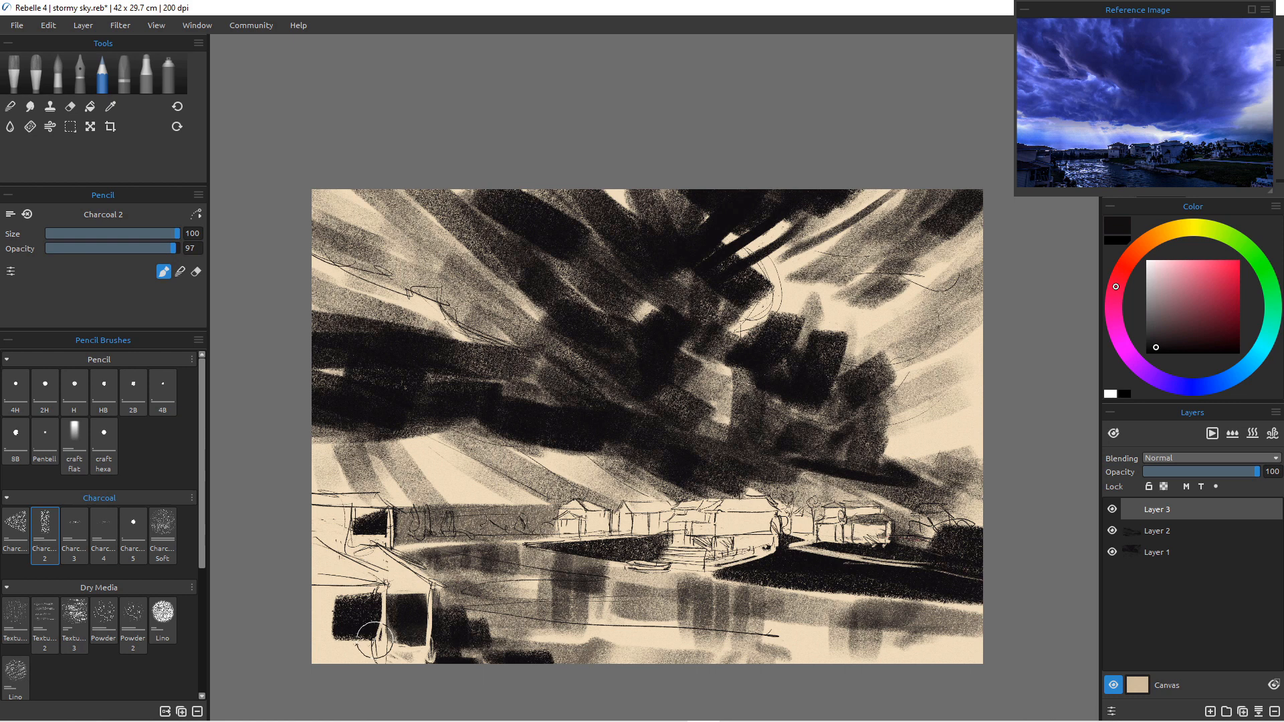
Try shading the sky right of the storm cloud with the Textured 3 dry-media pencil at size 100 and opacity 20.
{"action": "left_click", "coordinate": [123, 74]}
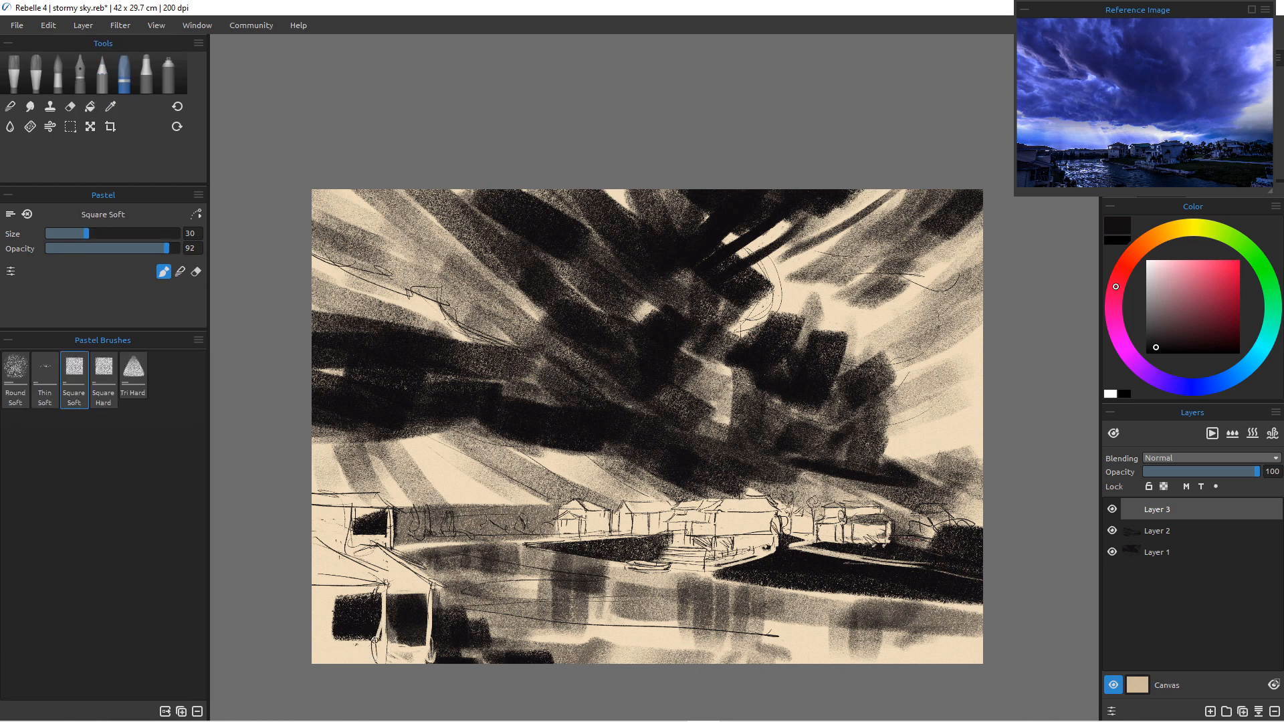
{"action": "left_click", "coordinate": [102, 74]}
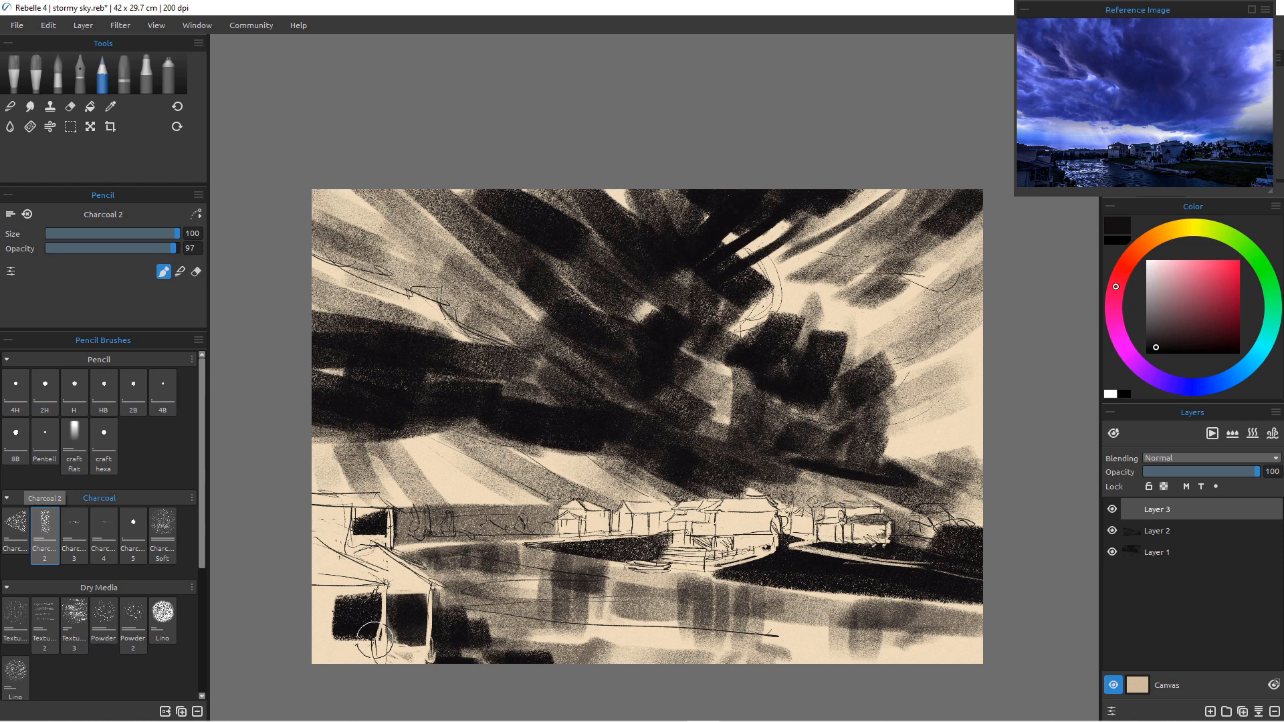
{"action": "left_click", "coordinate": [73, 618]}
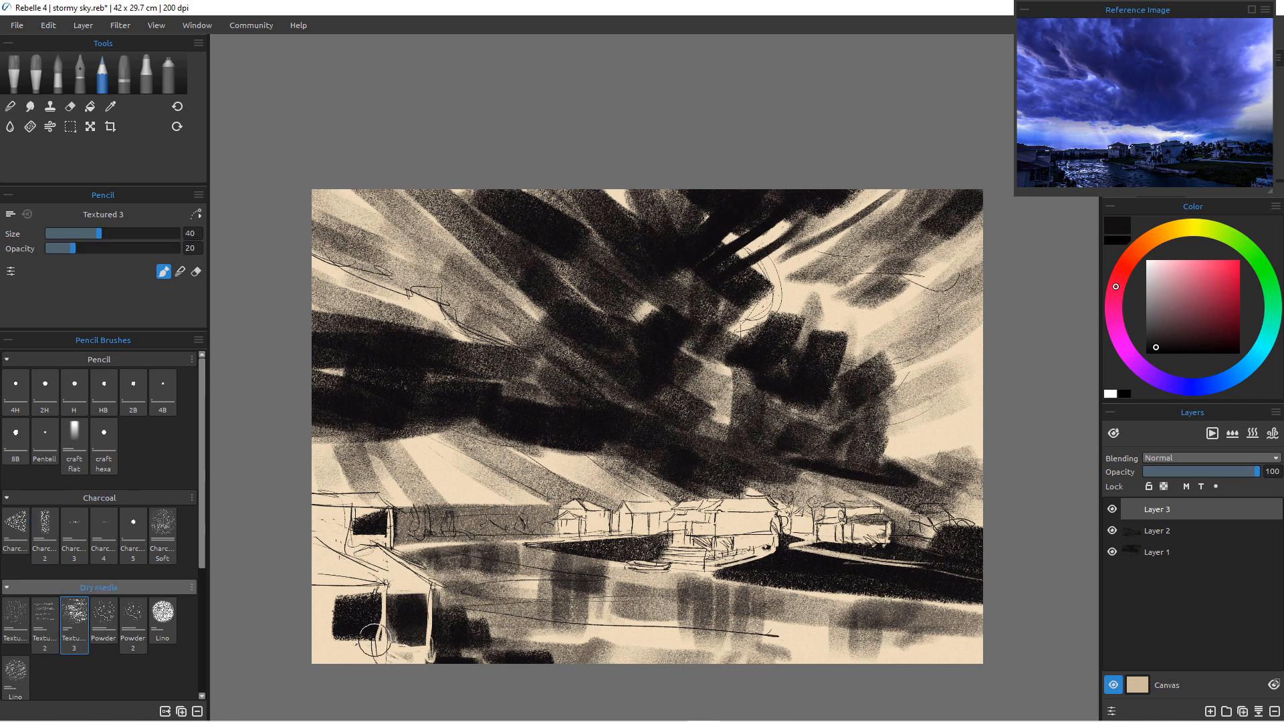
{"action": "key", "text": "bracketright"}
{"action": "key", "text": "bracketright"}
{"action": "key", "text": "bracketright"}
{"action": "key", "text": "bracketright"}
{"action": "key", "text": "bracketright"}
{"action": "key", "text": "bracketright"}
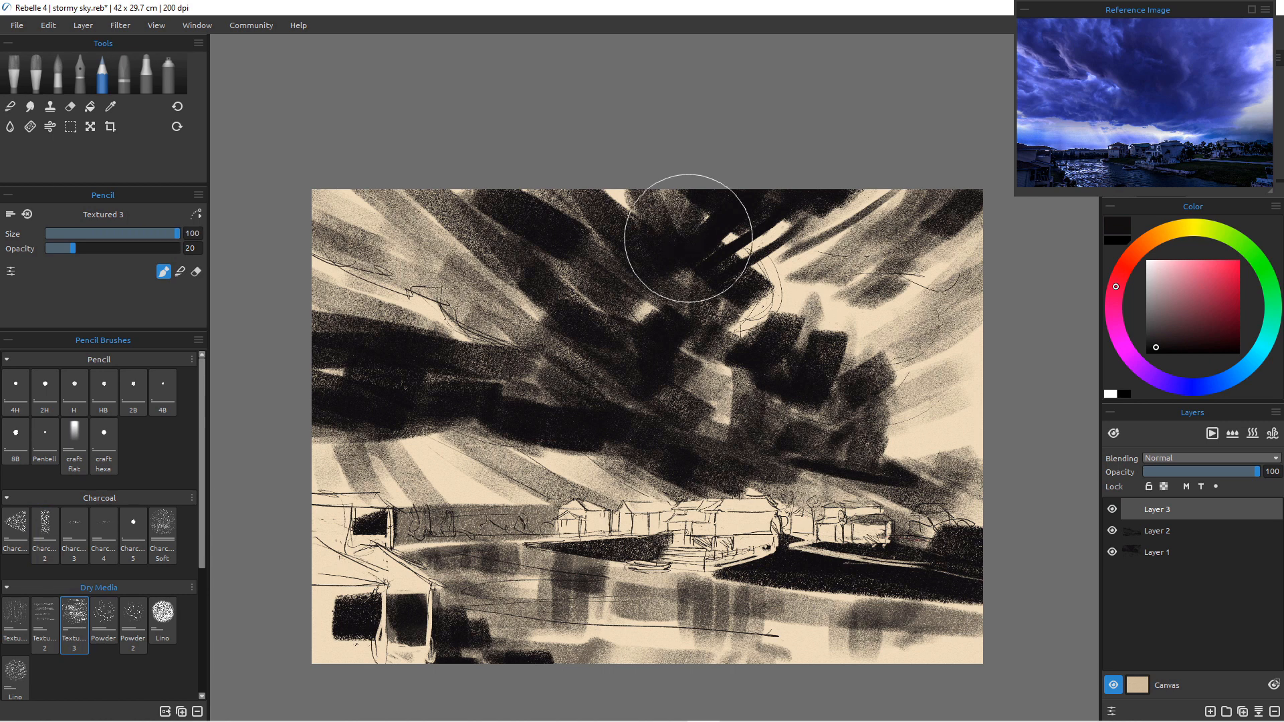
{"action": "mouse_move", "coordinate": [873, 353]}
{"action": "left_mouse_down"}
{"action": "mouse_move", "coordinate": [867, 338]}
{"action": "mouse_move", "coordinate": [935, 269]}
{"action": "mouse_move", "coordinate": [909, 316]}
{"action": "left_mouse_up"}
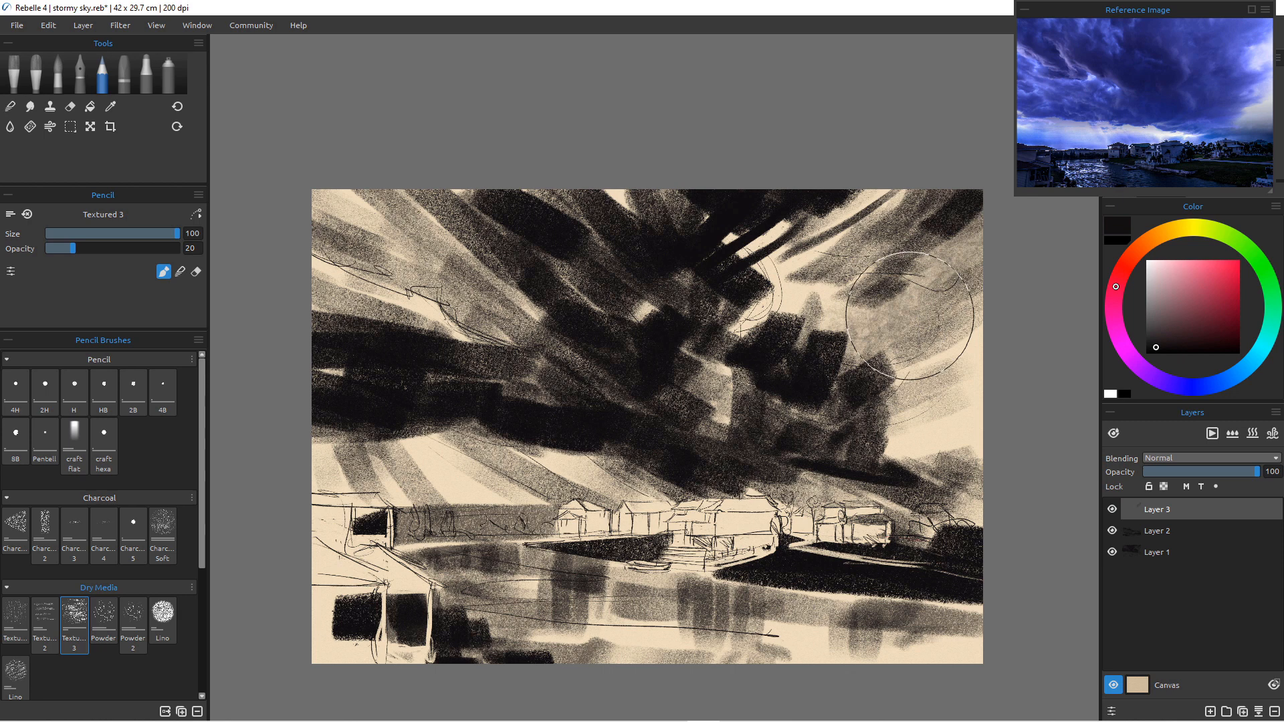
Undo the Textured 3 shading in the sky and switch back to the Charcoal 2 pencil.
{"action": "key", "text": "ctrl+z"}
{"action": "key", "text": "ctrl+z"}
{"action": "key", "text": "ctrl+z"}
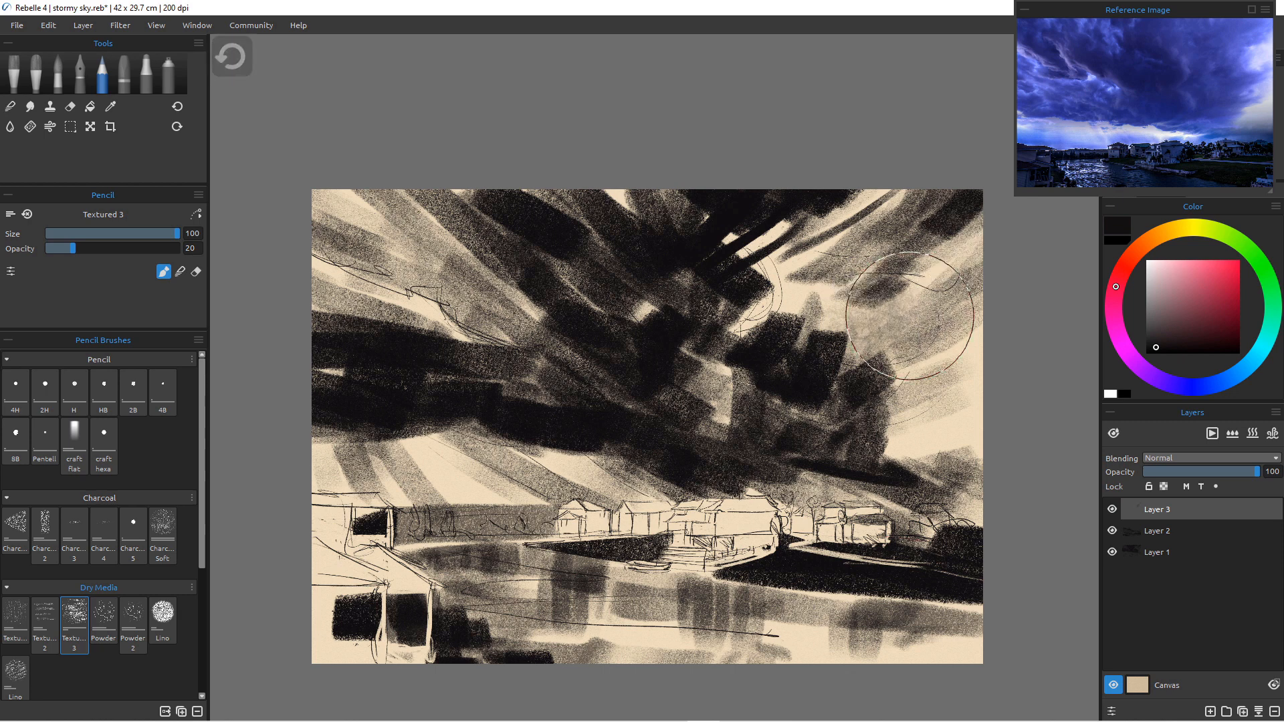
{"action": "key", "text": "ctrl+z"}
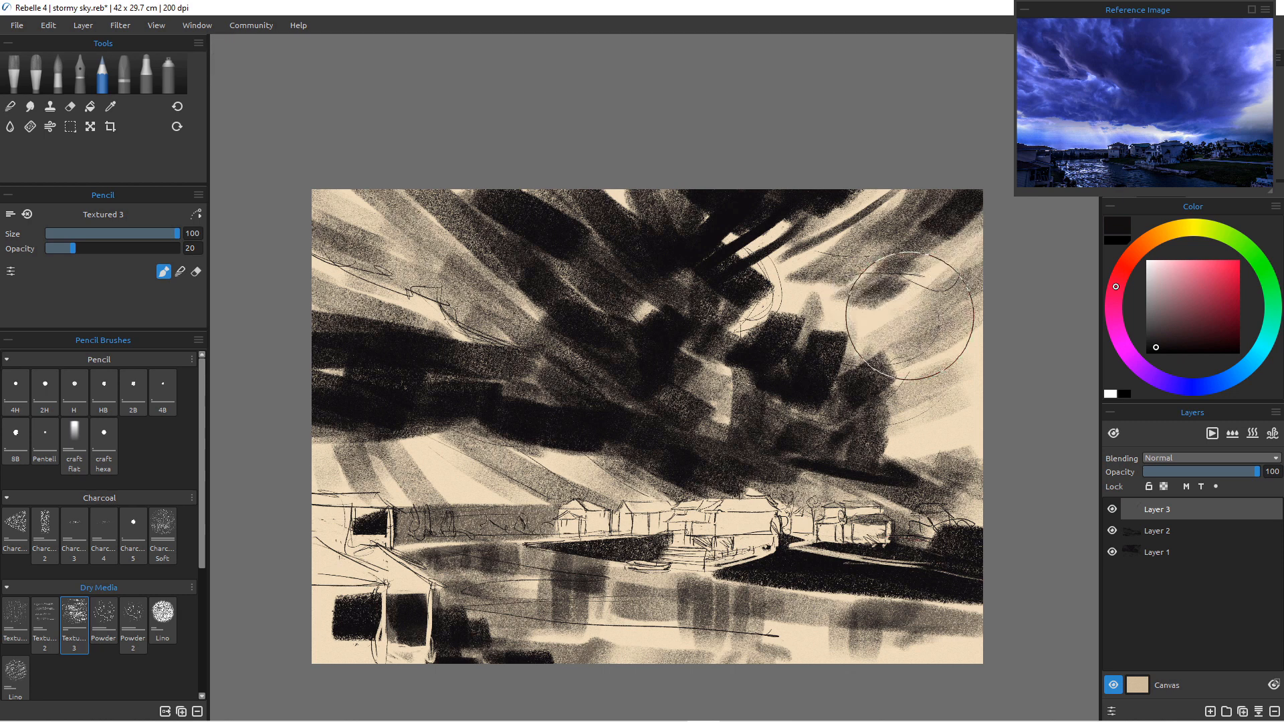
{"action": "left_click", "coordinate": [45, 532]}
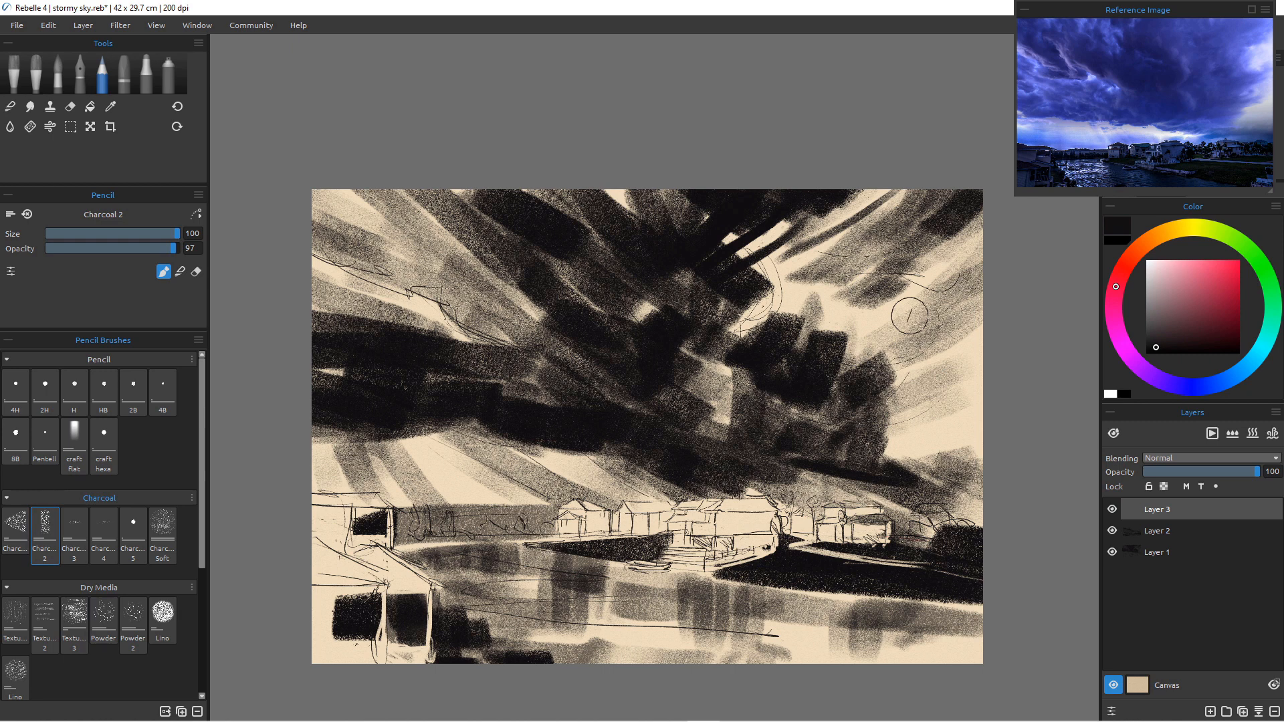
Pick a muted dark blue and paint streaks across the upper right sky on Layer 3.
{"action": "left_click", "coordinate": [1233, 376]}
{"action": "left_click_drag", "start_coordinate": [1189, 333], "coordinate": [1195, 323]}
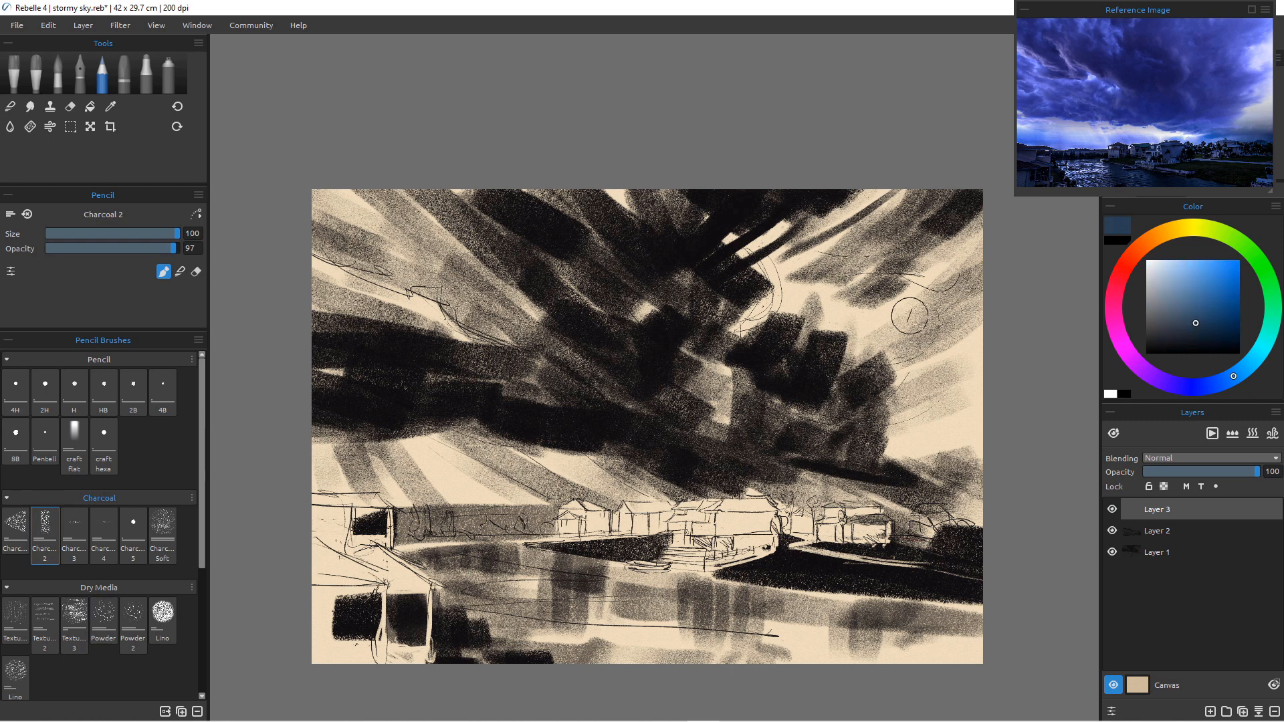
{"action": "left_click_drag", "start_coordinate": [1232, 377], "coordinate": [1227, 379]}
{"action": "mouse_move", "coordinate": [934, 158]}
{"action": "left_mouse_down"}
{"action": "mouse_move", "coordinate": [850, 246]}
{"action": "mouse_move", "coordinate": [913, 174]}
{"action": "mouse_move", "coordinate": [829, 250]}
{"action": "left_mouse_up"}
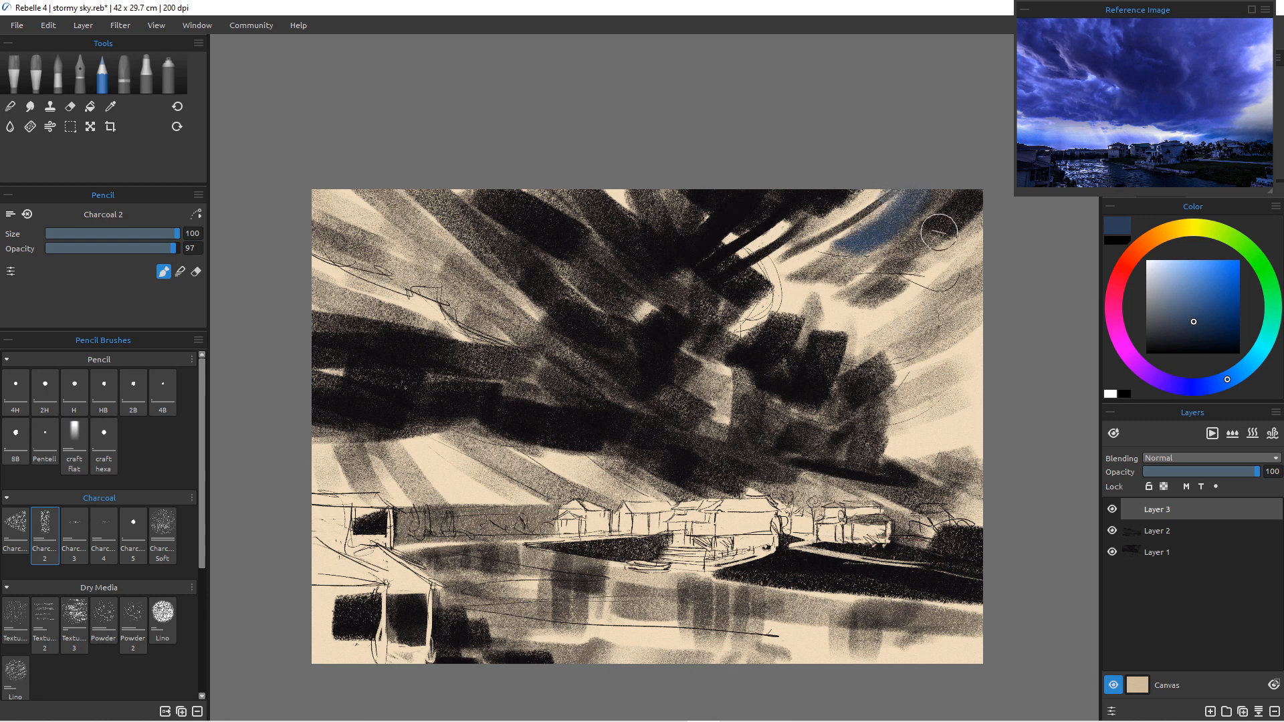
{"action": "mouse_move", "coordinate": [939, 232]}
{"action": "left_mouse_down"}
{"action": "mouse_move", "coordinate": [877, 267]}
{"action": "mouse_move", "coordinate": [915, 227]}
{"action": "mouse_move", "coordinate": [907, 296]}
{"action": "left_mouse_up"}
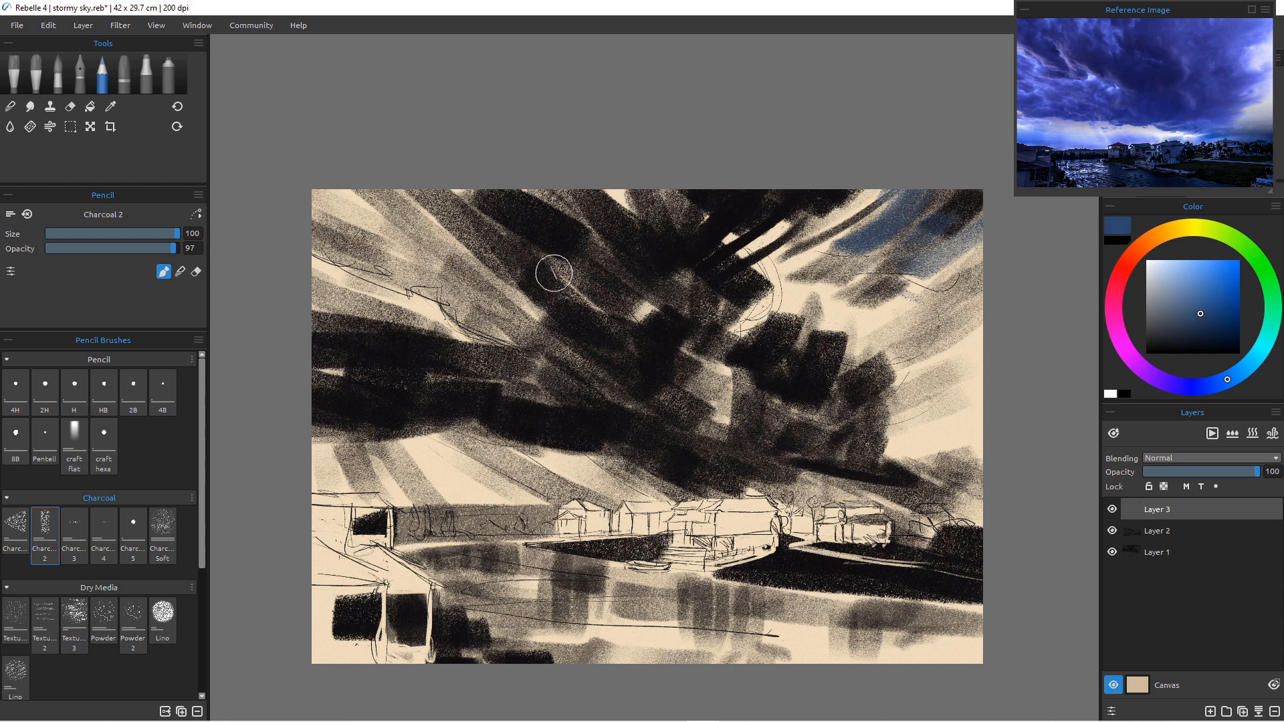
{"action": "mouse_move", "coordinate": [880, 172]}
{"action": "left_mouse_down"}
{"action": "mouse_move", "coordinate": [811, 252]}
{"action": "mouse_move", "coordinate": [797, 259]}
{"action": "mouse_move", "coordinate": [817, 217]}
{"action": "mouse_move", "coordinate": [762, 239]}
{"action": "left_mouse_up"}
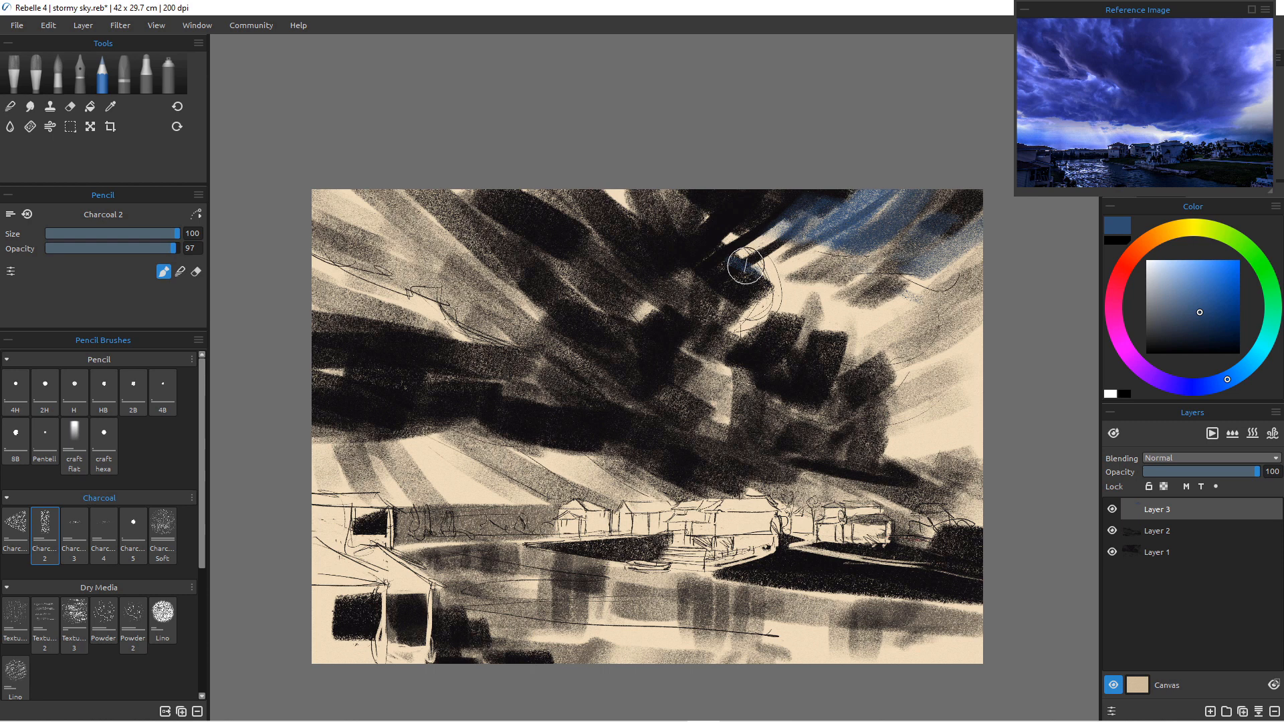
Set Layer 3's blending mode to Multiply and add blue strokes over the right sky and the gaps in the central clouds.
{"action": "left_click", "coordinate": [1210, 458]}
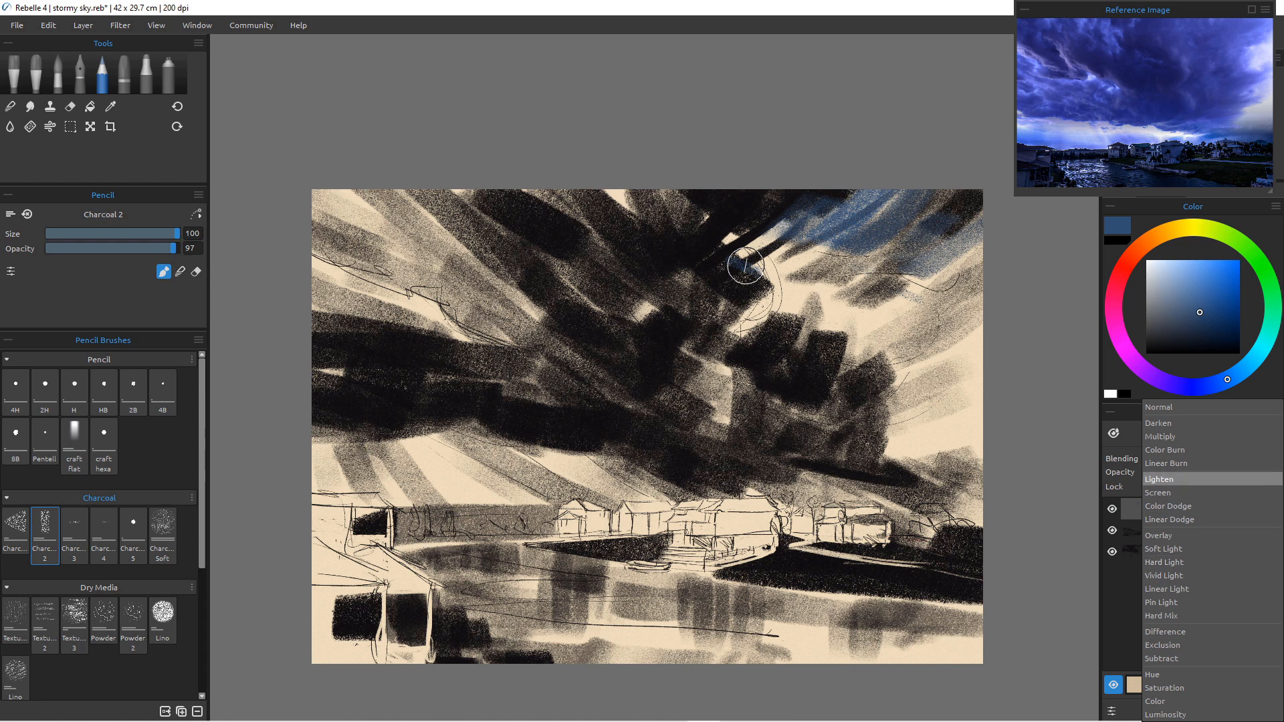
{"action": "key", "text": "Return"}
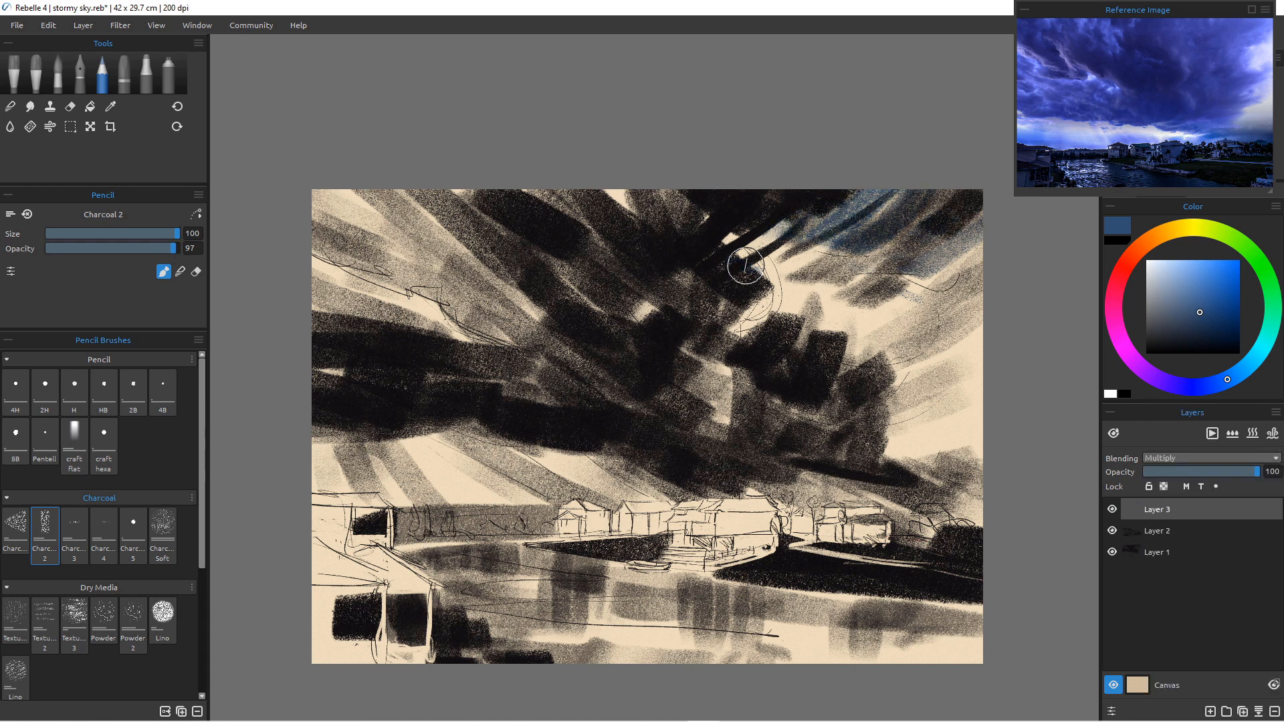
{"action": "mouse_move", "coordinate": [960, 209]}
{"action": "left_mouse_down"}
{"action": "mouse_move", "coordinate": [913, 286]}
{"action": "mouse_move", "coordinate": [930, 249]}
{"action": "mouse_move", "coordinate": [913, 257]}
{"action": "left_mouse_up"}
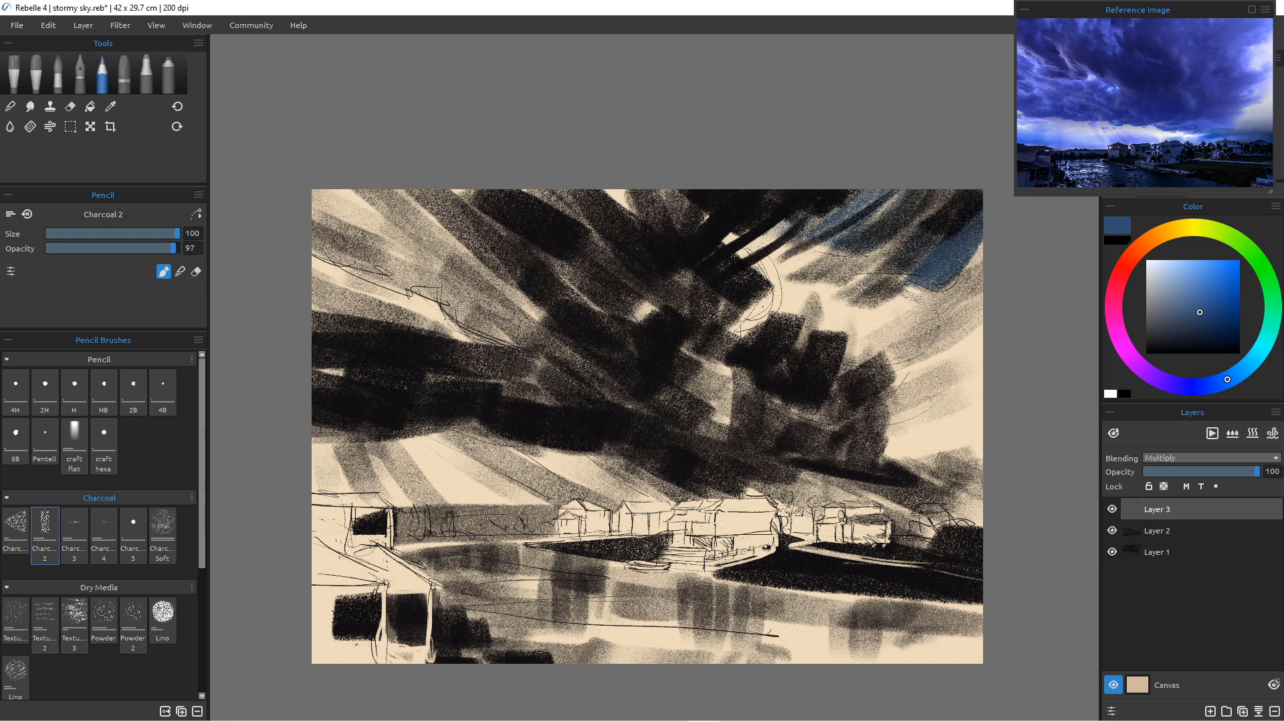
{"action": "left_click_drag", "start_coordinate": [810, 306], "coordinate": [831, 295]}
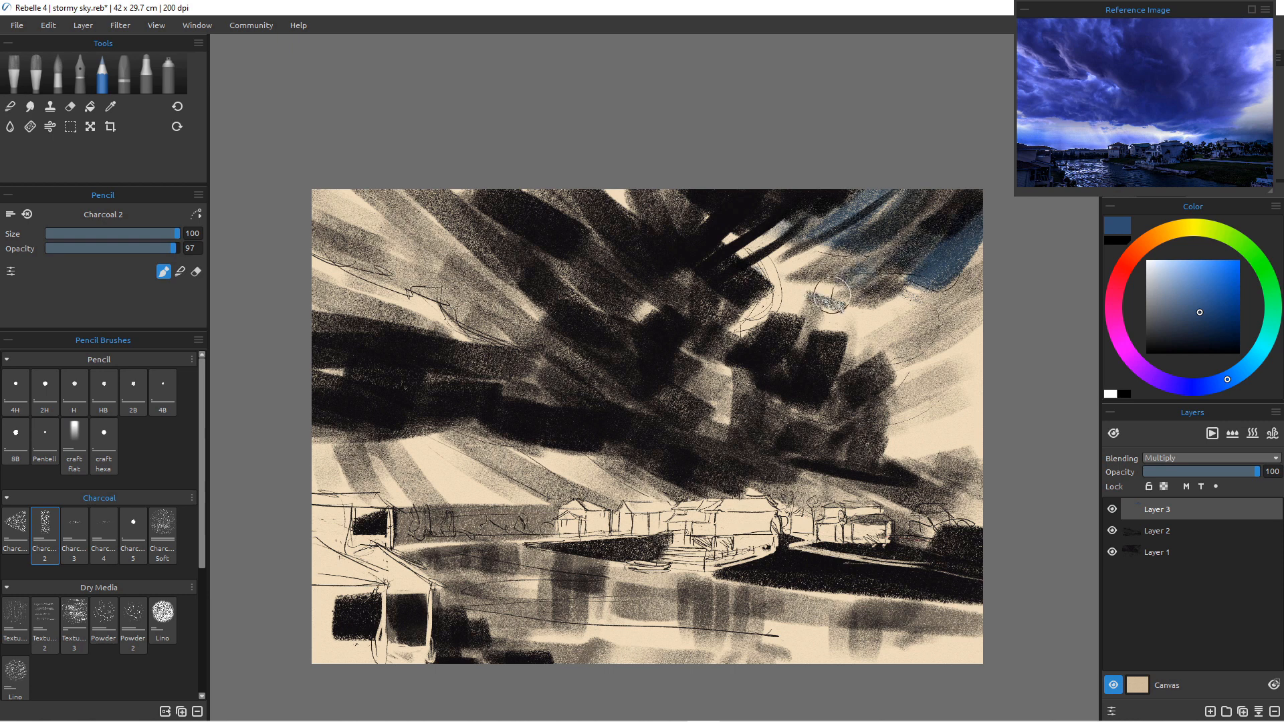
{"action": "mouse_move", "coordinate": [788, 225]}
{"action": "left_mouse_down"}
{"action": "mouse_move", "coordinate": [739, 257]}
{"action": "mouse_move", "coordinate": [778, 212]}
{"action": "mouse_move", "coordinate": [740, 222]}
{"action": "mouse_move", "coordinate": [692, 281]}
{"action": "mouse_move", "coordinate": [629, 254]}
{"action": "mouse_move", "coordinate": [668, 204]}
{"action": "mouse_move", "coordinate": [640, 274]}
{"action": "mouse_move", "coordinate": [683, 239]}
{"action": "mouse_move", "coordinate": [660, 308]}
{"action": "mouse_move", "coordinate": [645, 291]}
{"action": "mouse_move", "coordinate": [635, 318]}
{"action": "left_mouse_up"}
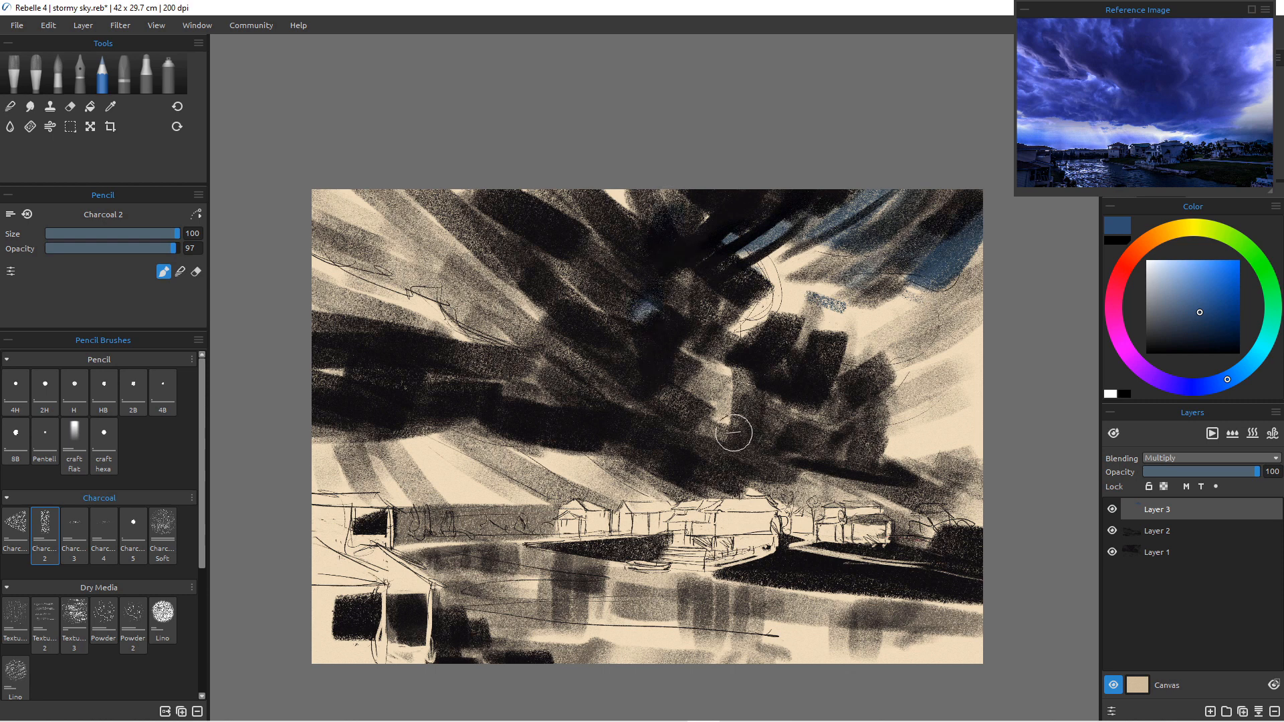
{"action": "mouse_move", "coordinate": [771, 289]}
{"action": "left_mouse_down"}
{"action": "mouse_move", "coordinate": [745, 355]}
{"action": "mouse_move", "coordinate": [779, 305]}
{"action": "mouse_move", "coordinate": [758, 315]}
{"action": "mouse_move", "coordinate": [807, 281]}
{"action": "mouse_move", "coordinate": [803, 307]}
{"action": "mouse_move", "coordinate": [778, 281]}
{"action": "mouse_move", "coordinate": [763, 304]}
{"action": "mouse_move", "coordinate": [807, 259]}
{"action": "mouse_move", "coordinate": [780, 299]}
{"action": "mouse_move", "coordinate": [817, 290]}
{"action": "mouse_move", "coordinate": [826, 271]}
{"action": "mouse_move", "coordinate": [789, 322]}
{"action": "left_mouse_up"}
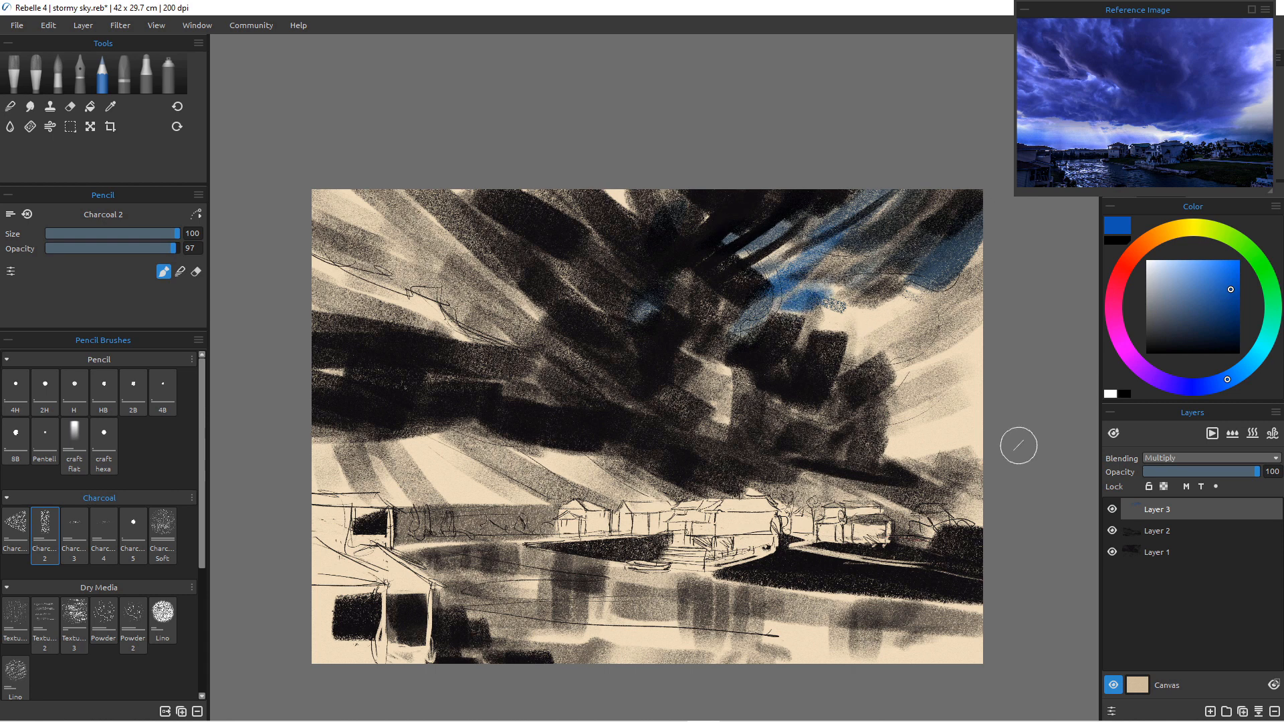
Choose a saturated violet and tint the light cloud streaks in the right part of the sky.
{"action": "left_click", "coordinate": [1166, 382]}
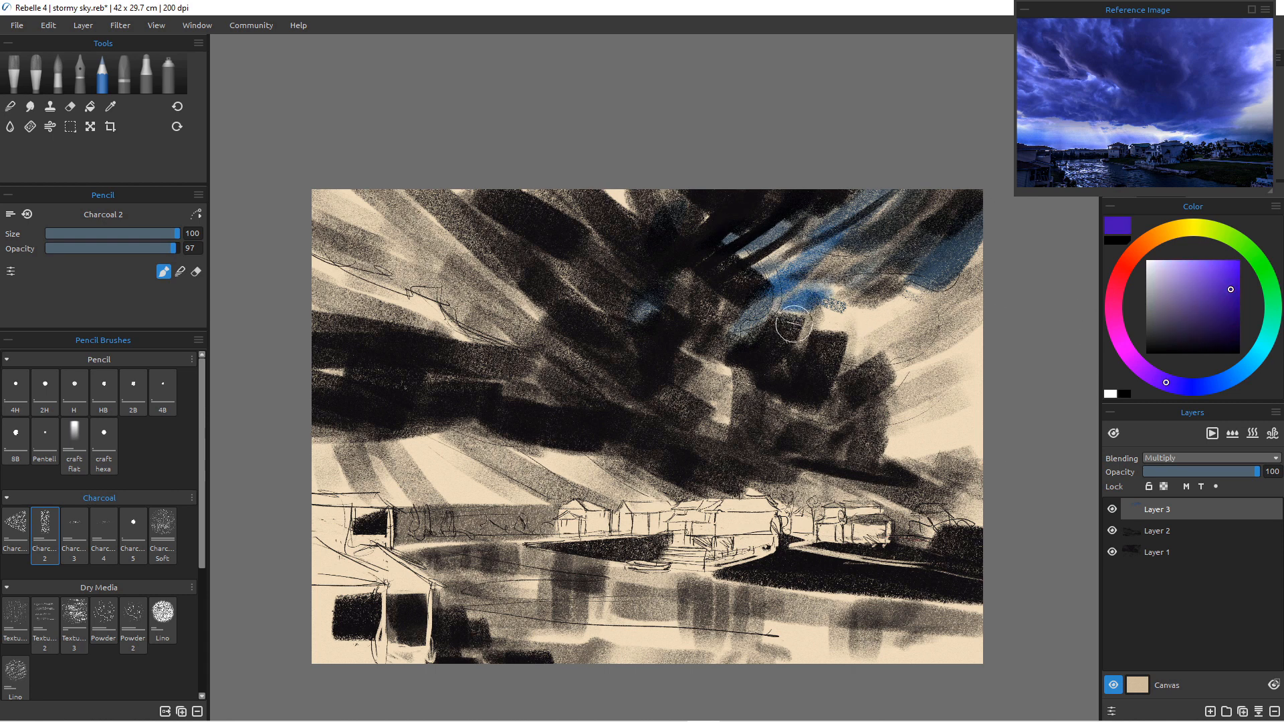
{"action": "mouse_move", "coordinate": [845, 261]}
{"action": "left_mouse_down"}
{"action": "mouse_move", "coordinate": [805, 316]}
{"action": "mouse_move", "coordinate": [852, 287]}
{"action": "mouse_move", "coordinate": [812, 320]}
{"action": "left_mouse_up"}
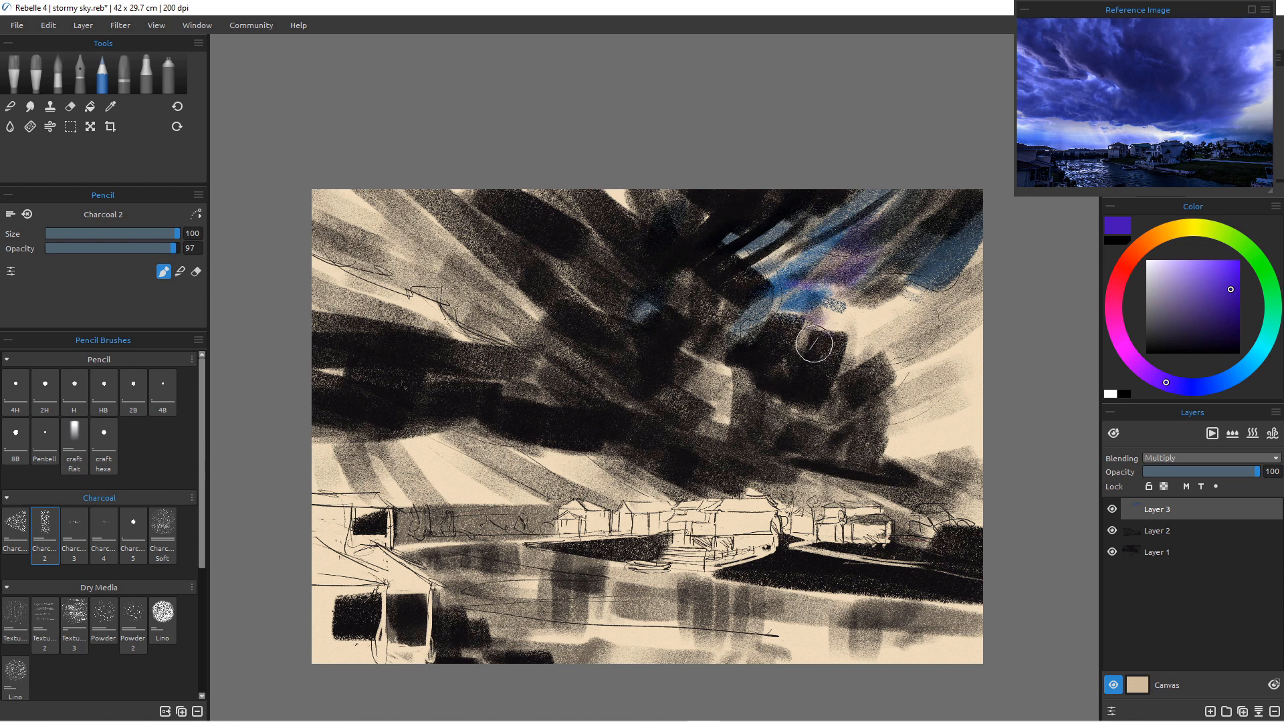
{"action": "left_click_drag", "start_coordinate": [983, 297], "coordinate": [886, 367]}
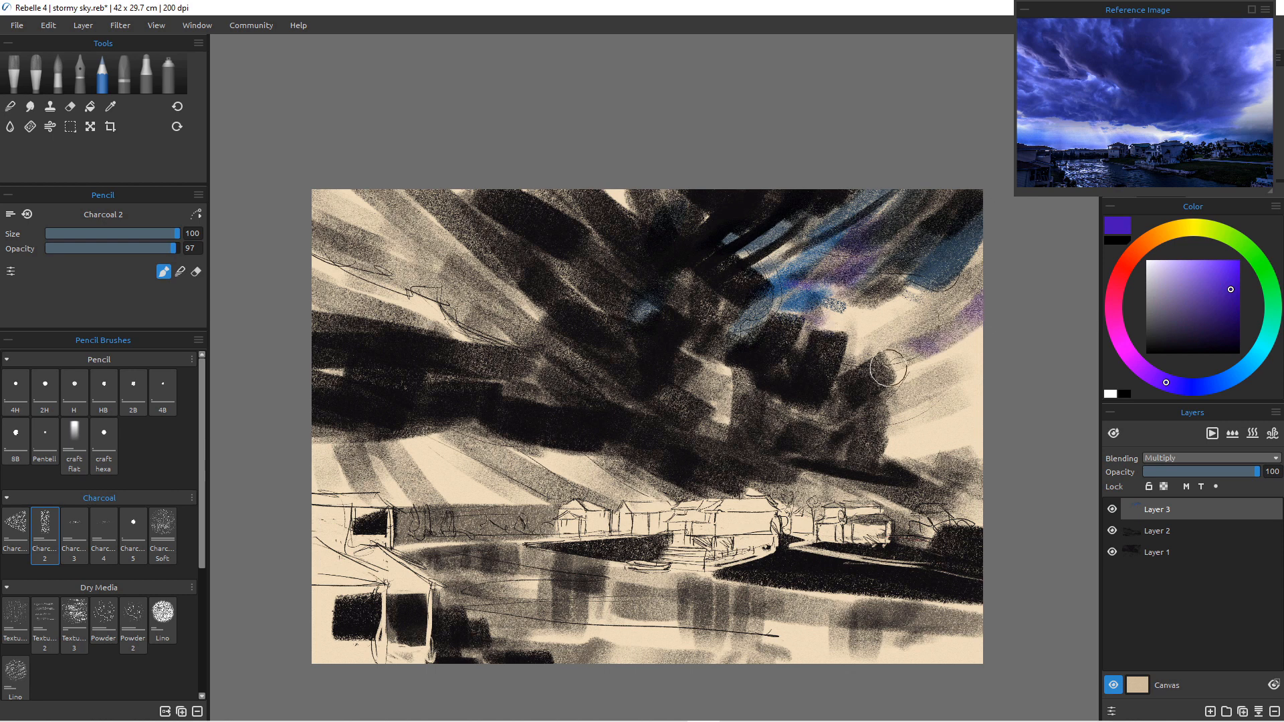
{"action": "left_click_drag", "start_coordinate": [946, 324], "coordinate": [863, 358]}
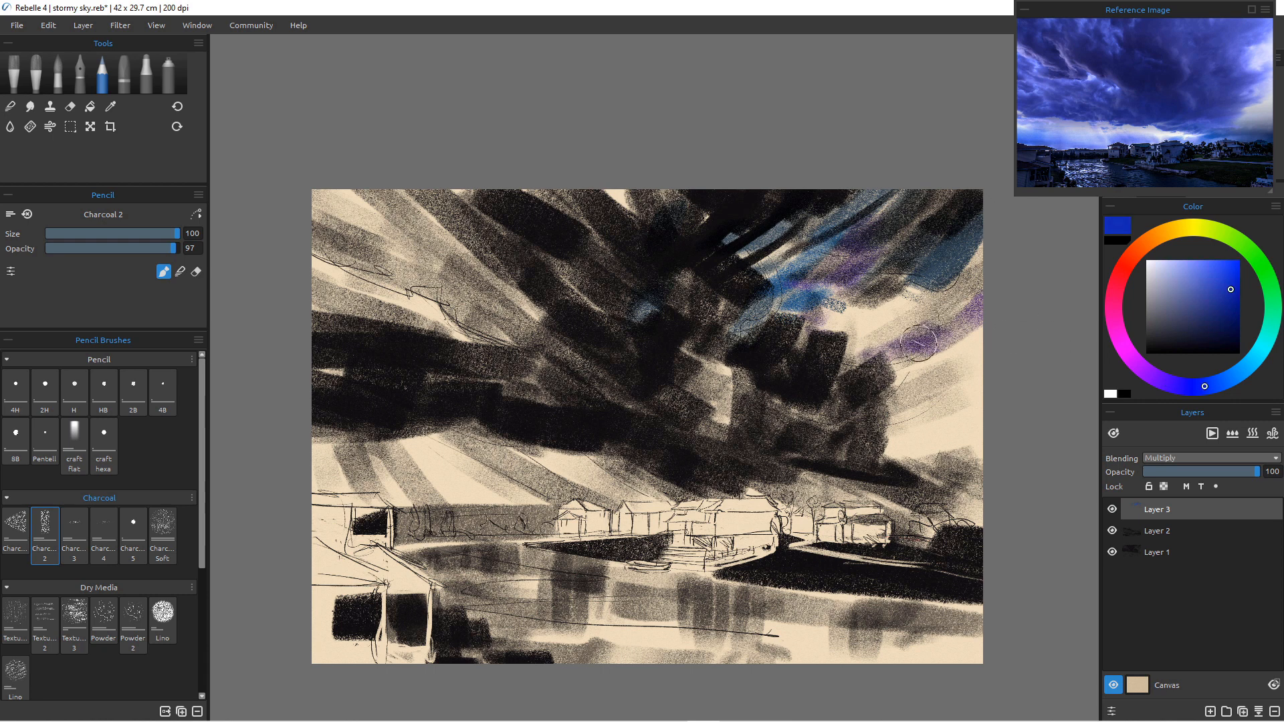
Using a saturated deep blue, tint the right cloud streaks and the dark clouds across the upper centre and left sky.
{"action": "mouse_move", "coordinate": [956, 294]}
{"action": "left_mouse_down"}
{"action": "mouse_move", "coordinate": [884, 378]}
{"action": "mouse_move", "coordinate": [913, 357]}
{"action": "mouse_move", "coordinate": [868, 368]}
{"action": "mouse_move", "coordinate": [909, 329]}
{"action": "mouse_move", "coordinate": [844, 357]}
{"action": "left_mouse_up"}
{"action": "mouse_move", "coordinate": [920, 287]}
{"action": "left_mouse_down"}
{"action": "mouse_move", "coordinate": [841, 324]}
{"action": "mouse_move", "coordinate": [813, 332]}
{"action": "mouse_move", "coordinate": [831, 305]}
{"action": "mouse_move", "coordinate": [806, 339]}
{"action": "left_mouse_up"}
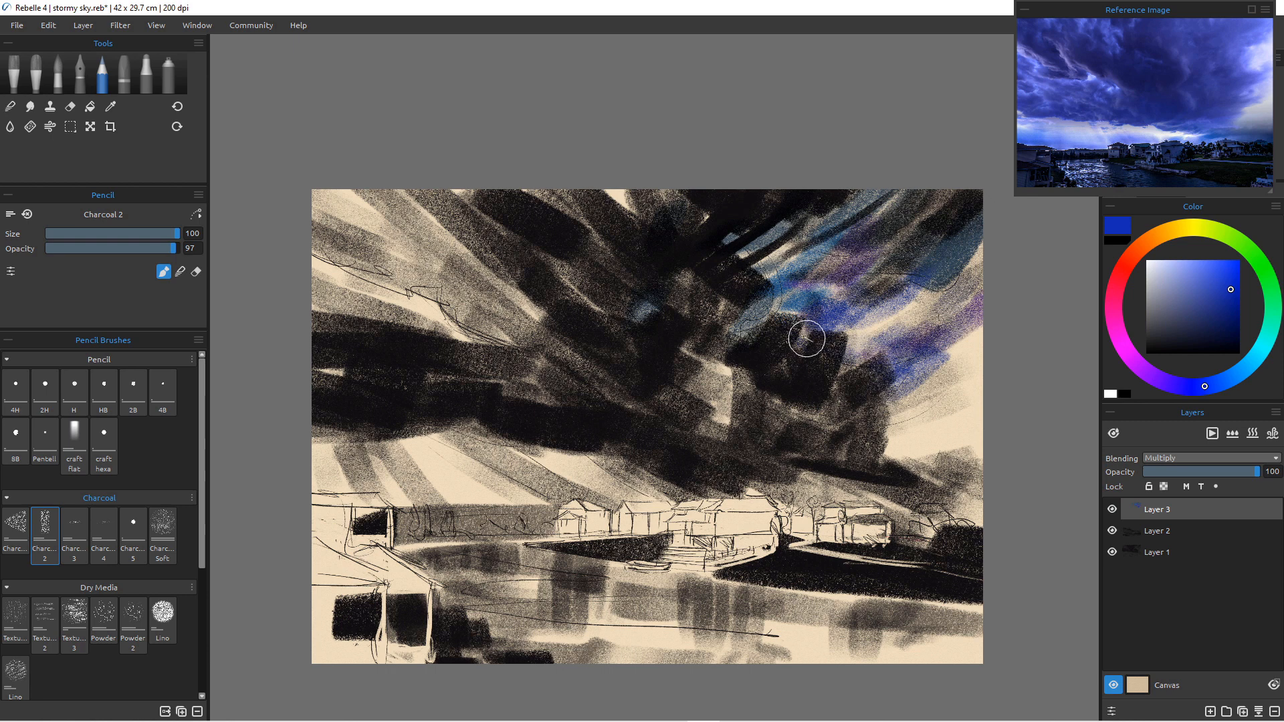
{"action": "mouse_move", "coordinate": [695, 208]}
{"action": "left_mouse_down"}
{"action": "mouse_move", "coordinate": [656, 178]}
{"action": "mouse_move", "coordinate": [600, 164]}
{"action": "mouse_move", "coordinate": [533, 172]}
{"action": "left_mouse_up"}
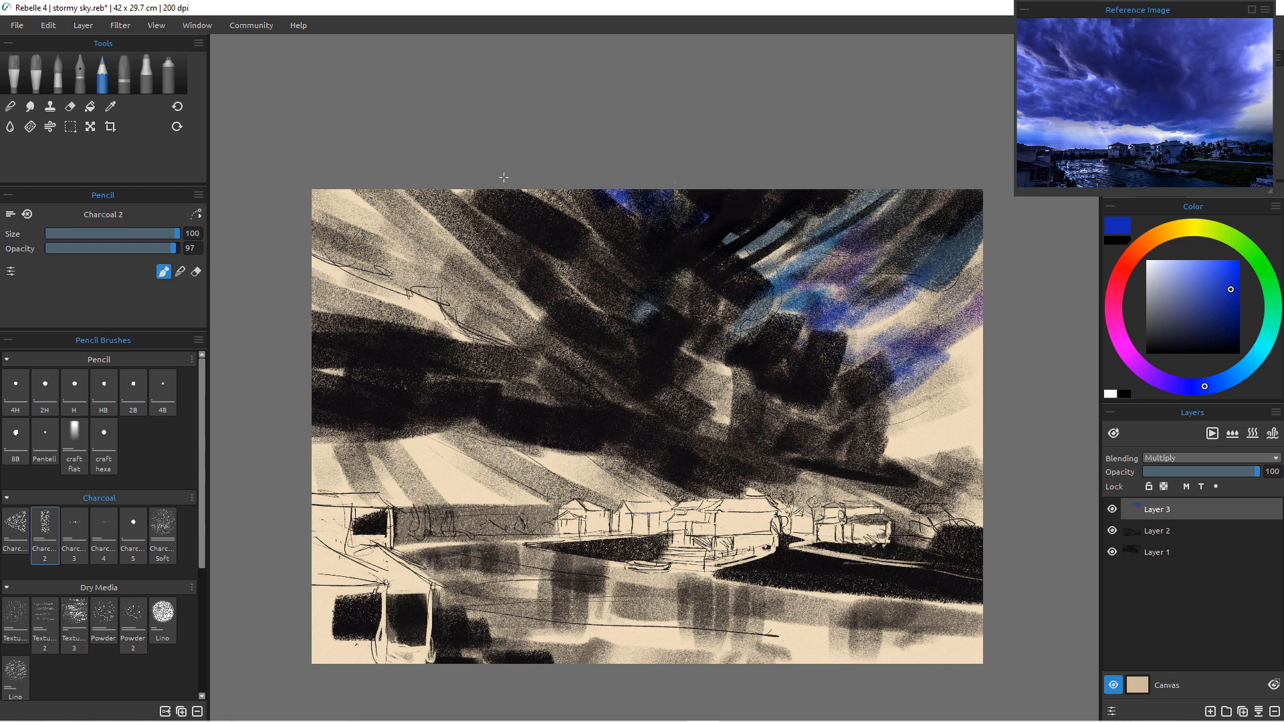
{"action": "mouse_move", "coordinate": [583, 292]}
{"action": "left_mouse_down"}
{"action": "mouse_move", "coordinate": [542, 251]}
{"action": "mouse_move", "coordinate": [575, 284]}
{"action": "mouse_move", "coordinate": [584, 216]}
{"action": "mouse_move", "coordinate": [652, 313]}
{"action": "mouse_move", "coordinate": [574, 216]}
{"action": "mouse_move", "coordinate": [664, 329]}
{"action": "mouse_move", "coordinate": [534, 259]}
{"action": "mouse_move", "coordinate": [440, 148]}
{"action": "mouse_move", "coordinate": [437, 214]}
{"action": "mouse_move", "coordinate": [461, 252]}
{"action": "left_mouse_up"}
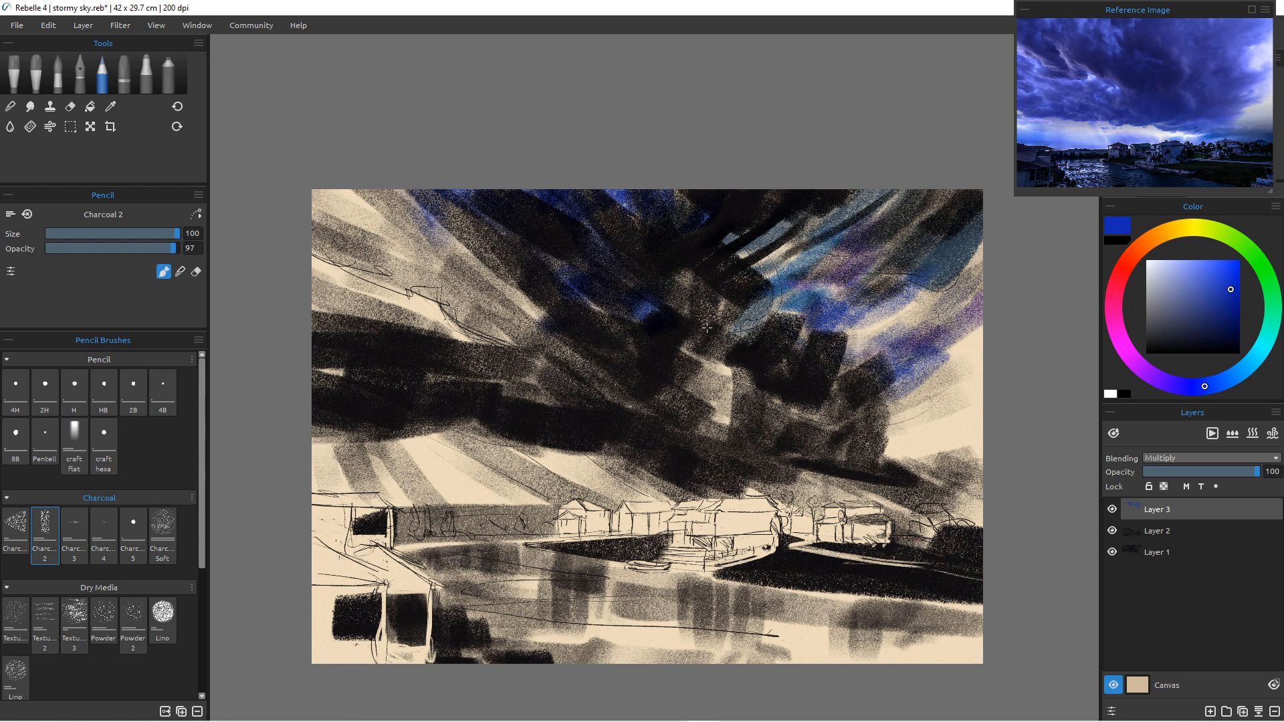
Add deep blue strokes to the central dark clouds, the low clouds along the right horizon and the upper right streaks.
{"action": "mouse_move", "coordinate": [692, 346]}
{"action": "left_mouse_down"}
{"action": "mouse_move", "coordinate": [726, 394]}
{"action": "mouse_move", "coordinate": [717, 439]}
{"action": "mouse_move", "coordinate": [697, 400]}
{"action": "mouse_move", "coordinate": [689, 446]}
{"action": "mouse_move", "coordinate": [656, 435]}
{"action": "left_mouse_up"}
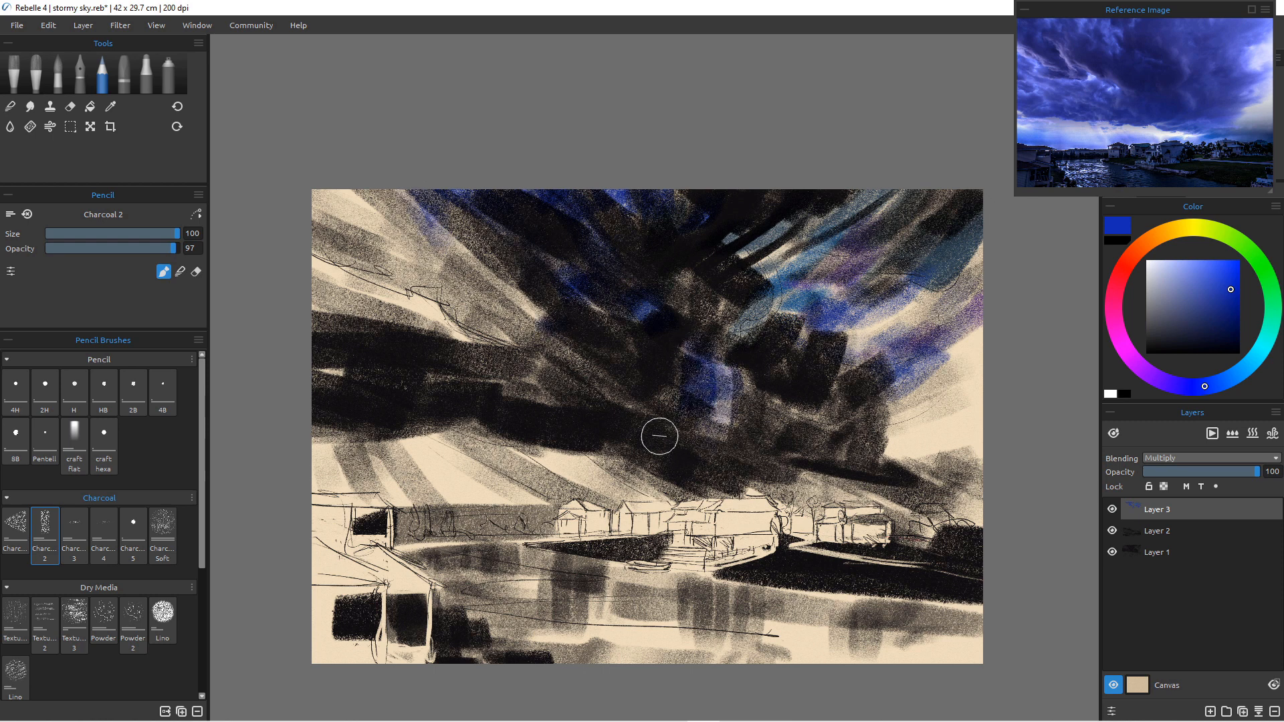
{"action": "mouse_move", "coordinate": [743, 326]}
{"action": "left_mouse_down"}
{"action": "mouse_move", "coordinate": [796, 347]}
{"action": "mouse_move", "coordinate": [781, 353]}
{"action": "mouse_move", "coordinate": [772, 333]}
{"action": "mouse_move", "coordinate": [714, 457]}
{"action": "left_mouse_up"}
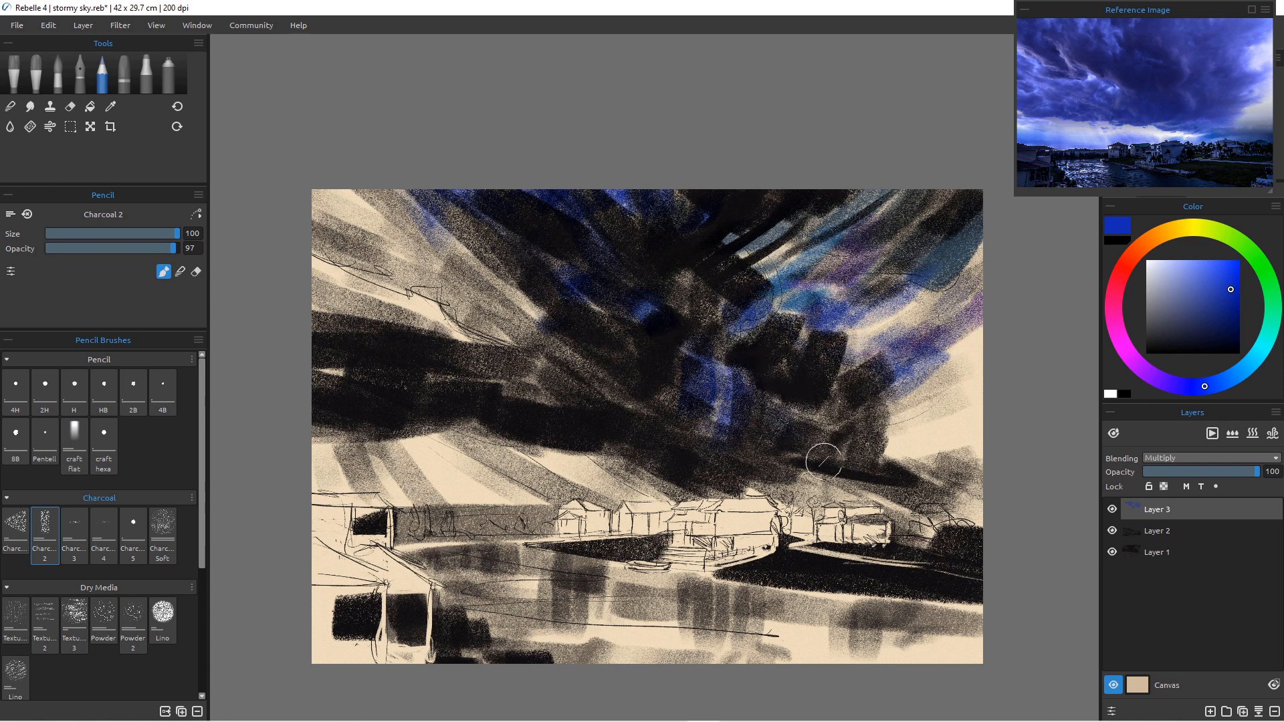
{"action": "mouse_move", "coordinate": [829, 461]}
{"action": "left_mouse_down"}
{"action": "mouse_move", "coordinate": [935, 500]}
{"action": "mouse_move", "coordinate": [862, 463]}
{"action": "mouse_move", "coordinate": [873, 488]}
{"action": "mouse_move", "coordinate": [920, 512]}
{"action": "mouse_move", "coordinate": [899, 497]}
{"action": "mouse_move", "coordinate": [775, 487]}
{"action": "left_mouse_up"}
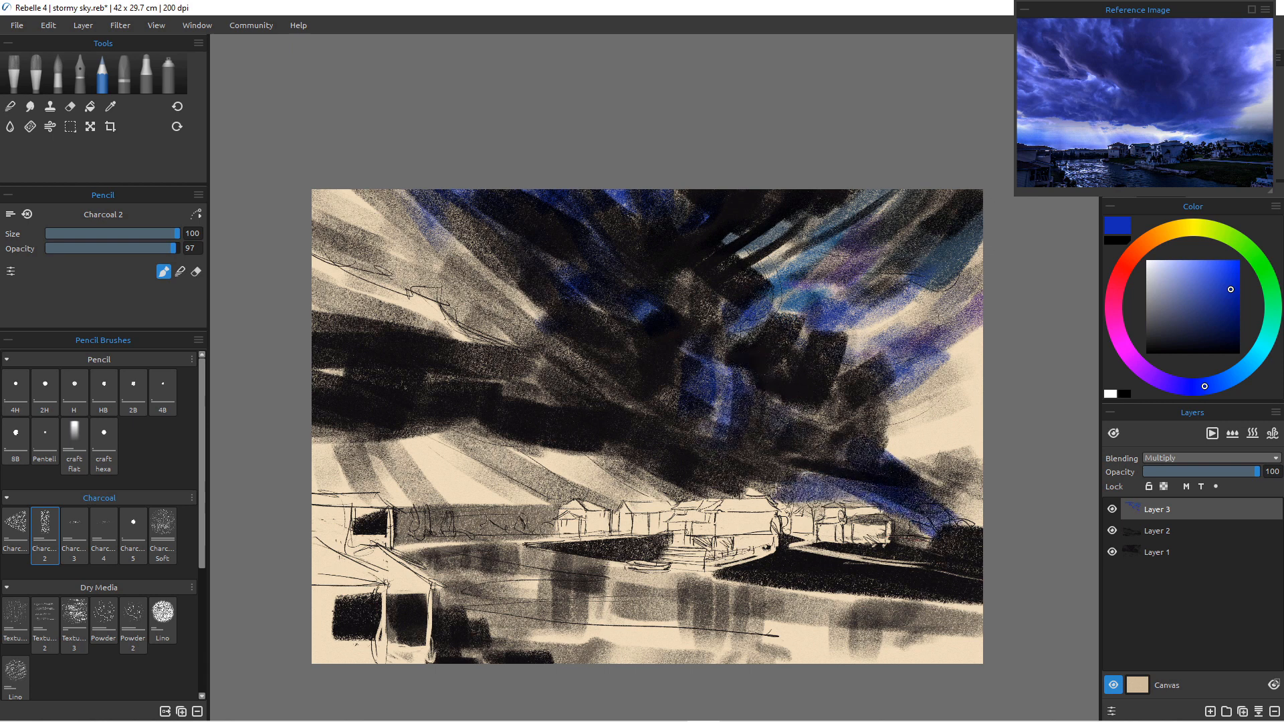
{"action": "mouse_move", "coordinate": [926, 525]}
{"action": "left_mouse_down"}
{"action": "mouse_move", "coordinate": [980, 461]}
{"action": "mouse_move", "coordinate": [903, 446]}
{"action": "mouse_move", "coordinate": [925, 407]}
{"action": "mouse_move", "coordinate": [920, 358]}
{"action": "mouse_move", "coordinate": [987, 347]}
{"action": "mouse_move", "coordinate": [886, 435]}
{"action": "left_mouse_up"}
{"action": "left_click_drag", "start_coordinate": [806, 228], "coordinate": [745, 279]}
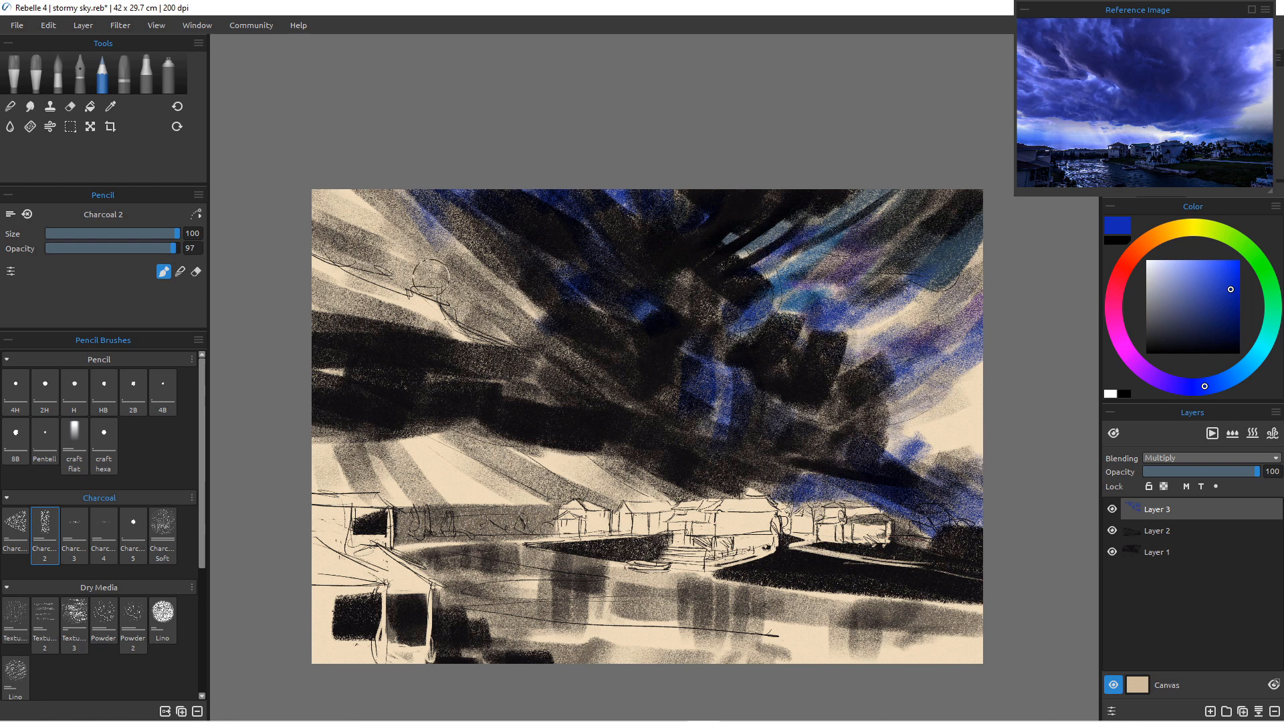
Choose a dark olive yellow and tint the light patches in the right sky, the upper left streaks and the clouds above the village.
{"action": "left_click", "coordinate": [1190, 228]}
{"action": "mouse_move", "coordinate": [1230, 289]}
{"action": "left_mouse_down"}
{"action": "mouse_move", "coordinate": [1222, 279]}
{"action": "mouse_move", "coordinate": [1221, 306]}
{"action": "left_mouse_up"}
{"action": "mouse_move", "coordinate": [975, 387]}
{"action": "left_mouse_down"}
{"action": "mouse_move", "coordinate": [924, 419]}
{"action": "mouse_move", "coordinate": [972, 366]}
{"action": "mouse_move", "coordinate": [899, 439]}
{"action": "mouse_move", "coordinate": [981, 441]}
{"action": "mouse_move", "coordinate": [923, 466]}
{"action": "mouse_move", "coordinate": [948, 467]}
{"action": "mouse_move", "coordinate": [978, 442]}
{"action": "mouse_move", "coordinate": [877, 458]}
{"action": "left_mouse_up"}
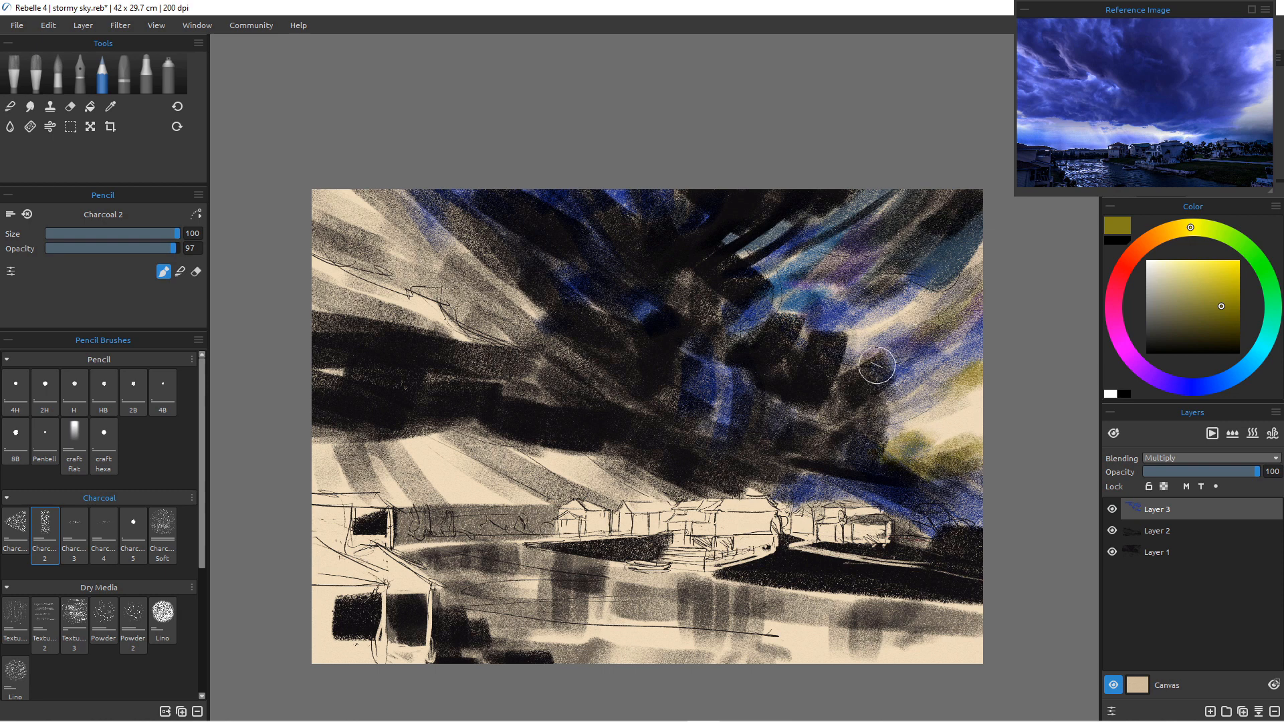
{"action": "mouse_move", "coordinate": [879, 364]}
{"action": "left_mouse_down"}
{"action": "mouse_move", "coordinate": [854, 341]}
{"action": "mouse_move", "coordinate": [830, 367]}
{"action": "left_mouse_up"}
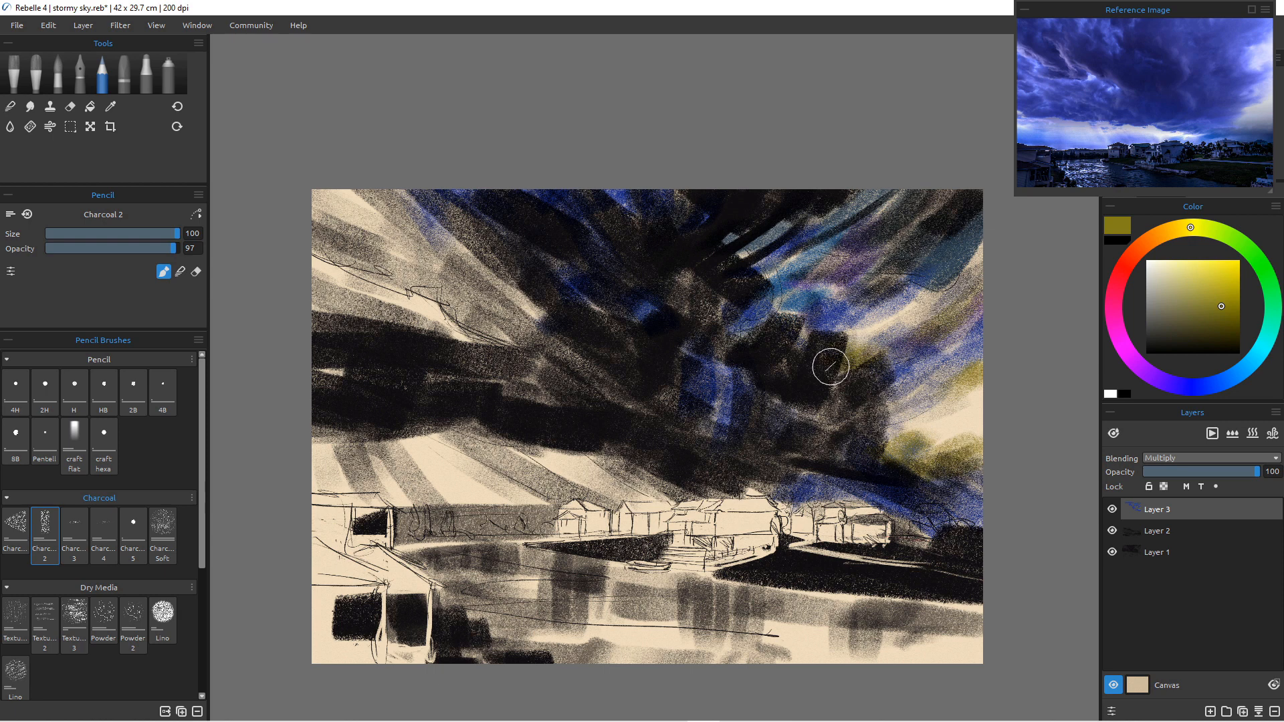
{"action": "mouse_move", "coordinate": [396, 184]}
{"action": "left_mouse_down"}
{"action": "mouse_move", "coordinate": [485, 273]}
{"action": "mouse_move", "coordinate": [563, 319]}
{"action": "mouse_move", "coordinate": [343, 156]}
{"action": "mouse_move", "coordinate": [448, 266]}
{"action": "mouse_move", "coordinate": [301, 176]}
{"action": "mouse_move", "coordinate": [335, 218]}
{"action": "mouse_move", "coordinate": [370, 284]}
{"action": "left_mouse_up"}
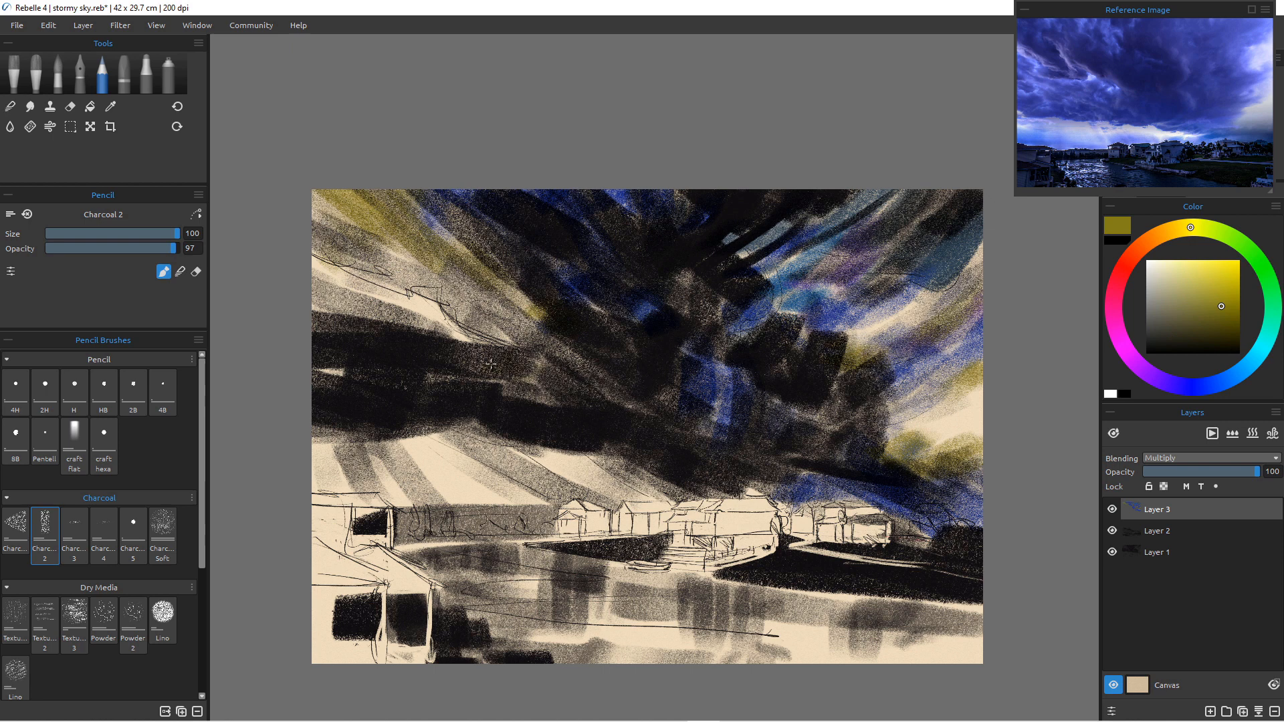
{"action": "mouse_move", "coordinate": [564, 468]}
{"action": "left_mouse_down"}
{"action": "mouse_move", "coordinate": [649, 488]}
{"action": "mouse_move", "coordinate": [582, 478]}
{"action": "left_mouse_up"}
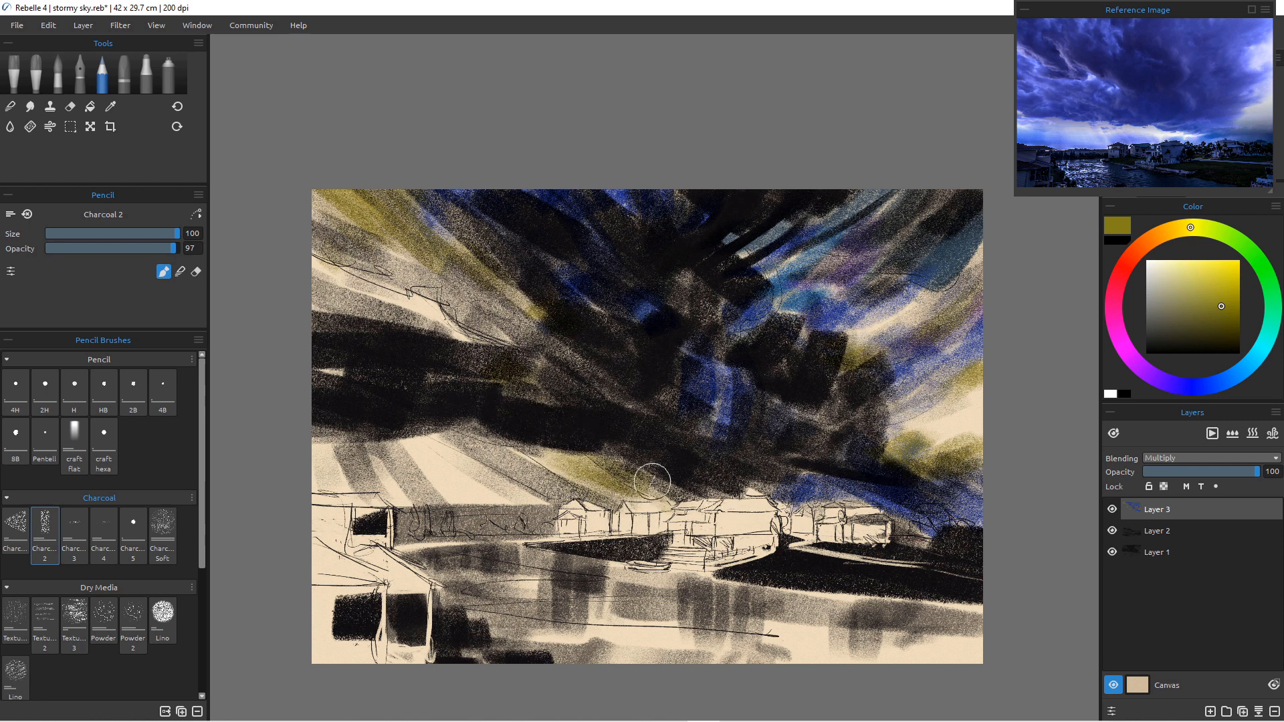
Tint the distant village houses olive yellow and erase the excess colour around their roofs and walls with the Chisel eraser.
{"action": "mouse_move", "coordinate": [742, 492]}
{"action": "left_mouse_down"}
{"action": "mouse_move", "coordinate": [882, 539]}
{"action": "mouse_move", "coordinate": [822, 538]}
{"action": "mouse_move", "coordinate": [869, 528]}
{"action": "mouse_move", "coordinate": [831, 546]}
{"action": "left_mouse_up"}
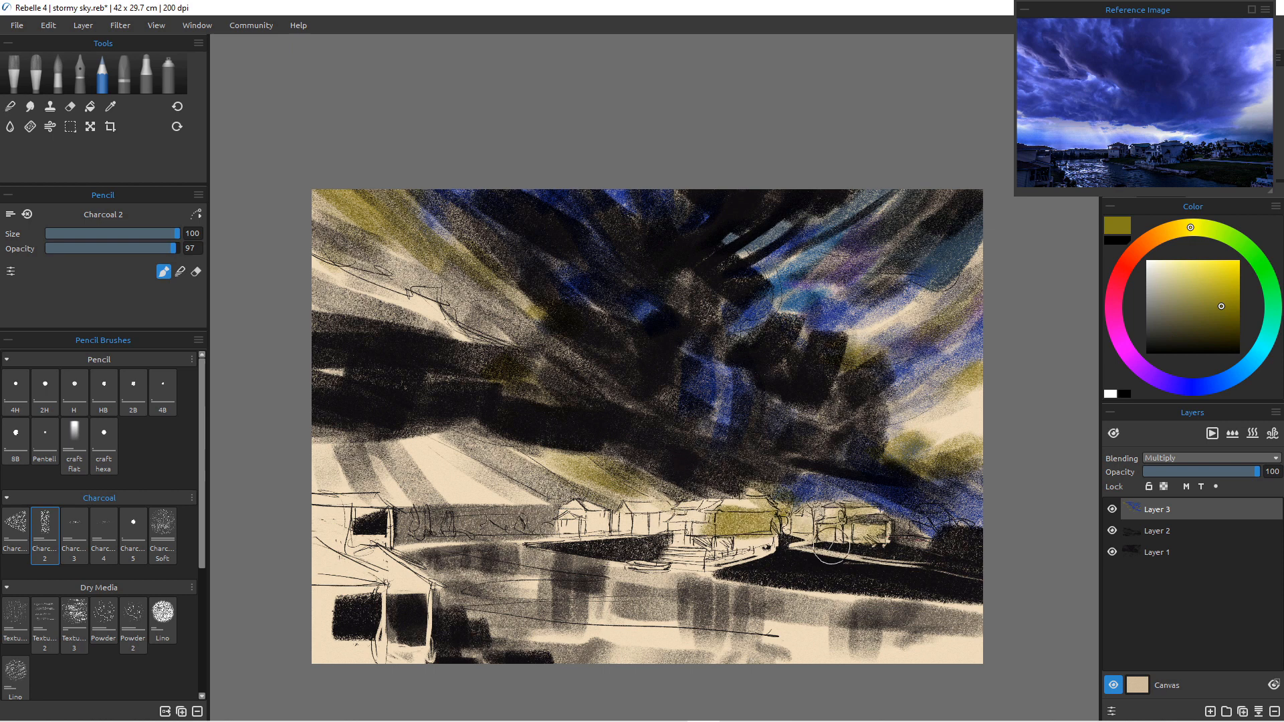
{"action": "mouse_move", "coordinate": [732, 519]}
{"action": "left_mouse_down"}
{"action": "mouse_move", "coordinate": [660, 541]}
{"action": "mouse_move", "coordinate": [732, 561]}
{"action": "mouse_move", "coordinate": [717, 565]}
{"action": "mouse_move", "coordinate": [590, 530]}
{"action": "mouse_move", "coordinate": [659, 532]}
{"action": "left_mouse_up"}
{"action": "key", "text": "e"}
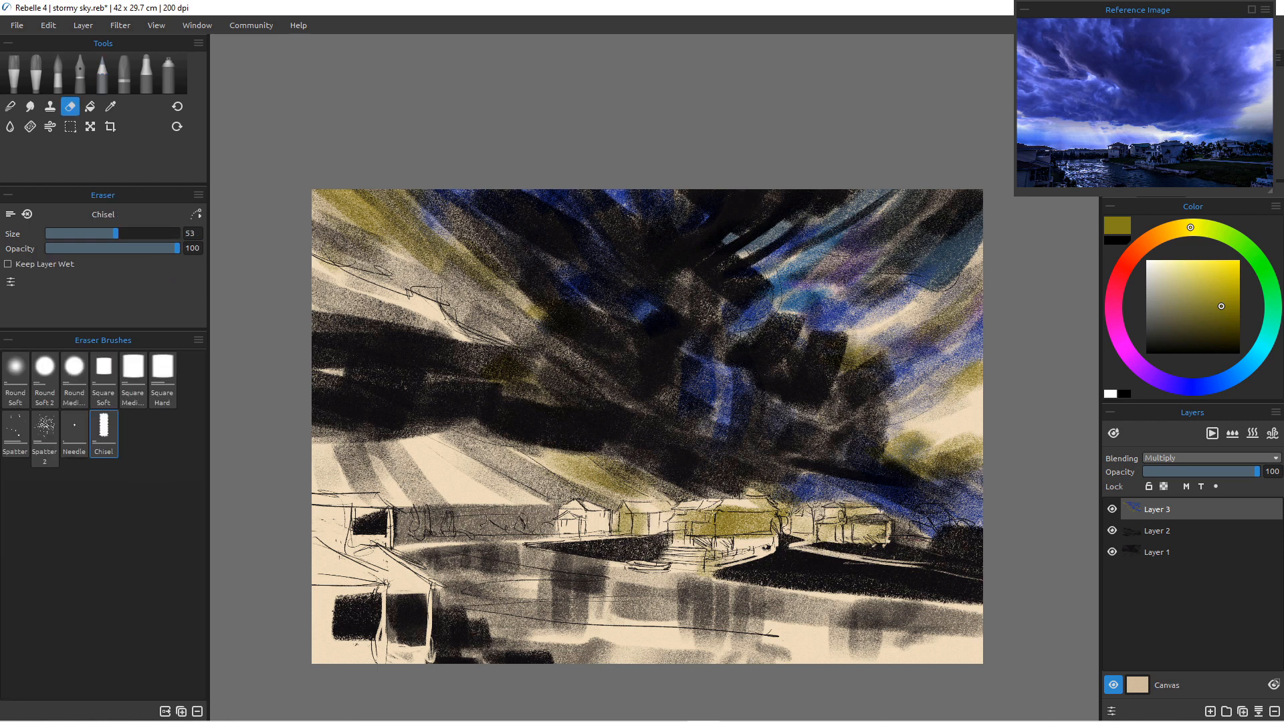
{"action": "left_click_drag", "start_coordinate": [699, 528], "coordinate": [676, 530]}
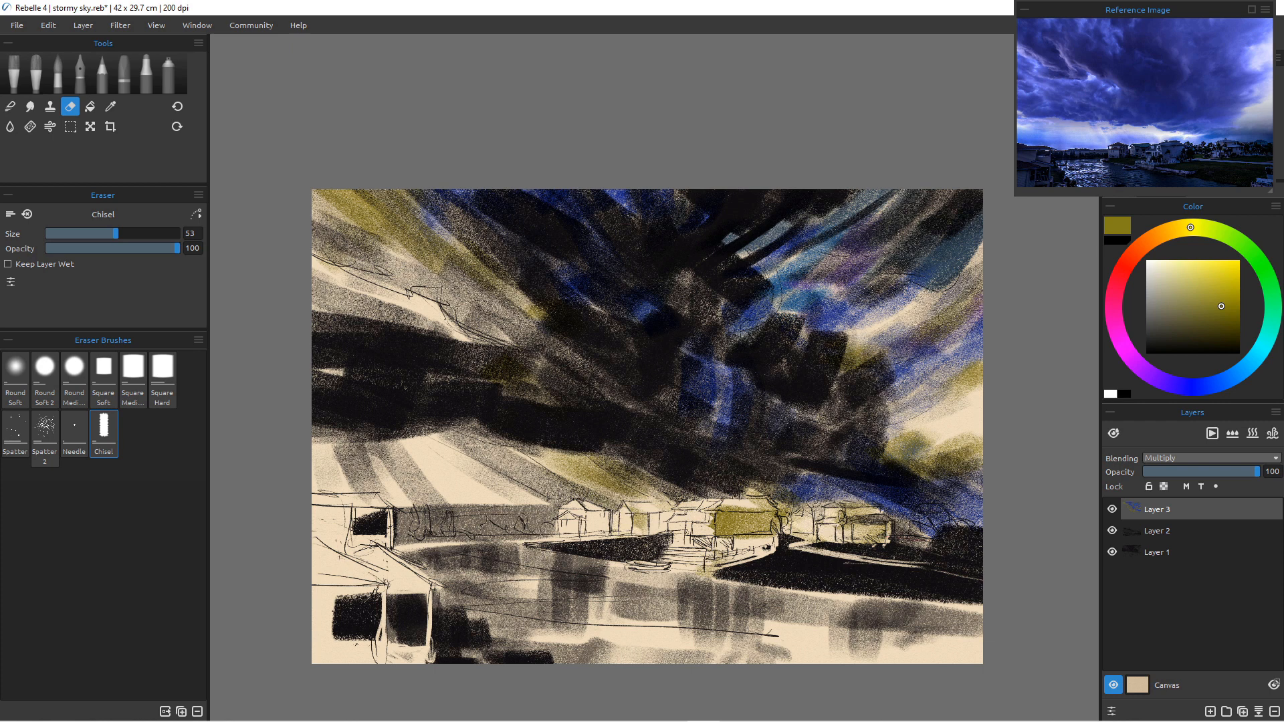
Return to the Charcoal 2 pencil and tint the foreground buildings at the left edge of the drawing olive yellow.
{"action": "key", "text": "e"}
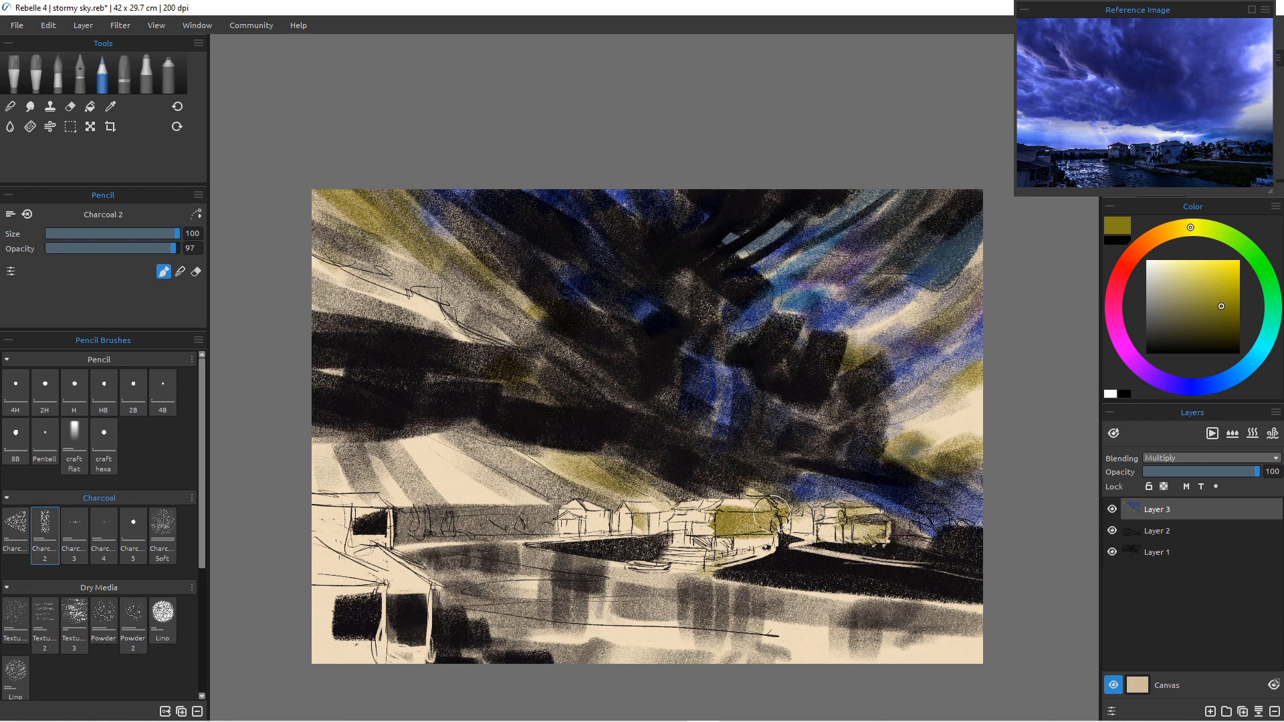
{"action": "mouse_move", "coordinate": [334, 555]}
{"action": "left_mouse_down"}
{"action": "mouse_move", "coordinate": [375, 642]}
{"action": "mouse_move", "coordinate": [328, 649]}
{"action": "mouse_move", "coordinate": [374, 569]}
{"action": "mouse_move", "coordinate": [415, 673]}
{"action": "left_mouse_up"}
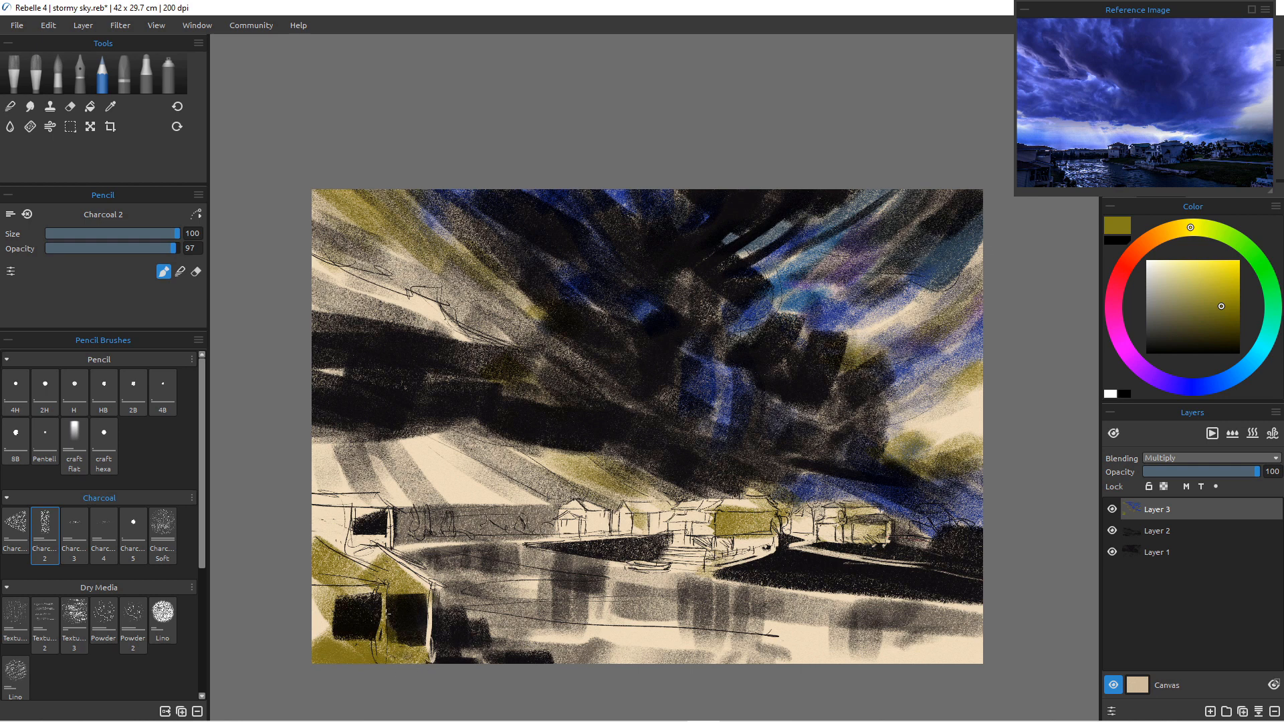
{"action": "mouse_move", "coordinate": [386, 613]}
{"action": "left_mouse_down"}
{"action": "mouse_move", "coordinate": [335, 508]}
{"action": "mouse_move", "coordinate": [301, 502]}
{"action": "left_mouse_up"}
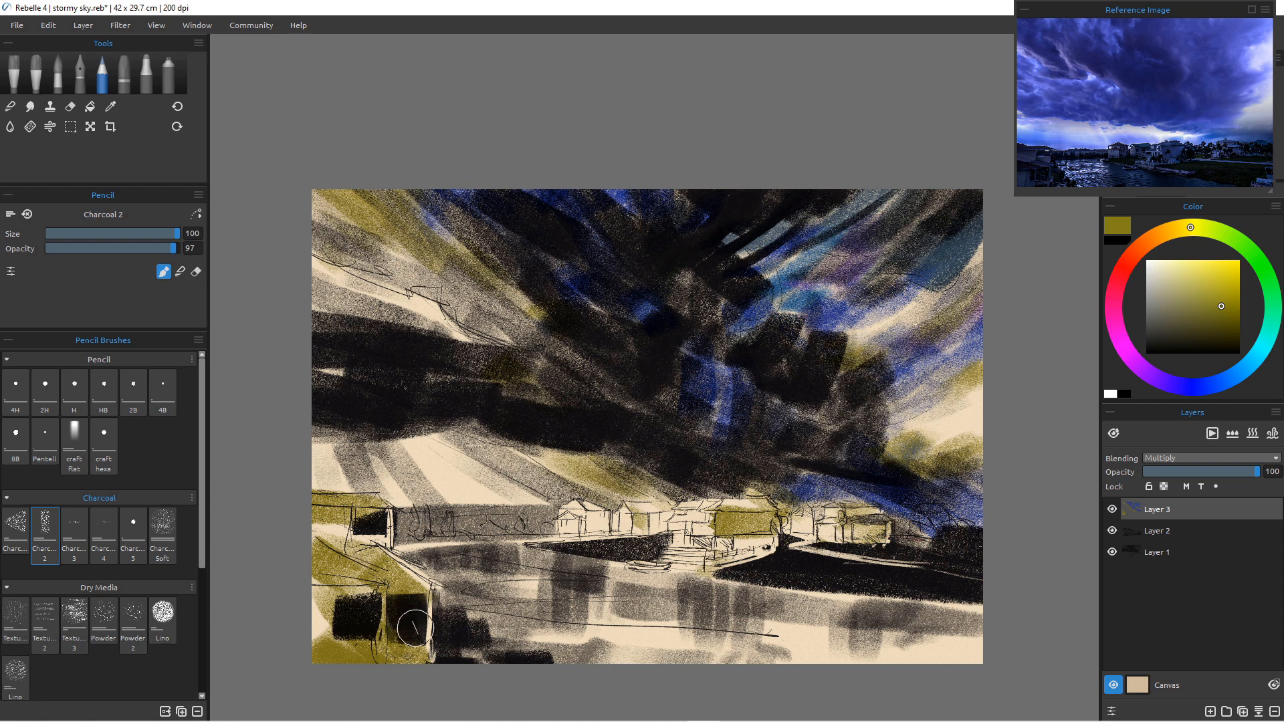
Choose a light orange and warm up the walls of the left foreground buildings and the distant village houses.
{"action": "left_click", "coordinate": [1165, 232]}
{"action": "left_click_drag", "start_coordinate": [1215, 269], "coordinate": [1204, 271]}
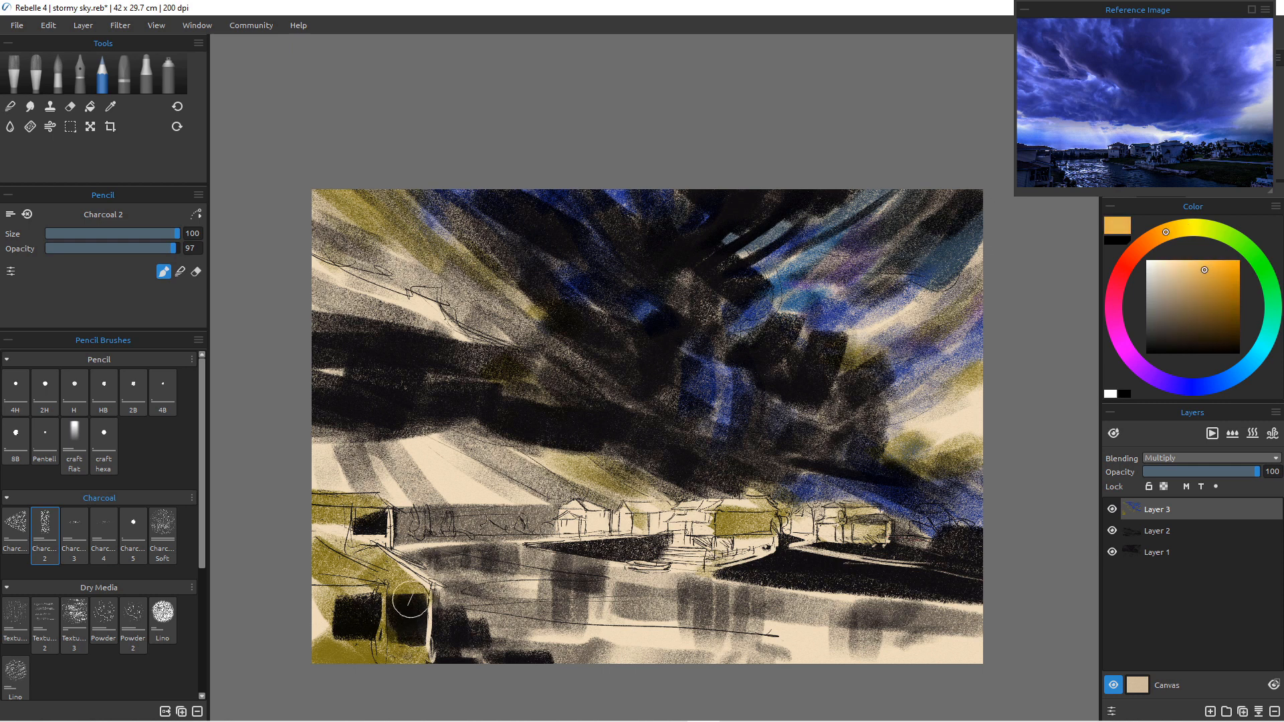
{"action": "mouse_move", "coordinate": [410, 600]}
{"action": "left_mouse_down"}
{"action": "mouse_move", "coordinate": [294, 610]}
{"action": "mouse_move", "coordinate": [407, 657]}
{"action": "left_mouse_up"}
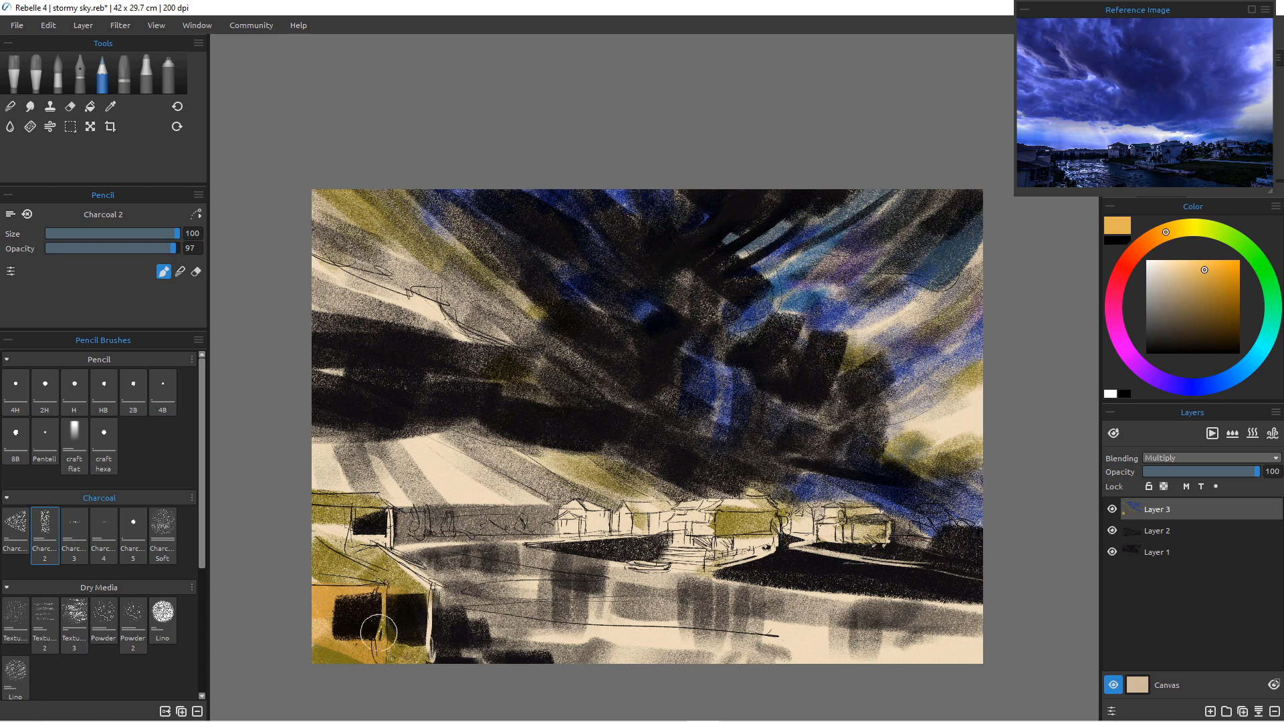
{"action": "mouse_move", "coordinate": [314, 524]}
{"action": "left_mouse_down"}
{"action": "mouse_move", "coordinate": [376, 524]}
{"action": "mouse_move", "coordinate": [377, 556]}
{"action": "left_mouse_up"}
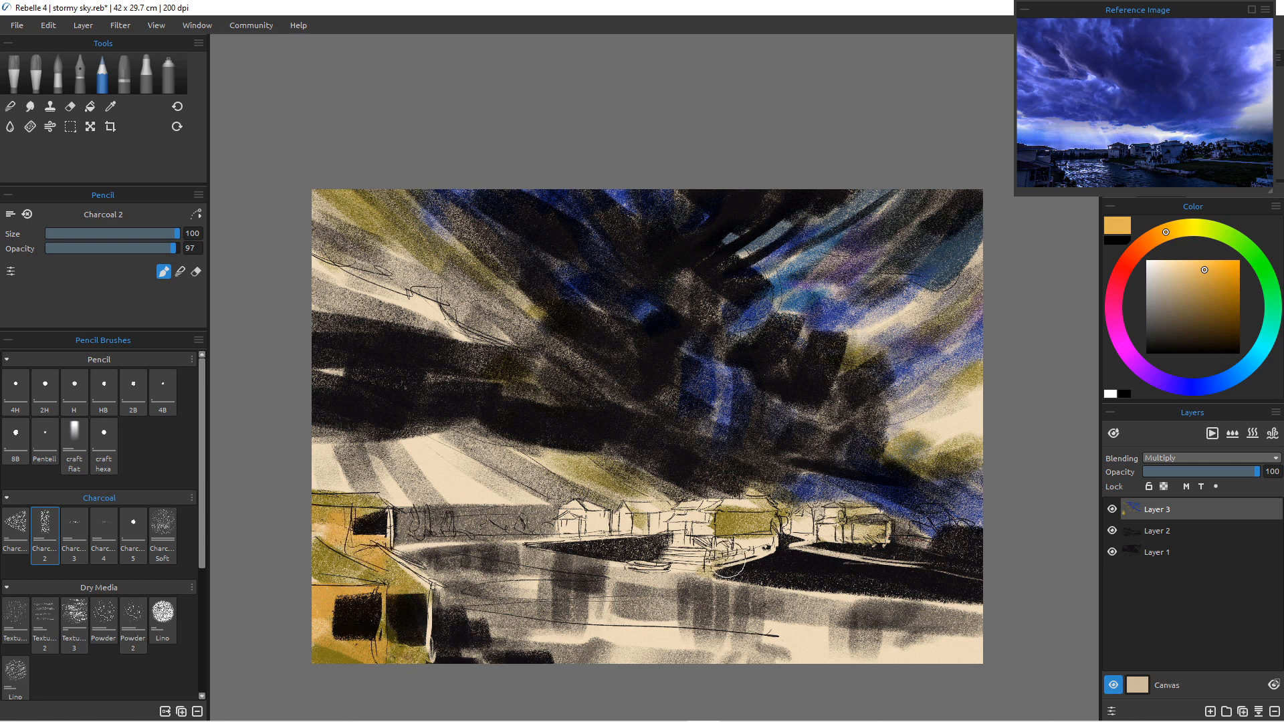
{"action": "mouse_move", "coordinate": [759, 525]}
{"action": "left_mouse_down"}
{"action": "mouse_move", "coordinate": [717, 537]}
{"action": "mouse_move", "coordinate": [714, 525]}
{"action": "left_mouse_up"}
{"action": "left_click_drag", "start_coordinate": [853, 536], "coordinate": [852, 526]}
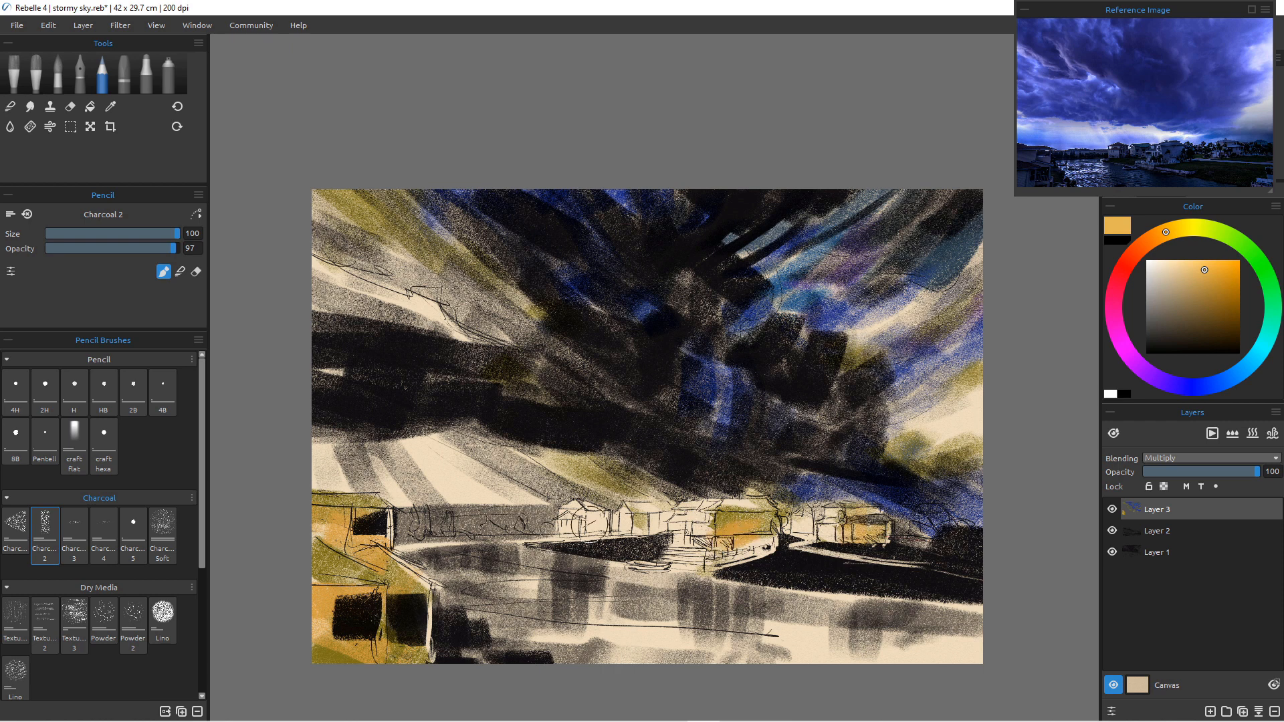
{"action": "mouse_move", "coordinate": [586, 523]}
{"action": "left_mouse_down"}
{"action": "mouse_move", "coordinate": [643, 516]}
{"action": "mouse_move", "coordinate": [658, 531]}
{"action": "left_mouse_up"}
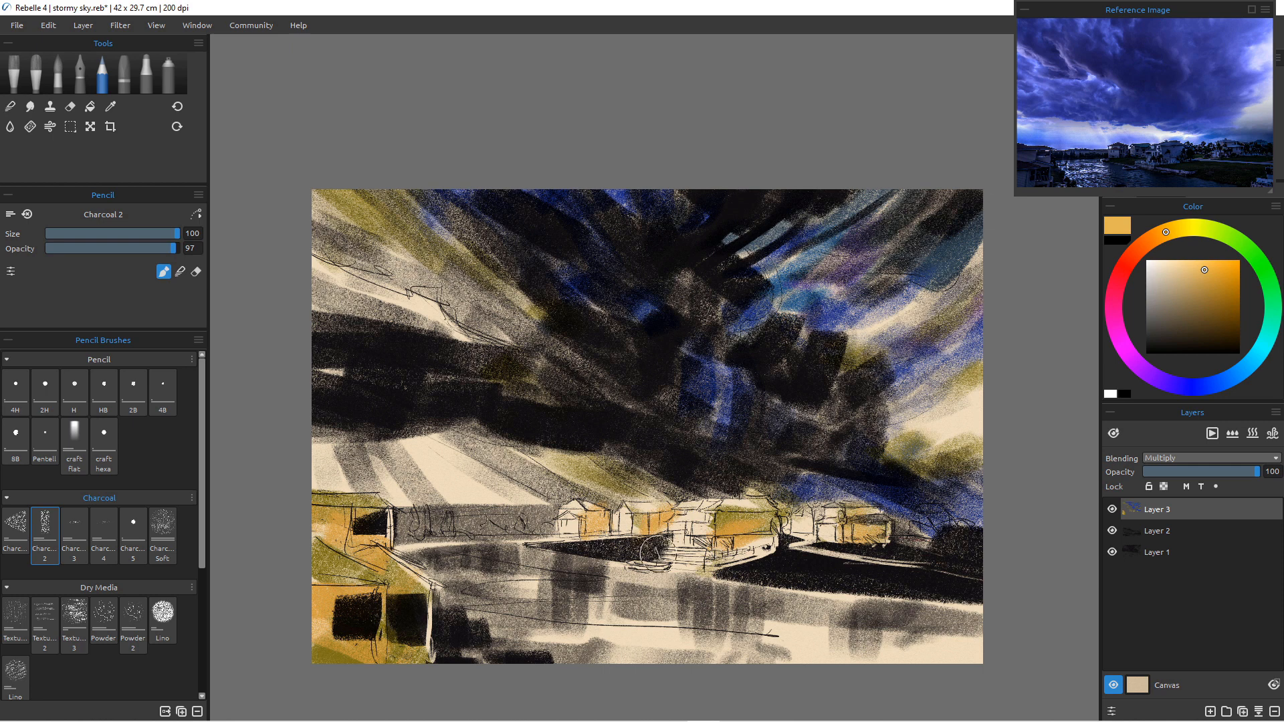
Choose a light violet and add shadow tints to the village houses, the gaps between them and the trees on the right.
{"action": "left_click", "coordinate": [1174, 385]}
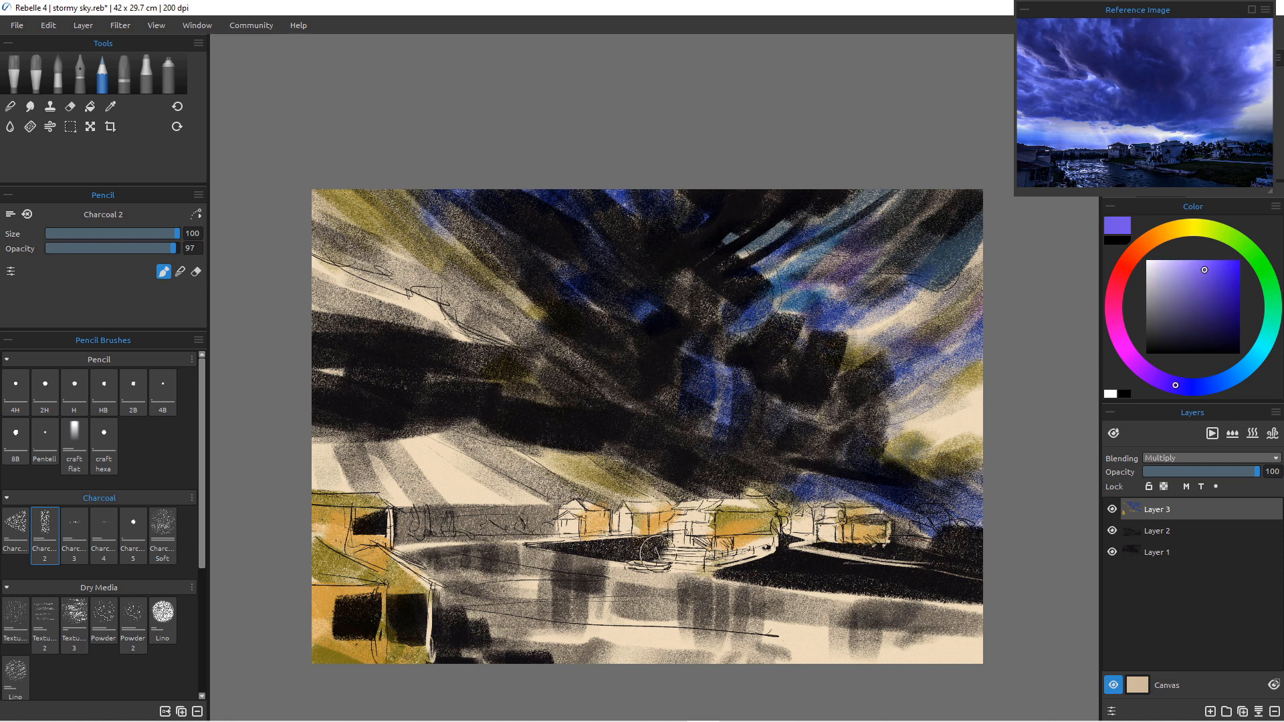
{"action": "left_click_drag", "start_coordinate": [661, 501], "coordinate": [654, 518]}
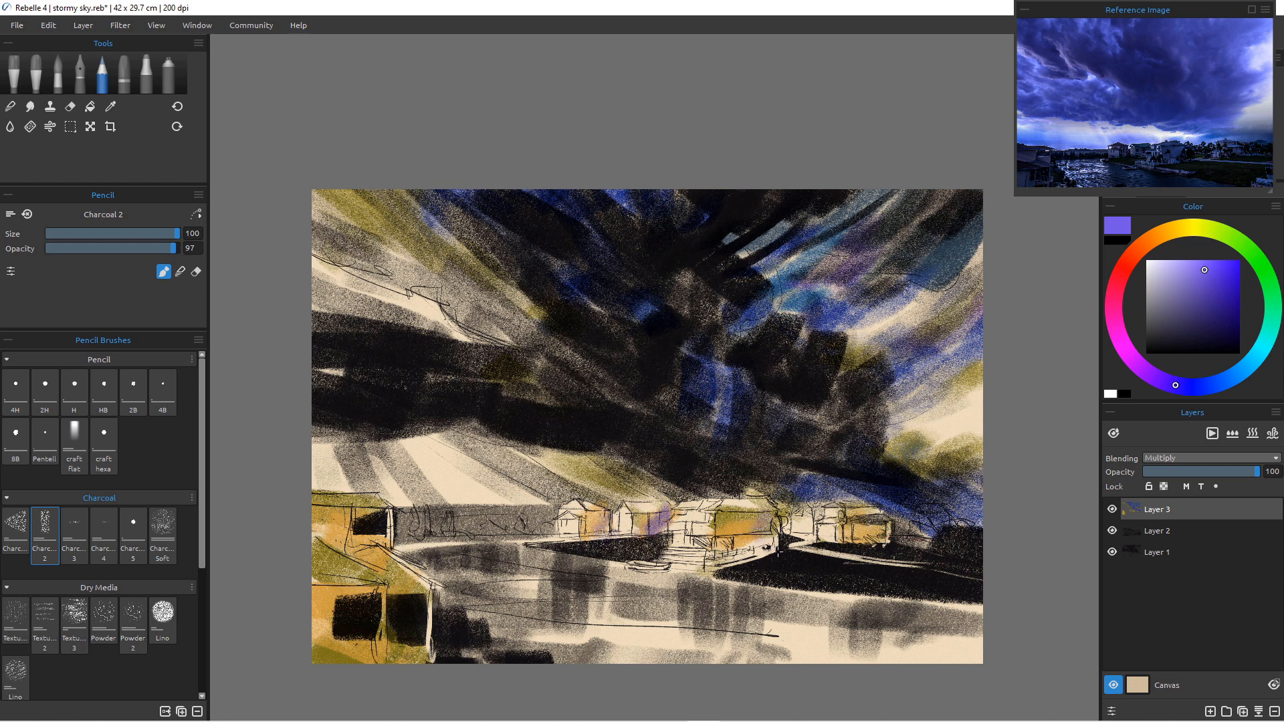
{"action": "mouse_move", "coordinate": [776, 551]}
{"action": "left_mouse_down"}
{"action": "mouse_move", "coordinate": [745, 529]}
{"action": "mouse_move", "coordinate": [770, 554]}
{"action": "left_mouse_up"}
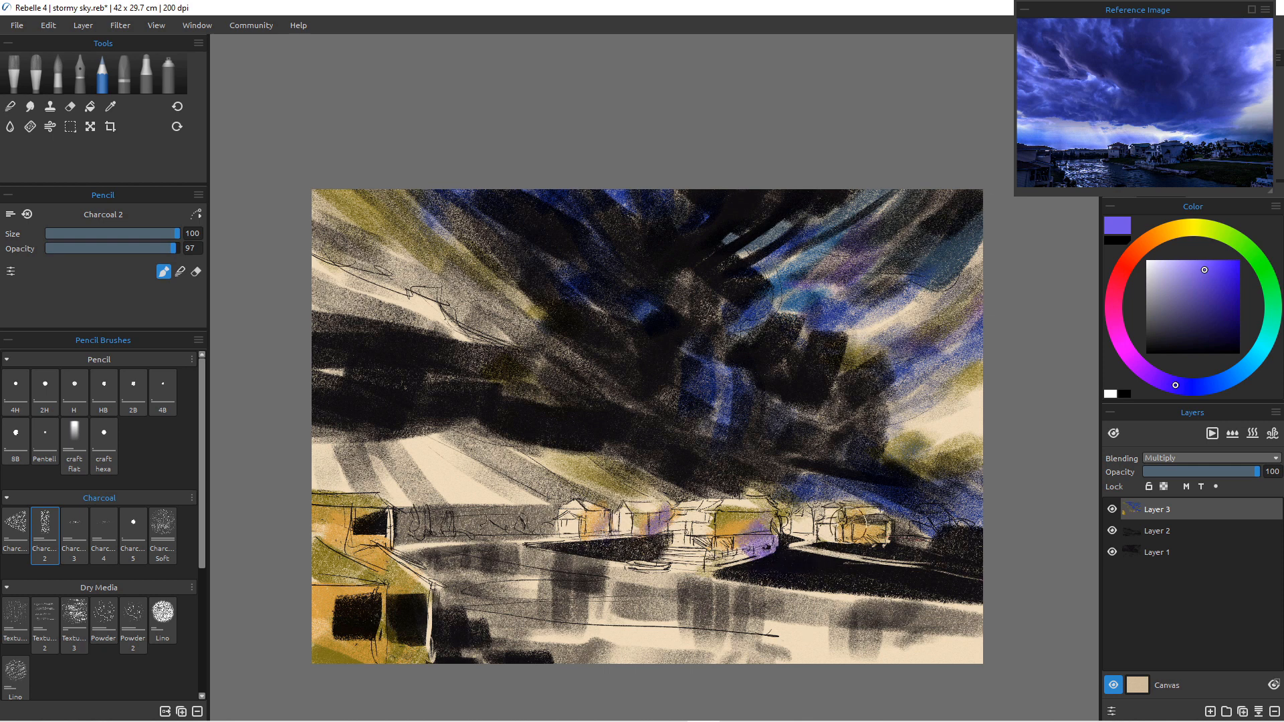
{"action": "mouse_move", "coordinate": [846, 525]}
{"action": "left_mouse_down"}
{"action": "mouse_move", "coordinate": [952, 567]}
{"action": "mouse_move", "coordinate": [870, 512]}
{"action": "left_mouse_up"}
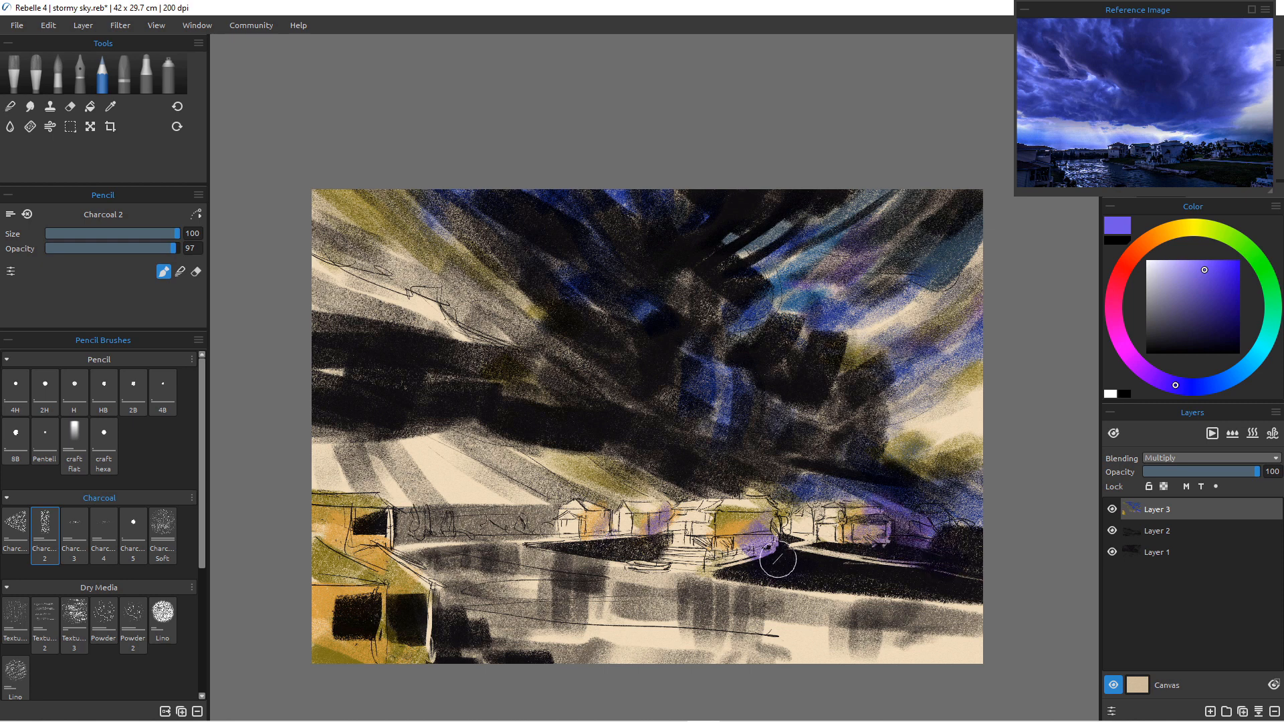
{"action": "mouse_move", "coordinate": [774, 553]}
{"action": "left_mouse_down"}
{"action": "mouse_move", "coordinate": [775, 533]}
{"action": "mouse_move", "coordinate": [791, 561]}
{"action": "mouse_move", "coordinate": [813, 528]}
{"action": "mouse_move", "coordinate": [783, 525]}
{"action": "left_mouse_up"}
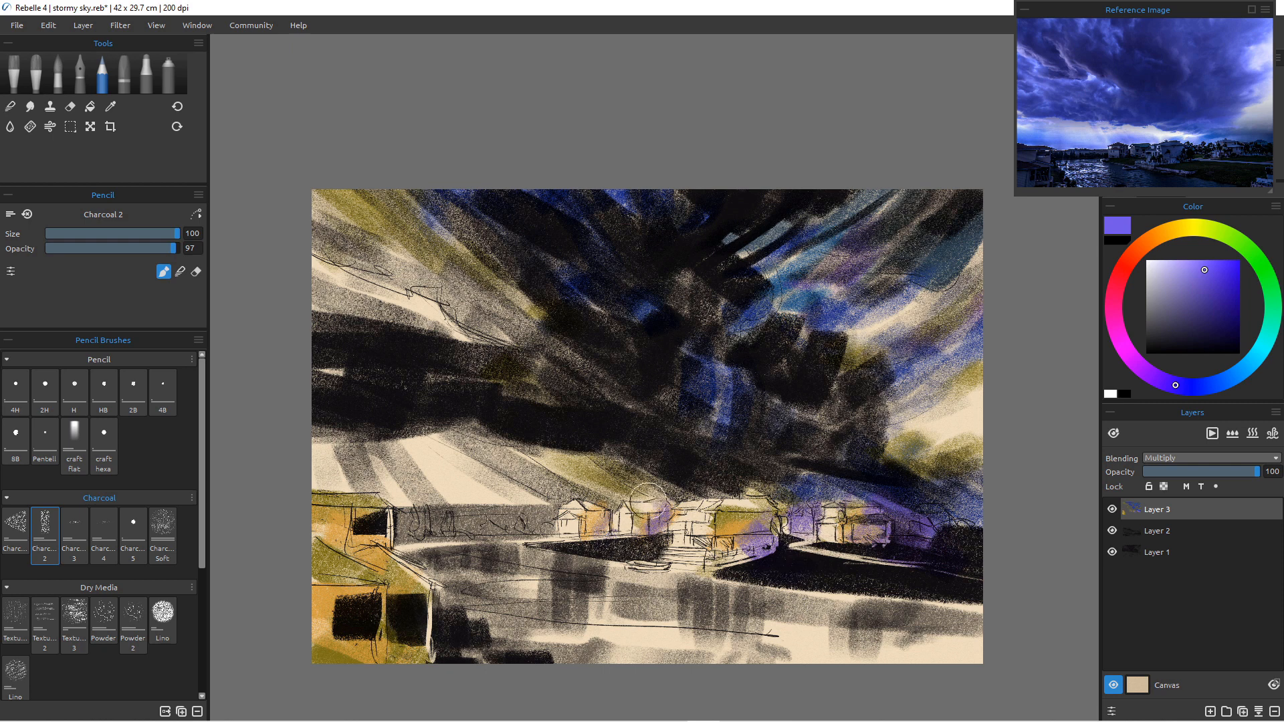
{"action": "left_click_drag", "start_coordinate": [659, 508], "coordinate": [645, 498]}
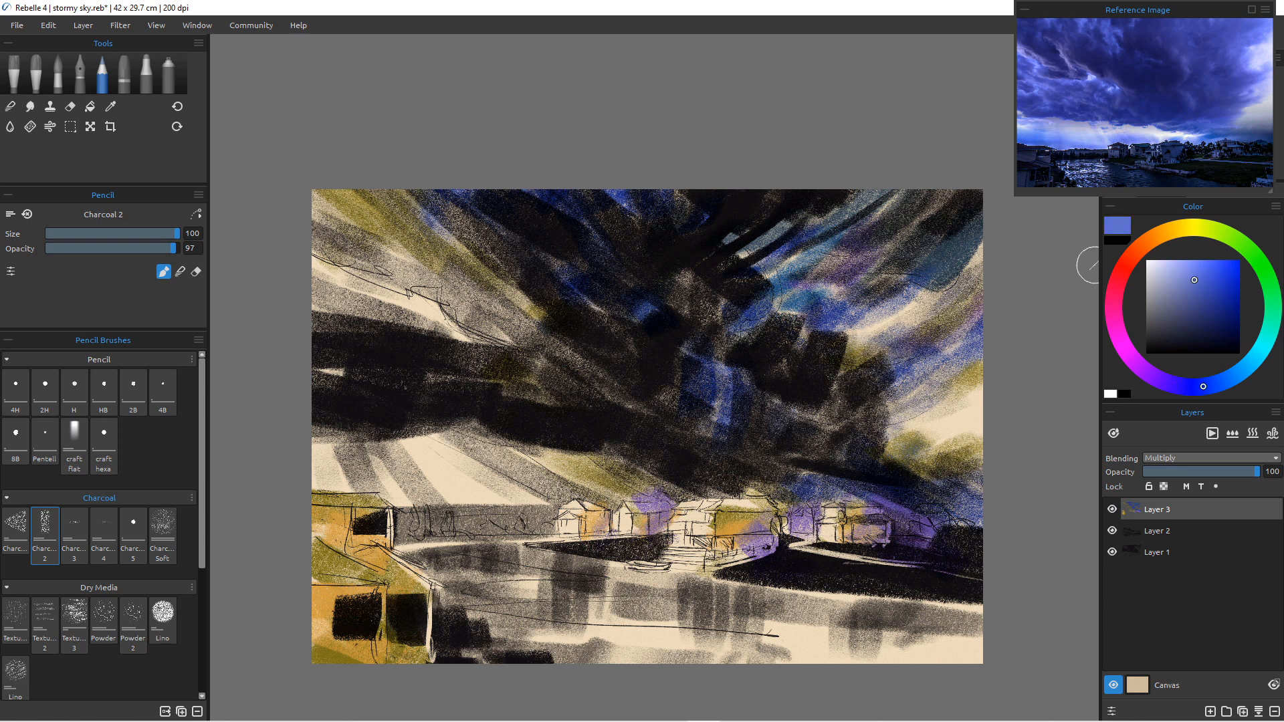
Choose a light sky blue, tint the bright band of sky above the left horizon and erase the overlap on the house roofs.
{"action": "left_click", "coordinate": [1224, 380]}
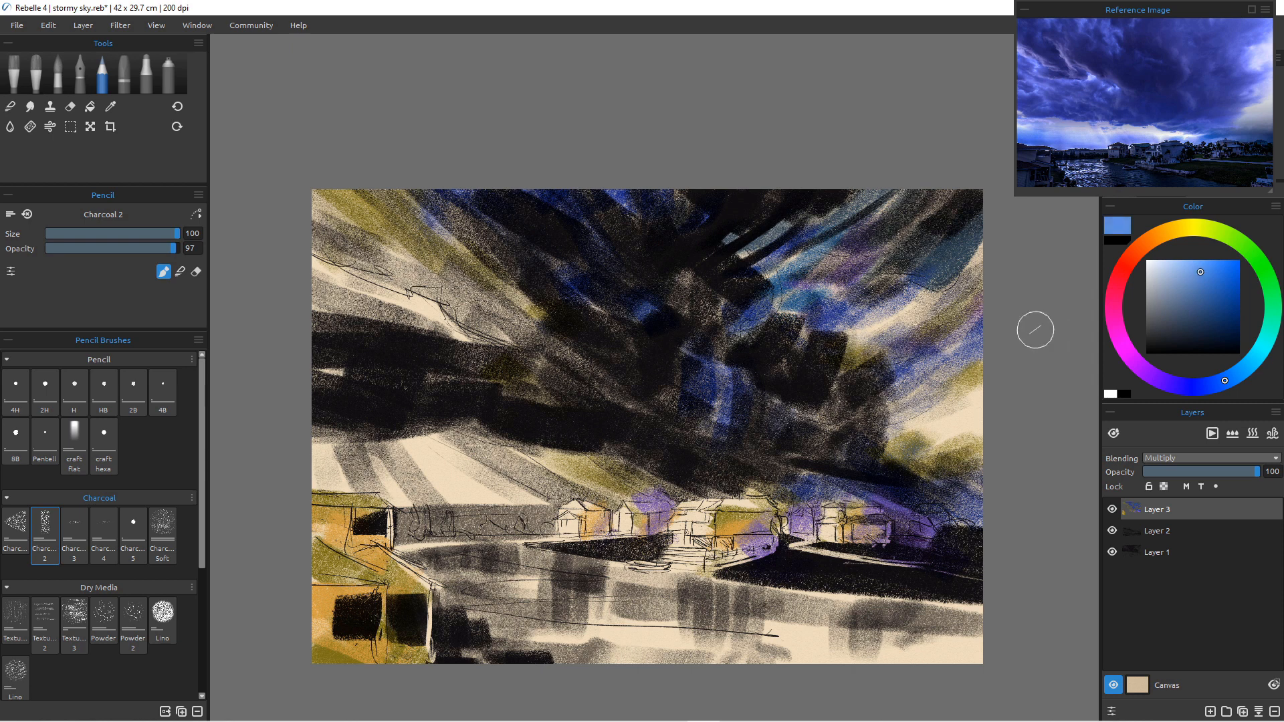
{"action": "left_click_drag", "start_coordinate": [361, 494], "coordinate": [505, 491]}
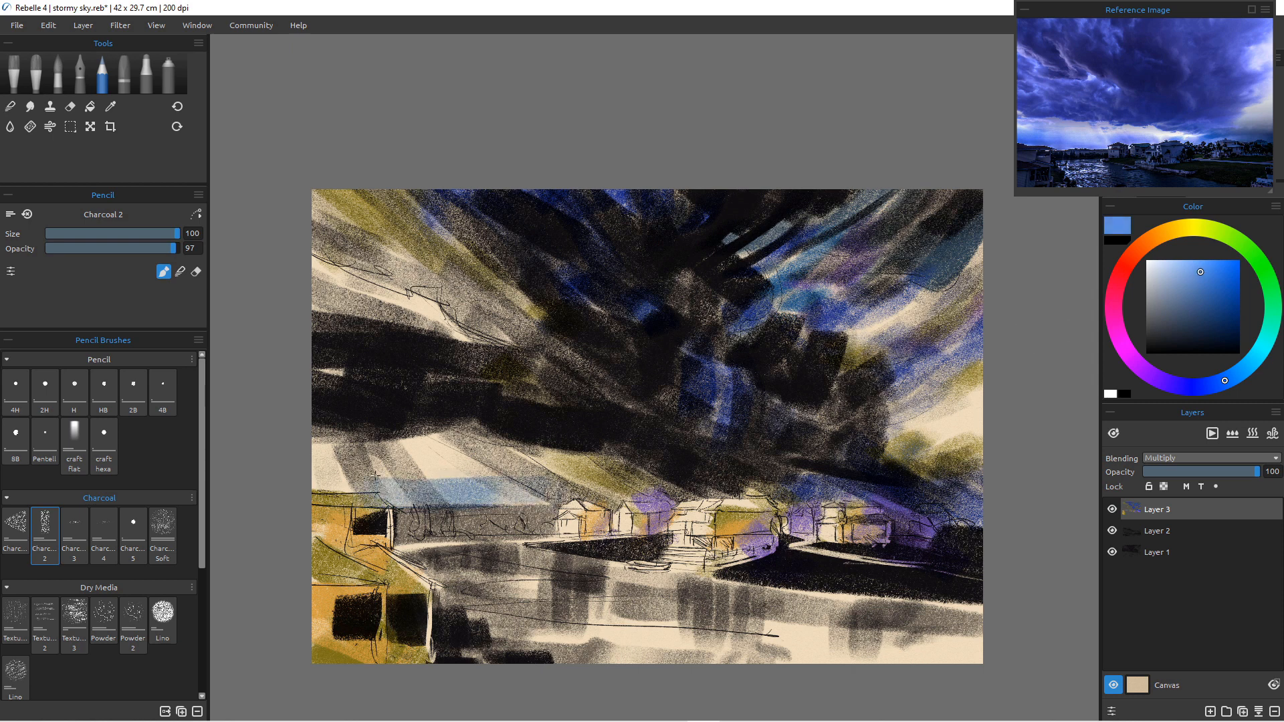
{"action": "left_click_drag", "start_coordinate": [283, 461], "coordinate": [450, 471]}
{"action": "left_click_drag", "start_coordinate": [314, 485], "coordinate": [666, 482]}
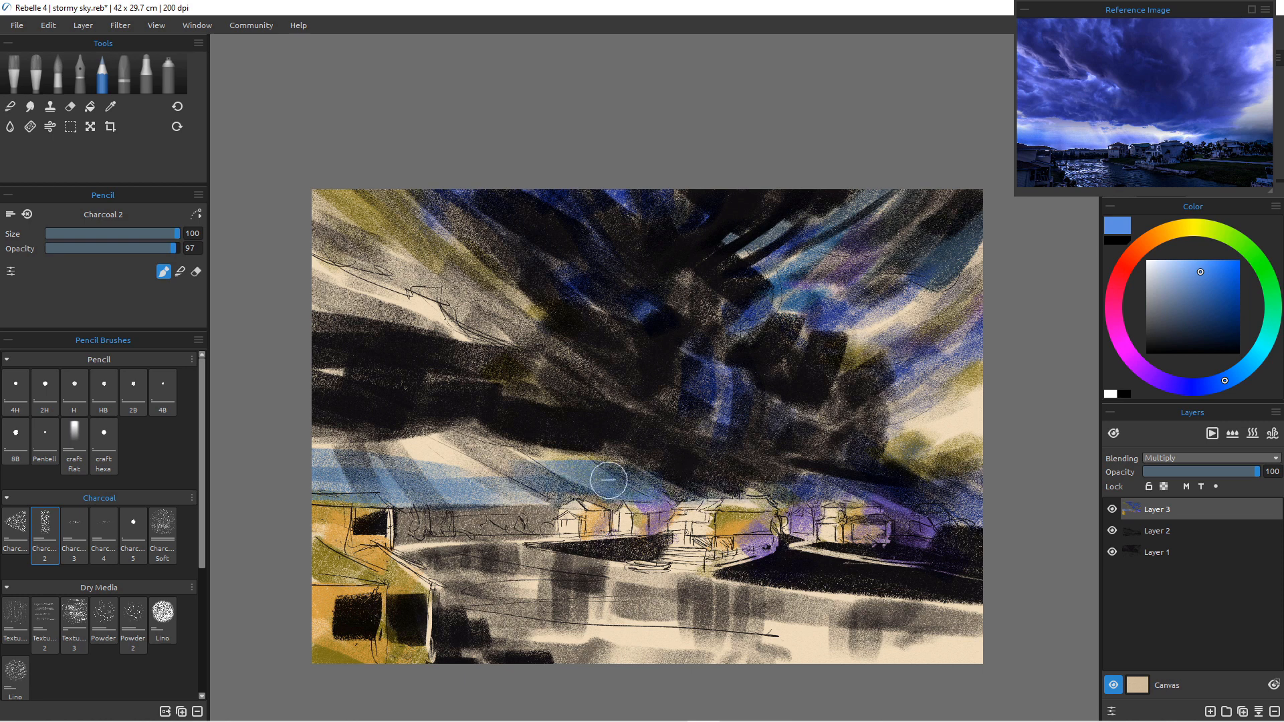
{"action": "key", "text": "e"}
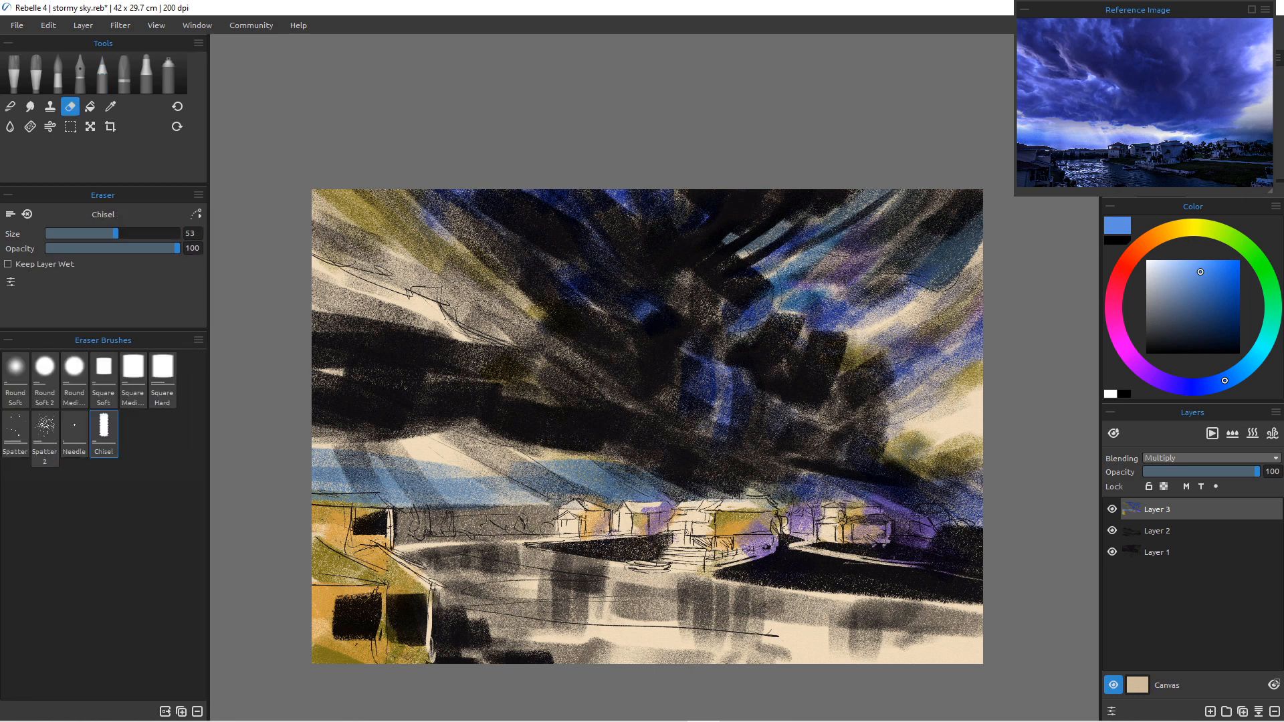
{"action": "key", "text": "p"}
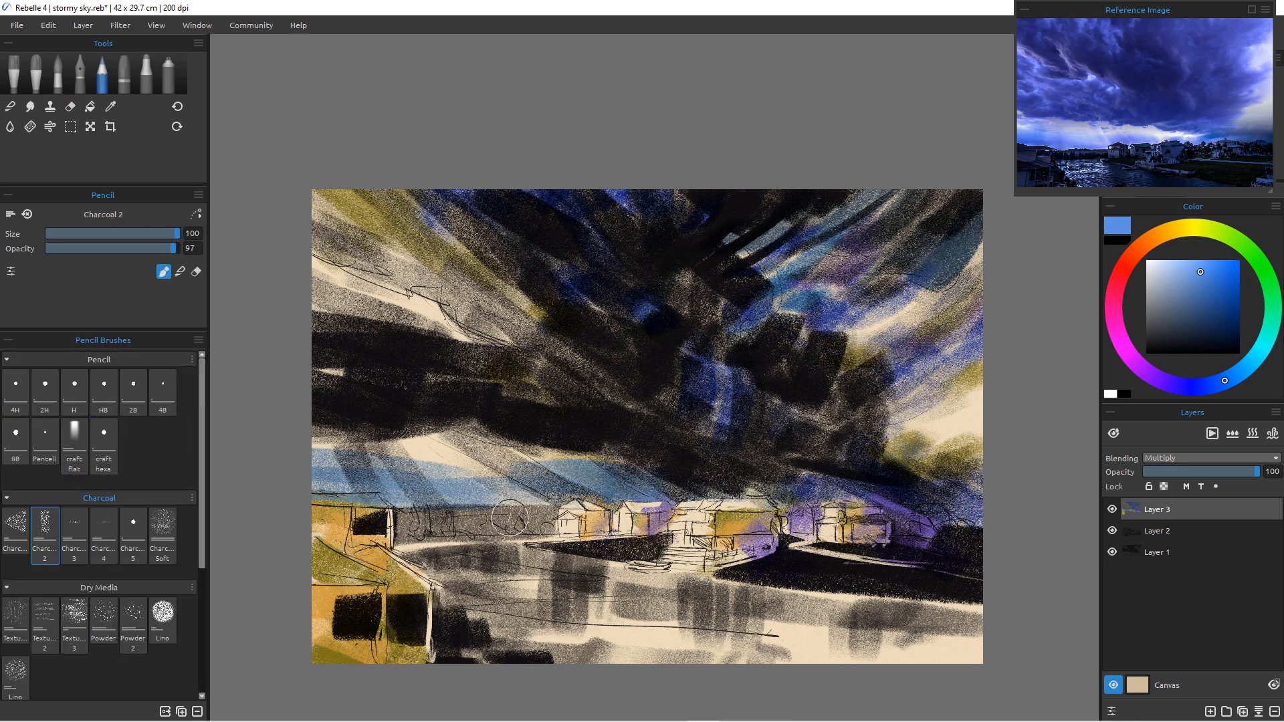
Sample a deeper blue from the drawing and tint the streaks of sky on the upper left with it.
{"action": "scroll", "coordinate": [560, 494], "scroll_direction": "up", "scroll_amount": 3}
{"action": "scroll", "coordinate": [560, 495], "scroll_direction": "down", "scroll_amount": 2}
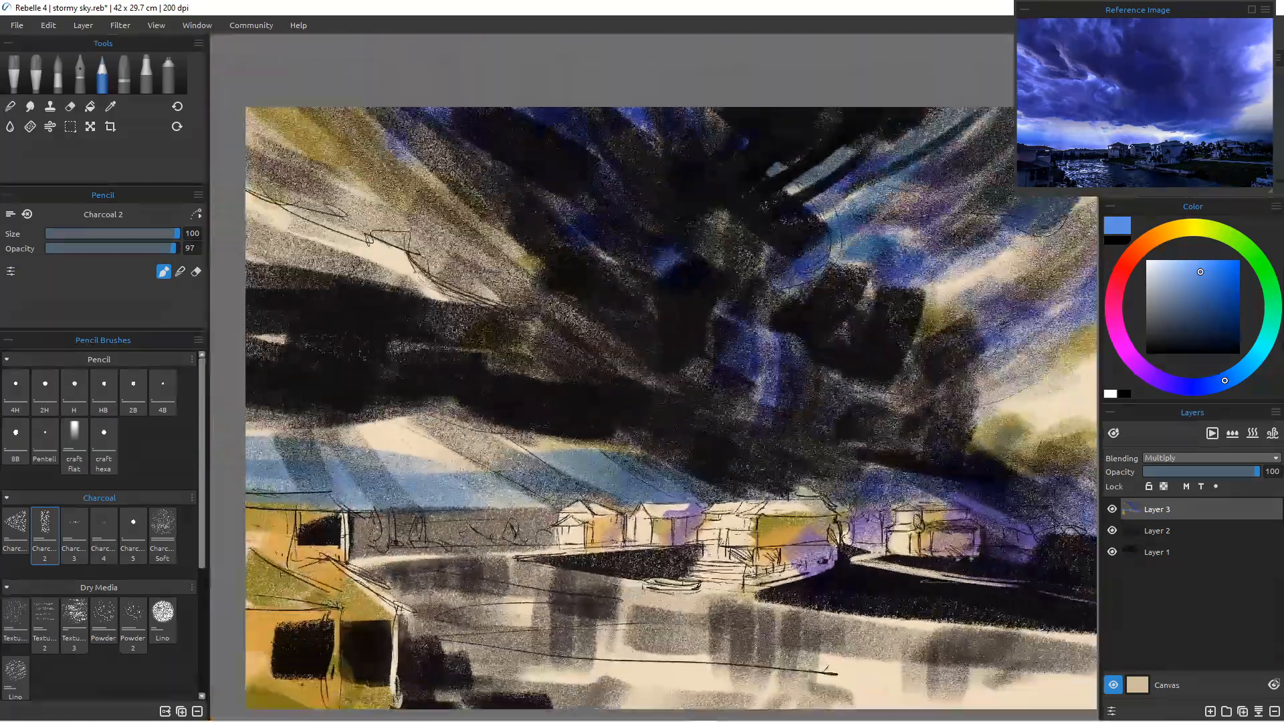
{"action": "scroll", "coordinate": [560, 494], "scroll_direction": "up", "scroll_amount": 4}
{"action": "scroll", "coordinate": [560, 495], "scroll_direction": "down", "scroll_amount": 1}
{"action": "scroll", "coordinate": [560, 495], "scroll_direction": "down", "scroll_amount": 5}
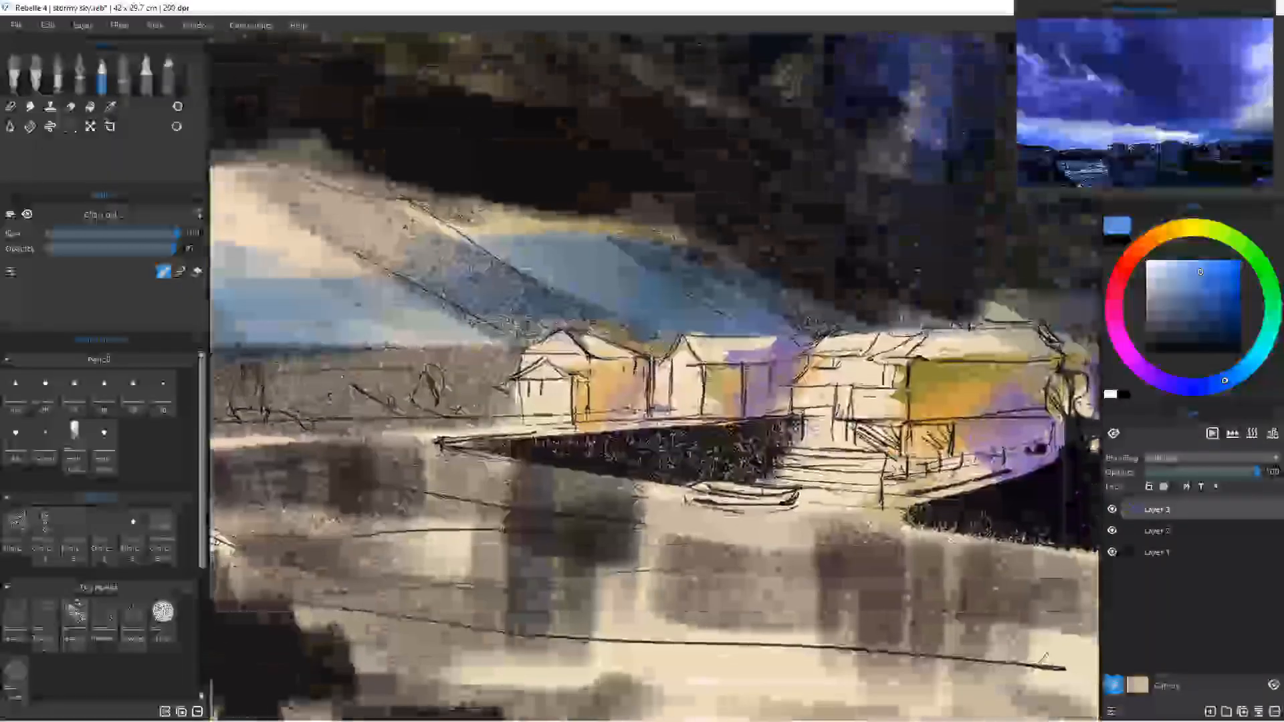
{"action": "scroll", "coordinate": [560, 495], "scroll_direction": "up", "scroll_amount": 3}
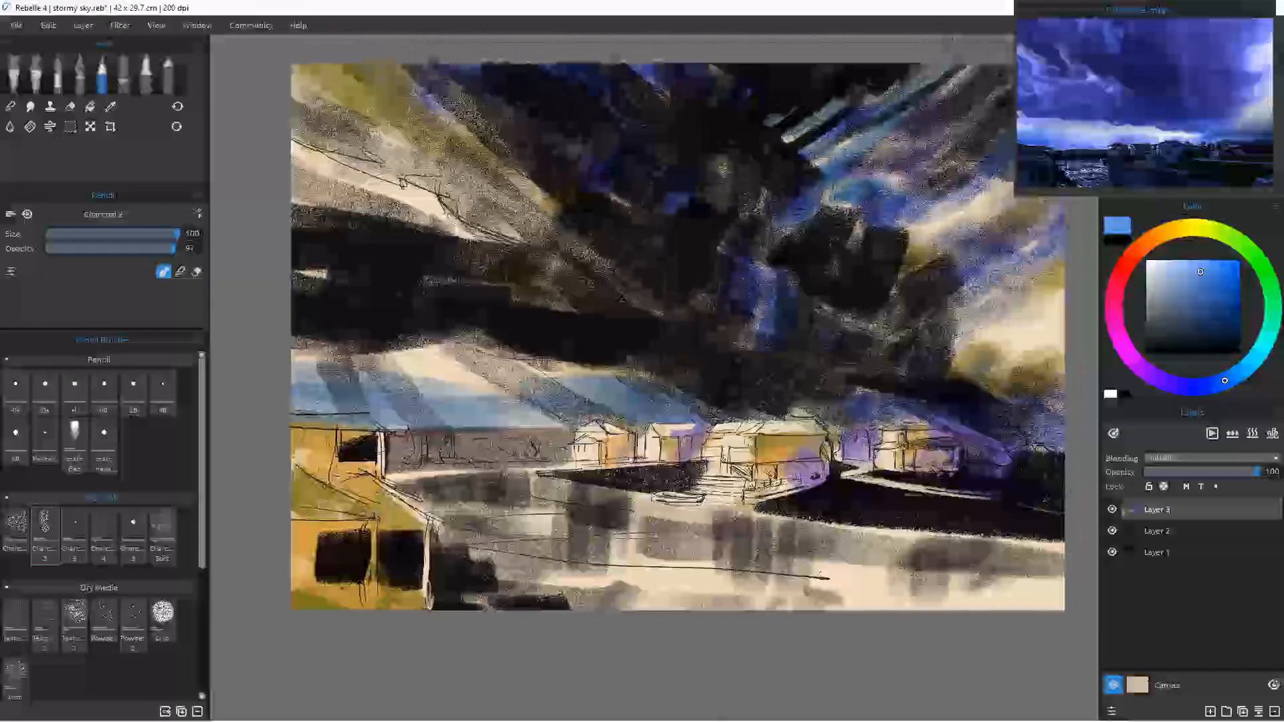
{"action": "scroll", "coordinate": [561, 494], "scroll_direction": "down", "scroll_amount": 4}
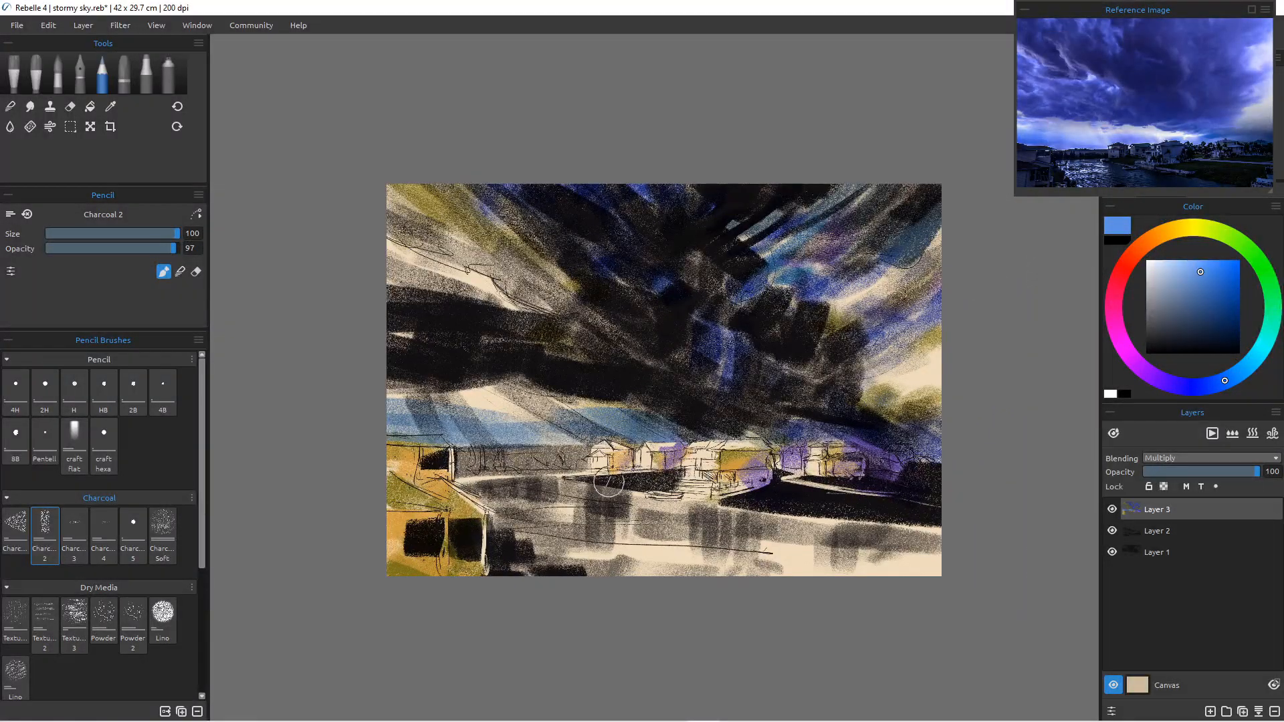
{"action": "left_click", "coordinate": [824, 391], "text": "alt"}
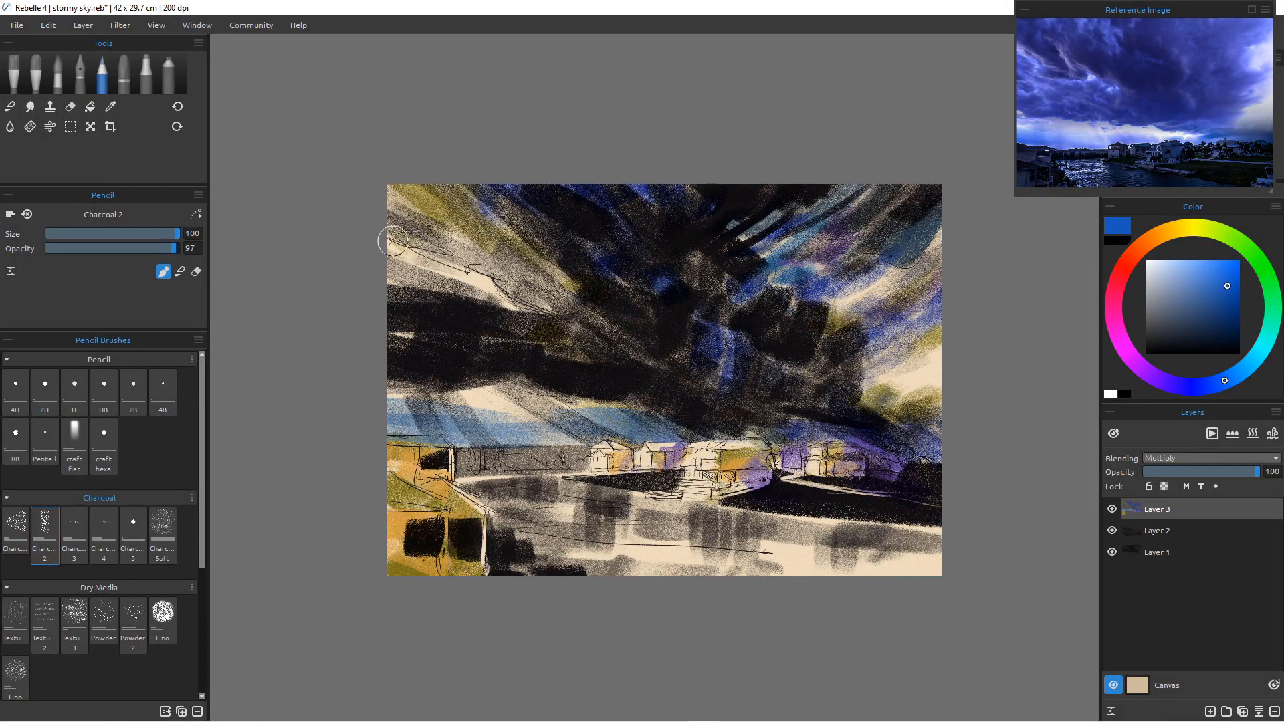
{"action": "mouse_move", "coordinate": [389, 221]}
{"action": "left_mouse_down"}
{"action": "mouse_move", "coordinate": [536, 318]}
{"action": "mouse_move", "coordinate": [552, 311]}
{"action": "left_mouse_up"}
{"action": "mouse_move", "coordinate": [401, 192]}
{"action": "left_mouse_down"}
{"action": "mouse_move", "coordinate": [464, 196]}
{"action": "mouse_move", "coordinate": [461, 177]}
{"action": "mouse_move", "coordinate": [559, 288]}
{"action": "mouse_move", "coordinate": [404, 190]}
{"action": "mouse_move", "coordinate": [495, 294]}
{"action": "mouse_move", "coordinate": [375, 241]}
{"action": "mouse_move", "coordinate": [511, 307]}
{"action": "mouse_move", "coordinate": [385, 273]}
{"action": "mouse_move", "coordinate": [395, 334]}
{"action": "left_mouse_up"}
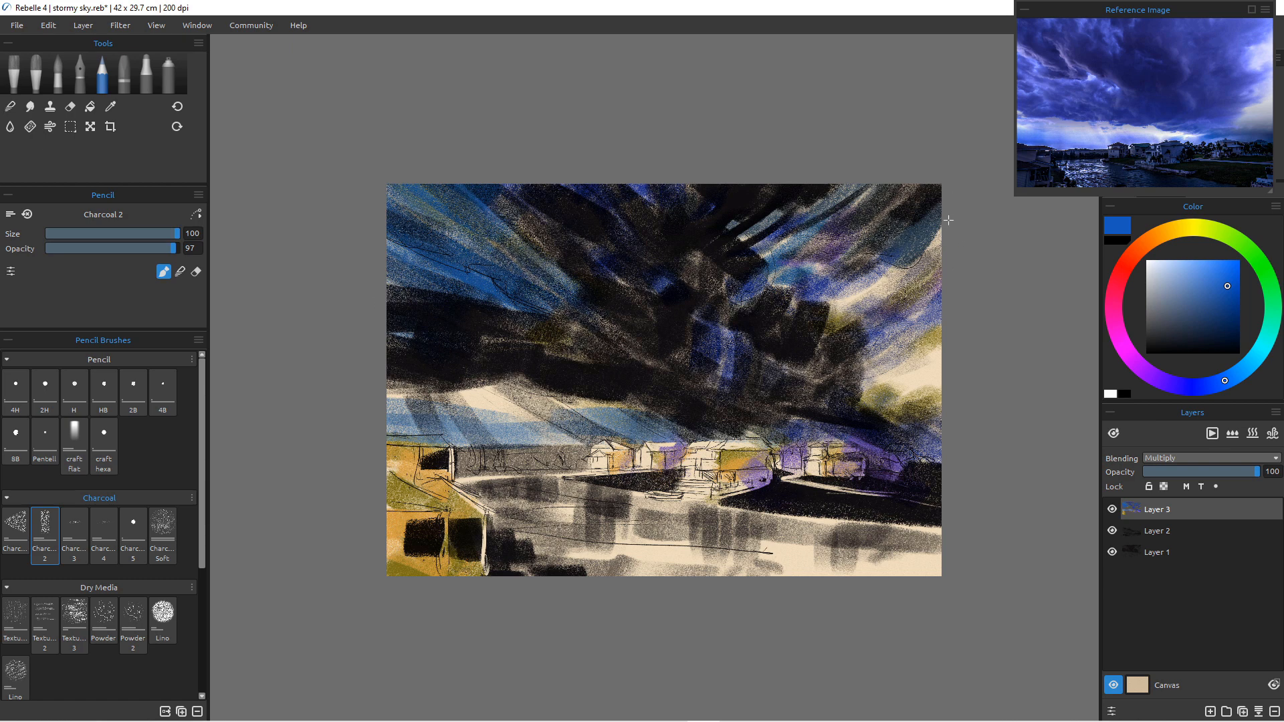
Extend the deep blue across the right-hand sky, the central storm clouds and the dark cloud band on the left.
{"action": "mouse_move", "coordinate": [929, 234]}
{"action": "left_mouse_down"}
{"action": "mouse_move", "coordinate": [848, 299]}
{"action": "mouse_move", "coordinate": [857, 291]}
{"action": "mouse_move", "coordinate": [786, 315]}
{"action": "left_mouse_up"}
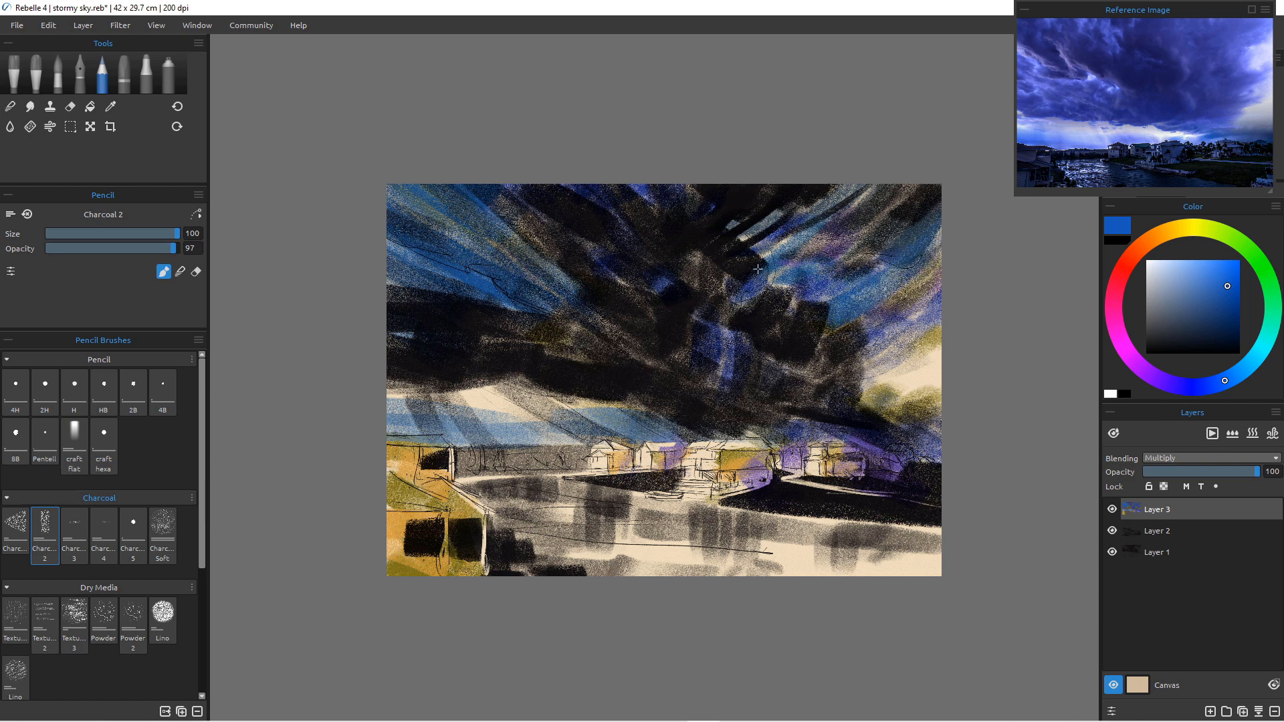
{"action": "mouse_move", "coordinate": [936, 232]}
{"action": "left_mouse_down"}
{"action": "mouse_move", "coordinate": [864, 334]}
{"action": "mouse_move", "coordinate": [953, 322]}
{"action": "mouse_move", "coordinate": [854, 375]}
{"action": "left_mouse_up"}
{"action": "mouse_move", "coordinate": [956, 341]}
{"action": "left_mouse_down"}
{"action": "mouse_move", "coordinate": [884, 363]}
{"action": "mouse_move", "coordinate": [860, 345]}
{"action": "mouse_move", "coordinate": [810, 371]}
{"action": "mouse_move", "coordinate": [830, 331]}
{"action": "mouse_move", "coordinate": [798, 374]}
{"action": "left_mouse_up"}
{"action": "left_click_drag", "start_coordinate": [708, 372], "coordinate": [760, 285]}
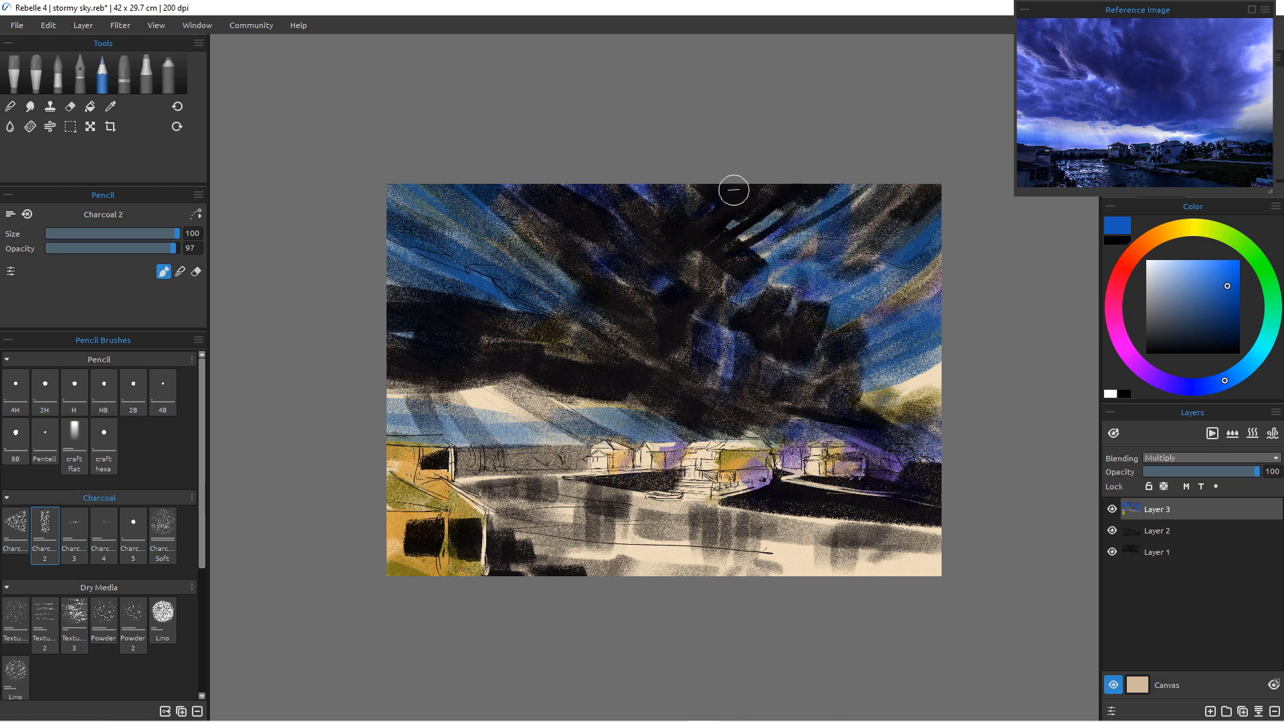
{"action": "left_click_drag", "start_coordinate": [769, 227], "coordinate": [750, 263]}
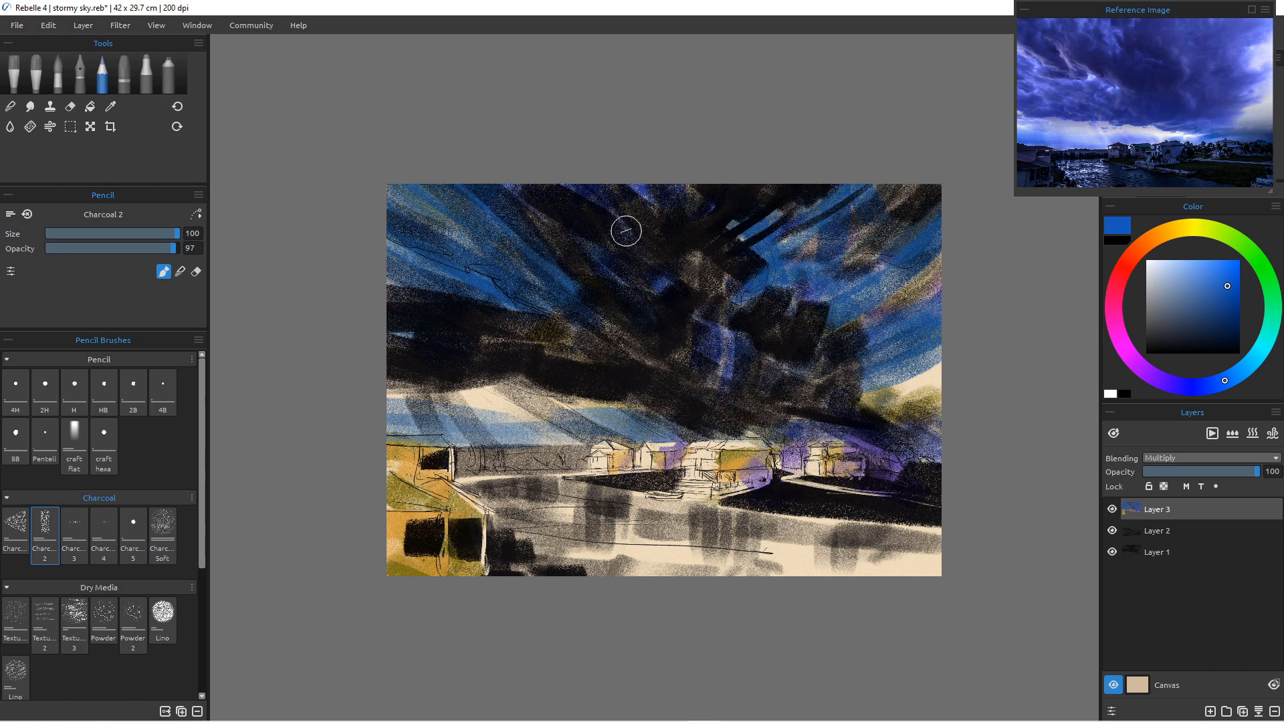
{"action": "mouse_move", "coordinate": [626, 231]}
{"action": "left_mouse_down"}
{"action": "mouse_move", "coordinate": [678, 230]}
{"action": "mouse_move", "coordinate": [668, 223]}
{"action": "mouse_move", "coordinate": [671, 310]}
{"action": "mouse_move", "coordinate": [706, 366]}
{"action": "mouse_move", "coordinate": [731, 365]}
{"action": "mouse_move", "coordinate": [678, 300]}
{"action": "left_mouse_up"}
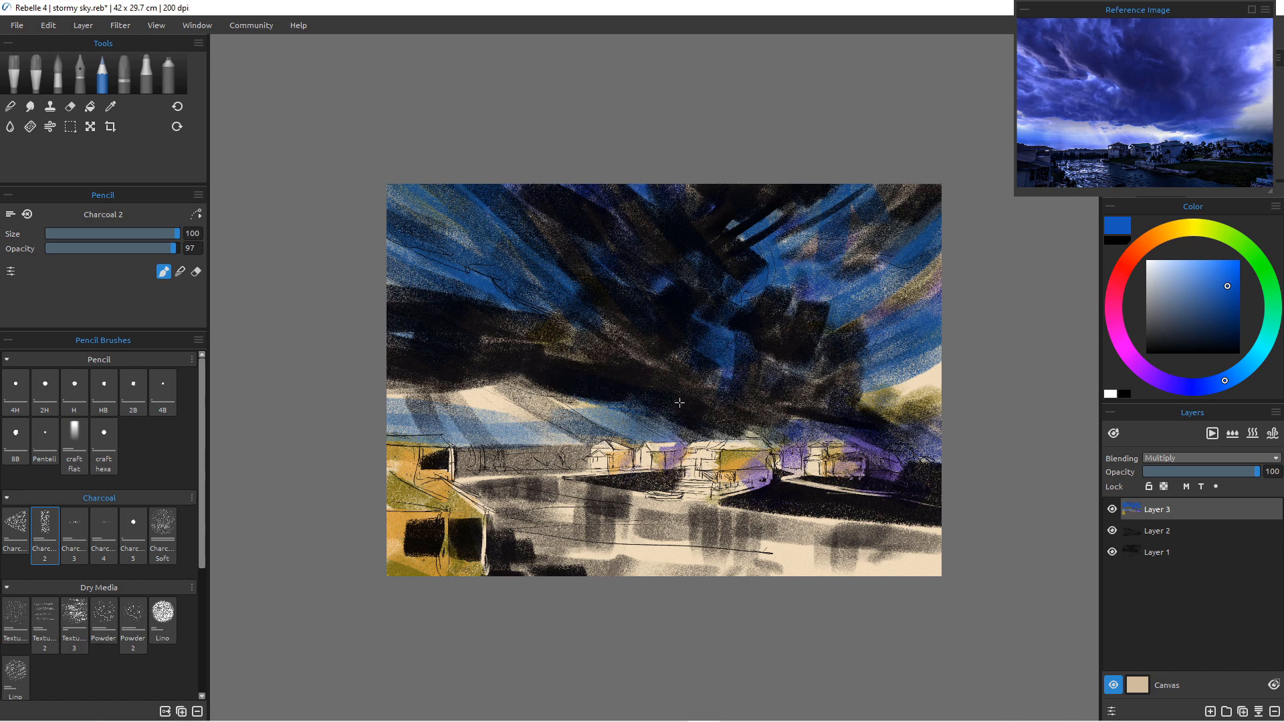
{"action": "mouse_move", "coordinate": [504, 370]}
{"action": "left_mouse_down"}
{"action": "mouse_move", "coordinate": [452, 384]}
{"action": "mouse_move", "coordinate": [356, 373]}
{"action": "mouse_move", "coordinate": [523, 354]}
{"action": "mouse_move", "coordinate": [632, 369]}
{"action": "mouse_move", "coordinate": [525, 301]}
{"action": "mouse_move", "coordinate": [749, 387]}
{"action": "mouse_move", "coordinate": [469, 302]}
{"action": "left_mouse_up"}
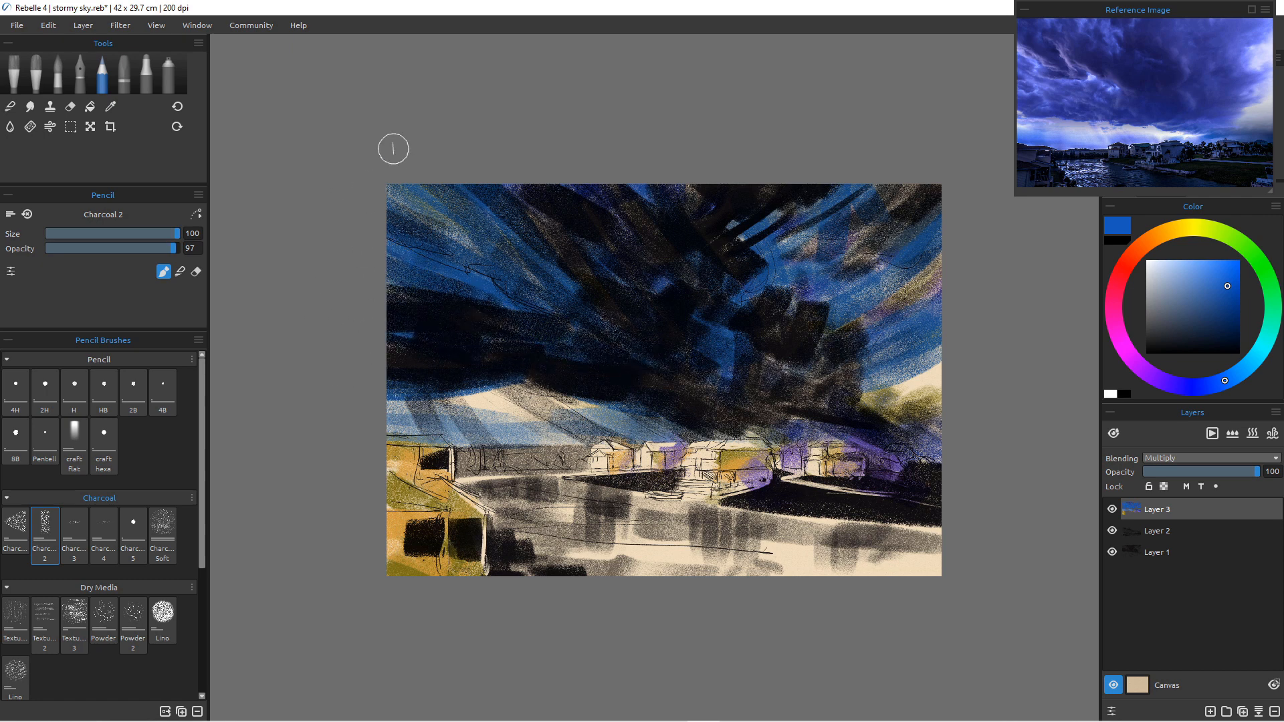
Choose a dark purple and add purple streaks to the left sky and the pale band above the left horizon.
{"action": "left_click", "coordinate": [1150, 375]}
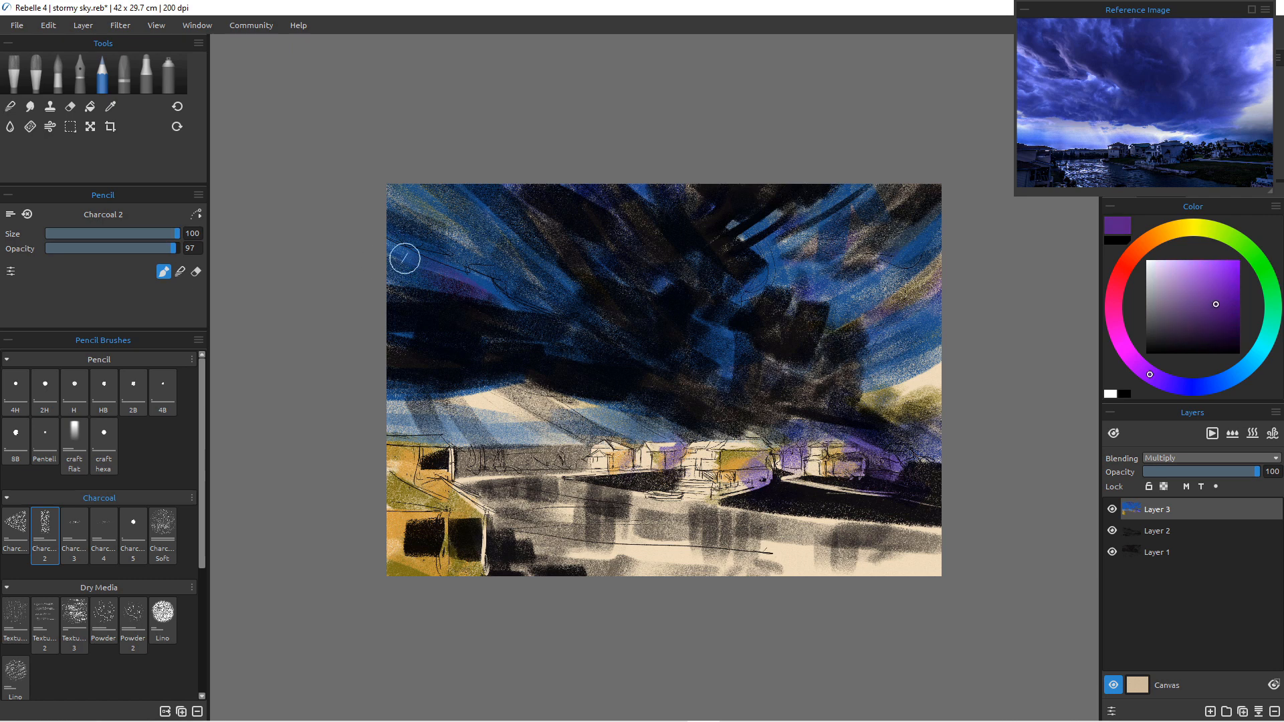
{"action": "left_click_drag", "start_coordinate": [405, 258], "coordinate": [461, 281]}
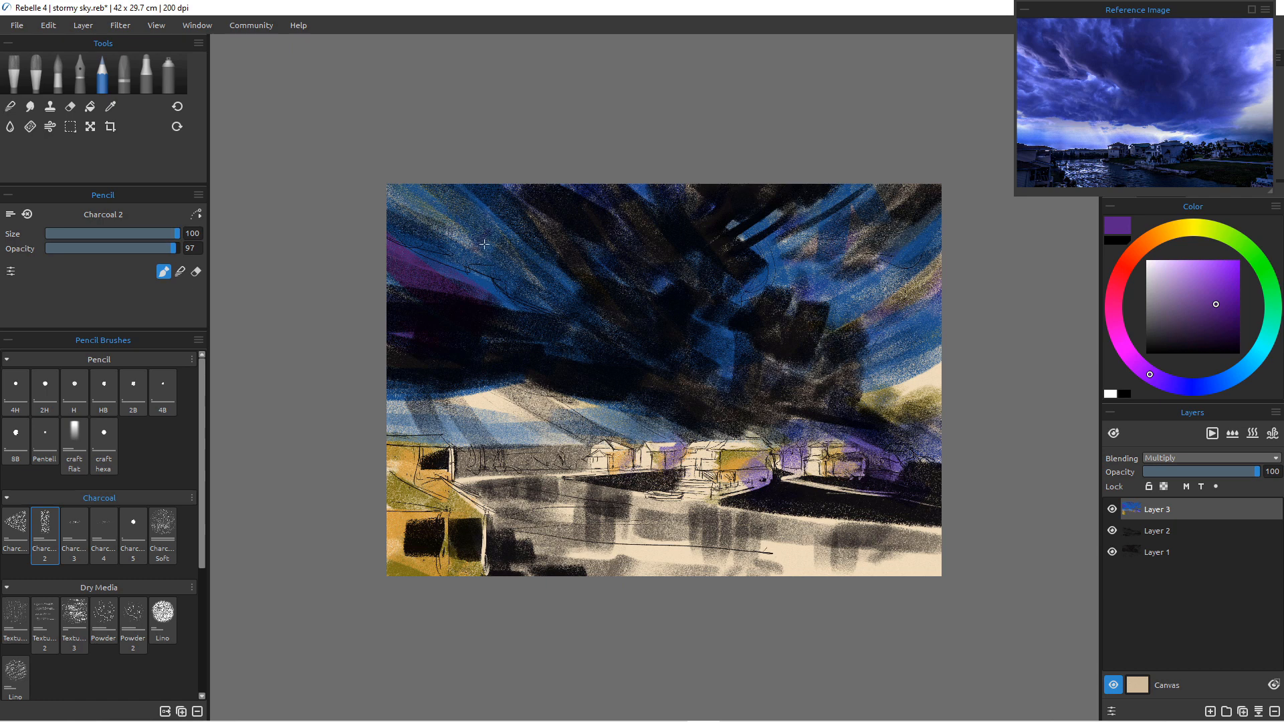
{"action": "left_click_drag", "start_coordinate": [478, 235], "coordinate": [562, 311]}
{"action": "left_click_drag", "start_coordinate": [476, 235], "coordinate": [355, 173]}
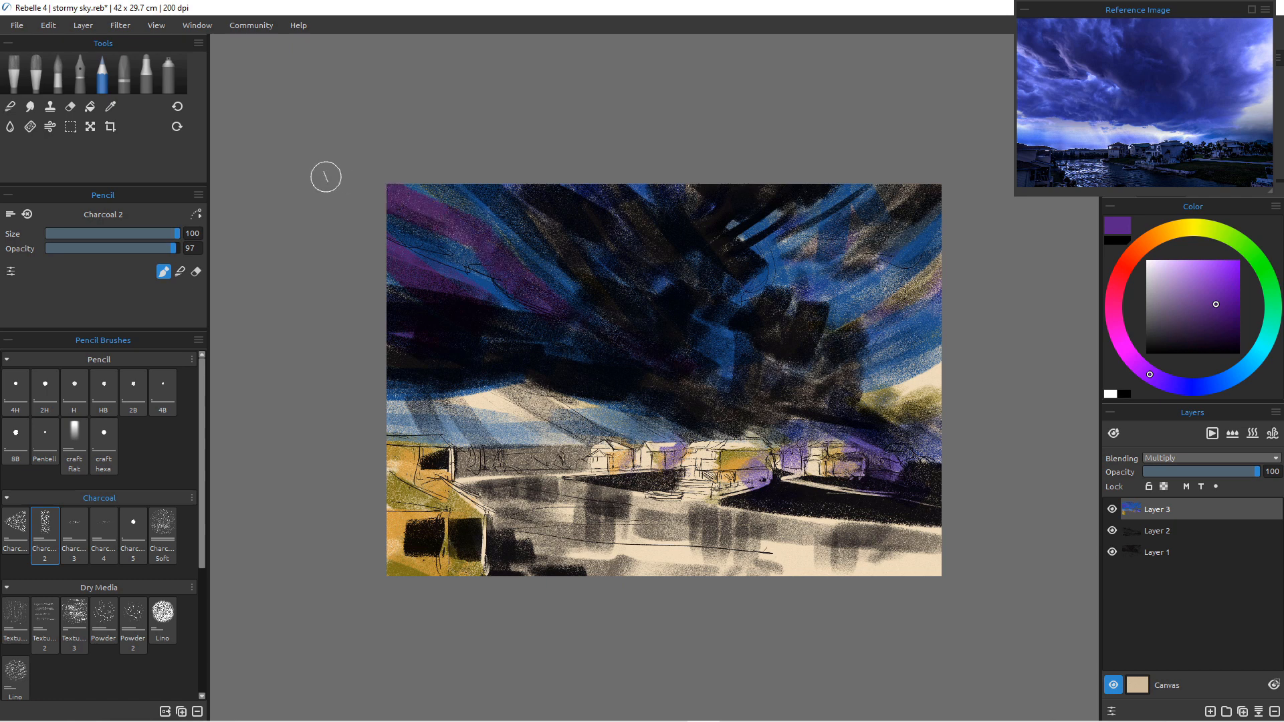
{"action": "left_click_drag", "start_coordinate": [416, 382], "coordinate": [378, 399]}
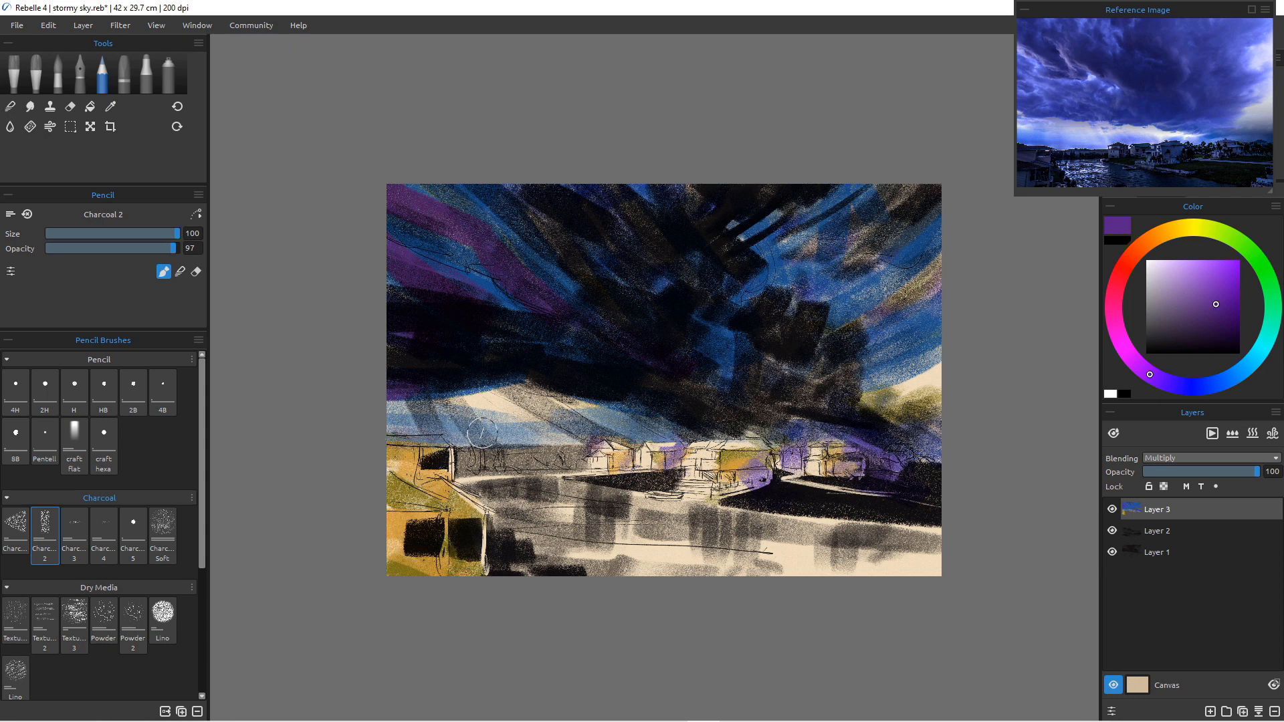
{"action": "left_click_drag", "start_coordinate": [569, 431], "coordinate": [319, 432]}
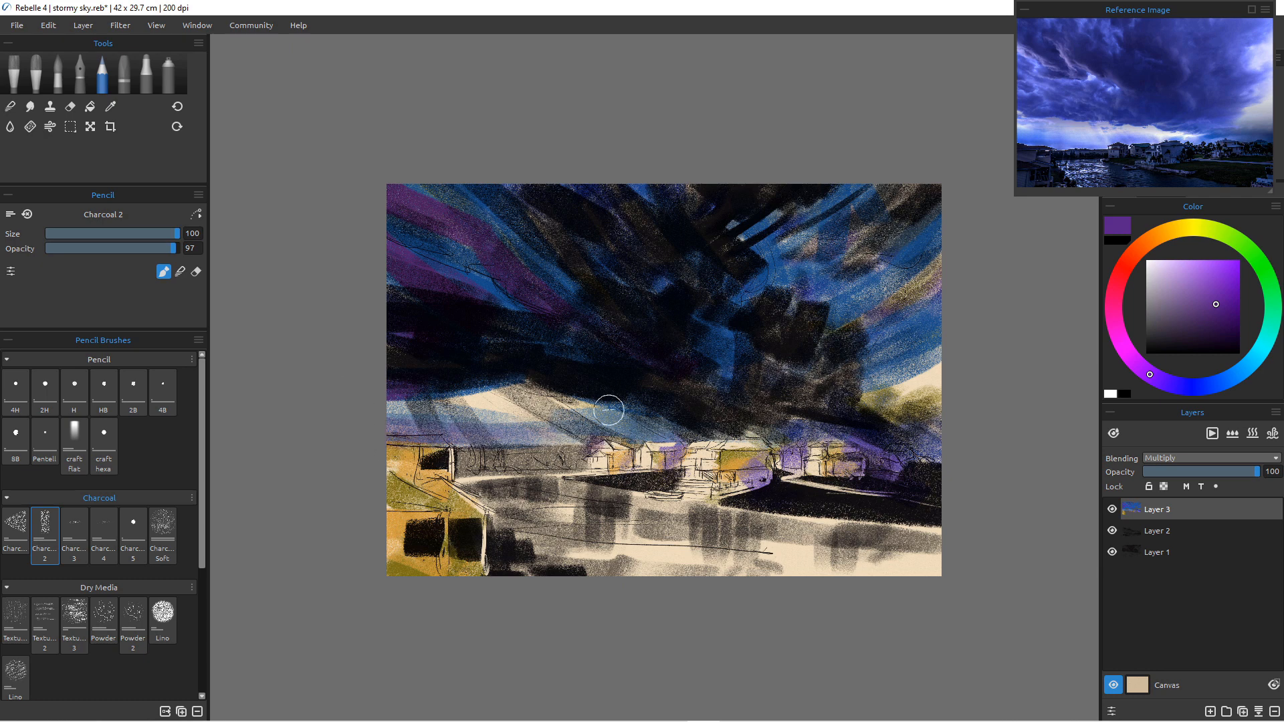
Add dark purple strokes to the central storm cloud, the upper sky and the streaks on its right.
{"action": "mouse_move", "coordinate": [744, 298]}
{"action": "left_mouse_down"}
{"action": "mouse_move", "coordinate": [719, 325]}
{"action": "mouse_move", "coordinate": [735, 398]}
{"action": "mouse_move", "coordinate": [602, 265]}
{"action": "left_mouse_up"}
{"action": "mouse_move", "coordinate": [718, 315]}
{"action": "left_mouse_down"}
{"action": "mouse_move", "coordinate": [748, 293]}
{"action": "mouse_move", "coordinate": [795, 306]}
{"action": "left_mouse_up"}
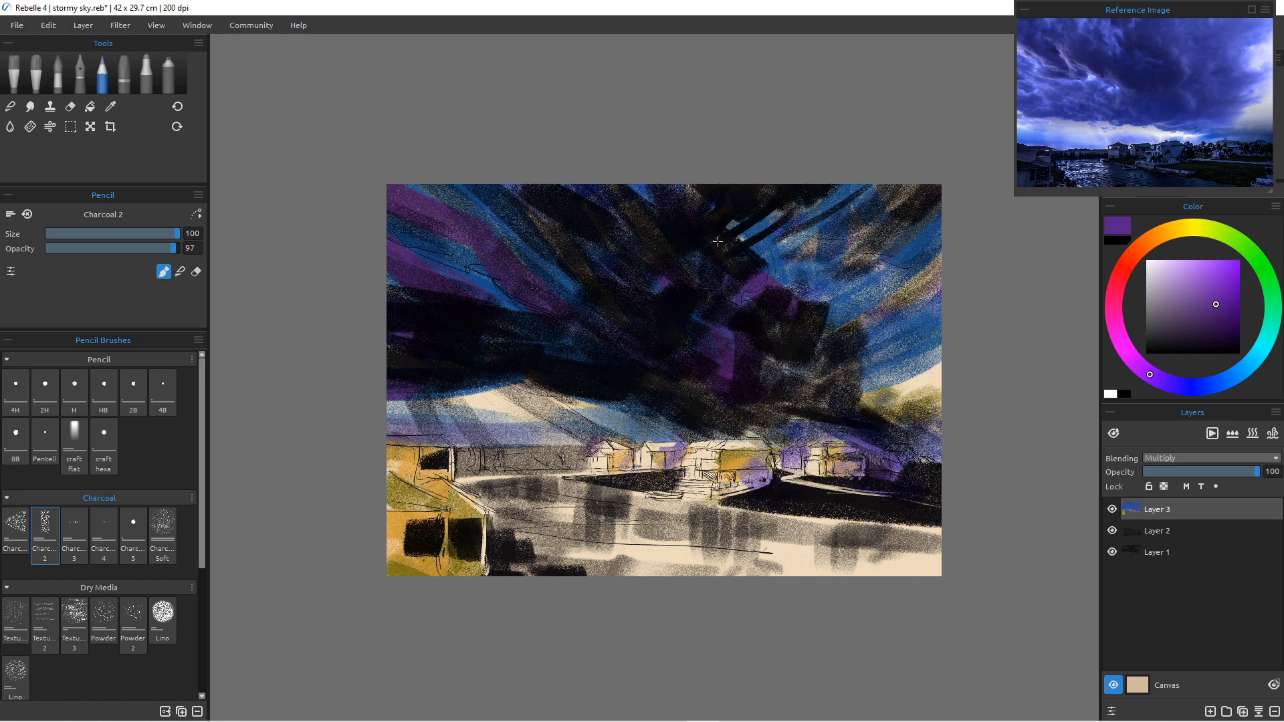
{"action": "mouse_move", "coordinate": [710, 231]}
{"action": "left_mouse_down"}
{"action": "mouse_move", "coordinate": [770, 250]}
{"action": "mouse_move", "coordinate": [768, 280]}
{"action": "left_mouse_up"}
{"action": "left_click_drag", "start_coordinate": [694, 199], "coordinate": [612, 187]}
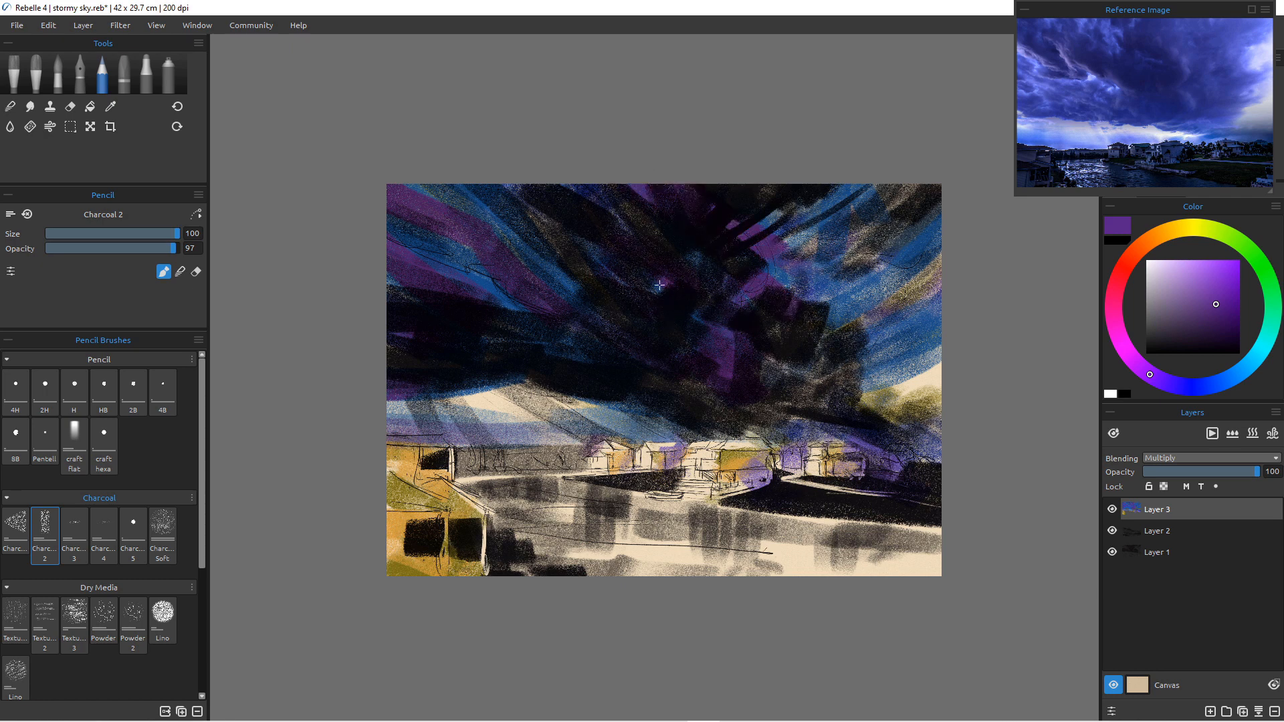
{"action": "mouse_move", "coordinate": [756, 315]}
{"action": "left_mouse_down"}
{"action": "mouse_move", "coordinate": [779, 251]}
{"action": "mouse_move", "coordinate": [767, 251]}
{"action": "mouse_move", "coordinate": [871, 200]}
{"action": "mouse_move", "coordinate": [860, 241]}
{"action": "mouse_move", "coordinate": [799, 302]}
{"action": "left_mouse_up"}
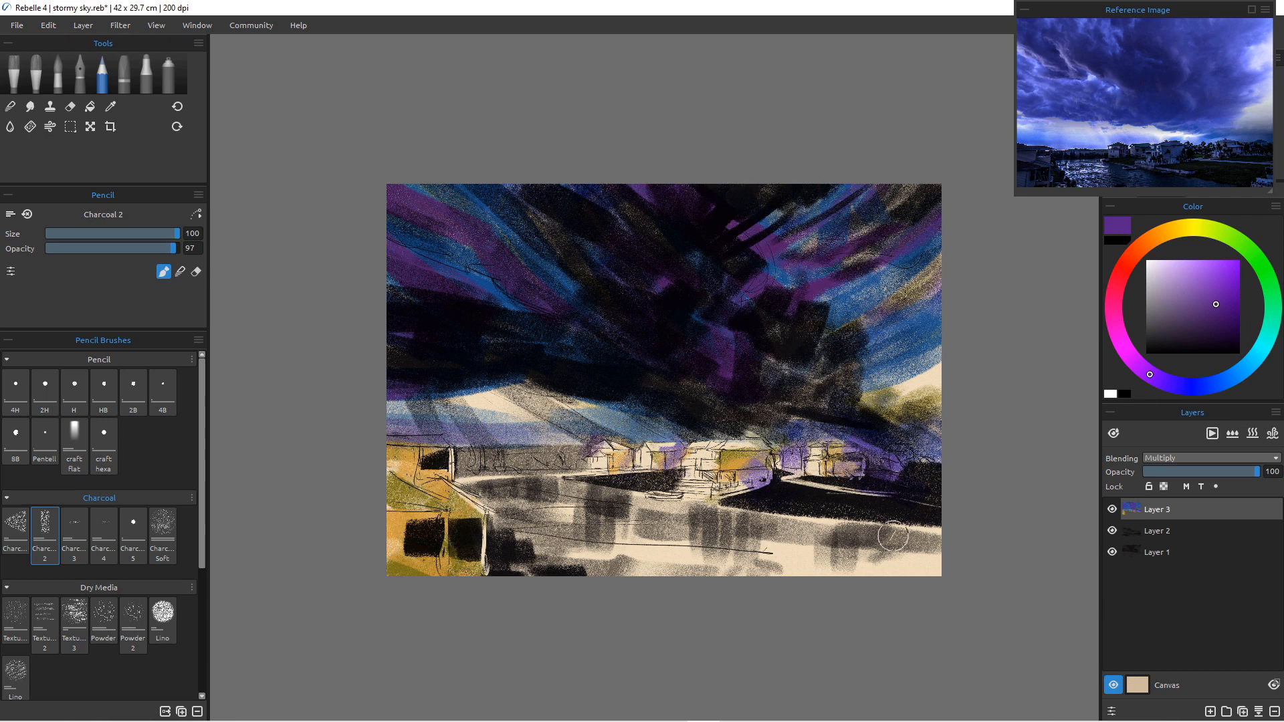
Streak the water with dark purple and tint the rest of it with a muted blue sampled from the right-hand sky.
{"action": "mouse_move", "coordinate": [936, 531]}
{"action": "left_mouse_down"}
{"action": "mouse_move", "coordinate": [625, 505]}
{"action": "mouse_move", "coordinate": [716, 476]}
{"action": "mouse_move", "coordinate": [635, 515]}
{"action": "mouse_move", "coordinate": [585, 490]}
{"action": "mouse_move", "coordinate": [555, 512]}
{"action": "left_mouse_up"}
{"action": "left_click_drag", "start_coordinate": [555, 511], "coordinate": [676, 547]}
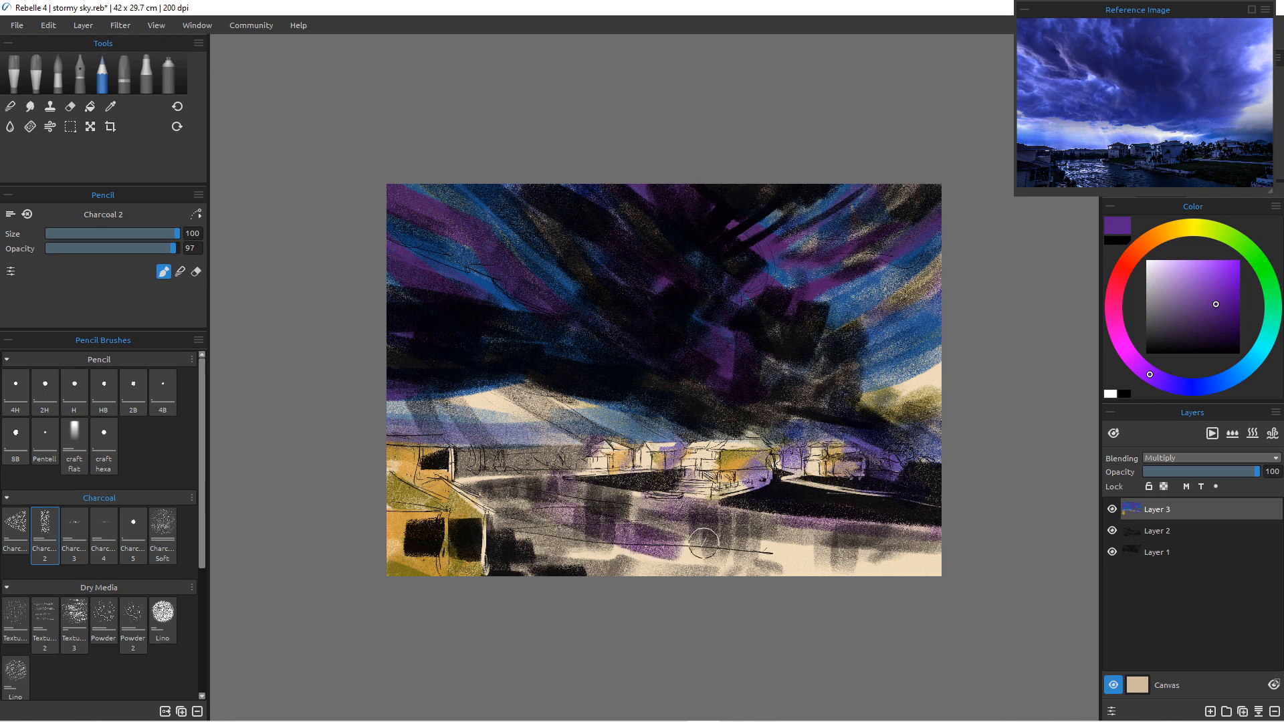
{"action": "key", "text": "i"}
{"action": "left_click", "coordinate": [889, 315]}
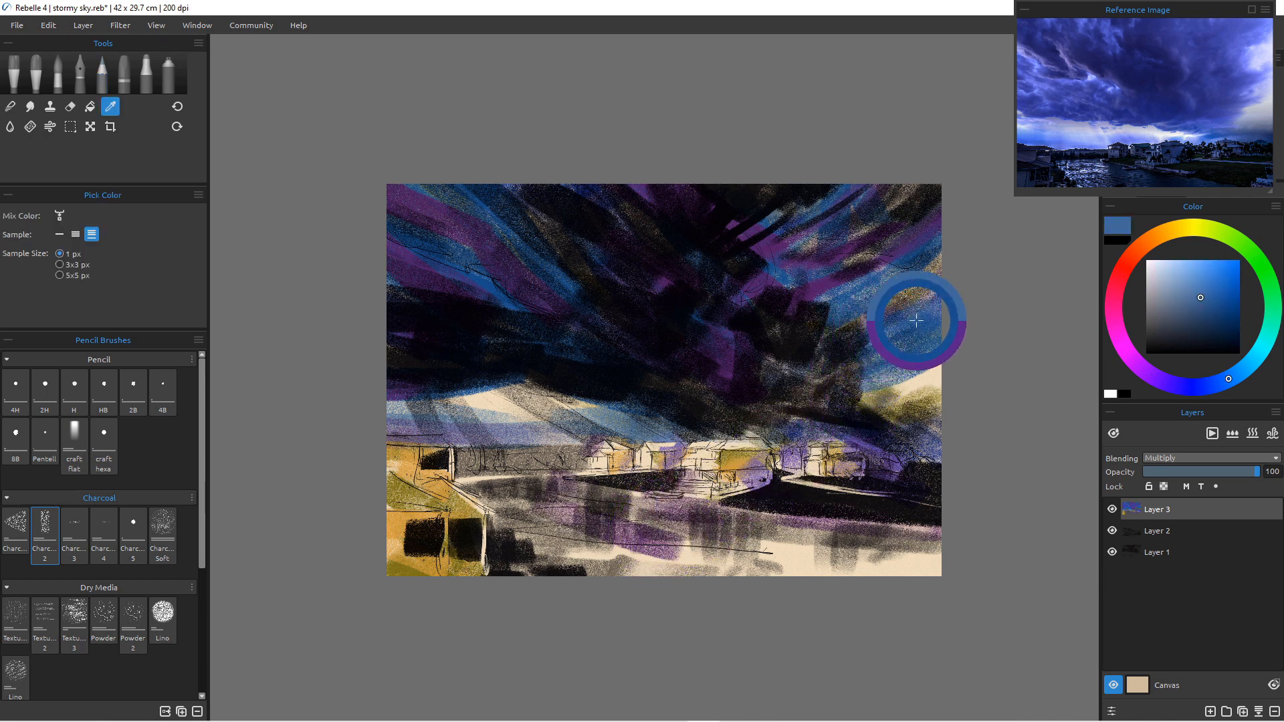
{"action": "mouse_move", "coordinate": [699, 570]}
{"action": "left_mouse_down"}
{"action": "mouse_move", "coordinate": [536, 524]}
{"action": "mouse_move", "coordinate": [623, 566]}
{"action": "mouse_move", "coordinate": [759, 568]}
{"action": "mouse_move", "coordinate": [682, 522]}
{"action": "mouse_move", "coordinate": [830, 556]}
{"action": "mouse_move", "coordinate": [769, 542]}
{"action": "mouse_move", "coordinate": [935, 563]}
{"action": "mouse_move", "coordinate": [694, 559]}
{"action": "mouse_move", "coordinate": [903, 545]}
{"action": "mouse_move", "coordinate": [751, 539]}
{"action": "mouse_move", "coordinate": [953, 567]}
{"action": "mouse_move", "coordinate": [662, 573]}
{"action": "left_mouse_up"}
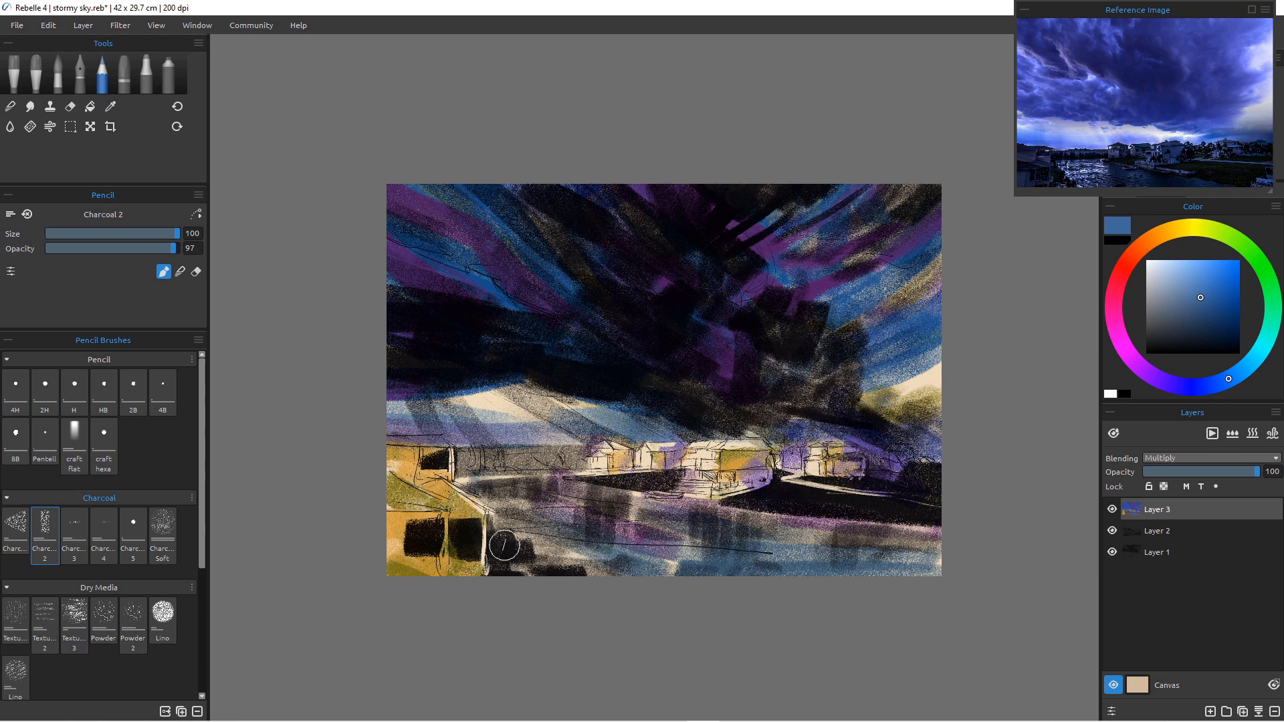
Glaze the left foreground buildings and the bright patch of sky at the drawing's right edge with the muted blue.
{"action": "mouse_move", "coordinate": [504, 545]}
{"action": "left_mouse_down"}
{"action": "mouse_move", "coordinate": [658, 555]}
{"action": "mouse_move", "coordinate": [570, 563]}
{"action": "mouse_move", "coordinate": [480, 535]}
{"action": "mouse_move", "coordinate": [499, 569]}
{"action": "left_mouse_up"}
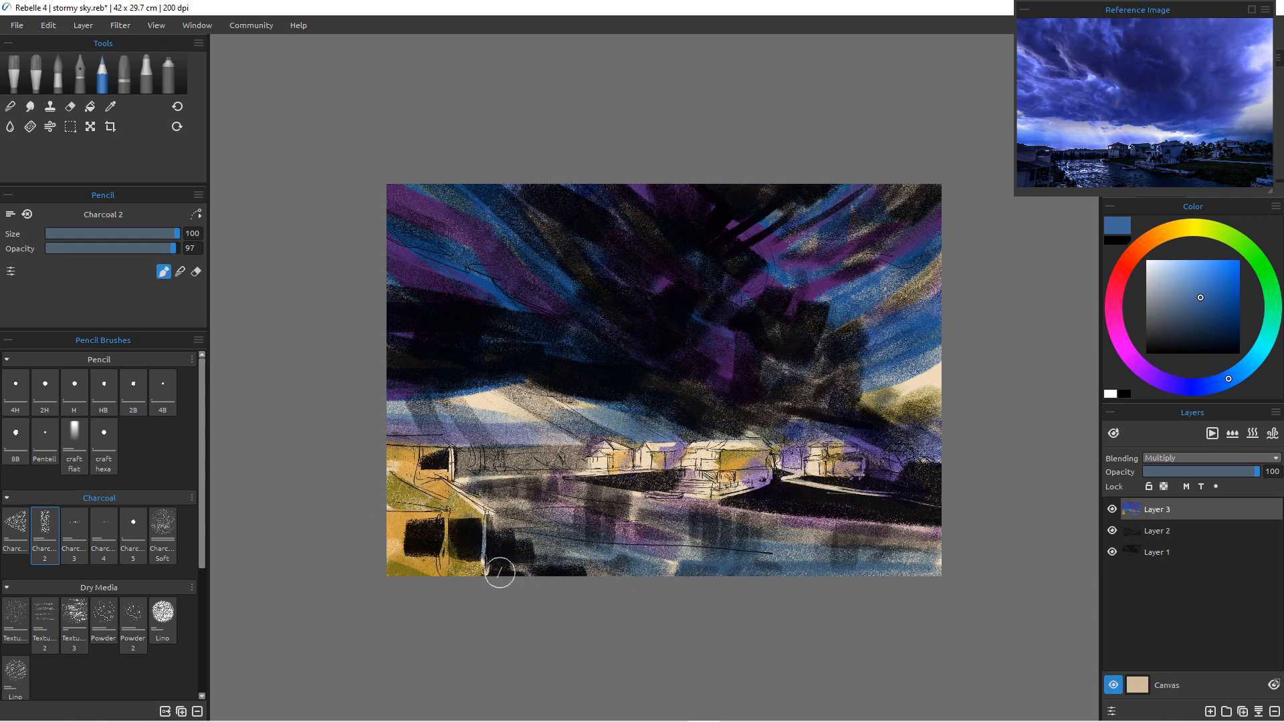
{"action": "mouse_move", "coordinate": [404, 565]}
{"action": "left_mouse_down"}
{"action": "mouse_move", "coordinate": [519, 582]}
{"action": "mouse_move", "coordinate": [364, 519]}
{"action": "mouse_move", "coordinate": [450, 597]}
{"action": "mouse_move", "coordinate": [375, 573]}
{"action": "left_mouse_up"}
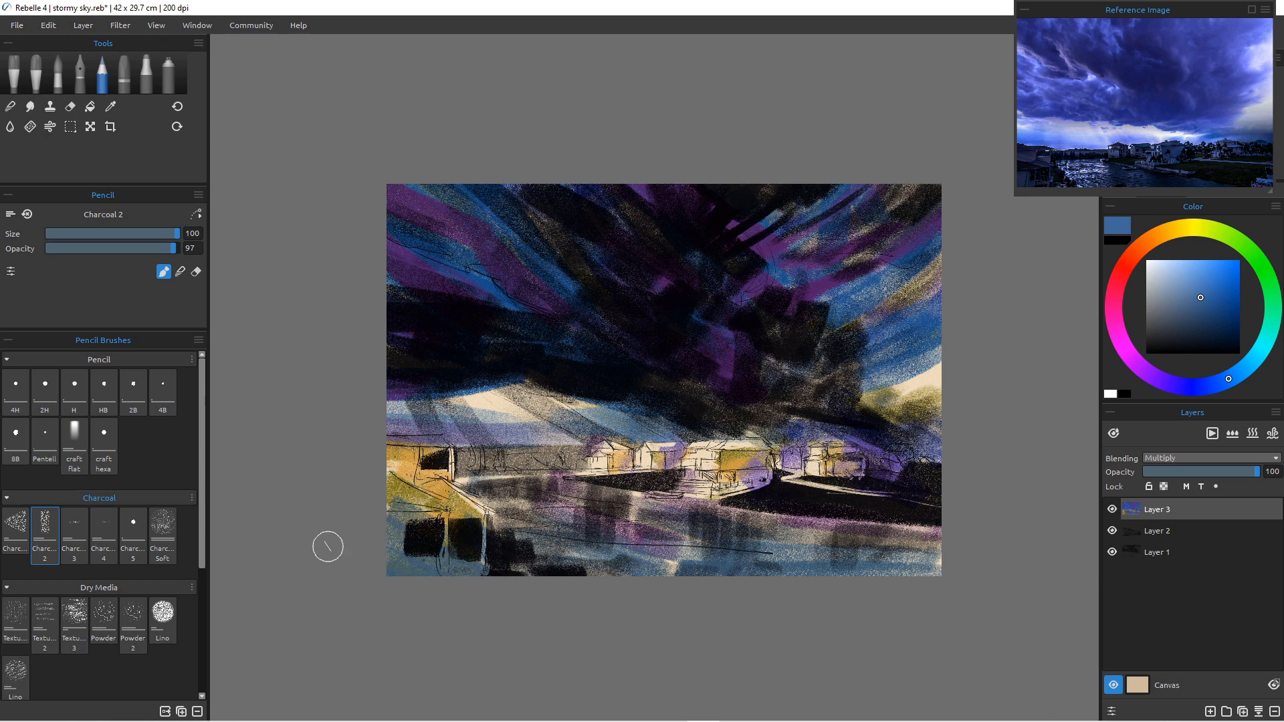
{"action": "mouse_move", "coordinate": [375, 459]}
{"action": "left_mouse_down"}
{"action": "mouse_move", "coordinate": [421, 468]}
{"action": "mouse_move", "coordinate": [372, 458]}
{"action": "mouse_move", "coordinate": [415, 474]}
{"action": "mouse_move", "coordinate": [401, 471]}
{"action": "mouse_move", "coordinate": [421, 501]}
{"action": "mouse_move", "coordinate": [384, 472]}
{"action": "left_mouse_up"}
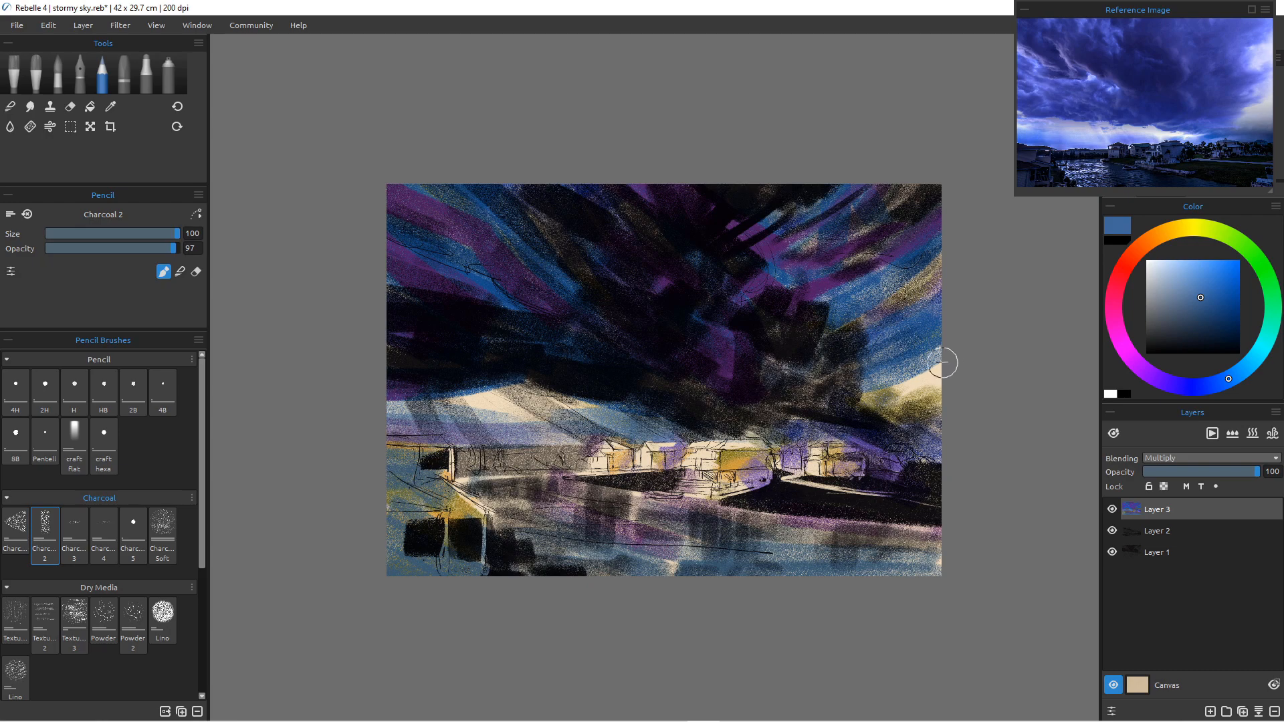
{"action": "mouse_move", "coordinate": [943, 363]}
{"action": "left_mouse_down"}
{"action": "mouse_move", "coordinate": [869, 385]}
{"action": "mouse_move", "coordinate": [909, 387]}
{"action": "mouse_move", "coordinate": [899, 397]}
{"action": "left_mouse_up"}
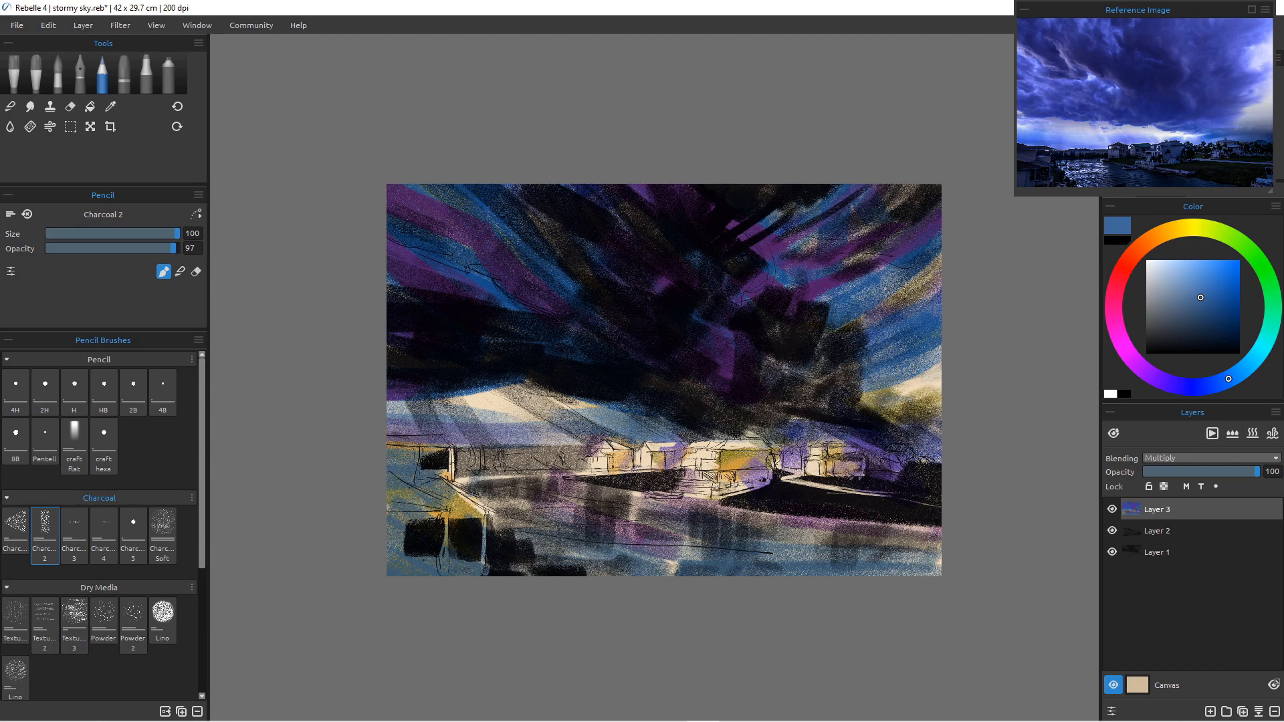
Erase stray tint from the central village house, its waterfront steps and the boat with the Chisel eraser at size 53.
{"action": "scroll", "coordinate": [702, 482], "scroll_direction": "up", "scroll_amount": 3}
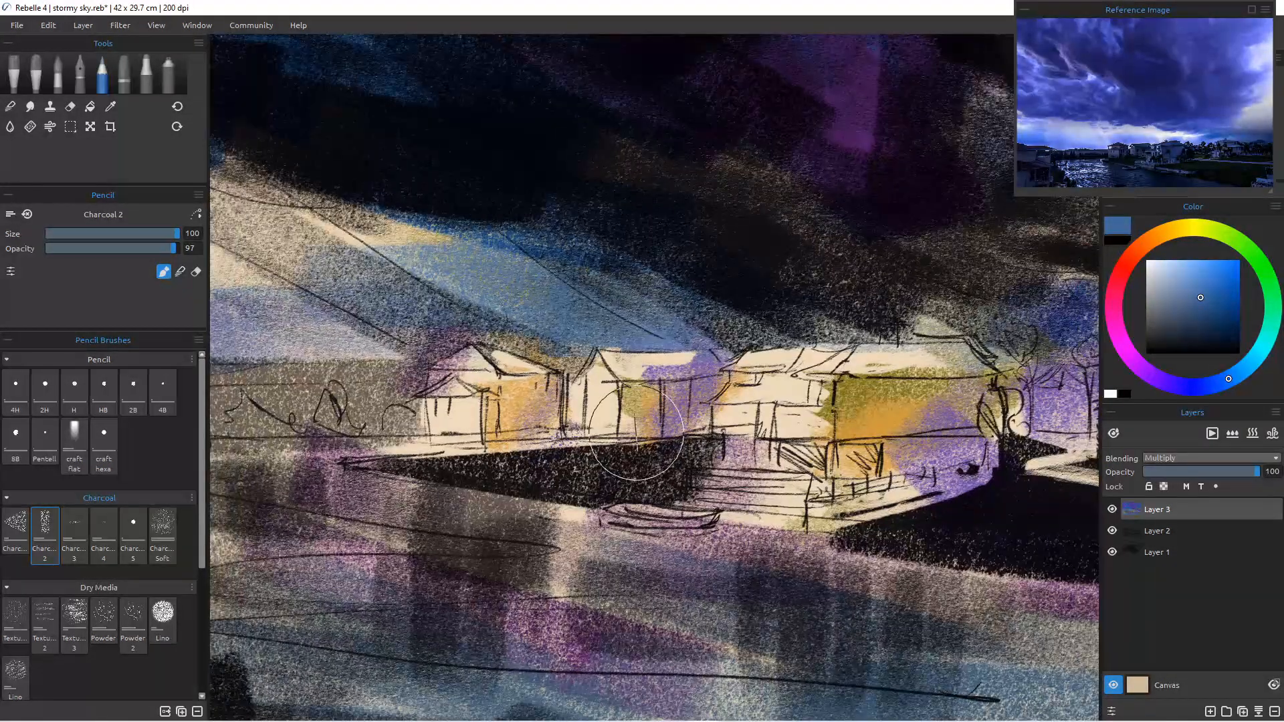
{"action": "key", "text": "e"}
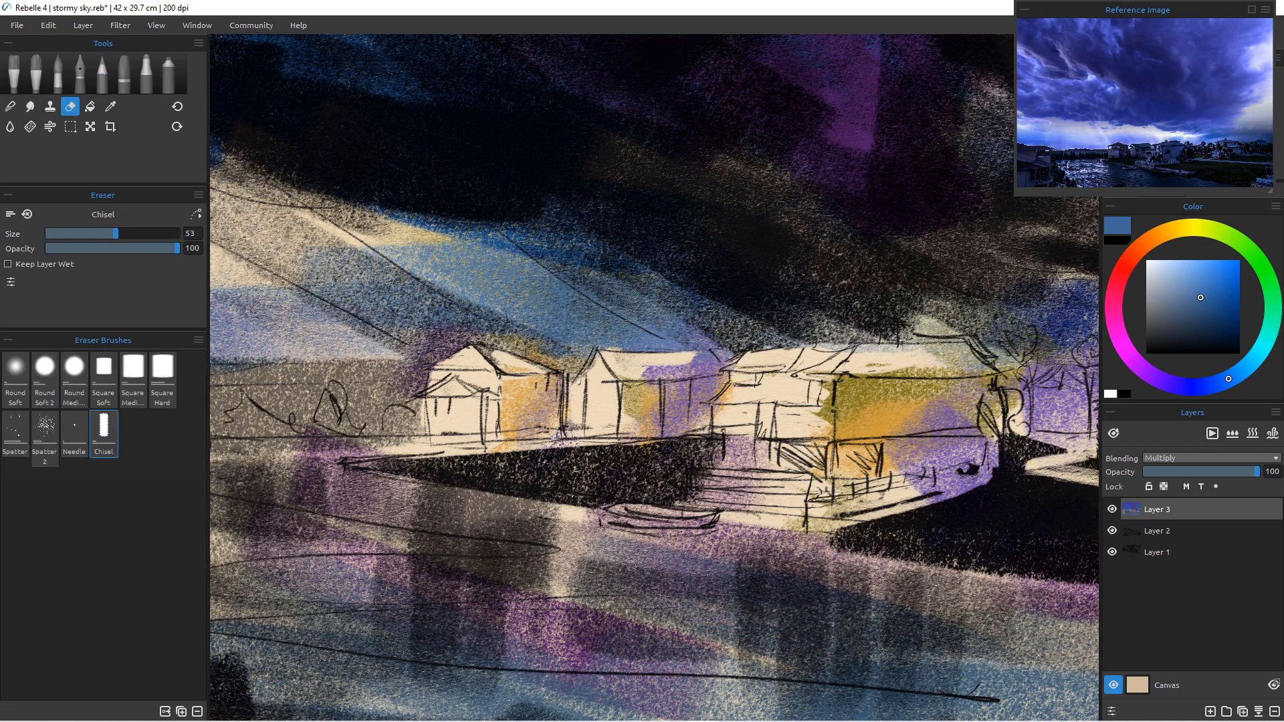
{"action": "mouse_move", "coordinate": [815, 371]}
{"action": "left_mouse_down"}
{"action": "mouse_move", "coordinate": [820, 425]}
{"action": "mouse_move", "coordinate": [830, 377]}
{"action": "left_mouse_up"}
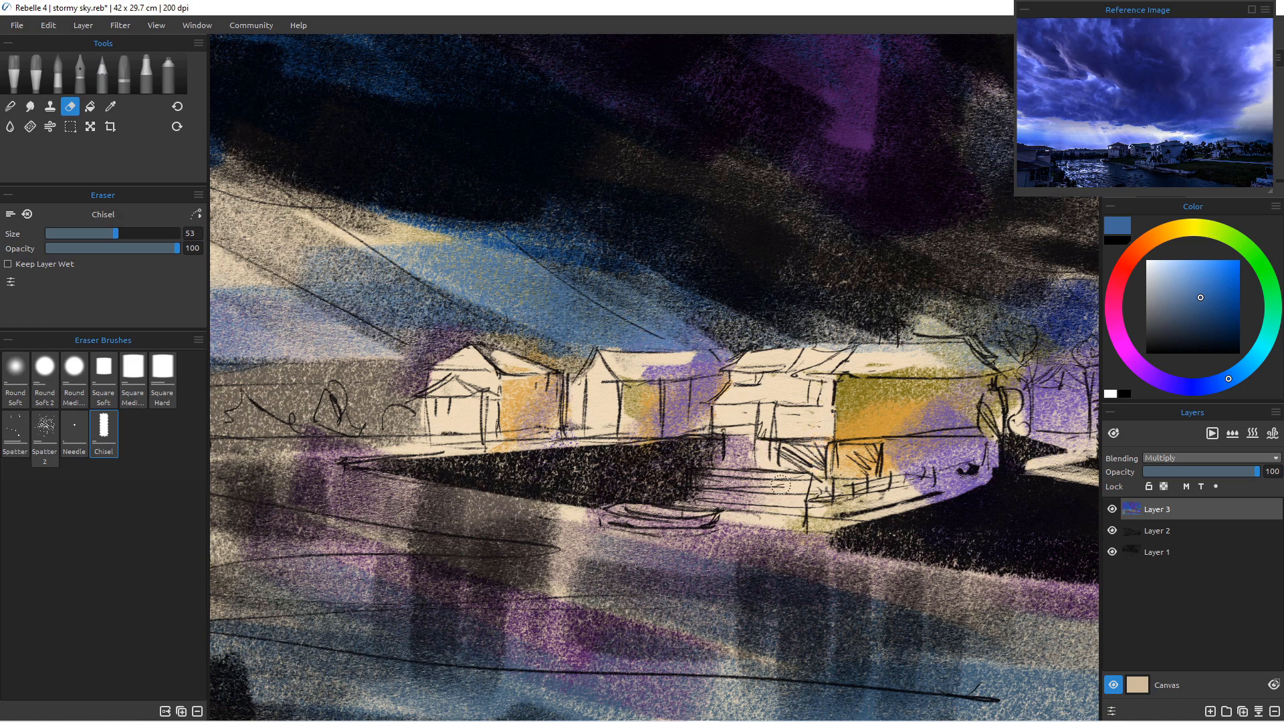
{"action": "left_click_drag", "start_coordinate": [788, 524], "coordinate": [734, 521]}
{"action": "mouse_move", "coordinate": [651, 514]}
{"action": "left_mouse_down"}
{"action": "mouse_move", "coordinate": [625, 512]}
{"action": "mouse_move", "coordinate": [684, 516]}
{"action": "left_mouse_up"}
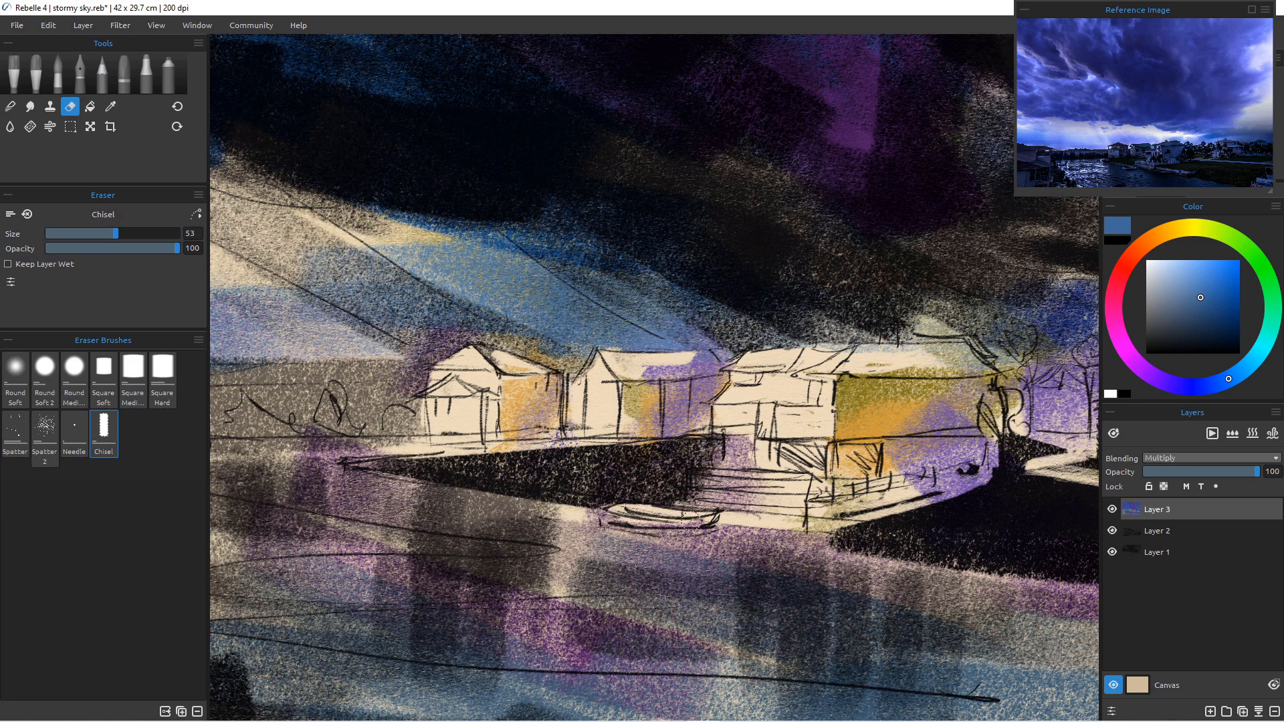
{"action": "left_click_drag", "start_coordinate": [950, 372], "coordinate": [839, 373]}
{"action": "key", "text": "e"}
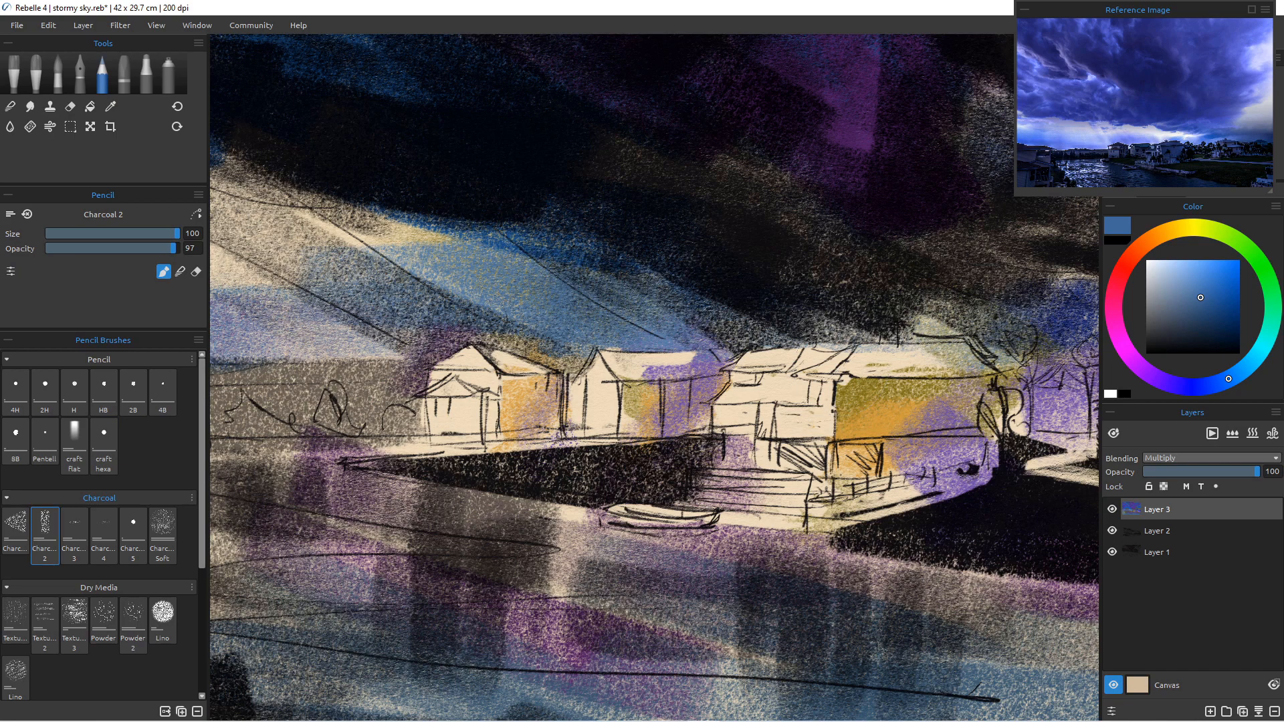
Erase the blue tint from the roof and walls of the left village house with the Chisel eraser at size 53.
{"action": "scroll", "coordinate": [620, 557], "scroll_direction": "down", "scroll_amount": 5}
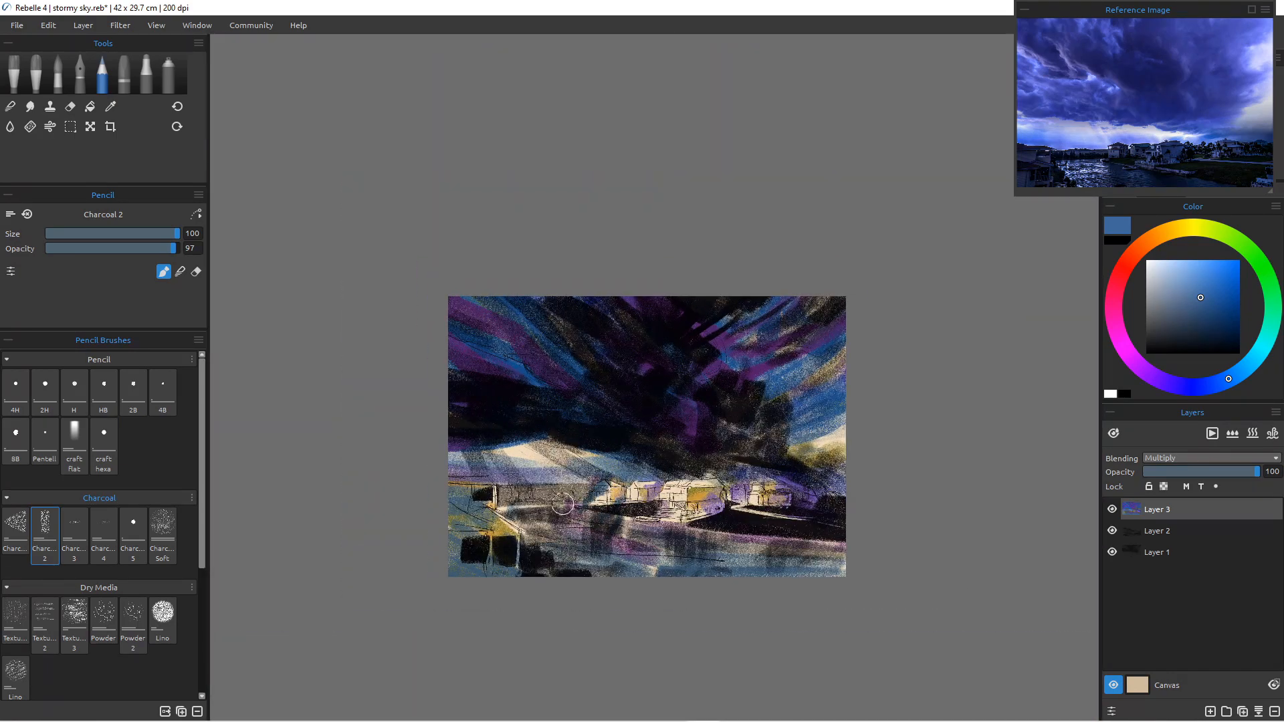
{"action": "key", "text": "e"}
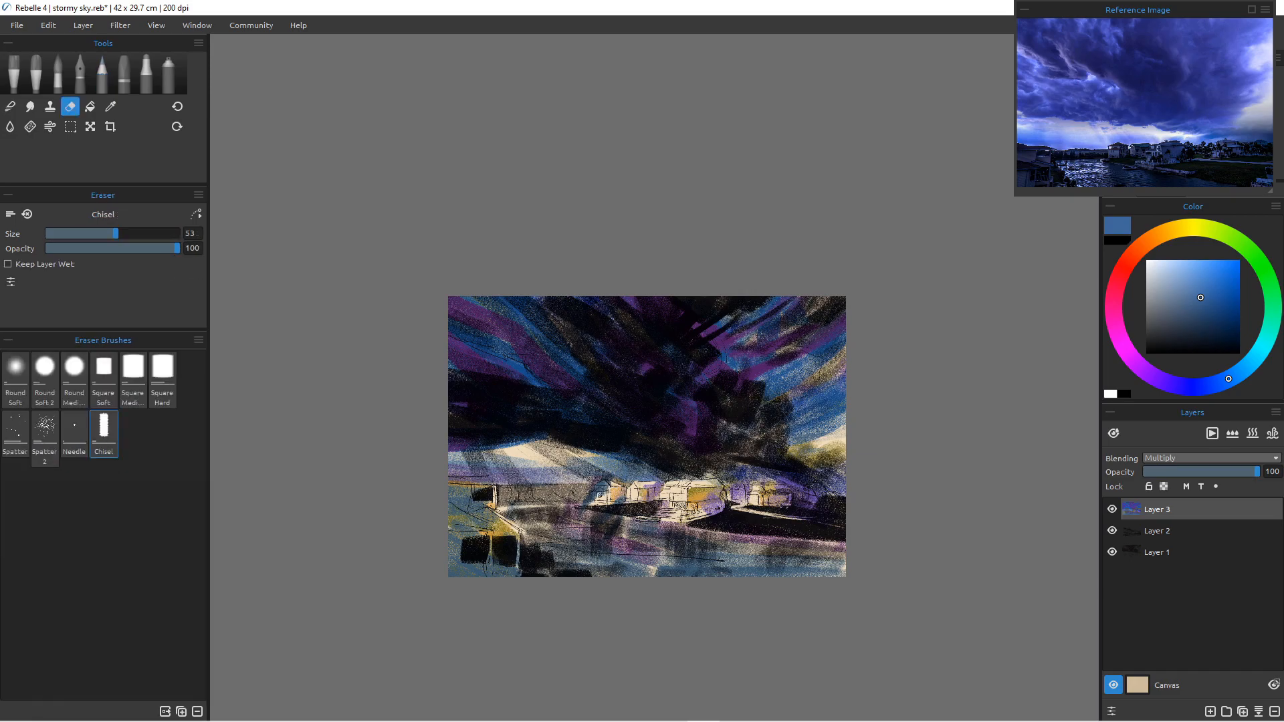
{"action": "key", "text": "e"}
{"action": "scroll", "coordinate": [652, 495], "scroll_direction": "up", "scroll_amount": 6}
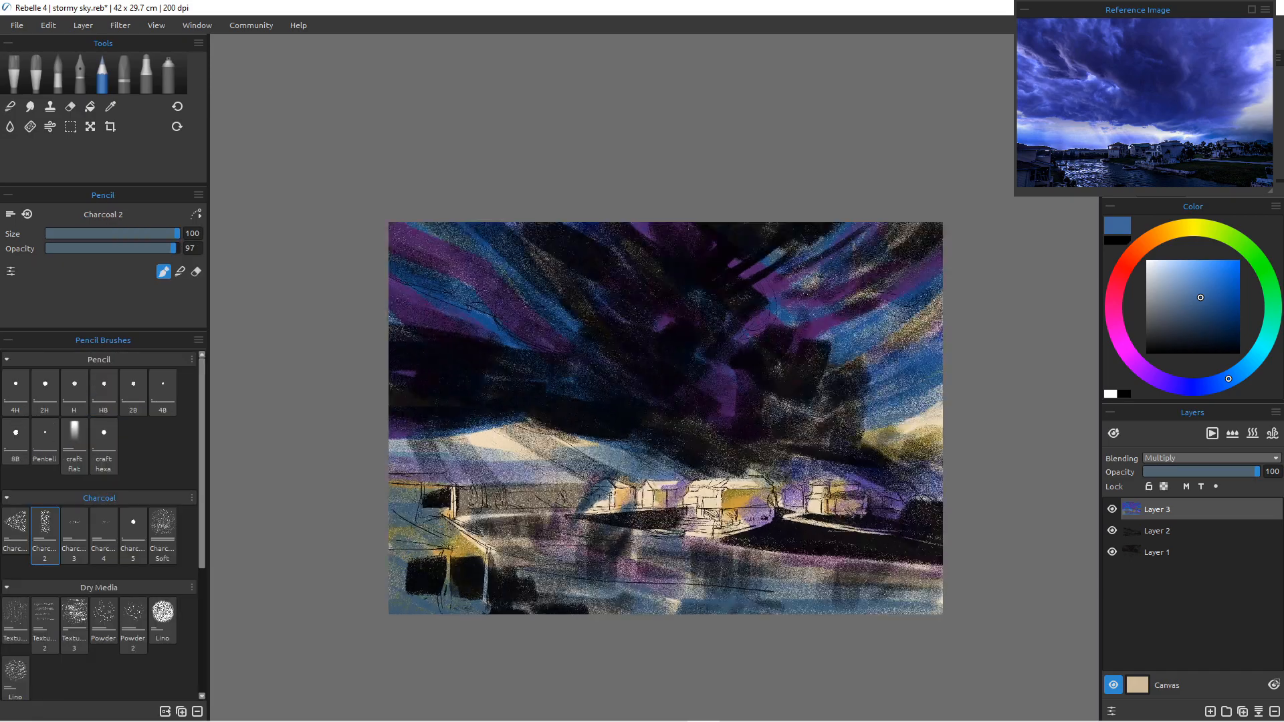
{"action": "key", "text": "e"}
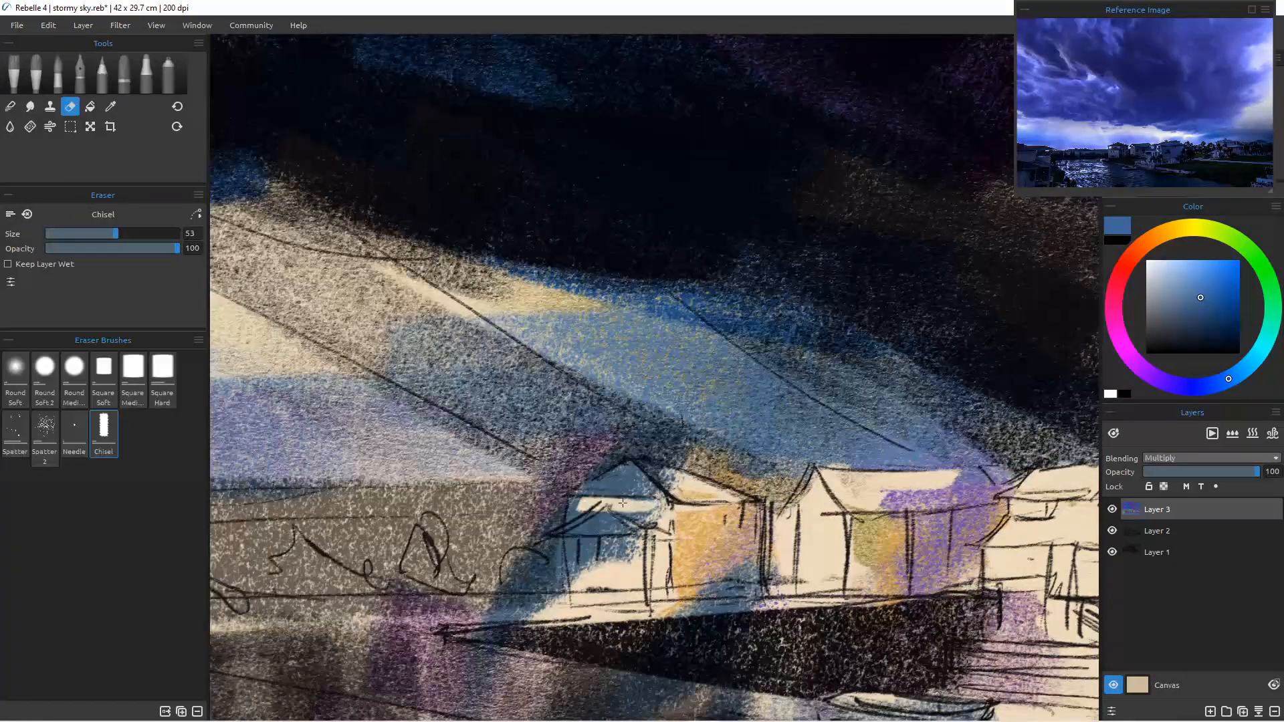
{"action": "right_click", "coordinate": [578, 528]}
{"action": "left_click", "coordinate": [578, 528]}
{"action": "key", "text": "e"}
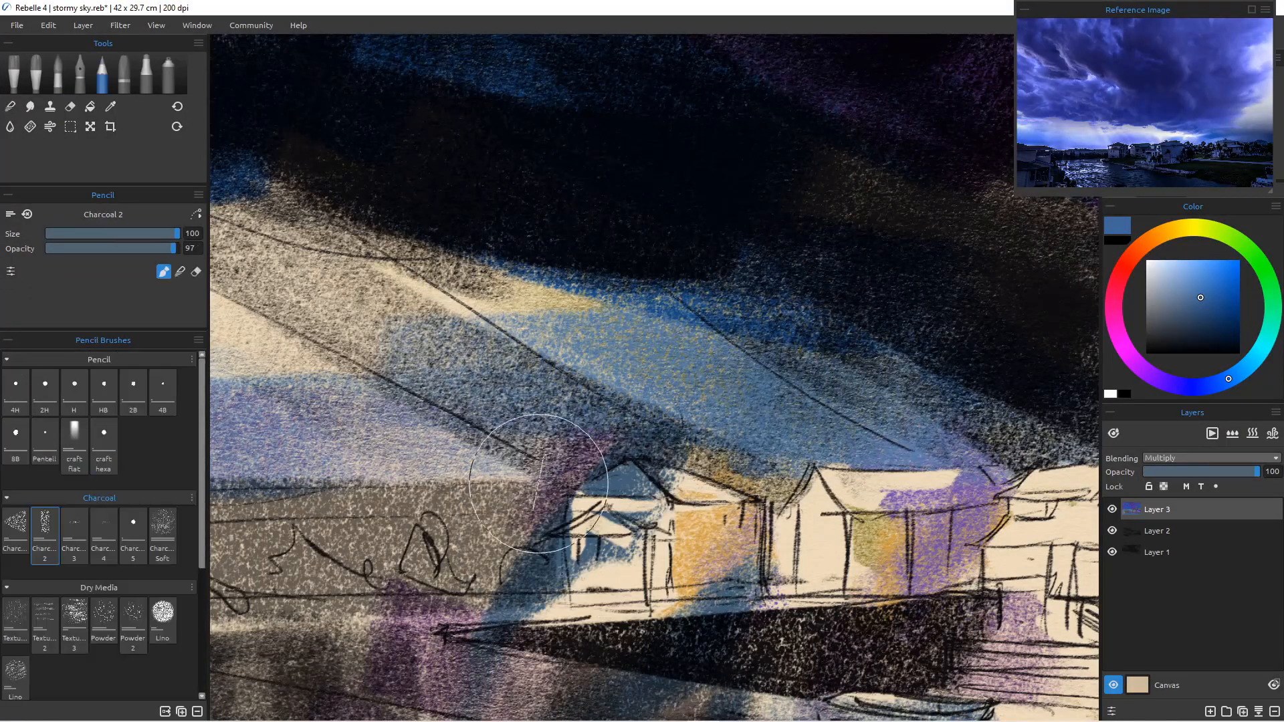
{"action": "key", "text": "e"}
{"action": "mouse_move", "coordinate": [638, 521]}
{"action": "left_mouse_down"}
{"action": "mouse_move", "coordinate": [572, 579]}
{"action": "mouse_move", "coordinate": [625, 521]}
{"action": "mouse_move", "coordinate": [639, 532]}
{"action": "mouse_move", "coordinate": [636, 496]}
{"action": "mouse_move", "coordinate": [656, 501]}
{"action": "mouse_move", "coordinate": [581, 494]}
{"action": "mouse_move", "coordinate": [628, 490]}
{"action": "left_mouse_up"}
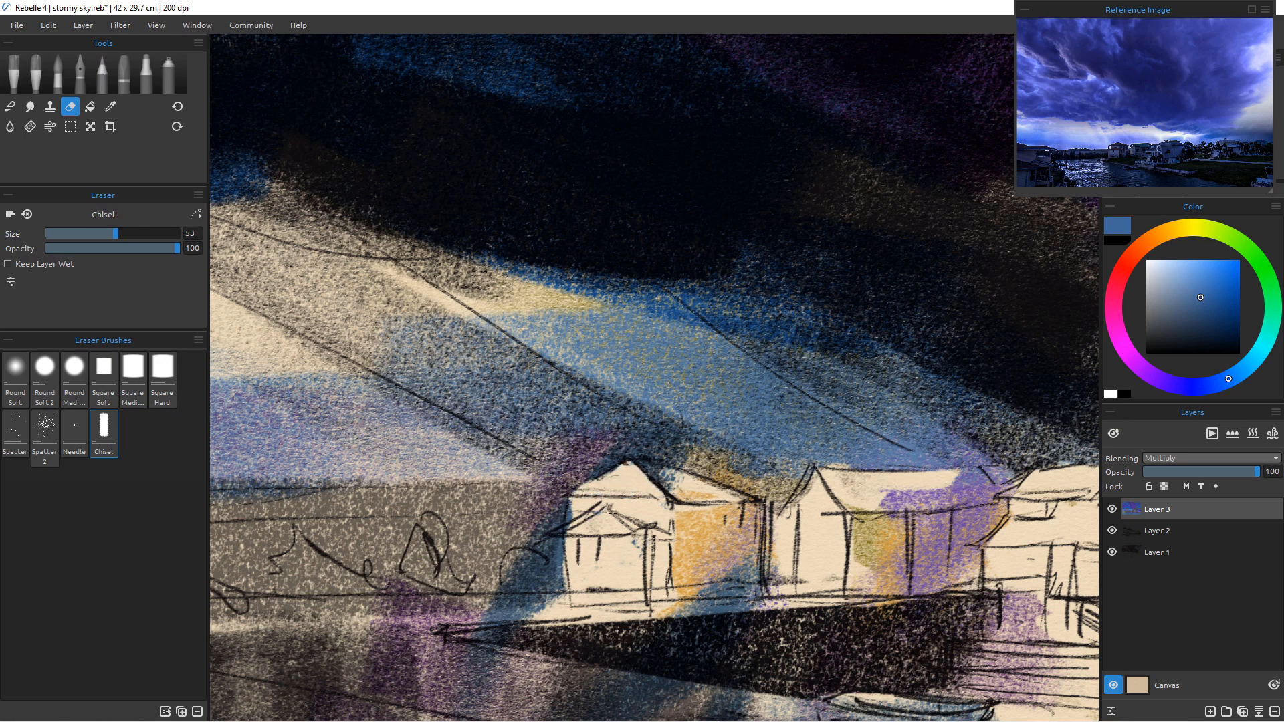
{"action": "left_click_drag", "start_coordinate": [579, 577], "coordinate": [571, 590]}
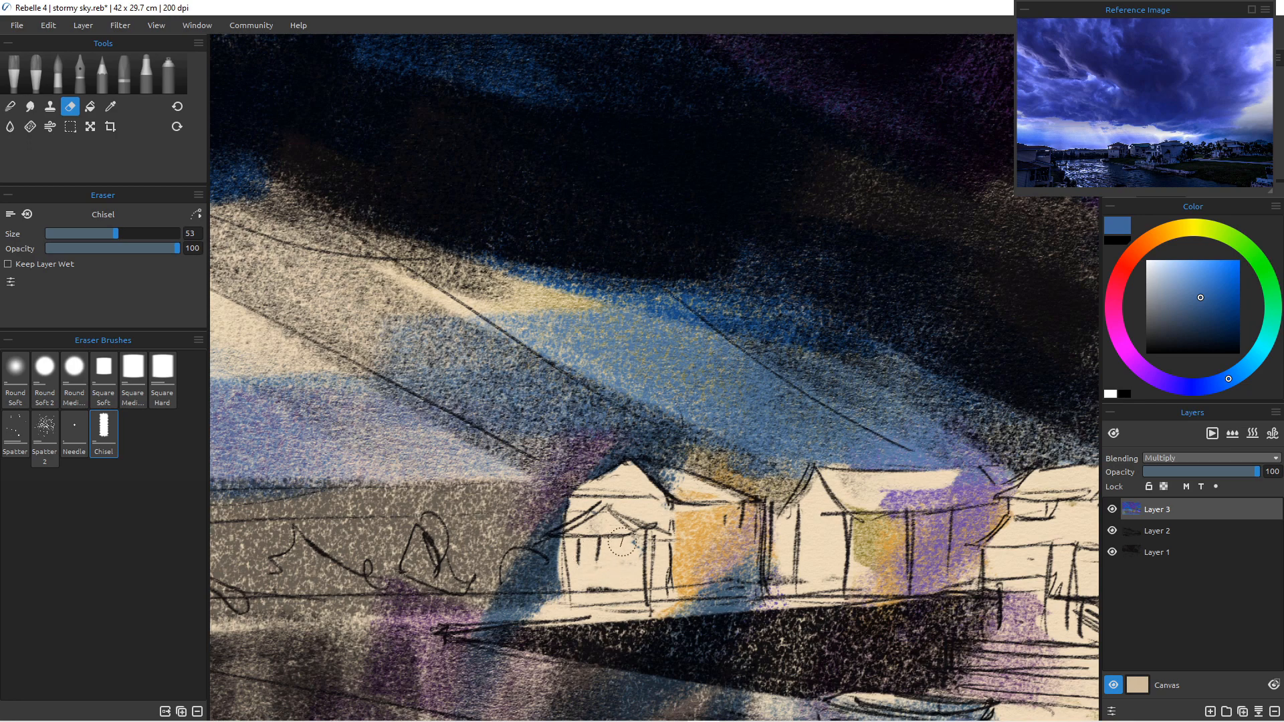
{"action": "key", "text": "p"}
Examine the tinted drawing as a whole and closer up around the village, water and sky.
{"action": "scroll", "coordinate": [622, 543], "scroll_direction": "down", "scroll_amount": 5}
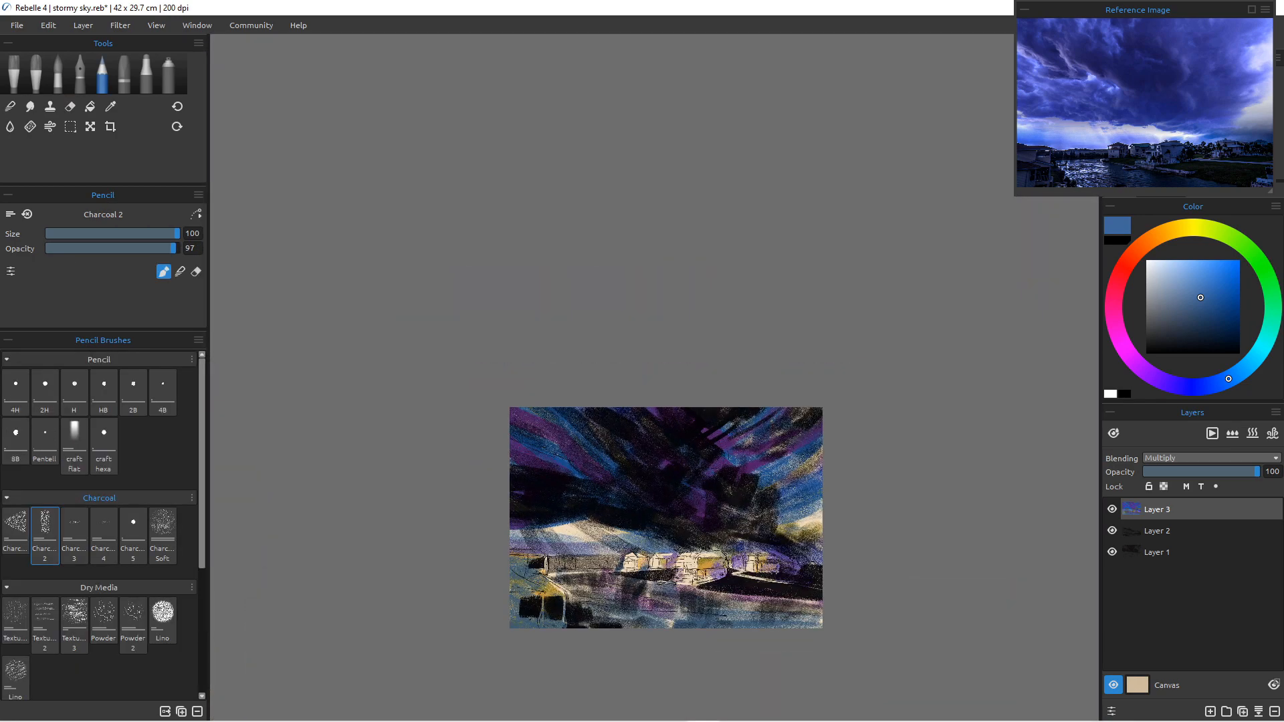
{"action": "scroll", "coordinate": [622, 588], "scroll_direction": "up", "scroll_amount": 6}
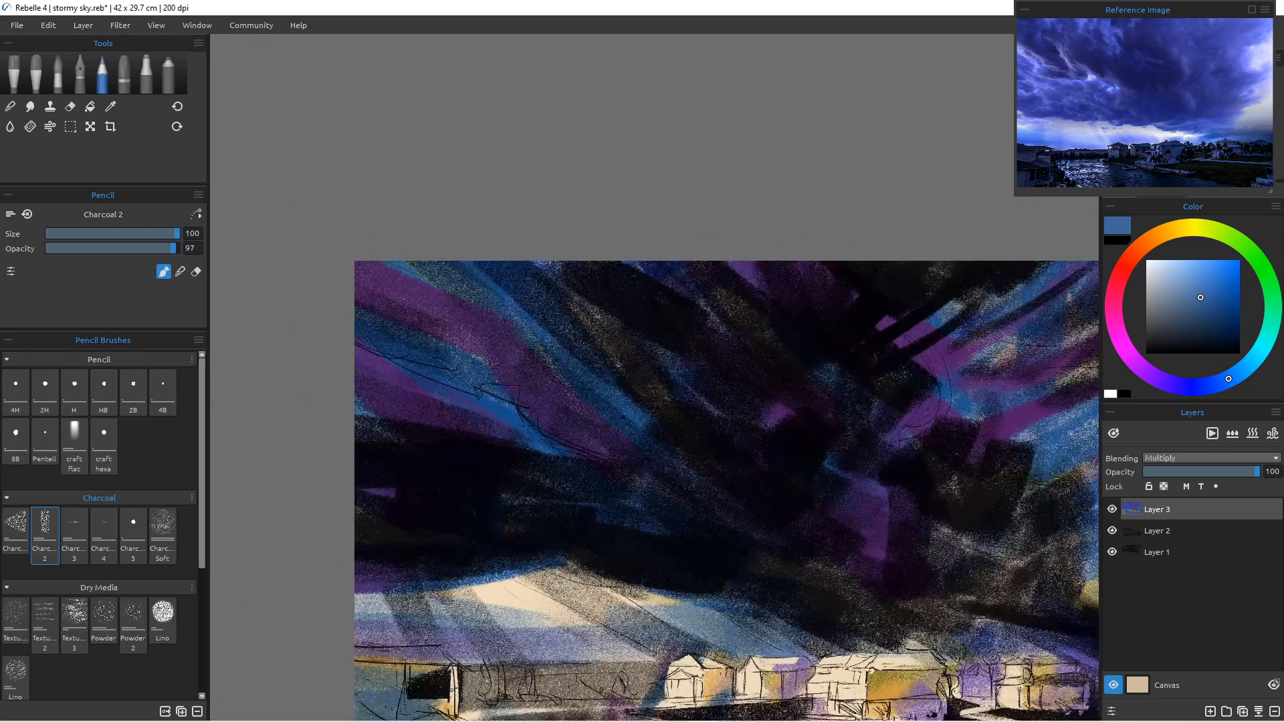
{"action": "scroll", "coordinate": [603, 402], "scroll_direction": "down", "scroll_amount": 2}
{"action": "scroll", "coordinate": [603, 403], "scroll_direction": "up", "scroll_amount": 1}
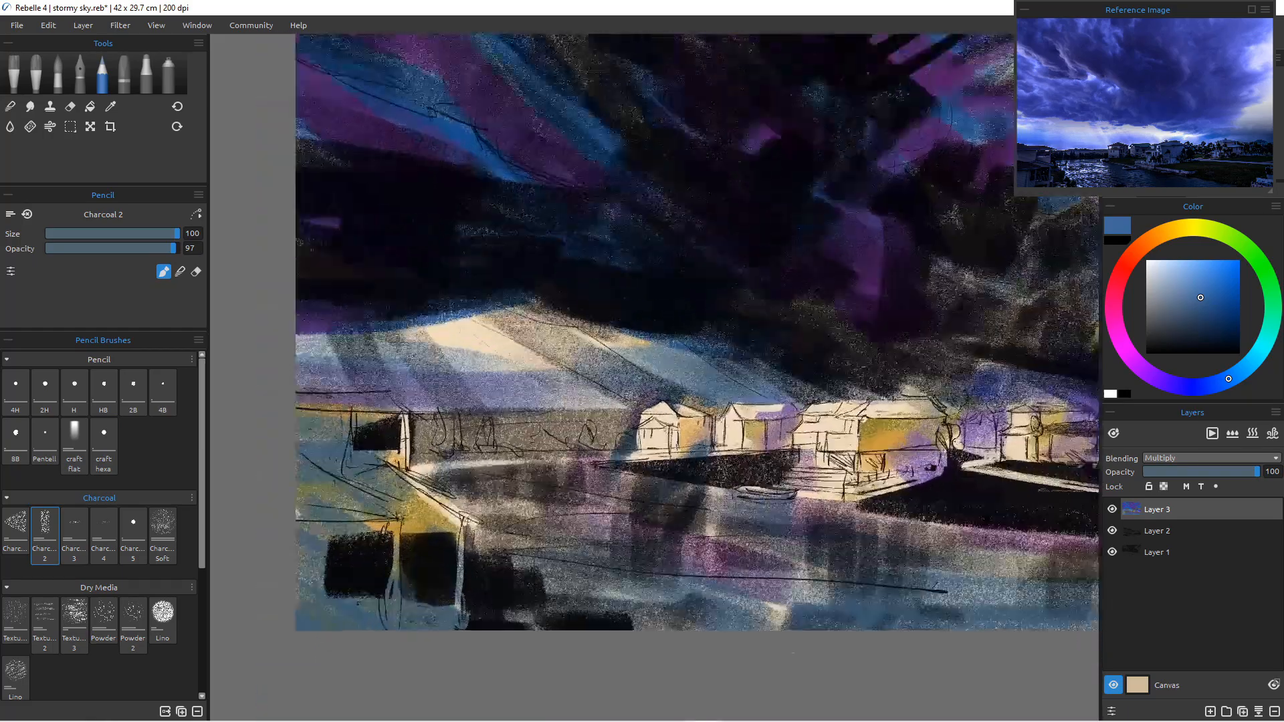
{"action": "scroll", "coordinate": [860, 433], "scroll_direction": "down", "scroll_amount": 3}
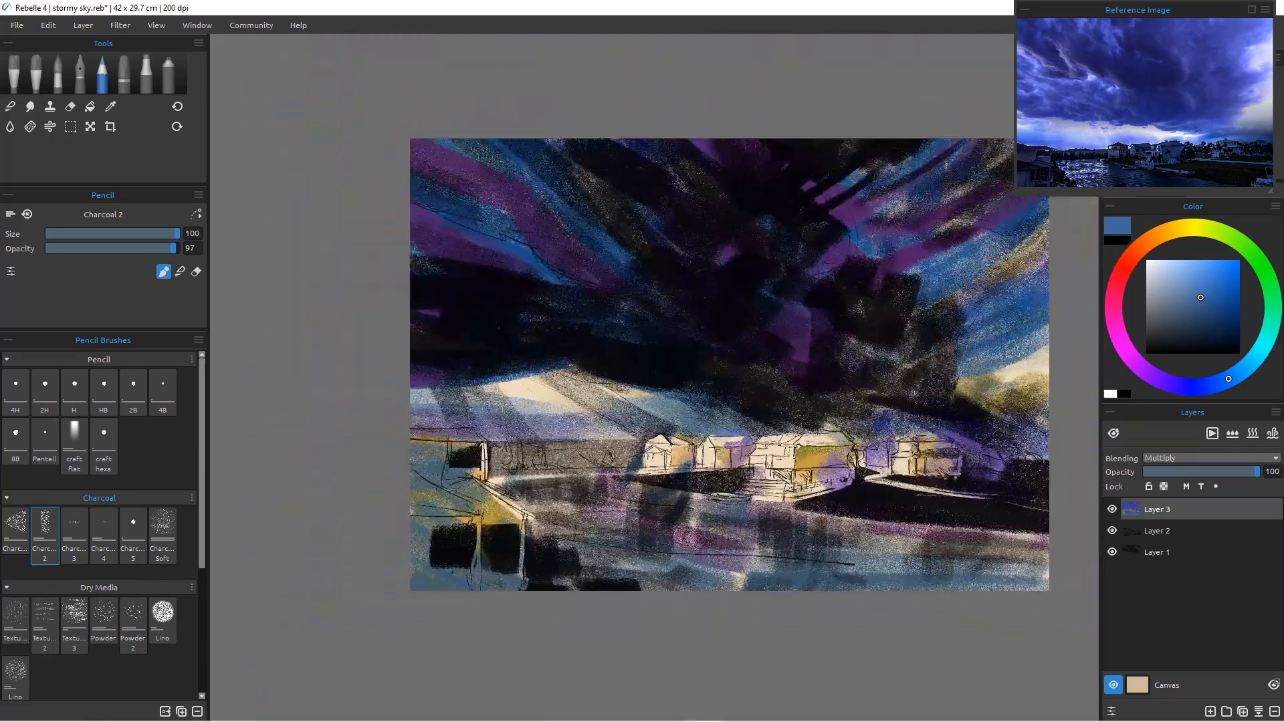
{"action": "left_click_drag", "start_coordinate": [694, 502], "coordinate": [644, 535]}
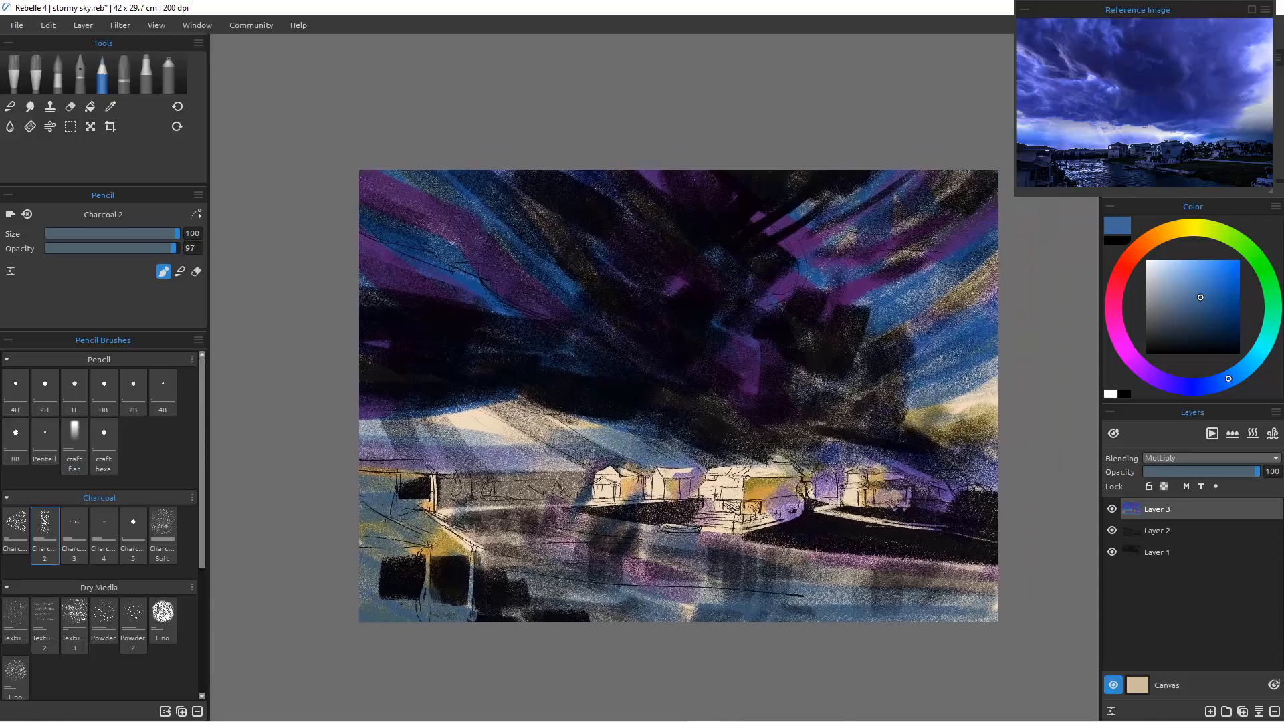
{"action": "scroll", "coordinate": [643, 535], "scroll_direction": "up", "scroll_amount": 3}
{"action": "scroll", "coordinate": [644, 535], "scroll_direction": "down", "scroll_amount": 4}
{"action": "scroll", "coordinate": [640, 532], "scroll_direction": "up", "scroll_amount": 2}
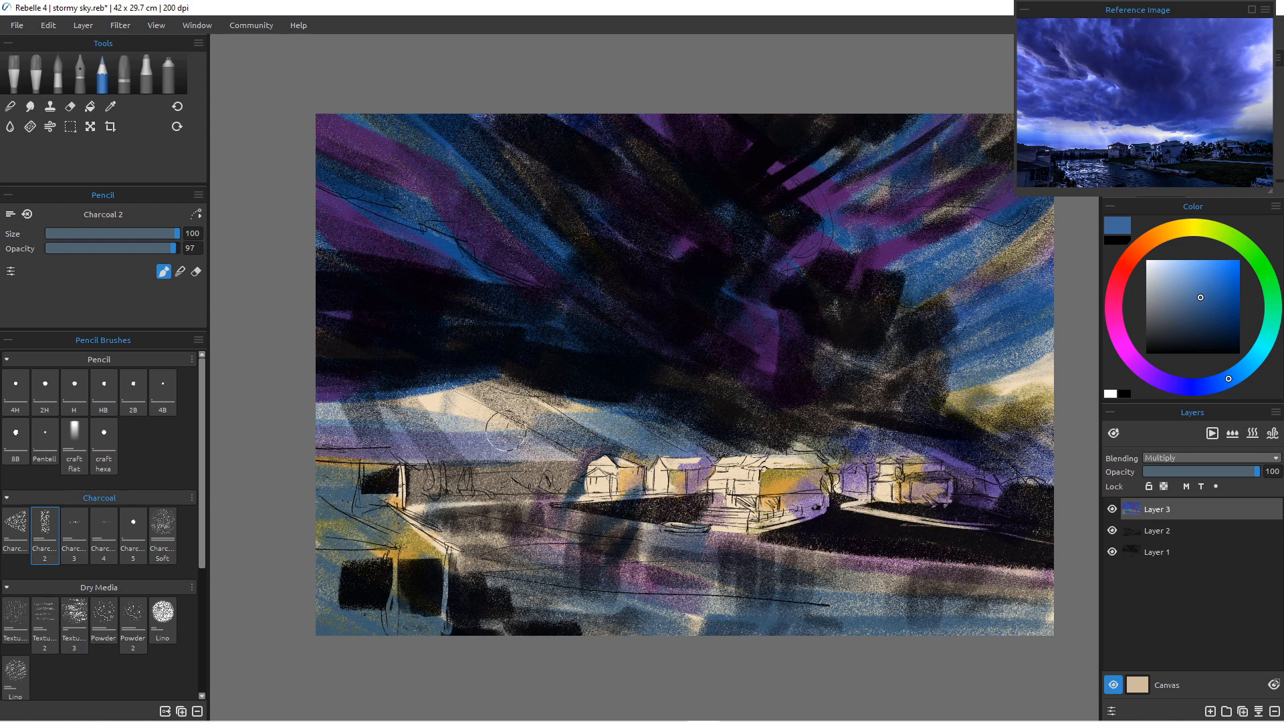
Glaze the bright left-hand sky and the light patch at the drawing's right edge with pale pink using Charcoal 2.
{"action": "left_click", "coordinate": [1167, 275]}
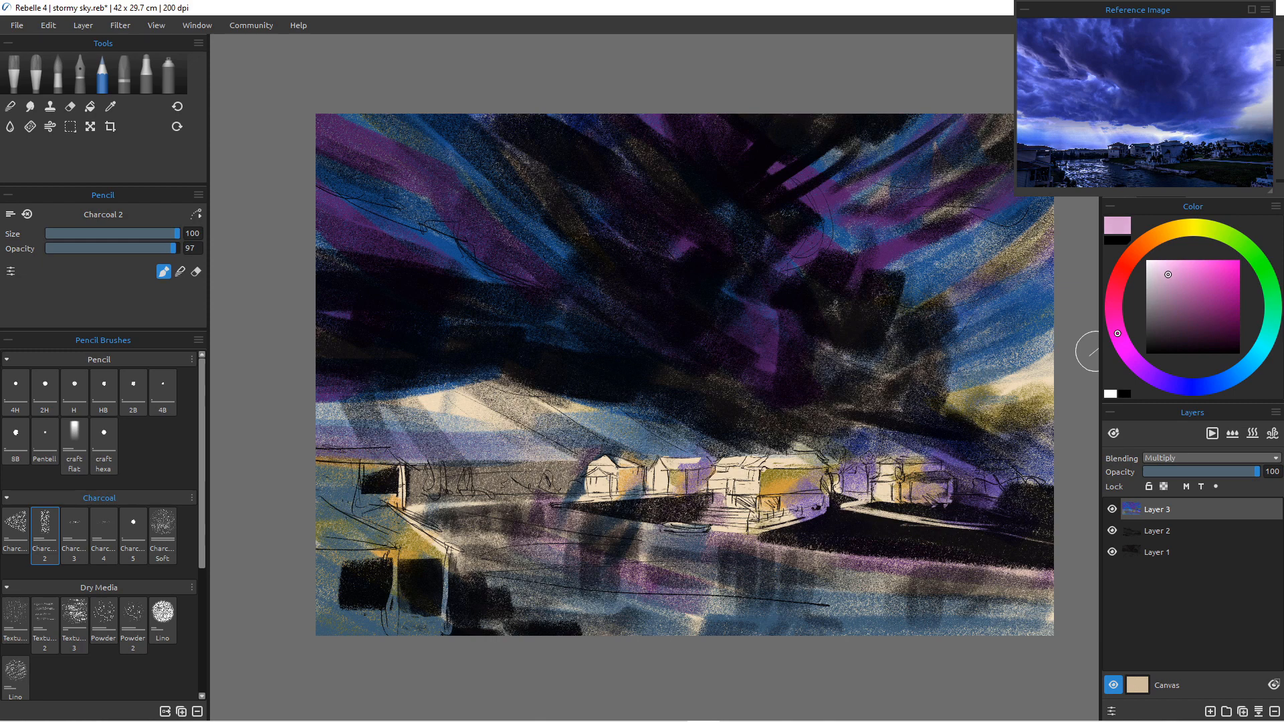
{"action": "mouse_move", "coordinate": [462, 402]}
{"action": "left_mouse_down"}
{"action": "mouse_move", "coordinate": [596, 419]}
{"action": "mouse_move", "coordinate": [488, 399]}
{"action": "mouse_move", "coordinate": [435, 409]}
{"action": "mouse_move", "coordinate": [466, 391]}
{"action": "mouse_move", "coordinate": [479, 391]}
{"action": "mouse_move", "coordinate": [461, 413]}
{"action": "mouse_move", "coordinate": [547, 416]}
{"action": "mouse_move", "coordinate": [342, 418]}
{"action": "mouse_move", "coordinate": [592, 440]}
{"action": "mouse_move", "coordinate": [557, 424]}
{"action": "mouse_move", "coordinate": [290, 419]}
{"action": "left_mouse_up"}
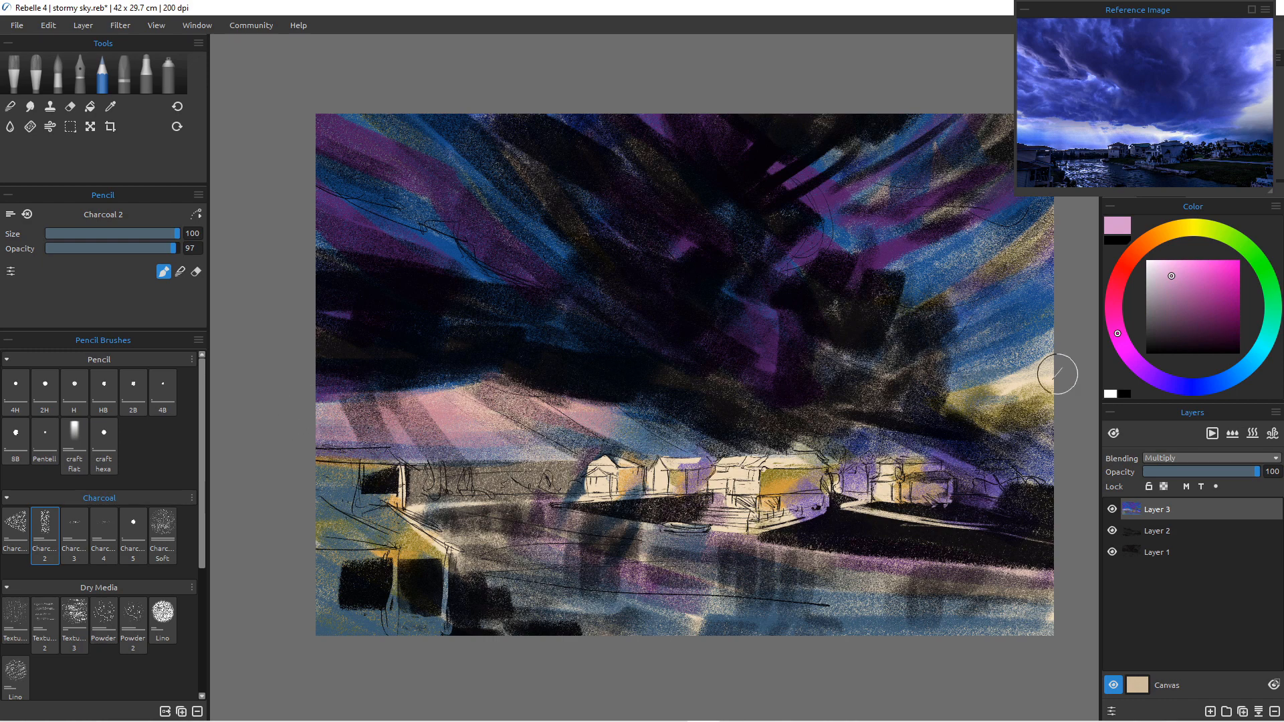
{"action": "left_click_drag", "start_coordinate": [1049, 367], "coordinate": [1081, 395]}
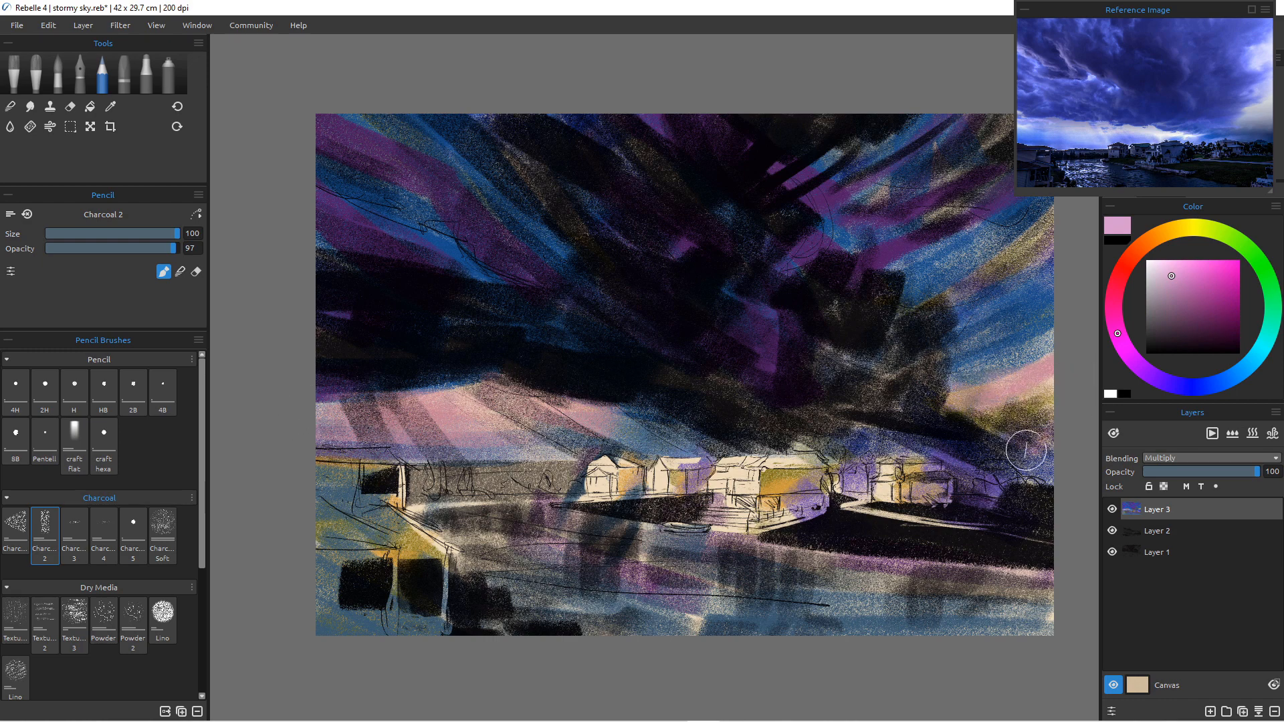
Compare the pink-glazed sky with the village and water at several zoom levels.
{"action": "scroll", "coordinate": [595, 508], "scroll_direction": "down", "scroll_amount": 3}
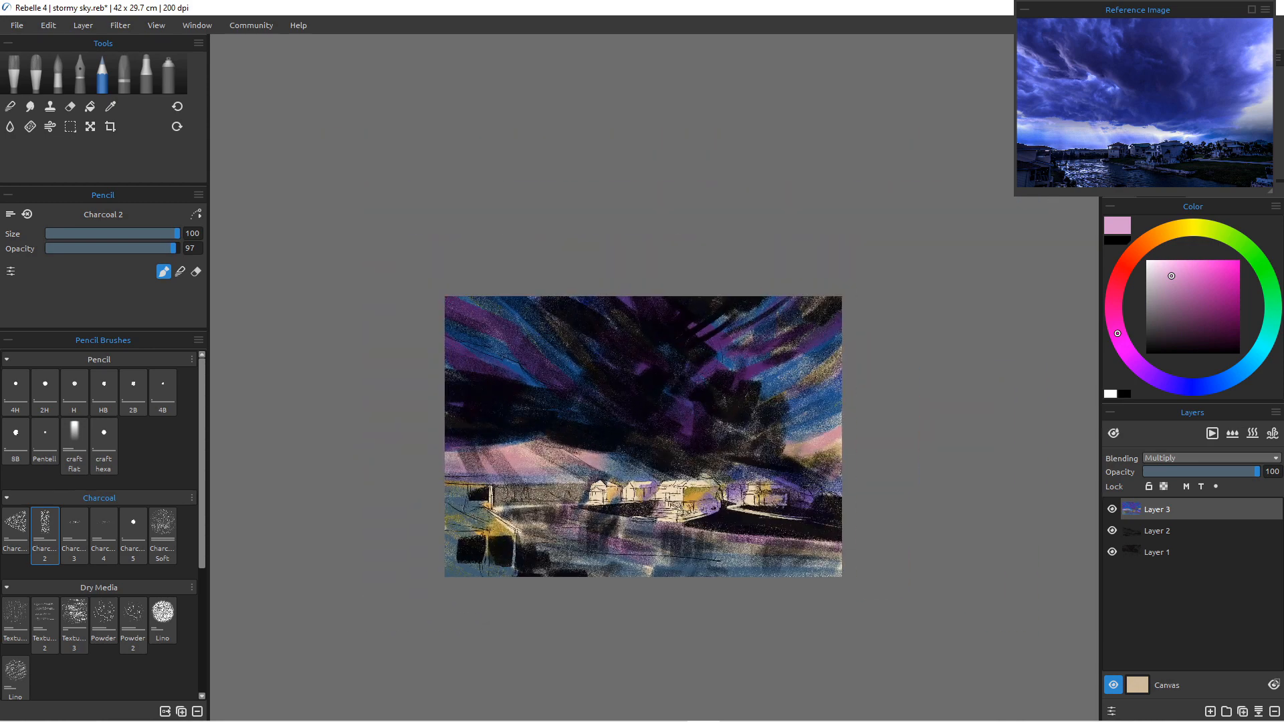
{"action": "scroll", "coordinate": [555, 522], "scroll_direction": "up", "scroll_amount": 4}
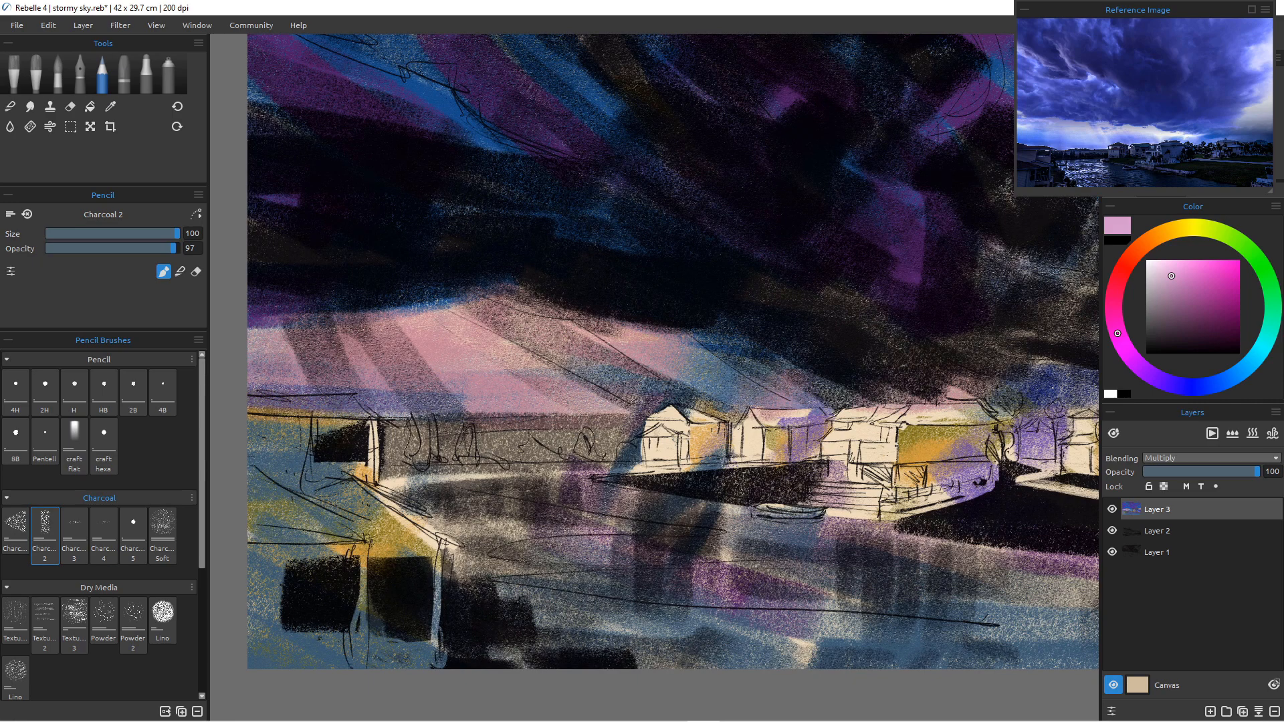
{"action": "scroll", "coordinate": [748, 387], "scroll_direction": "down", "scroll_amount": 5}
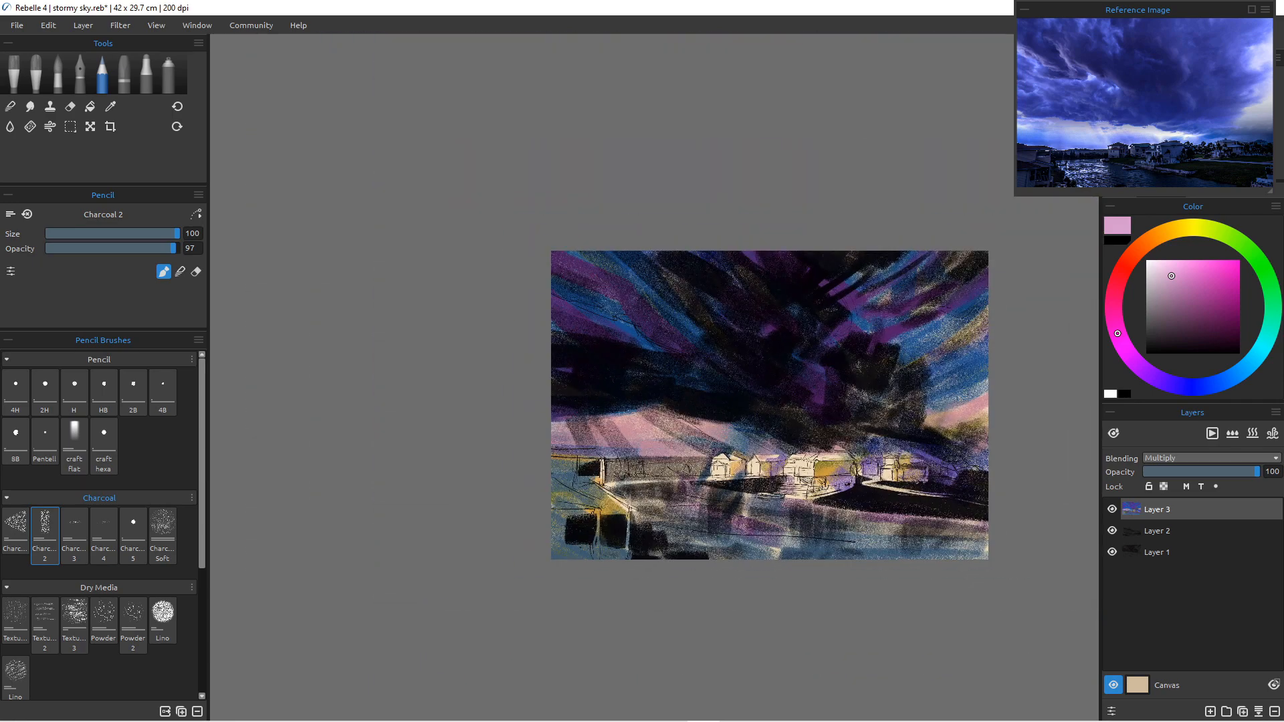
{"action": "left_click_drag", "start_coordinate": [803, 403], "coordinate": [828, 408]}
{"action": "scroll", "coordinate": [809, 455], "scroll_direction": "down", "scroll_amount": 2}
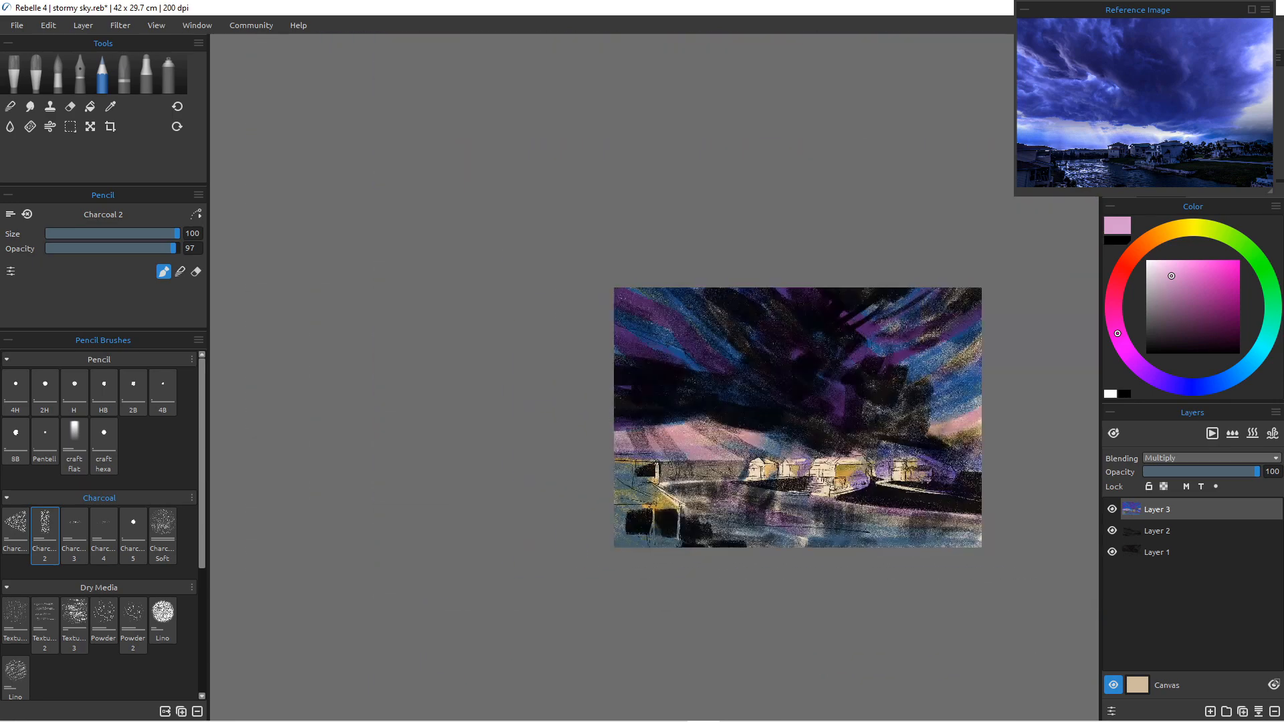
{"action": "scroll", "coordinate": [809, 455], "scroll_direction": "up", "scroll_amount": 5}
{"action": "scroll", "coordinate": [809, 455], "scroll_direction": "down", "scroll_amount": 2}
{"action": "left_click_drag", "start_coordinate": [809, 455], "coordinate": [658, 414]}
{"action": "scroll", "coordinate": [645, 404], "scroll_direction": "up", "scroll_amount": 4}
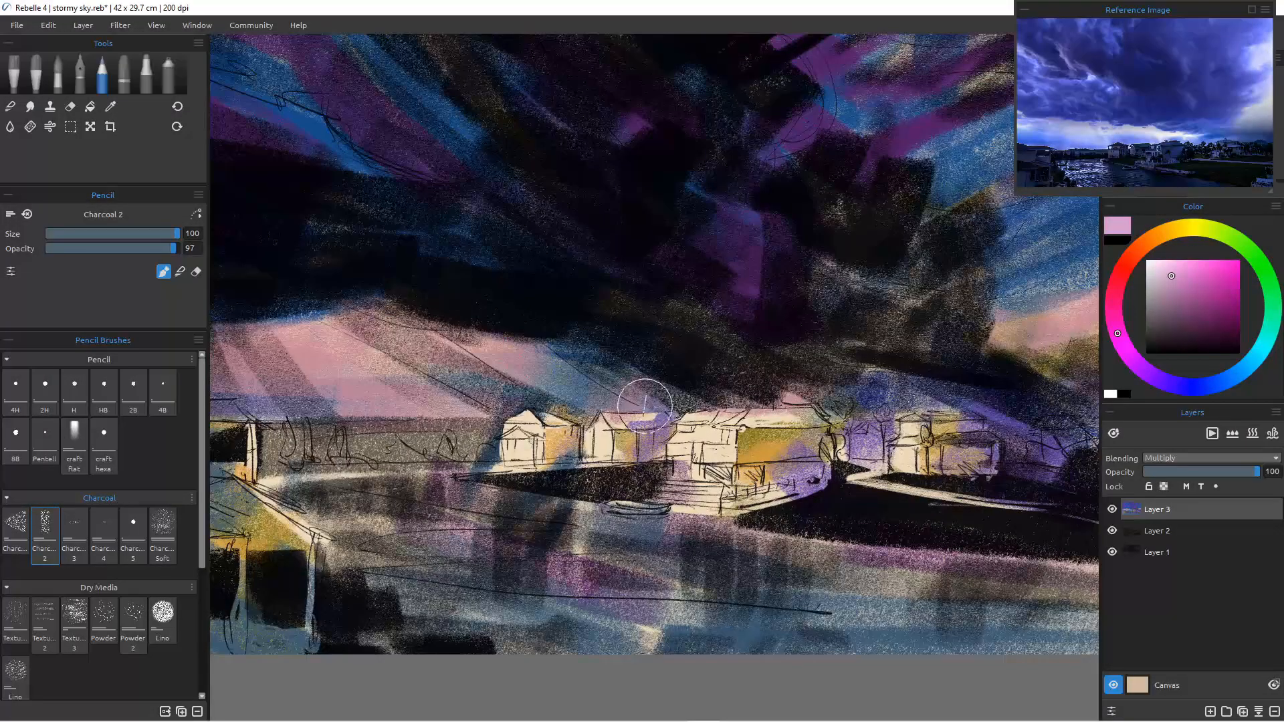
Touch up the left roof edge of the central village house with the Chisel eraser at size 53.
{"action": "key", "text": "e"}
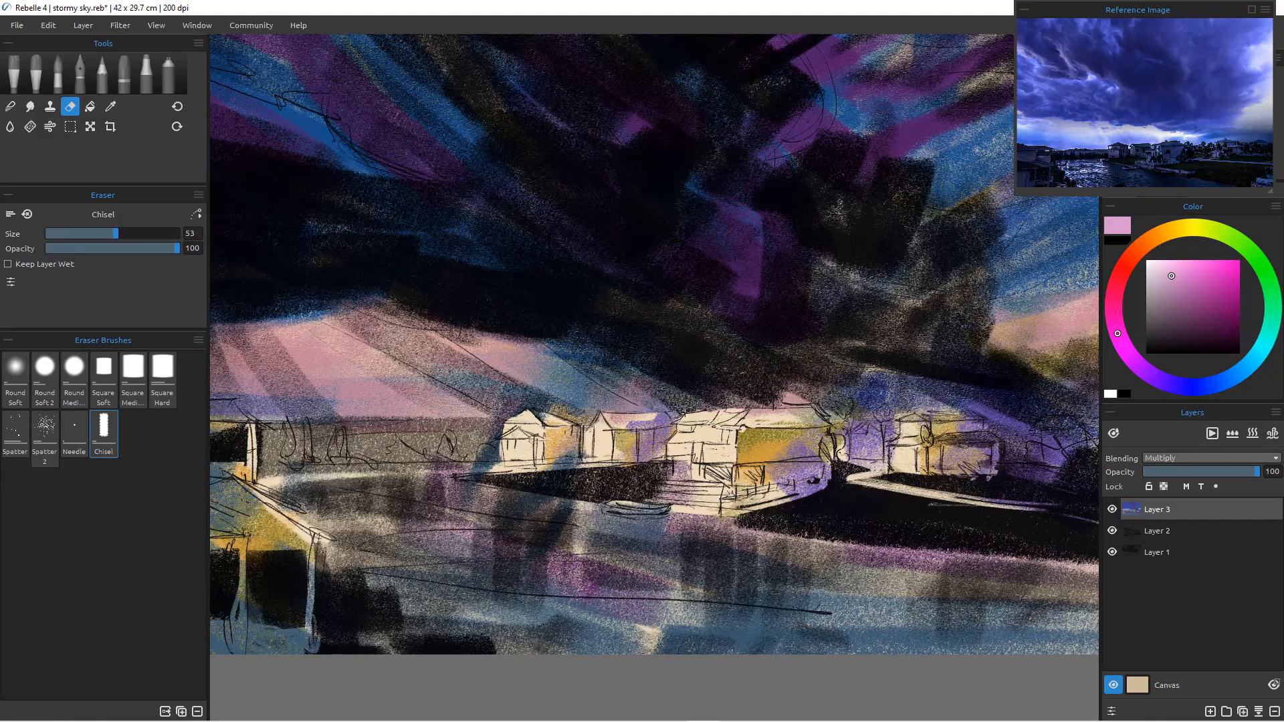
{"action": "right_click", "coordinate": [683, 416]}
{"action": "left_click", "coordinate": [682, 418]}
{"action": "key", "text": "b"}
{"action": "key", "text": "e"}
{"action": "key", "text": "b"}
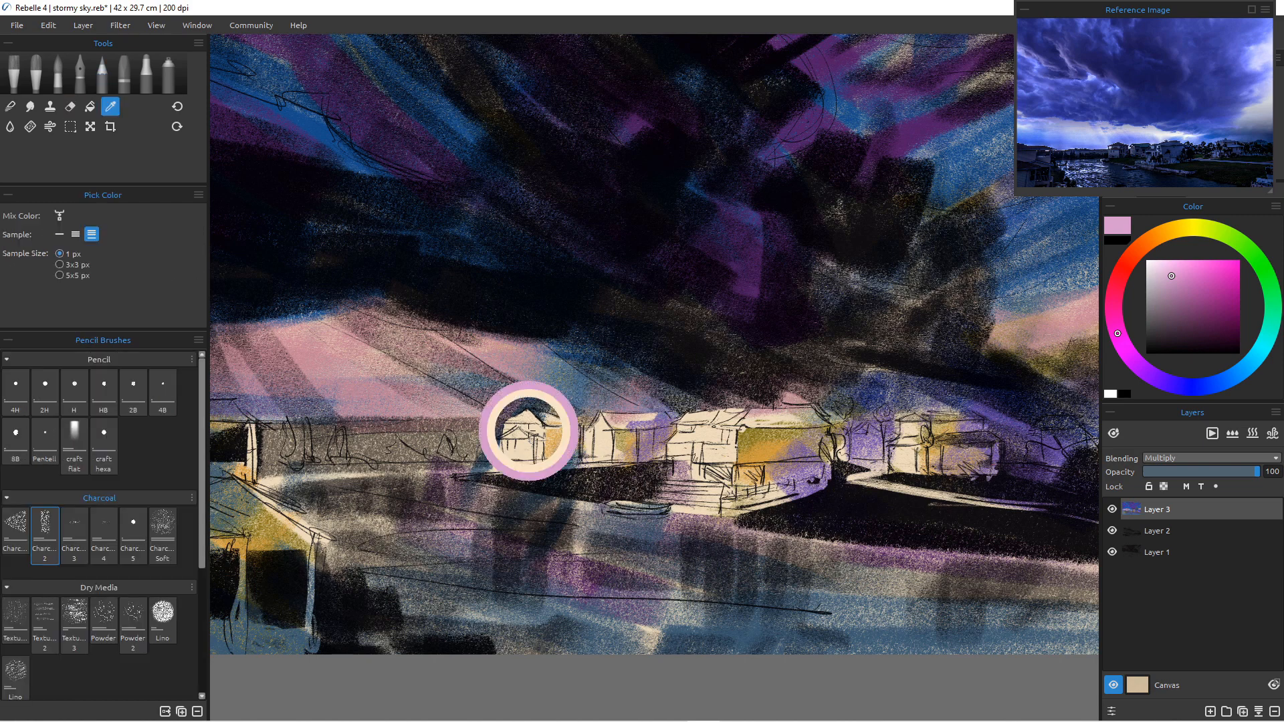
Sample a muted blue from the sky above the left village houses and reduce the Charcoal 2 brush to size 35.
{"action": "left_click", "coordinate": [559, 436], "text": "alt"}
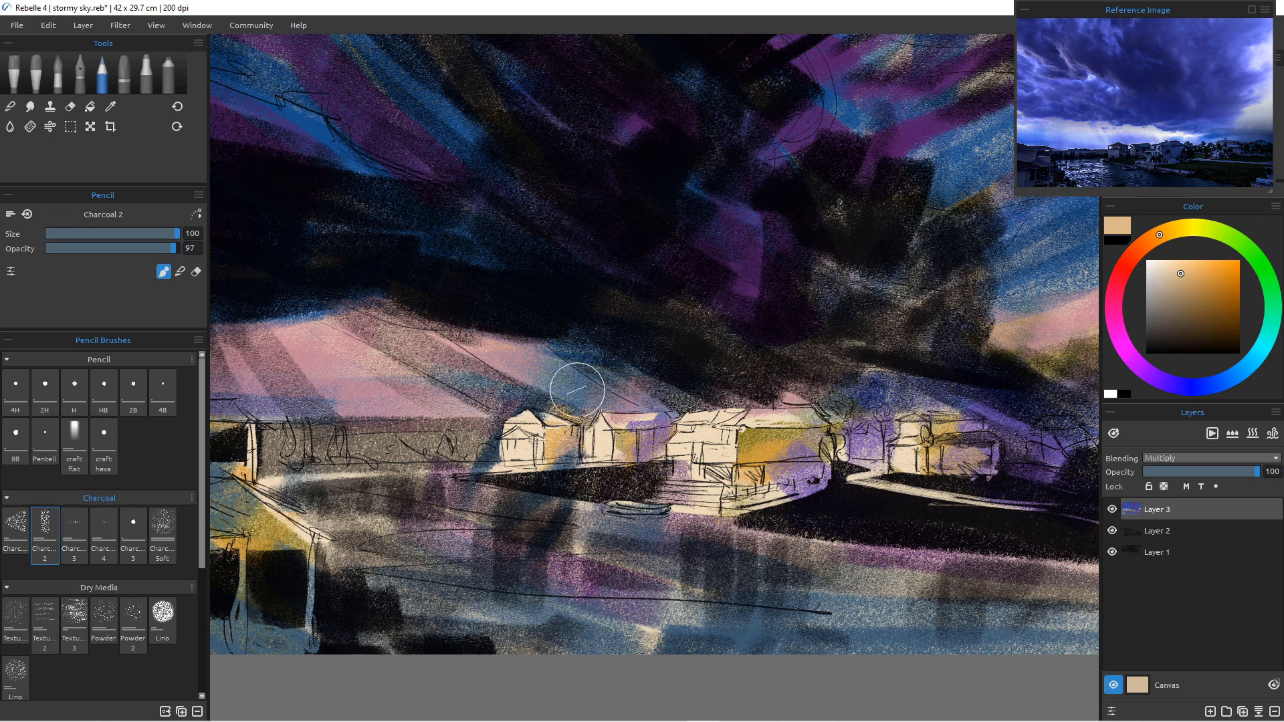
{"action": "key", "text": "alt"}
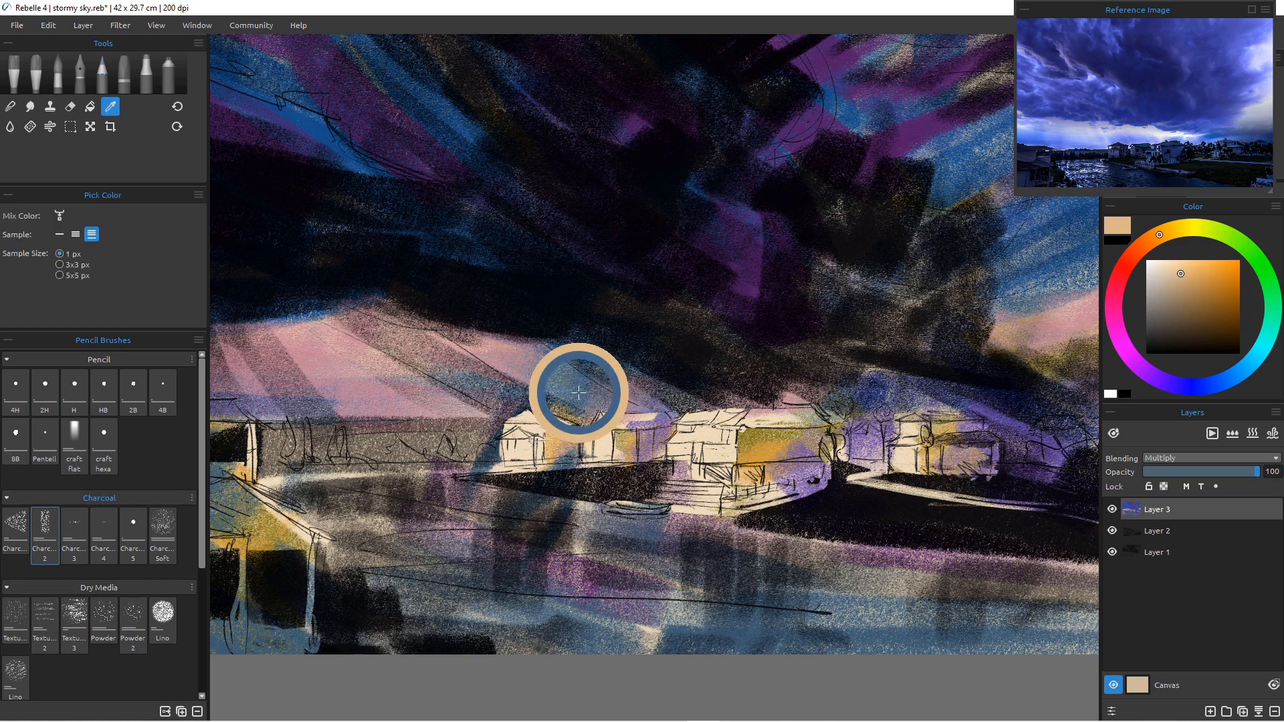
{"action": "key", "text": "alt"}
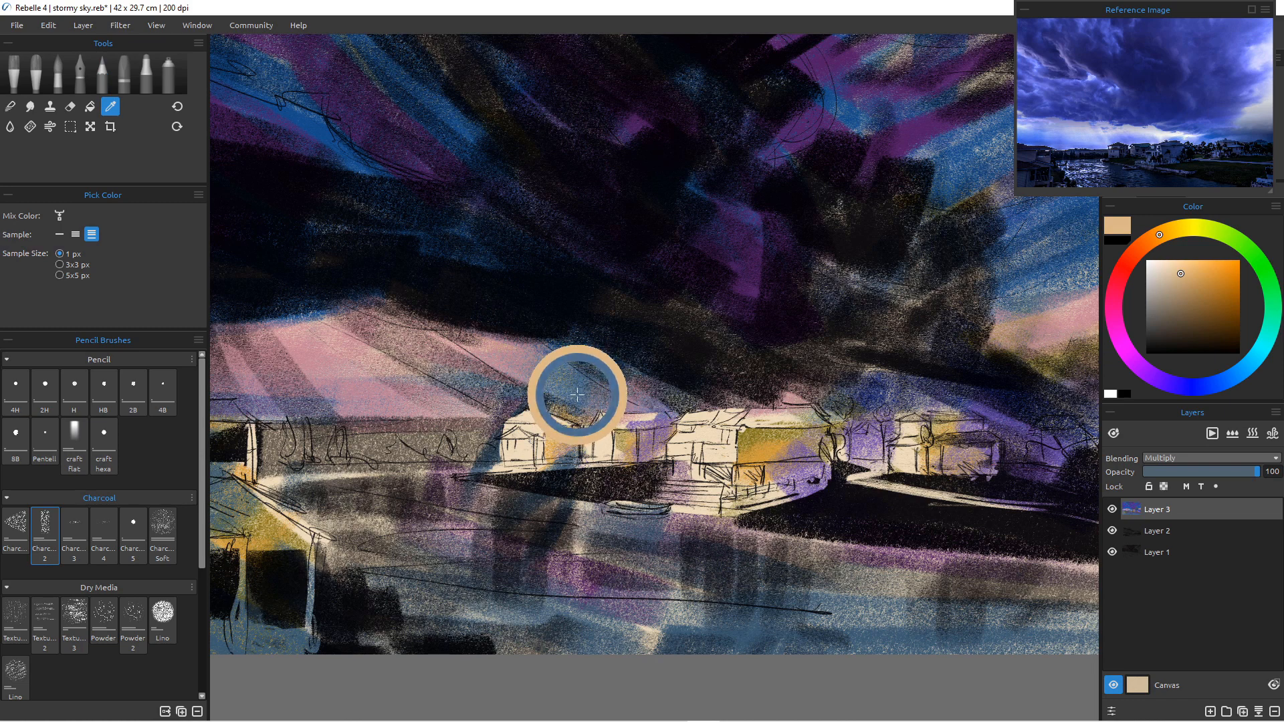
{"action": "left_click", "coordinate": [577, 400], "text": "alt"}
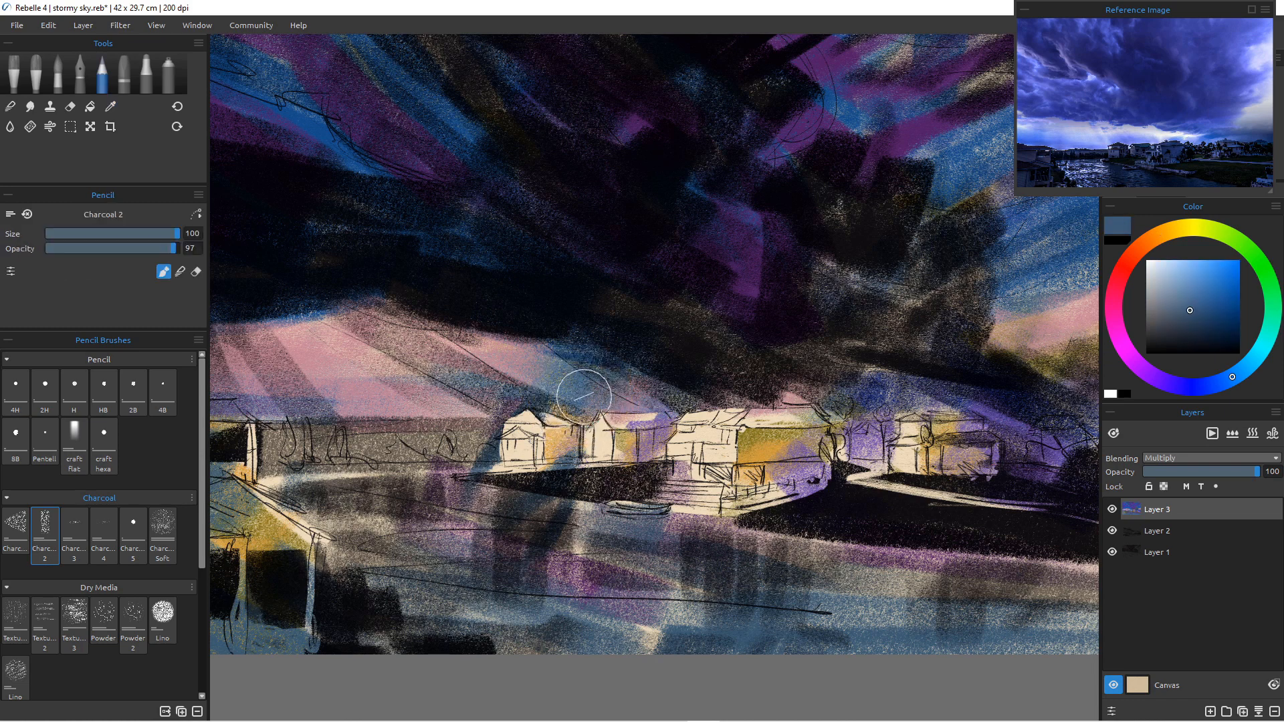
{"action": "key", "text": "bracketleft"}
{"action": "key", "text": "bracketleft"}
{"action": "key", "text": "bracketleft"}
{"action": "key", "text": "bracketleft"}
{"action": "key", "text": "bracketleft"}
{"action": "key", "text": "bracketleft"}
{"action": "key", "text": "bracketleft"}
{"action": "key", "text": "bracketleft"}
{"action": "key", "text": "bracketleft"}
{"action": "key", "text": "bracketleft"}
{"action": "key", "text": "bracketleft"}
{"action": "key", "text": "bracketleft"}
{"action": "key", "text": "bracketleft"}
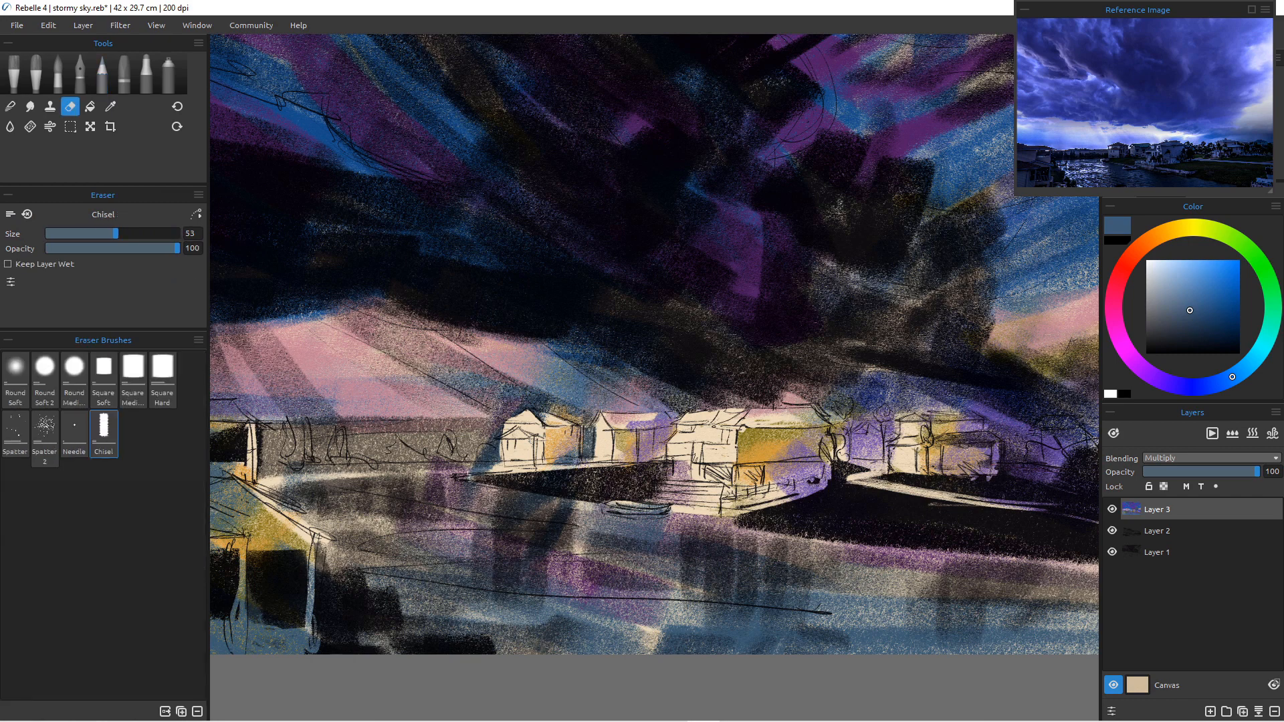
Erase light highlights along the right-hand bank's waterline and around the tip of the left bank with the Chisel eraser.
{"action": "key", "text": "e"}
{"action": "left_click_drag", "start_coordinate": [769, 535], "coordinate": [990, 567]}
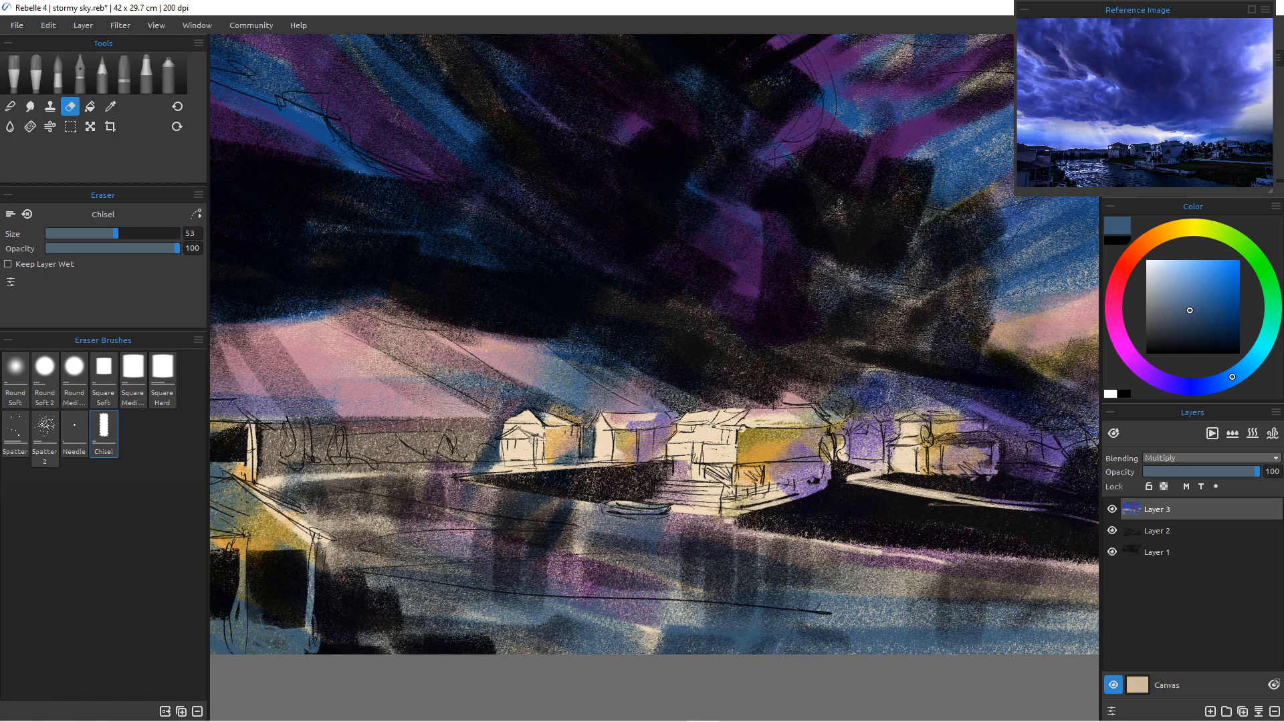
{"action": "left_click_drag", "start_coordinate": [462, 485], "coordinate": [555, 502]}
{"action": "key", "text": "p"}
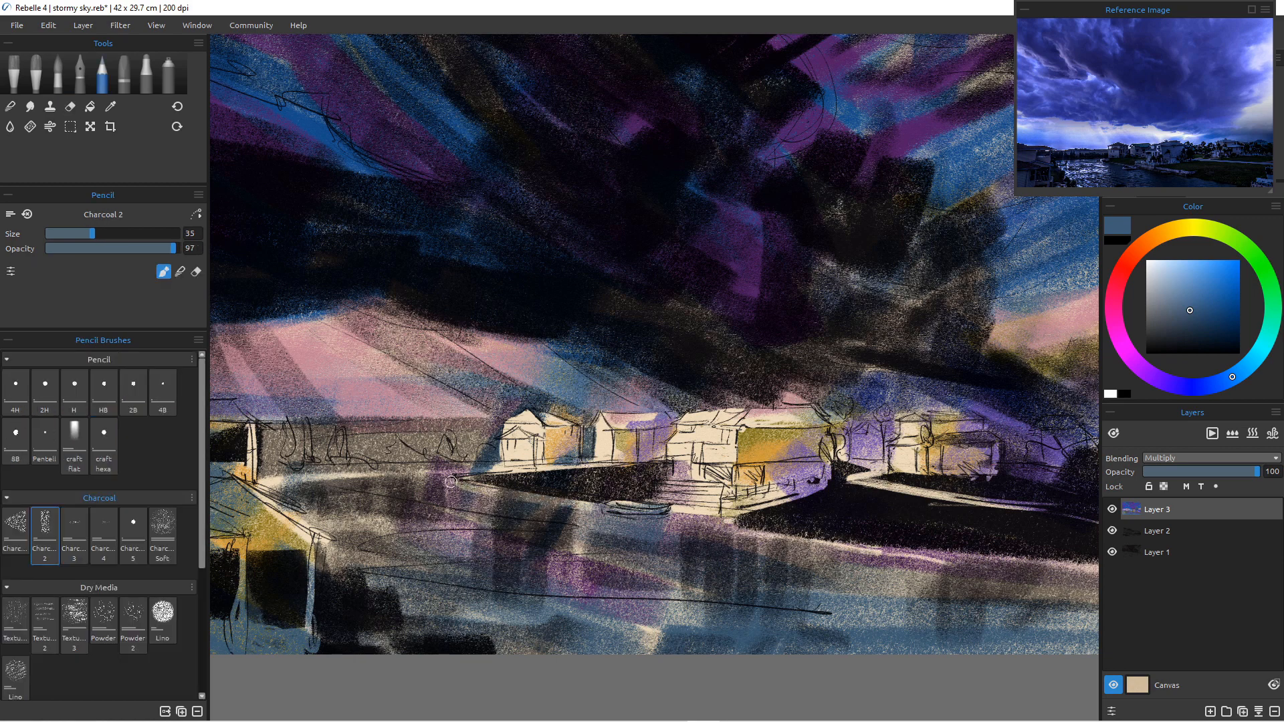
Erase thin light horizontal reflections across the water below the boat and houses with the Chisel eraser at size 53.
{"action": "key", "text": "e"}
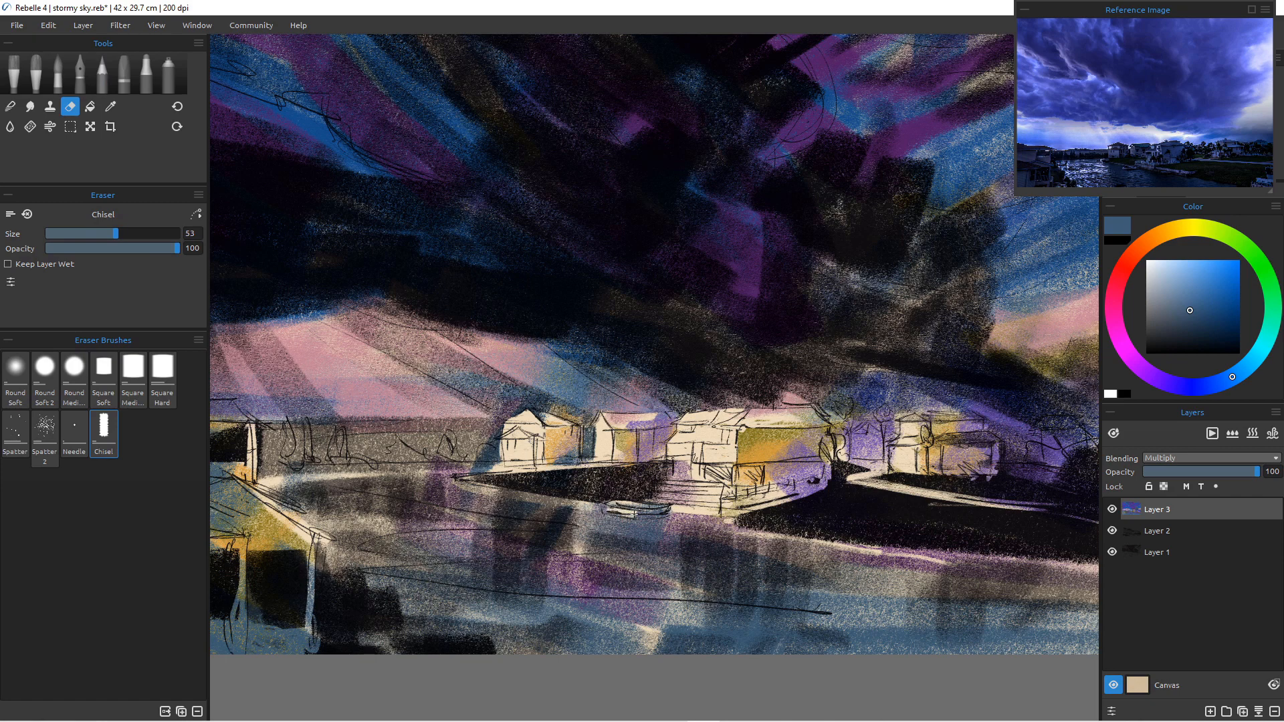
{"action": "key", "text": "p"}
{"action": "key", "text": "e"}
{"action": "mouse_move", "coordinate": [397, 524]}
{"action": "left_mouse_down"}
{"action": "mouse_move", "coordinate": [522, 524]}
{"action": "mouse_move", "coordinate": [395, 541]}
{"action": "mouse_move", "coordinate": [471, 554]}
{"action": "mouse_move", "coordinate": [669, 554]}
{"action": "left_mouse_up"}
{"action": "key", "text": "p"}
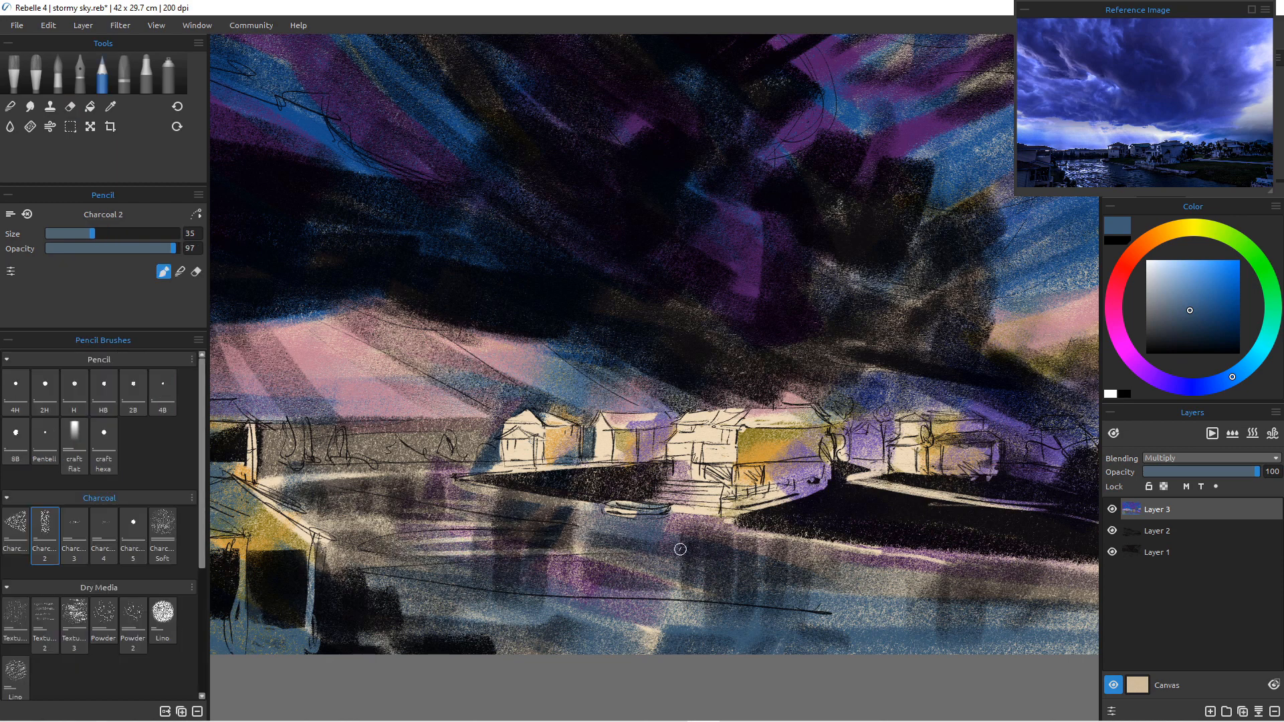
{"action": "scroll", "coordinate": [476, 562], "scroll_direction": "down", "scroll_amount": 4}
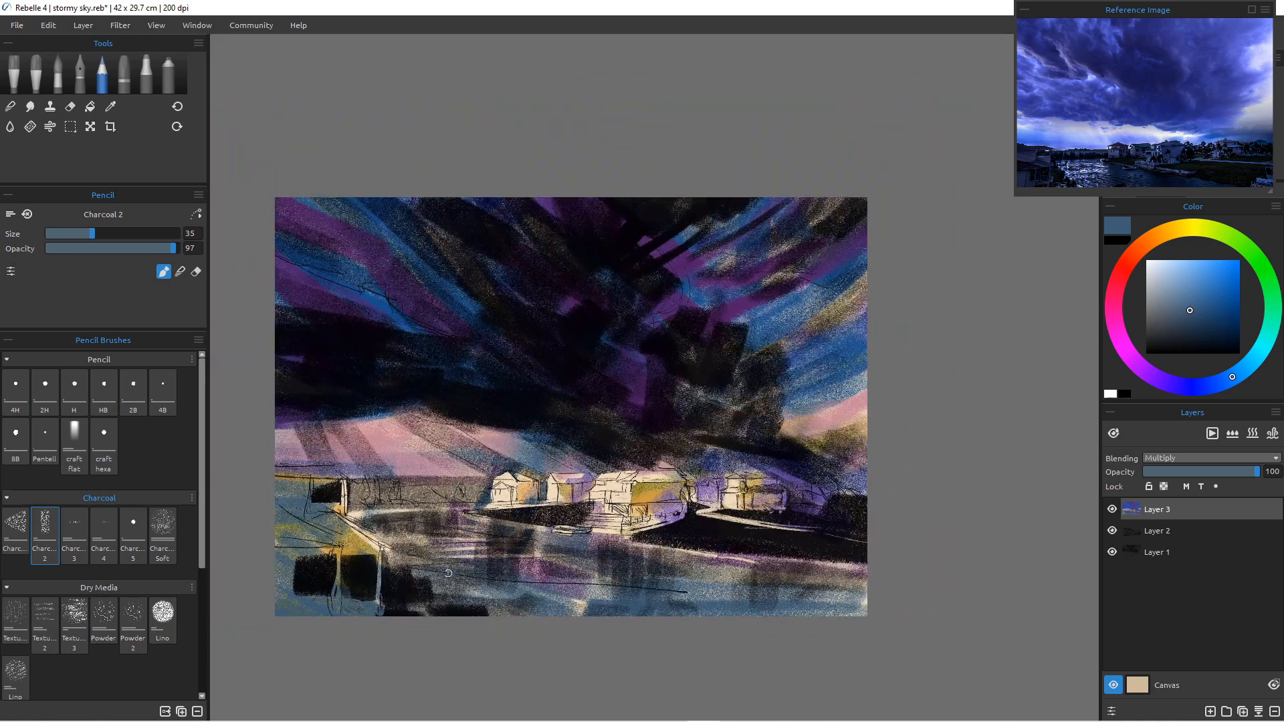
{"action": "key", "text": "e"}
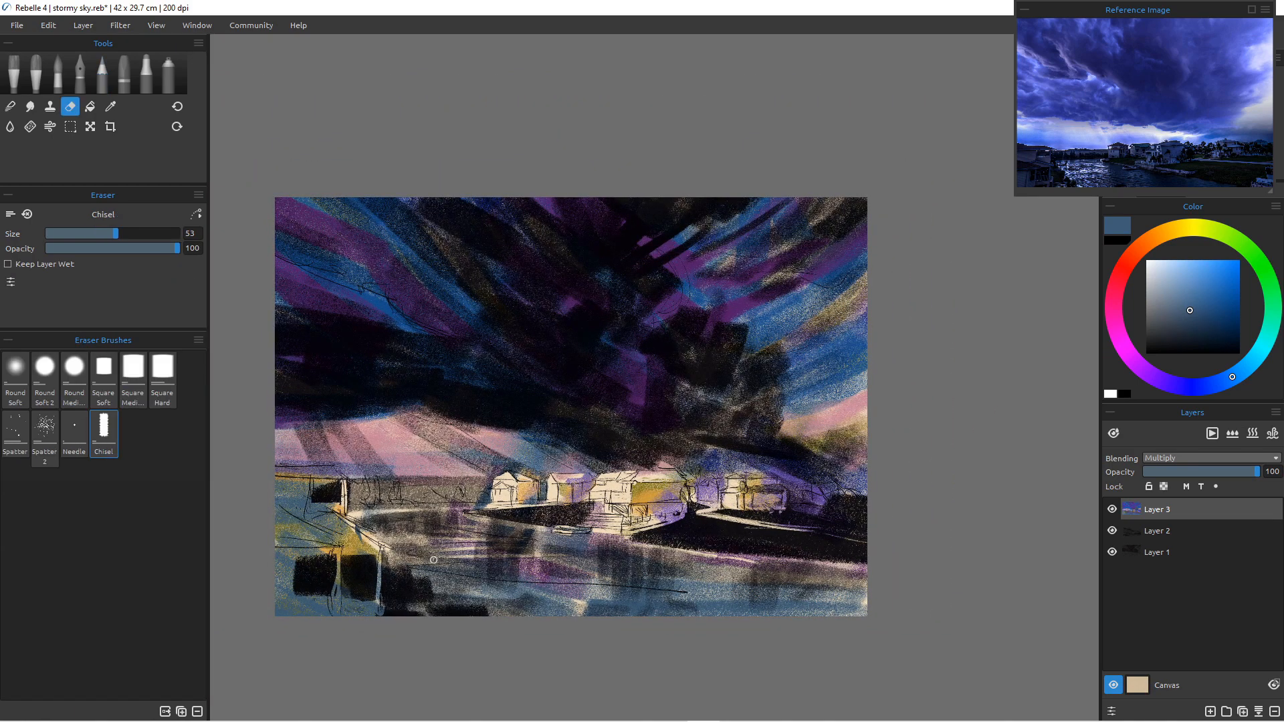
{"action": "left_click_drag", "start_coordinate": [435, 562], "coordinate": [623, 571]}
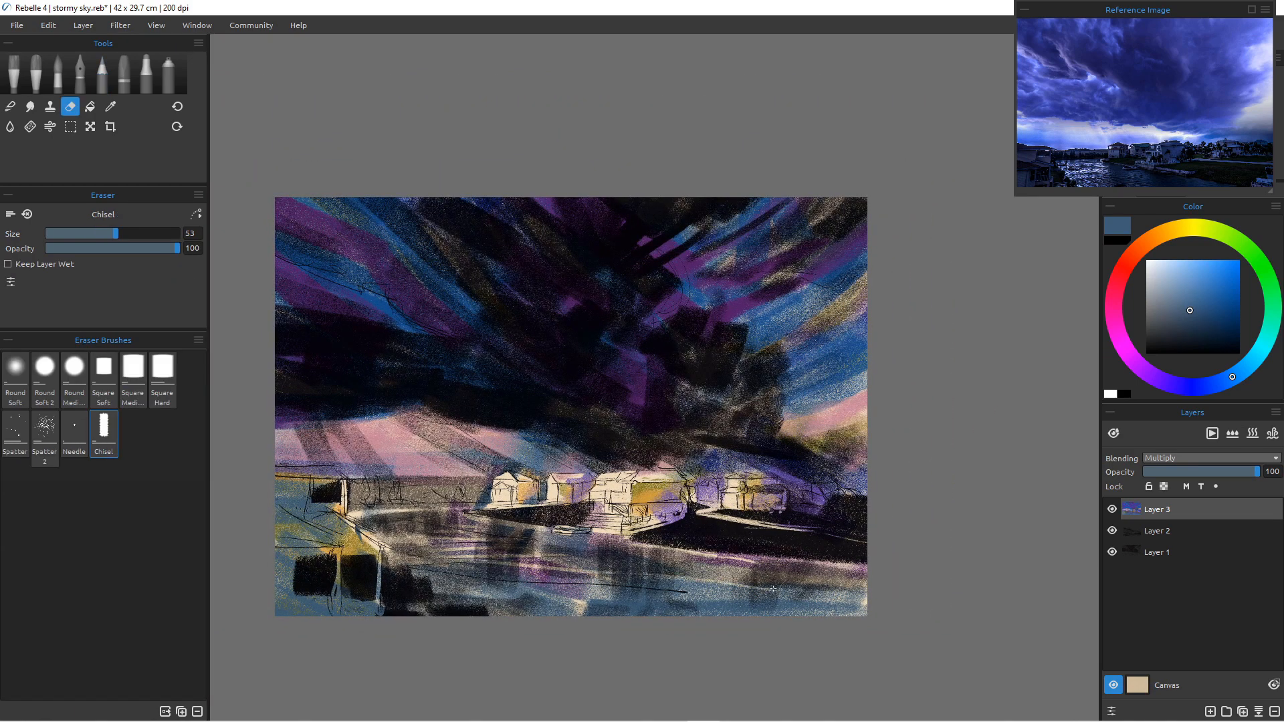
Erase one more long light streak across the foreground water with the Chisel eraser.
{"action": "left_click_drag", "start_coordinate": [722, 591], "coordinate": [432, 591]}
{"action": "key", "text": "p"}
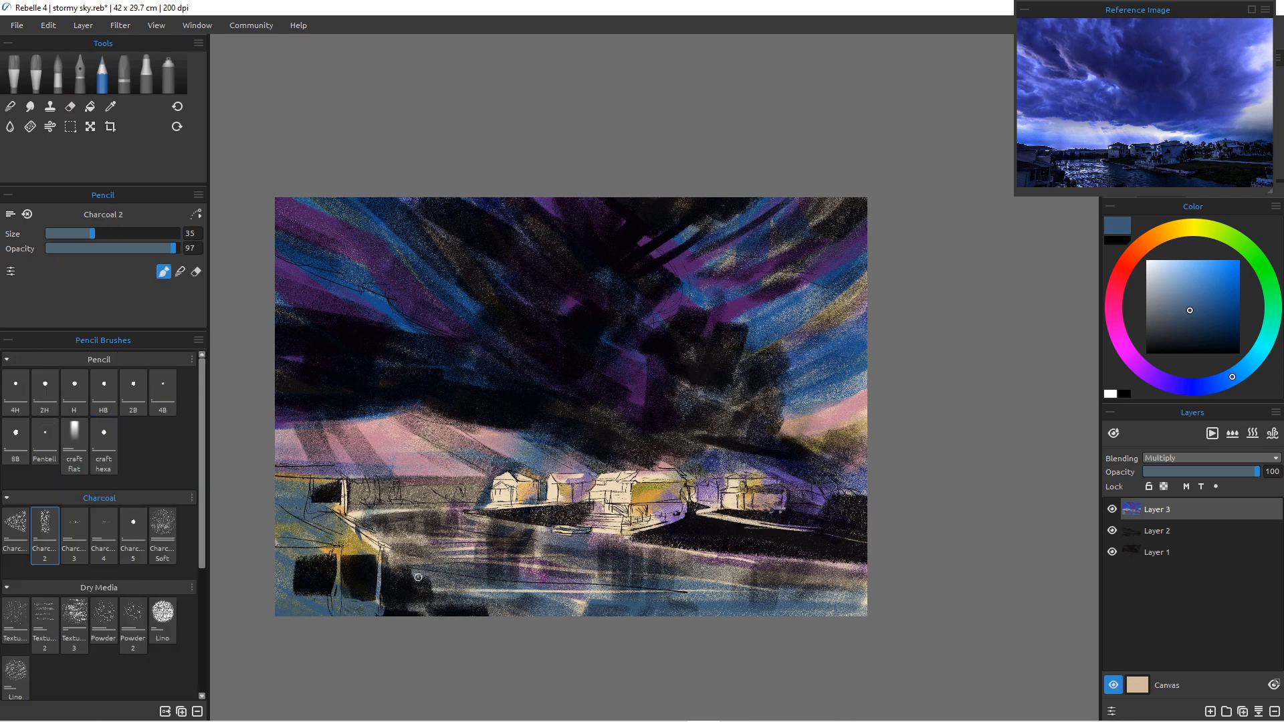
Choose a dark teal green and paint a row of trees along the far bank behind the water with Charcoal 2 at size 35.
{"action": "scroll", "coordinate": [259, 602], "scroll_direction": "up", "scroll_amount": 5}
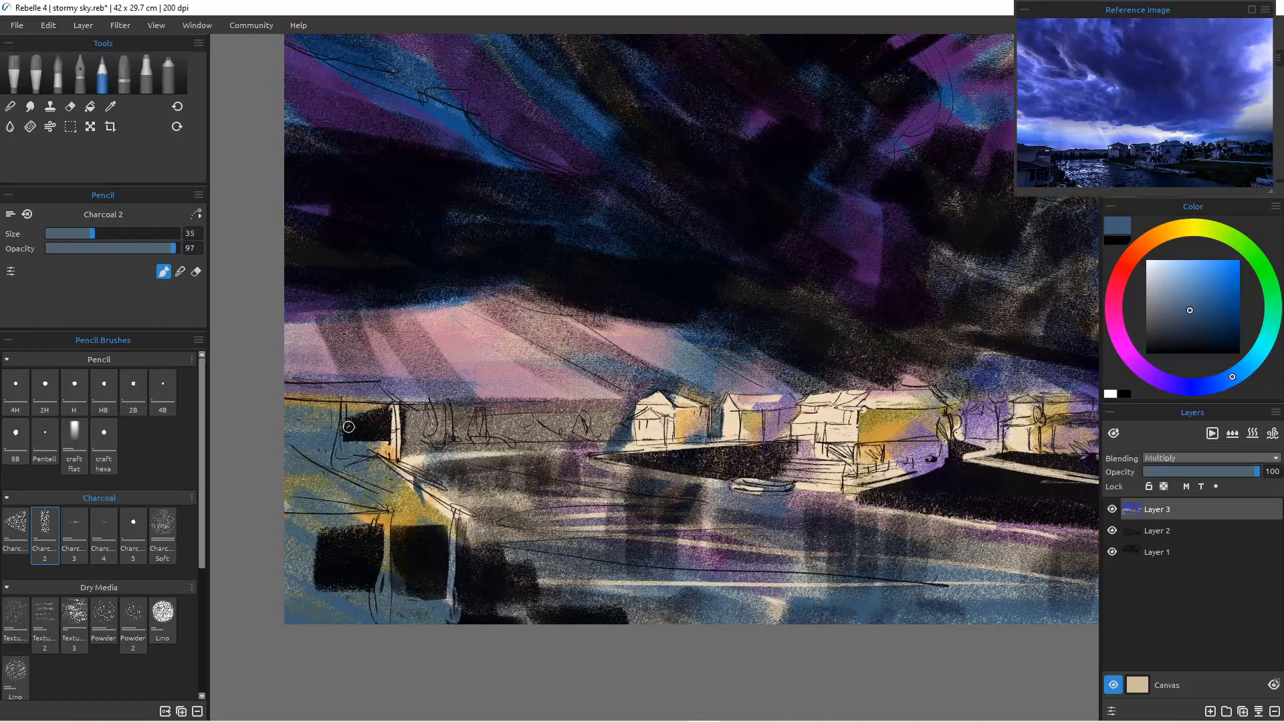
{"action": "left_click", "coordinate": [1264, 272]}
{"action": "left_click_drag", "start_coordinate": [1220, 331], "coordinate": [1225, 339]}
{"action": "left_click", "coordinate": [1271, 317]}
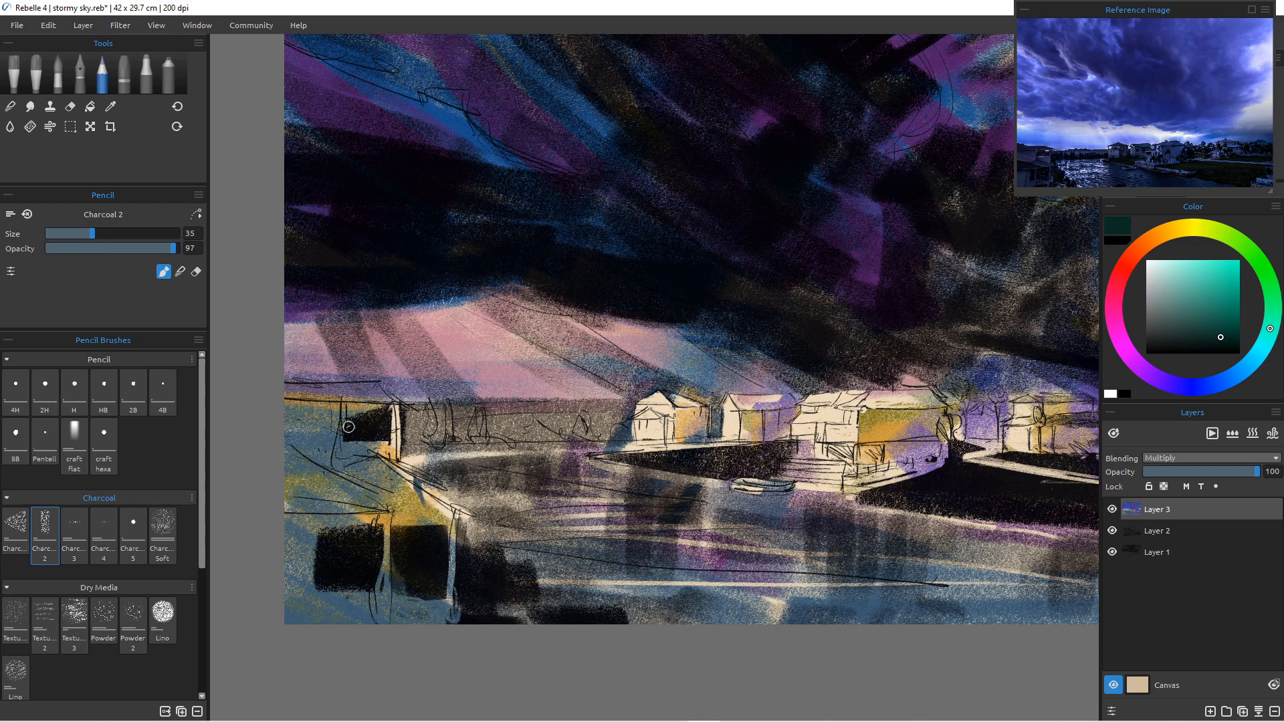
{"action": "mouse_move", "coordinate": [581, 416]}
{"action": "left_mouse_down"}
{"action": "mouse_move", "coordinate": [626, 433]}
{"action": "mouse_move", "coordinate": [563, 444]}
{"action": "mouse_move", "coordinate": [563, 416]}
{"action": "mouse_move", "coordinate": [569, 434]}
{"action": "mouse_move", "coordinate": [593, 436]}
{"action": "mouse_move", "coordinate": [529, 441]}
{"action": "left_mouse_up"}
{"action": "mouse_move", "coordinate": [612, 441]}
{"action": "left_mouse_down"}
{"action": "mouse_move", "coordinate": [533, 442]}
{"action": "mouse_move", "coordinate": [483, 423]}
{"action": "mouse_move", "coordinate": [502, 443]}
{"action": "mouse_move", "coordinate": [530, 441]}
{"action": "mouse_move", "coordinate": [481, 436]}
{"action": "mouse_move", "coordinate": [476, 412]}
{"action": "mouse_move", "coordinate": [465, 441]}
{"action": "mouse_move", "coordinate": [445, 406]}
{"action": "mouse_move", "coordinate": [450, 443]}
{"action": "mouse_move", "coordinate": [470, 441]}
{"action": "mouse_move", "coordinate": [422, 445]}
{"action": "mouse_move", "coordinate": [442, 442]}
{"action": "mouse_move", "coordinate": [432, 408]}
{"action": "mouse_move", "coordinate": [411, 442]}
{"action": "left_mouse_up"}
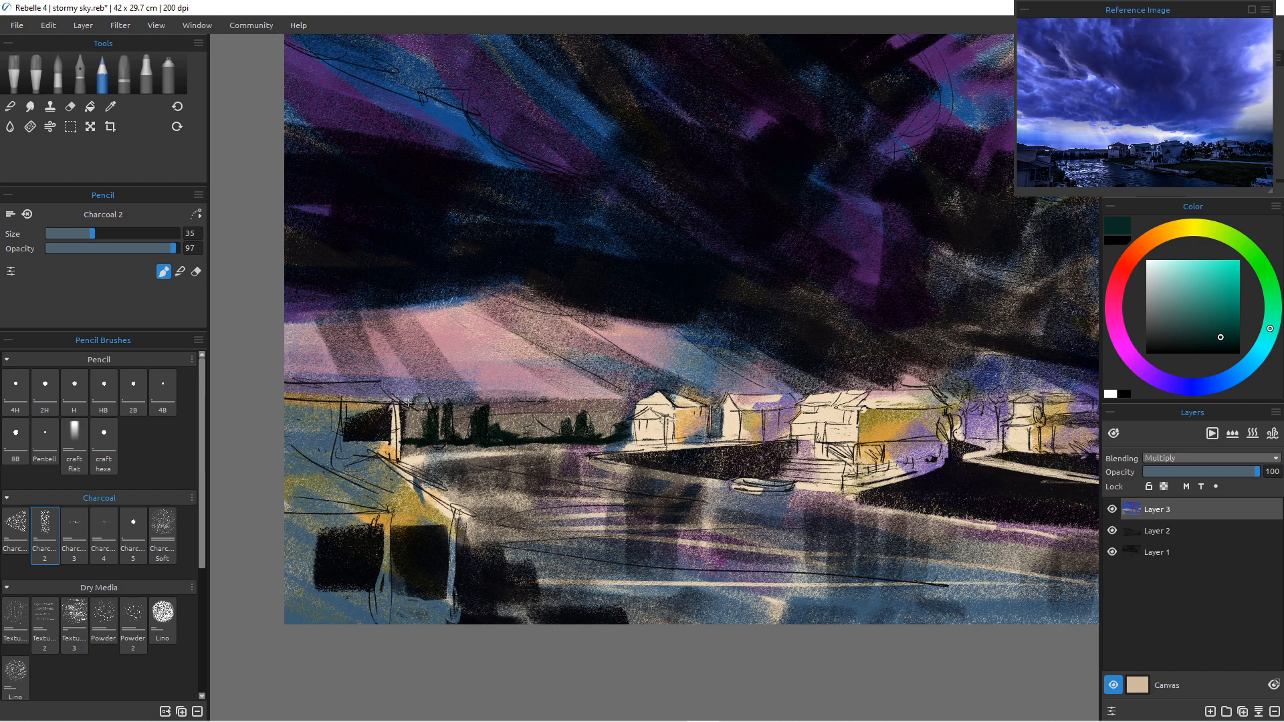
{"action": "key", "text": "a"}
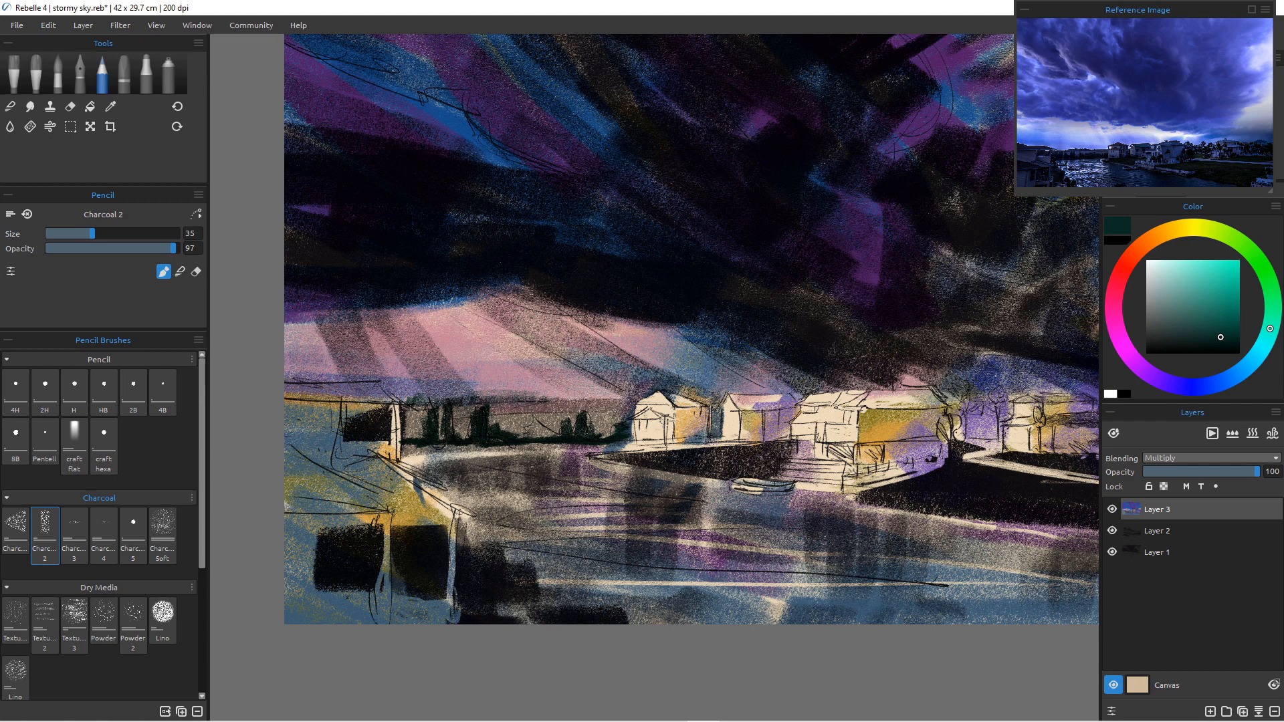
Paint a dark green palm tree in the gap between the central and right-hand village houses.
{"action": "key", "text": "ctrl+0"}
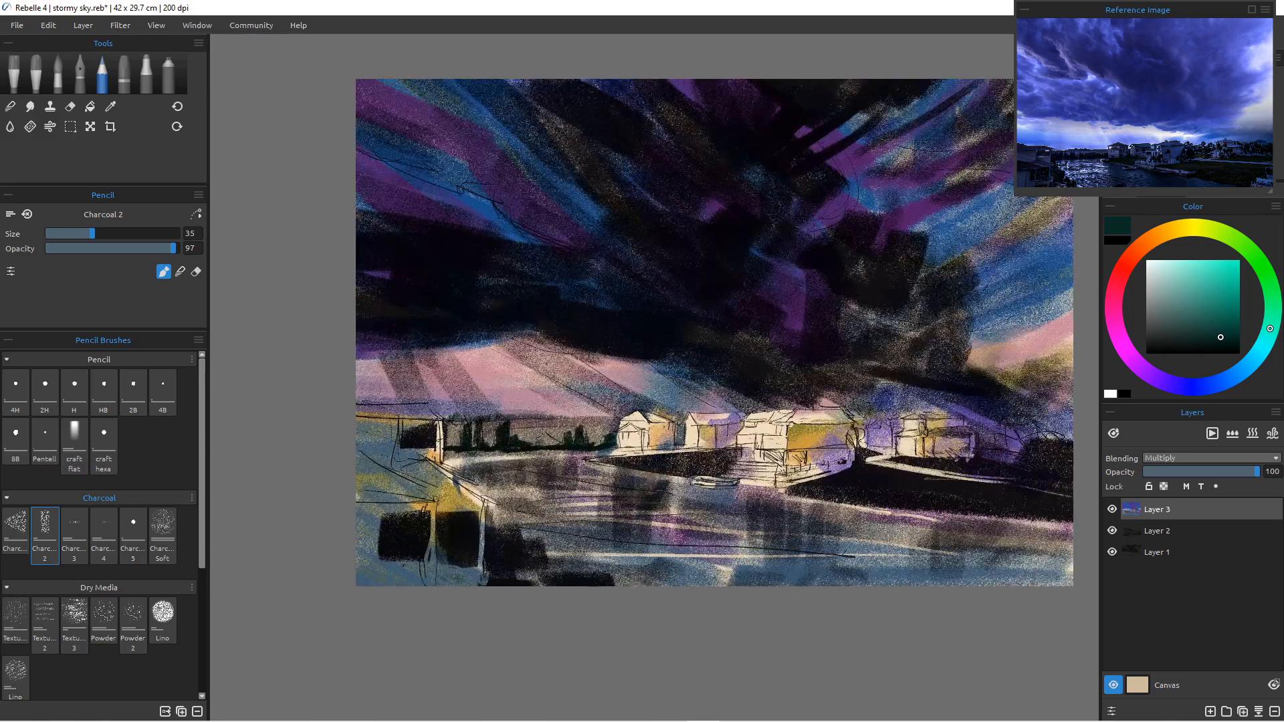
{"action": "scroll", "coordinate": [555, 492], "scroll_direction": "up", "scroll_amount": 2}
{"action": "scroll", "coordinate": [555, 492], "scroll_direction": "down", "scroll_amount": 1}
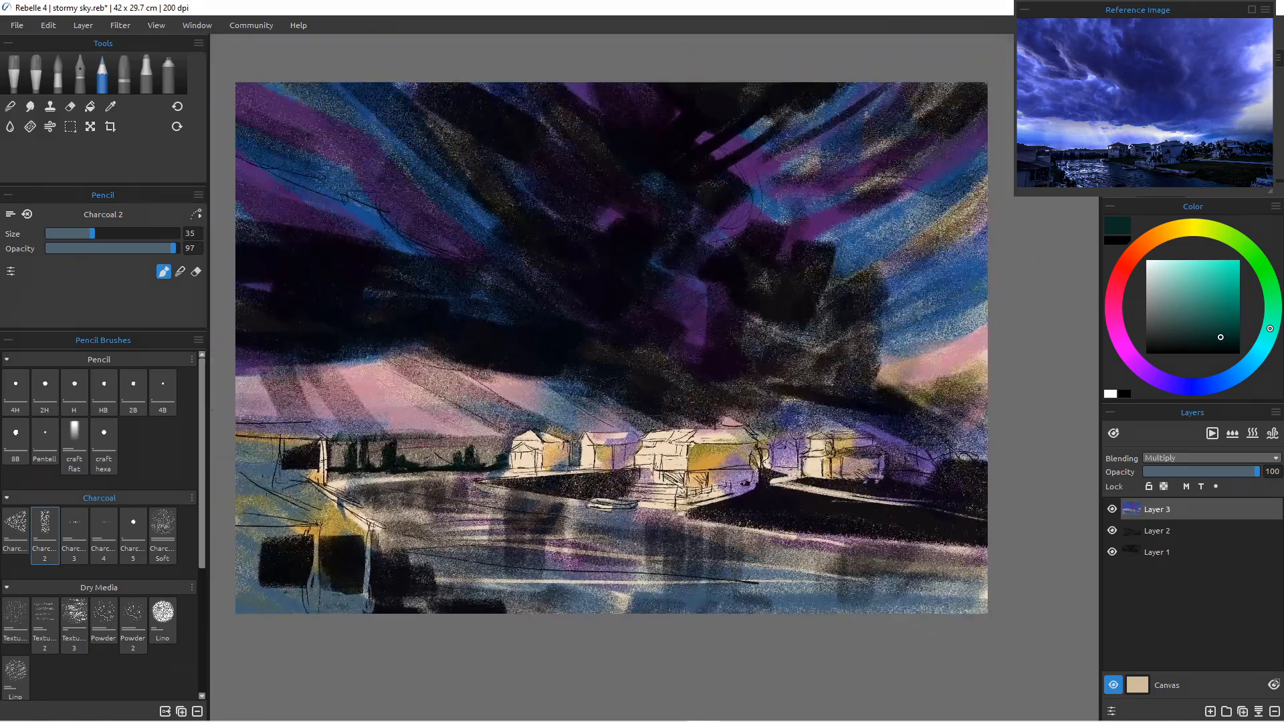
{"action": "scroll", "coordinate": [555, 491], "scroll_direction": "up", "scroll_amount": 2}
{"action": "key", "text": "ctrl+0"}
{"action": "left_click_drag", "start_coordinate": [804, 426], "coordinate": [800, 474]}
Reduce the Charcoal 2 brush to size 16 and paint a palm tree in front of the right-hand house.
{"action": "key", "text": "bracketleft"}
{"action": "key", "text": "bracketleft"}
{"action": "key", "text": "bracketleft"}
{"action": "key", "text": "bracketleft"}
{"action": "key", "text": "bracketleft"}
{"action": "key", "text": "bracketleft"}
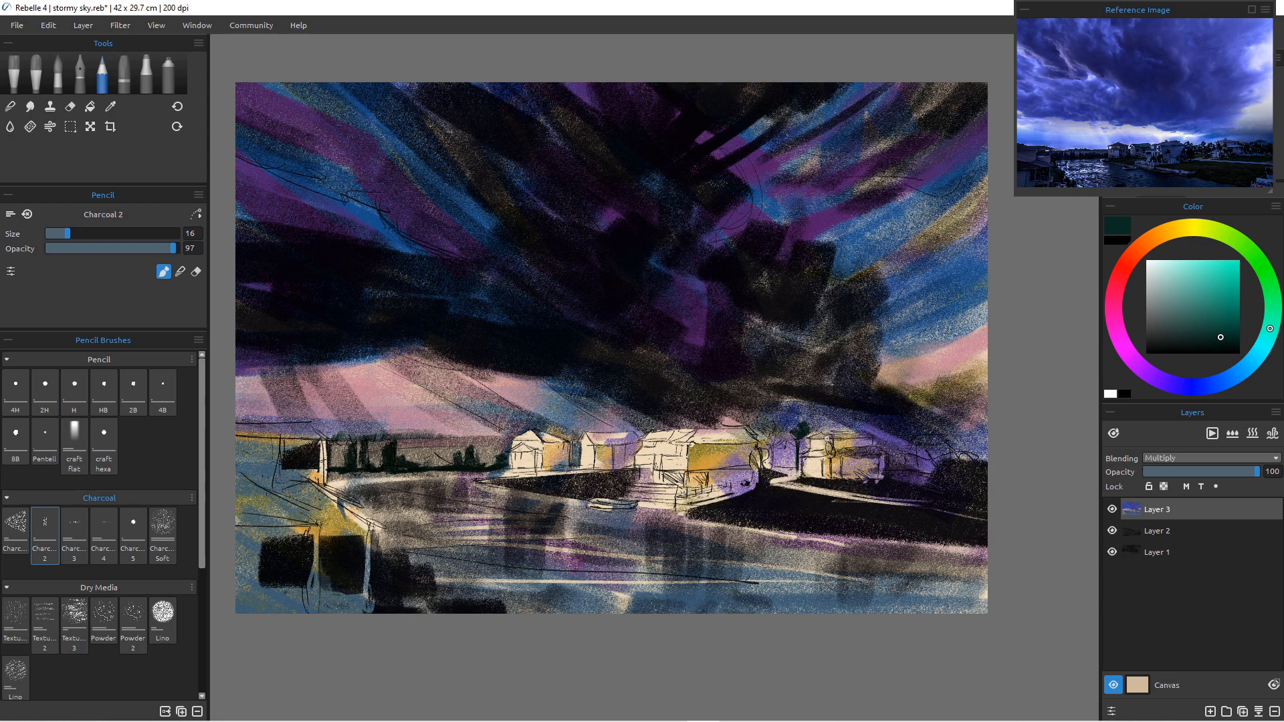
{"action": "mouse_move", "coordinate": [829, 447]}
{"action": "left_mouse_down"}
{"action": "mouse_move", "coordinate": [831, 484]}
{"action": "mouse_move", "coordinate": [840, 477]}
{"action": "left_mouse_up"}
Enlarge the brush to size 30 and paint a palm beside the central house and a small tree against its side wall.
{"action": "key", "text": "bracketright"}
{"action": "key", "text": "bracketright"}
{"action": "key", "text": "bracketright"}
{"action": "key", "text": "bracketright"}
{"action": "key", "text": "bracketright"}
{"action": "key", "text": "bracketright"}
{"action": "key", "text": "bracketright"}
{"action": "mouse_move", "coordinate": [775, 436]}
{"action": "left_mouse_down"}
{"action": "mouse_move", "coordinate": [761, 433]}
{"action": "mouse_move", "coordinate": [769, 474]}
{"action": "left_mouse_up"}
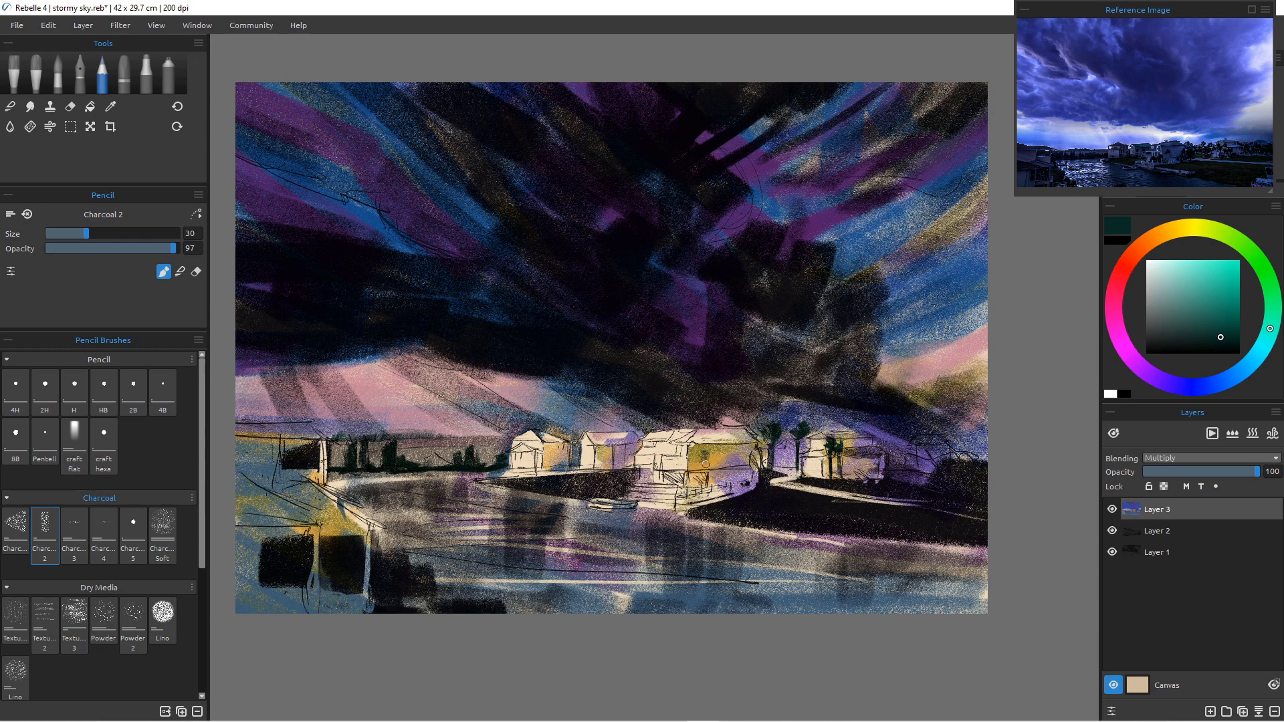
{"action": "left_click_drag", "start_coordinate": [705, 463], "coordinate": [707, 486]}
Sample a dark blue from the right-hand sky and shade the lower porch openings of the central house with Charcoal 2.
{"action": "key", "text": "bracketright"}
{"action": "key", "text": "bracketright"}
{"action": "key", "text": "bracketright"}
{"action": "left_click", "coordinate": [930, 282], "text": "alt"}
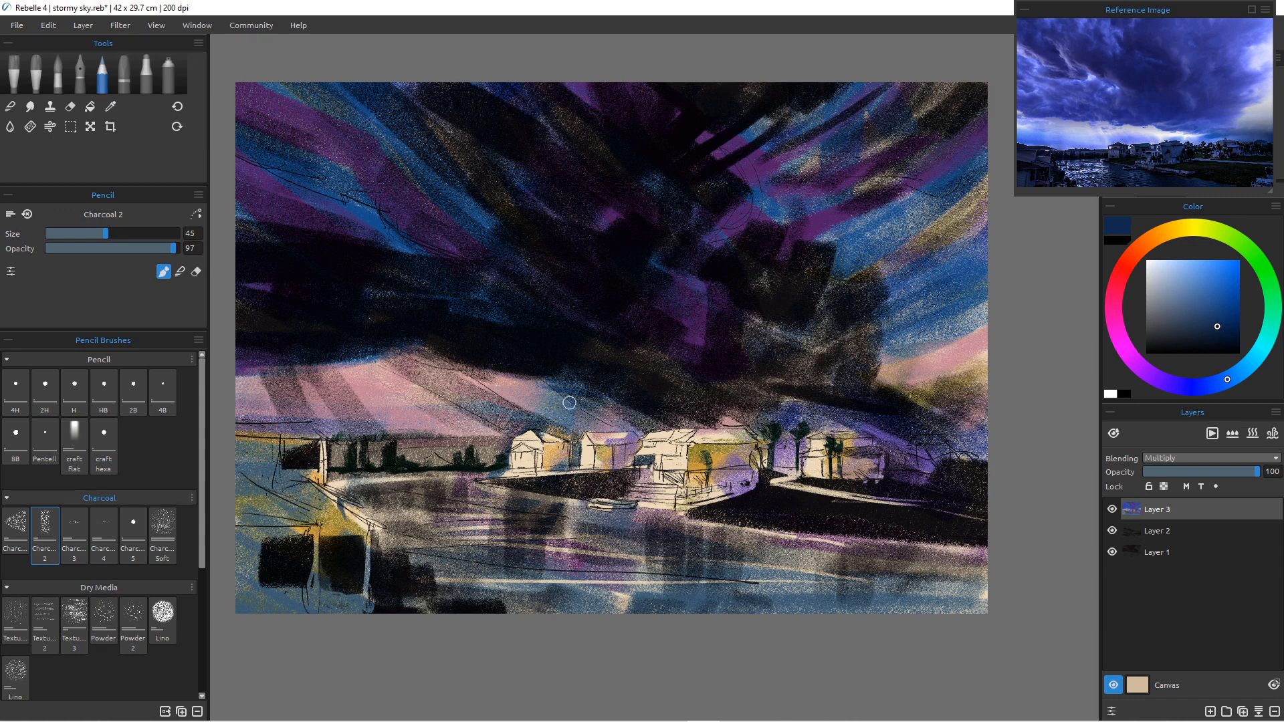
{"action": "key", "text": "bracketleft"}
{"action": "key", "text": "bracketleft"}
{"action": "key", "text": "bracketleft"}
{"action": "key", "text": "bracketleft"}
{"action": "key", "text": "bracketleft"}
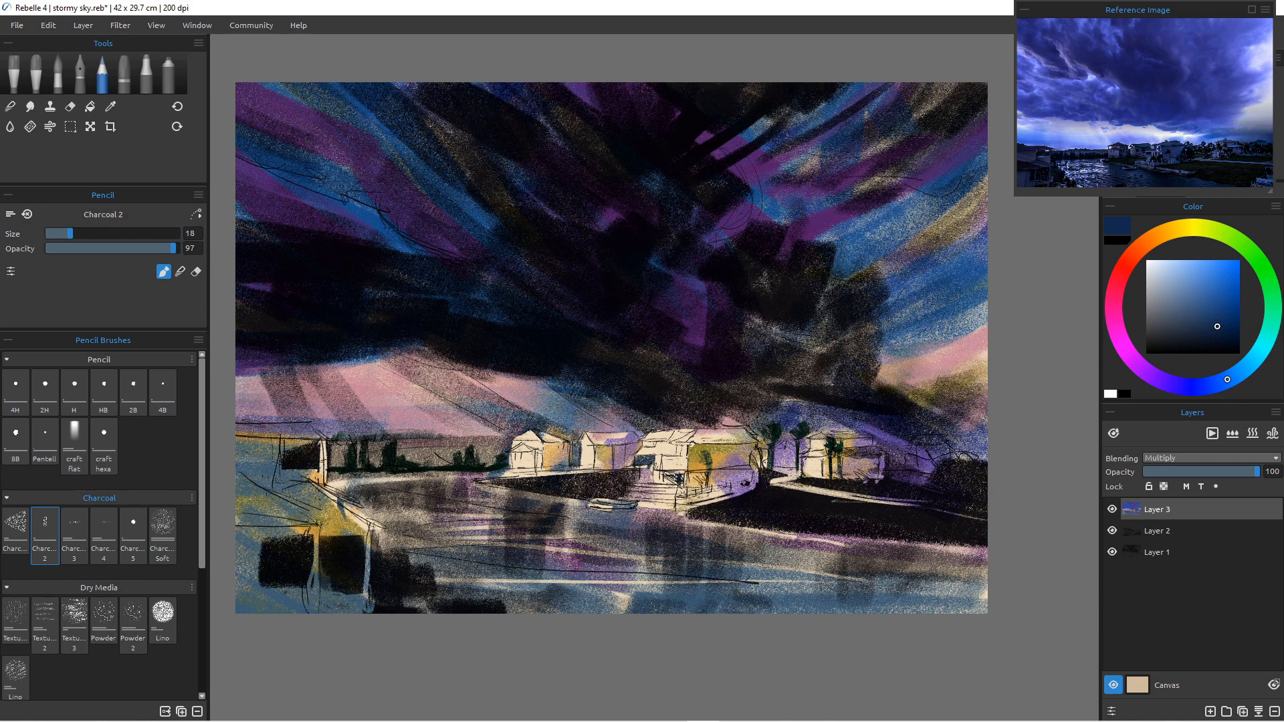
{"action": "key", "text": "bracketright"}
{"action": "key", "text": "bracketright"}
{"action": "key", "text": "bracketright"}
{"action": "key", "text": "bracketright"}
{"action": "left_click_drag", "start_coordinate": [667, 476], "coordinate": [701, 482]}
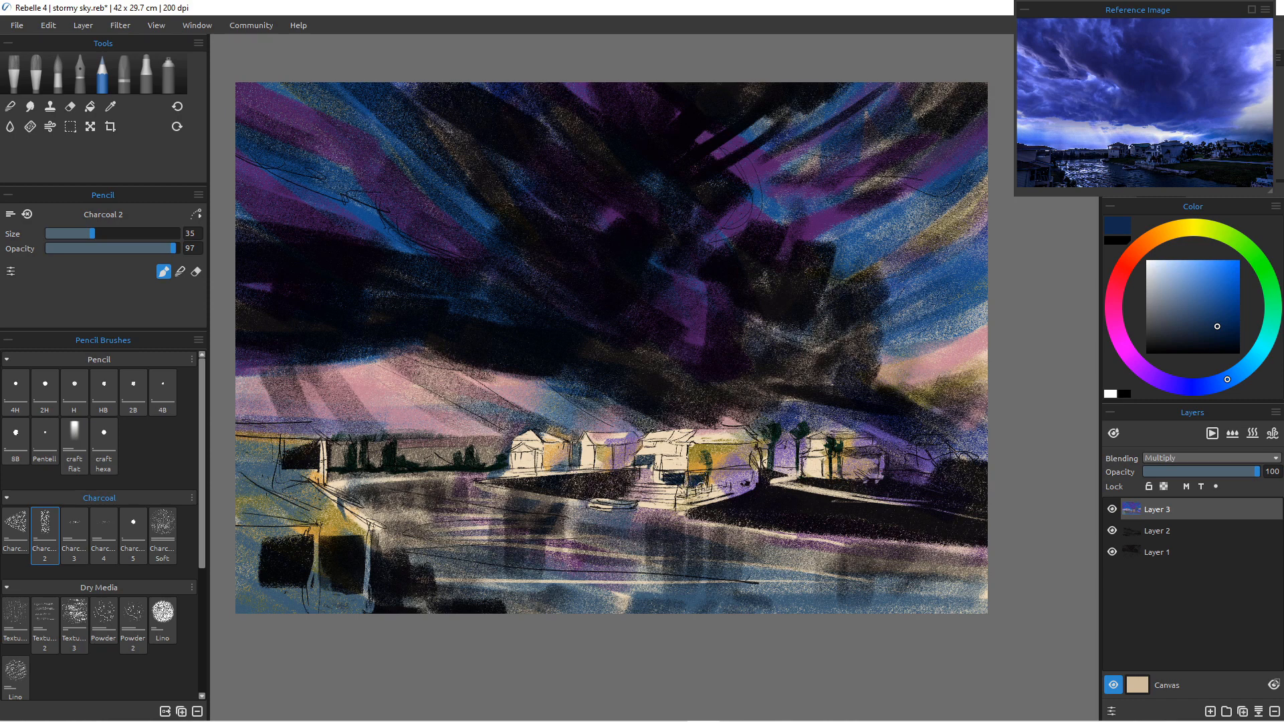
Reduce the Charcoal 2 brush to size 14 and draw dark blue window details on the right-hand house.
{"action": "key", "text": "e"}
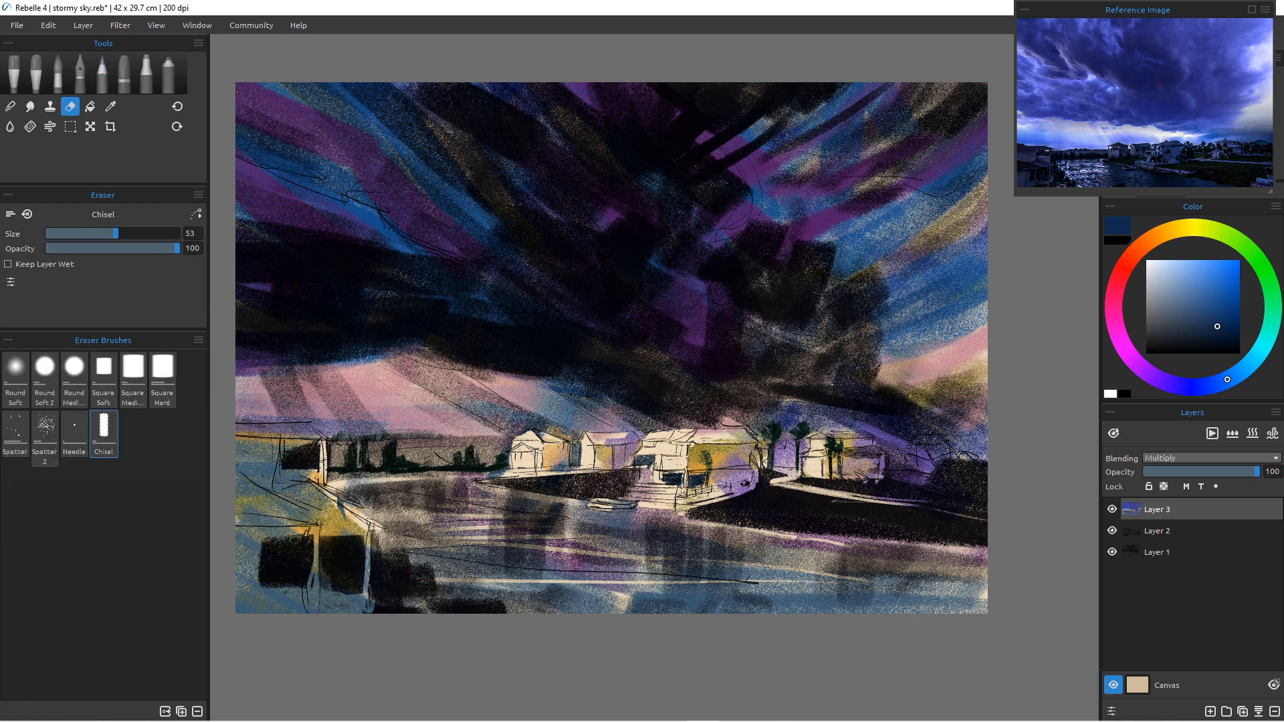
{"action": "key", "text": "e"}
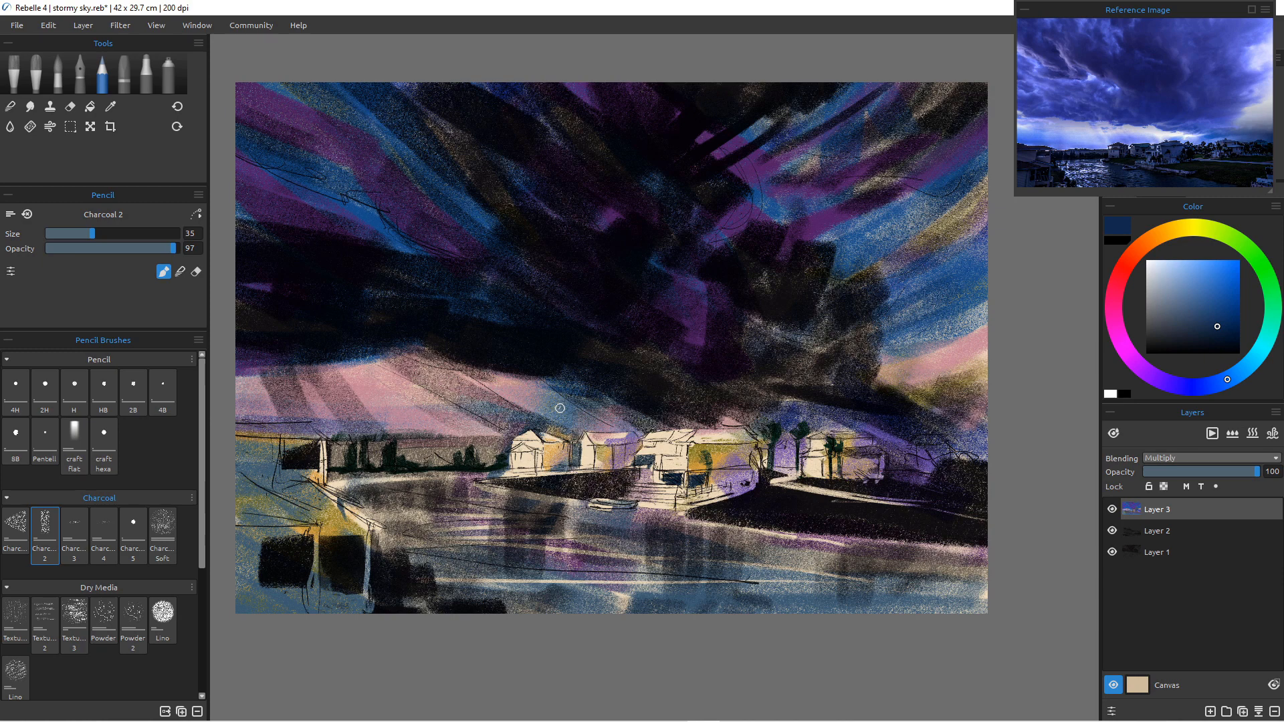
{"action": "key", "text": "bracketleft"}
{"action": "key", "text": "bracketleft"}
{"action": "key", "text": "bracketleft"}
{"action": "key", "text": "bracketleft"}
{"action": "key", "text": "bracketleft"}
{"action": "mouse_move", "coordinate": [862, 440]}
{"action": "left_mouse_down"}
{"action": "mouse_move", "coordinate": [834, 439]}
{"action": "mouse_move", "coordinate": [840, 457]}
{"action": "mouse_move", "coordinate": [885, 455]}
{"action": "left_mouse_up"}
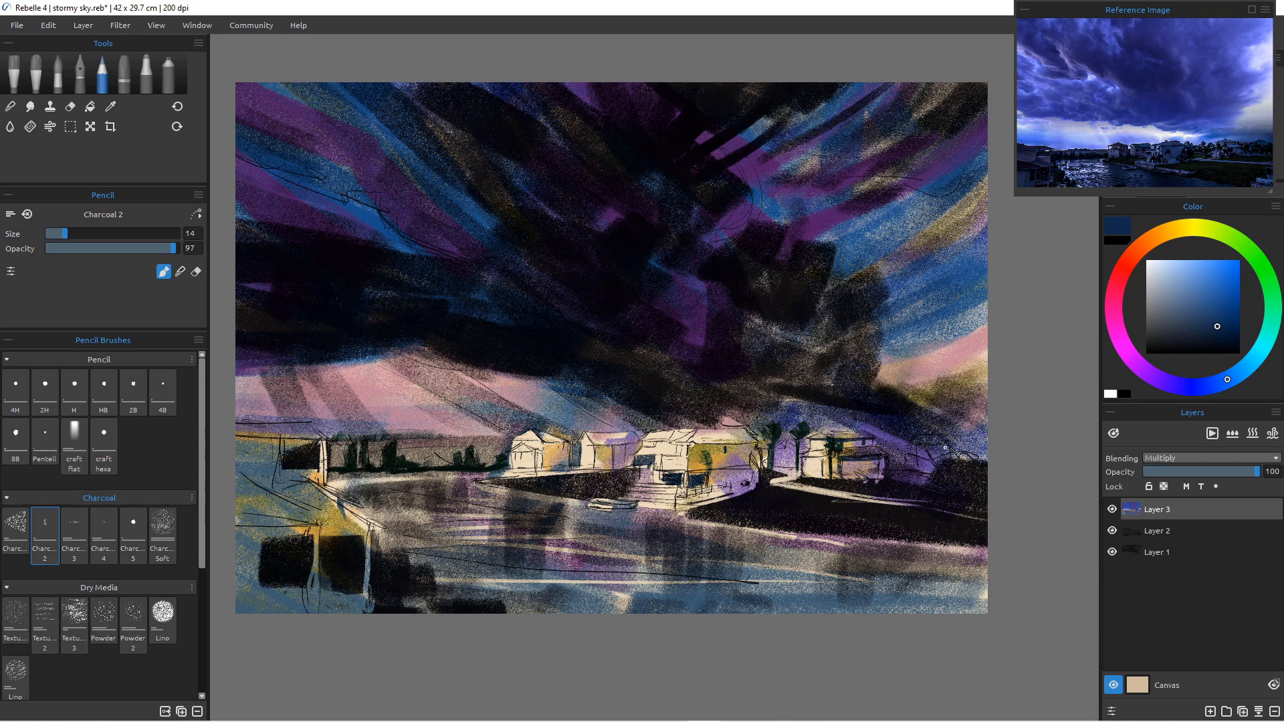
Draw dark blue foliage on the far side of the right-hand house and set the brush to size 20.
{"action": "mouse_move", "coordinate": [938, 446]}
{"action": "left_mouse_down"}
{"action": "mouse_move", "coordinate": [911, 448]}
{"action": "mouse_move", "coordinate": [952, 449]}
{"action": "mouse_move", "coordinate": [910, 461]}
{"action": "left_mouse_up"}
{"action": "key", "text": "bracketright"}
{"action": "key", "text": "bracketright"}
{"action": "key", "text": "bracketright"}
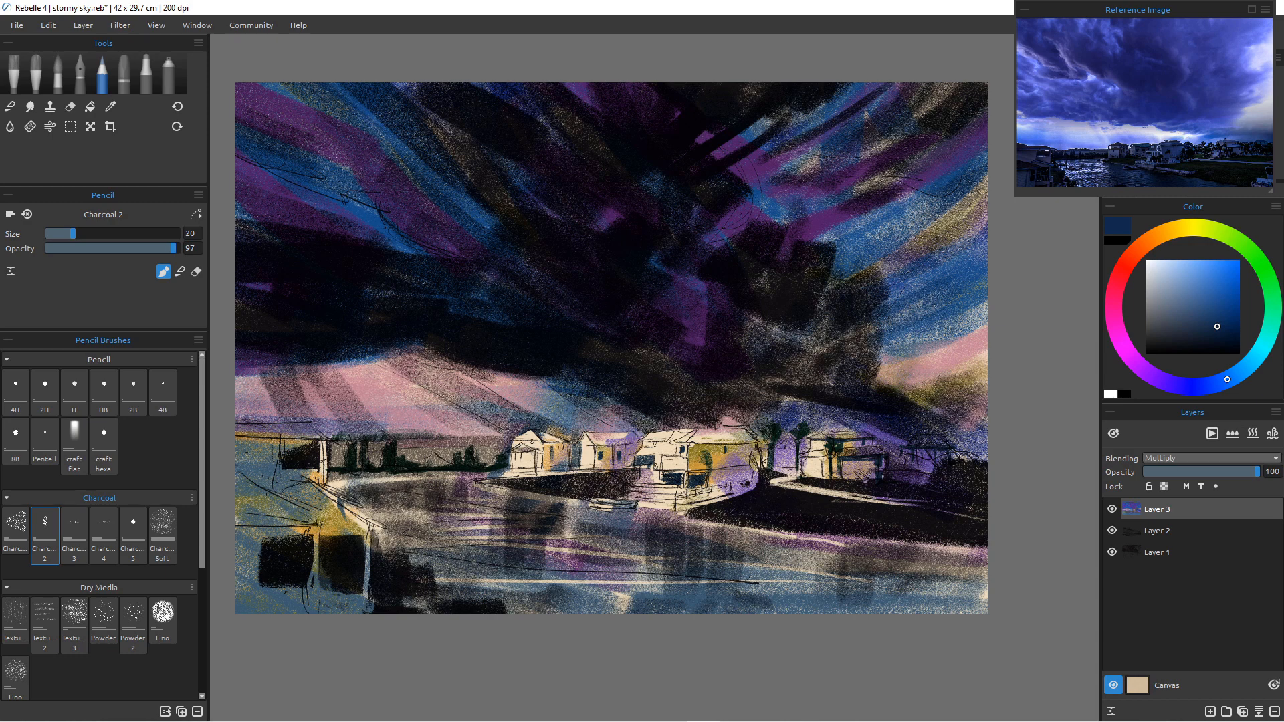
Reduce the brush to size 10 and draw dark blue details on the leftmost village house.
{"action": "key", "text": "bracketleft"}
{"action": "key", "text": "bracketleft"}
{"action": "key", "text": "bracketleft"}
{"action": "key", "text": "bracketleft"}
{"action": "key", "text": "bracketleft"}
{"action": "key", "text": "bracketleft"}
{"action": "key", "text": "bracketleft"}
{"action": "key", "text": "bracketleft"}
{"action": "left_click_drag", "start_coordinate": [516, 443], "coordinate": [541, 442]}
Set the Charcoal 2 brush to pure white at size 25.
{"action": "left_click", "coordinate": [1153, 265]}
{"action": "left_click", "coordinate": [1157, 235]}
{"action": "left_click_drag", "start_coordinate": [1154, 265], "coordinate": [1165, 265]}
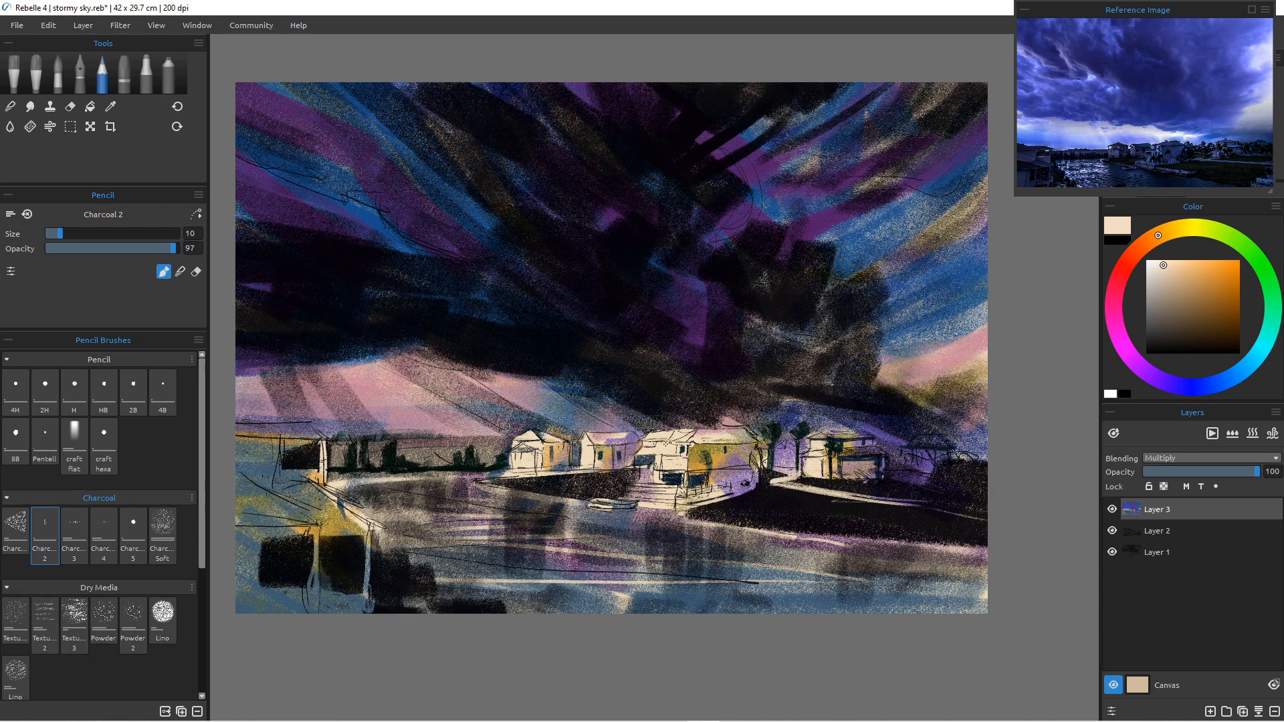
{"action": "left_click_drag", "start_coordinate": [1162, 265], "coordinate": [1146, 260]}
{"action": "left_click", "coordinate": [79, 233]}
Add a new layer above Layer 3 and paint white highlights on the central house's roof and front walls.
{"action": "scroll", "coordinate": [642, 441], "scroll_direction": "up", "scroll_amount": 5}
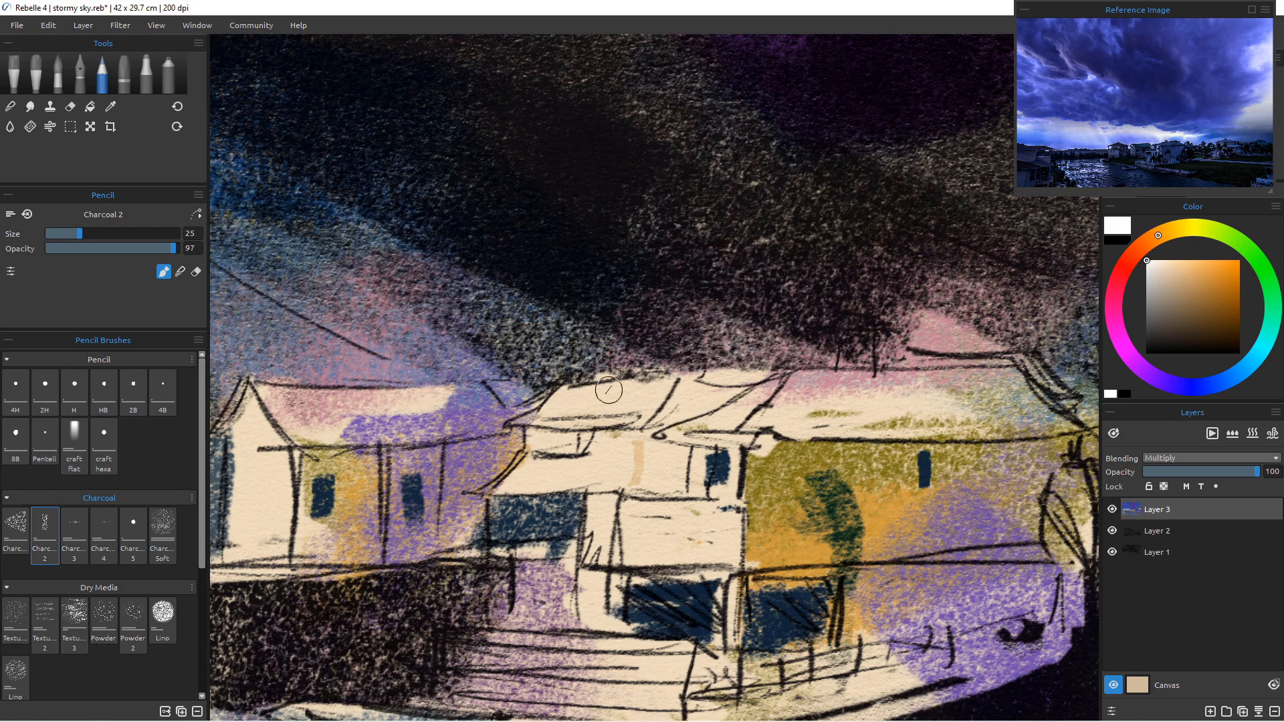
{"action": "key", "text": "ctrl+shift+n"}
{"action": "mouse_move", "coordinate": [608, 389]}
{"action": "left_mouse_down"}
{"action": "mouse_move", "coordinate": [641, 389]}
{"action": "mouse_move", "coordinate": [557, 393]}
{"action": "left_mouse_up"}
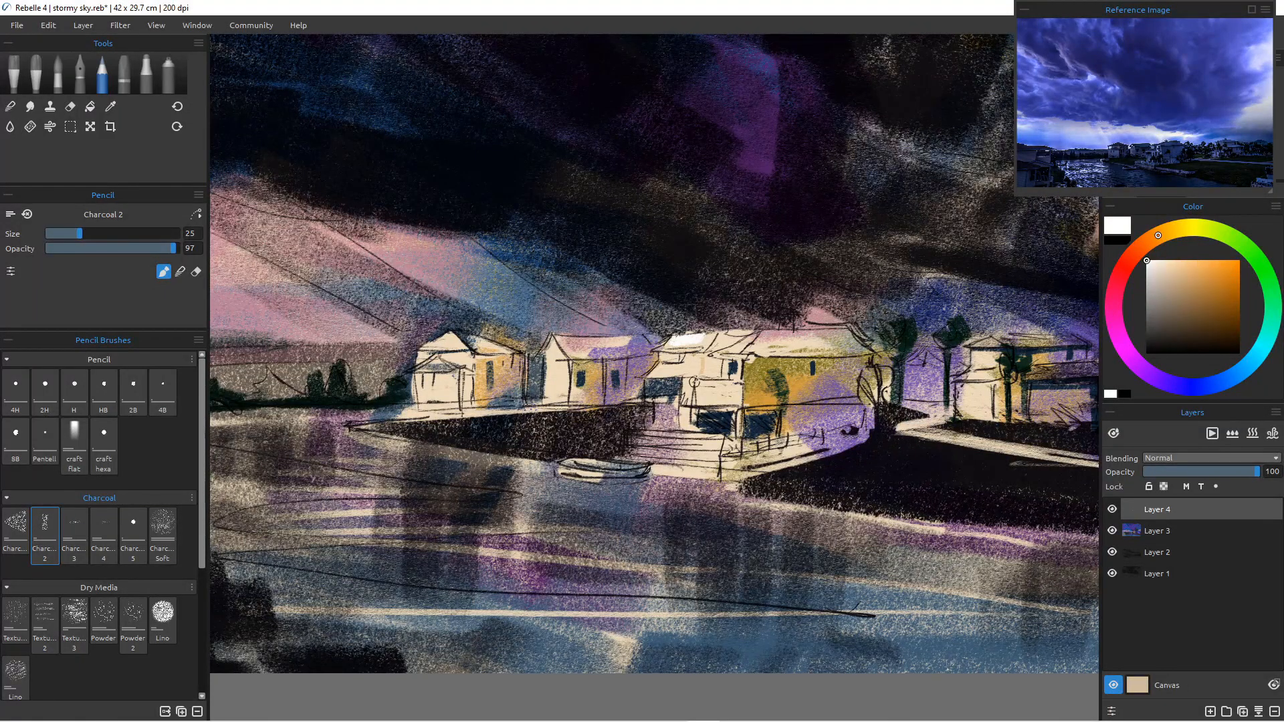
{"action": "mouse_move", "coordinate": [688, 382]}
{"action": "left_mouse_down"}
{"action": "mouse_move", "coordinate": [729, 386]}
{"action": "mouse_move", "coordinate": [732, 400]}
{"action": "mouse_move", "coordinate": [734, 385]}
{"action": "mouse_move", "coordinate": [697, 395]}
{"action": "mouse_move", "coordinate": [732, 399]}
{"action": "mouse_move", "coordinate": [692, 368]}
{"action": "mouse_move", "coordinate": [648, 373]}
{"action": "left_mouse_up"}
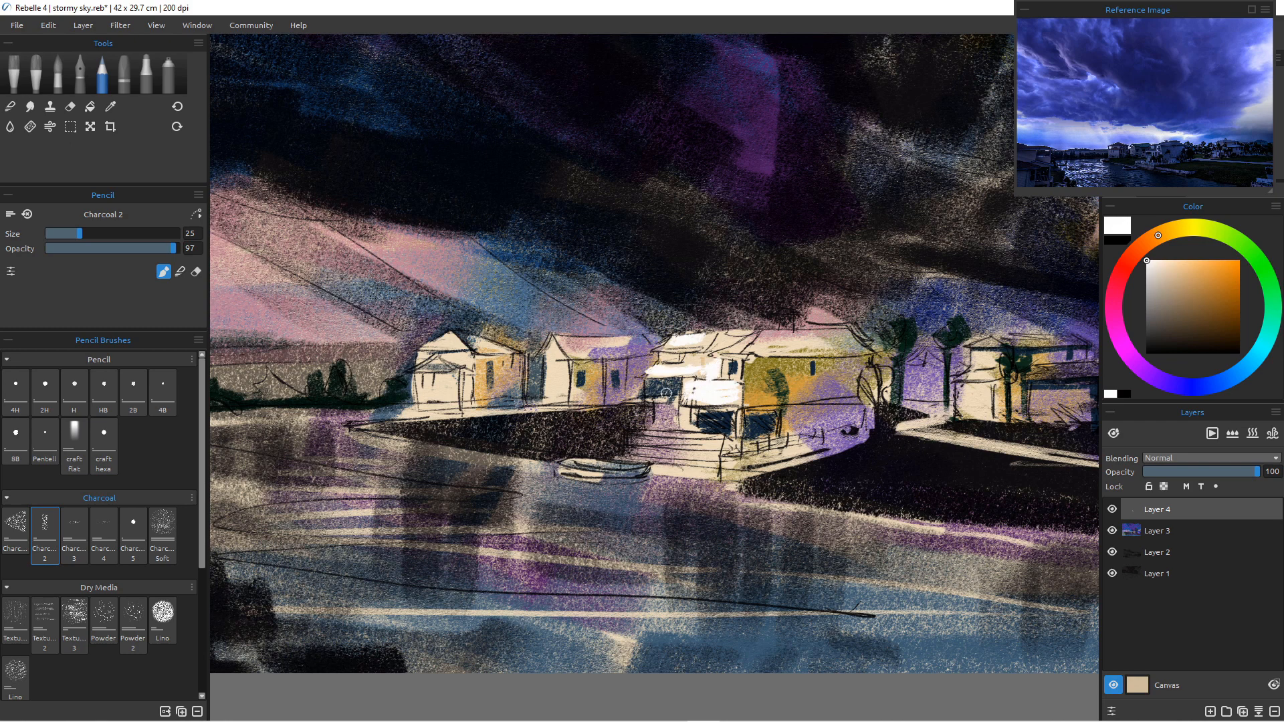
Reduce the brush to size 8 and draw white railings on the central house's waterfront deck and upper balcony.
{"action": "key", "text": "bracketleft"}
{"action": "key", "text": "bracketleft"}
{"action": "key", "text": "bracketleft"}
{"action": "mouse_move", "coordinate": [626, 435]}
{"action": "left_mouse_down"}
{"action": "mouse_move", "coordinate": [671, 454]}
{"action": "mouse_move", "coordinate": [670, 432]}
{"action": "mouse_move", "coordinate": [634, 435]}
{"action": "left_mouse_up"}
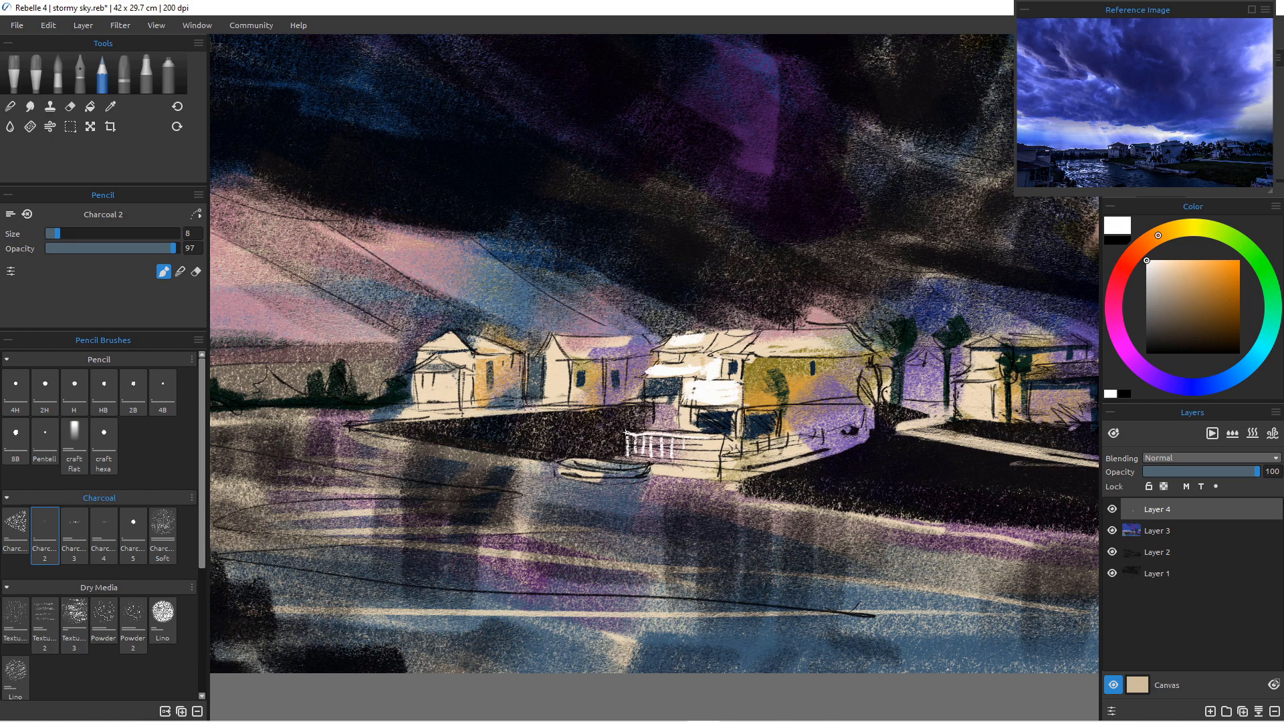
{"action": "left_click_drag", "start_coordinate": [558, 355], "coordinate": [549, 352]}
{"action": "mouse_move", "coordinate": [630, 395]}
{"action": "left_mouse_down"}
{"action": "mouse_move", "coordinate": [667, 398]}
{"action": "mouse_move", "coordinate": [638, 410]}
{"action": "left_mouse_up"}
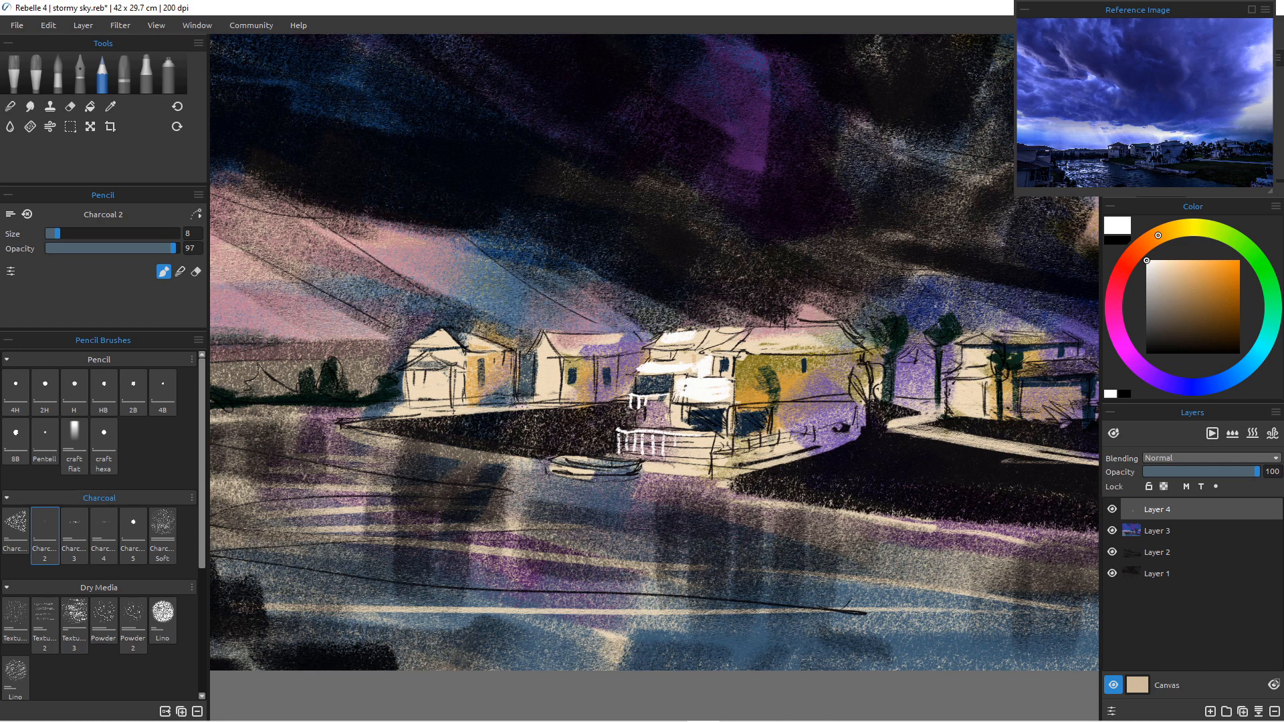
Enlarge the brush to size 18 and paint white posts and trim around the central house's porch and balcony.
{"action": "key", "text": "bracketright"}
{"action": "key", "text": "bracketright"}
{"action": "key", "text": "bracketright"}
{"action": "left_click_drag", "start_coordinate": [732, 406], "coordinate": [733, 449]}
{"action": "left_click_drag", "start_coordinate": [769, 404], "coordinate": [724, 406]}
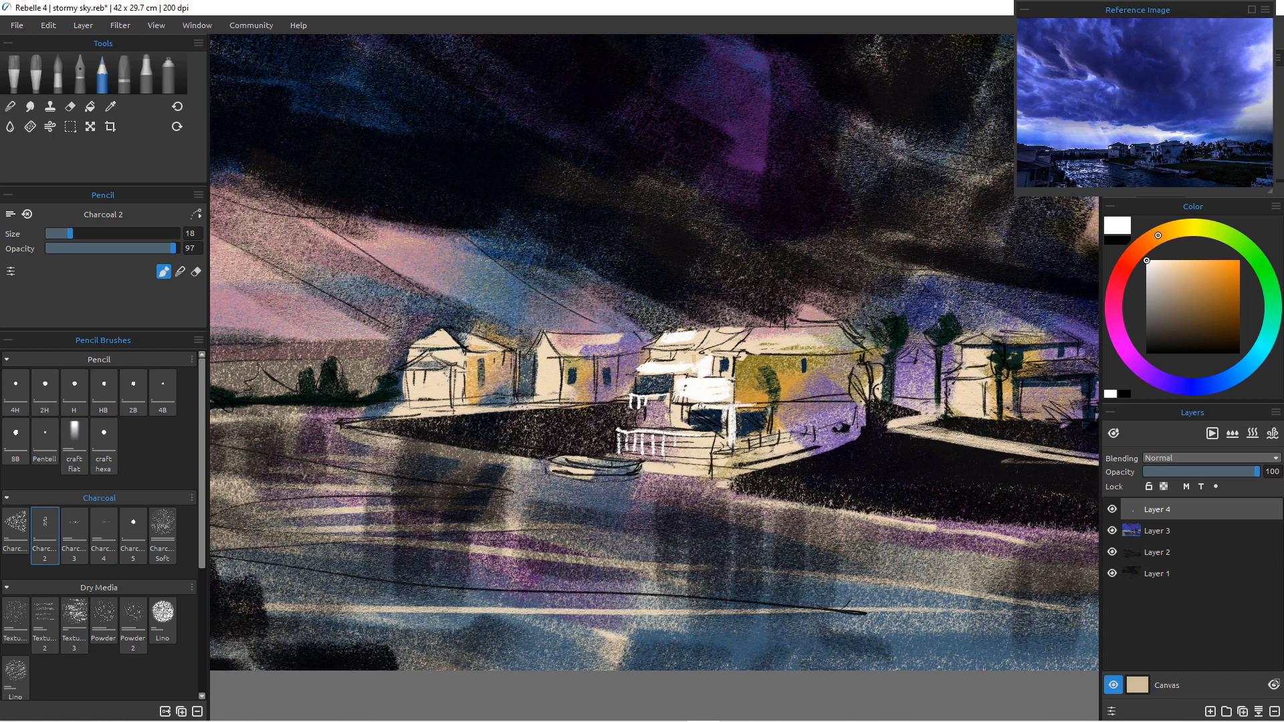
{"action": "left_click_drag", "start_coordinate": [633, 394], "coordinate": [632, 412]}
{"action": "left_click_drag", "start_coordinate": [672, 374], "coordinate": [682, 408]}
Paint white highlights at size 25 on the fronts of the left and right-hand houses and the central house's roof.
{"action": "key", "text": "bracketright"}
{"action": "mouse_move", "coordinate": [456, 355]}
{"action": "left_mouse_down"}
{"action": "mouse_move", "coordinate": [459, 385]}
{"action": "mouse_move", "coordinate": [459, 352]}
{"action": "mouse_move", "coordinate": [440, 335]}
{"action": "mouse_move", "coordinate": [449, 342]}
{"action": "mouse_move", "coordinate": [420, 346]}
{"action": "mouse_move", "coordinate": [459, 350]}
{"action": "left_mouse_up"}
{"action": "mouse_move", "coordinate": [545, 342]}
{"action": "left_mouse_down"}
{"action": "mouse_move", "coordinate": [535, 393]}
{"action": "mouse_move", "coordinate": [542, 337]}
{"action": "mouse_move", "coordinate": [554, 406]}
{"action": "mouse_move", "coordinate": [538, 399]}
{"action": "left_mouse_up"}
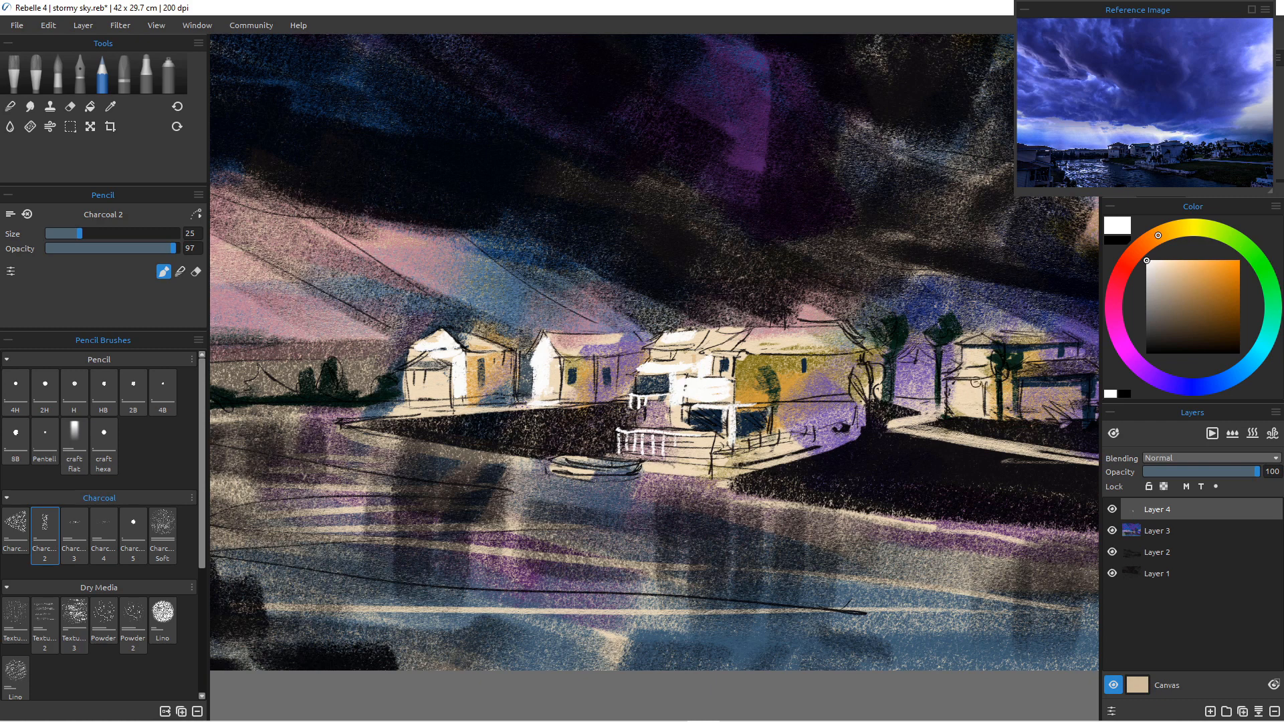
{"action": "mouse_move", "coordinate": [978, 383]}
{"action": "left_mouse_down"}
{"action": "mouse_move", "coordinate": [970, 409]}
{"action": "mouse_move", "coordinate": [970, 351]}
{"action": "left_mouse_up"}
{"action": "mouse_move", "coordinate": [742, 334]}
{"action": "left_mouse_down"}
{"action": "mouse_move", "coordinate": [738, 342]}
{"action": "mouse_move", "coordinate": [658, 345]}
{"action": "left_mouse_up"}
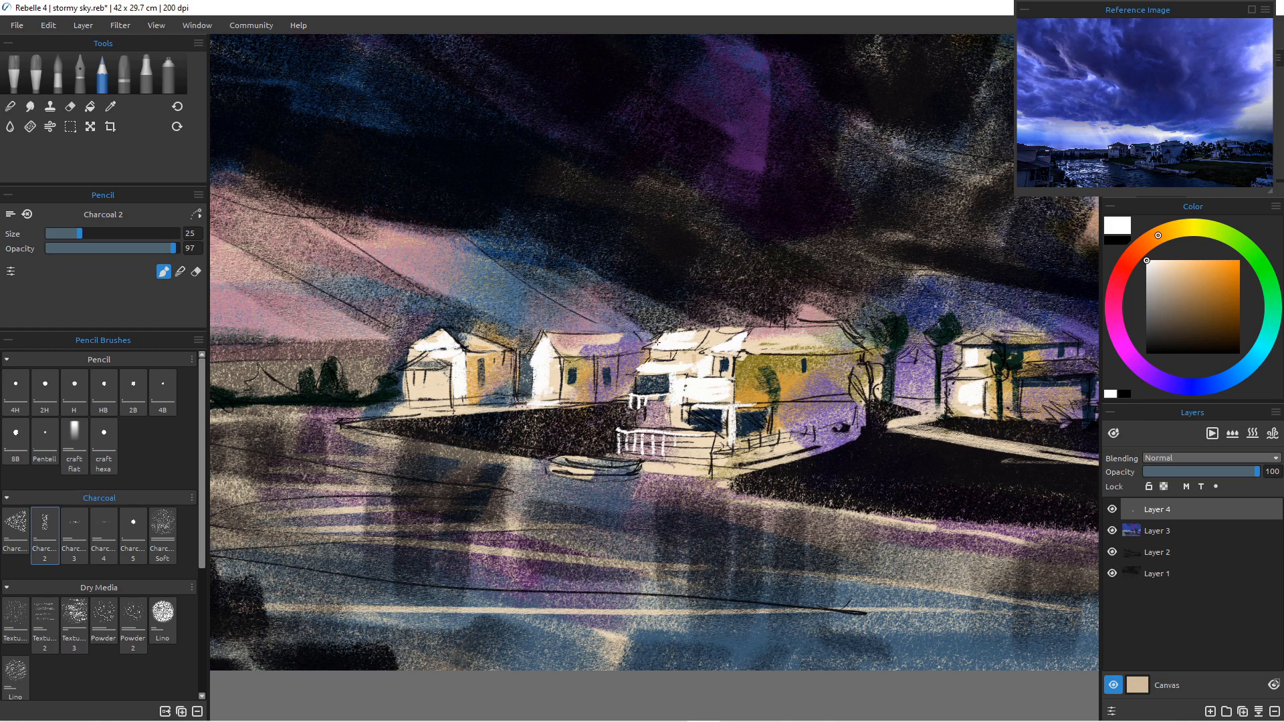
Trim the white highlight below the central house's roof edge with the Chisel eraser at size 53.
{"action": "key", "text": "e"}
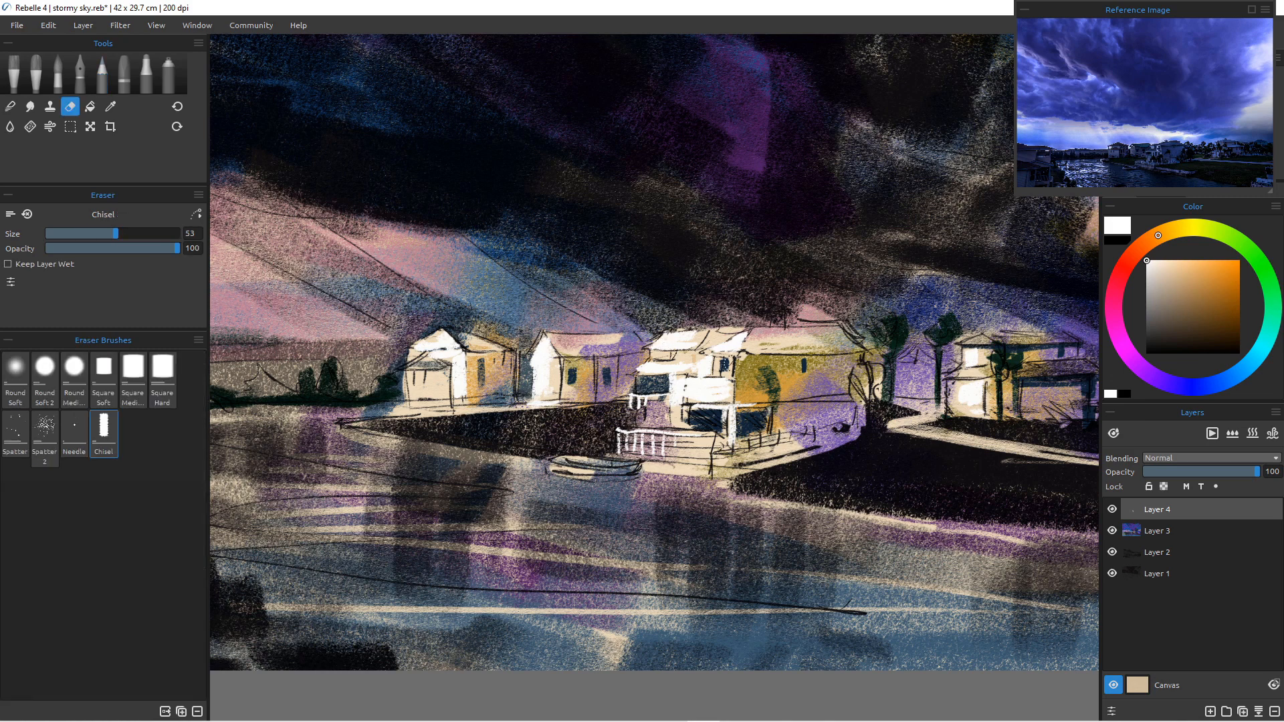
{"action": "mouse_move", "coordinate": [738, 350]}
{"action": "left_mouse_down"}
{"action": "mouse_move", "coordinate": [724, 367]}
{"action": "mouse_move", "coordinate": [710, 352]}
{"action": "left_mouse_up"}
{"action": "key", "text": "b"}
{"action": "key", "text": "e"}
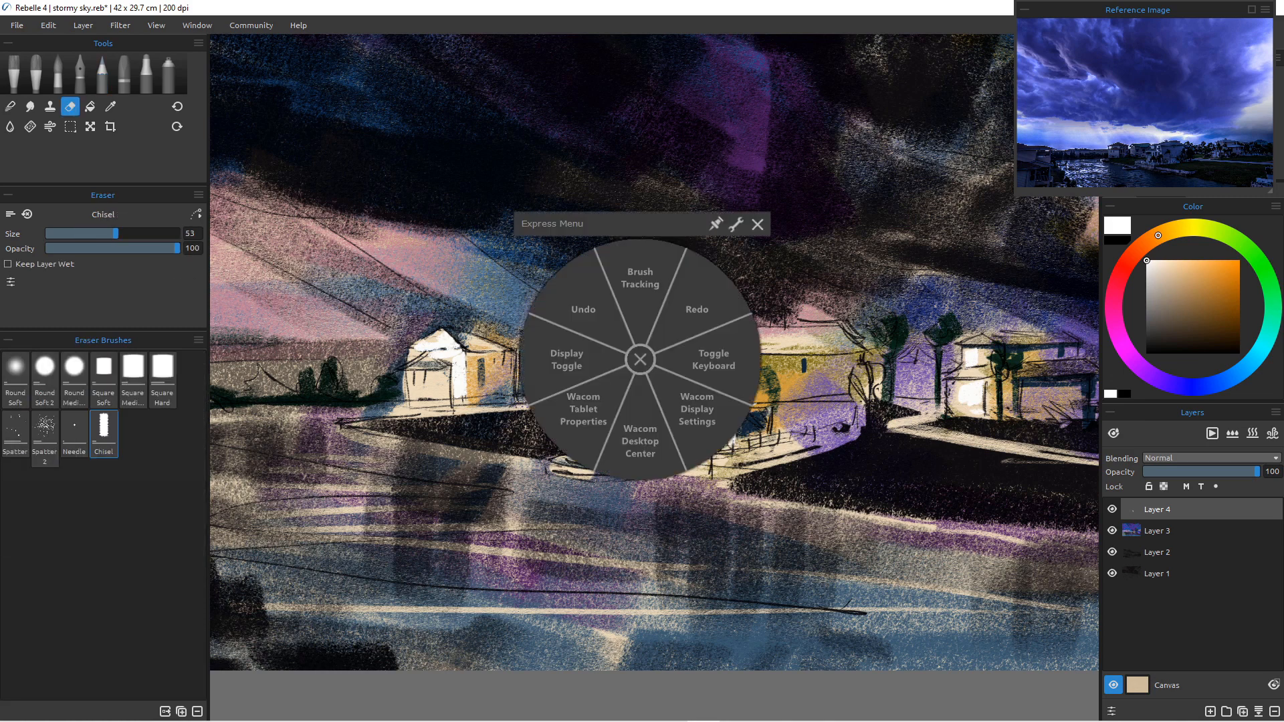
{"action": "key", "text": "b"}
{"action": "key", "text": "e"}
{"action": "key", "text": "b"}
{"action": "key", "text": "e"}
{"action": "left_click", "coordinate": [640, 359]}
{"action": "key", "text": "b"}
{"action": "key", "text": "e"}
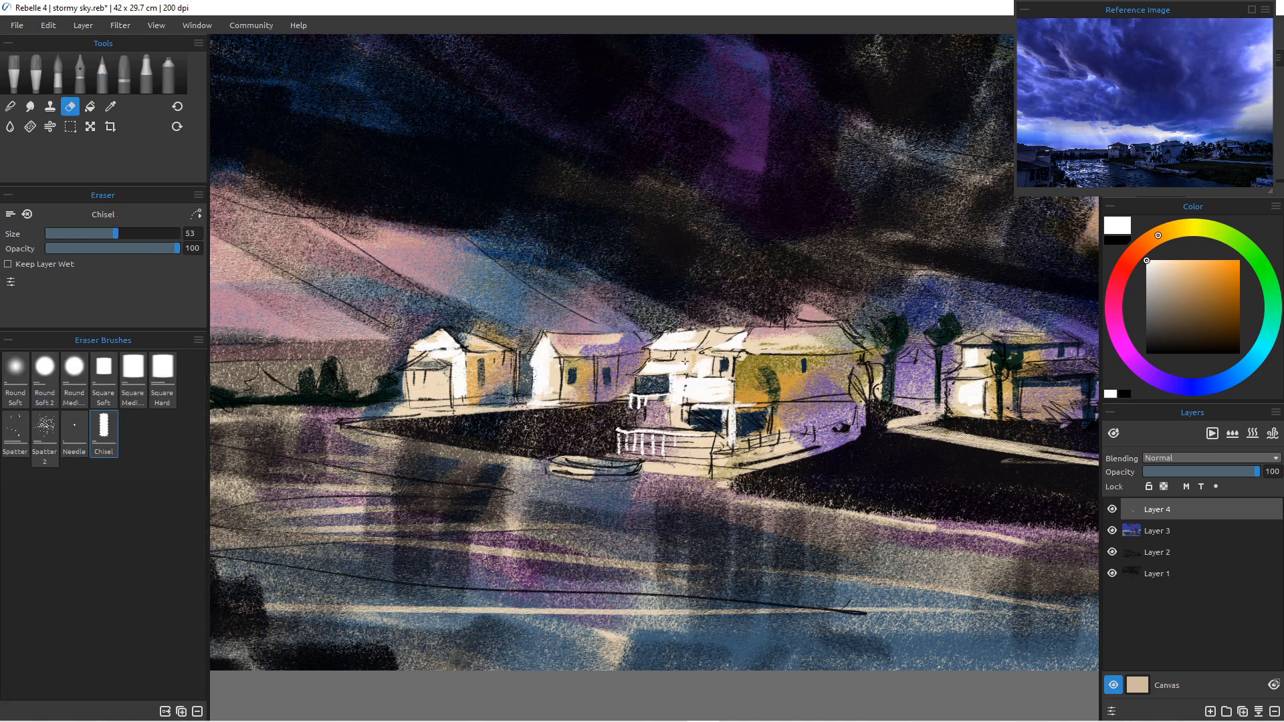
{"action": "key", "text": "b"}
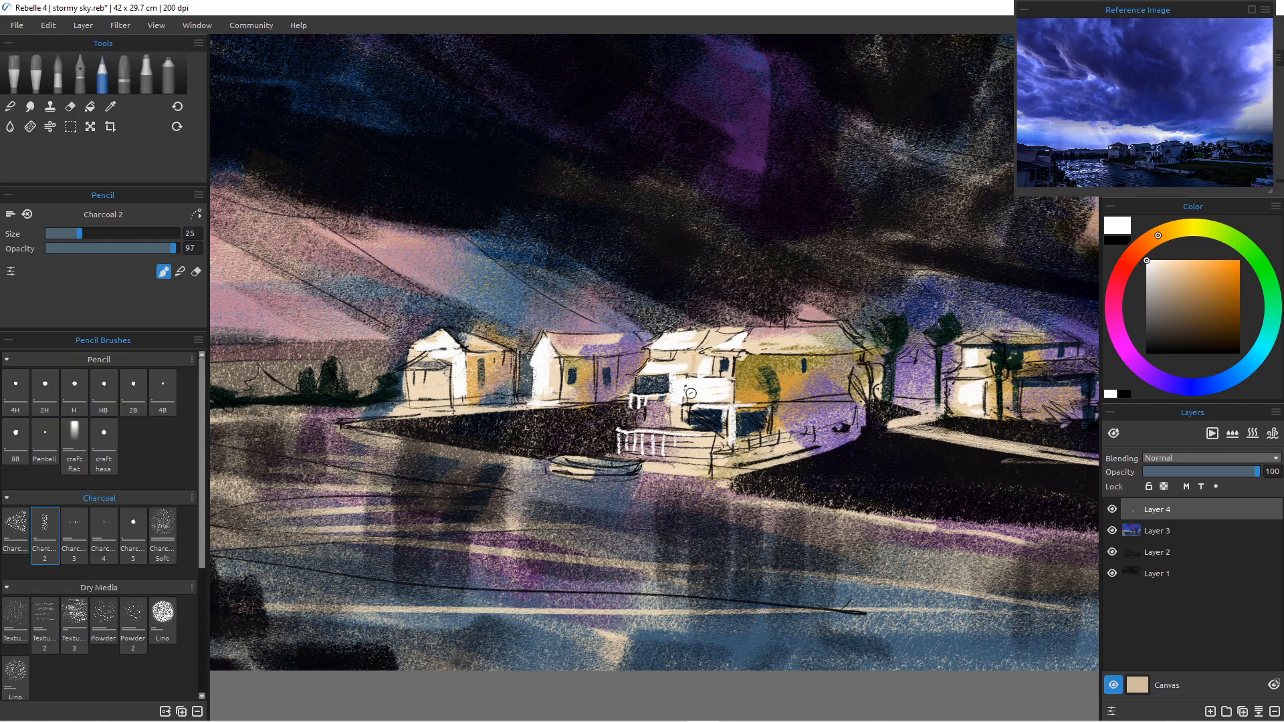
{"action": "key", "text": "e"}
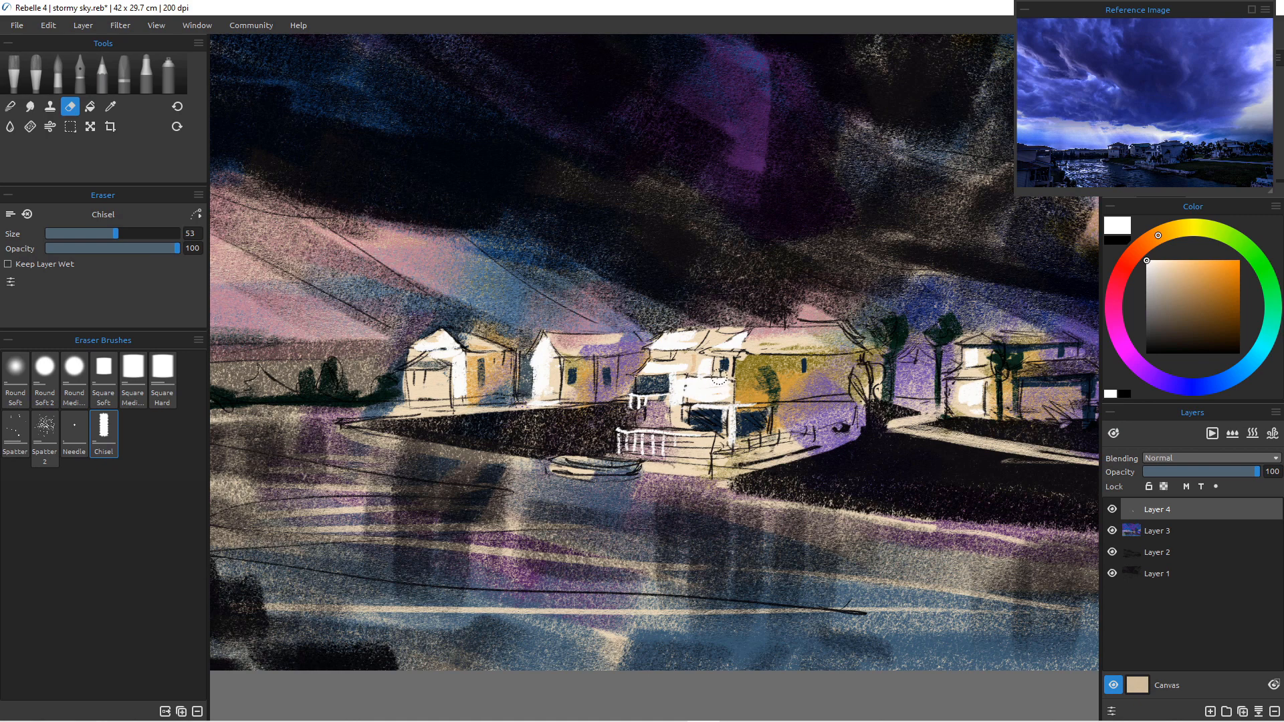
{"action": "key", "text": "p"}
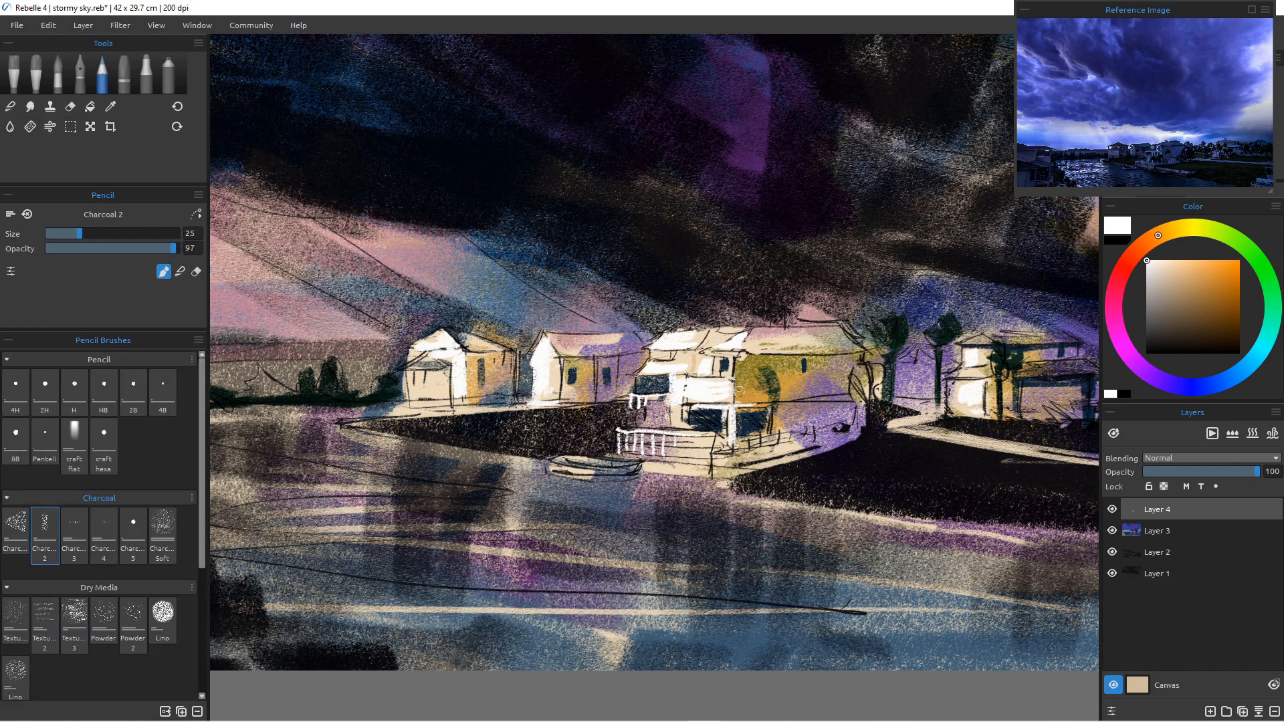
{"action": "key", "text": "e"}
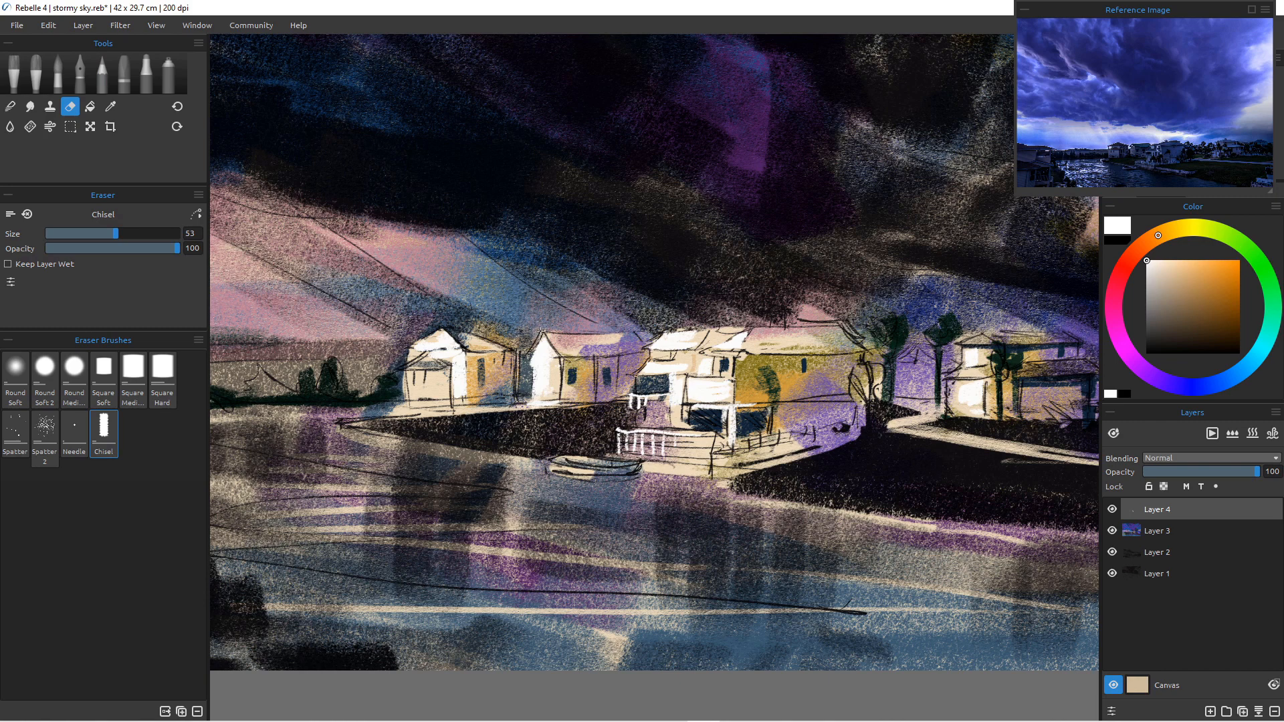
Try a white highlight on the water below the boat with the Charcoal 2 brush at size 16.
{"action": "key", "text": "e"}
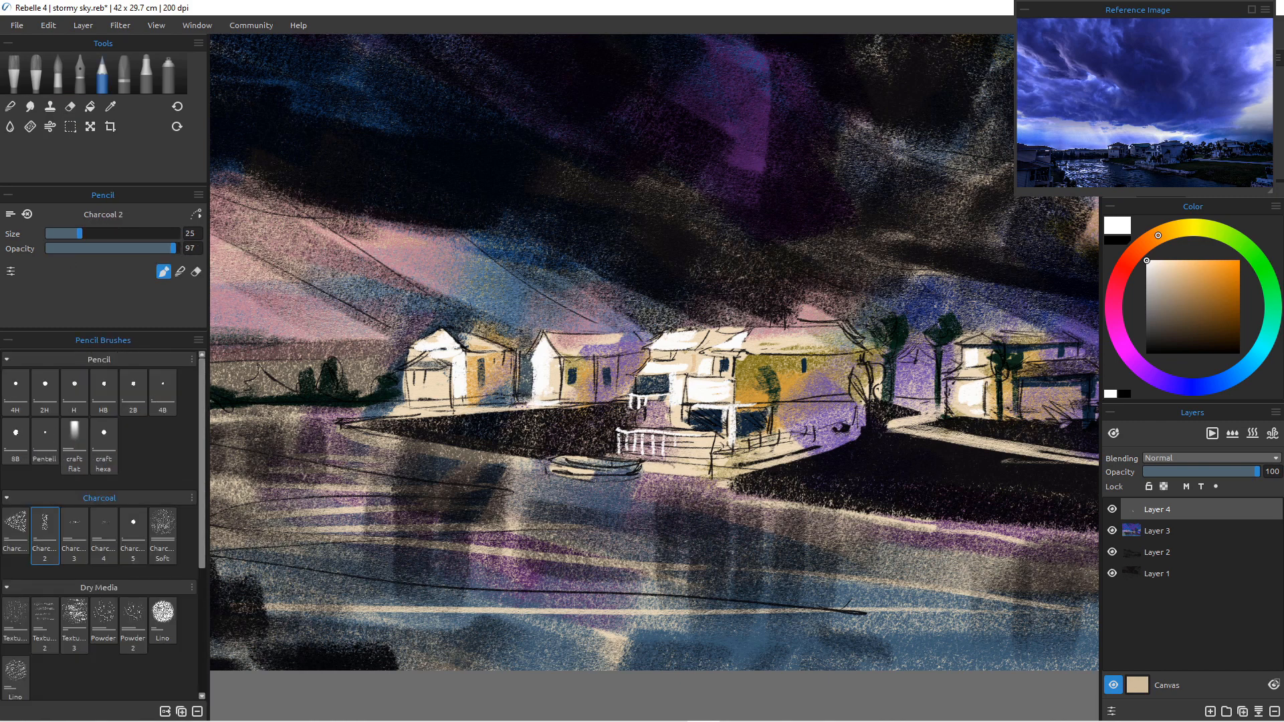
{"action": "key", "text": "bracketleft"}
{"action": "key", "text": "bracketleft"}
{"action": "key", "text": "bracketleft"}
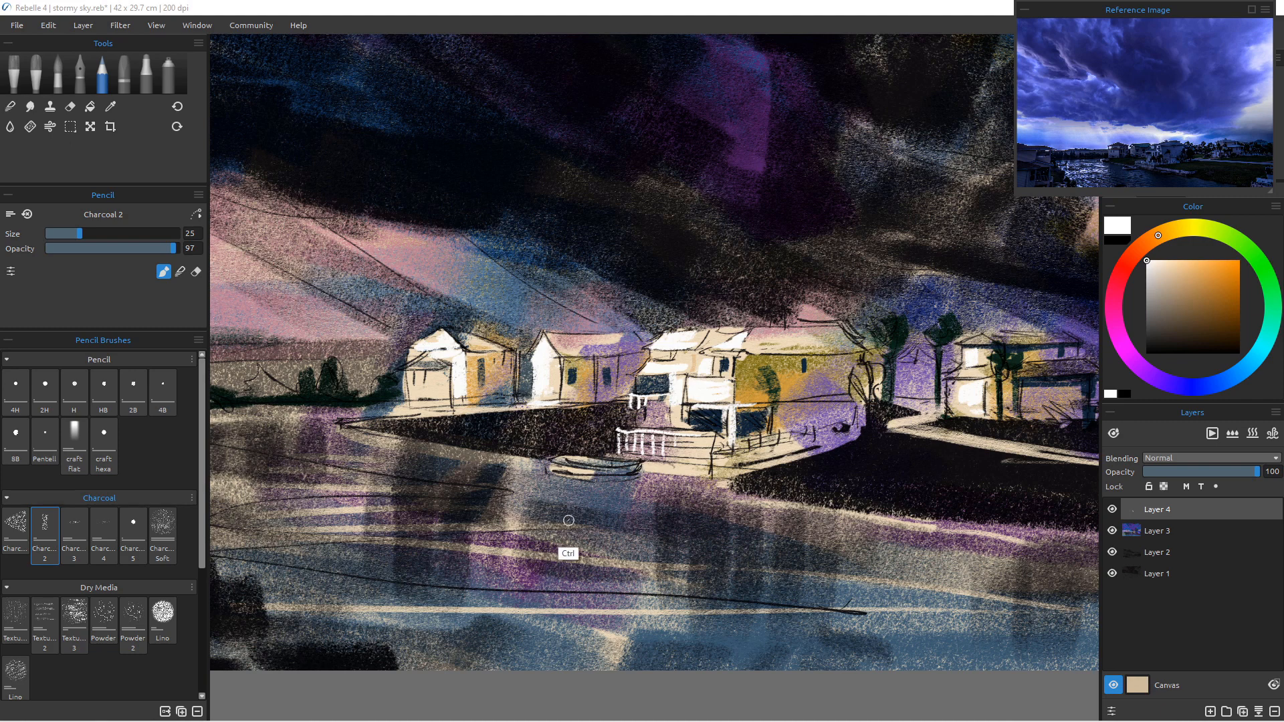
{"action": "left_click_drag", "start_coordinate": [566, 512], "coordinate": [536, 524]}
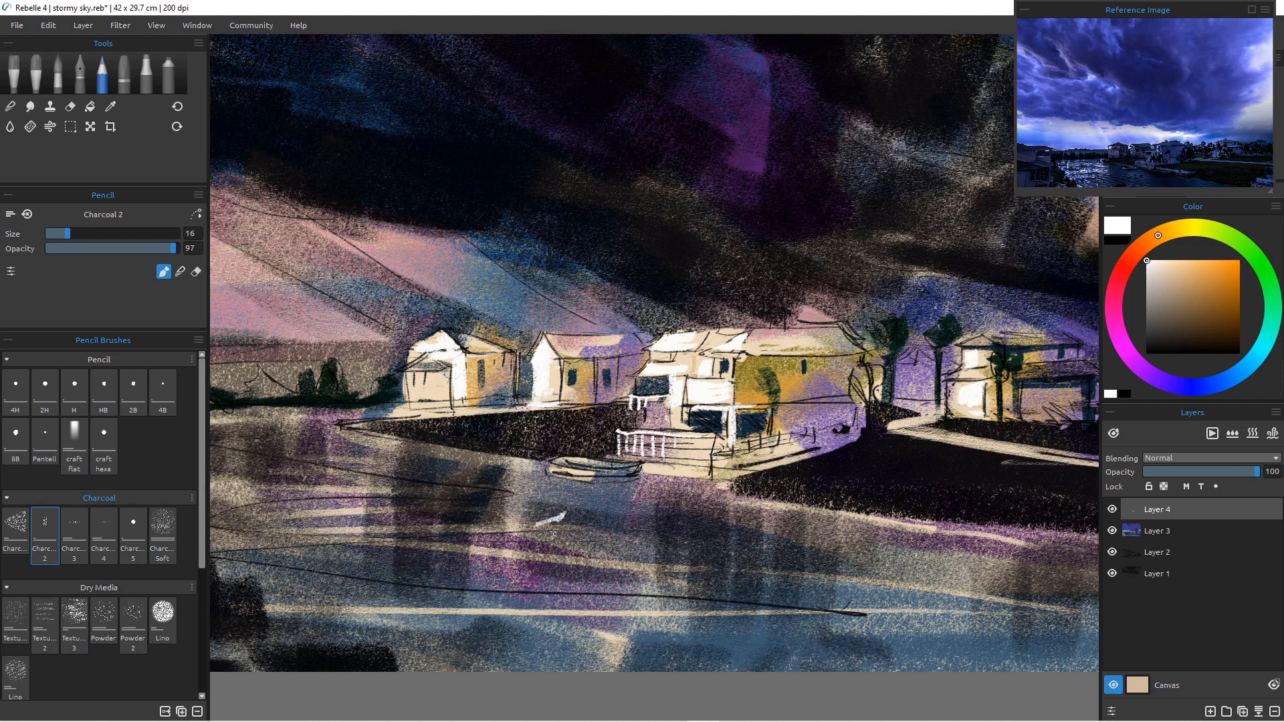
{"action": "key", "text": "ctrl+z"}
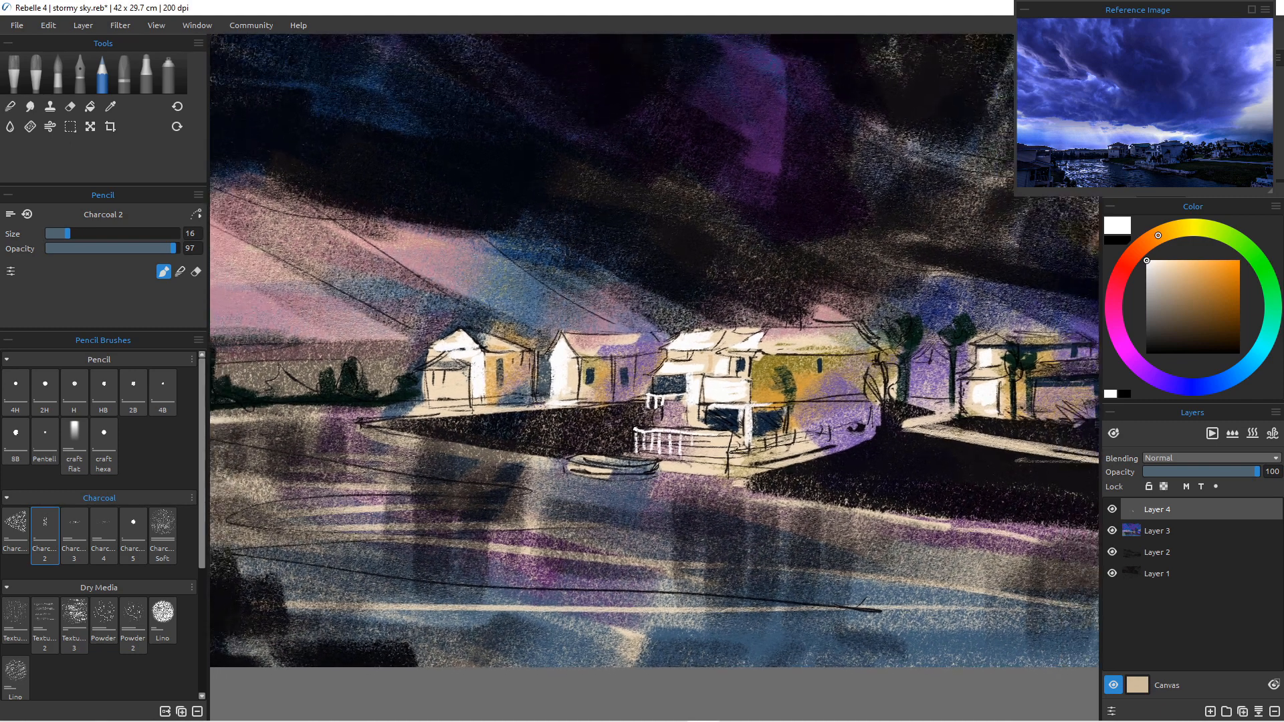
Choose a pale peach colour and set Layer 4's blending mode to Lighten.
{"action": "scroll", "coordinate": [579, 515], "scroll_direction": "down", "scroll_amount": 5}
{"action": "scroll", "coordinate": [572, 515], "scroll_direction": "up", "scroll_amount": 3}
{"action": "scroll", "coordinate": [555, 505], "scroll_direction": "down", "scroll_amount": 2}
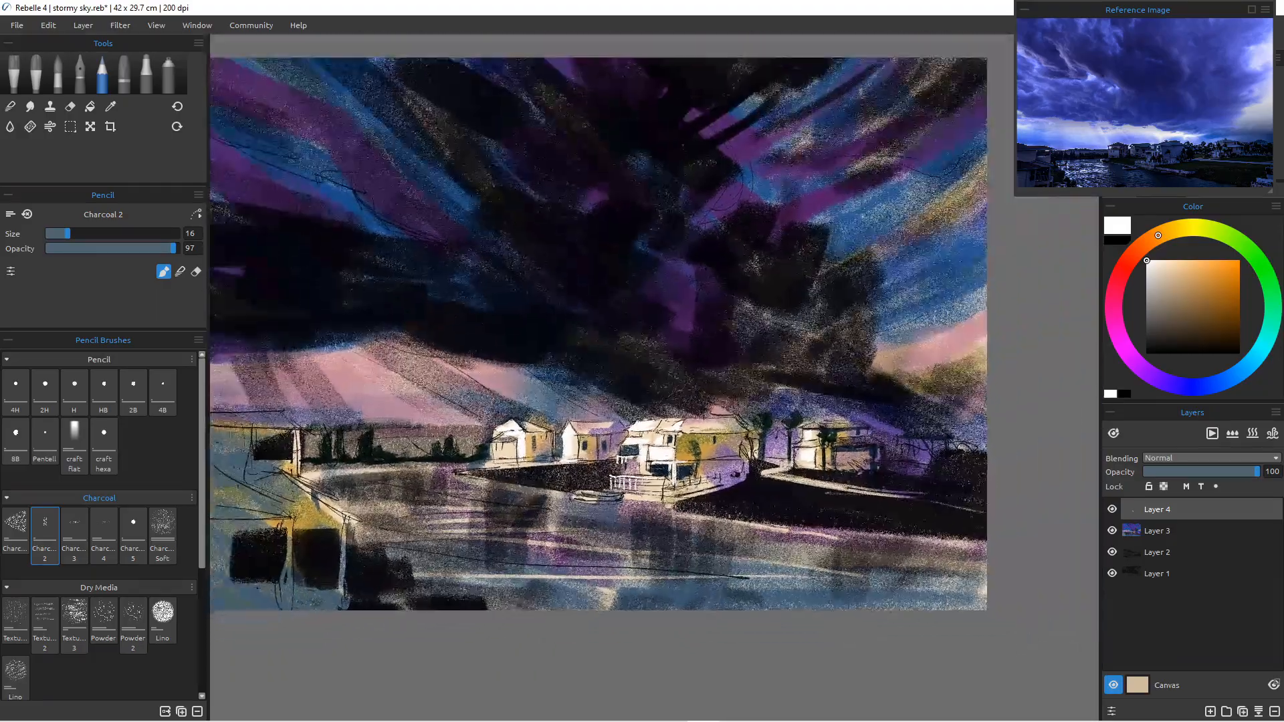
{"action": "scroll", "coordinate": [555, 505], "scroll_direction": "up", "scroll_amount": 2}
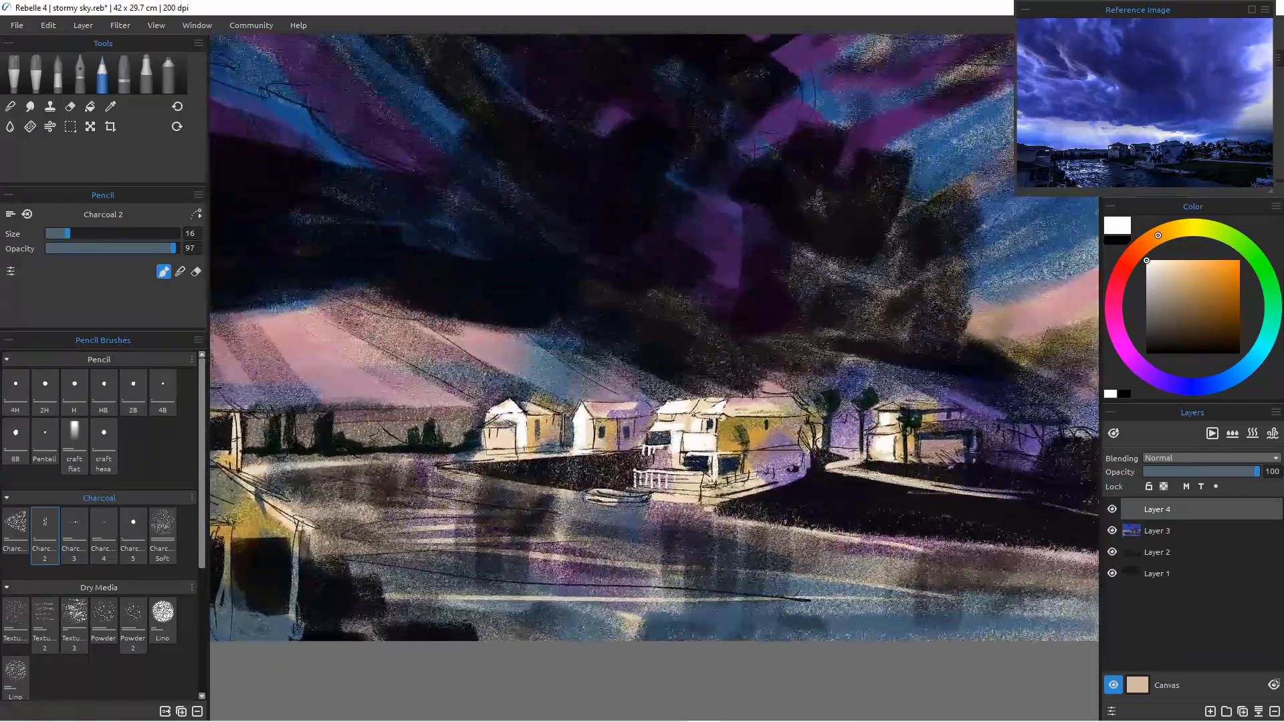
{"action": "scroll", "coordinate": [622, 334], "scroll_direction": "down", "scroll_amount": 1}
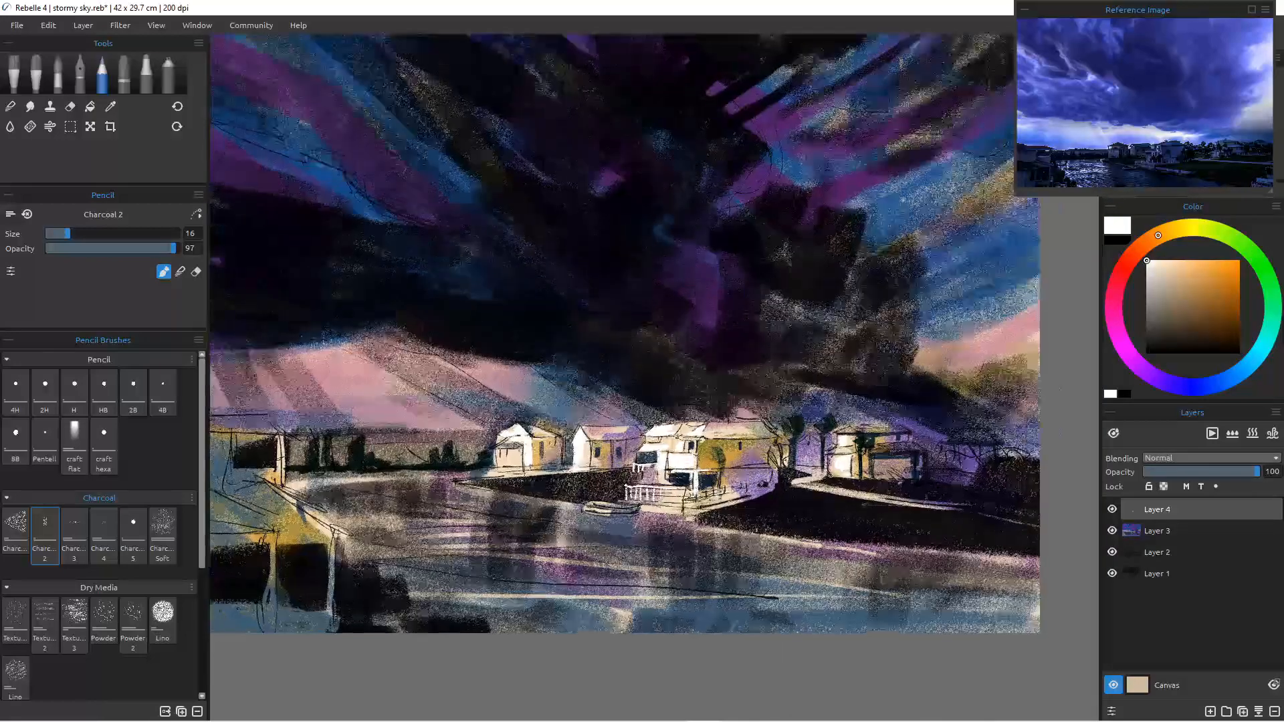
{"action": "left_click_drag", "start_coordinate": [241, 221], "coordinate": [548, 81]}
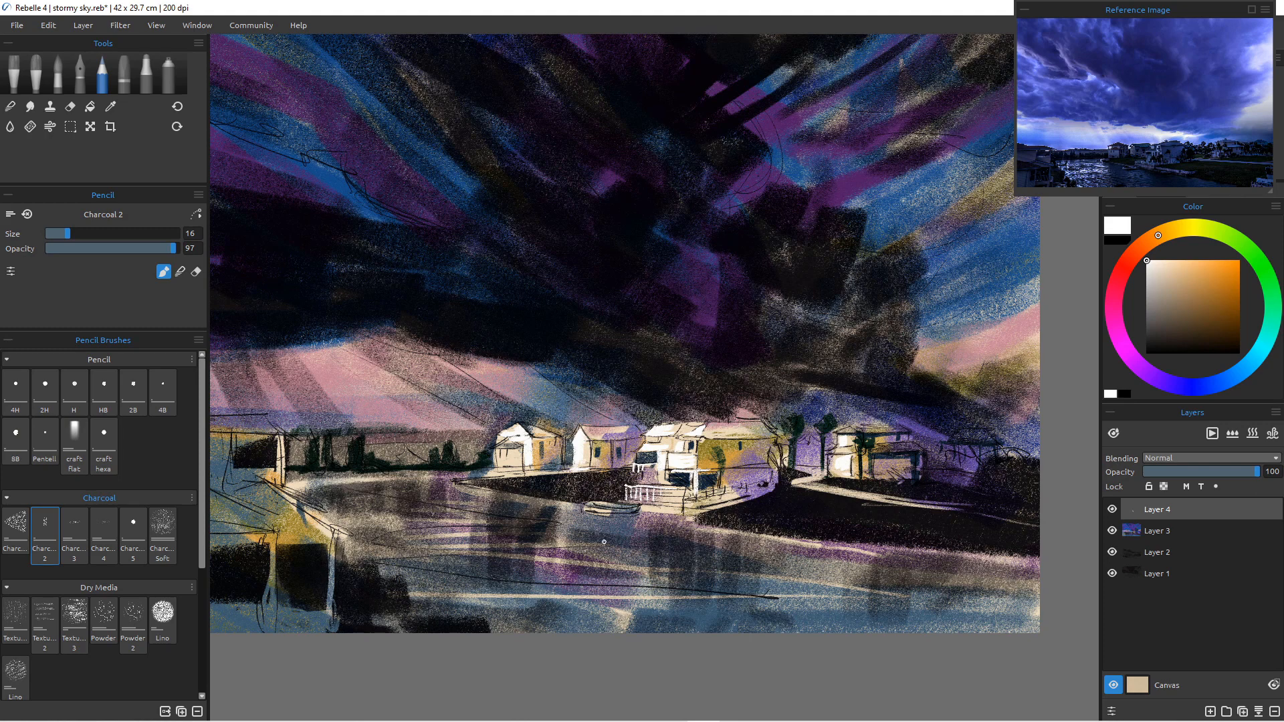
{"action": "left_click", "coordinate": [1161, 266]}
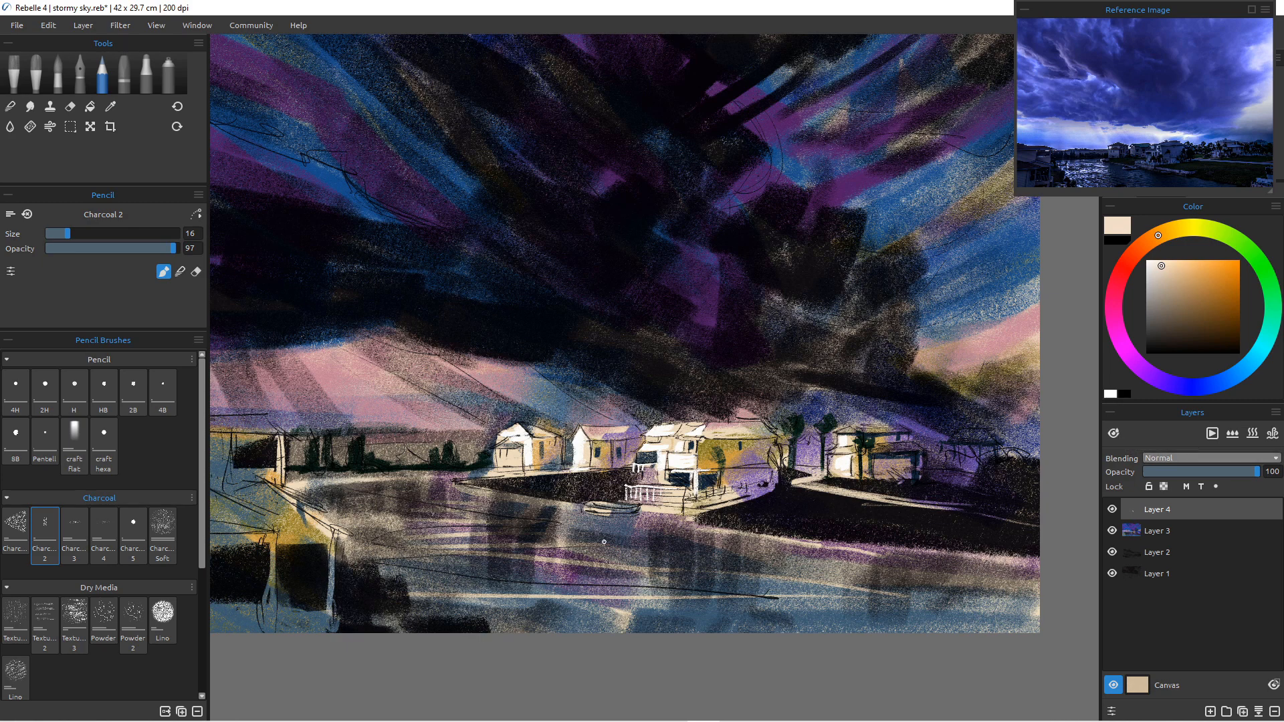
{"action": "left_click", "coordinate": [1197, 458]}
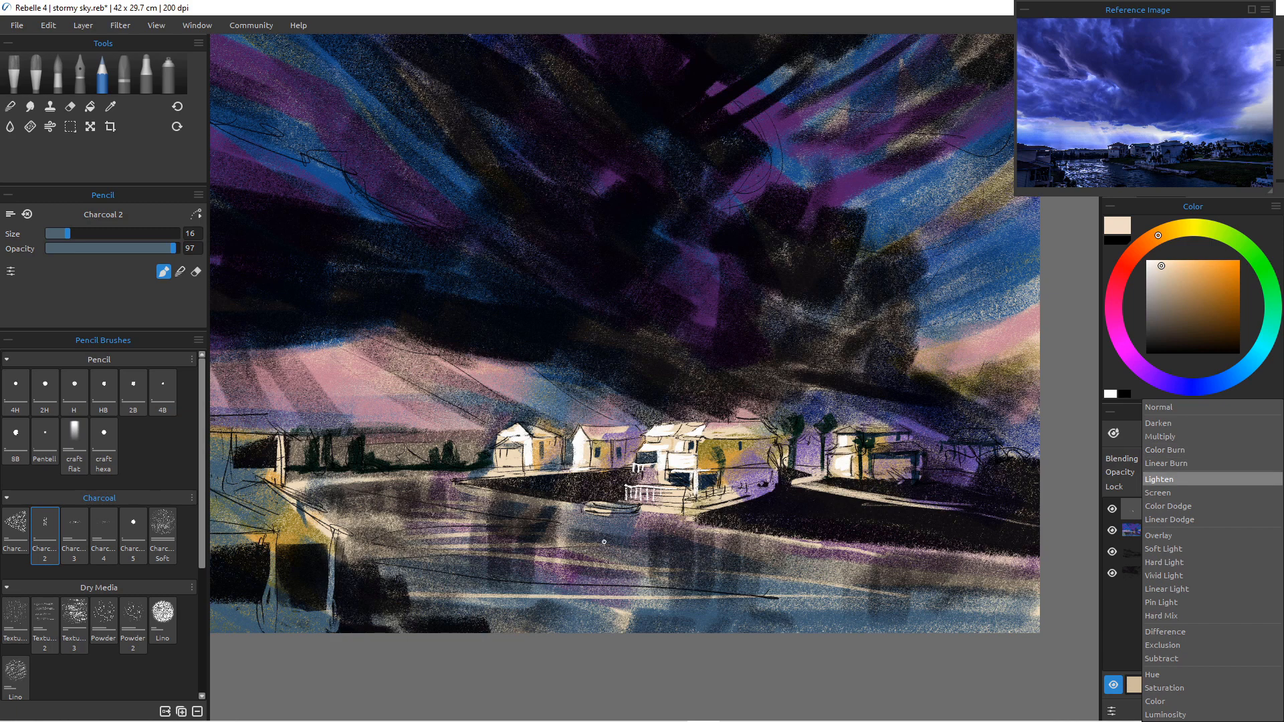
{"action": "key", "text": "Return"}
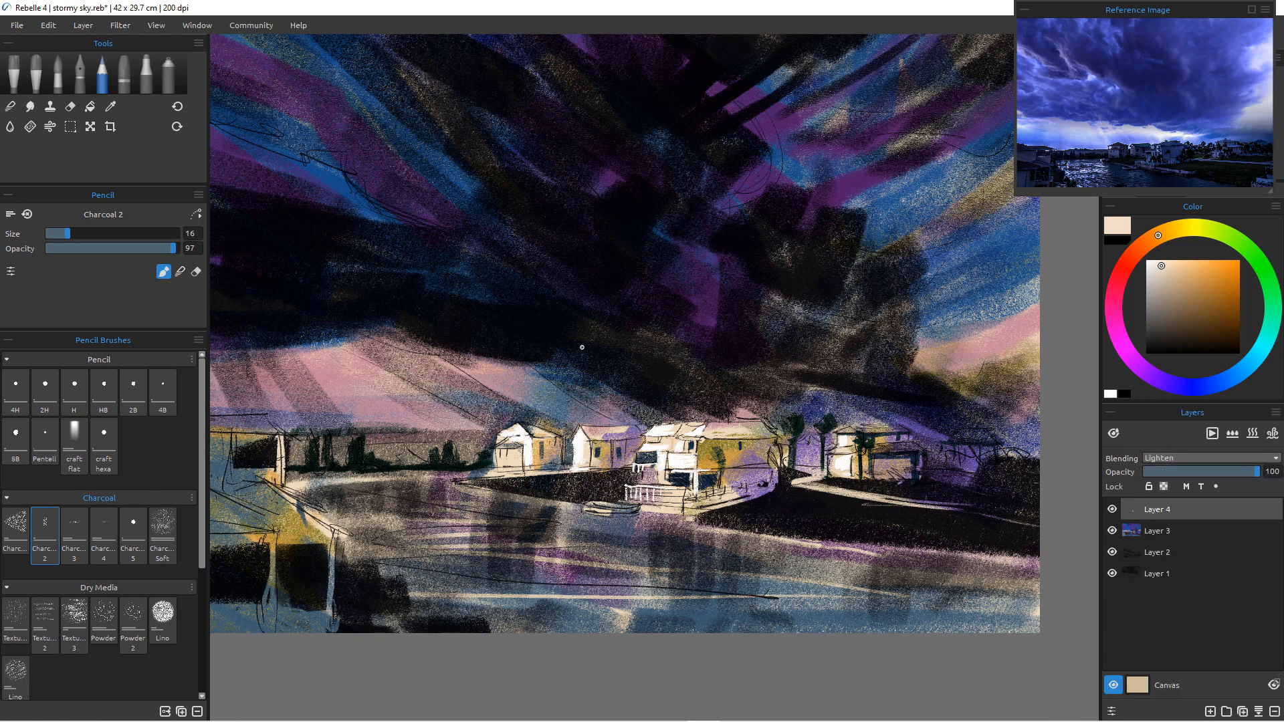
Choose a pale pink colour and paint a size 45 highlight on the crest of the pink sky band beneath the dark cloud.
{"action": "key", "text": "["}
{"action": "key", "text": "["}
{"action": "key", "text": "["}
{"action": "key", "text": "["}
{"action": "key", "text": "["}
{"action": "key", "text": "["}
{"action": "key", "text": "["}
{"action": "key", "text": "["}
{"action": "key", "text": "["}
{"action": "key", "text": "["}
{"action": "key", "text": "["}
{"action": "key", "text": "["}
{"action": "key", "text": "["}
{"action": "key", "text": "["}
{"action": "key", "text": "["}
{"action": "key", "text": "]"}
{"action": "key", "text": "]"}
{"action": "key", "text": "]"}
{"action": "key", "text": "]"}
{"action": "key", "text": "]"}
{"action": "key", "text": "]"}
{"action": "key", "text": "]"}
{"action": "key", "text": "]"}
{"action": "key", "text": "]"}
{"action": "key", "text": "]"}
{"action": "key", "text": "]"}
{"action": "key", "text": "]"}
{"action": "key", "text": "]"}
{"action": "key", "text": "]"}
{"action": "key", "text": "]"}
{"action": "key", "text": "]"}
{"action": "key", "text": "]"}
{"action": "key", "text": "]"}
{"action": "key", "text": "]"}
{"action": "key", "text": "]"}
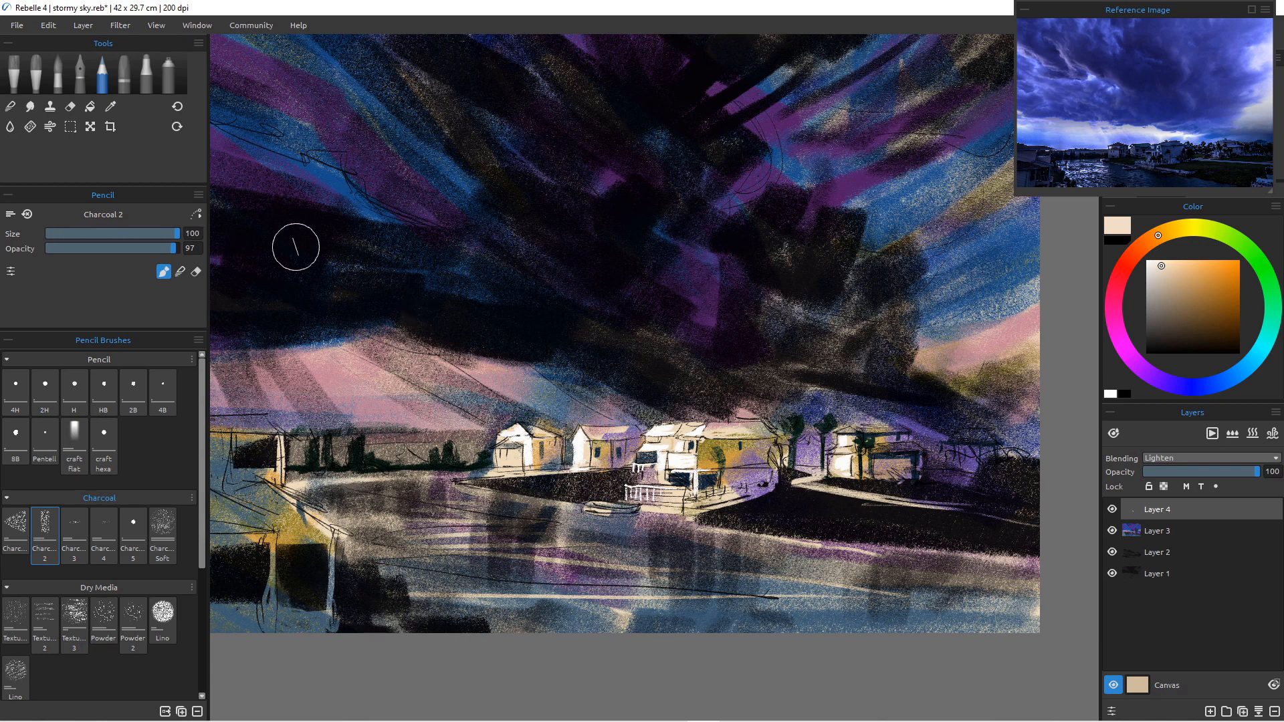
{"action": "key", "text": "["}
{"action": "key", "text": "["}
{"action": "key", "text": "["}
{"action": "key", "text": "["}
{"action": "key", "text": "["}
{"action": "key", "text": "["}
{"action": "key", "text": "["}
{"action": "key", "text": "["}
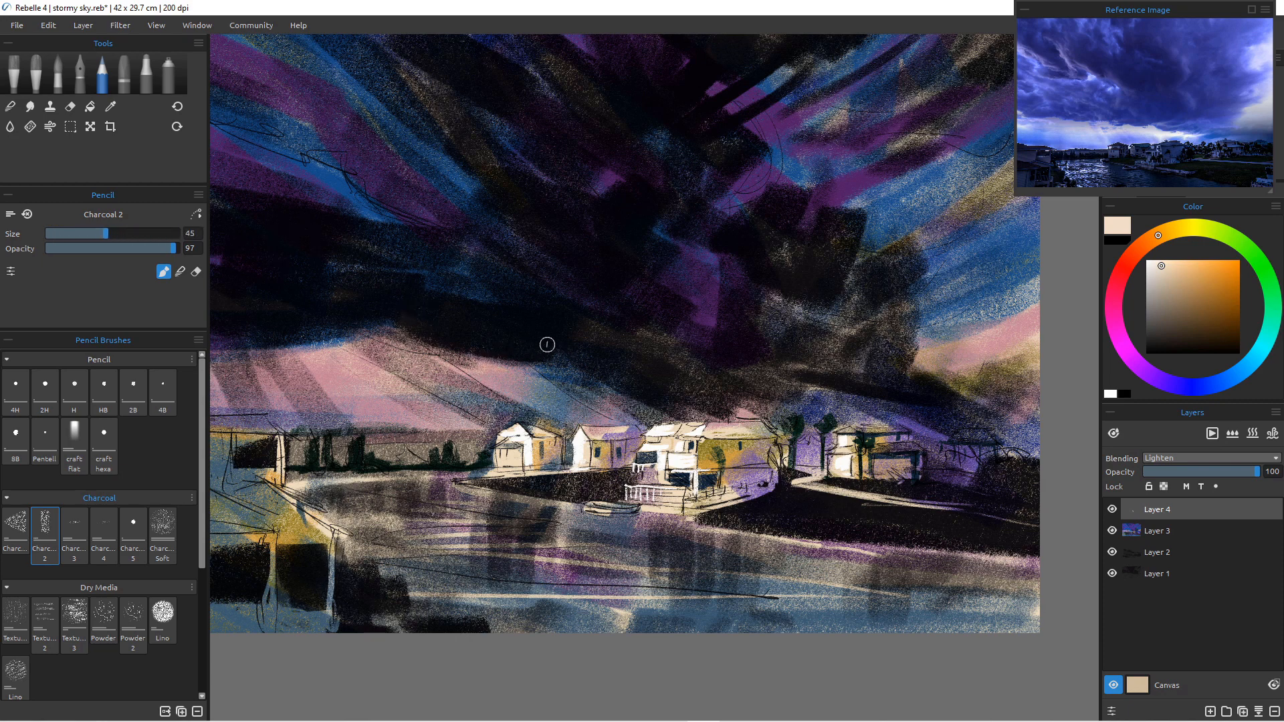
{"action": "left_click", "coordinate": [1117, 333]}
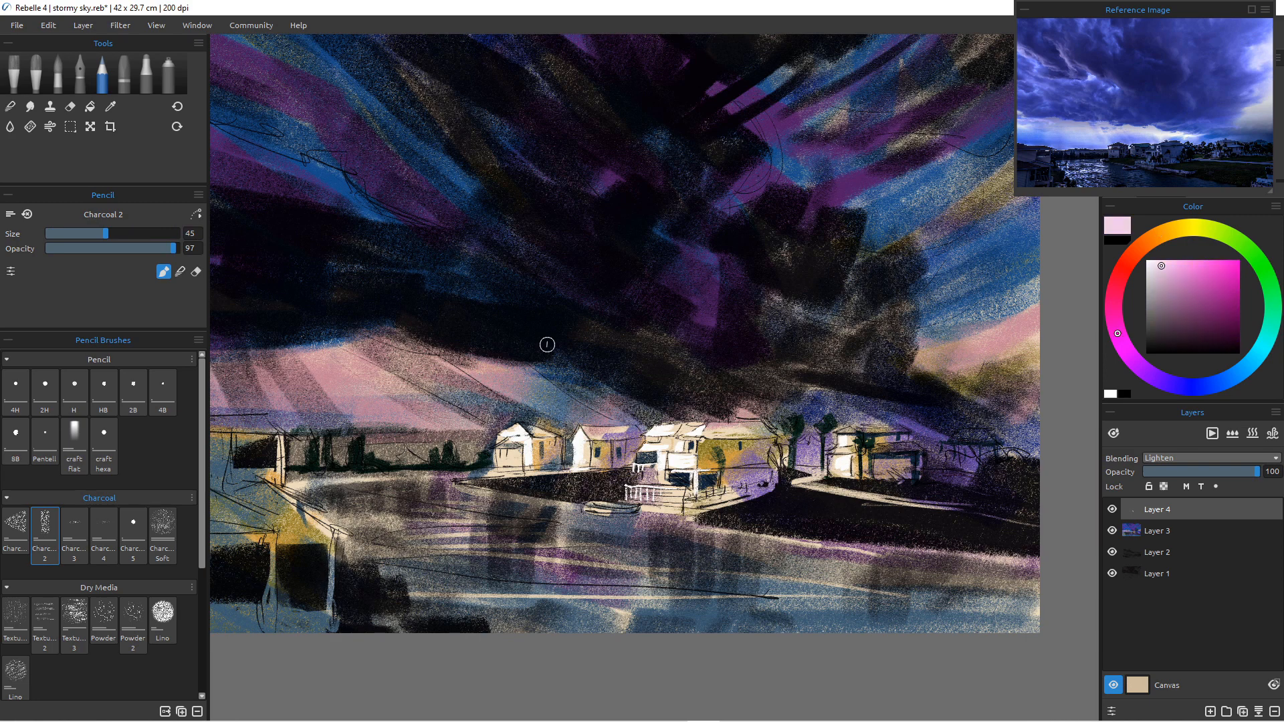
{"action": "left_click_drag", "start_coordinate": [382, 329], "coordinate": [428, 353]}
Extend the pale pink highlight along the dark cloud's lower edge towards the central house, using brush sizes 70 and 40.
{"action": "key", "text": "bracketright"}
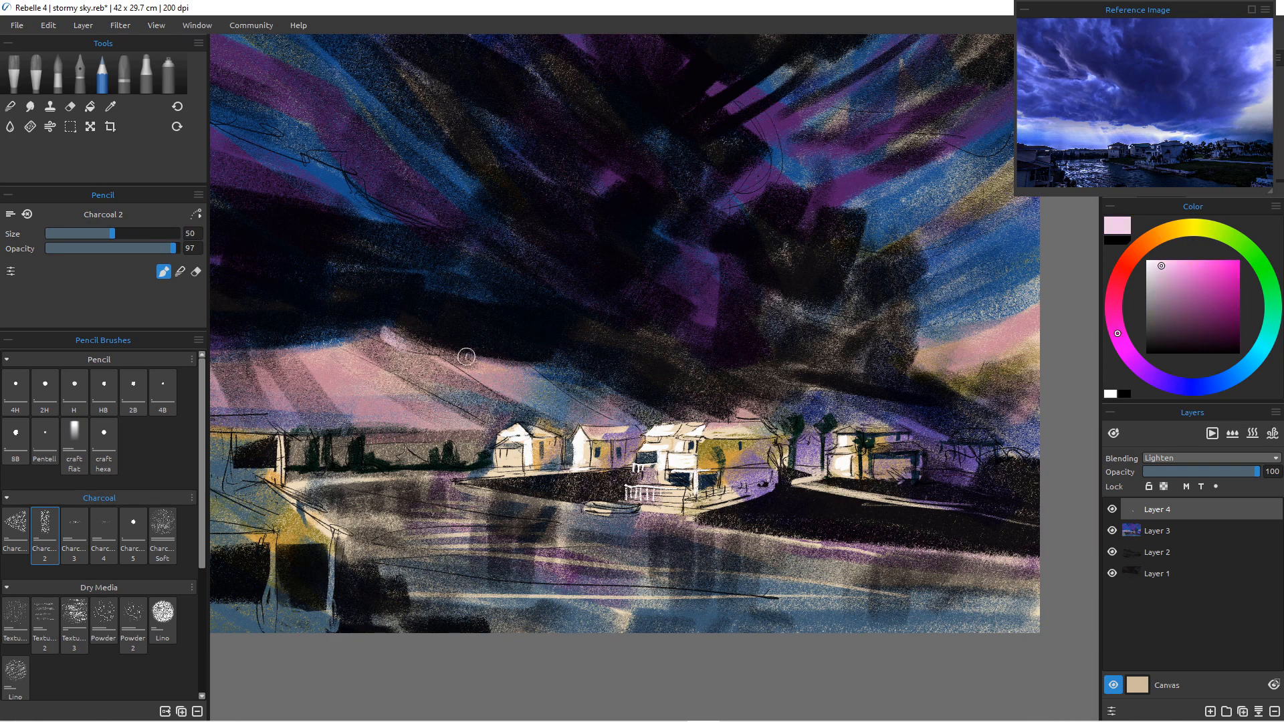
{"action": "key", "text": "bracketright"}
{"action": "key", "text": "bracketright"}
{"action": "key", "text": "bracketright"}
{"action": "key", "text": "bracketright"}
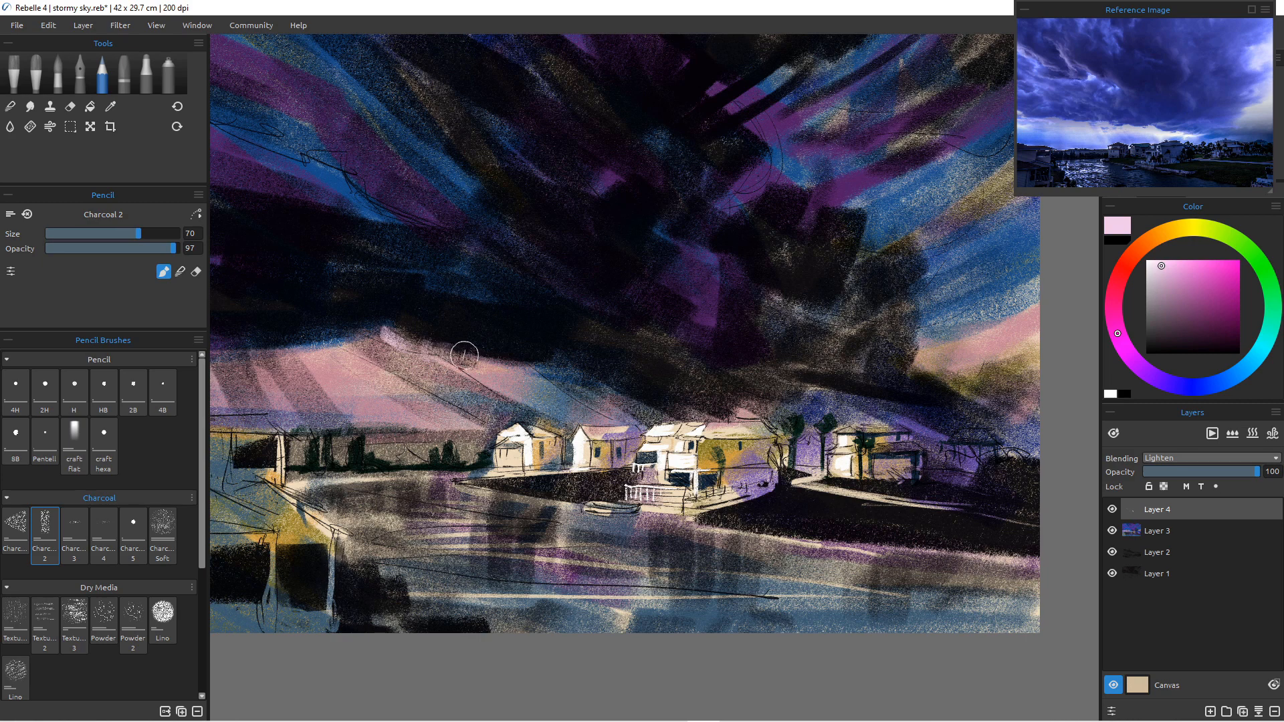
{"action": "mouse_move", "coordinate": [471, 364]}
{"action": "left_mouse_down"}
{"action": "mouse_move", "coordinate": [571, 365]}
{"action": "mouse_move", "coordinate": [498, 368]}
{"action": "mouse_move", "coordinate": [558, 368]}
{"action": "mouse_move", "coordinate": [582, 383]}
{"action": "mouse_move", "coordinate": [569, 360]}
{"action": "mouse_move", "coordinate": [611, 412]}
{"action": "mouse_move", "coordinate": [571, 376]}
{"action": "mouse_move", "coordinate": [632, 401]}
{"action": "left_mouse_up"}
{"action": "key", "text": "bracketright"}
{"action": "key", "text": "bracketleft"}
{"action": "key", "text": "bracketleft"}
{"action": "key", "text": "bracketleft"}
{"action": "key", "text": "bracketleft"}
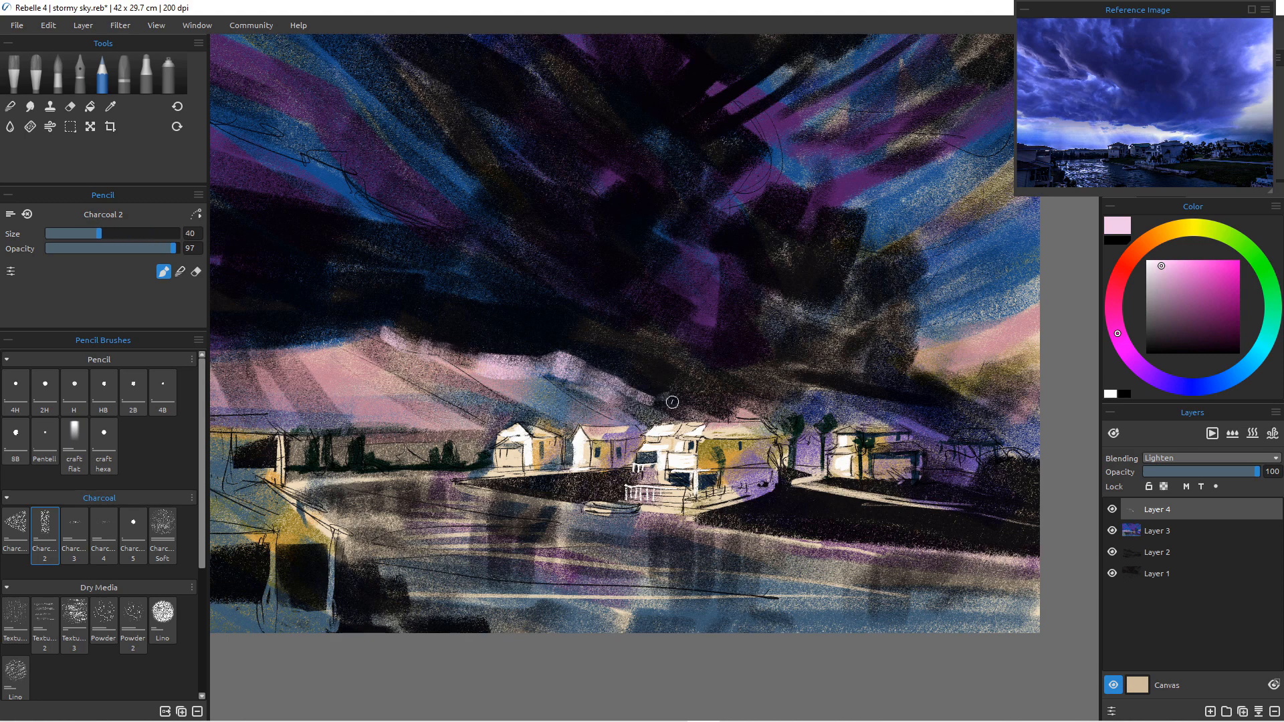
{"action": "key", "text": "bracketright"}
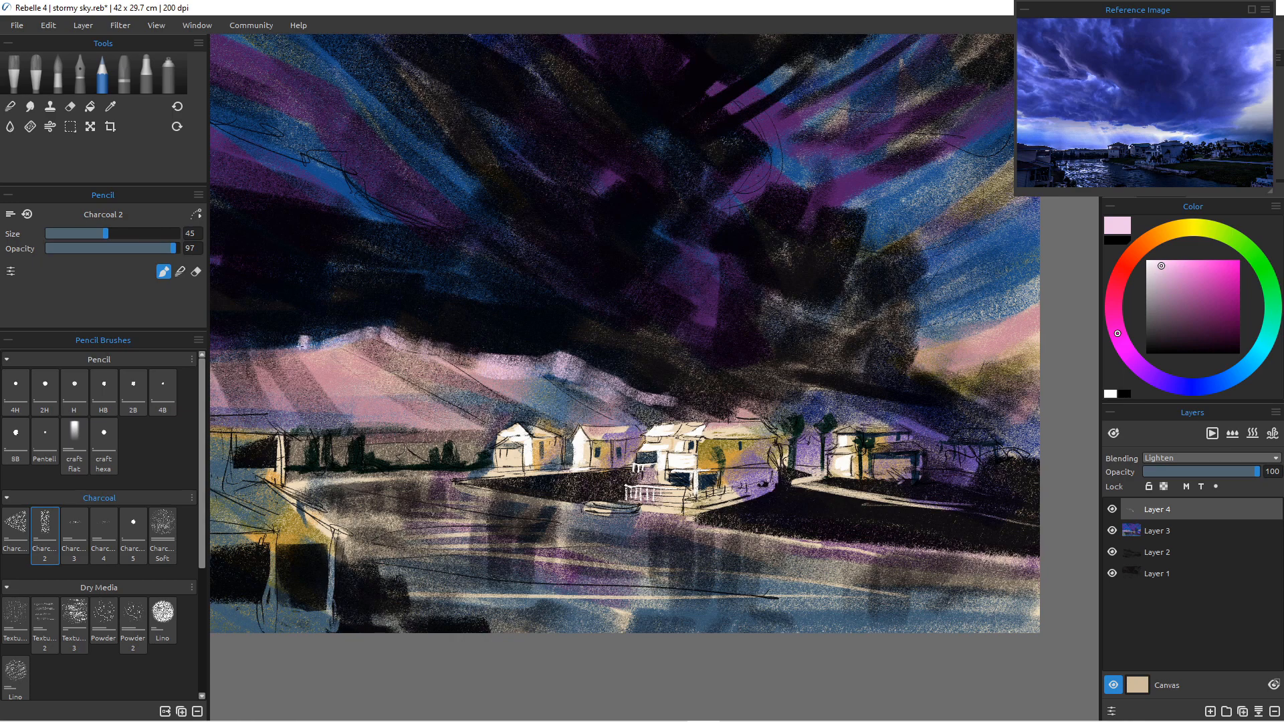
Examine the balance of the whole painting from a distance and close up.
{"action": "scroll", "coordinate": [340, 367], "scroll_direction": "down", "scroll_amount": 2}
{"action": "scroll", "coordinate": [385, 395], "scroll_direction": "down", "scroll_amount": 1}
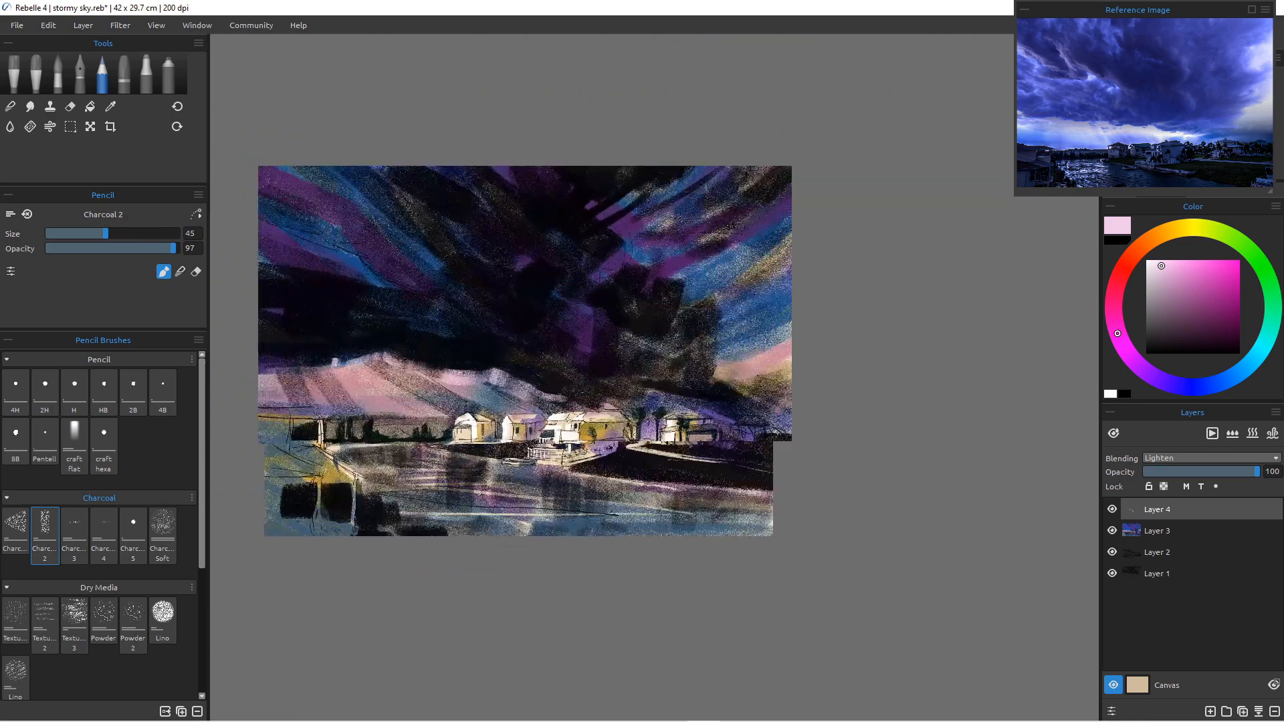
{"action": "scroll", "coordinate": [471, 397], "scroll_direction": "down", "scroll_amount": 1}
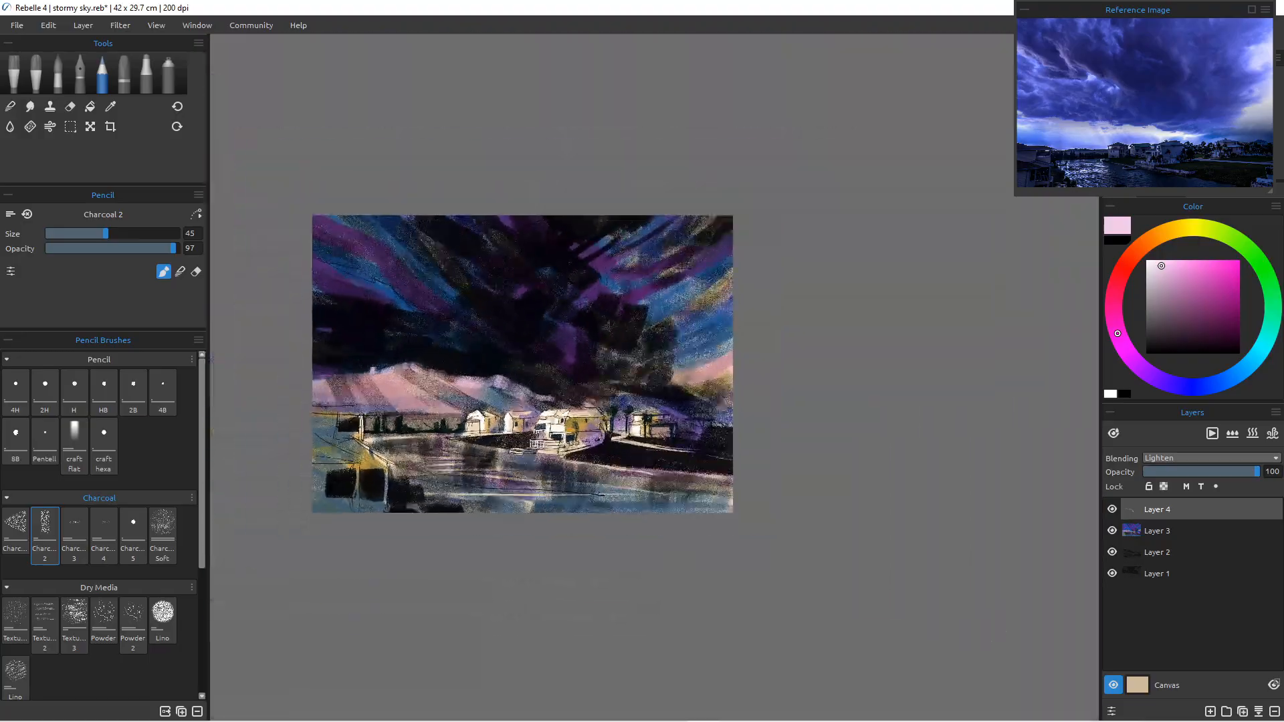
{"action": "scroll", "coordinate": [528, 374], "scroll_direction": "up", "scroll_amount": 2}
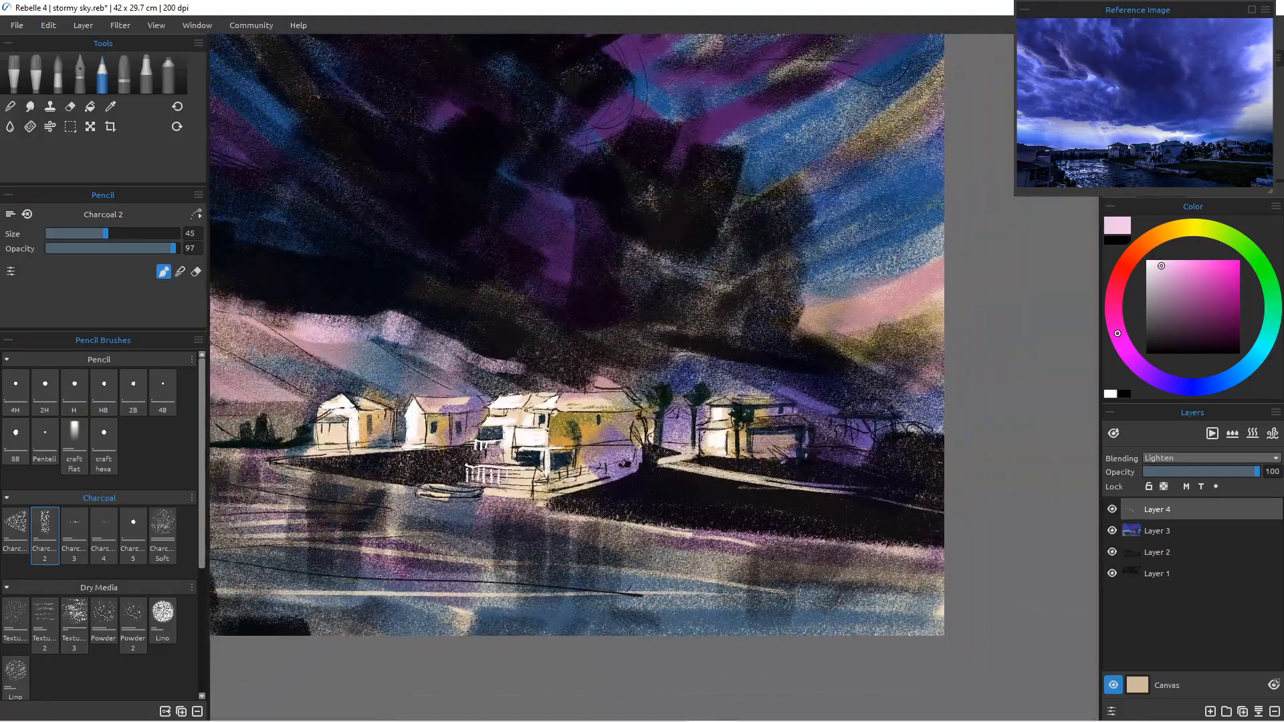
{"action": "scroll", "coordinate": [548, 341], "scroll_direction": "down", "scroll_amount": 1}
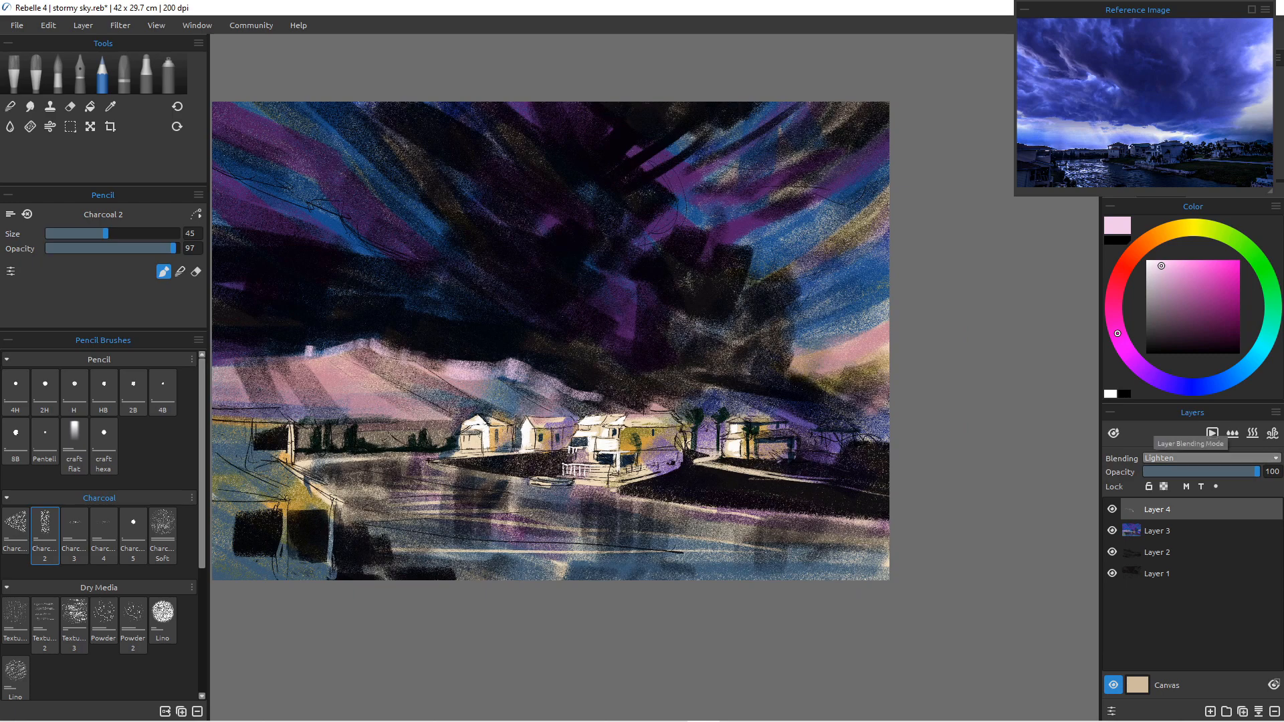
{"action": "scroll", "coordinate": [549, 341], "scroll_direction": "up", "scroll_amount": 1}
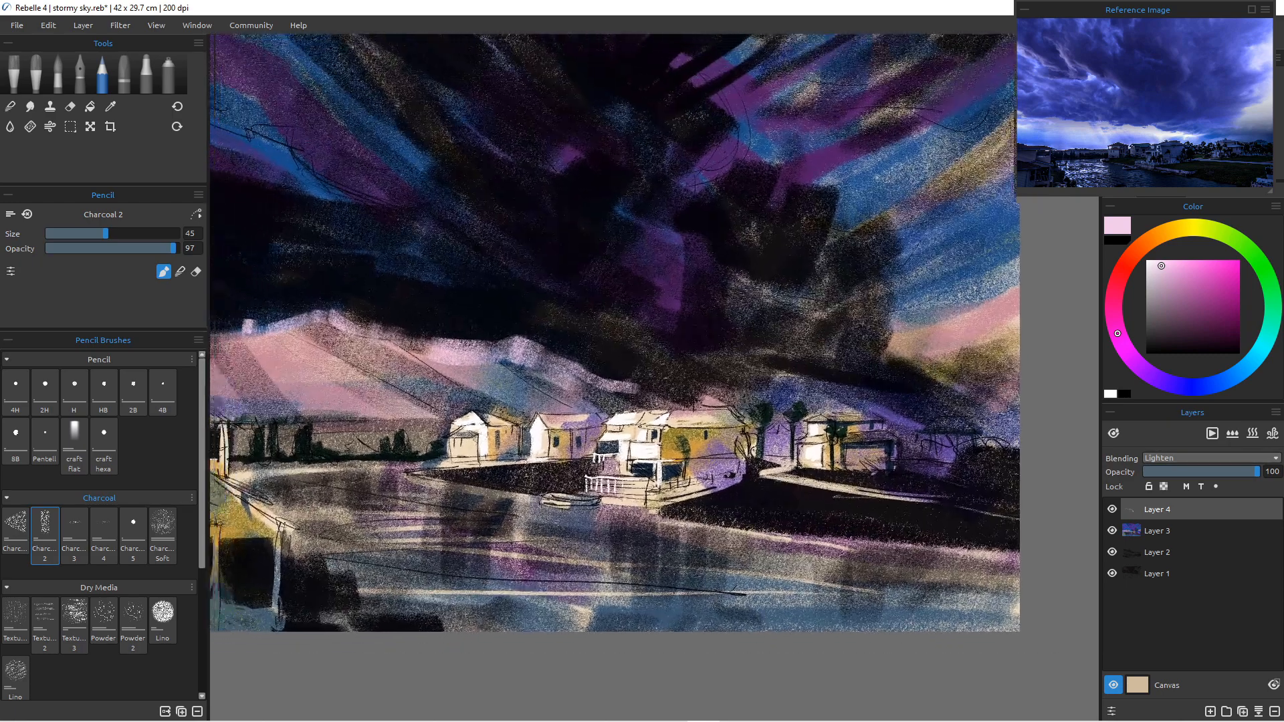
{"action": "left_click_drag", "start_coordinate": [529, 429], "coordinate": [640, 472]}
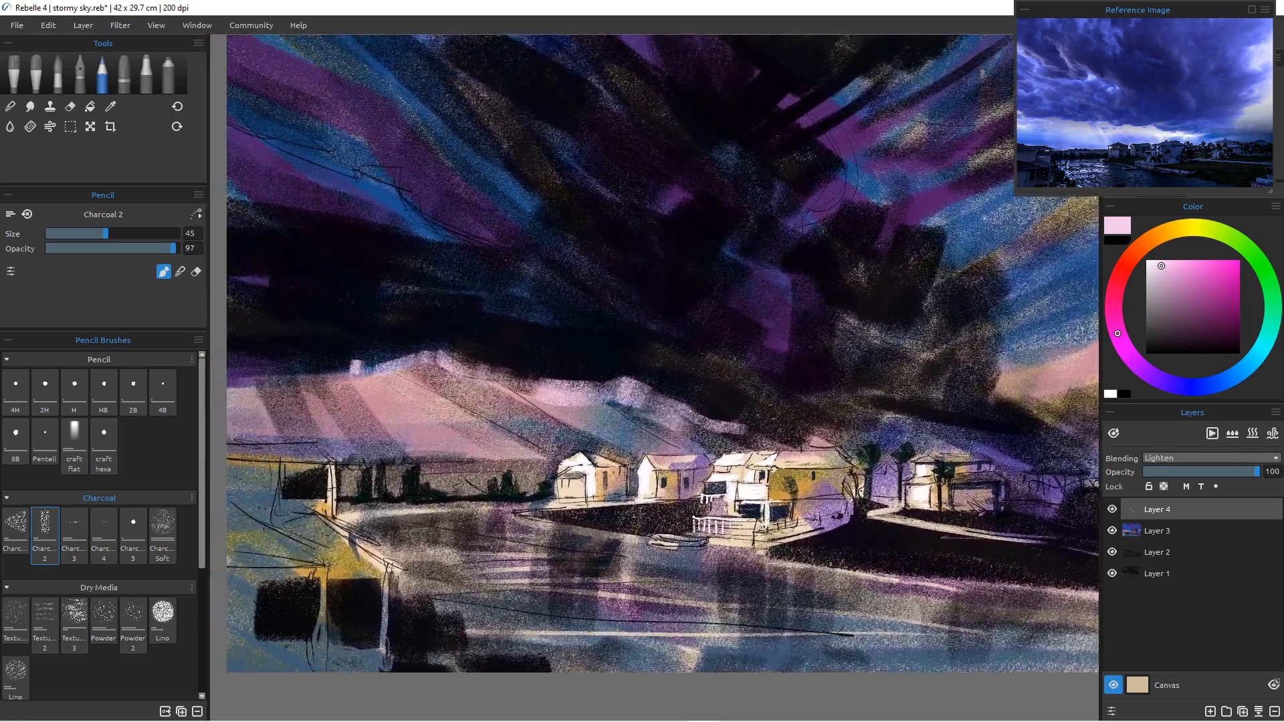
{"action": "scroll", "coordinate": [639, 472], "scroll_direction": "down", "scroll_amount": 3}
{"action": "scroll", "coordinate": [640, 472], "scroll_direction": "up", "scroll_amount": 1}
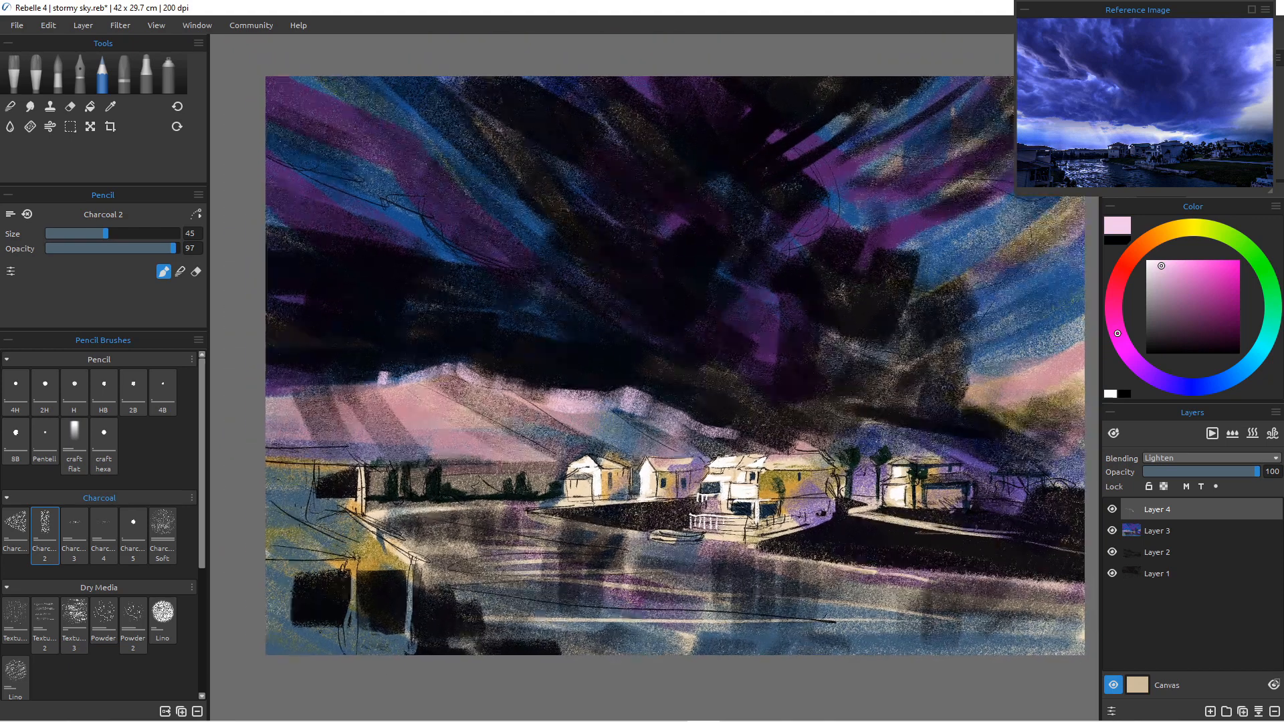
Dab pale pink on the far left cloud edge and paint a fainter streak through the upper-left sky, reducing the brush to size 35.
{"action": "left_click", "coordinate": [305, 388]}
{"action": "mouse_move", "coordinate": [173, 248]}
{"action": "left_mouse_down"}
{"action": "mouse_move", "coordinate": [77, 248]}
{"action": "mouse_move", "coordinate": [100, 233]}
{"action": "mouse_move", "coordinate": [51, 233]}
{"action": "mouse_move", "coordinate": [178, 233]}
{"action": "mouse_move", "coordinate": [125, 233]}
{"action": "left_mouse_up"}
{"action": "mouse_move", "coordinate": [344, 151]}
{"action": "left_mouse_down"}
{"action": "mouse_move", "coordinate": [414, 192]}
{"action": "mouse_move", "coordinate": [405, 172]}
{"action": "mouse_move", "coordinate": [429, 214]}
{"action": "mouse_move", "coordinate": [555, 270]}
{"action": "left_mouse_up"}
{"action": "left_click_drag", "start_coordinate": [124, 233], "coordinate": [93, 234]}
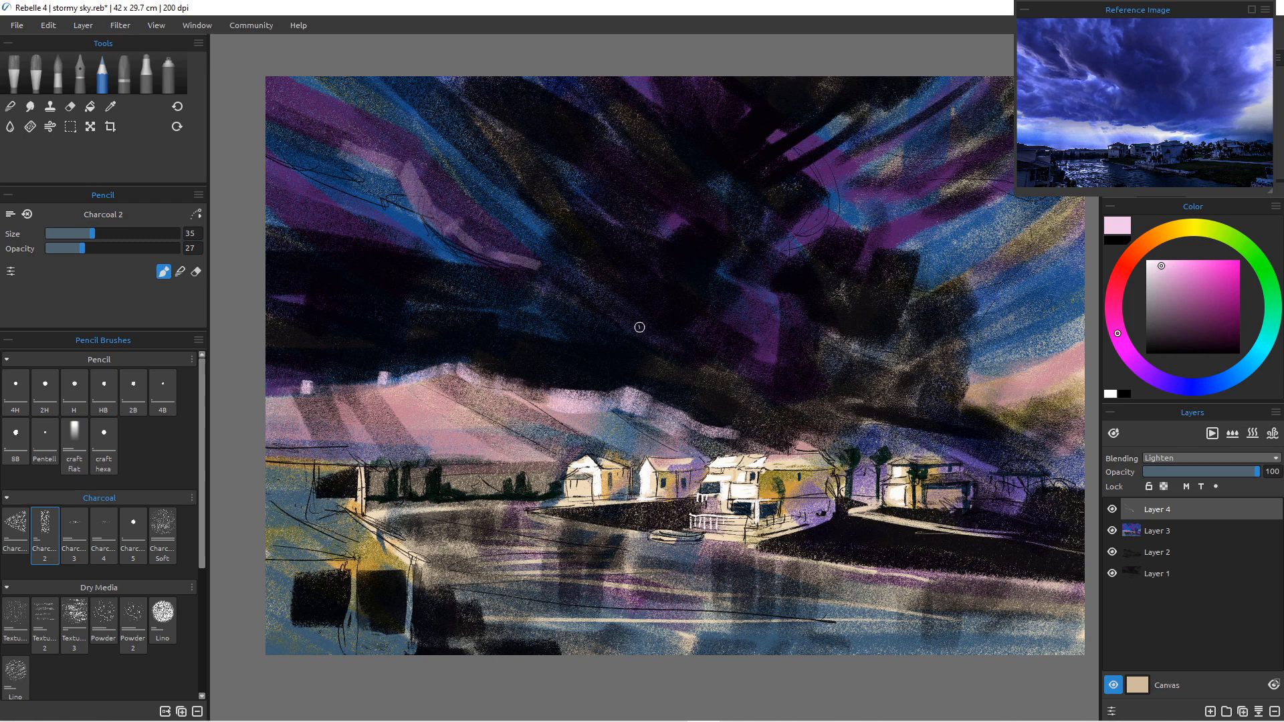
Raise the brush to size 68 and opacity 63, and strengthen the pale pink streak in the upper-left sky.
{"action": "key", "text": "bracketright"}
{"action": "key", "text": "bracketright"}
{"action": "key", "text": "bracketright"}
{"action": "key", "text": "bracketright"}
{"action": "key", "text": "bracketright"}
{"action": "key", "text": "bracketright"}
{"action": "key", "text": "shift+bracketright"}
{"action": "key", "text": "shift+bracketright"}
{"action": "key", "text": "shift+bracketright"}
{"action": "key", "text": "shift+bracketright"}
{"action": "key", "text": "shift+bracketright"}
{"action": "key", "text": "shift+bracketright"}
{"action": "key", "text": "shift+bracketright"}
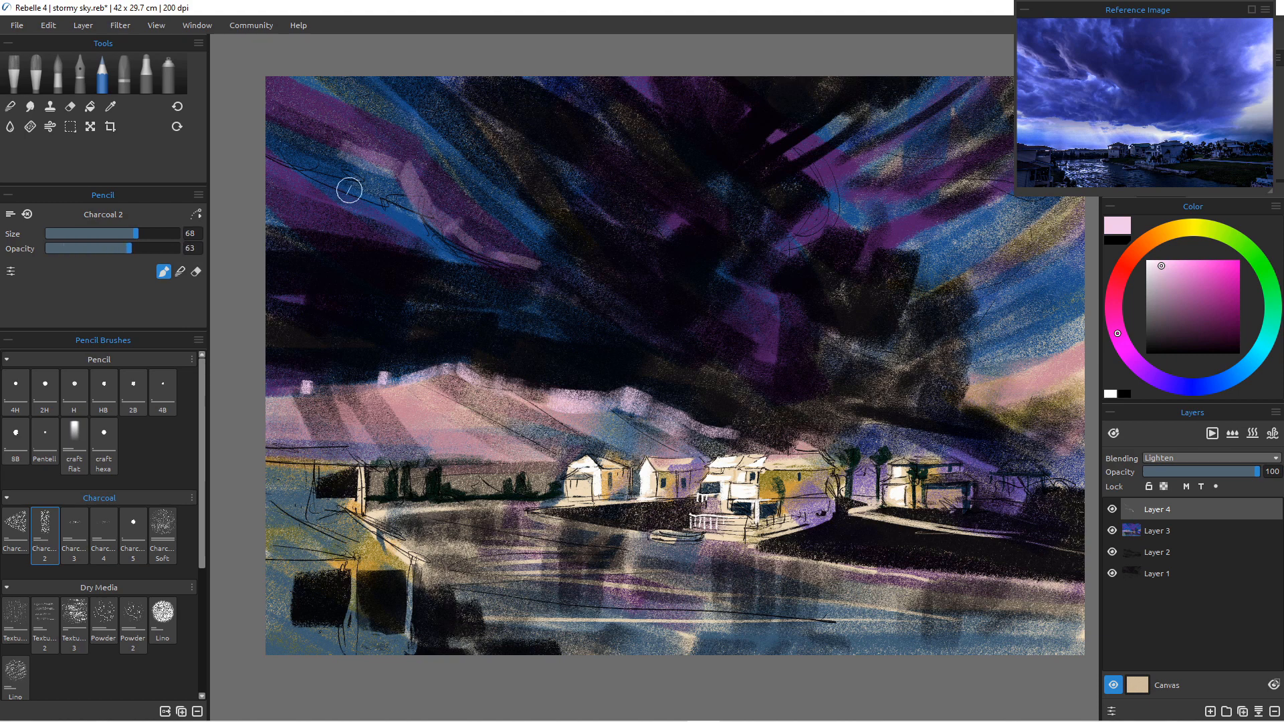
{"action": "mouse_move", "coordinate": [397, 172]}
{"action": "left_mouse_down"}
{"action": "mouse_move", "coordinate": [451, 228]}
{"action": "mouse_move", "coordinate": [539, 271]}
{"action": "left_mouse_up"}
Reduce the brush to size 25 and add small pale pink marks beyond both ends of the upper-left sky streak.
{"action": "key", "text": "bracketleft"}
{"action": "key", "text": "bracketleft"}
{"action": "key", "text": "bracketleft"}
{"action": "key", "text": "bracketleft"}
{"action": "key", "text": "bracketleft"}
{"action": "key", "text": "bracketleft"}
{"action": "key", "text": "bracketleft"}
{"action": "key", "text": "bracketleft"}
{"action": "key", "text": "bracketleft"}
{"action": "left_click", "coordinate": [578, 315]}
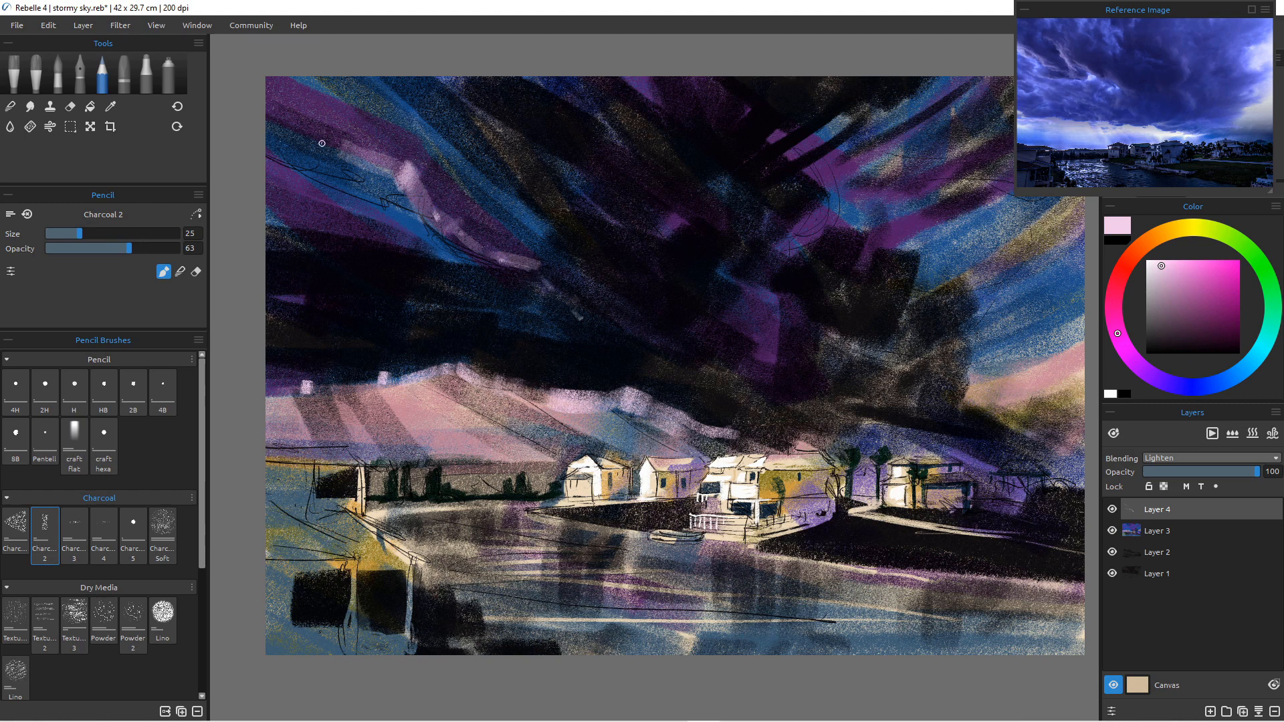
{"action": "left_click_drag", "start_coordinate": [322, 143], "coordinate": [348, 142]}
Enlarge the brush to size 100 and paint broad pale pink strokes over the purple band at the sky's left edge.
{"action": "key", "text": "bracketright"}
{"action": "key", "text": "bracketright"}
{"action": "key", "text": "bracketright"}
{"action": "key", "text": "bracketright"}
{"action": "key", "text": "bracketright"}
{"action": "key", "text": "bracketright"}
{"action": "key", "text": "bracketright"}
{"action": "key", "text": "bracketright"}
{"action": "key", "text": "bracketright"}
{"action": "key", "text": "bracketright"}
{"action": "left_click_drag", "start_coordinate": [257, 179], "coordinate": [351, 207]}
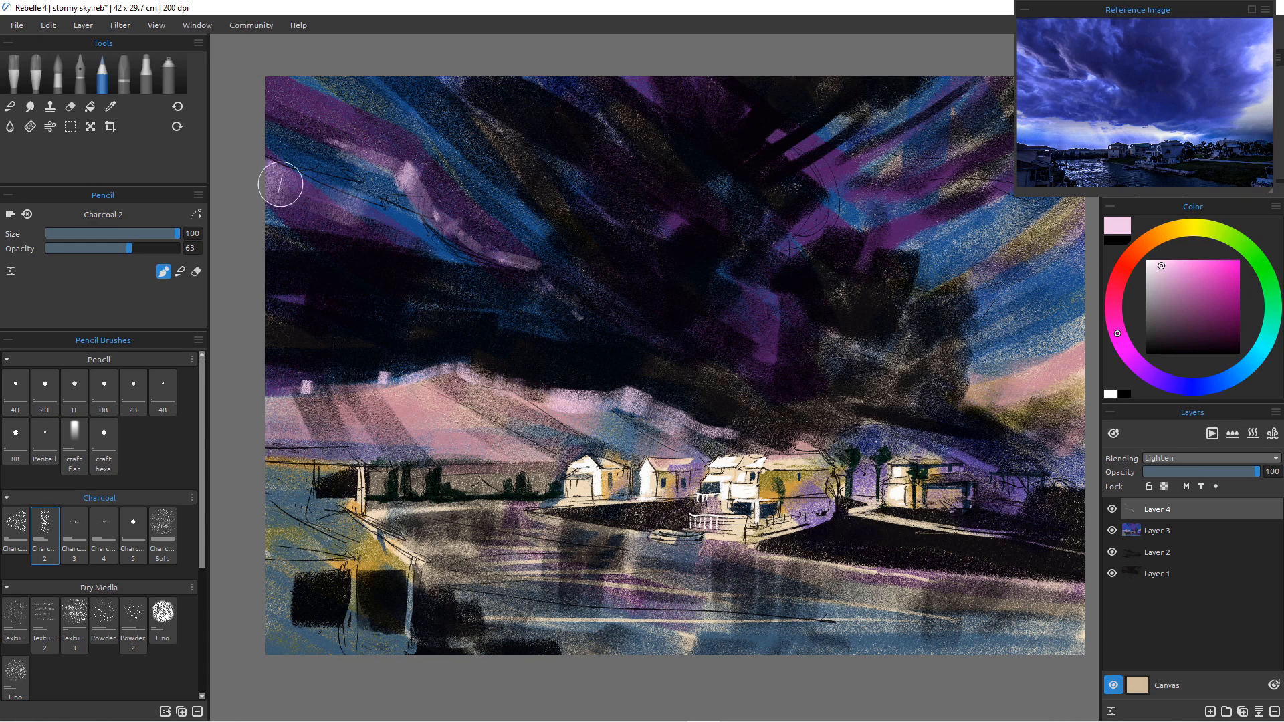
{"action": "left_click_drag", "start_coordinate": [281, 185], "coordinate": [374, 221]}
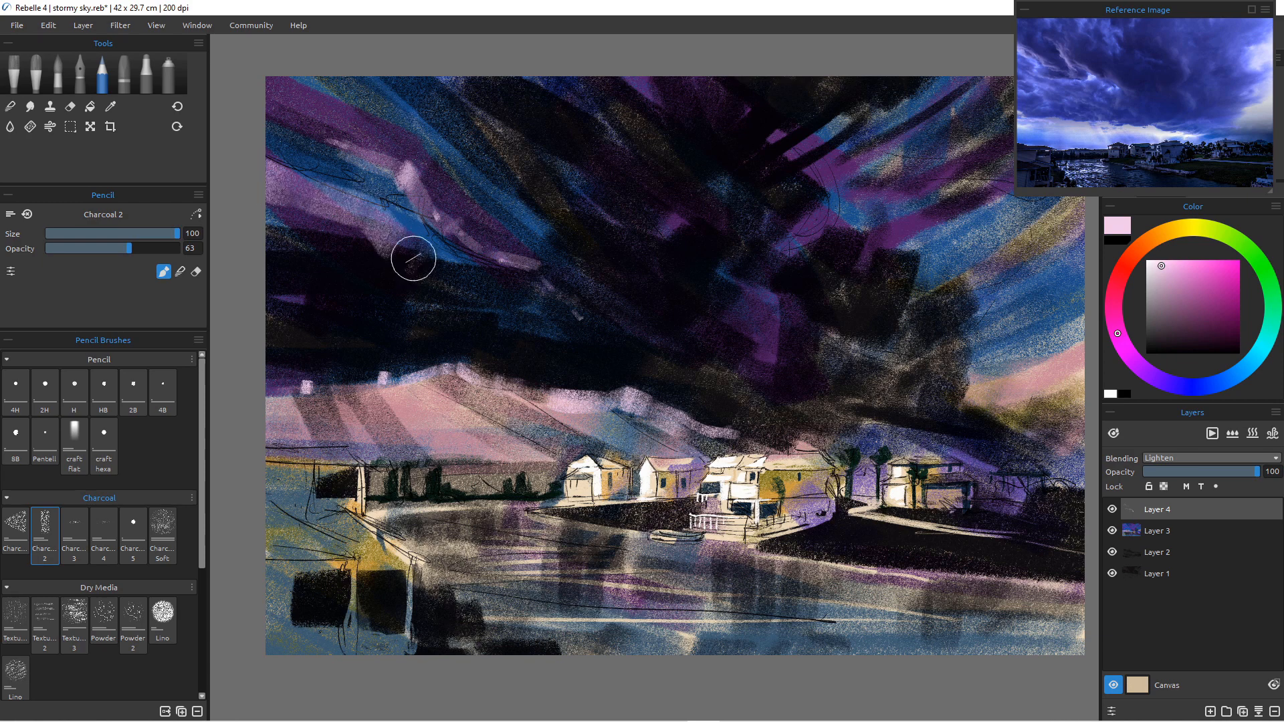
Erase the pale pink streaks and marks from the upper-left sky with the Chisel eraser at size 53.
{"action": "key", "text": "e"}
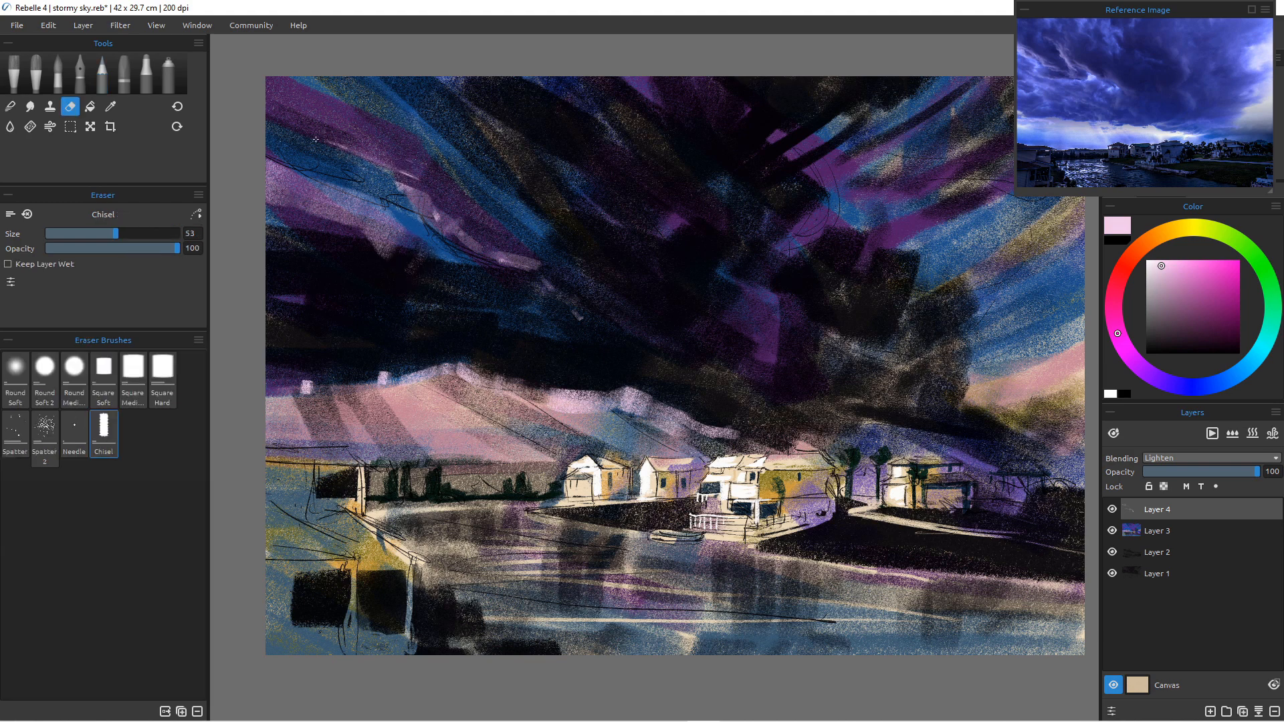
{"action": "mouse_move", "coordinate": [315, 139]}
{"action": "left_mouse_down"}
{"action": "mouse_move", "coordinate": [388, 164]}
{"action": "mouse_move", "coordinate": [522, 264]}
{"action": "left_mouse_up"}
{"action": "mouse_move", "coordinate": [267, 171]}
{"action": "left_mouse_down"}
{"action": "mouse_move", "coordinate": [368, 219]}
{"action": "mouse_move", "coordinate": [269, 183]}
{"action": "mouse_move", "coordinate": [281, 197]}
{"action": "mouse_move", "coordinate": [406, 255]}
{"action": "left_mouse_up"}
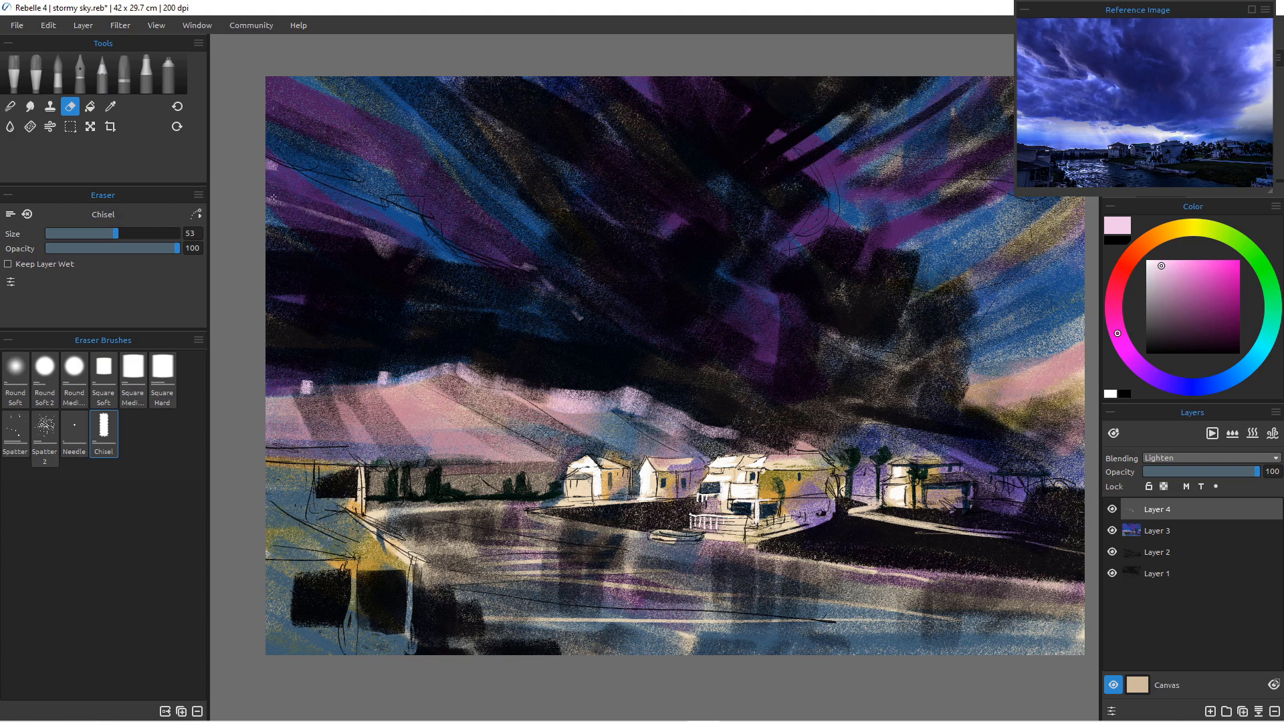
{"action": "mouse_move", "coordinate": [273, 196]}
{"action": "left_mouse_down"}
{"action": "mouse_move", "coordinate": [397, 247]}
{"action": "mouse_move", "coordinate": [368, 244]}
{"action": "left_mouse_up"}
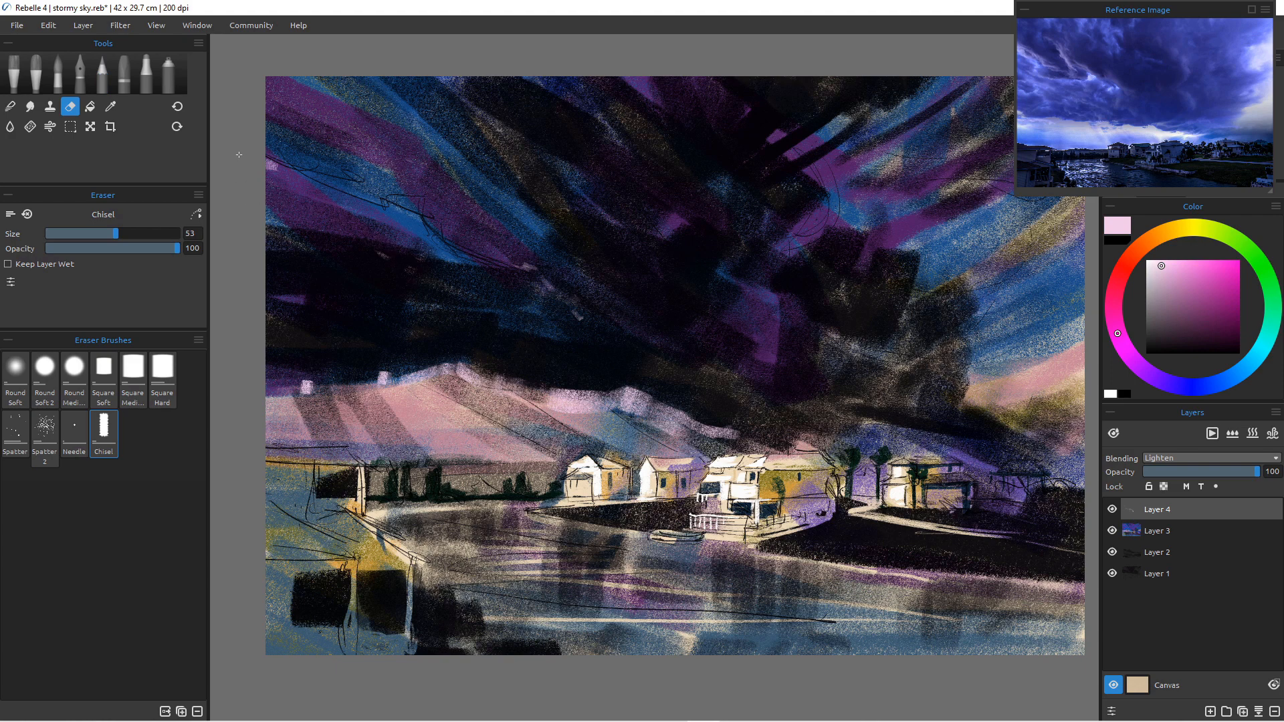
{"action": "left_click_drag", "start_coordinate": [440, 273], "coordinate": [585, 329]}
Paint pale pink highlights across the dark cloud band above the leftmost houses with the Charcoal 2 pencil, reducing its size to 40.
{"action": "key", "text": "p"}
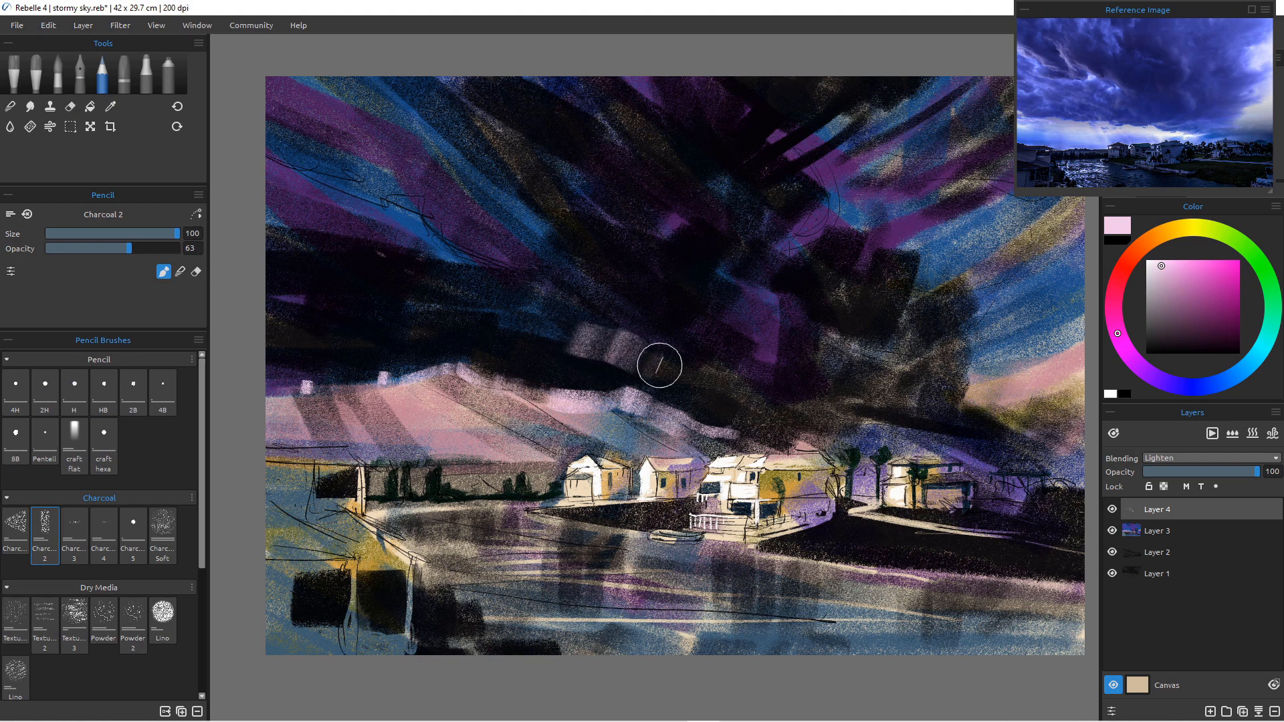
{"action": "key", "text": "bracketleft"}
{"action": "key", "text": "bracketleft"}
{"action": "key", "text": "bracketleft"}
{"action": "key", "text": "bracketleft"}
{"action": "key", "text": "bracketleft"}
{"action": "key", "text": "bracketleft"}
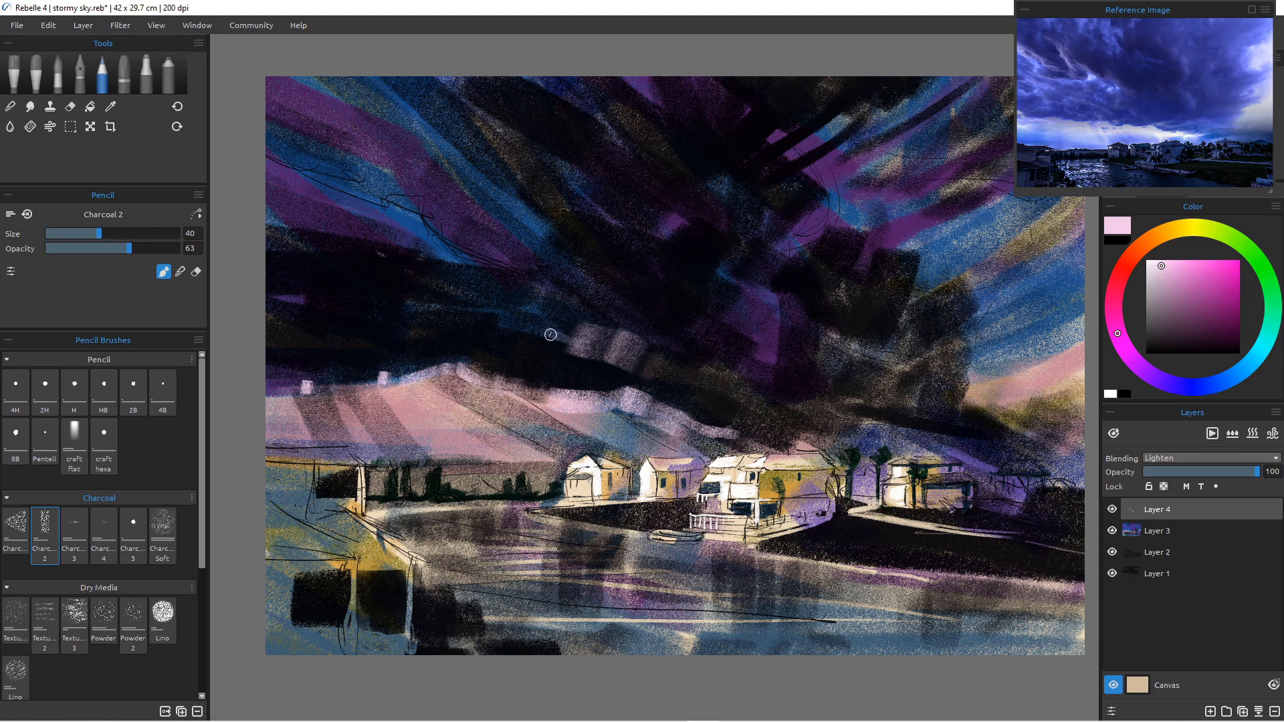
{"action": "mouse_move", "coordinate": [545, 335]}
{"action": "left_mouse_down"}
{"action": "mouse_move", "coordinate": [489, 331]}
{"action": "mouse_move", "coordinate": [654, 381]}
{"action": "mouse_move", "coordinate": [620, 361]}
{"action": "mouse_move", "coordinate": [651, 360]}
{"action": "mouse_move", "coordinate": [699, 398]}
{"action": "left_mouse_up"}
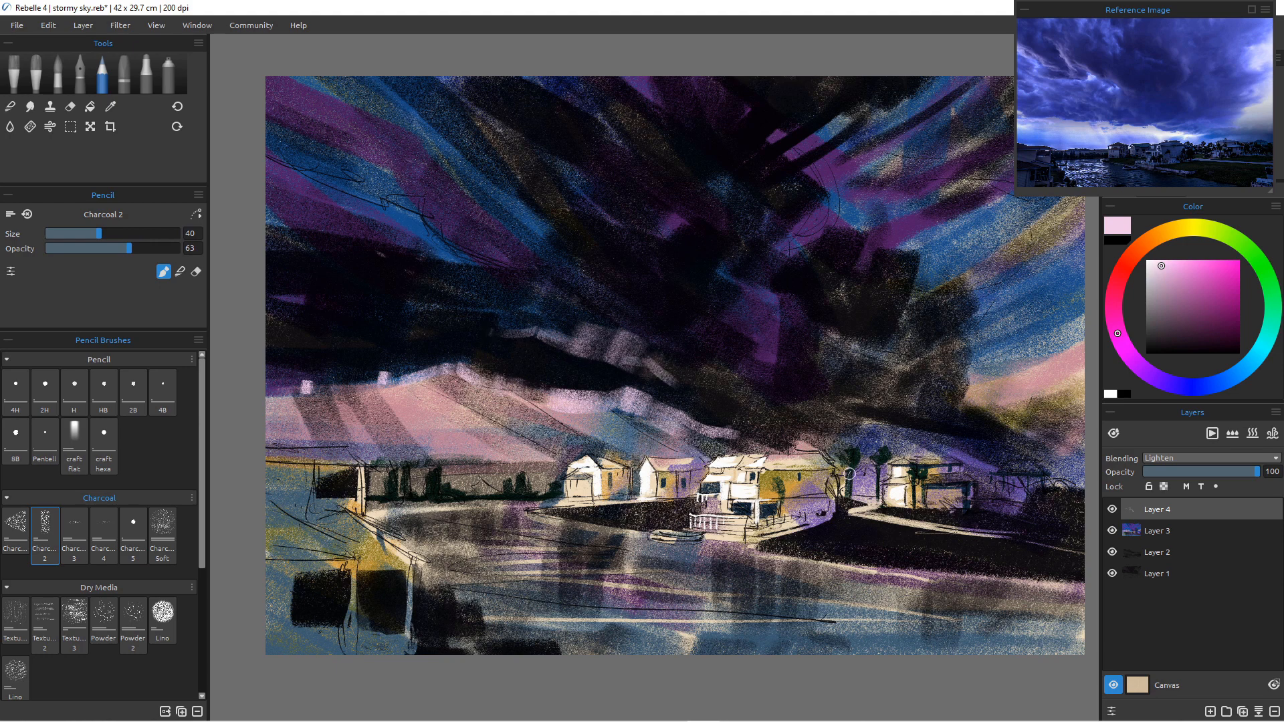
{"action": "scroll", "coordinate": [535, 535], "scroll_direction": "down", "scroll_amount": 3}
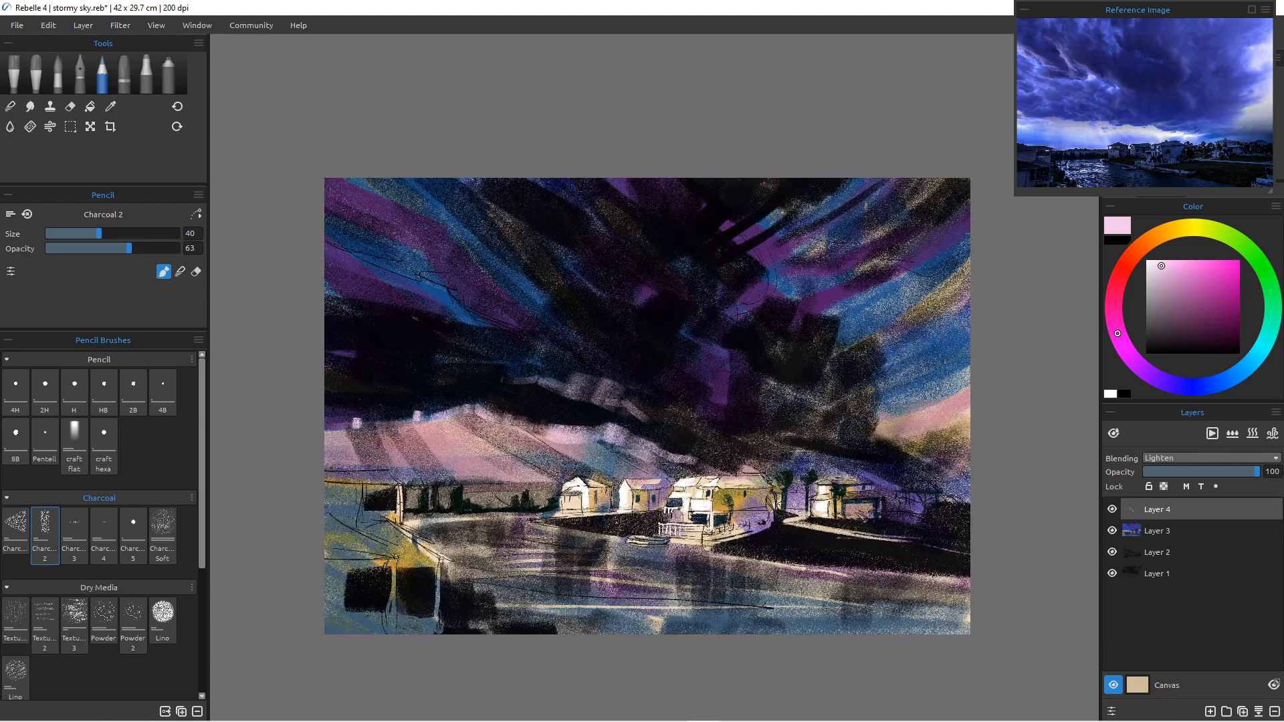
{"action": "left_click_drag", "start_coordinate": [549, 583], "coordinate": [549, 553]}
{"action": "scroll", "coordinate": [548, 553], "scroll_direction": "up", "scroll_amount": 4}
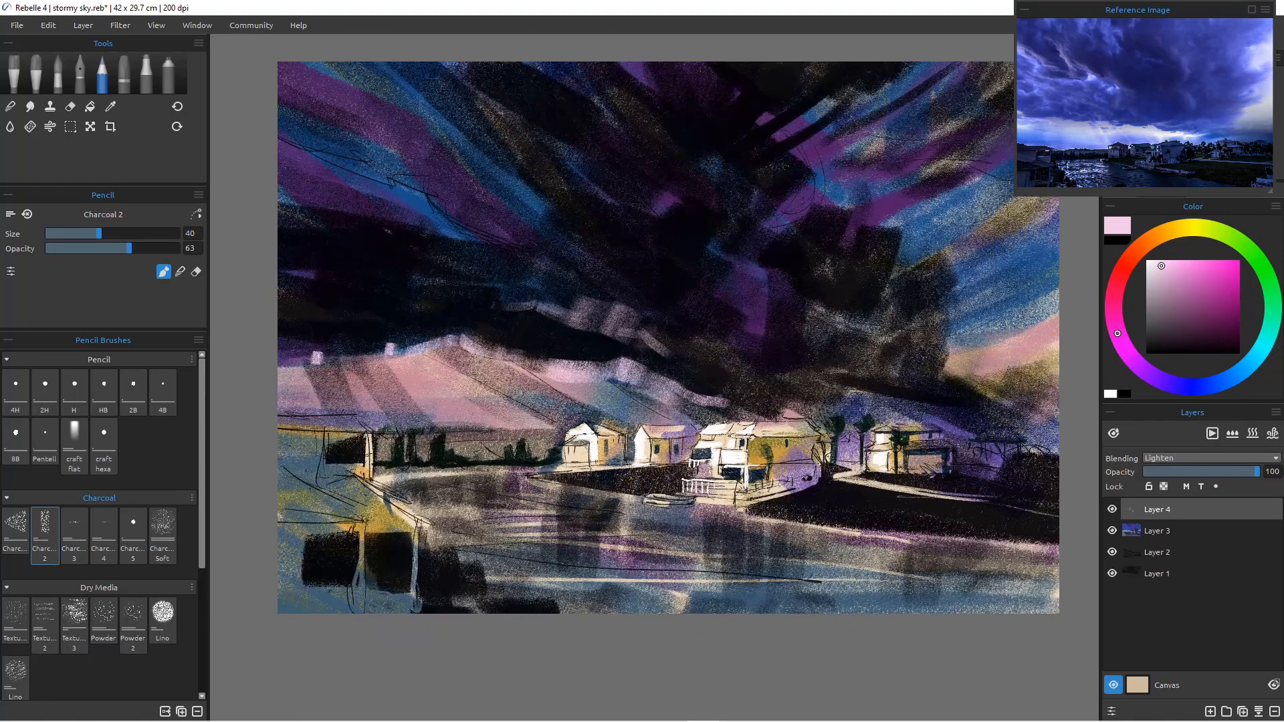
{"action": "scroll", "coordinate": [548, 553], "scroll_direction": "down", "scroll_amount": 2}
{"action": "scroll", "coordinate": [526, 540], "scroll_direction": "down", "scroll_amount": 1}
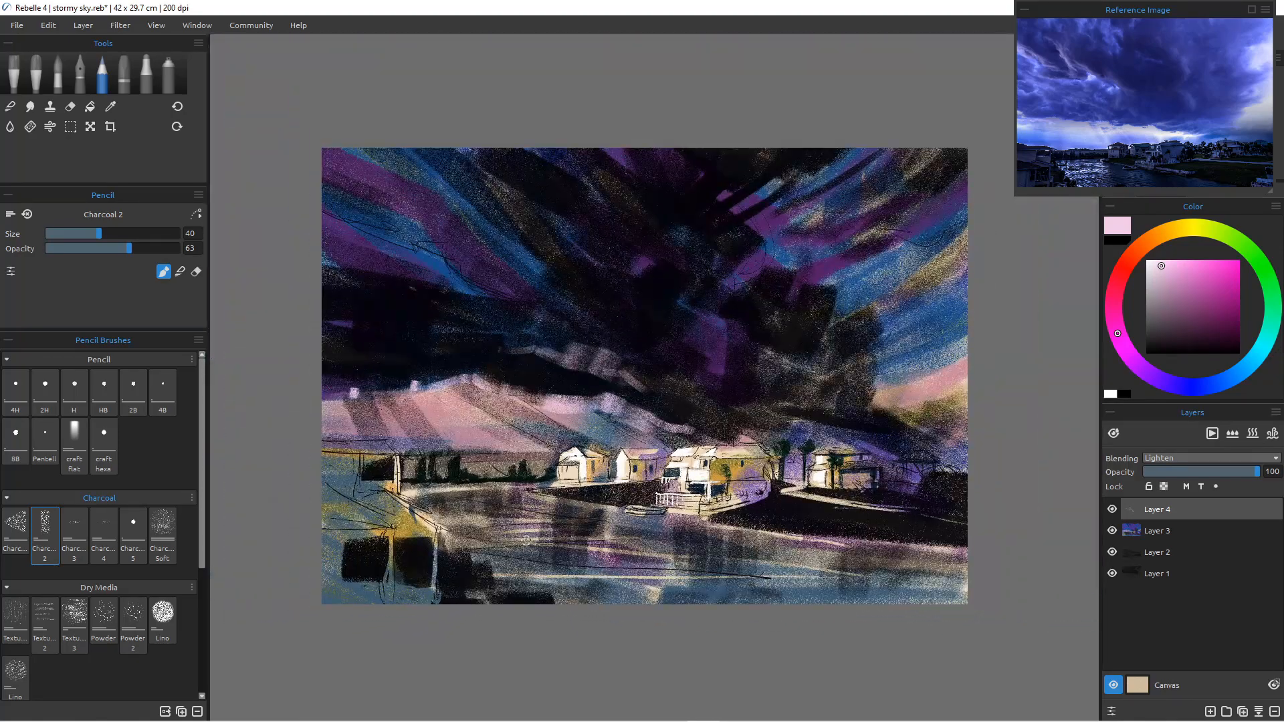
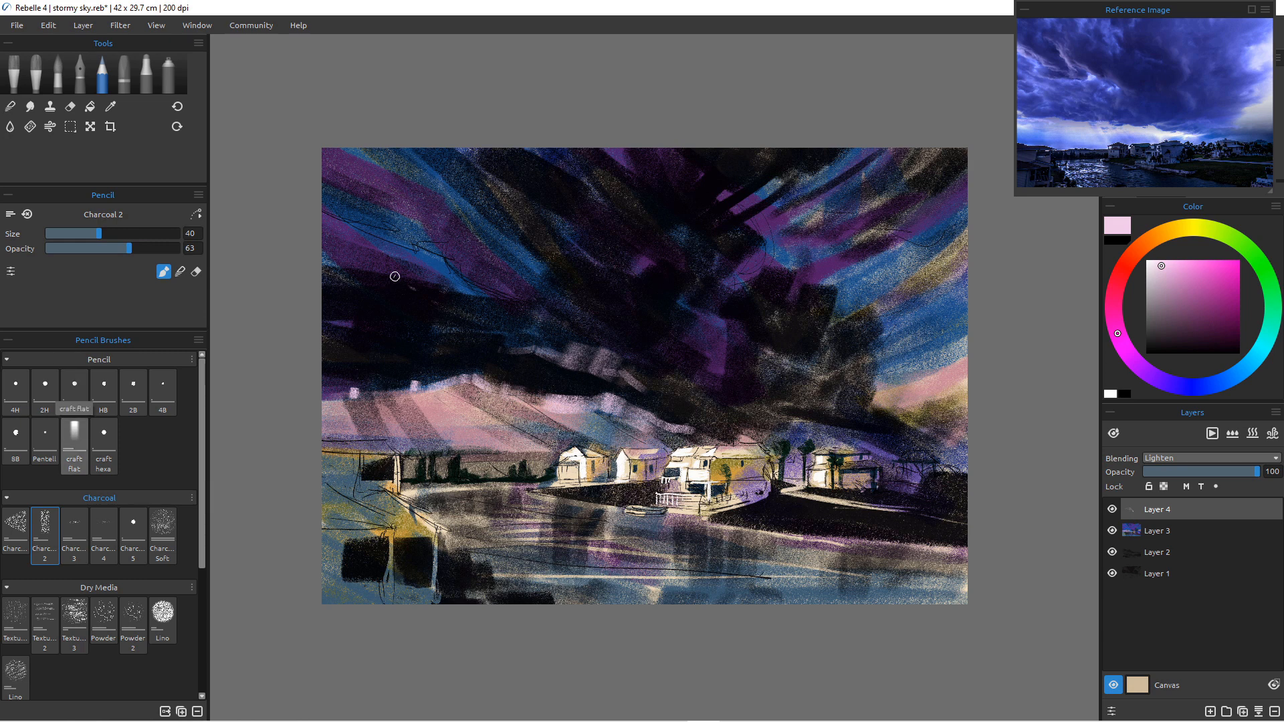
Sign the artist's name in pale pink in the drawing's lower-left corner with the 4B pencil at size 12.
{"action": "left_click", "coordinate": [133, 388]}
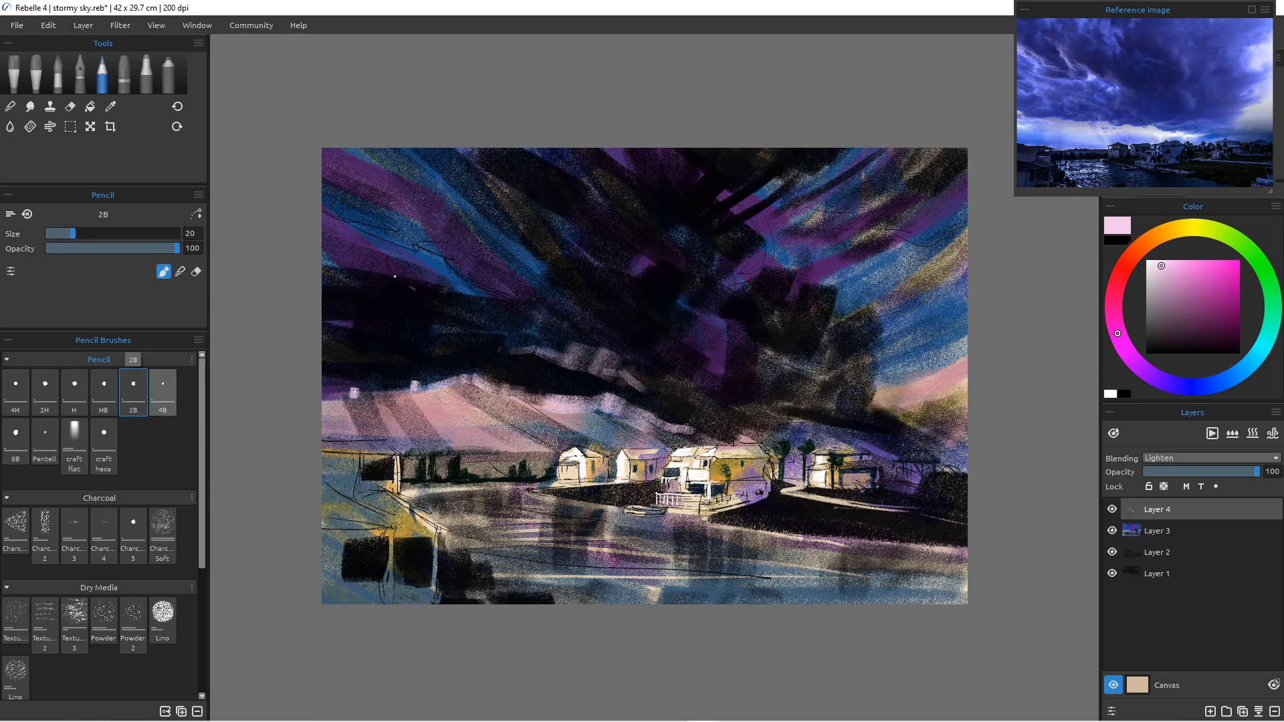
{"action": "left_click", "coordinate": [163, 387]}
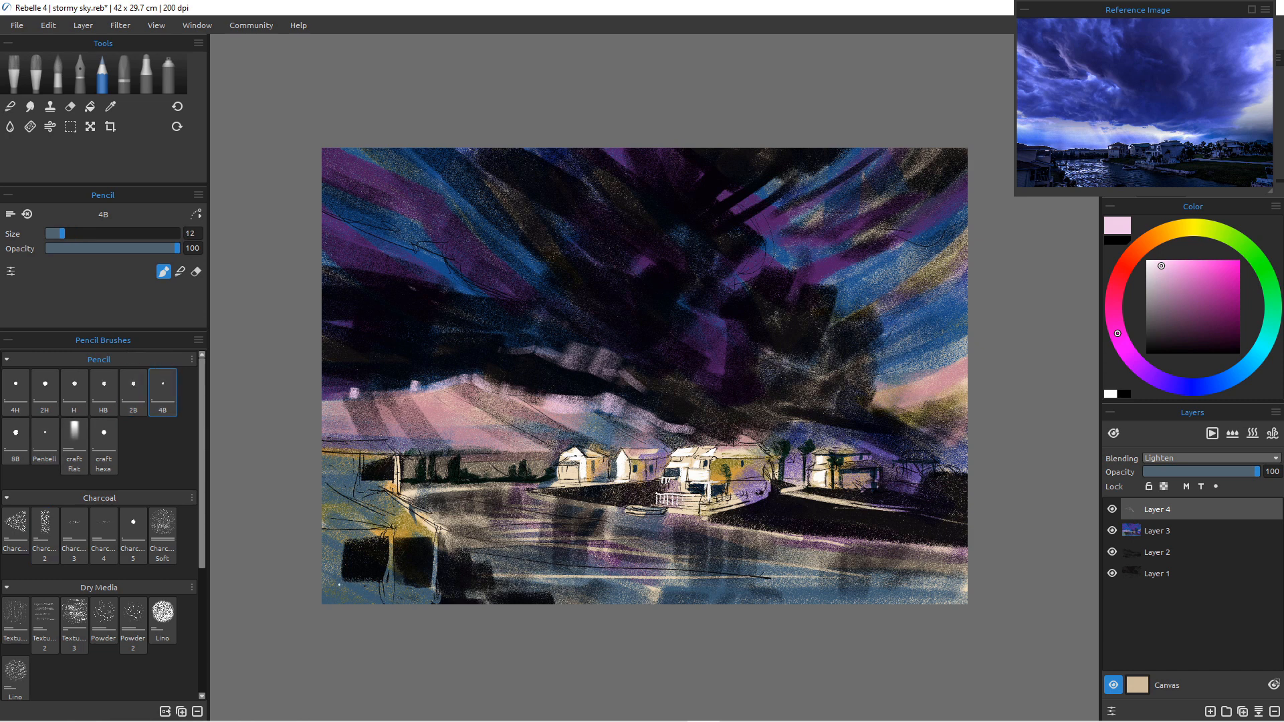
{"action": "mouse_move", "coordinate": [348, 574]}
{"action": "left_mouse_down"}
{"action": "mouse_move", "coordinate": [398, 590]}
{"action": "mouse_move", "coordinate": [404, 573]}
{"action": "mouse_move", "coordinate": [415, 588]}
{"action": "mouse_move", "coordinate": [419, 573]}
{"action": "mouse_move", "coordinate": [437, 589]}
{"action": "mouse_move", "coordinate": [461, 576]}
{"action": "left_mouse_up"}
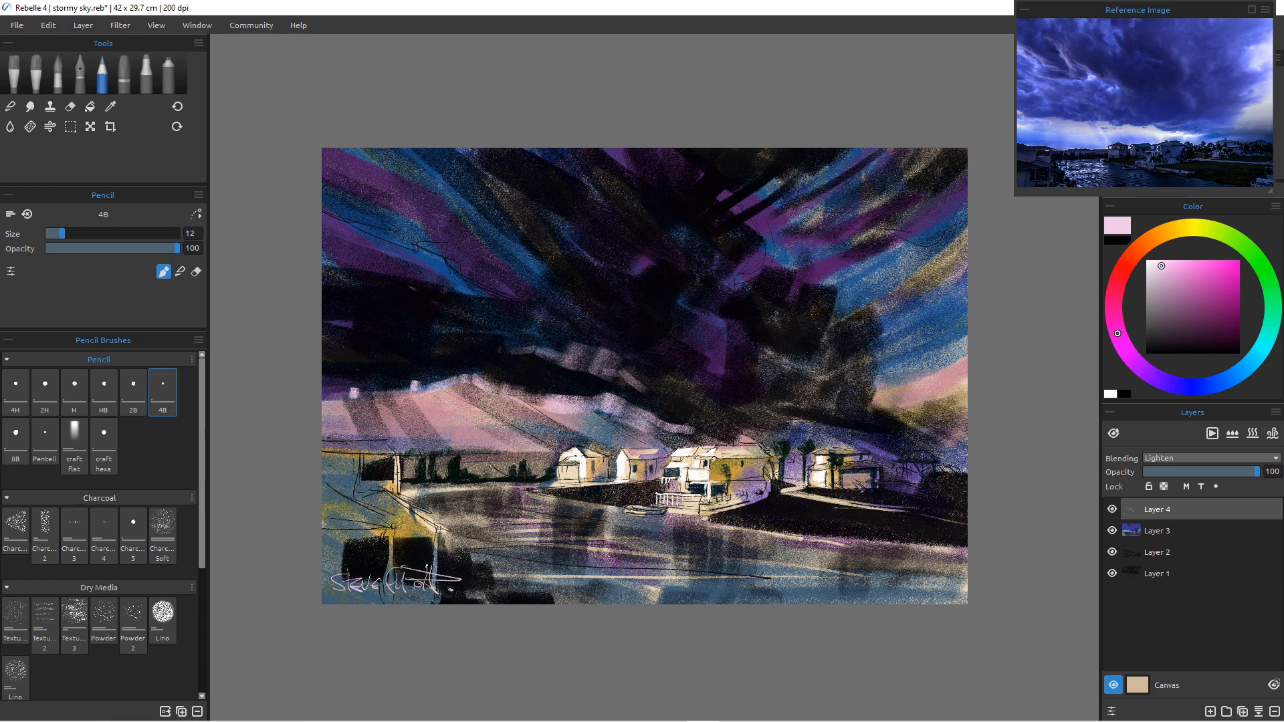